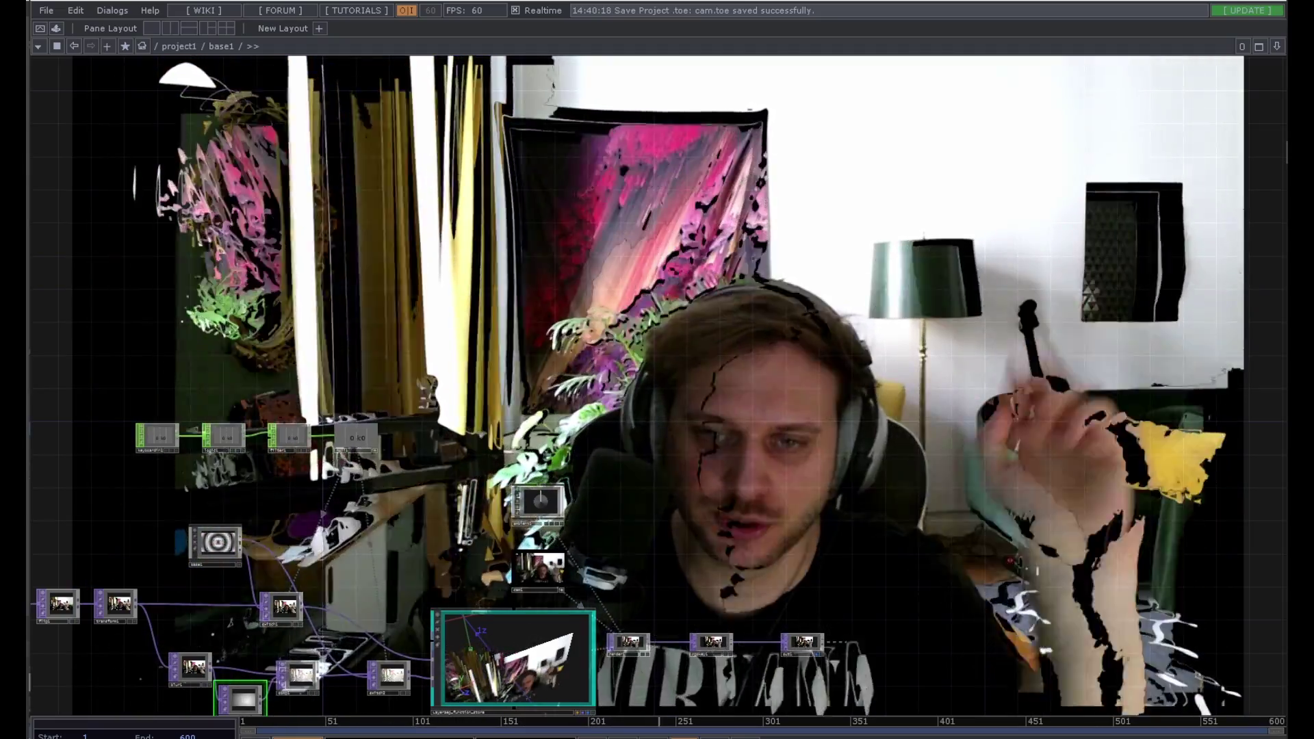
drag(479, 582, 469, 535)
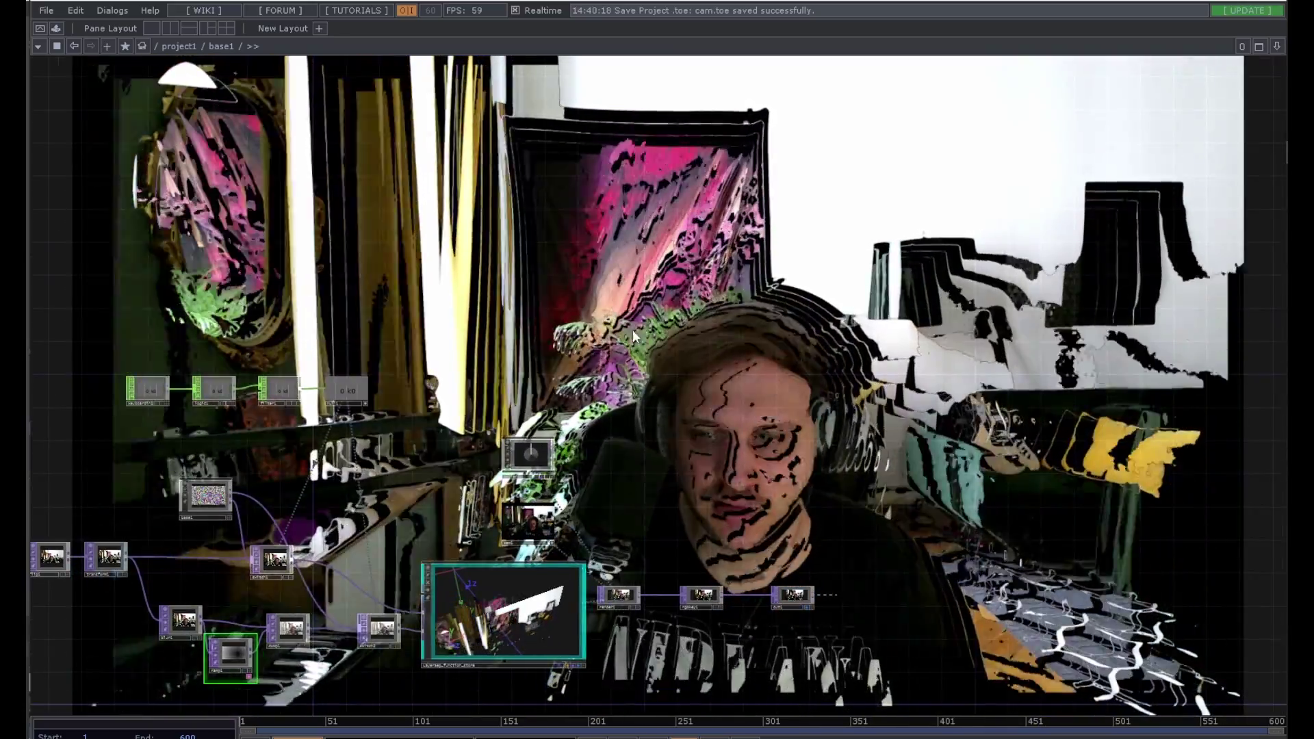
drag(612, 303, 634, 367)
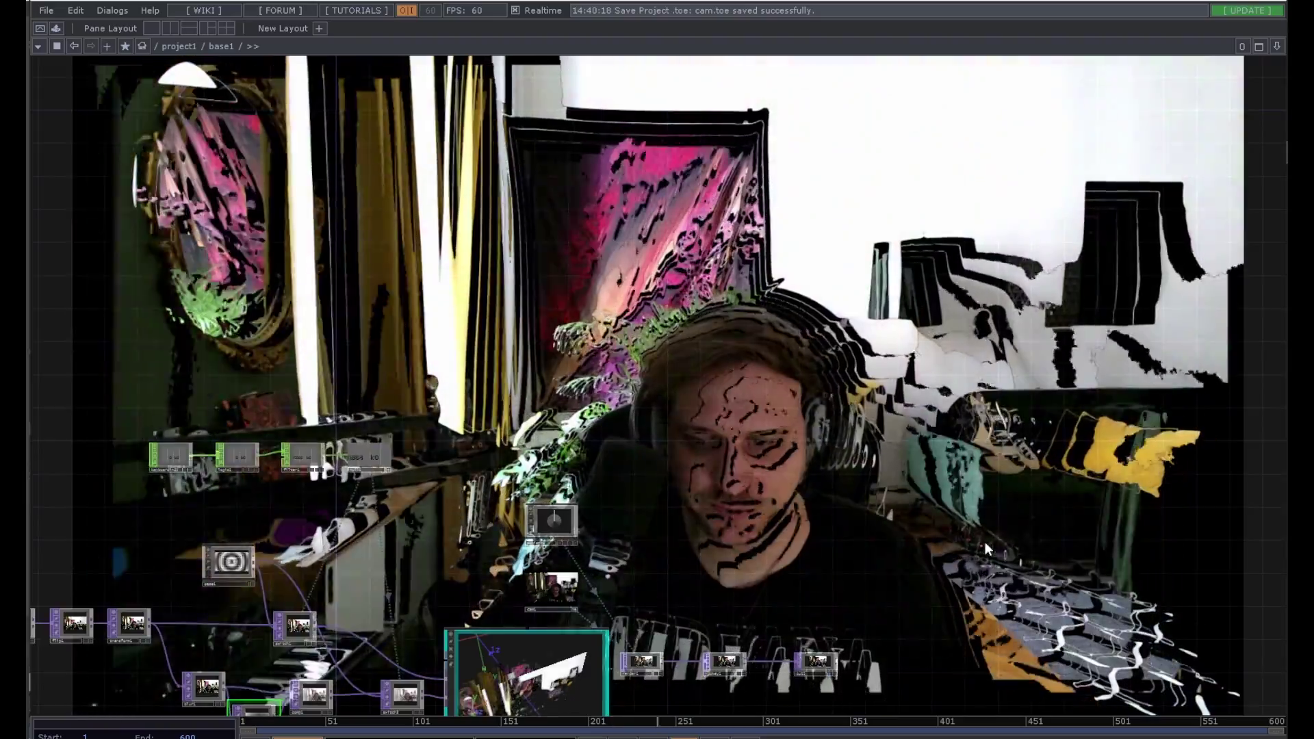
drag(984, 542, 925, 474)
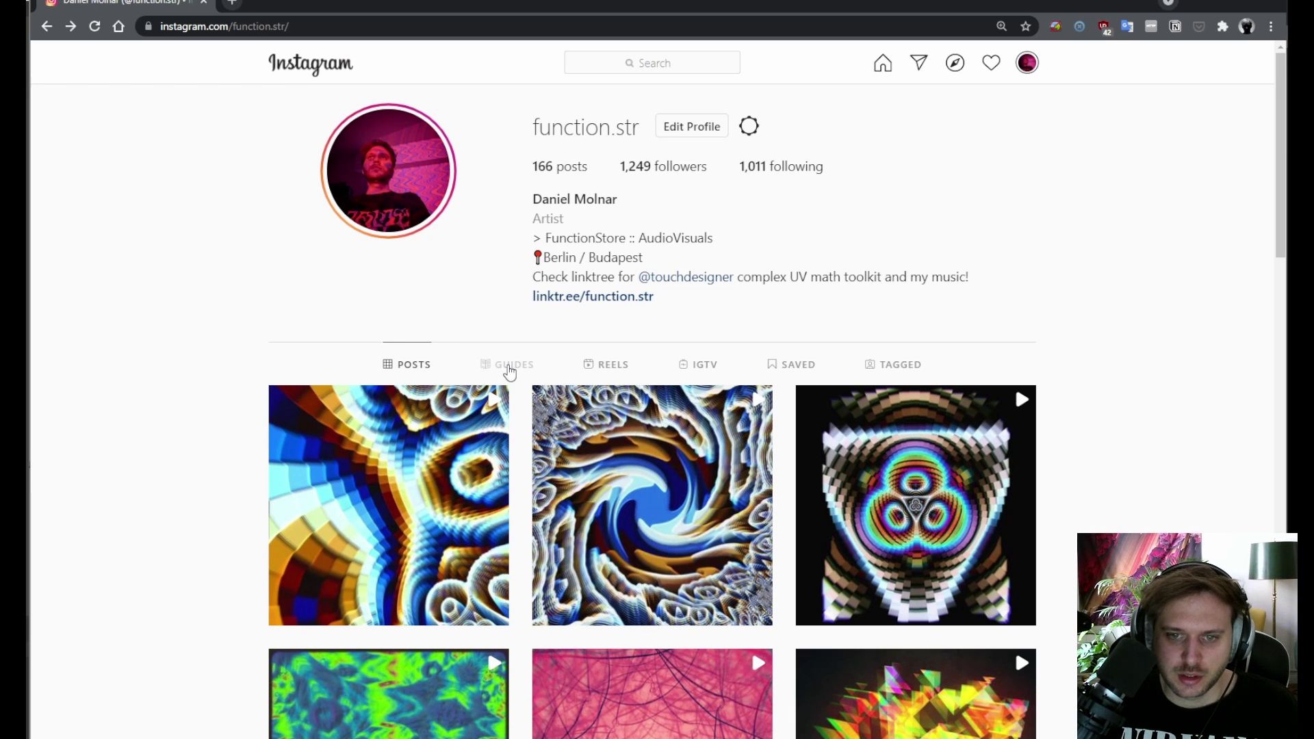
Step: Open the LayerSeparation TouchDesigner Component guide from the Instagram profile's guides and browse its first four posts
click(510, 366)
click(394, 489)
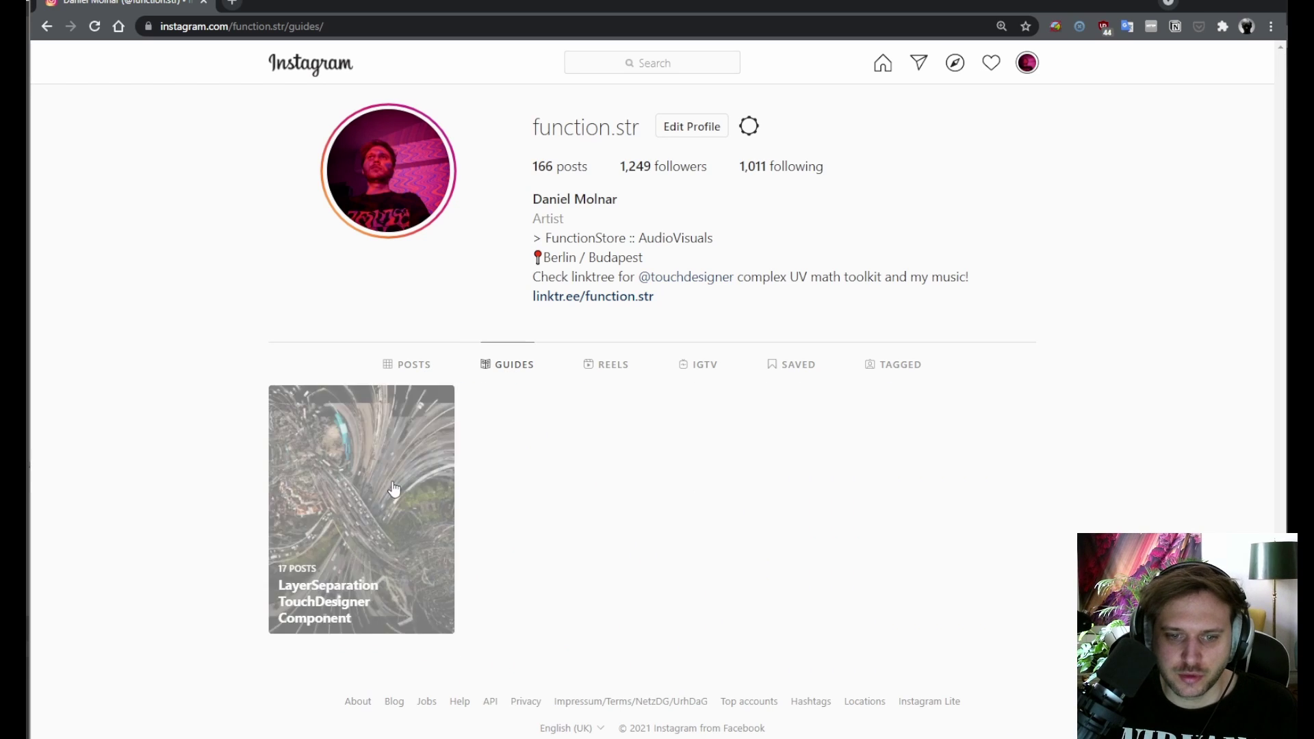
scroll(401, 414, down, 8)
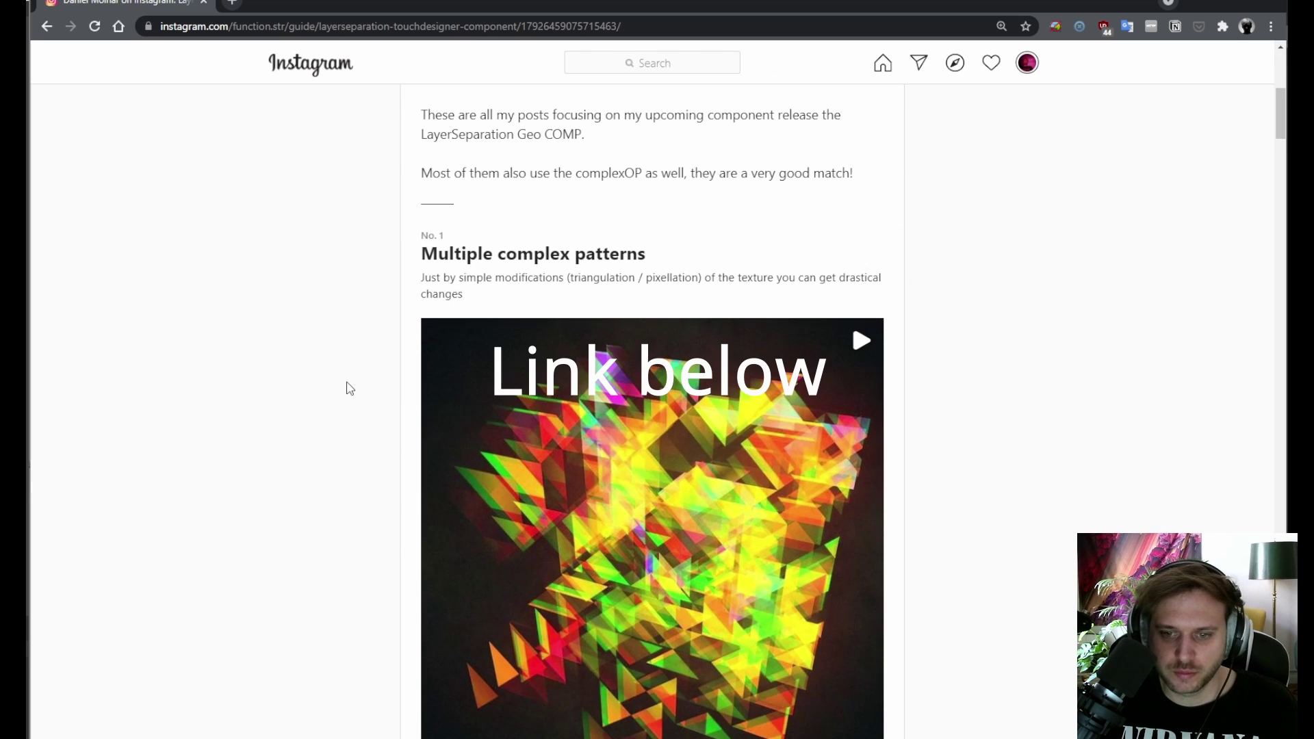
scroll(349, 383, down, 5)
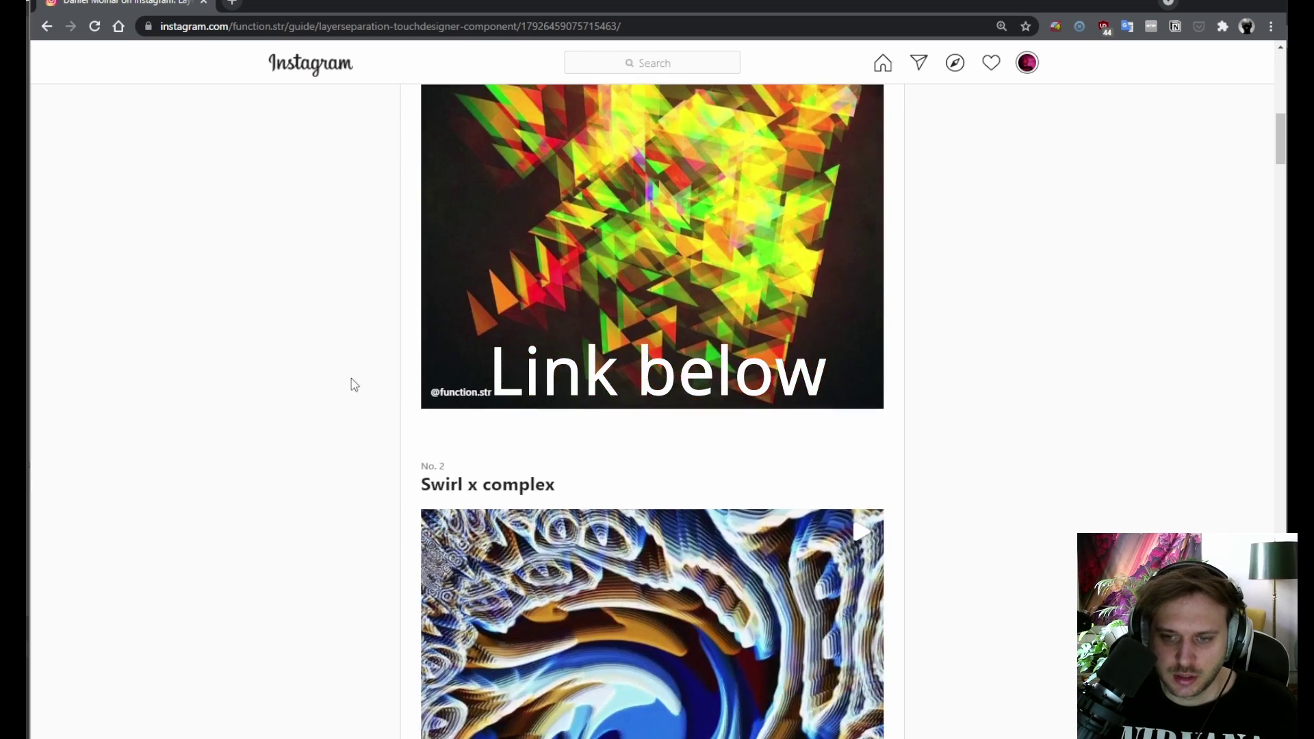
scroll(349, 383, up, 4)
scroll(349, 383, down, 5)
scroll(725, 378, down, 10)
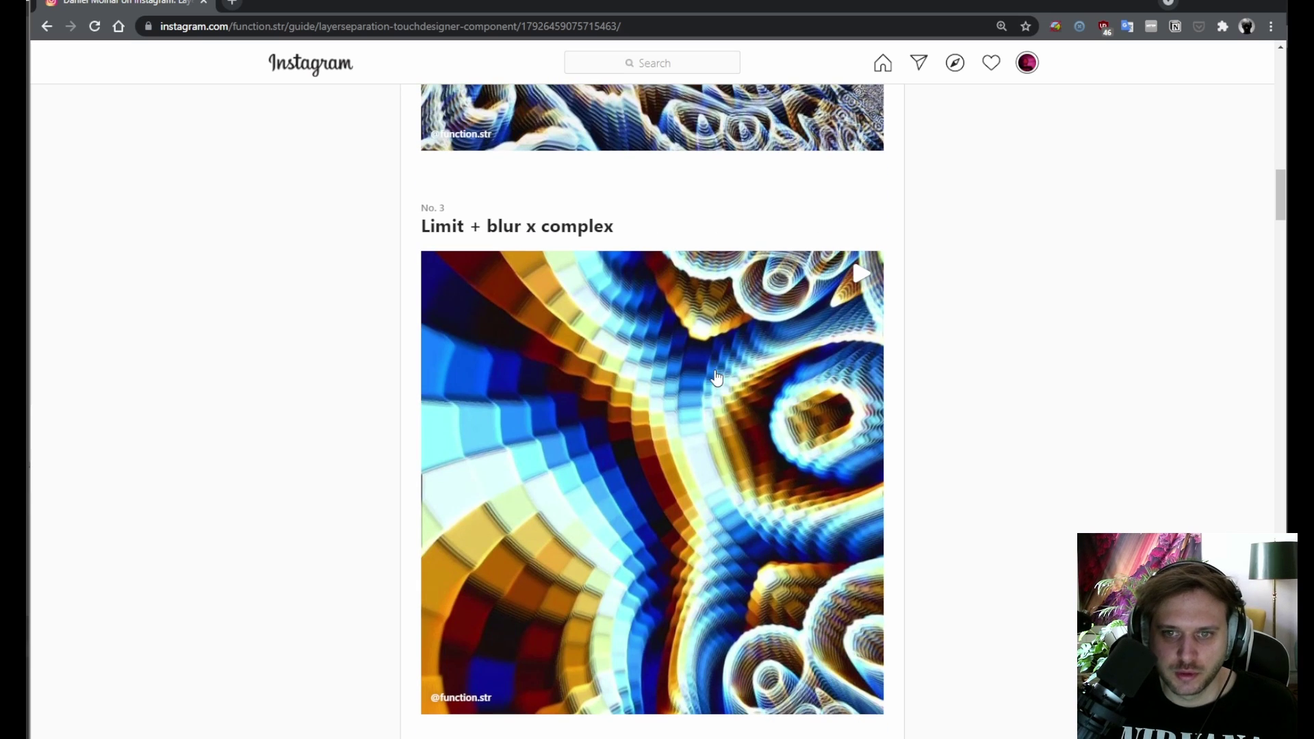
scroll(717, 377, down, 7)
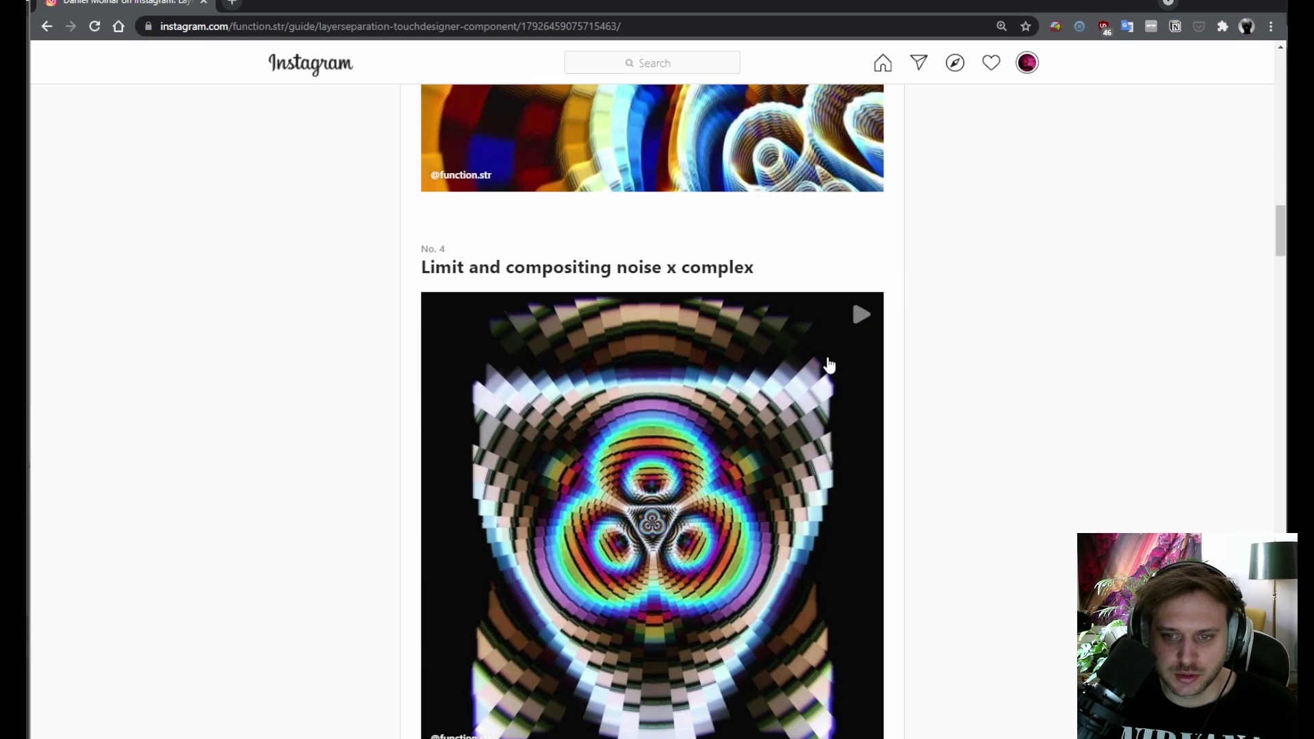
Step: View the guide's "Limit and compositing noise x complex" post, close it and browse the posts down to No. 14
click(829, 365)
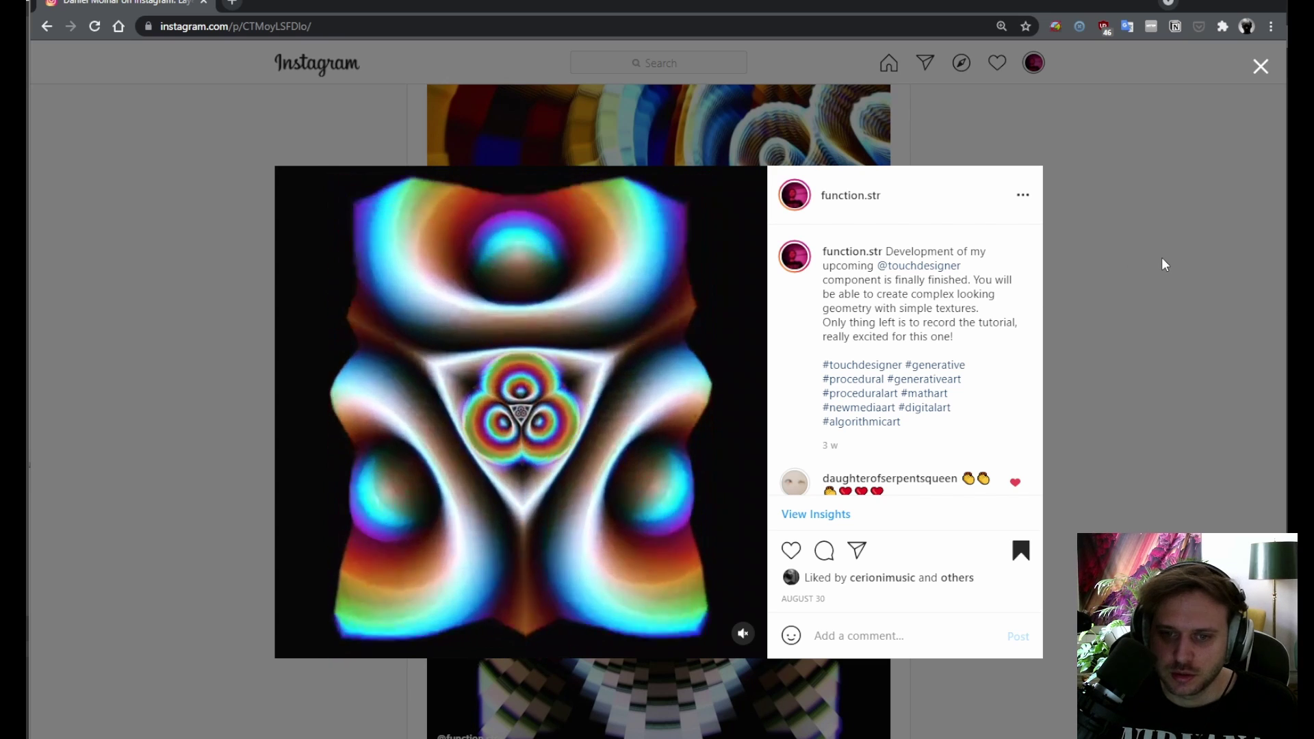
click(1165, 264)
scroll(900, 478, down, 20)
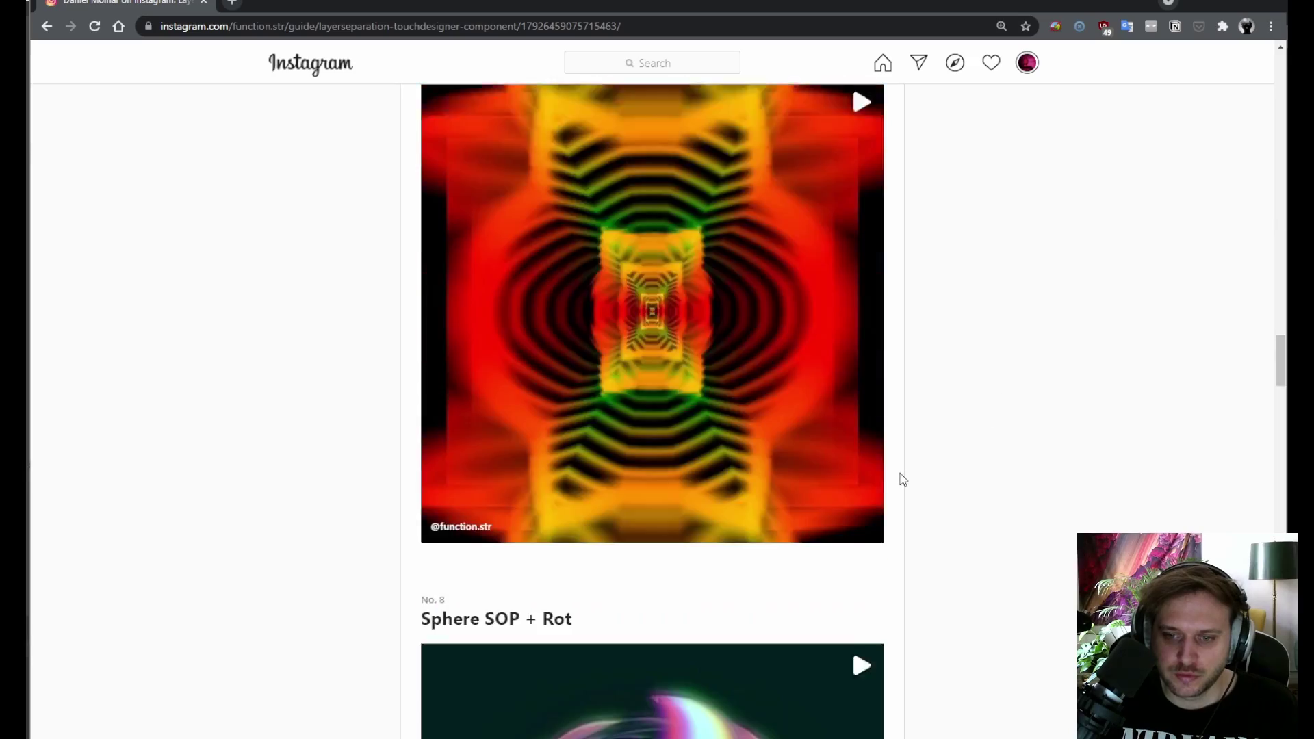
scroll(897, 477, down, 20)
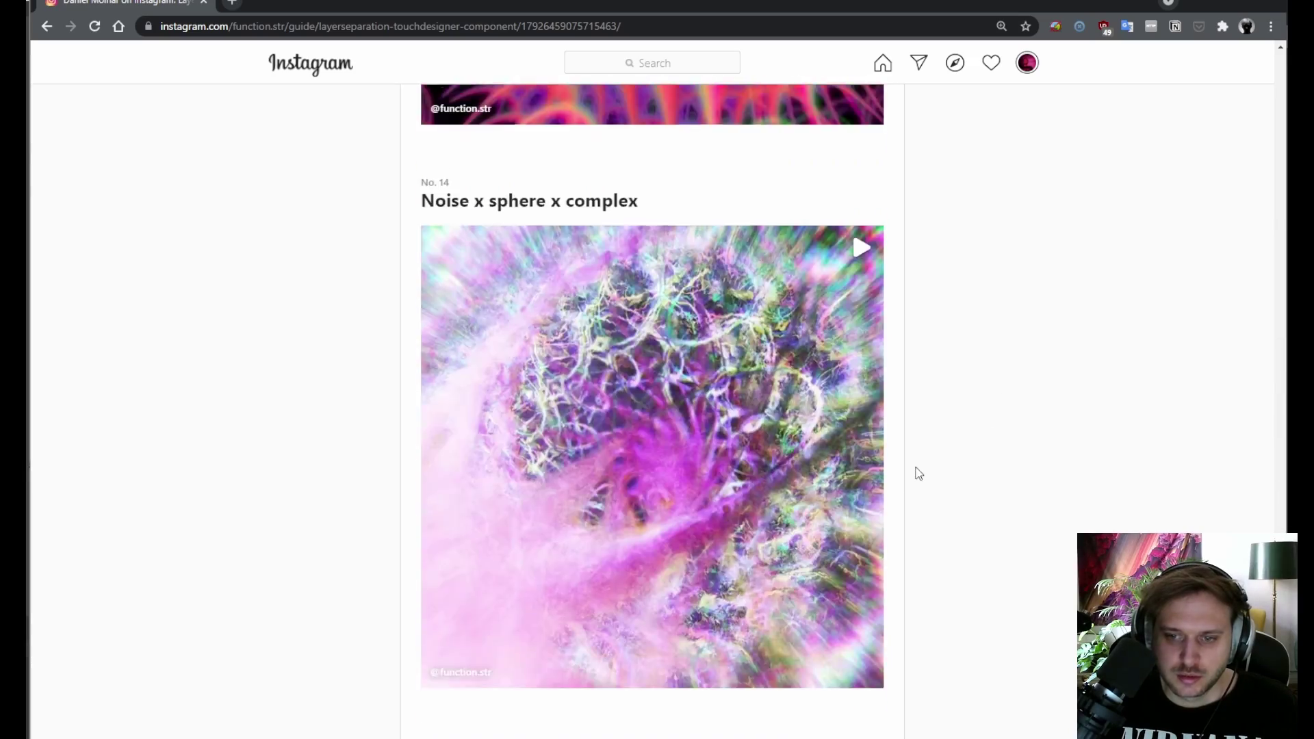
scroll(920, 477, up, 3)
Step: View guide post No. 15, close it and look back through the remaining posts towards the start of the guide
click(623, 419)
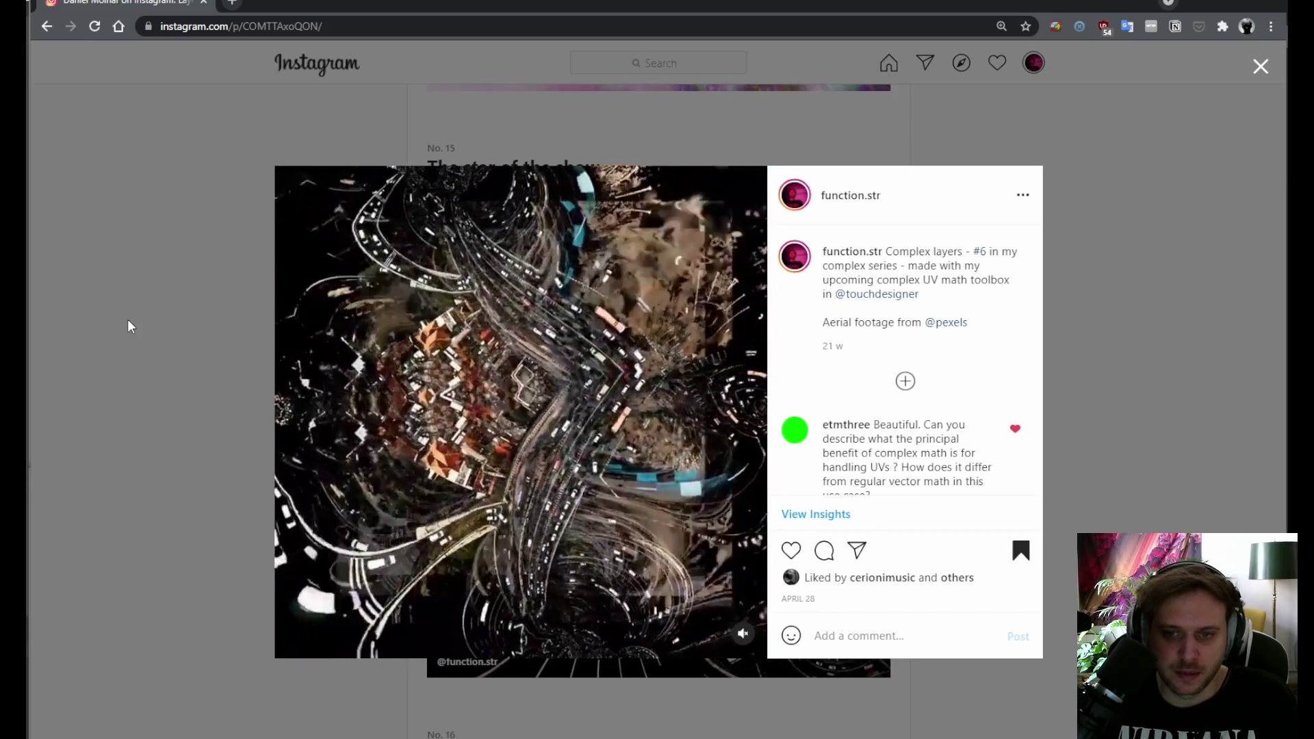
click(128, 319)
scroll(126, 326, down, 5)
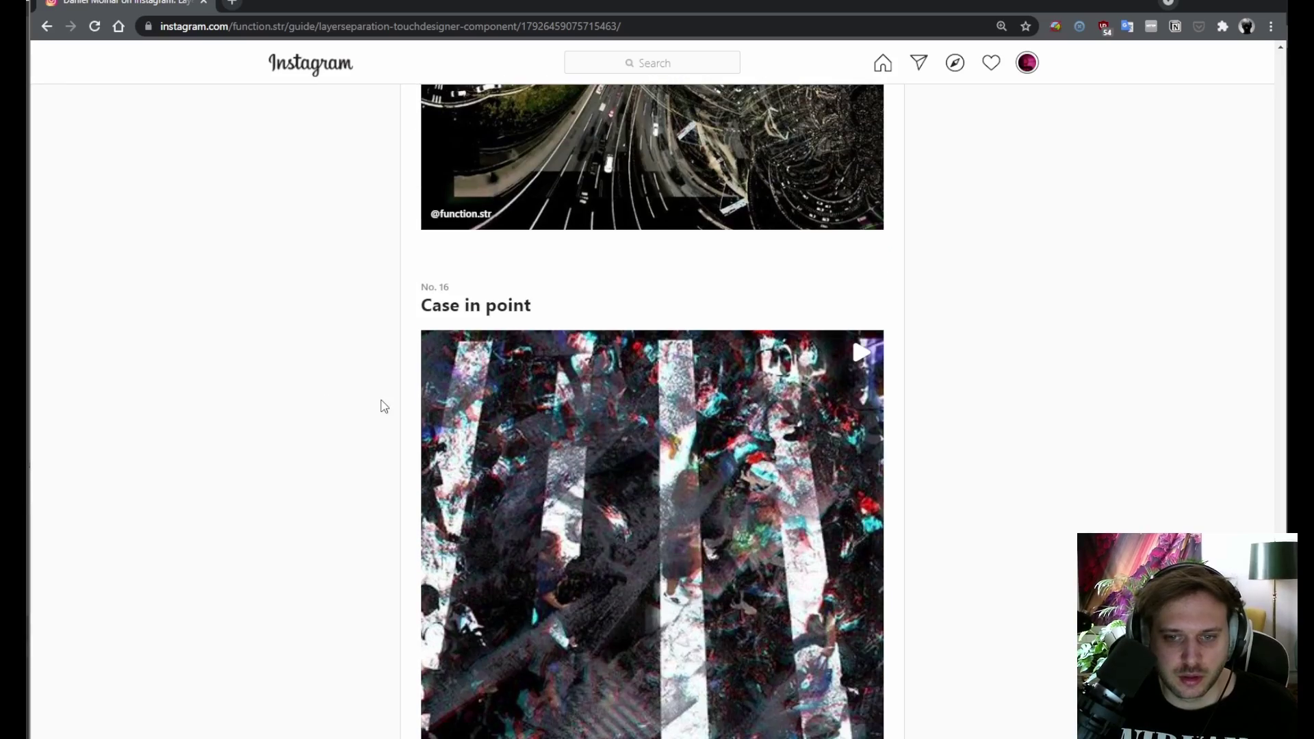
scroll(381, 405, up, 7)
scroll(356, 465, down, 20)
scroll(345, 488, up, 3)
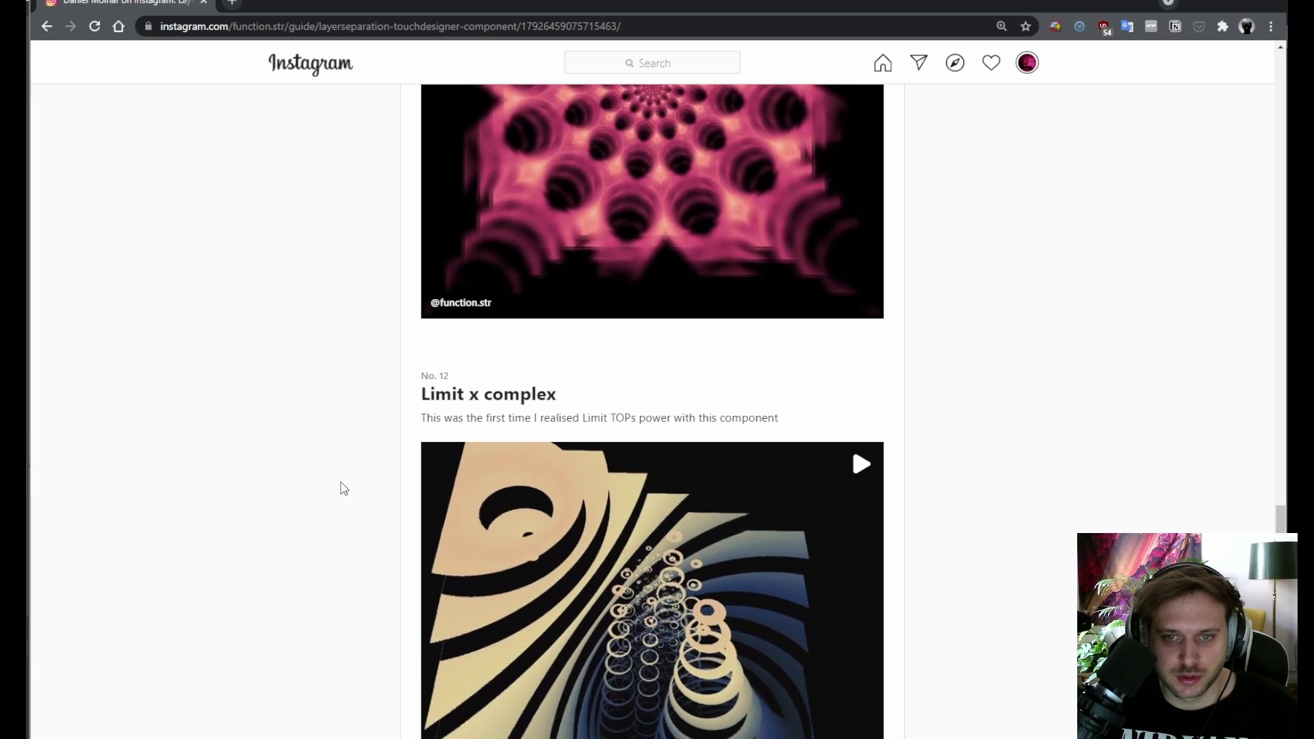
scroll(237, 318, up, 20)
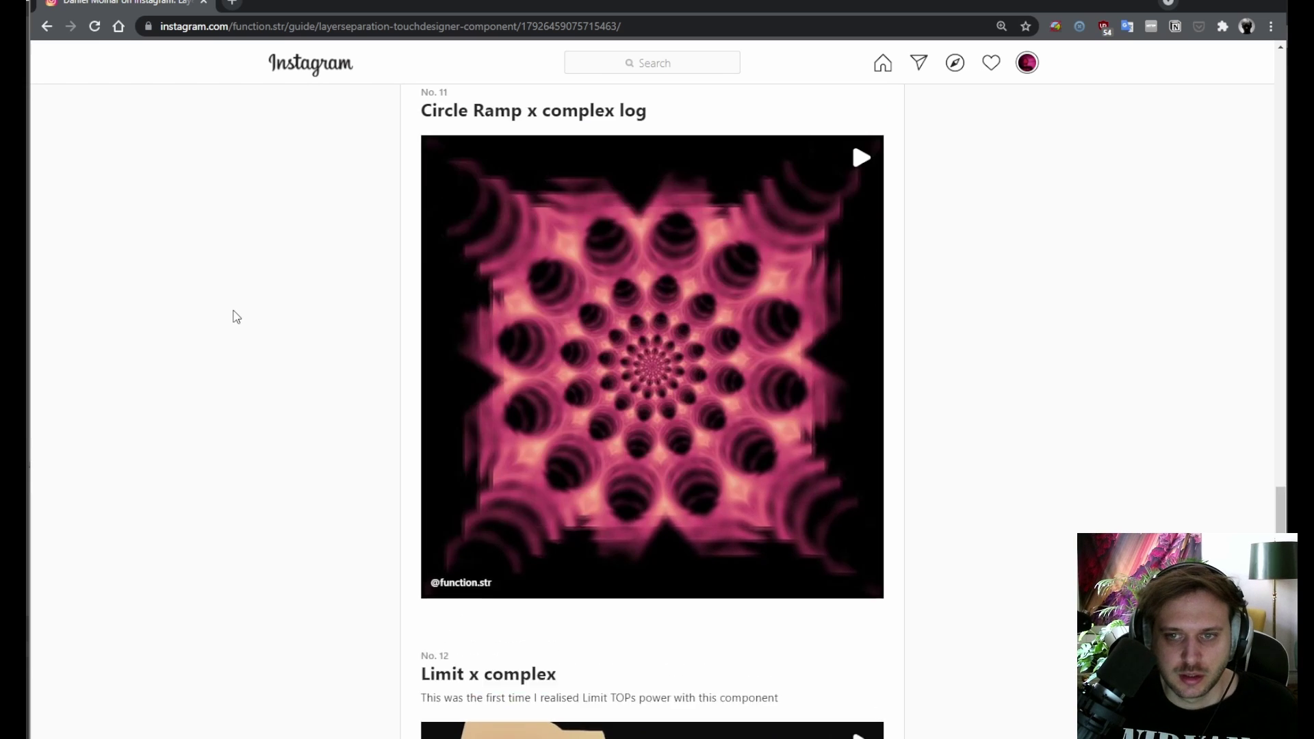
scroll(246, 397, up, 20)
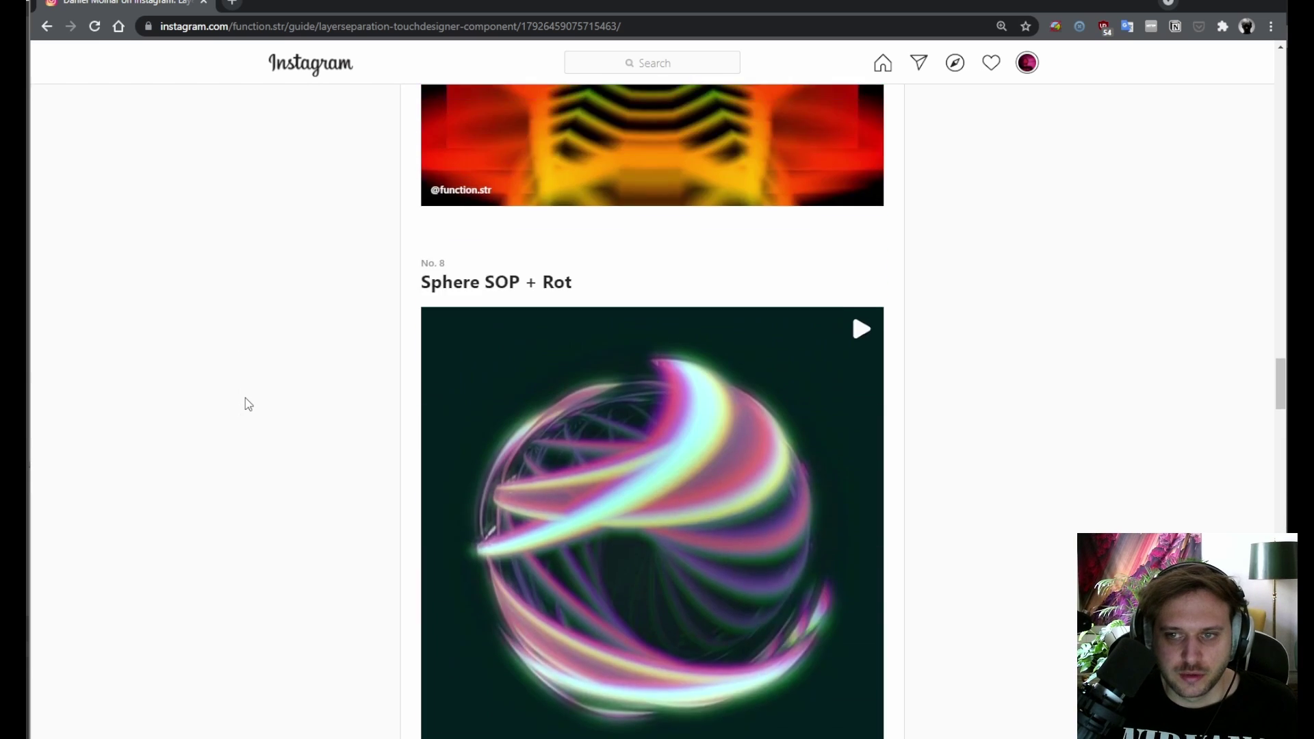
scroll(277, 409, up, 20)
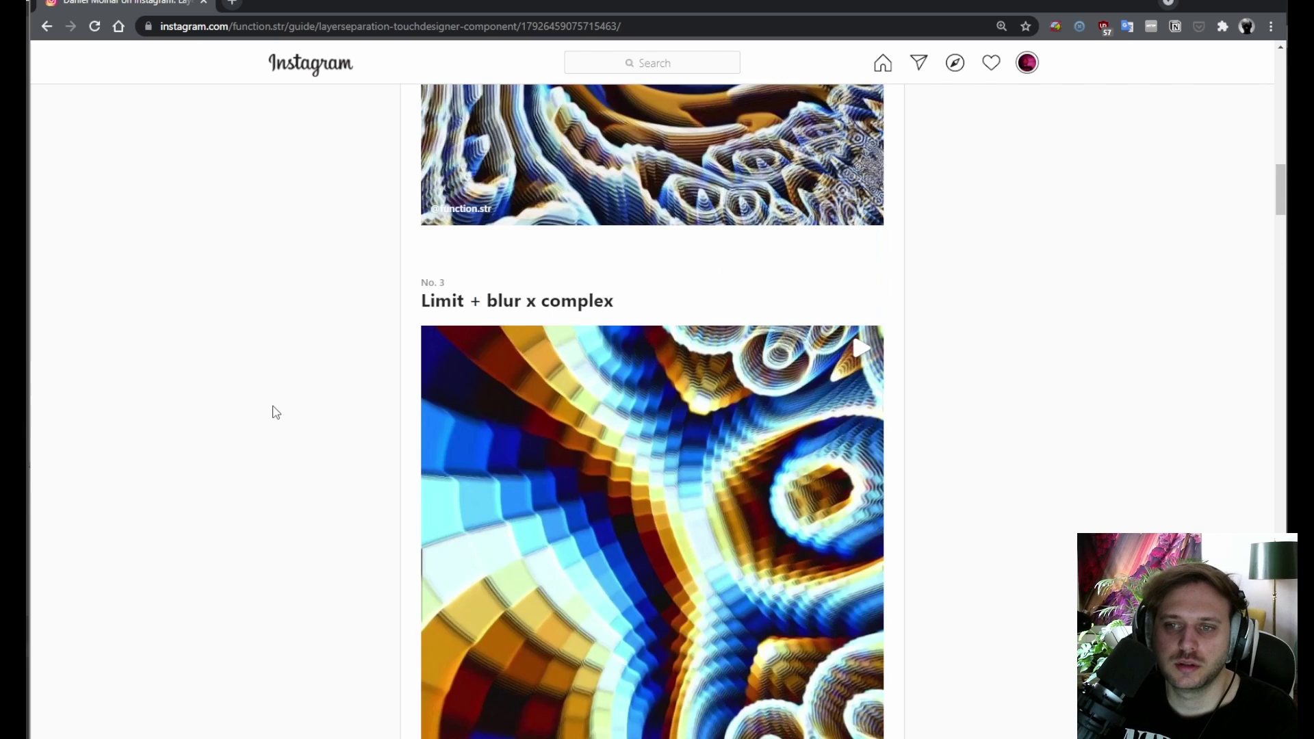
scroll(278, 407, up, 7)
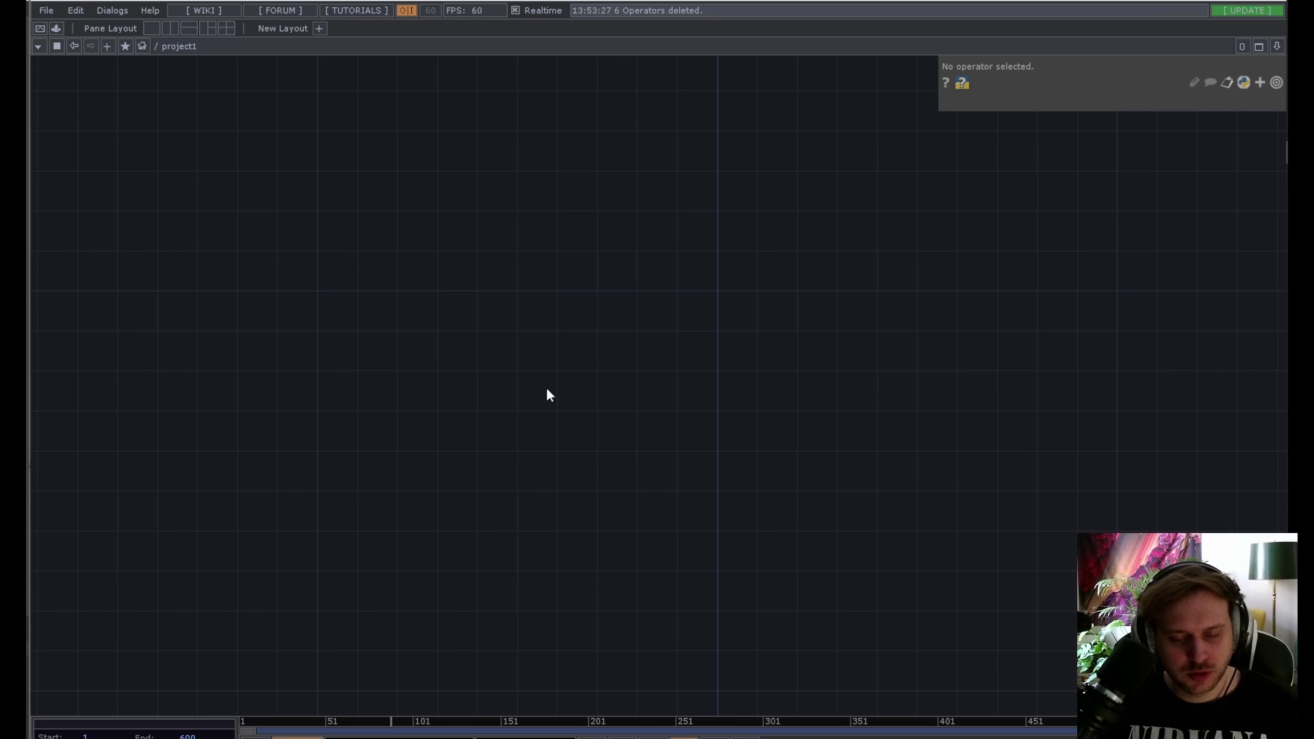
Step: Switch to TouchDesigner and place the LayerSep_function_store component from the Palette in the empty project1 network, closing the Palette
key(alt+l)
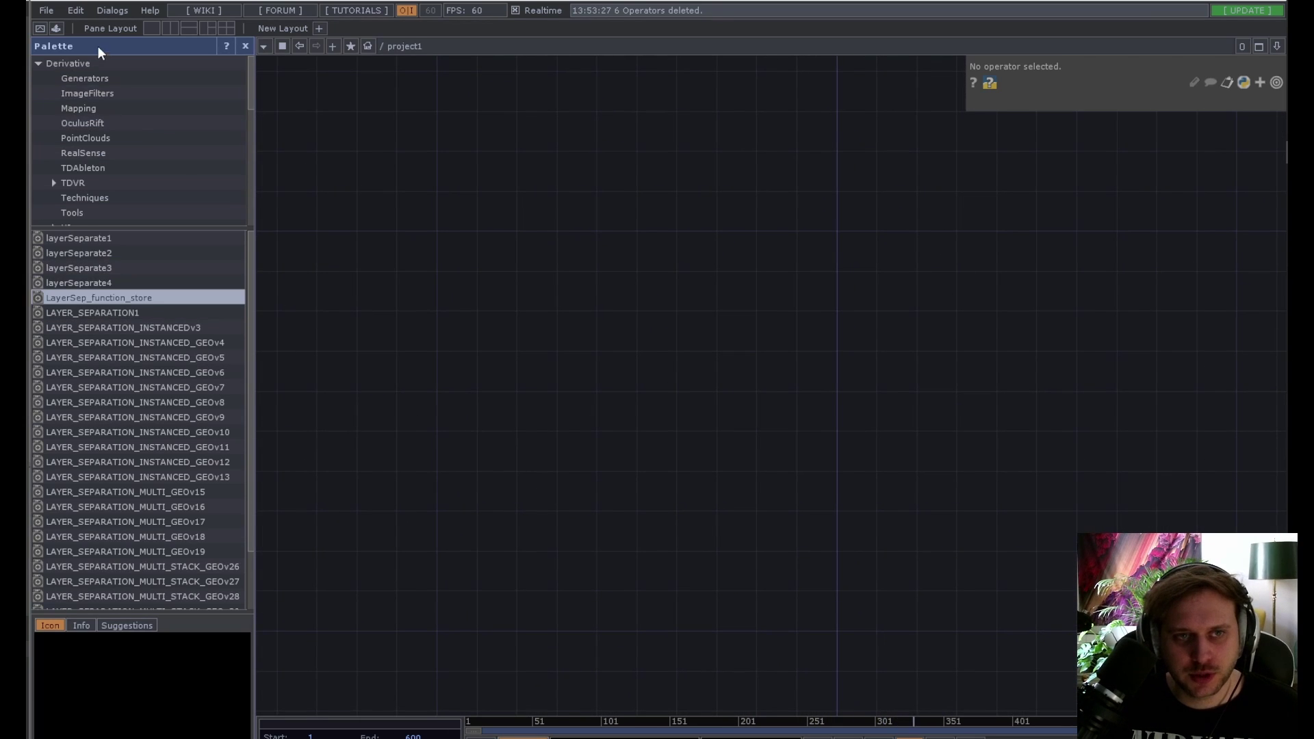
drag(116, 301, 701, 500)
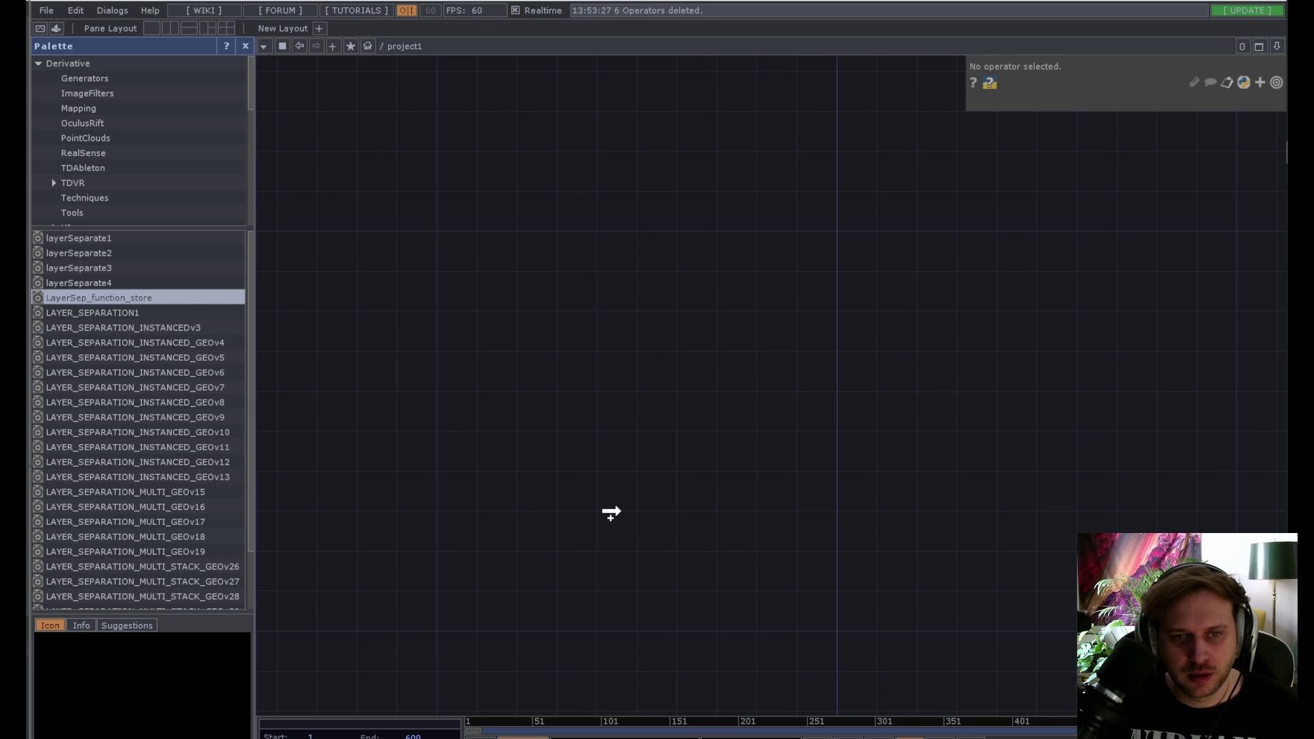
drag(621, 510, 630, 516)
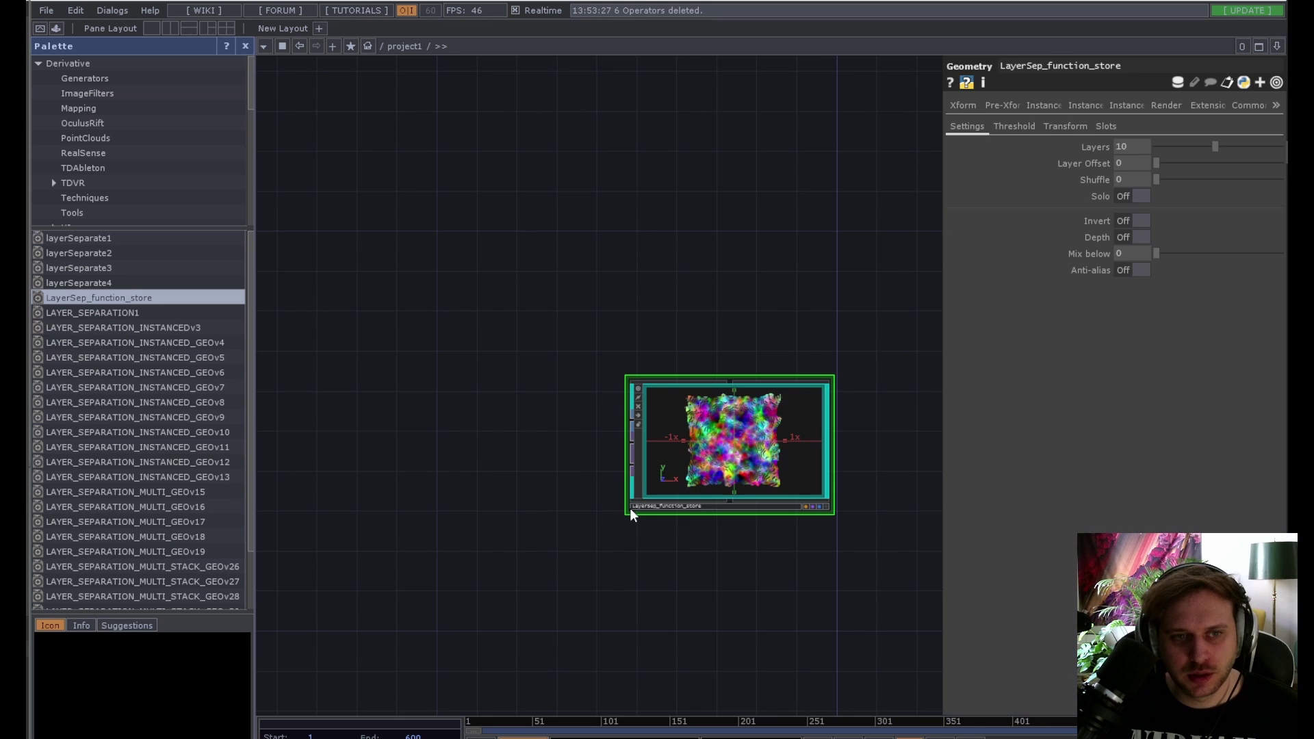
click(247, 46)
scroll(532, 449, up, 5)
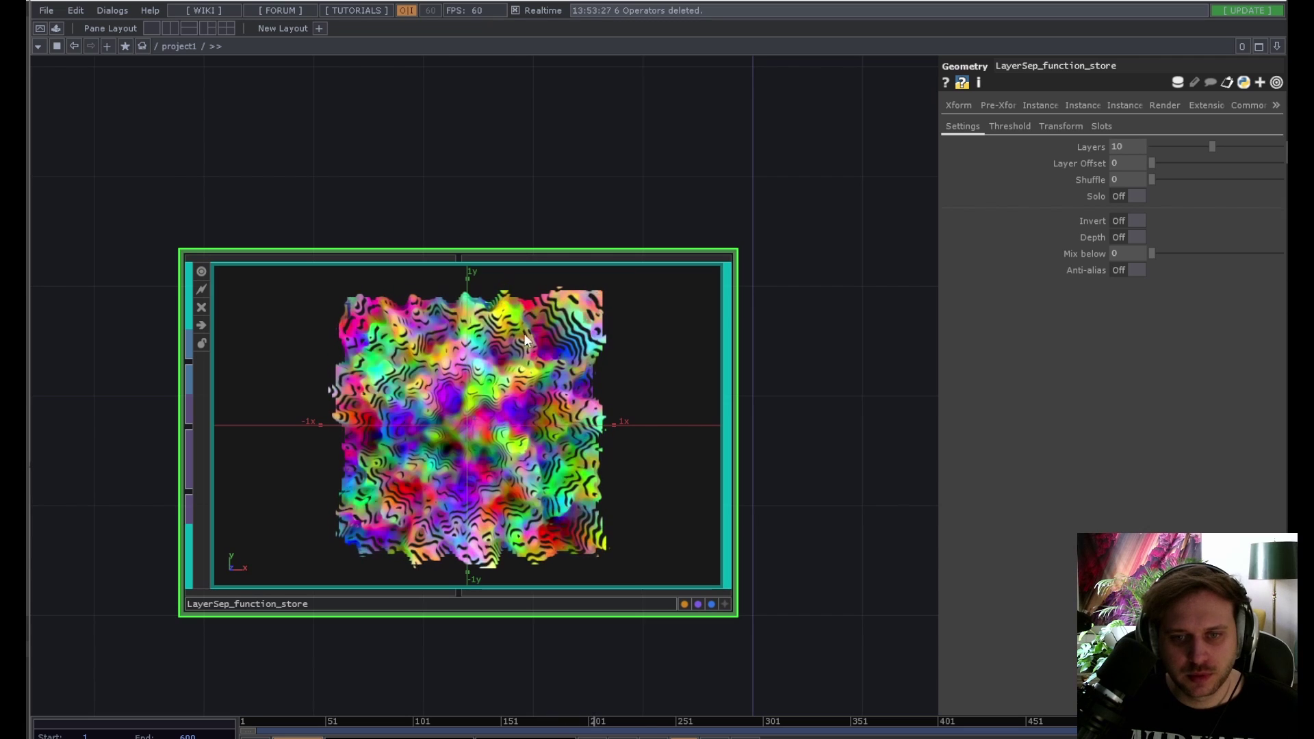
scroll(399, 278, down, 5)
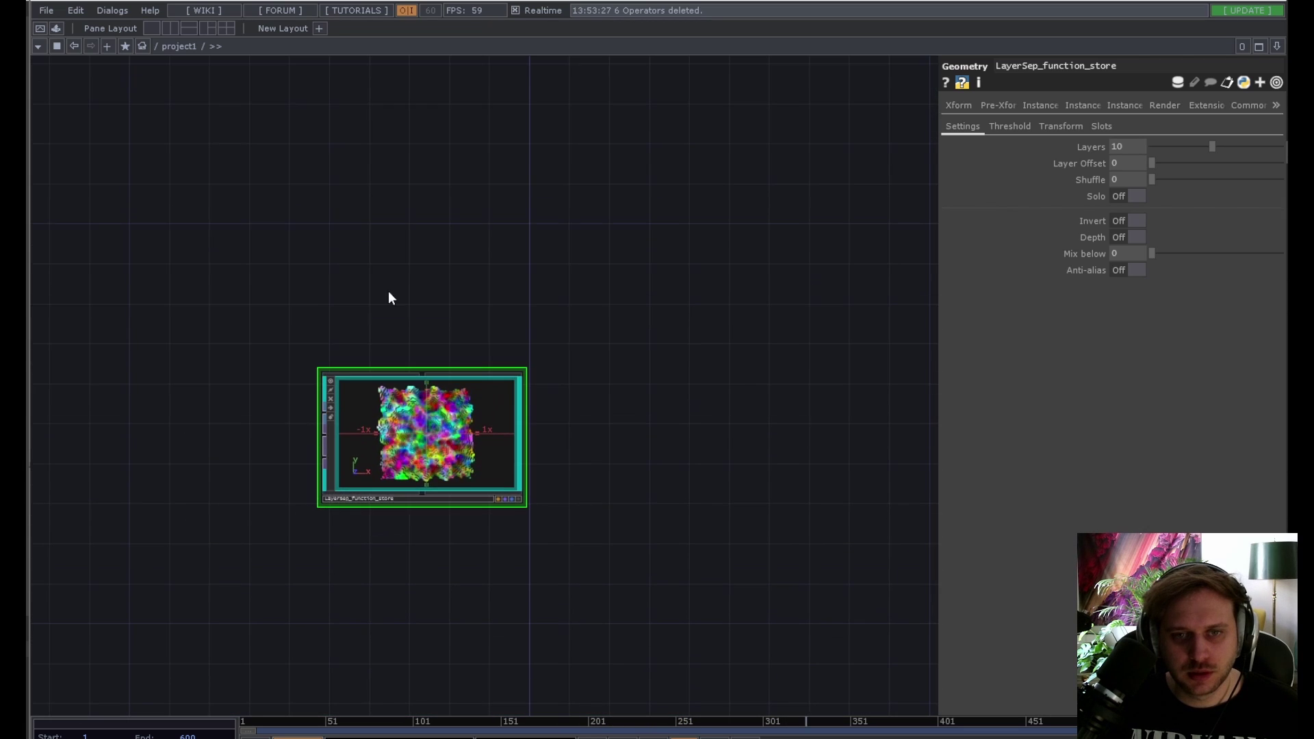
Step: Add a Render TOP beside the LayerSep_function_store geometry in the network
key(Tab)
text(re)
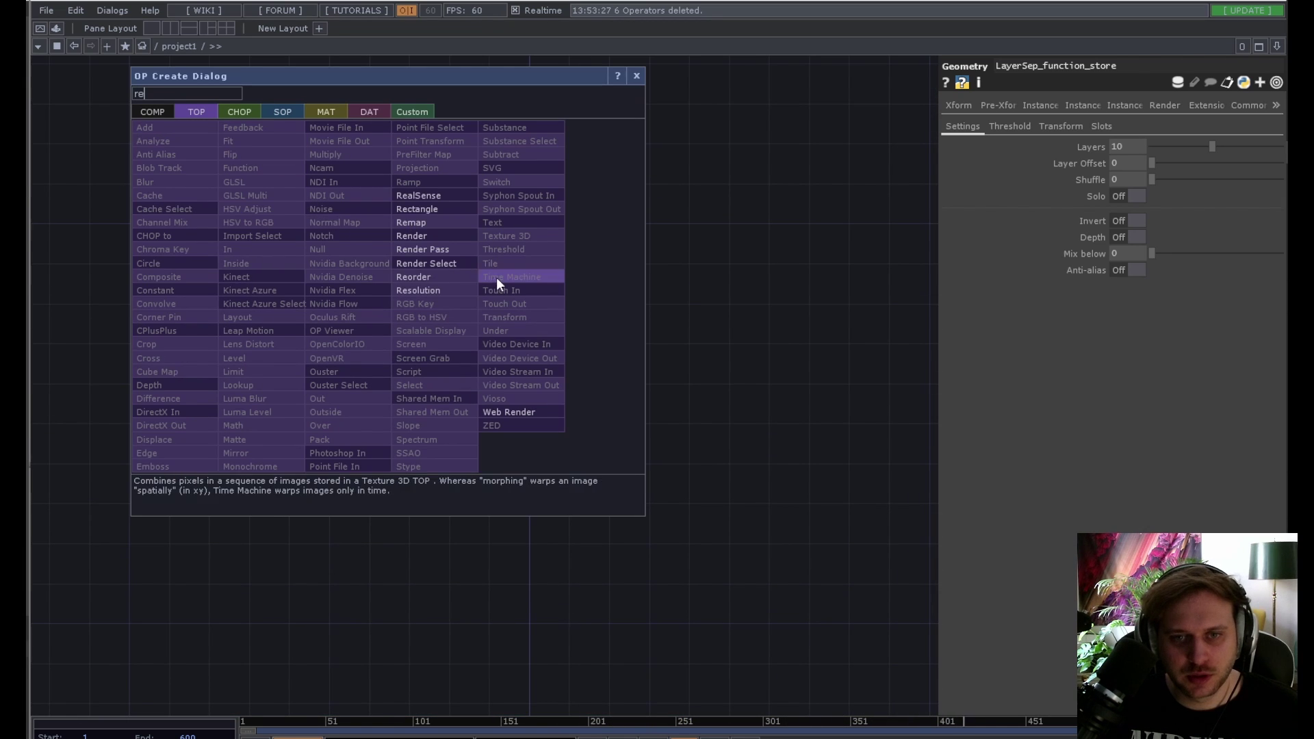
click(431, 250)
click(620, 438)
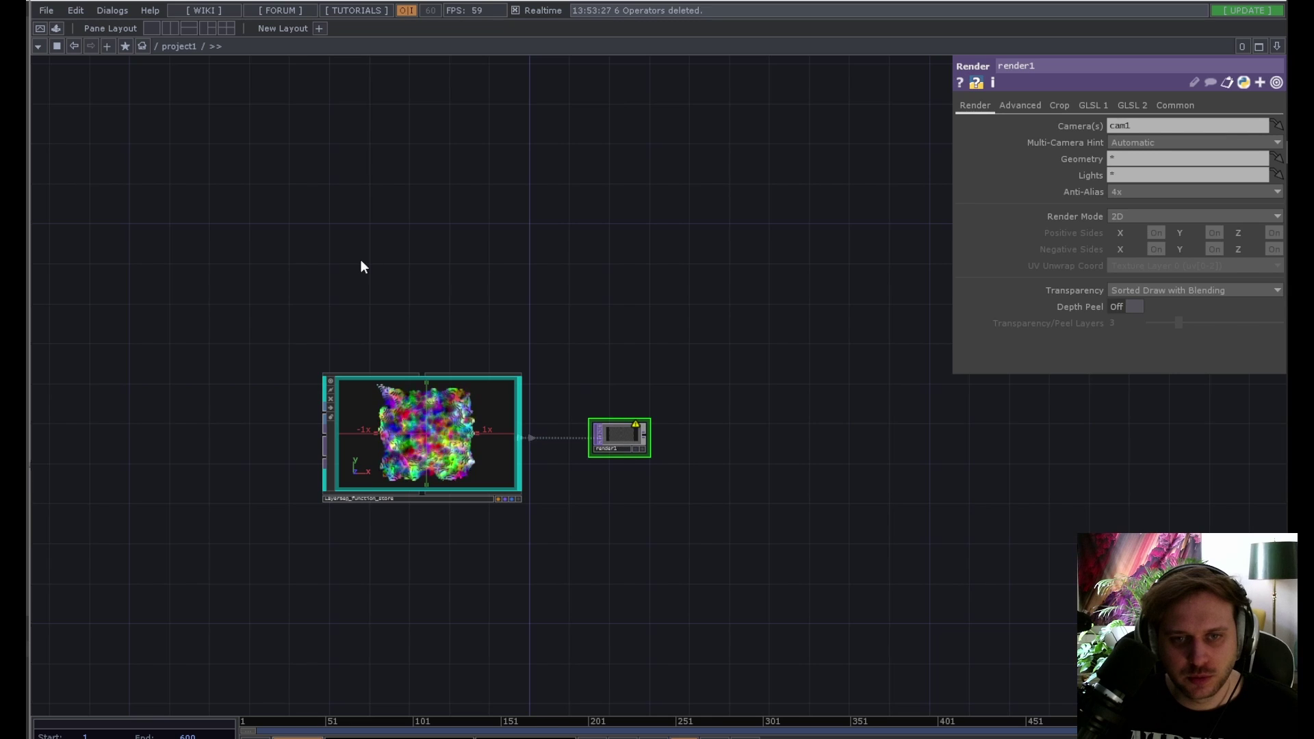
Step: Add a Camera COMP above the LayerSep_function_store geometry for the Render TOP
key(Tab)
text(ca)
click(131, 82)
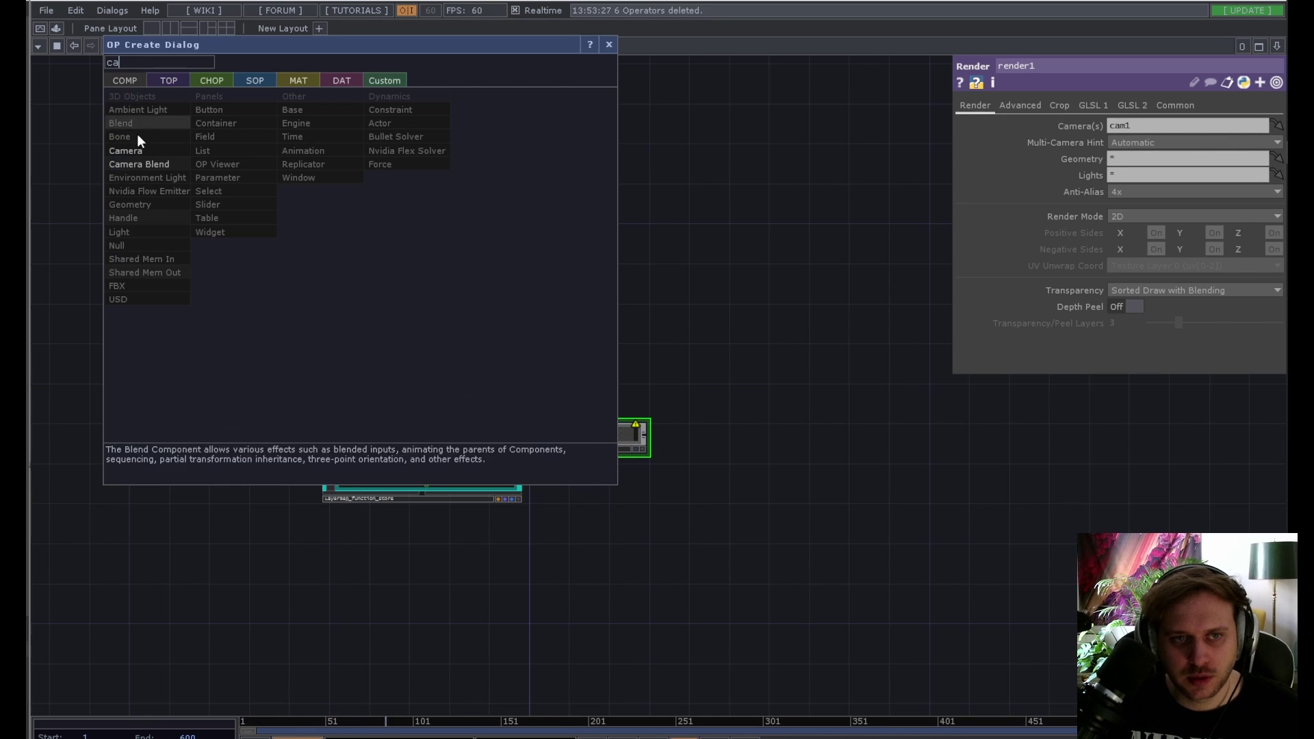
click(146, 152)
click(427, 315)
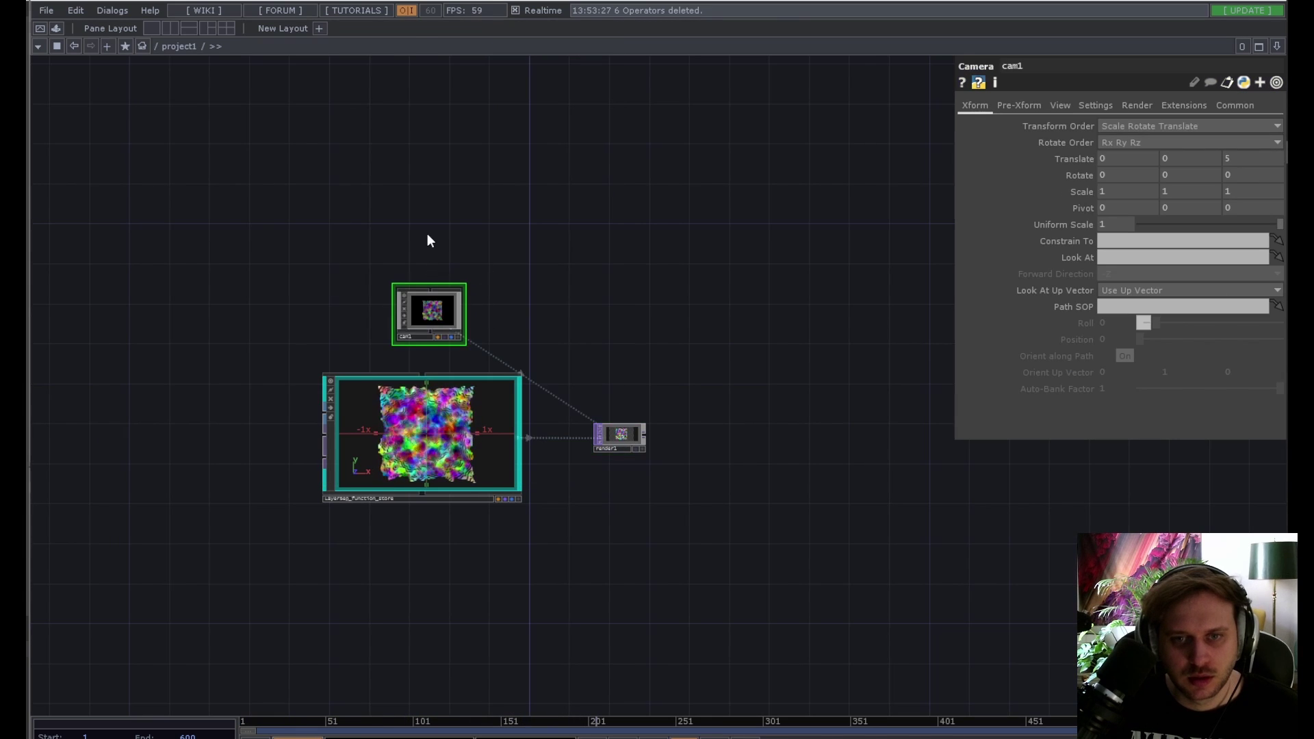
Step: Add an Ambient Light COMP above the camera in the network
key(Tab)
click(212, 121)
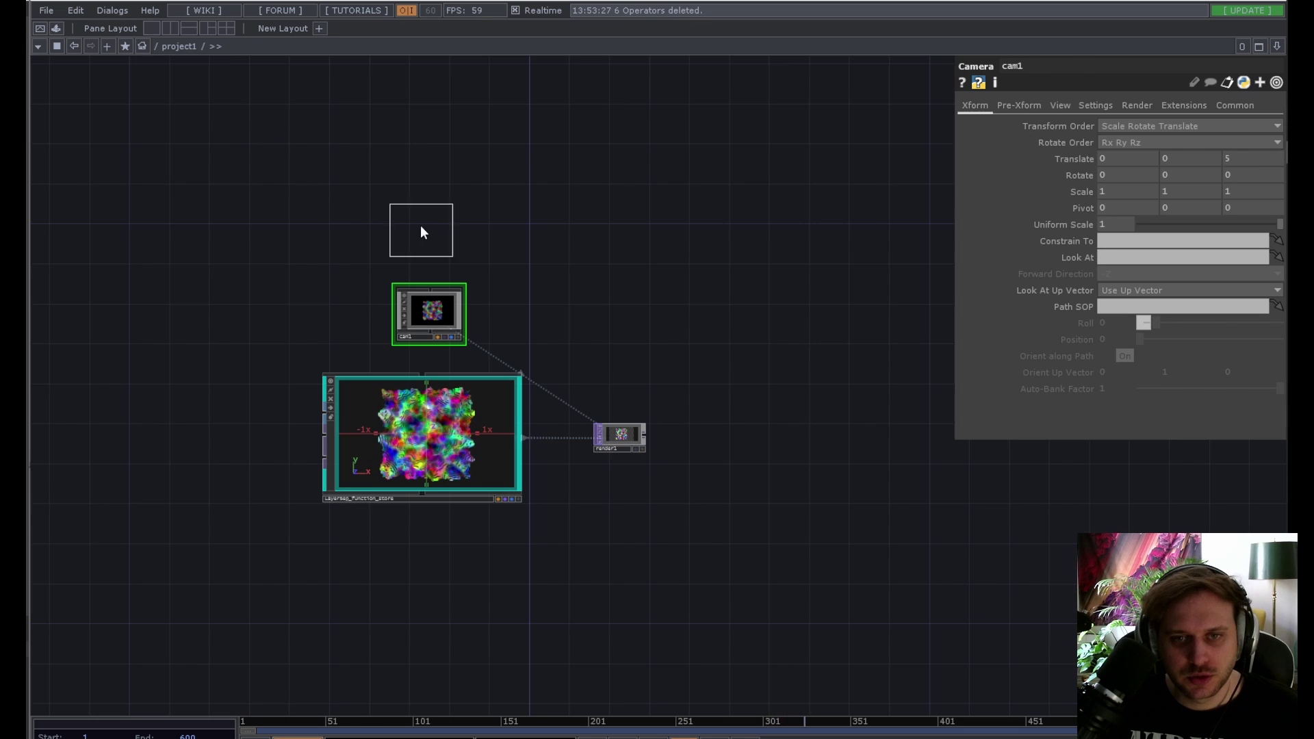
click(430, 224)
Step: Append an RGB Key TOP to the output of the Render TOP
right_click(643, 432)
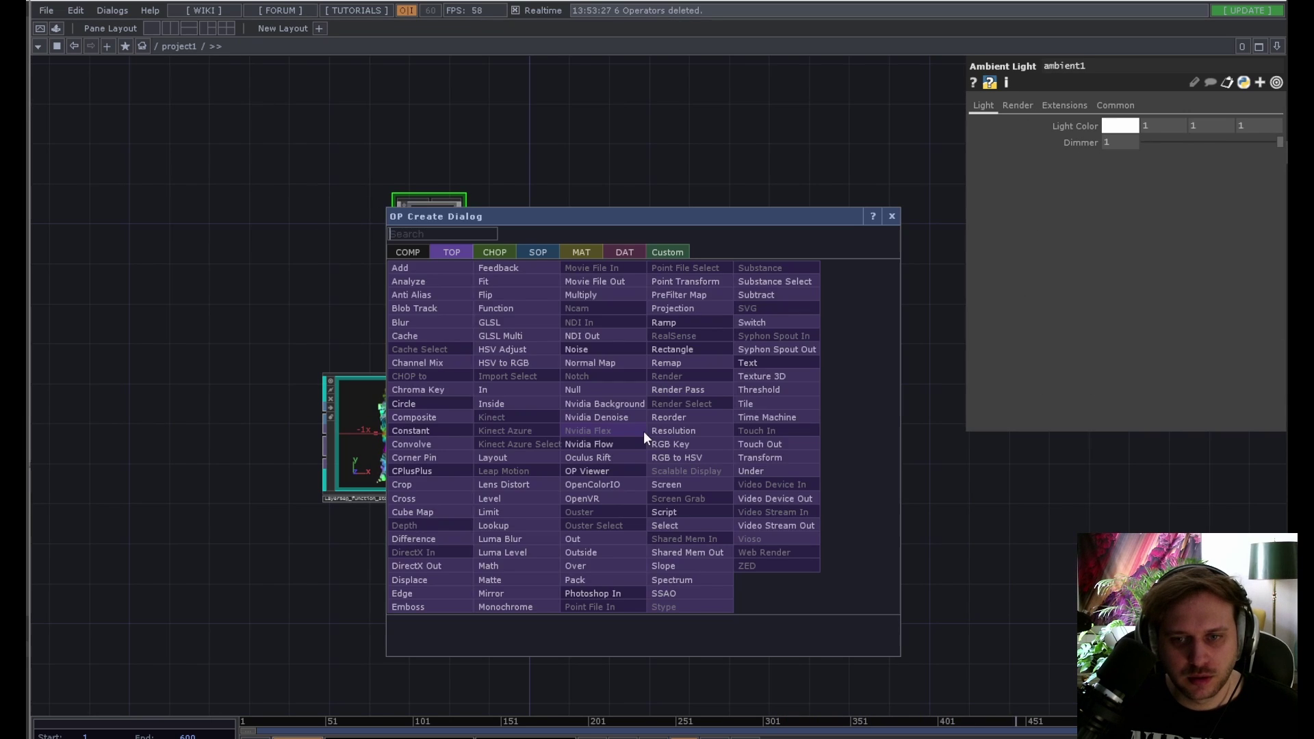
click(671, 444)
click(720, 441)
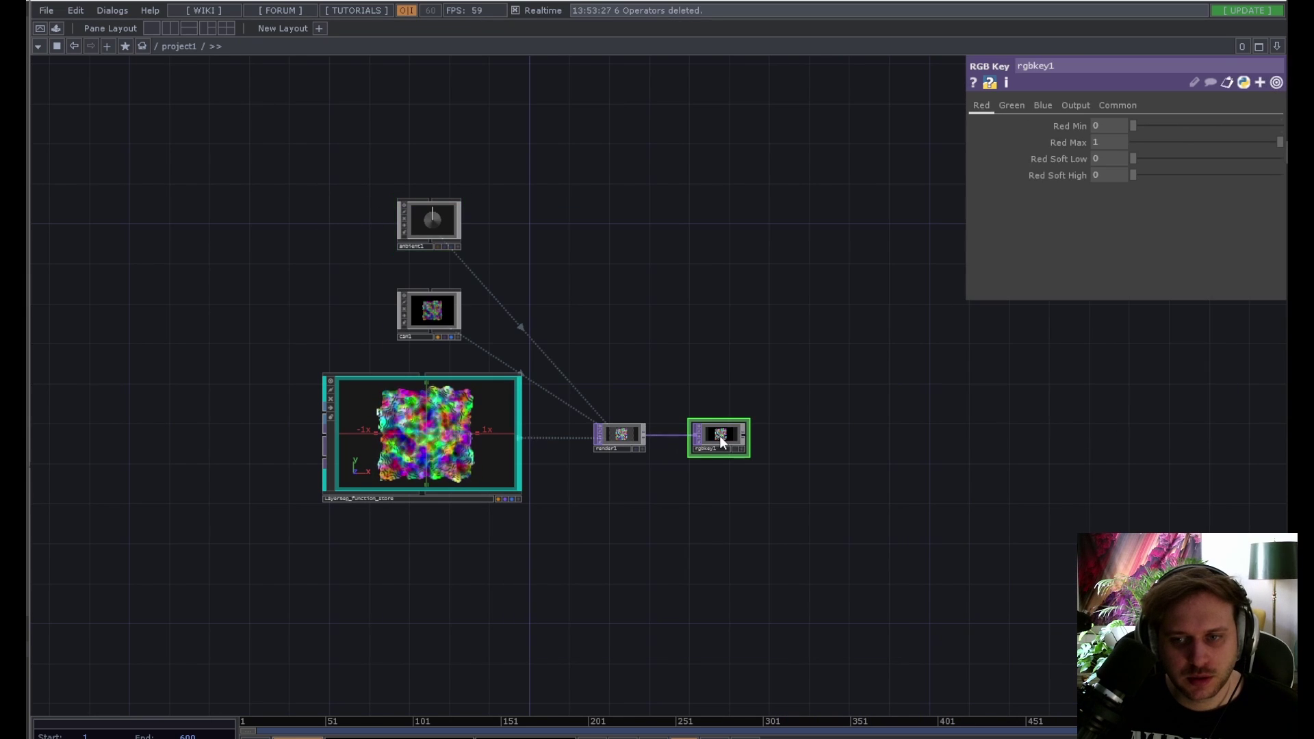
Step: Append an Out TOP to the RGB Key TOP, display it as the network background and align it with the chain
right_click(745, 437)
text(ou)
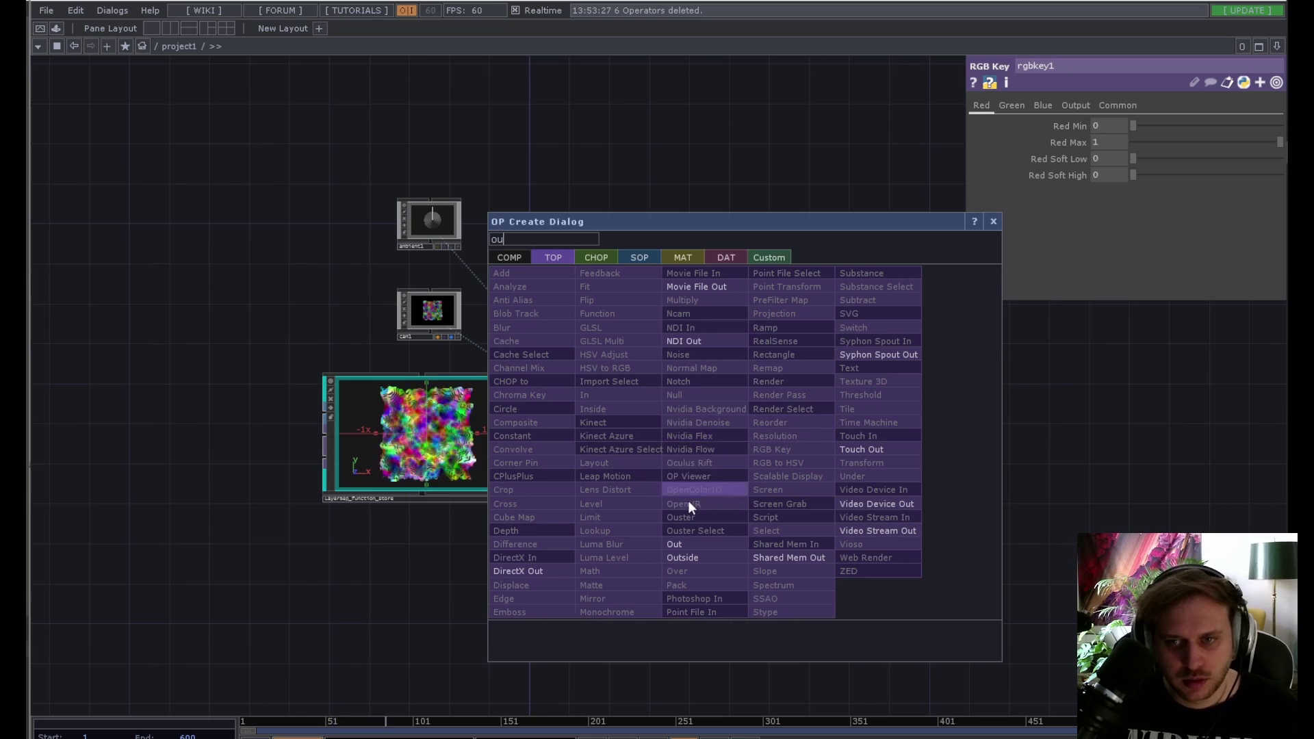
click(698, 541)
click(849, 453)
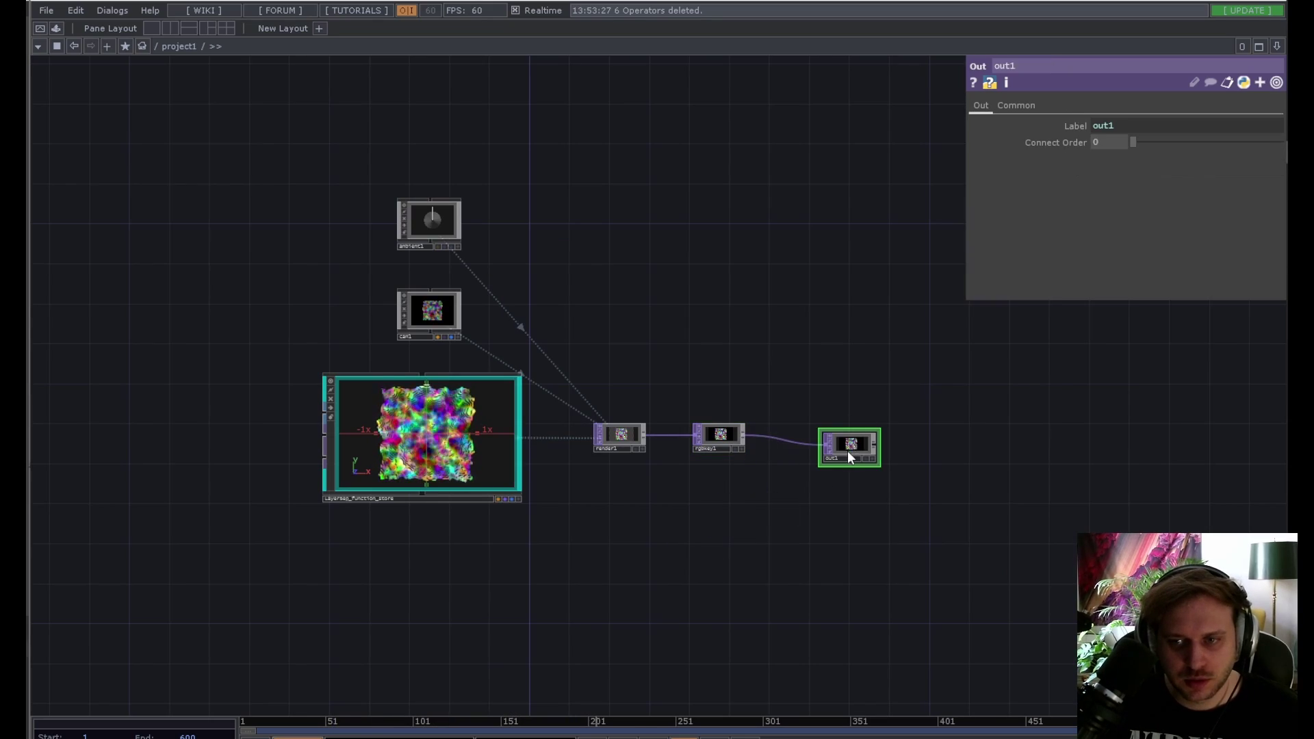
click(869, 458)
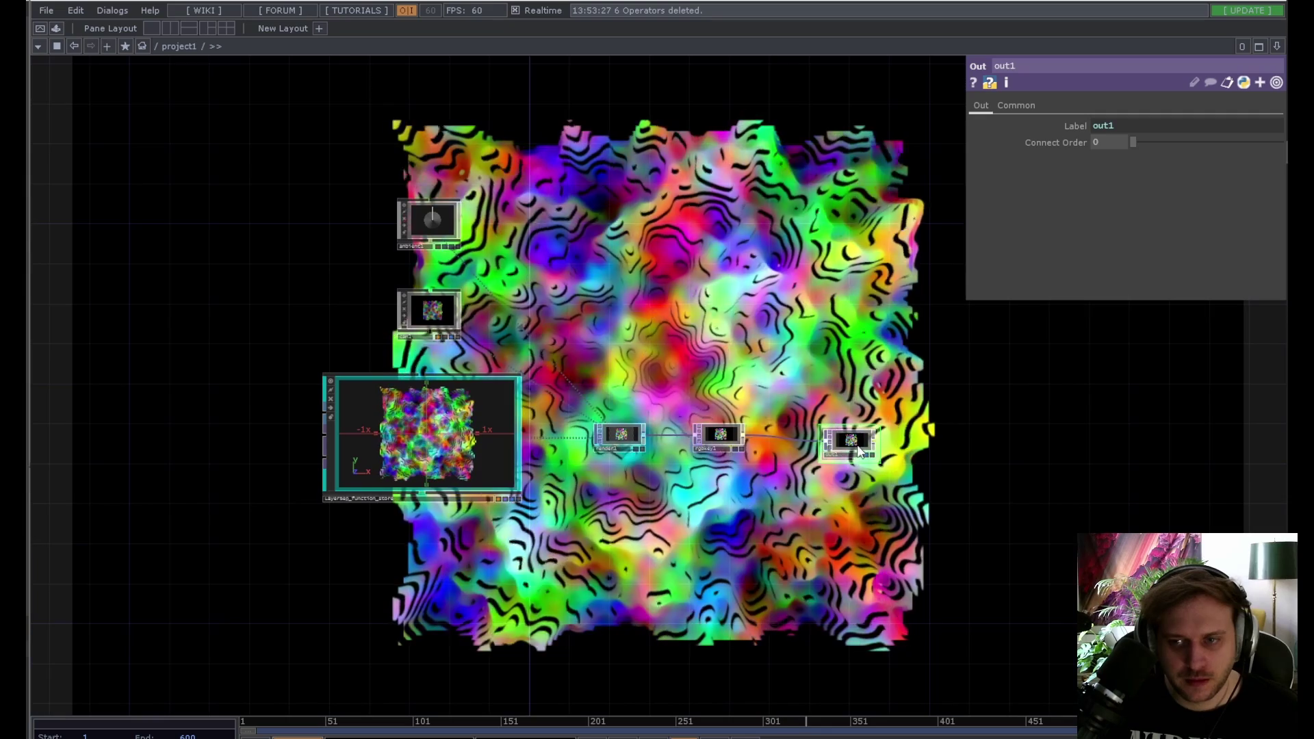
drag(860, 451, 861, 441)
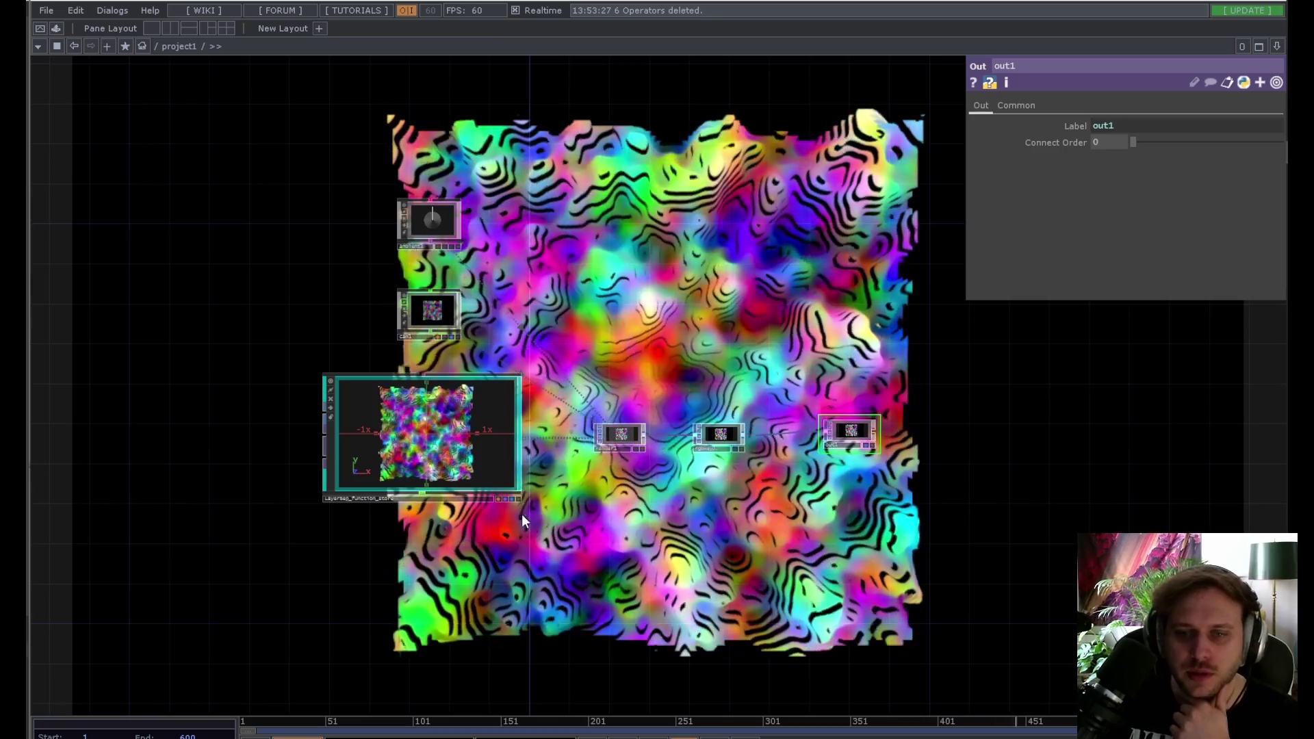
drag(521, 514, 775, 549)
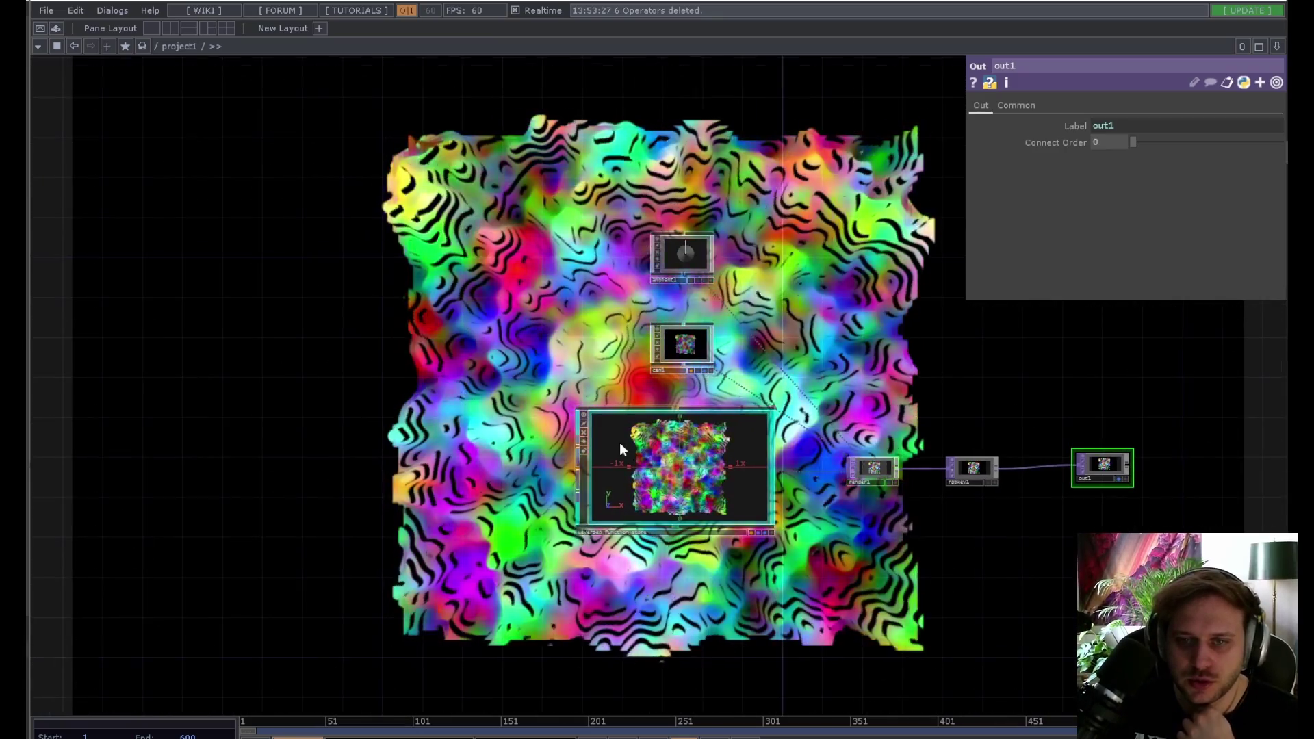
Step: Add a Ramp TOP wired into the first TOP input of the LayerSep_function_store geometry
drag(375, 425, 534, 384)
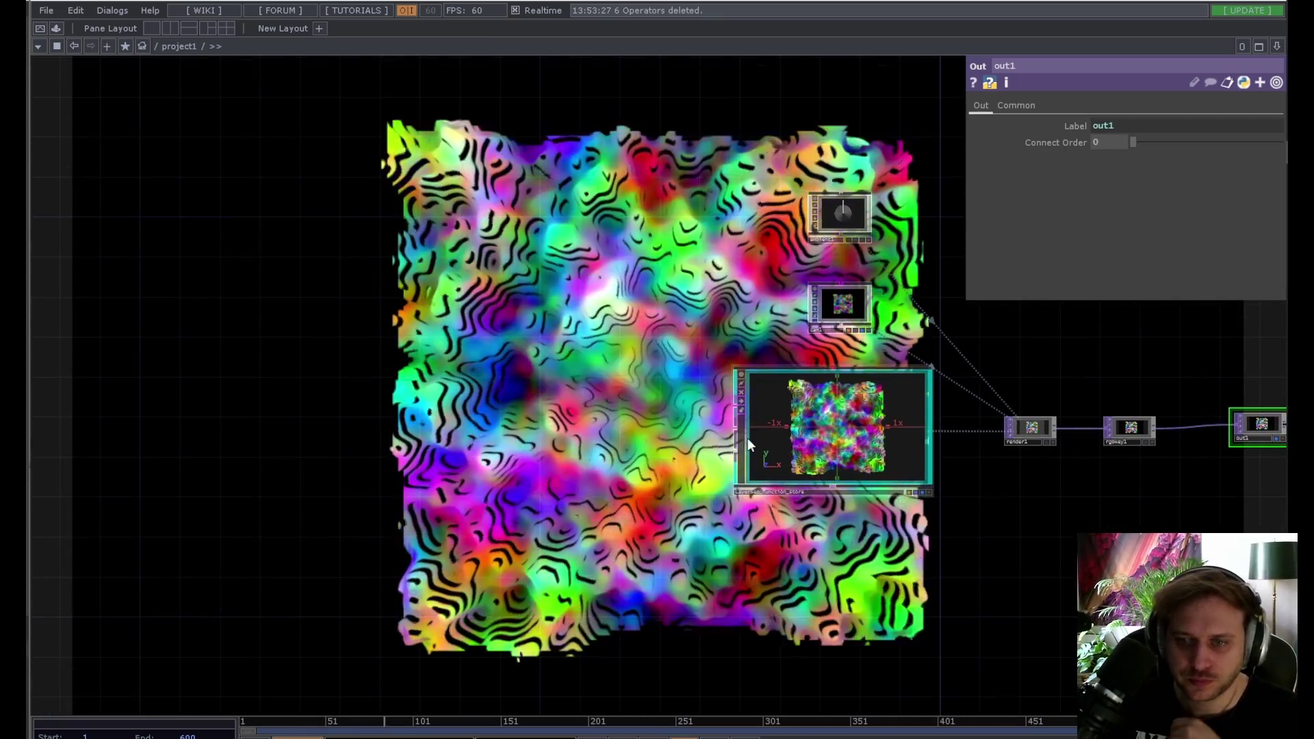
key(Tab)
text(ra)
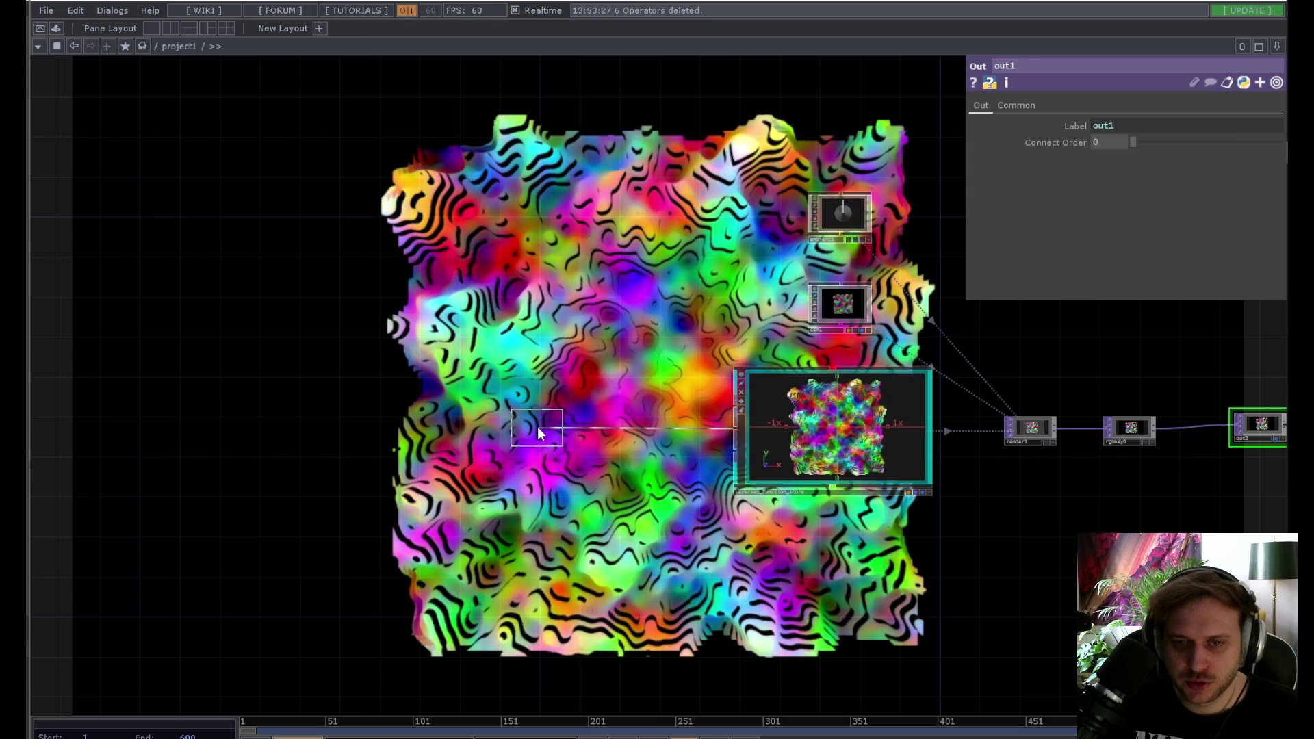
click(538, 428)
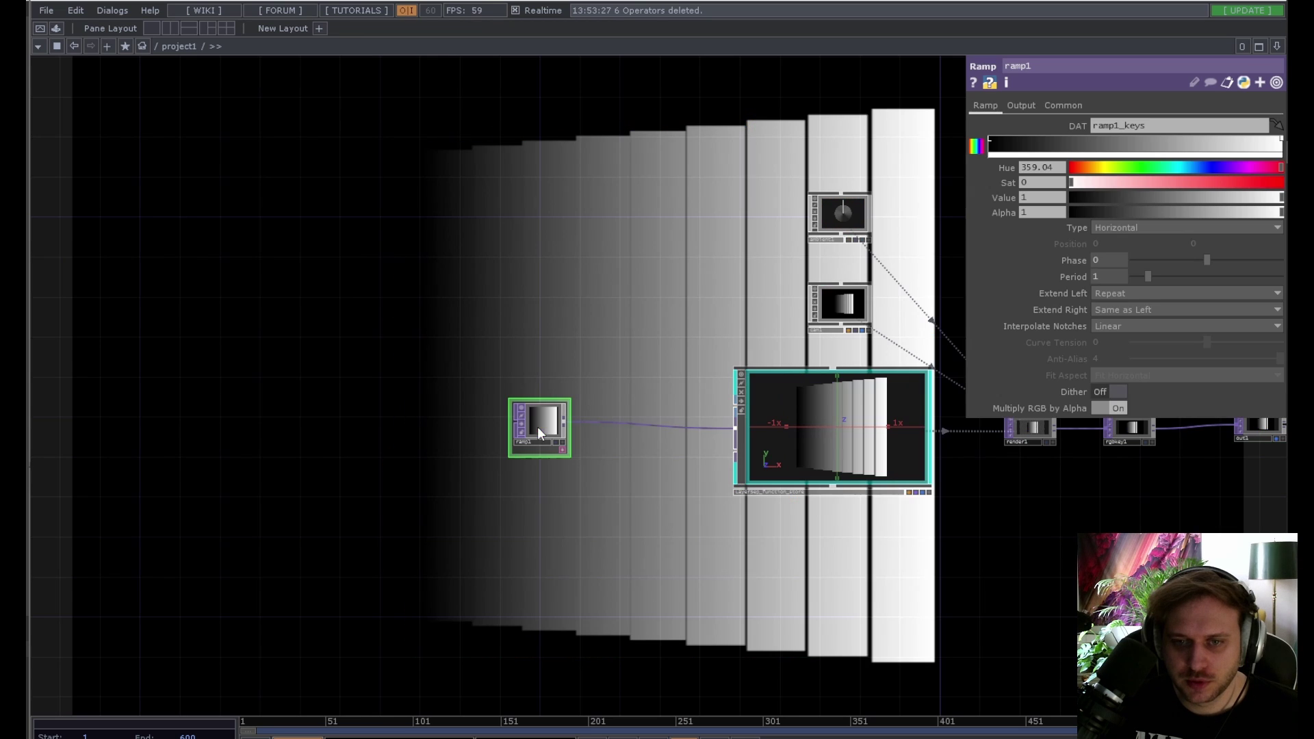
Step: Set the Ramp TOP's resolution to 1080 by 1080
click(1063, 106)
text(1080)
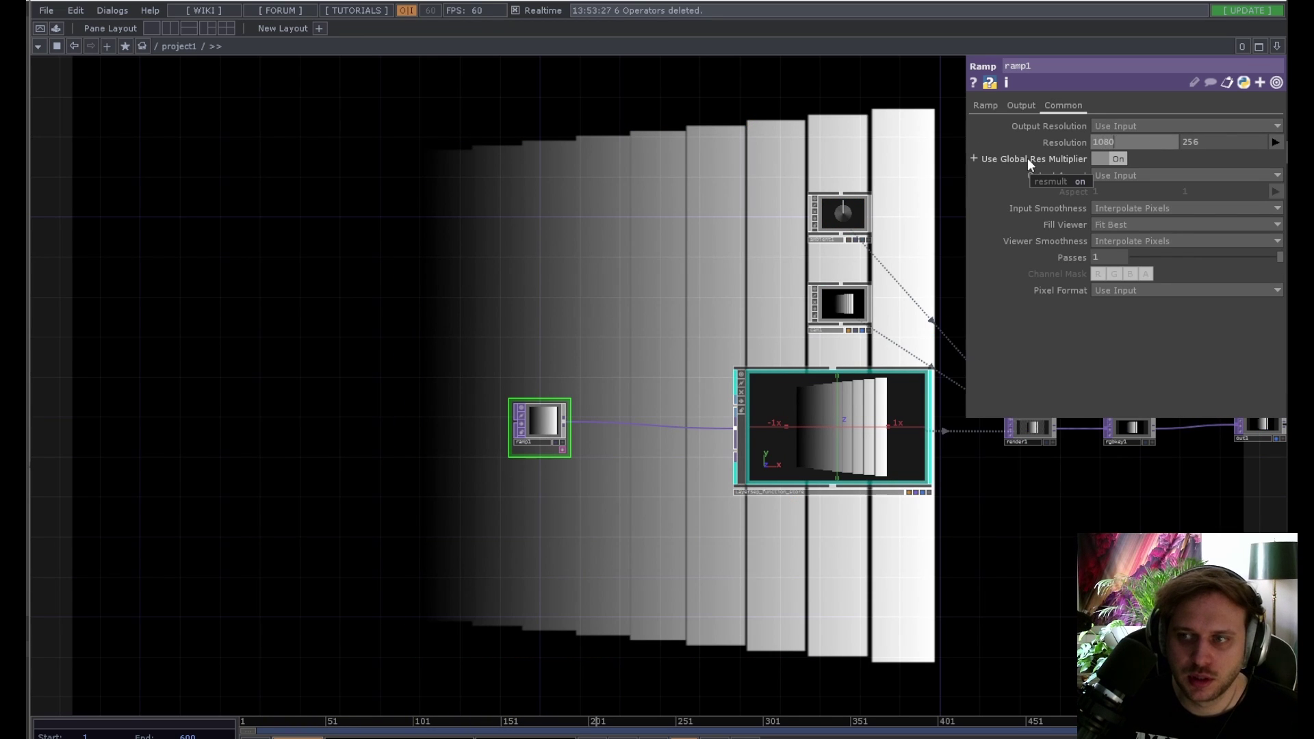
key(Tab)
text(1080)
key(Return)
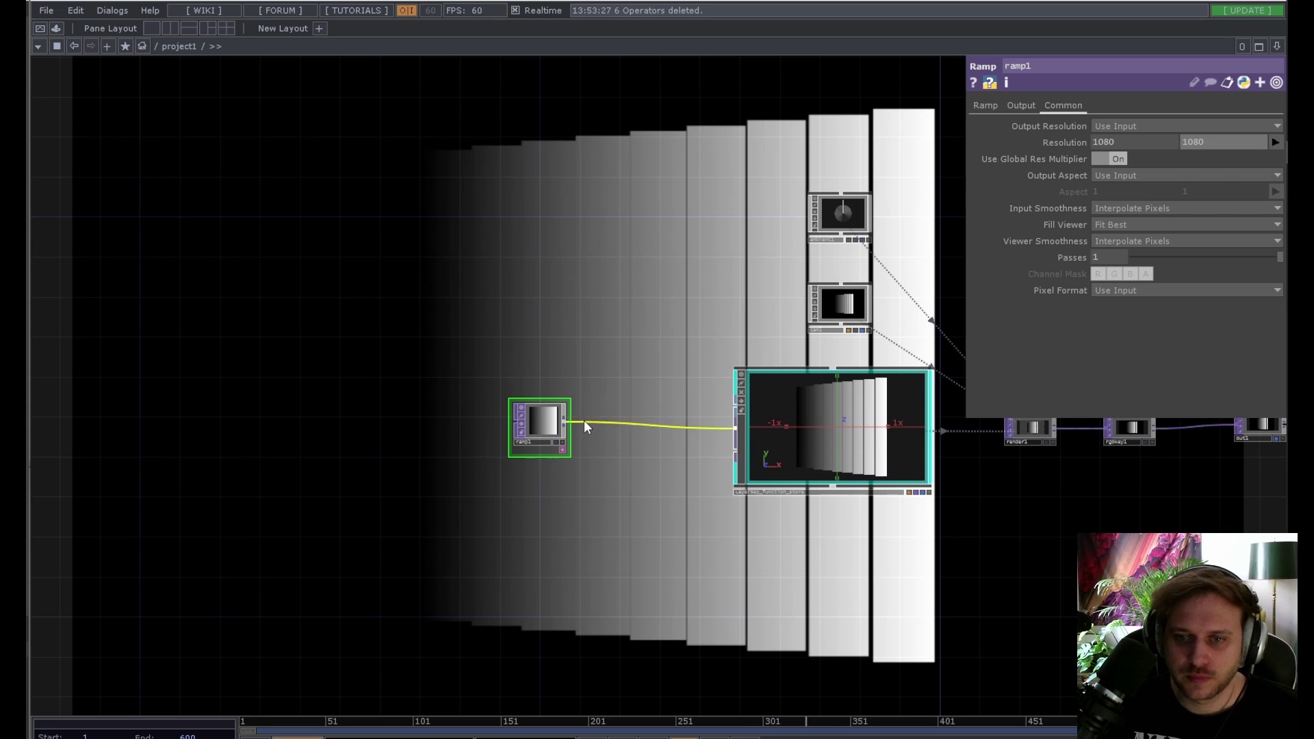
Step: Duplicate the Ramp TOP, wire the copy into LayerSep_function_store's second TOP input and place it just below the original
scroll(624, 489, up, 2)
drag(624, 488, 468, 466)
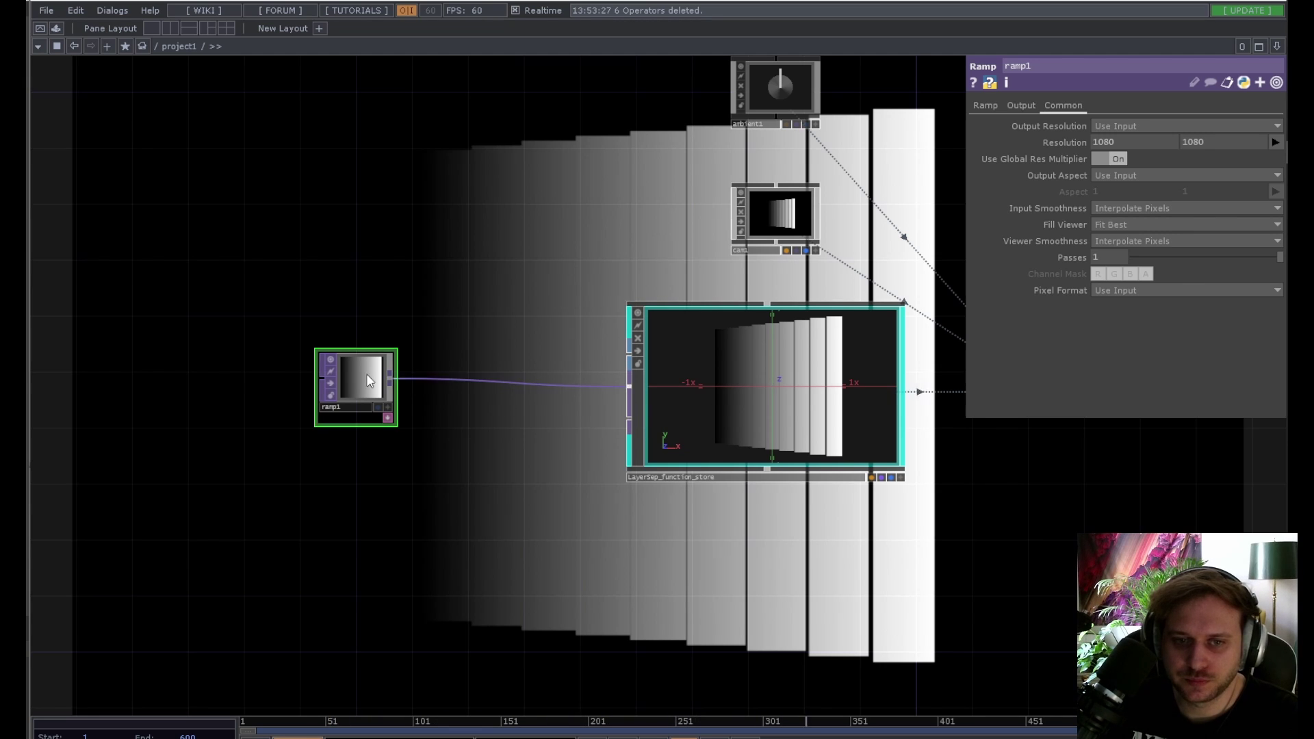
drag(373, 377, 332, 353)
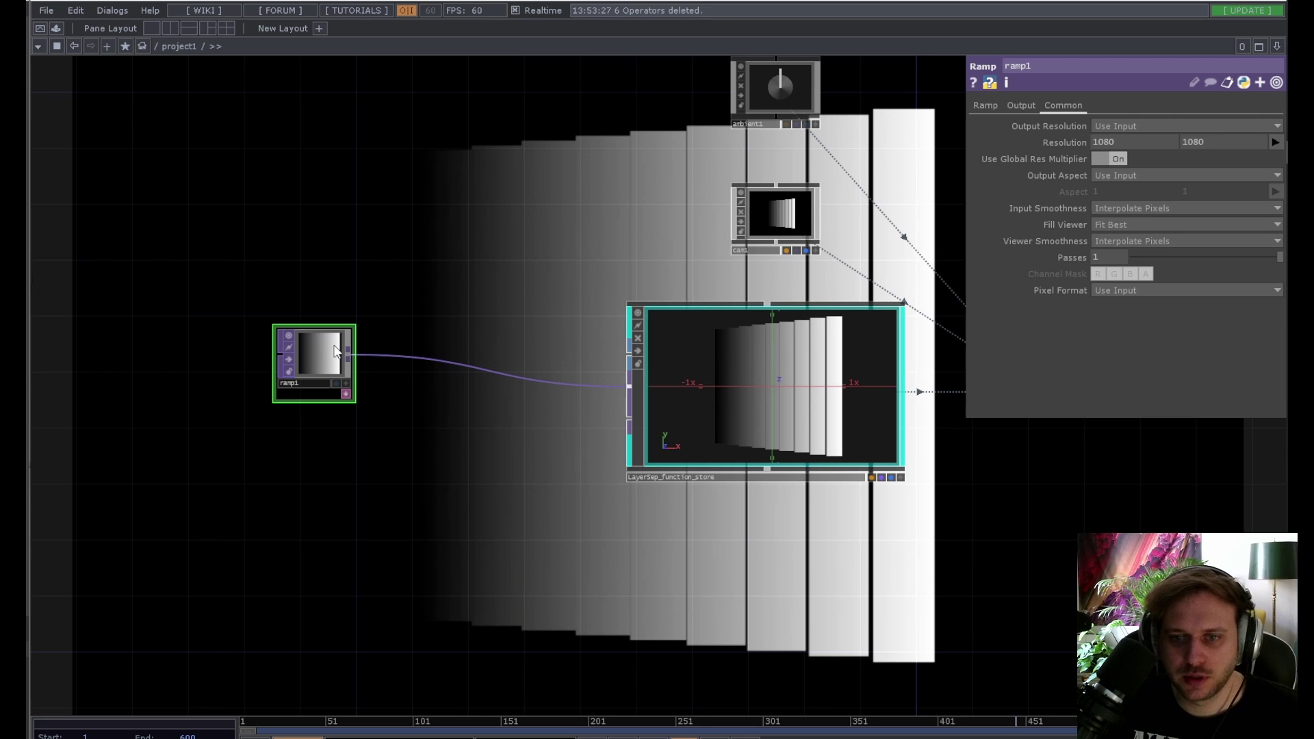
drag(431, 276, 491, 311)
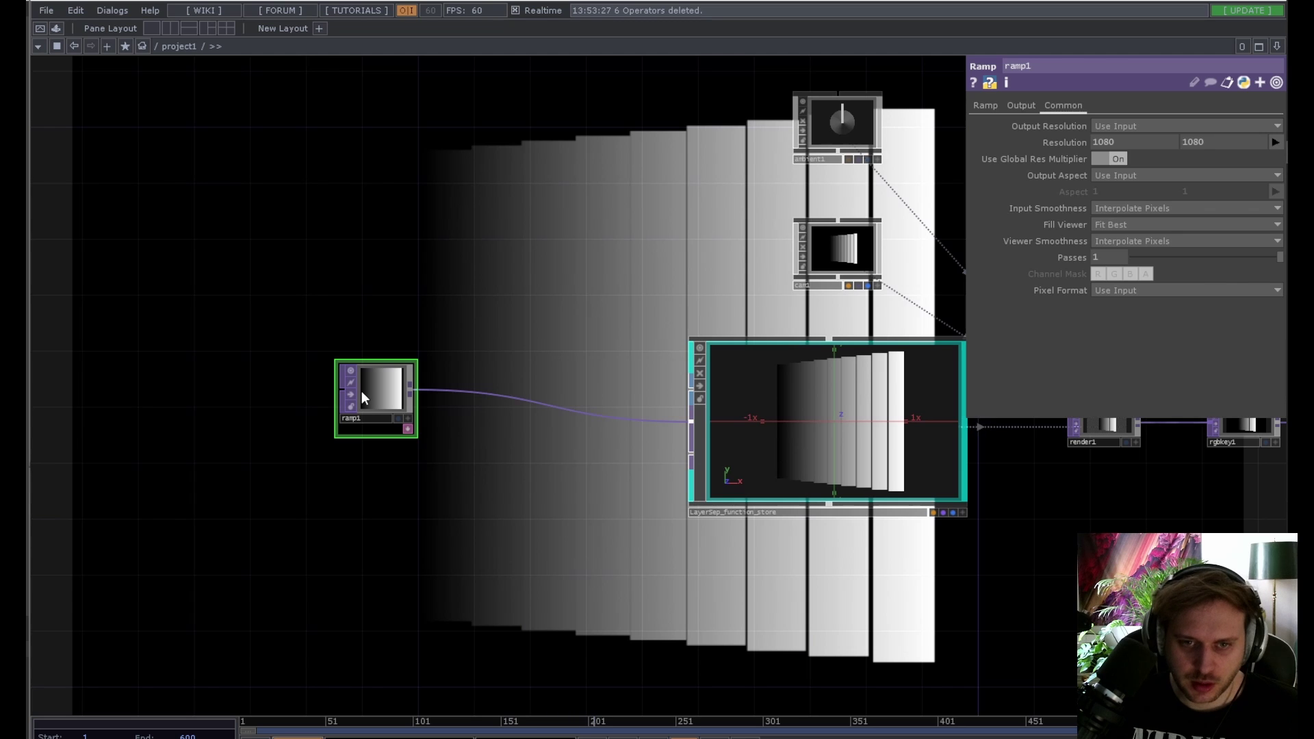
key(ctrl+v)
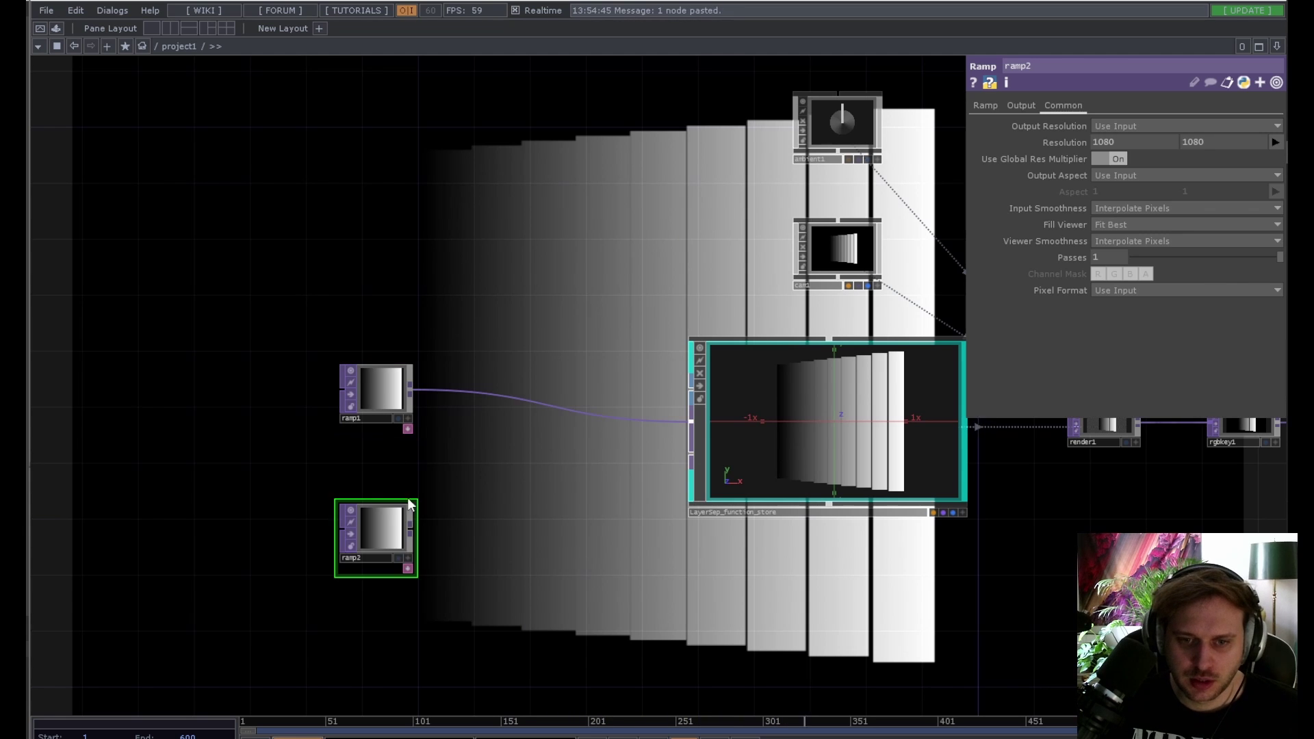
click(413, 528)
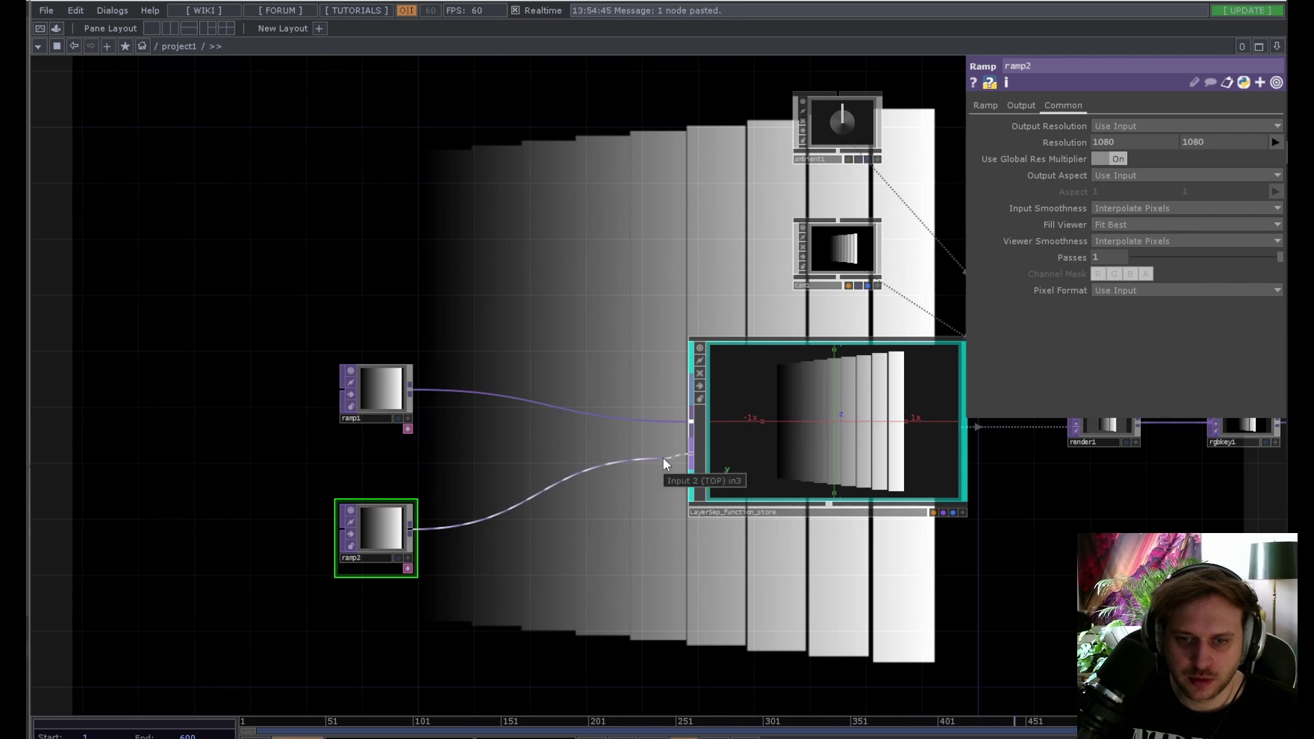
click(690, 454)
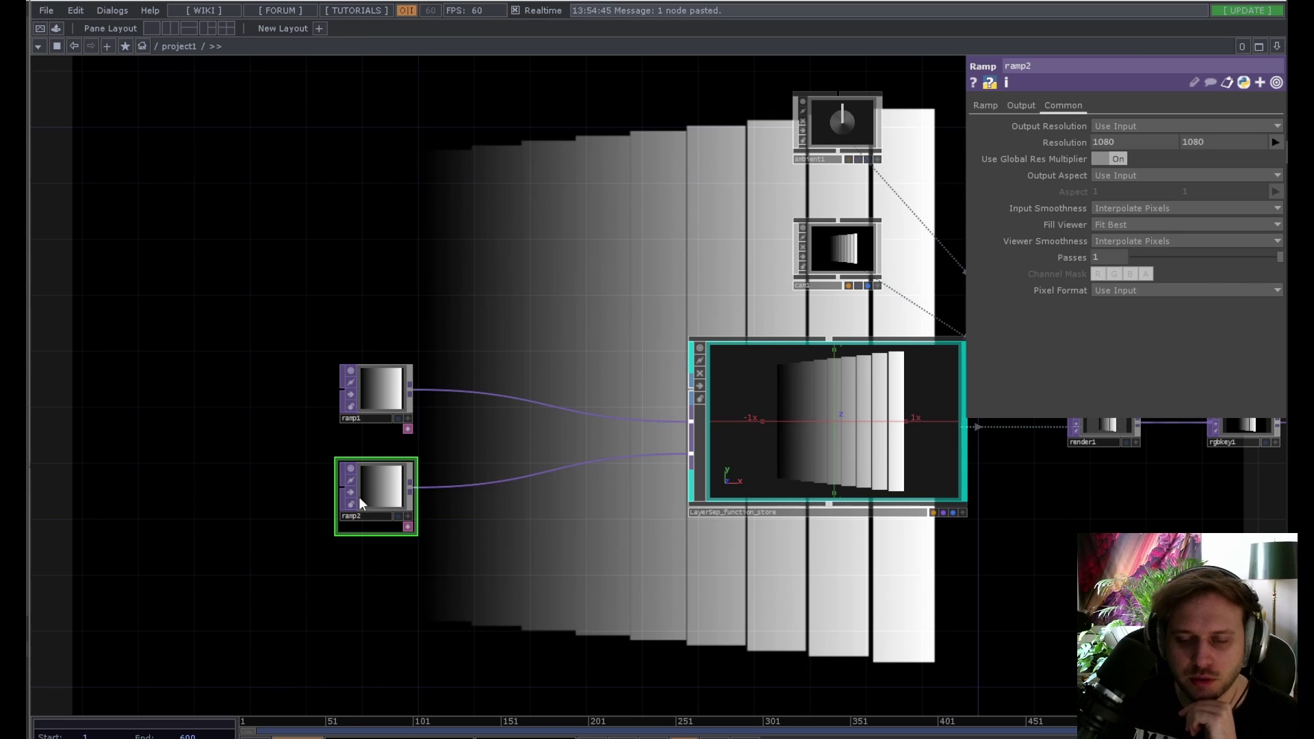
drag(373, 497, 372, 483)
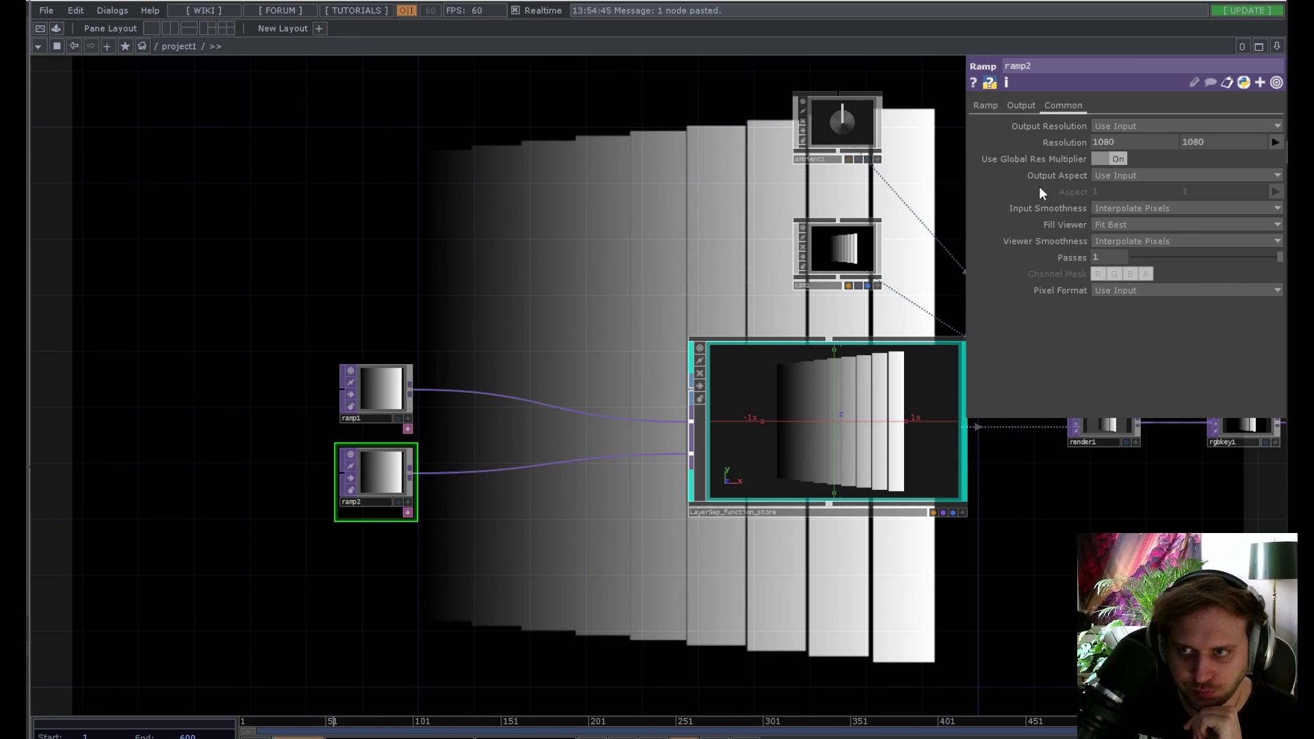
Step: Change the type of the duplicated ramp, ramp2, to Circular
click(979, 108)
click(1141, 227)
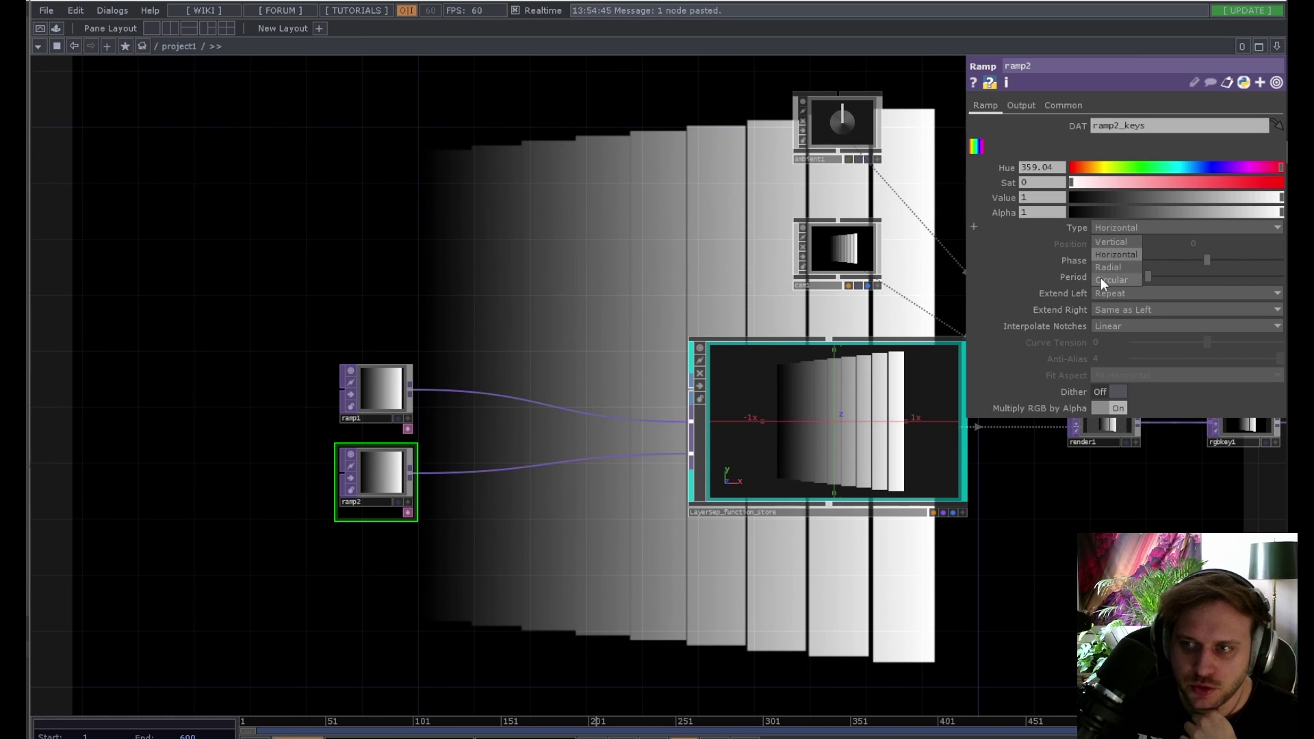
click(1103, 277)
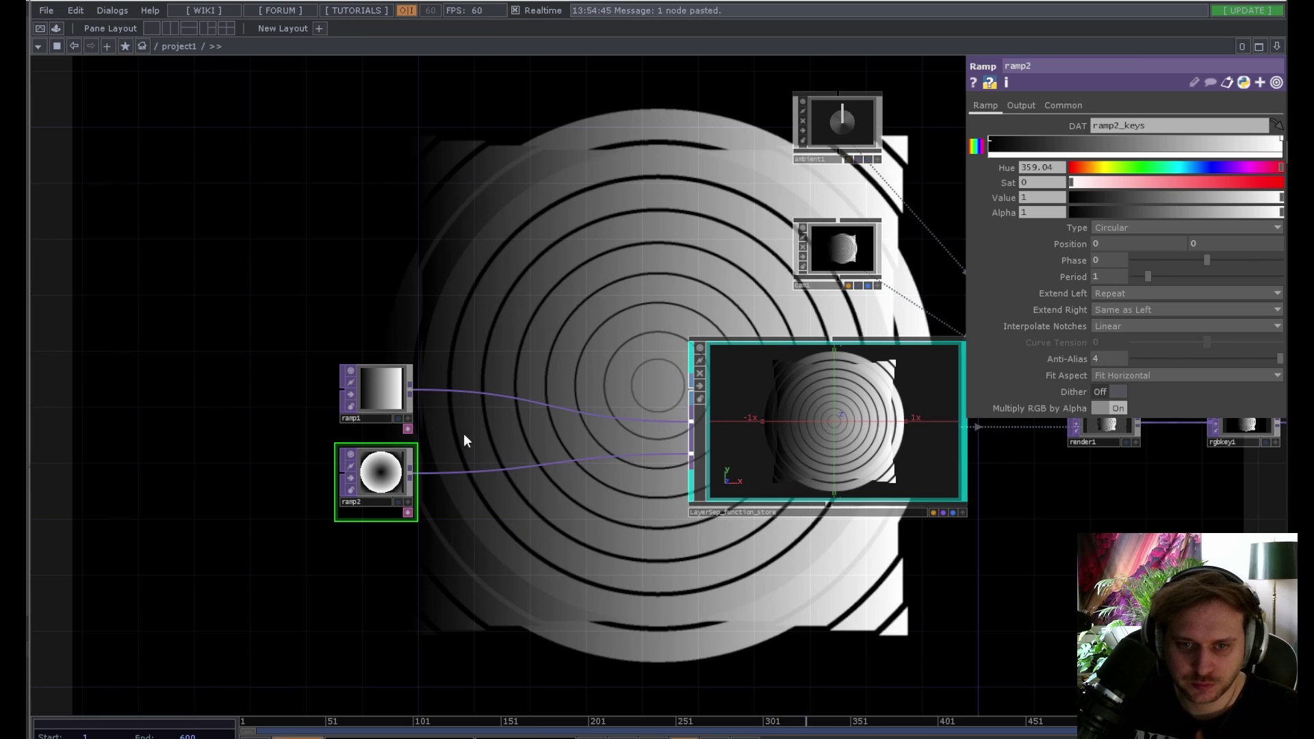
Step: Delete the horizontal ramp and set the circular ramp's phase to -0.547
click(380, 380)
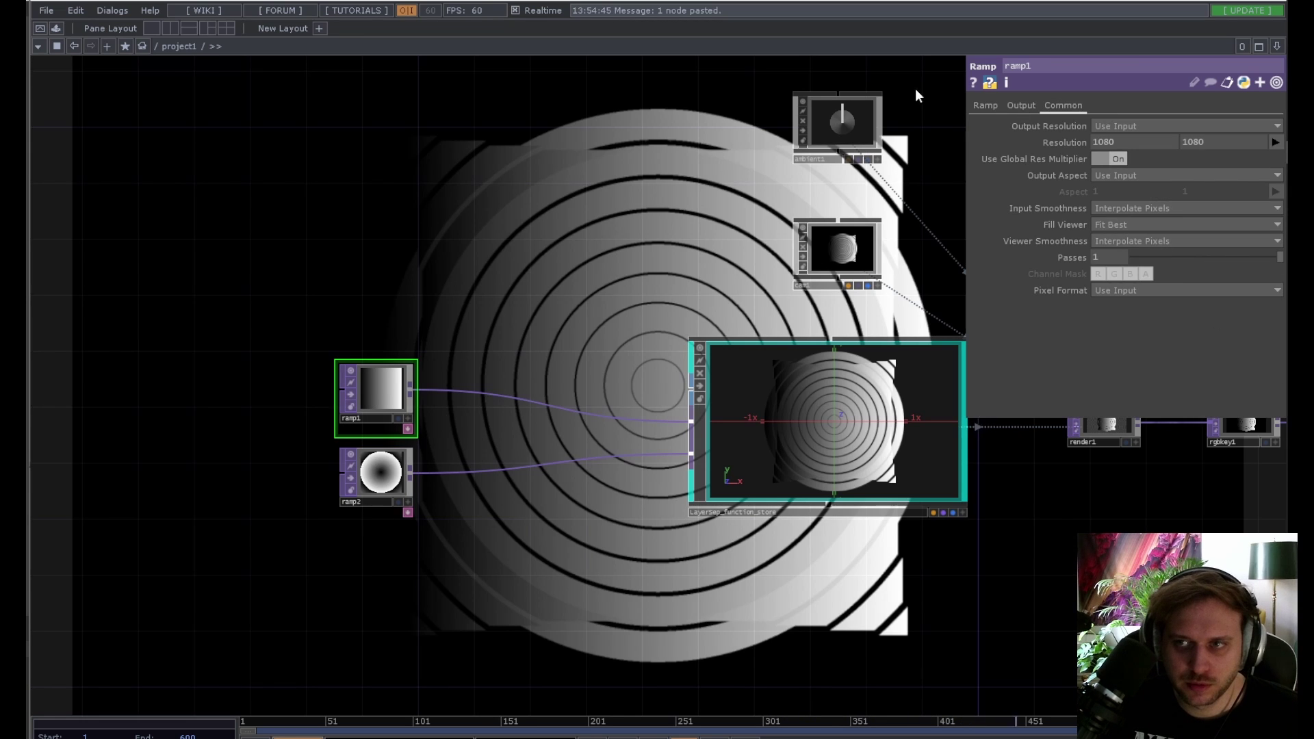
click(983, 107)
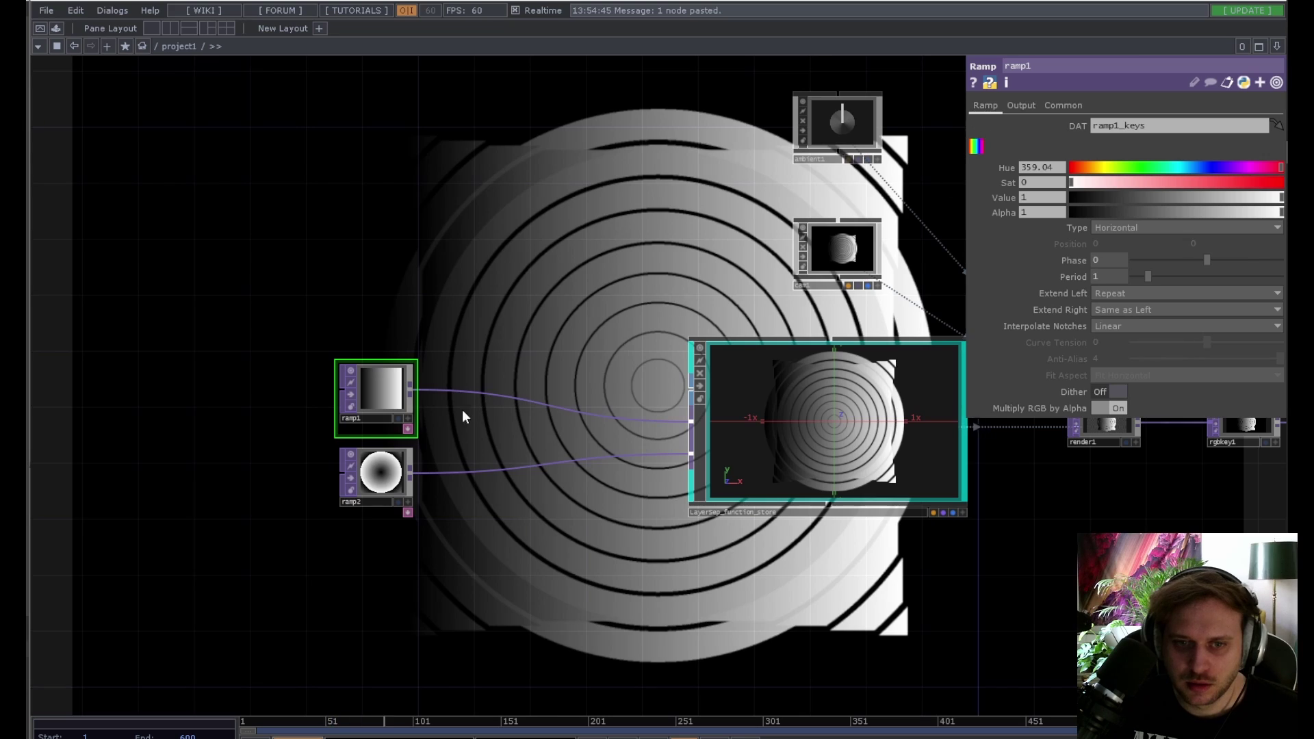
key(Delete)
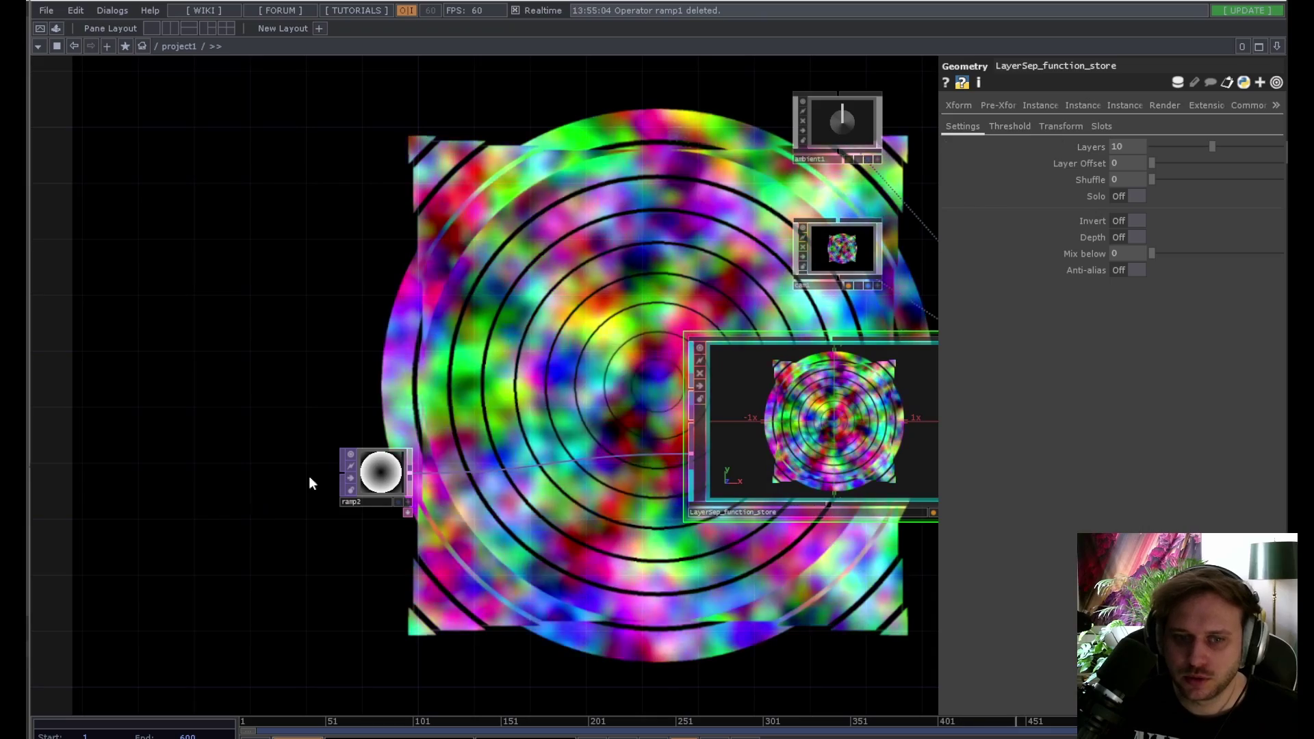
click(383, 473)
drag(1202, 262, 1157, 260)
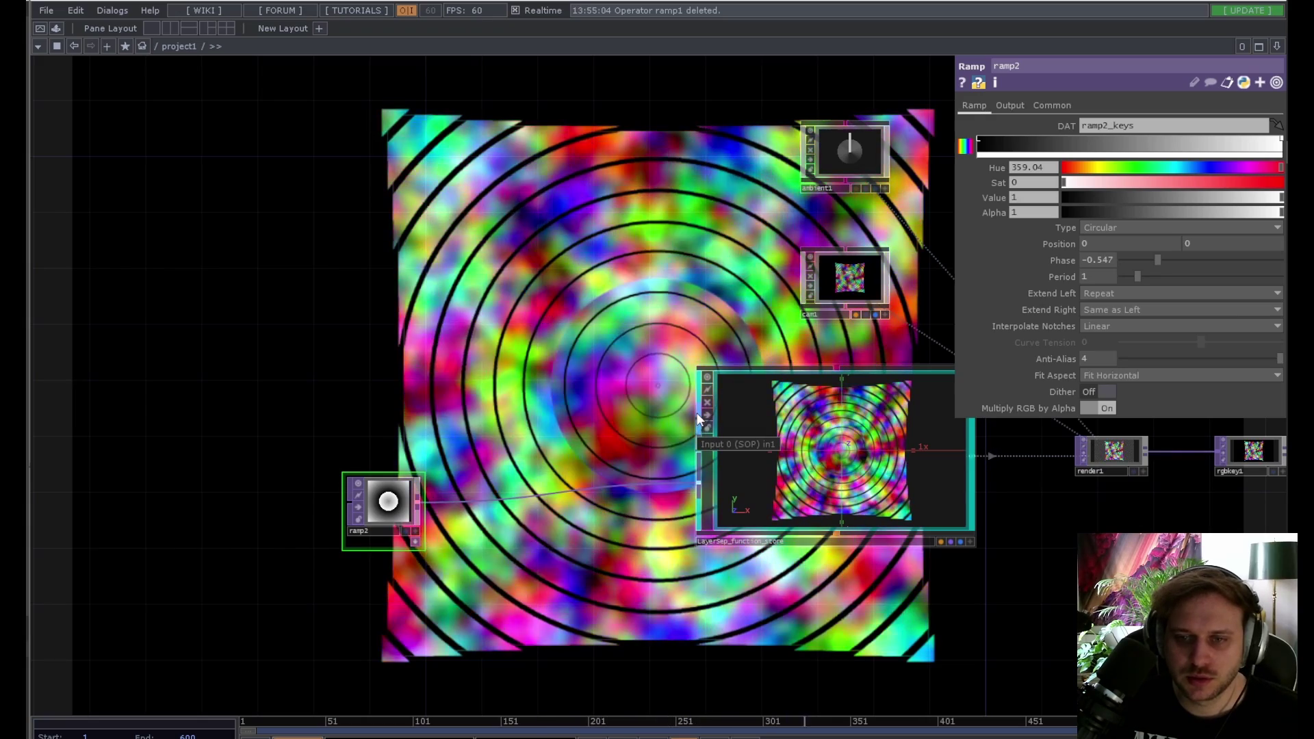
Step: Add a Sphere SOP wired into the SOP input of LayerSep_function_store, placed above the circular ramp
click(697, 415)
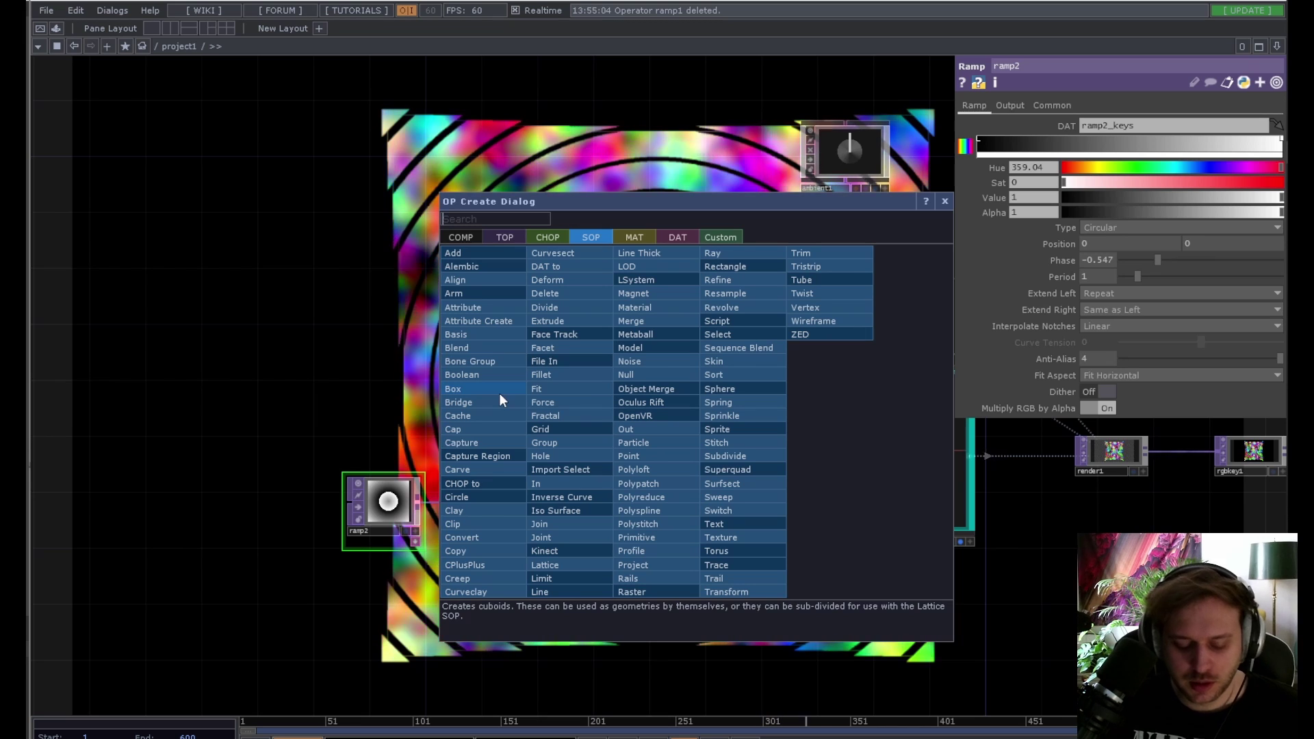
text(sp)
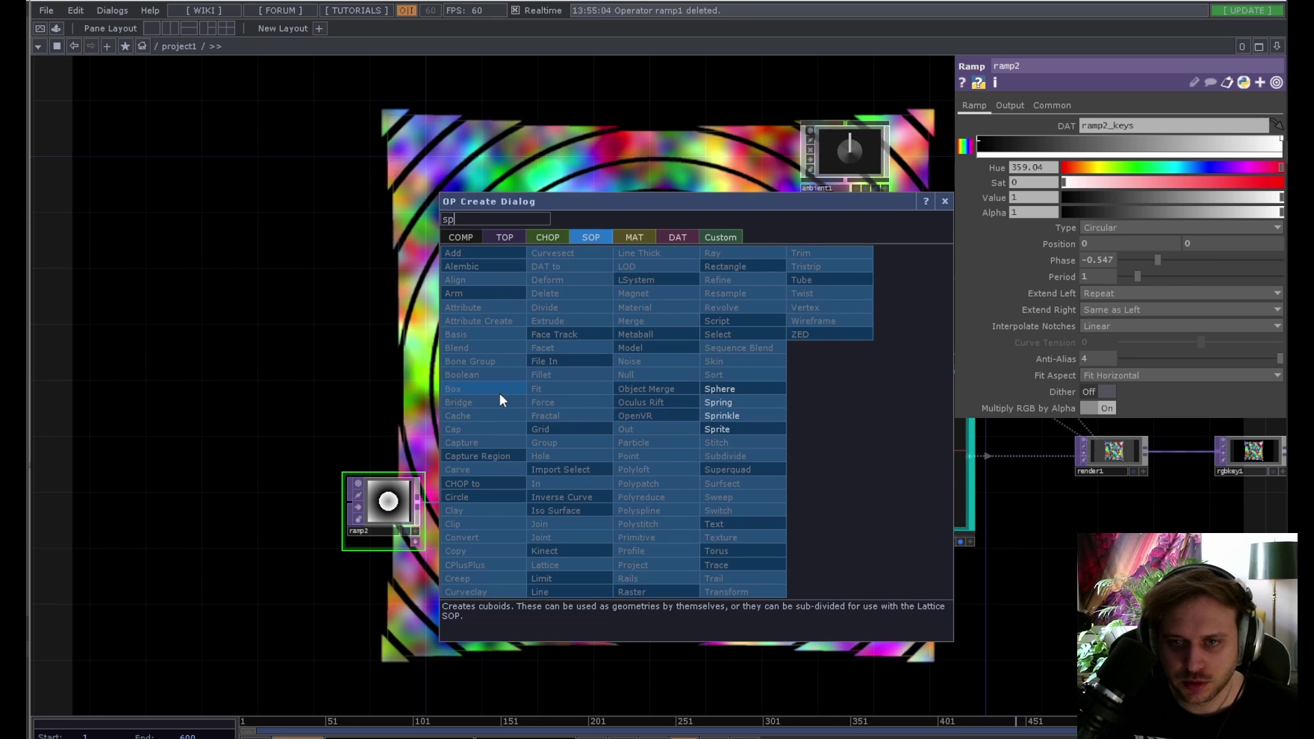
click(767, 387)
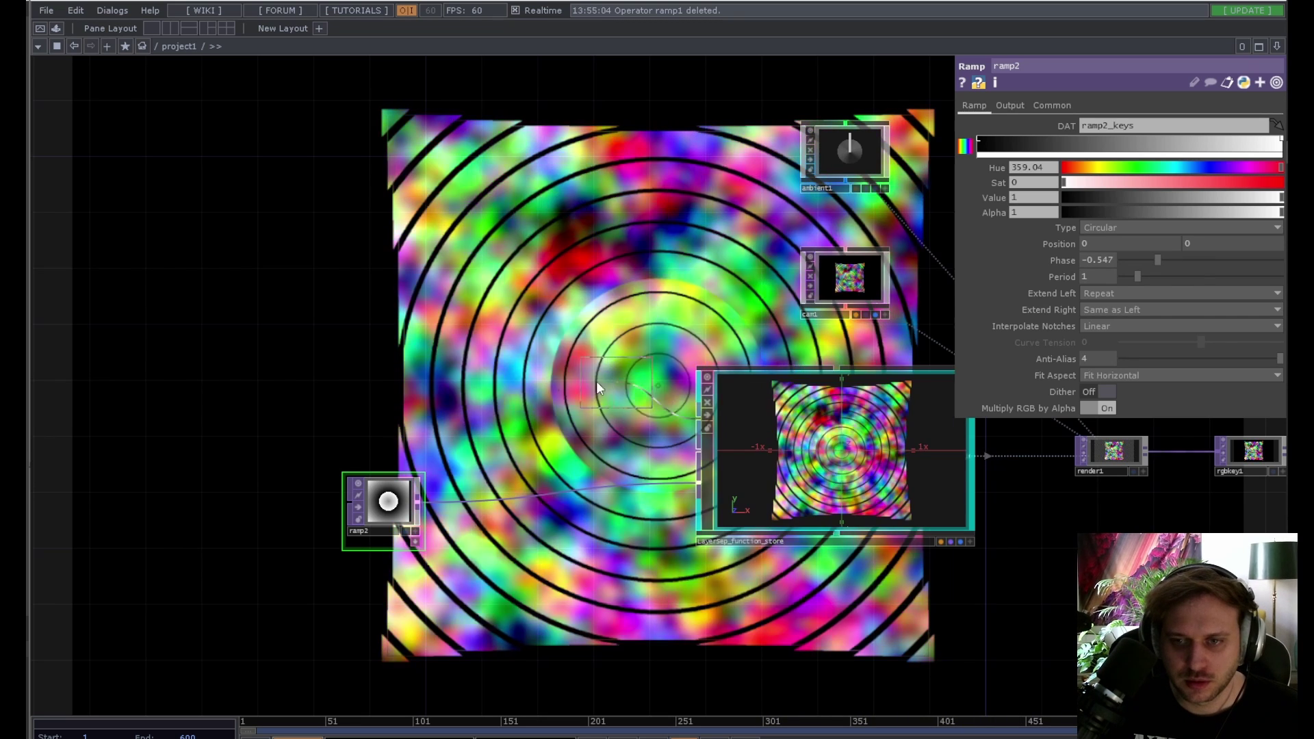
click(459, 400)
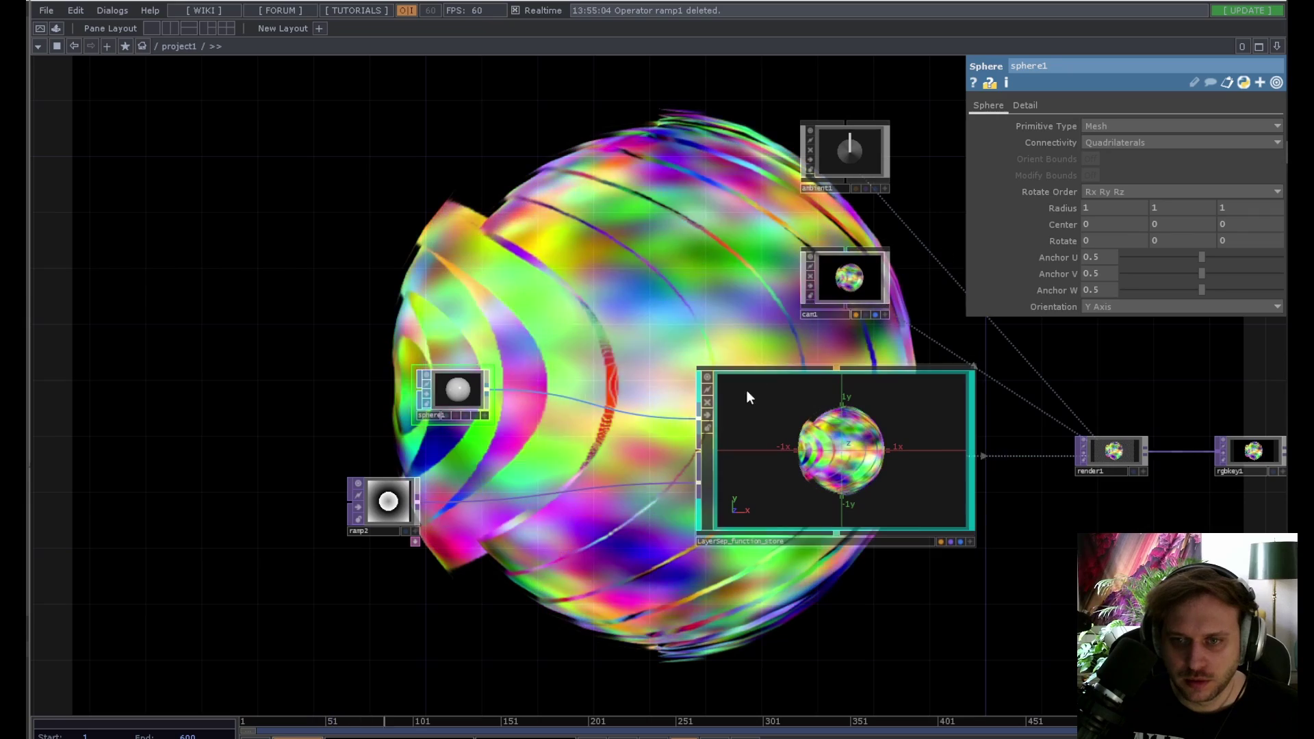
Step: Make the cam1 viewer active and orbit it to render the layered sphere from an angle
click(833, 478)
drag(692, 608, 538, 644)
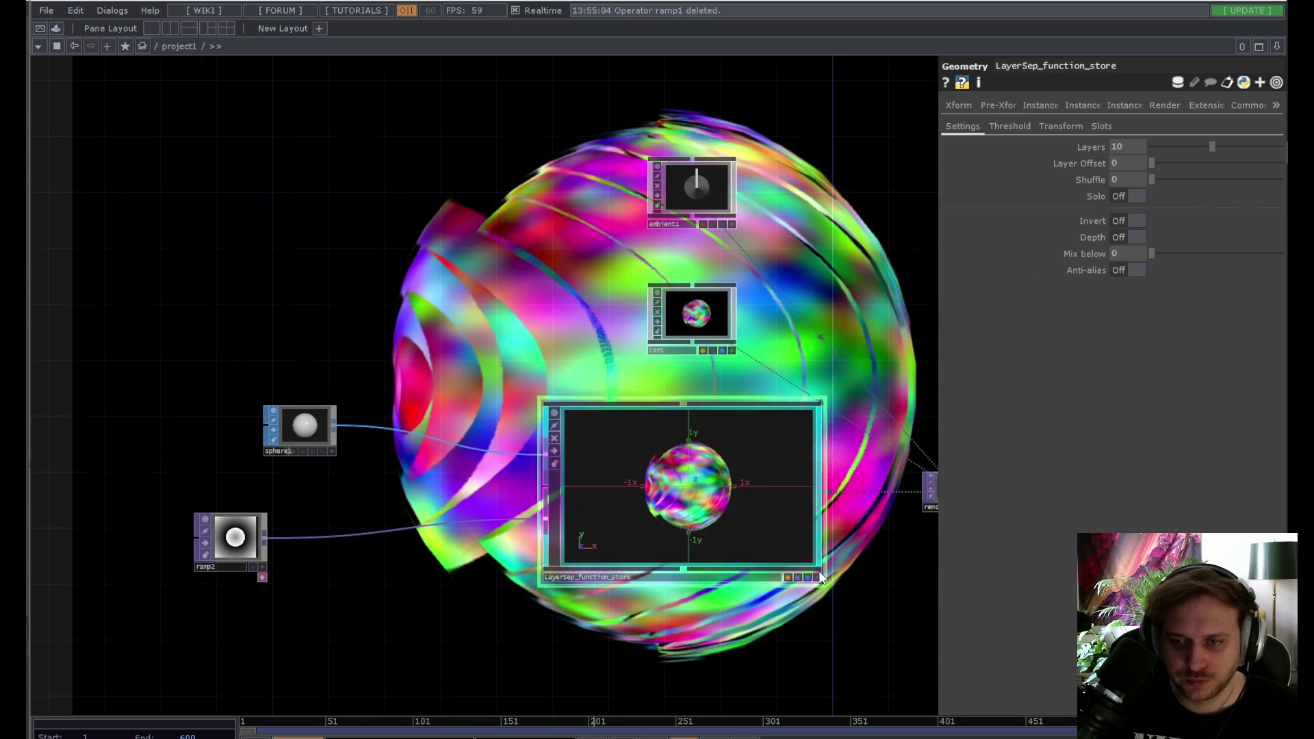
click(732, 351)
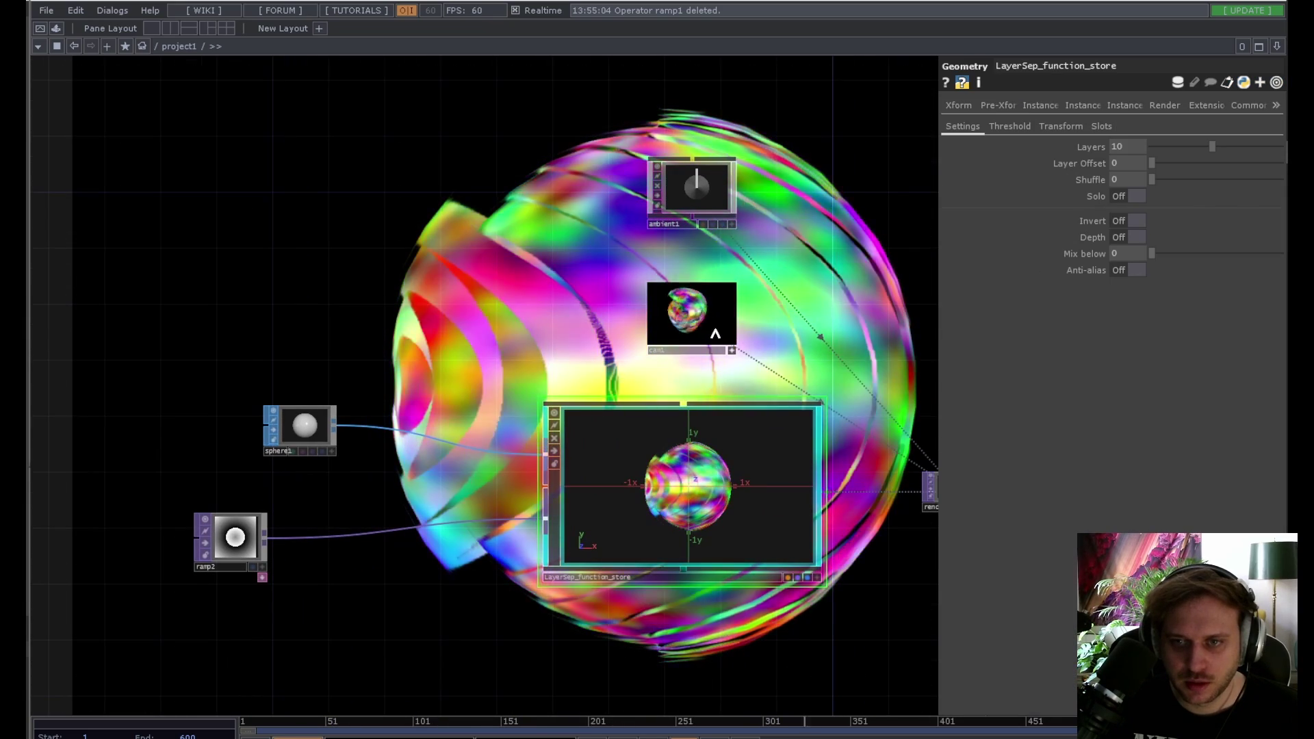
mouse_move(714, 334)
mouse_down()
mouse_move(682, 313)
mouse_move(732, 344)
mouse_up()
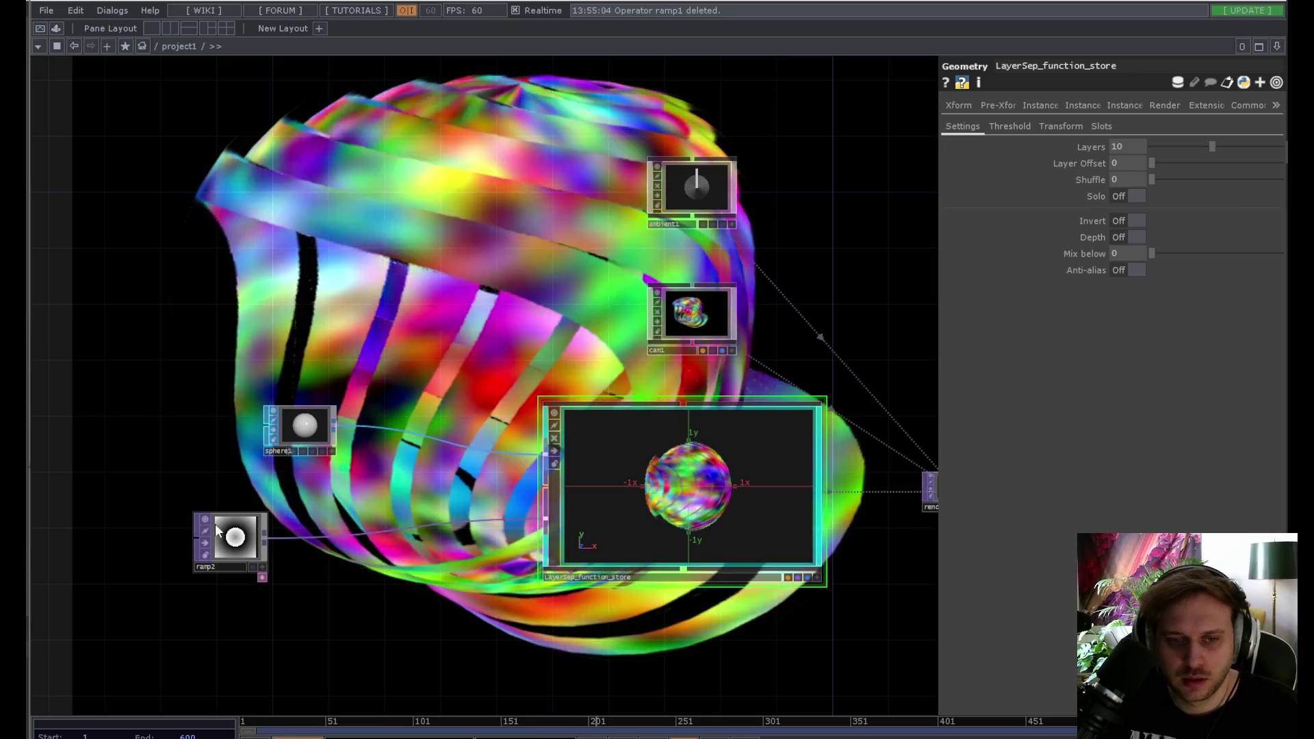
Step: Delete the circular ramp and the Sphere SOP feeding LayerSep_function_store
click(235, 539)
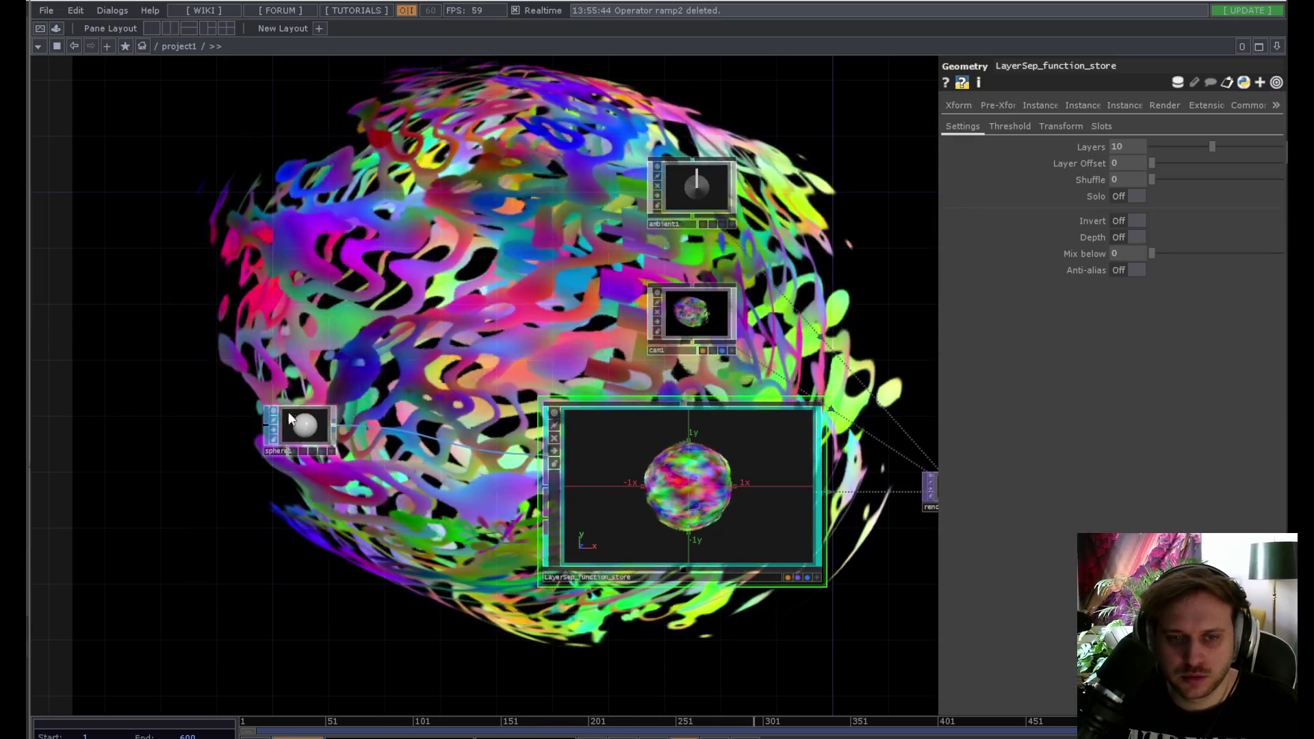
click(312, 438)
key(Delete)
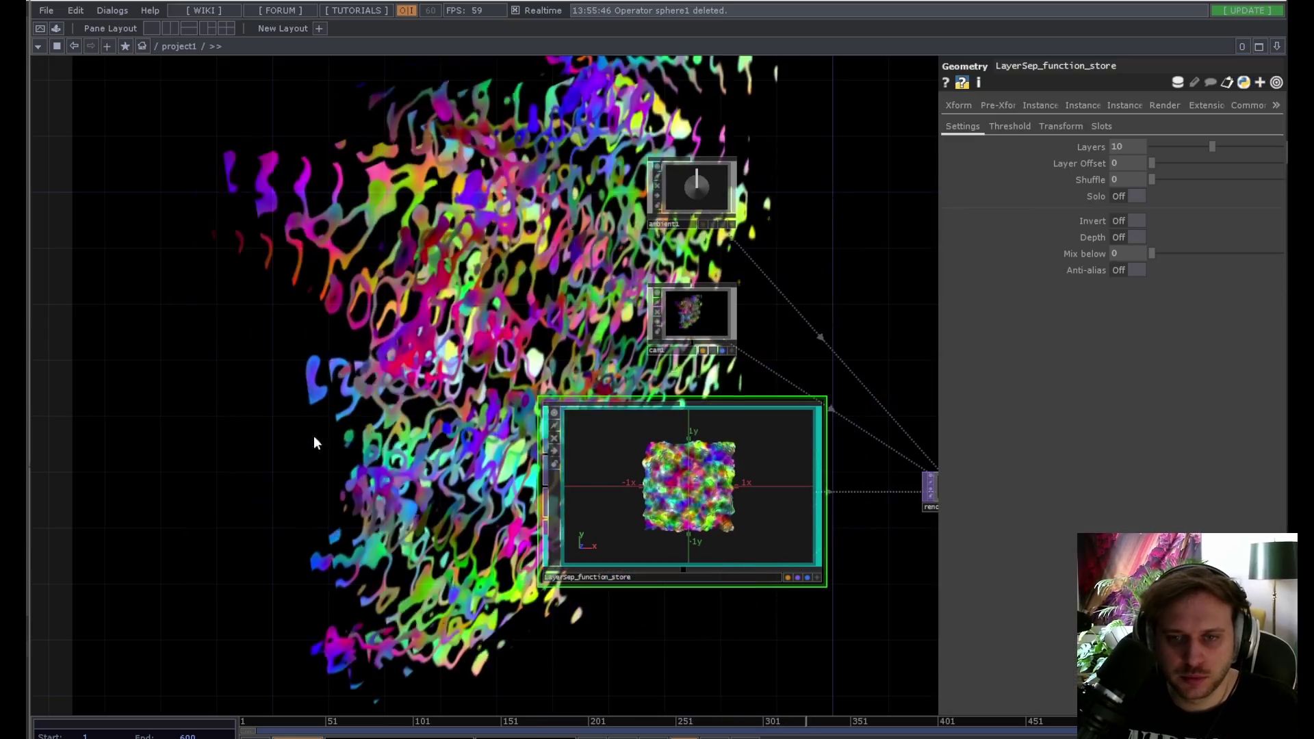
Step: Home the cam1 view on the default layered plane, pull it back and centre the plane in the render
click(731, 351)
key(h)
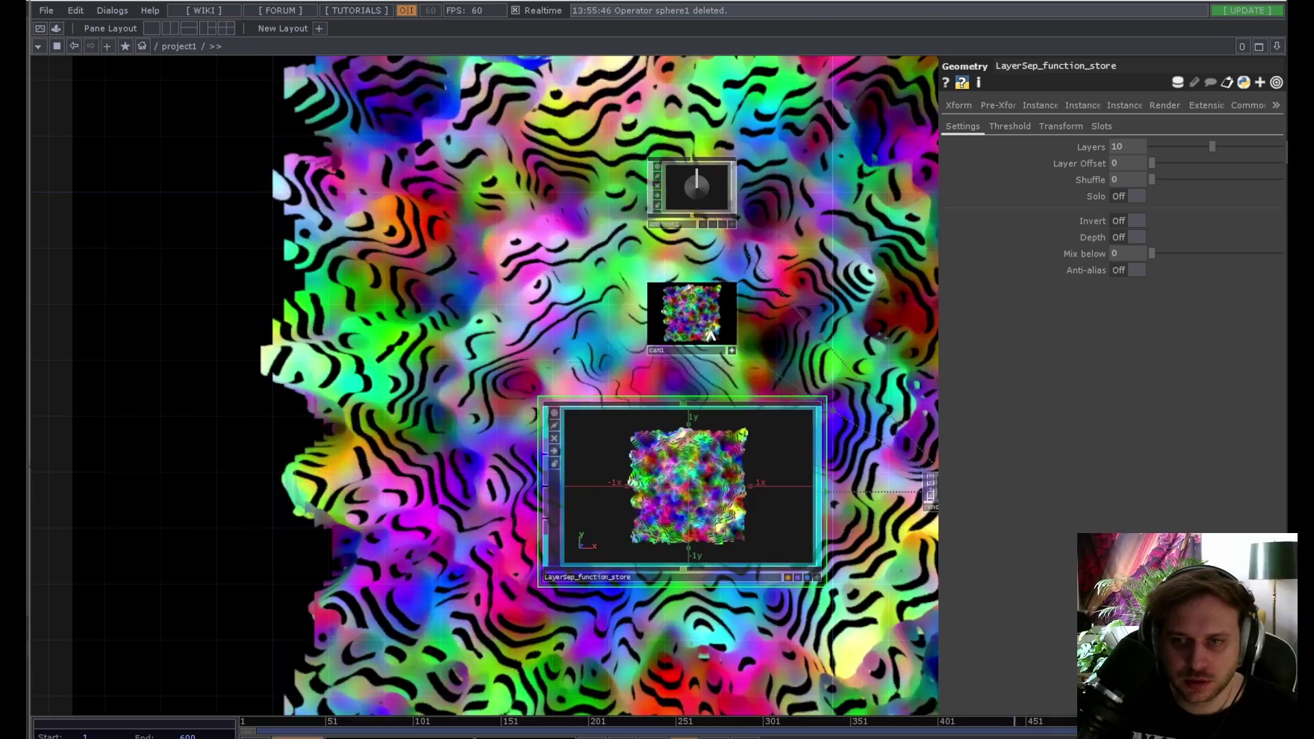
scroll(708, 329, down, 2)
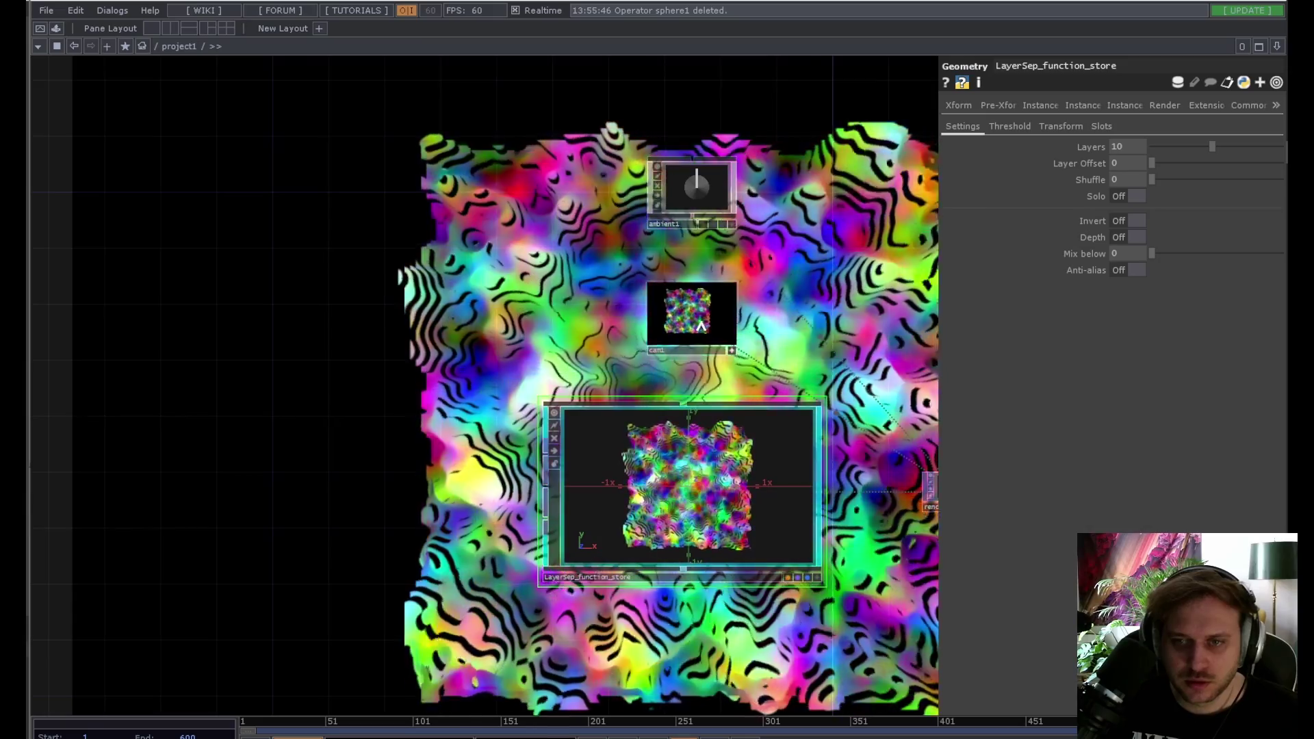
right_drag(710, 332, 703, 332)
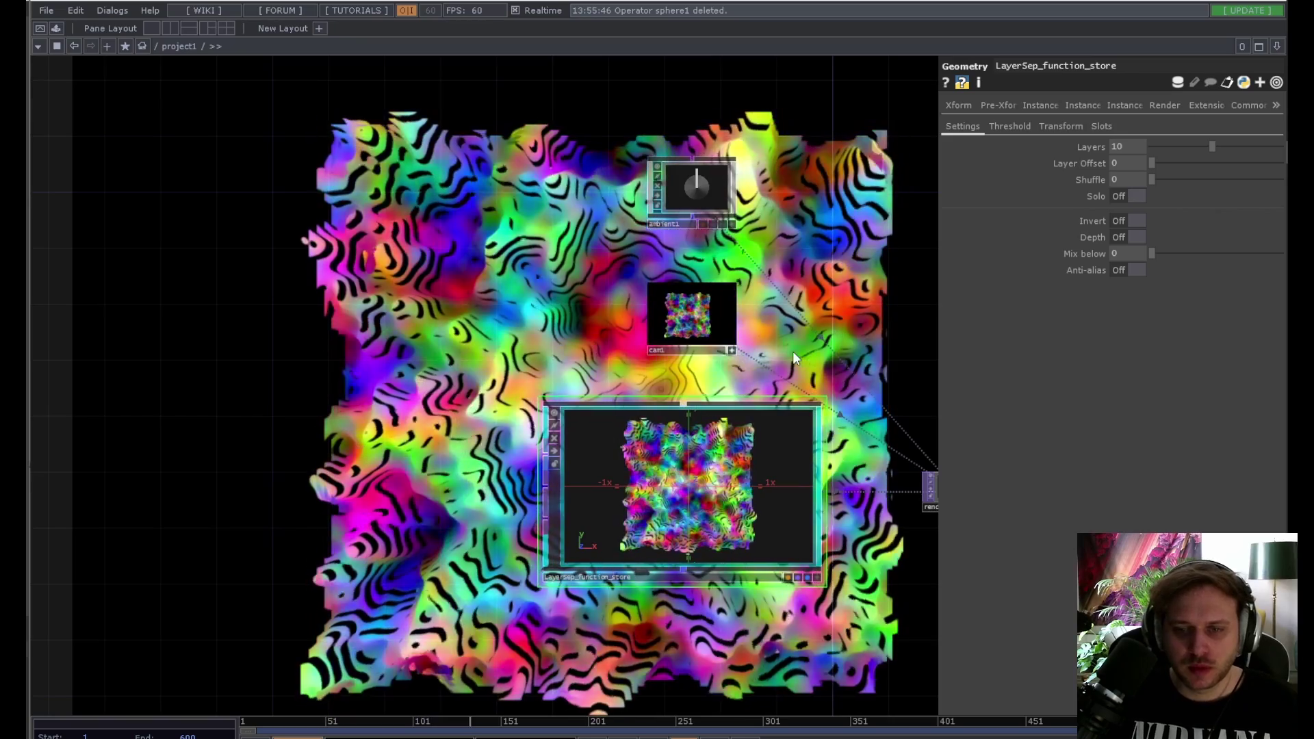
Step: Try Layers values of 100 and 20 on LayerSep_function_store
click(1128, 148)
text(100)
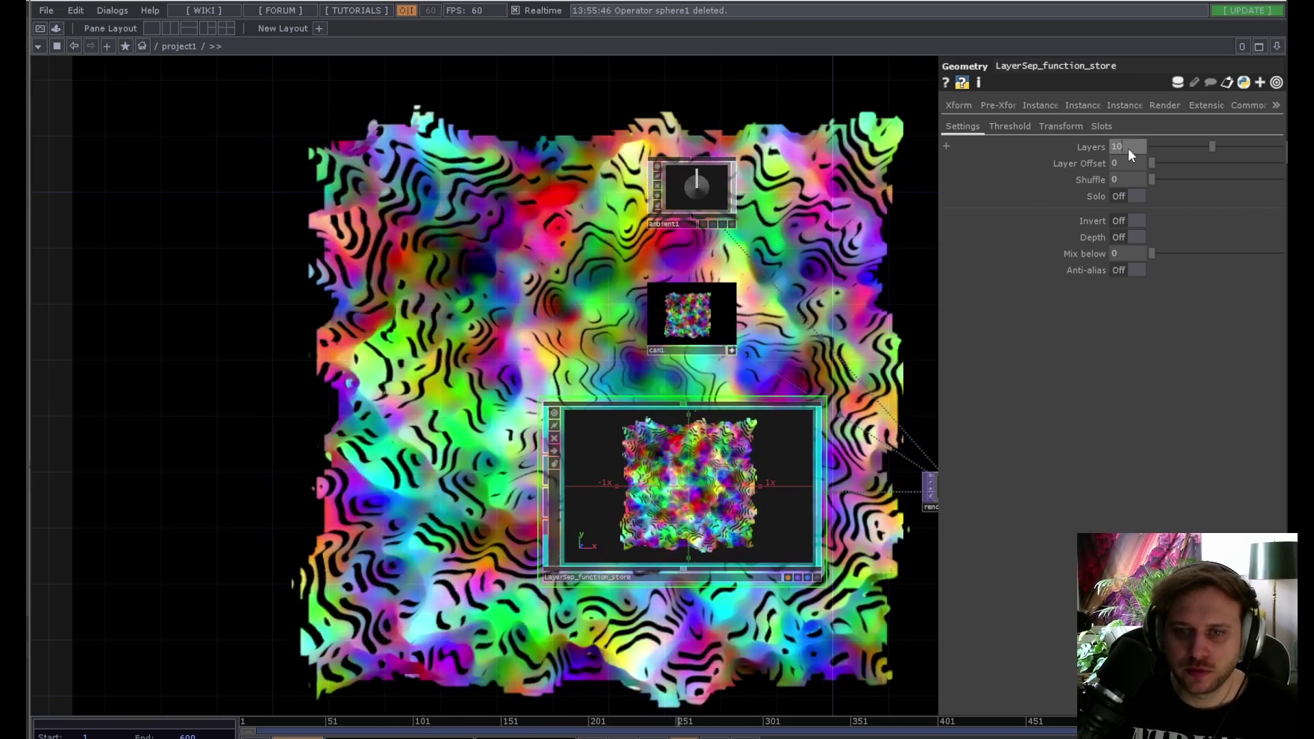
key(Return)
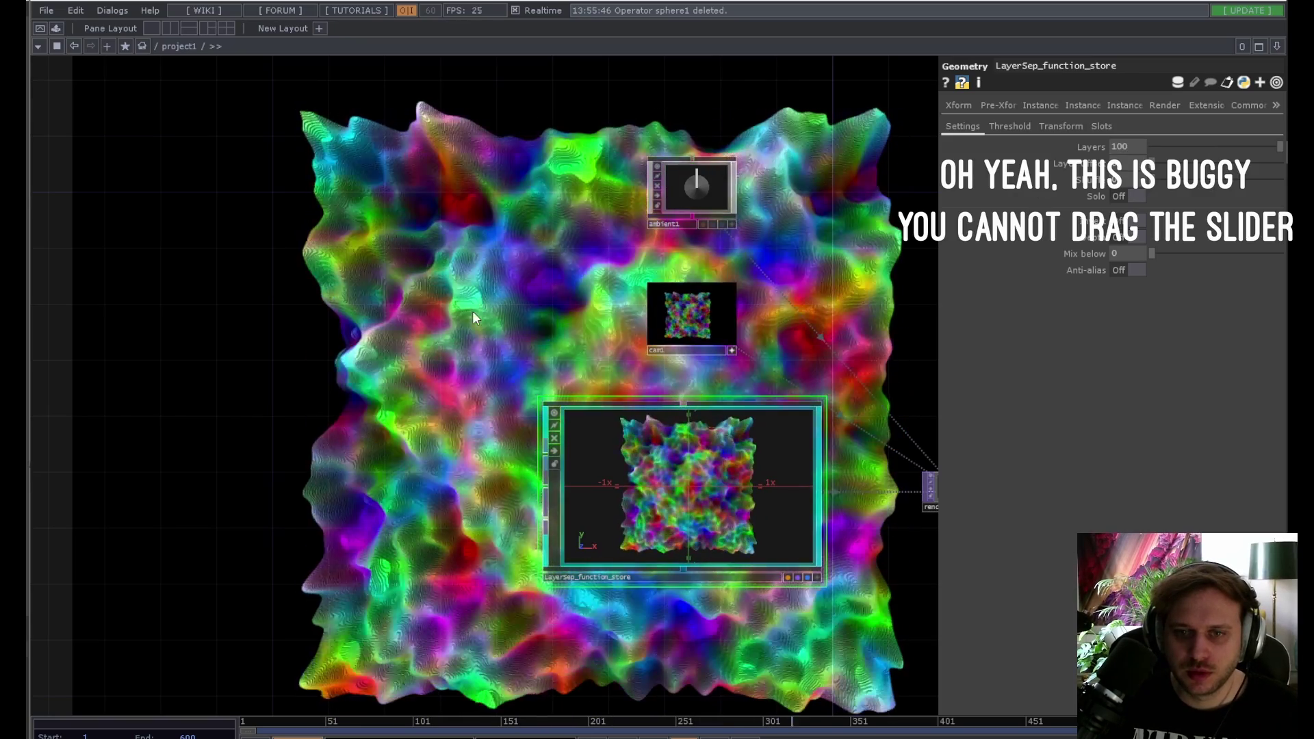
click(1123, 147)
text(20)
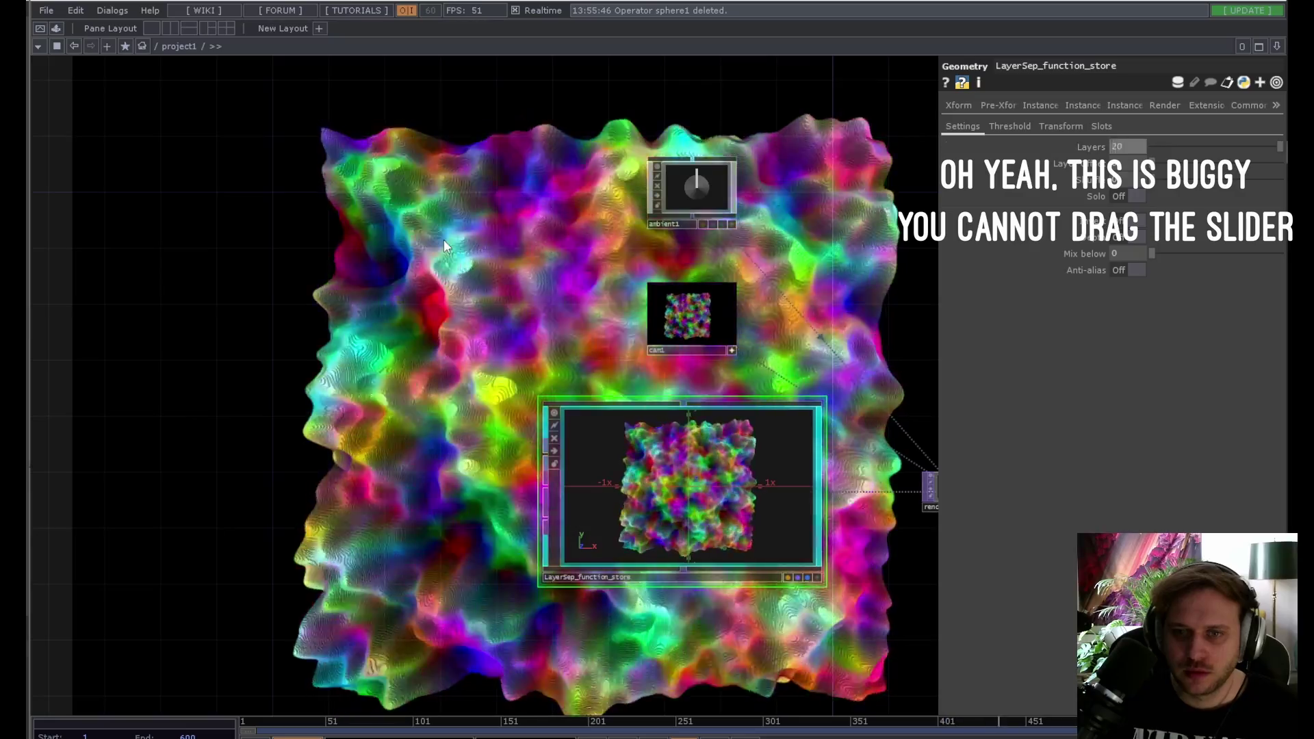
key(Return)
Step: Set the Layers parameter of LayerSep_function_store to 30
click(1133, 149)
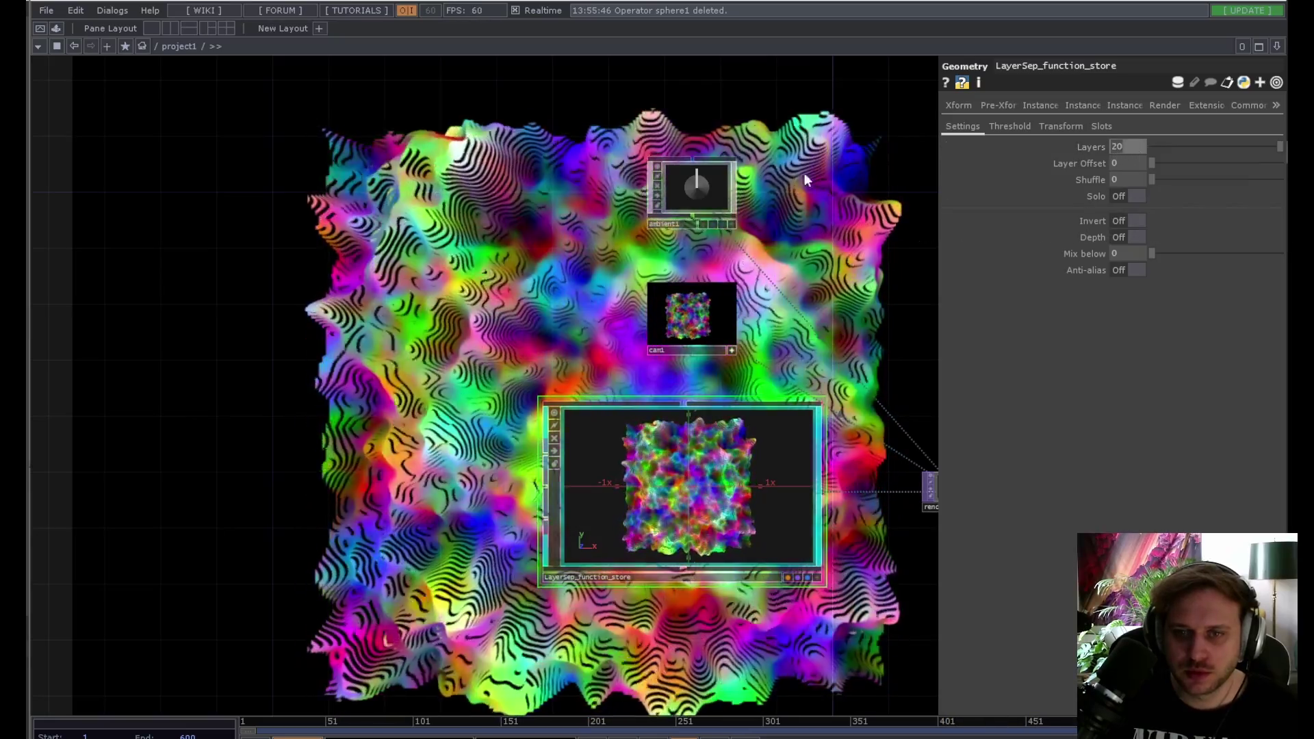
text(30)
key(Return)
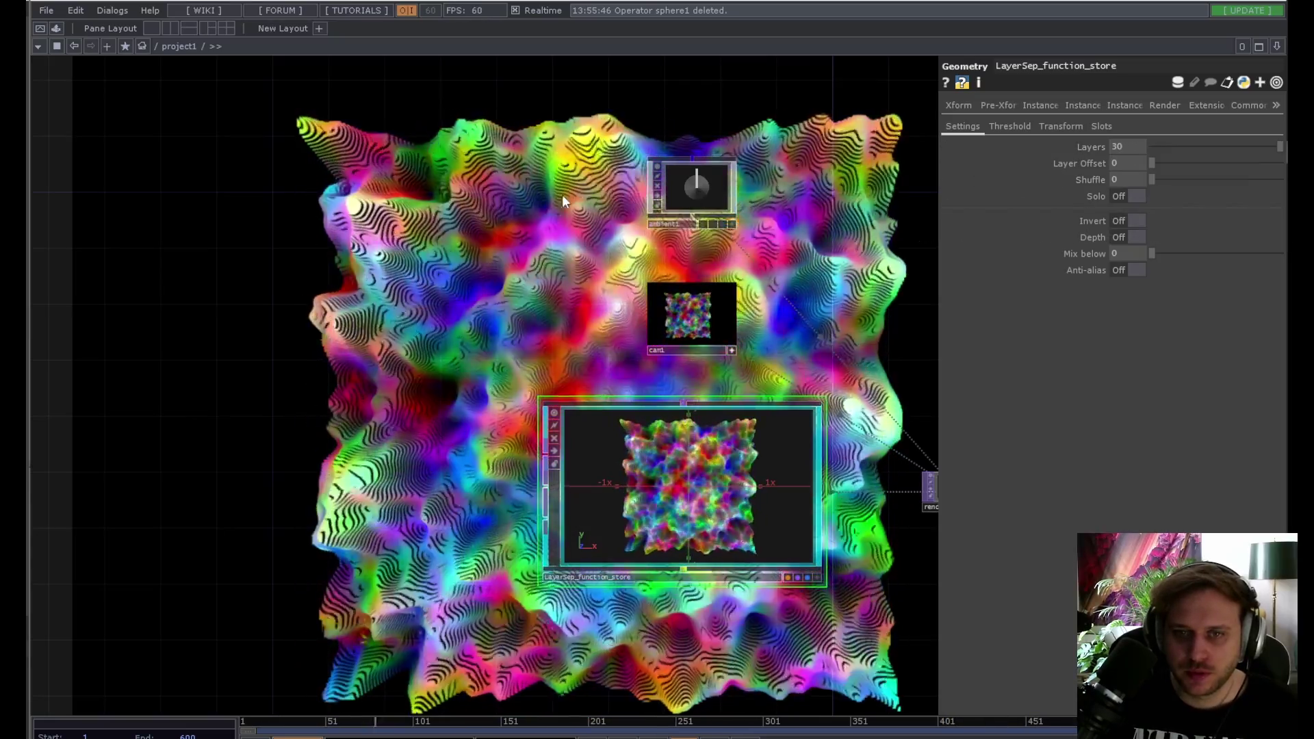
Step: Sweep Layer Offset on LayerSep_function_store, return it to 0, and set Layers to 10
drag(532, 200, 572, 266)
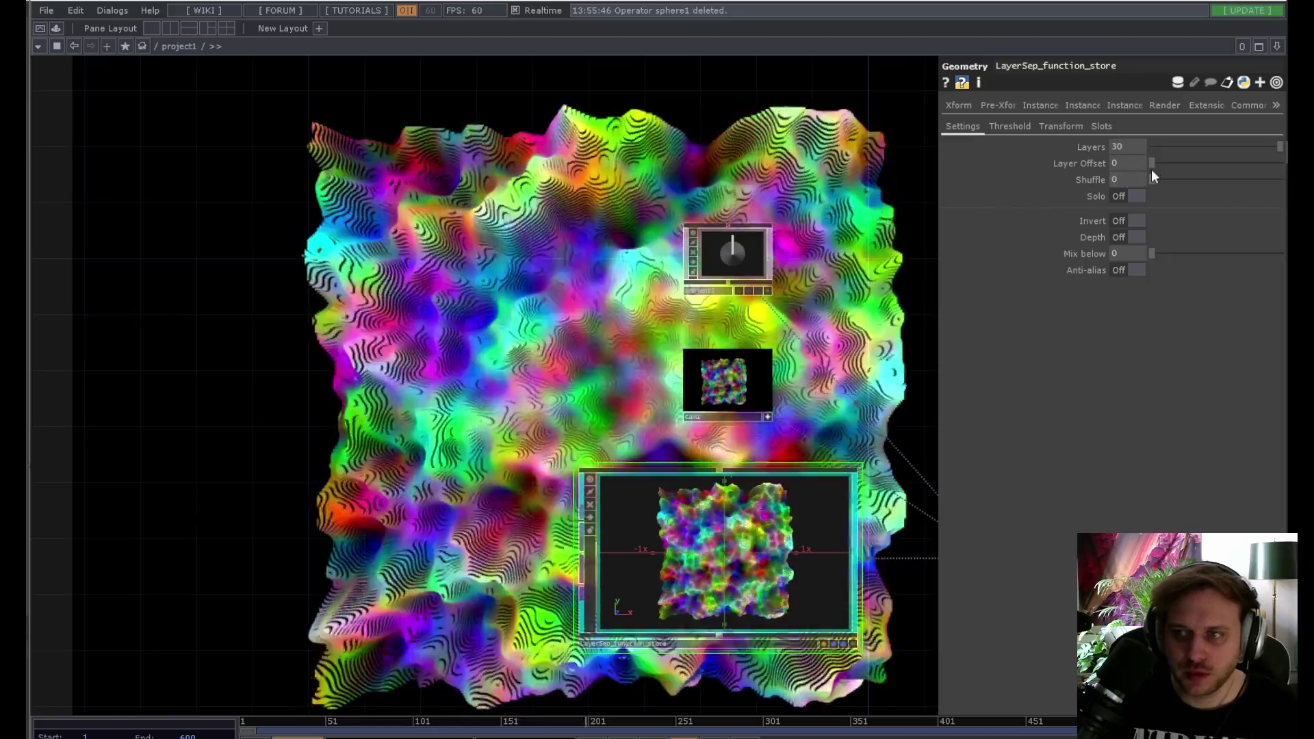
drag(1152, 164, 1111, 194)
click(1136, 147)
text(10)
key(Return)
Step: Try Solo mode on LayerSep_function_store while sweeping Layer Offset through 4 and back to 0, and switch Solo off
click(1129, 198)
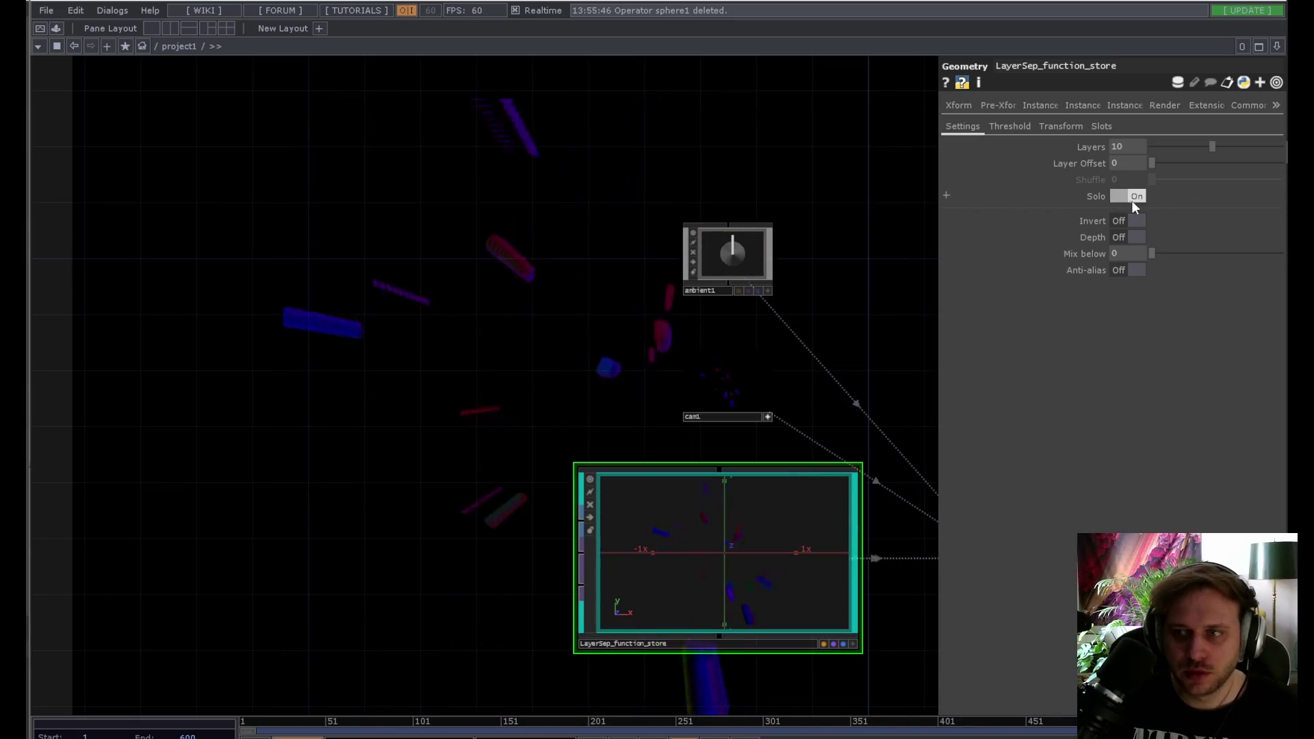
drag(1155, 166, 1193, 165)
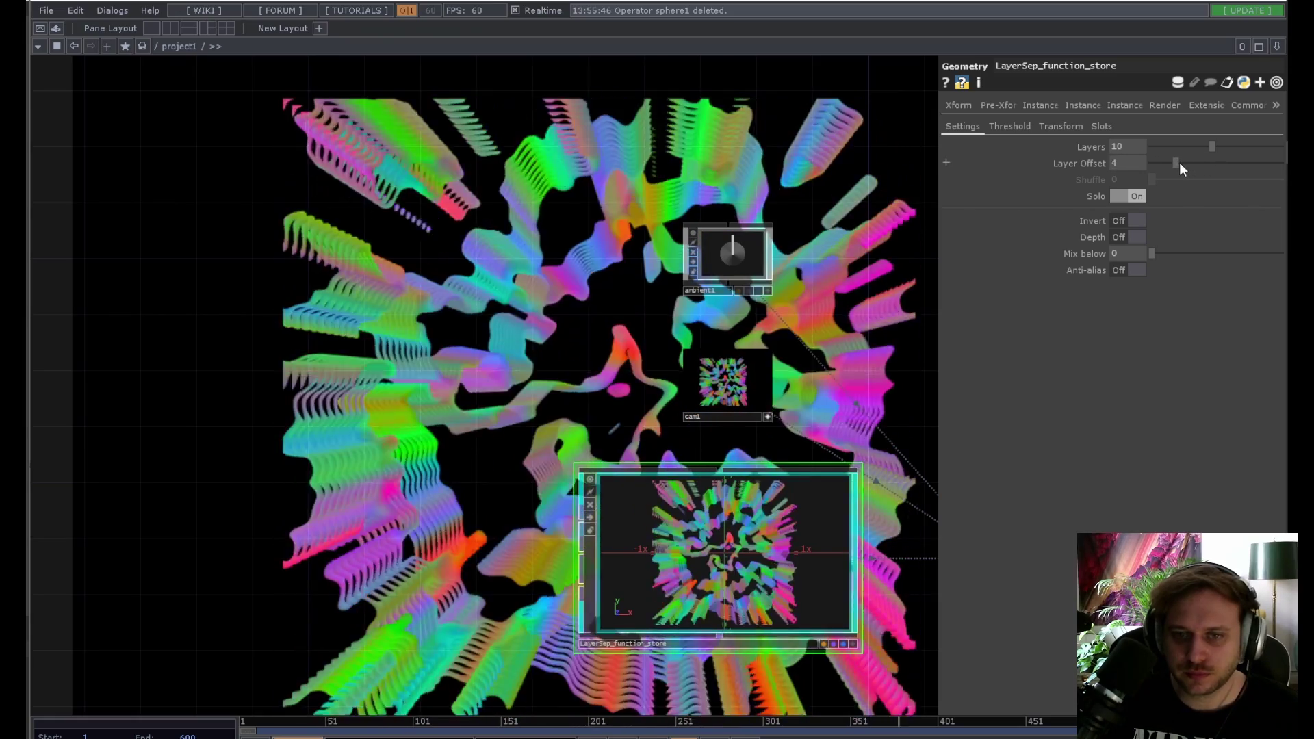
click(1133, 197)
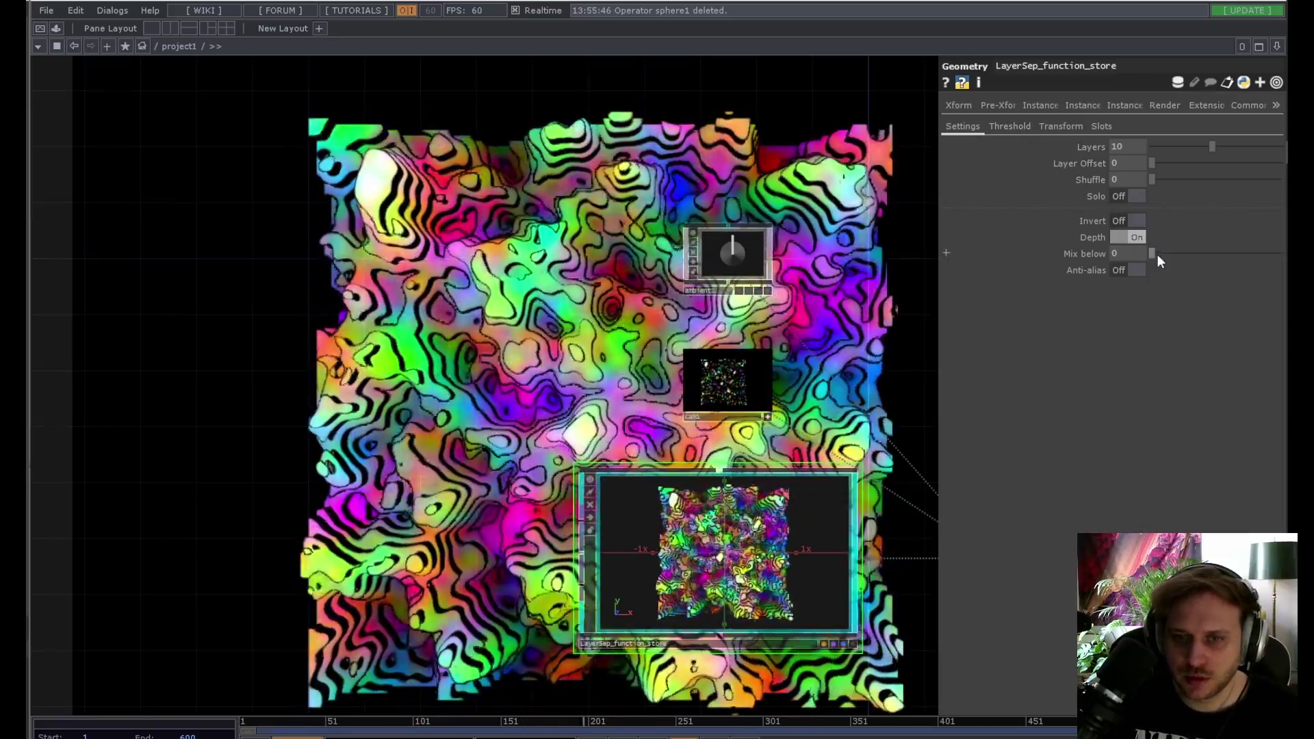
Step: With Depth on, raise Mix below to 1 and orbit the stacked layers in LayerSep_function_store's active viewer
drag(1157, 254, 1280, 254)
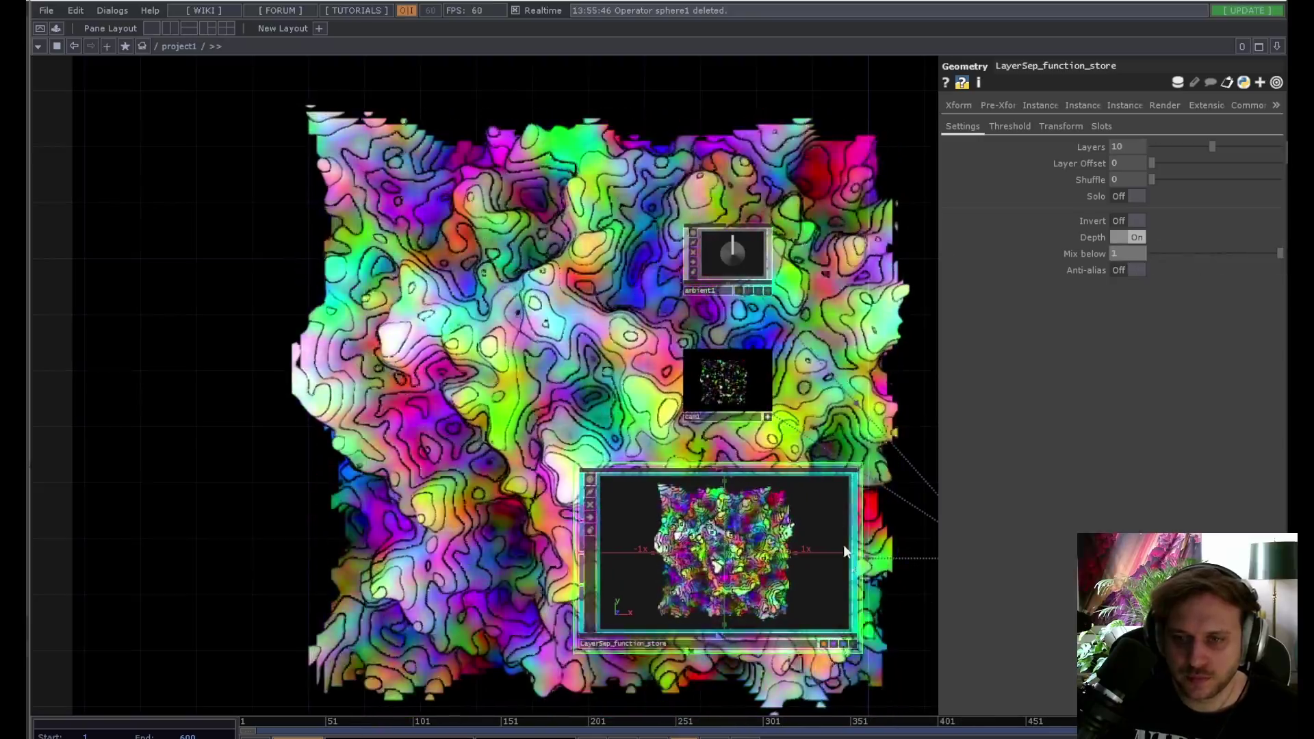
scroll(839, 382, up, 3)
drag(839, 382, 838, 180)
drag(830, 319, 811, 169)
scroll(811, 169, down, 1)
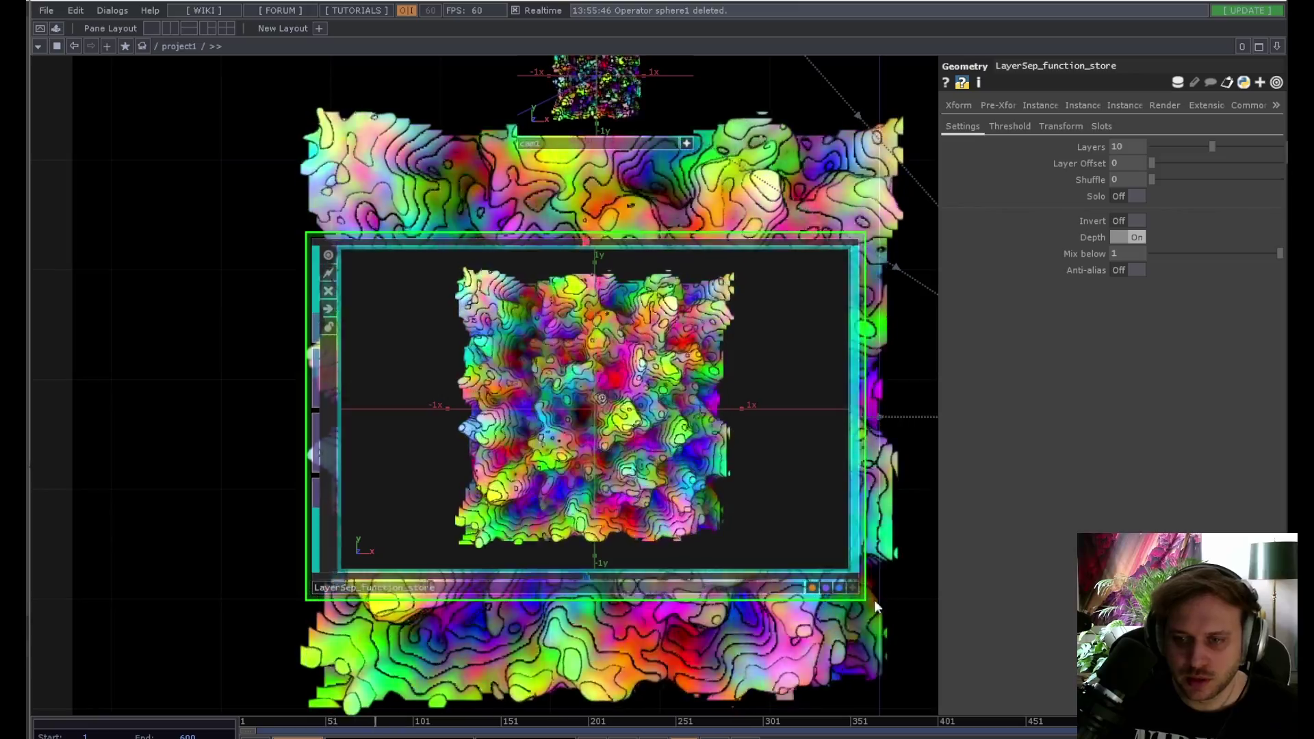
click(857, 588)
drag(731, 534, 699, 445)
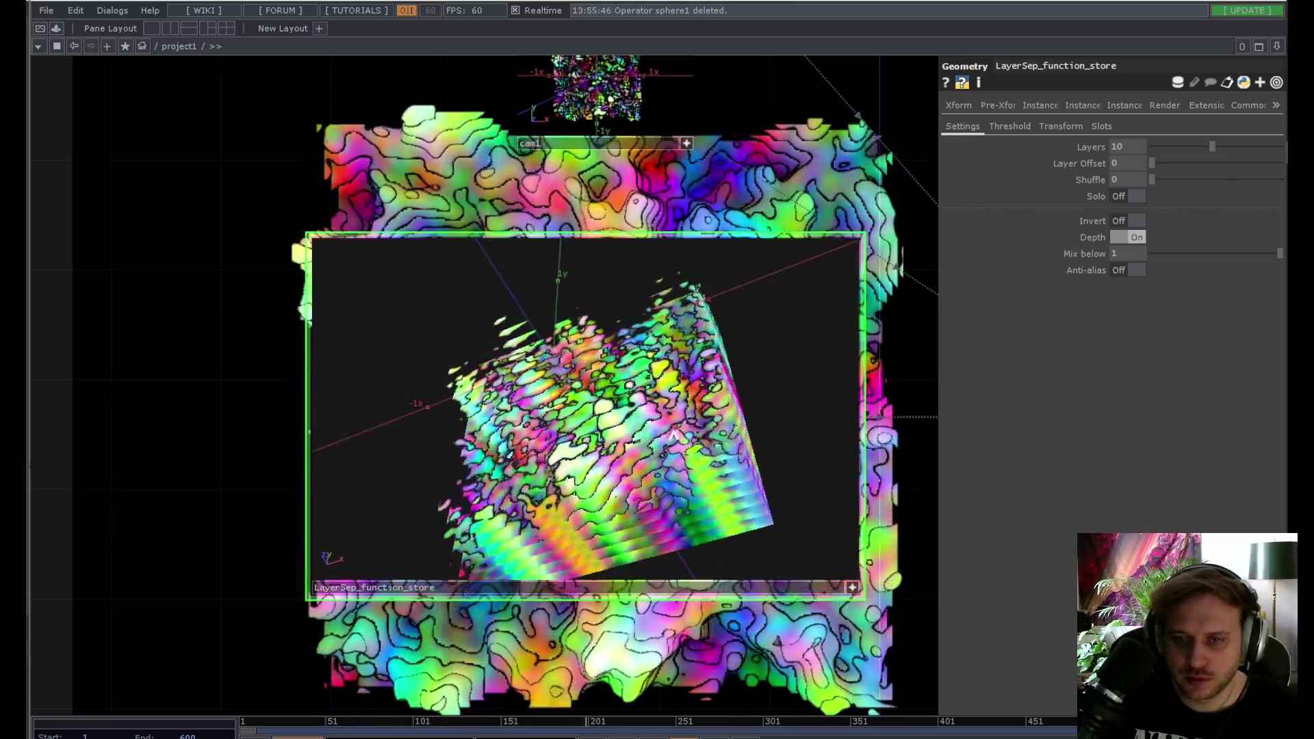
Step: Compare Mix below values of 0 and 1 while orbiting the separated layers in the LayerSep_function_store viewer
drag(1205, 260, 1111, 255)
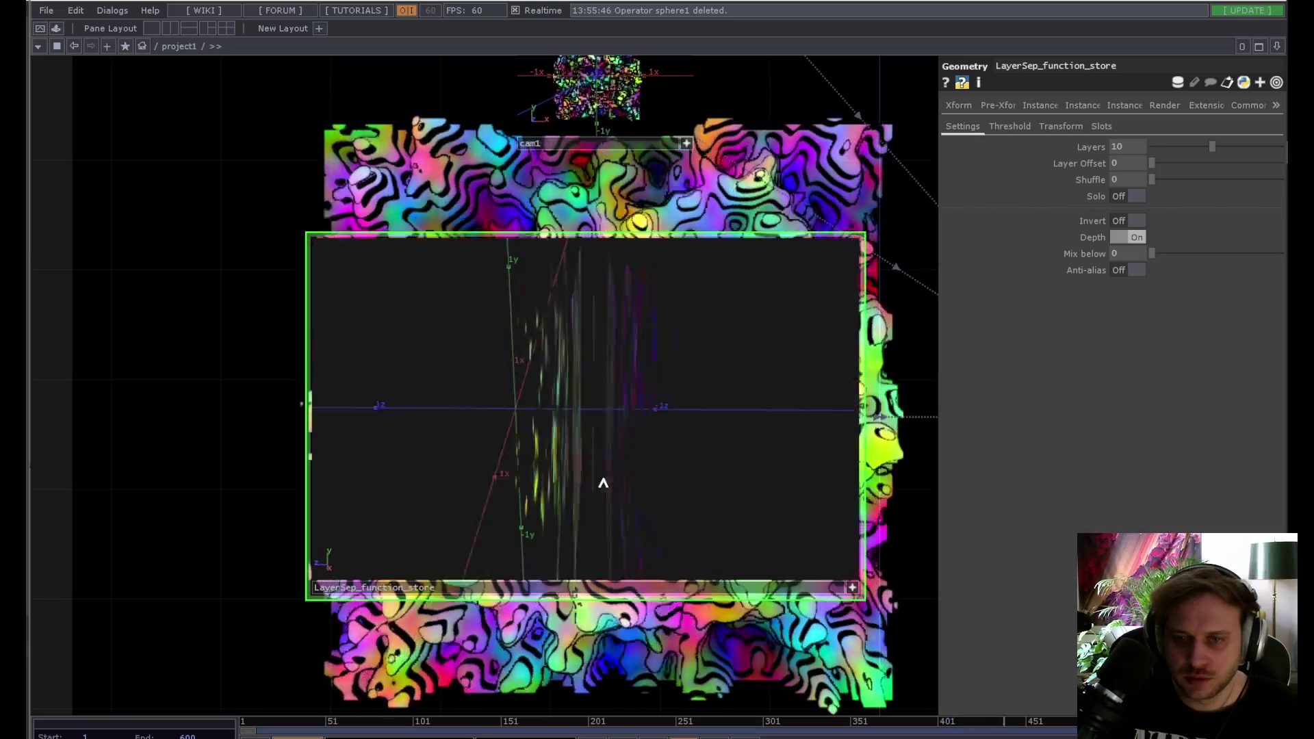
drag(771, 454, 803, 438)
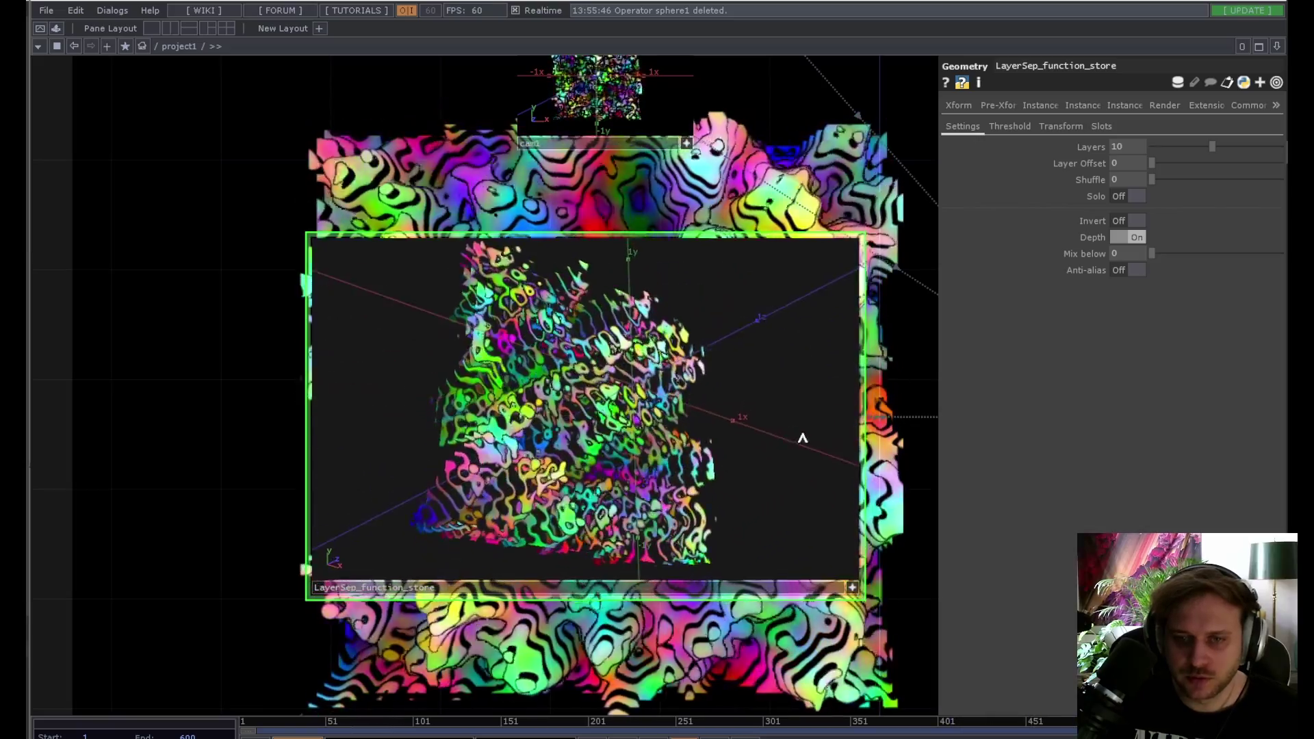
drag(680, 398, 671, 444)
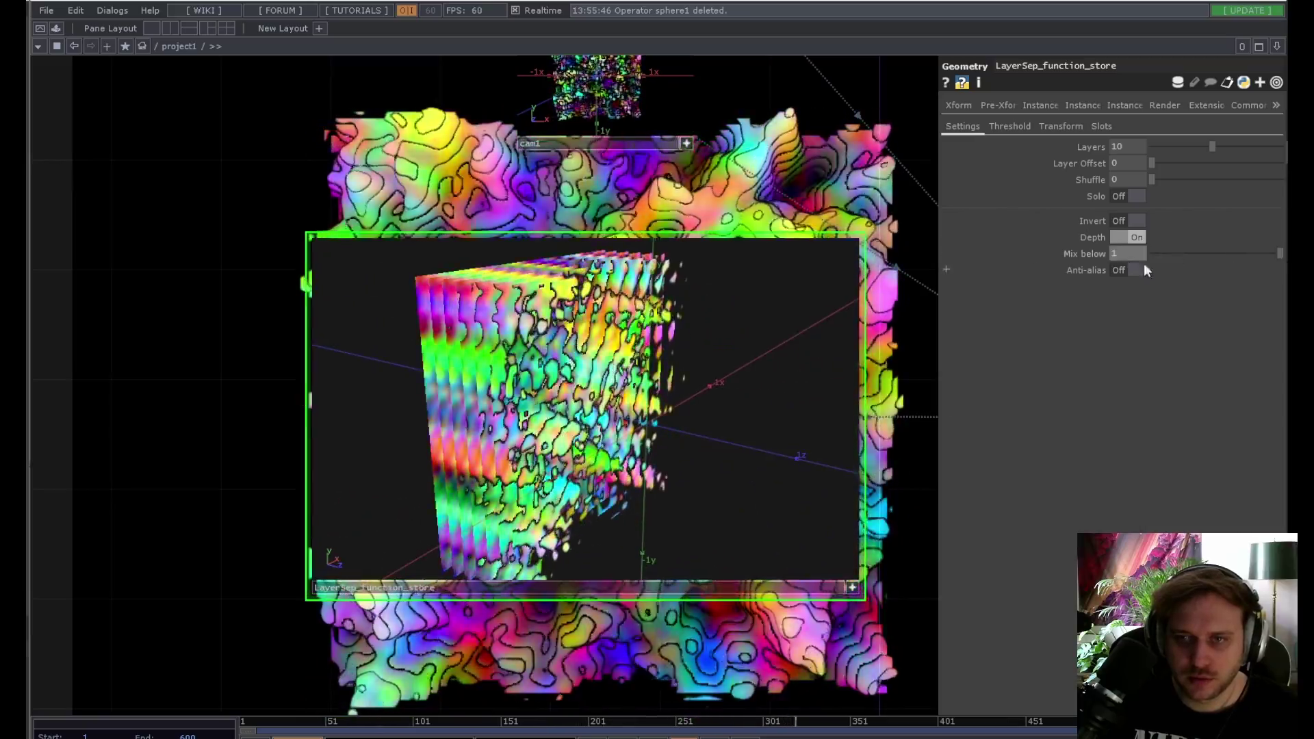
Step: Turn on Anti-alias for LayerSep_function_store and set the Anti-Alias quality of render1 to 16x (High)
drag(783, 223, 504, 440)
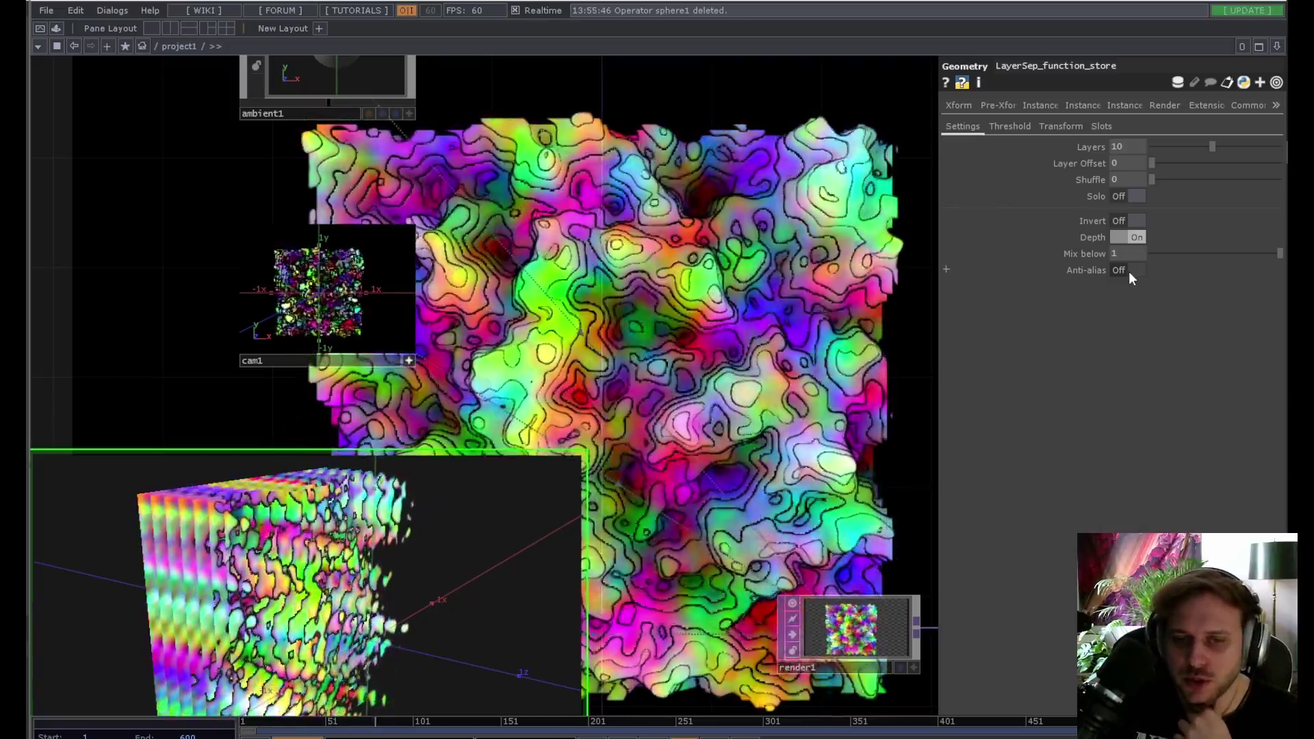
click(1128, 271)
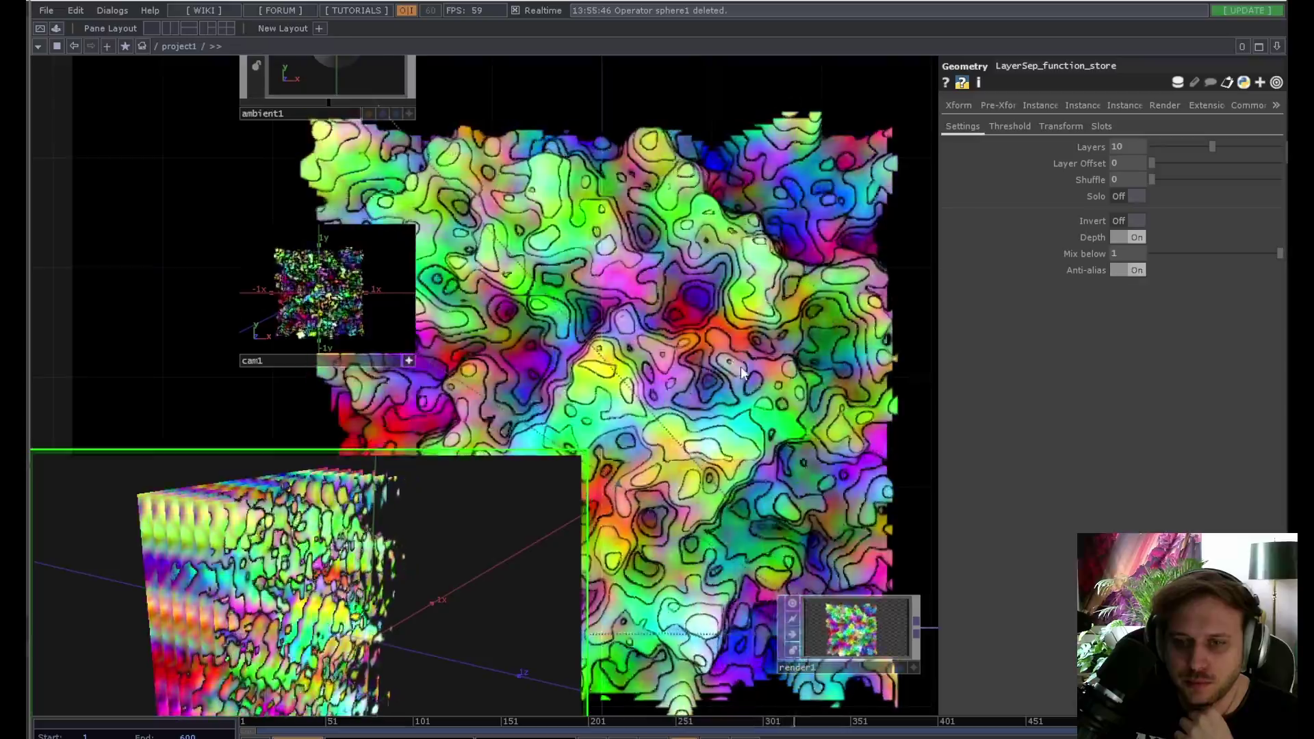
drag(856, 527, 690, 448)
click(707, 545)
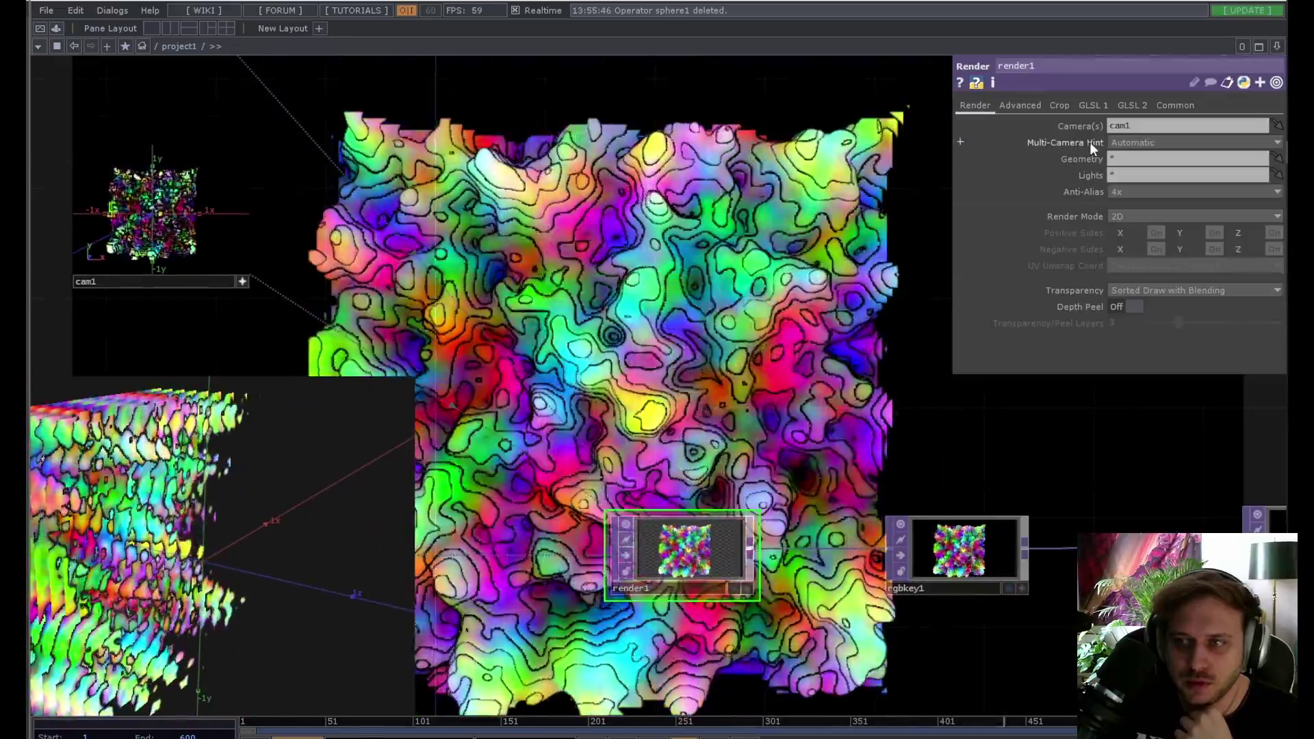
click(1150, 192)
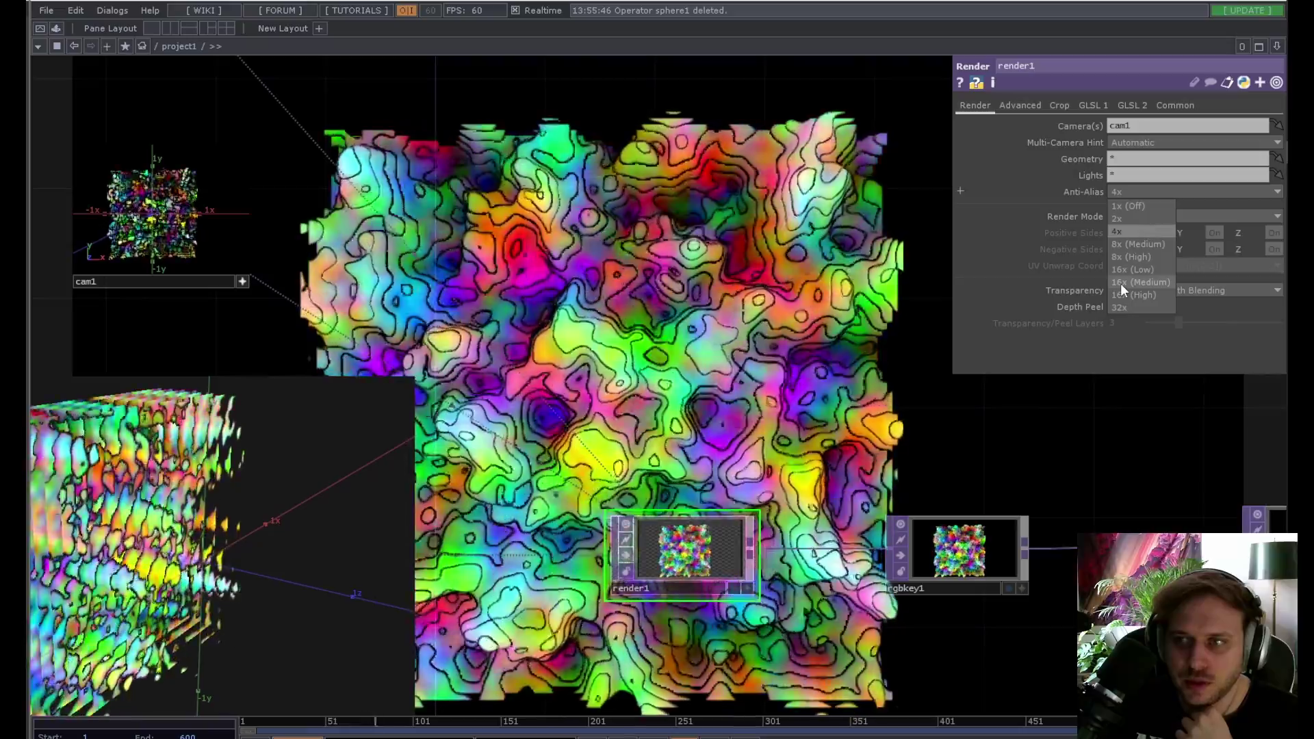
click(1131, 283)
click(1148, 194)
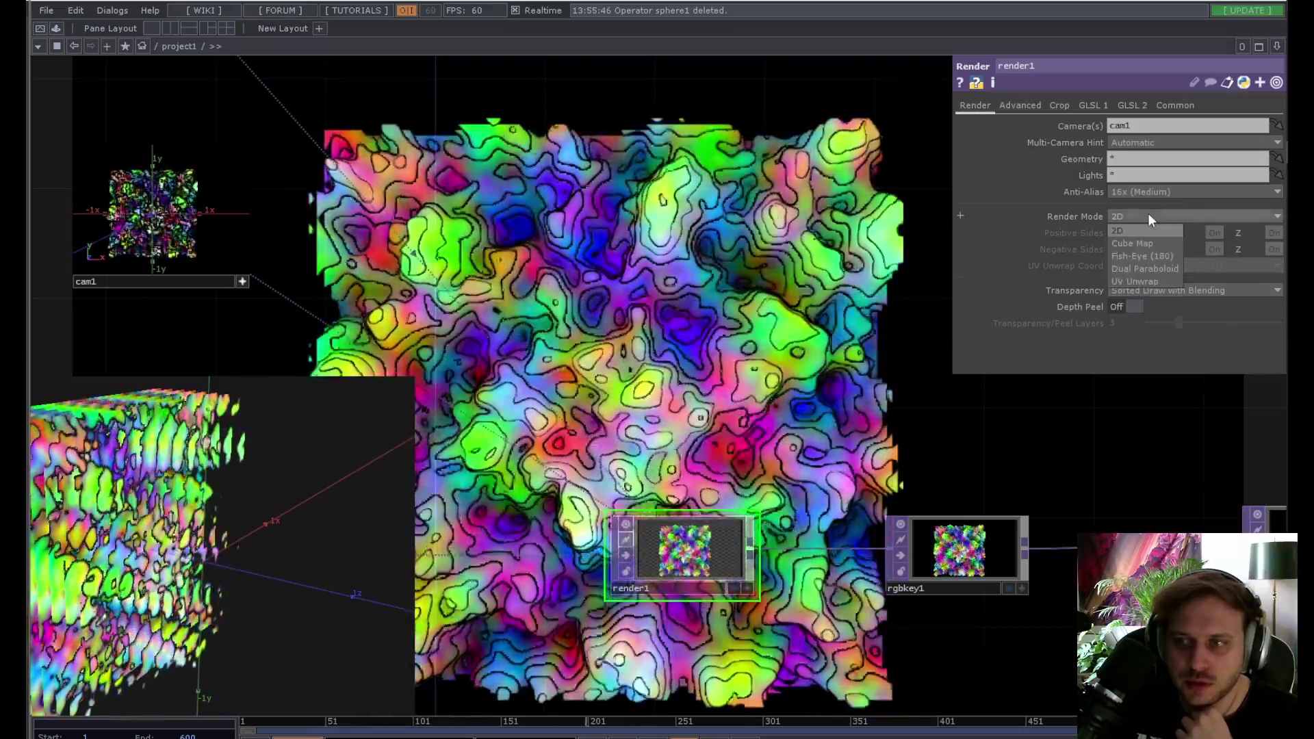
click(1131, 296)
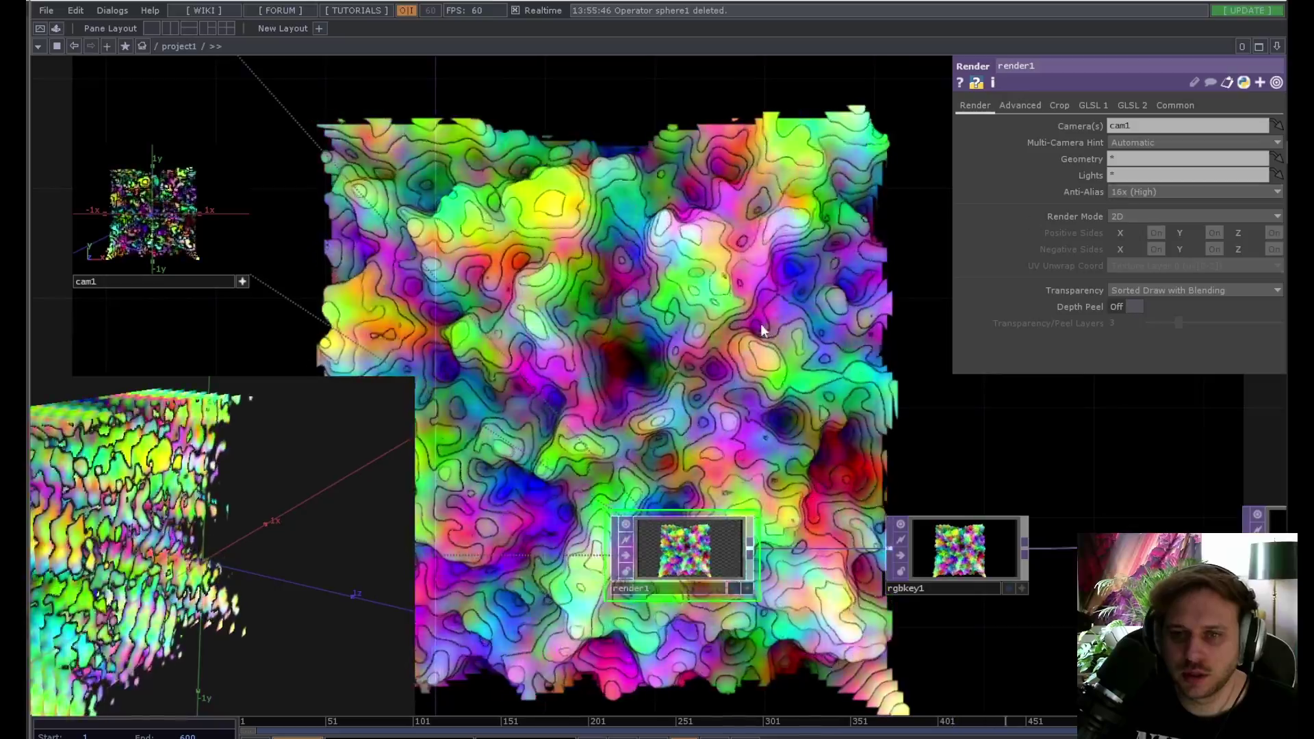
Step: Reset LayerSep_function_store by turning off Depth and Anti-alias and lowering Mix below to 0
drag(752, 328, 831, 282)
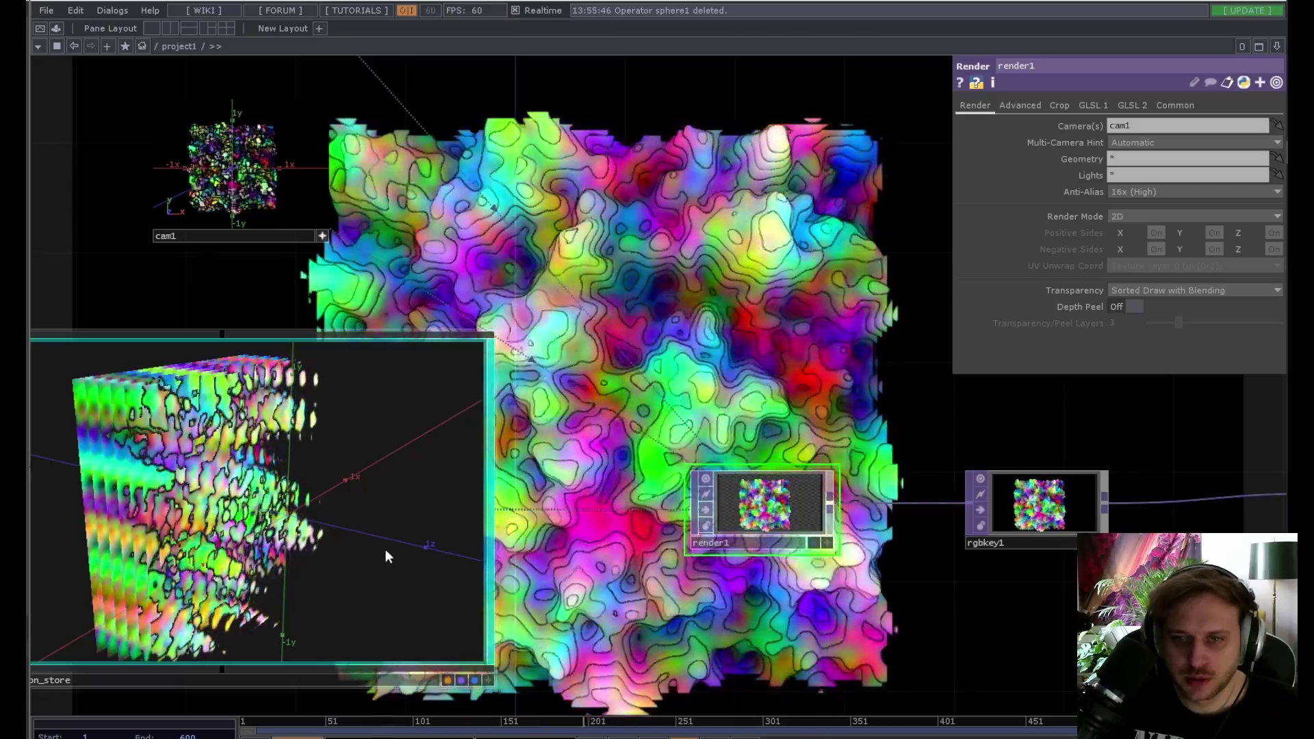
click(384, 549)
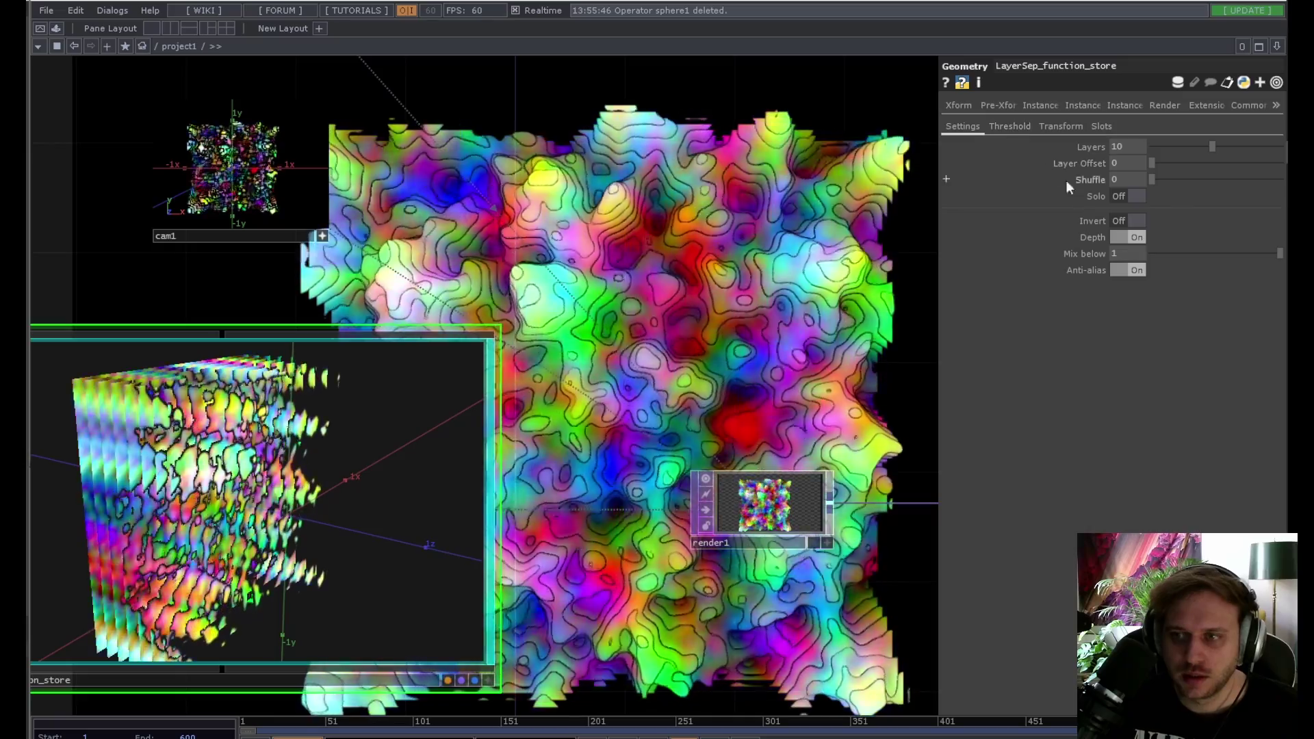
click(1132, 236)
drag(1180, 252, 1102, 256)
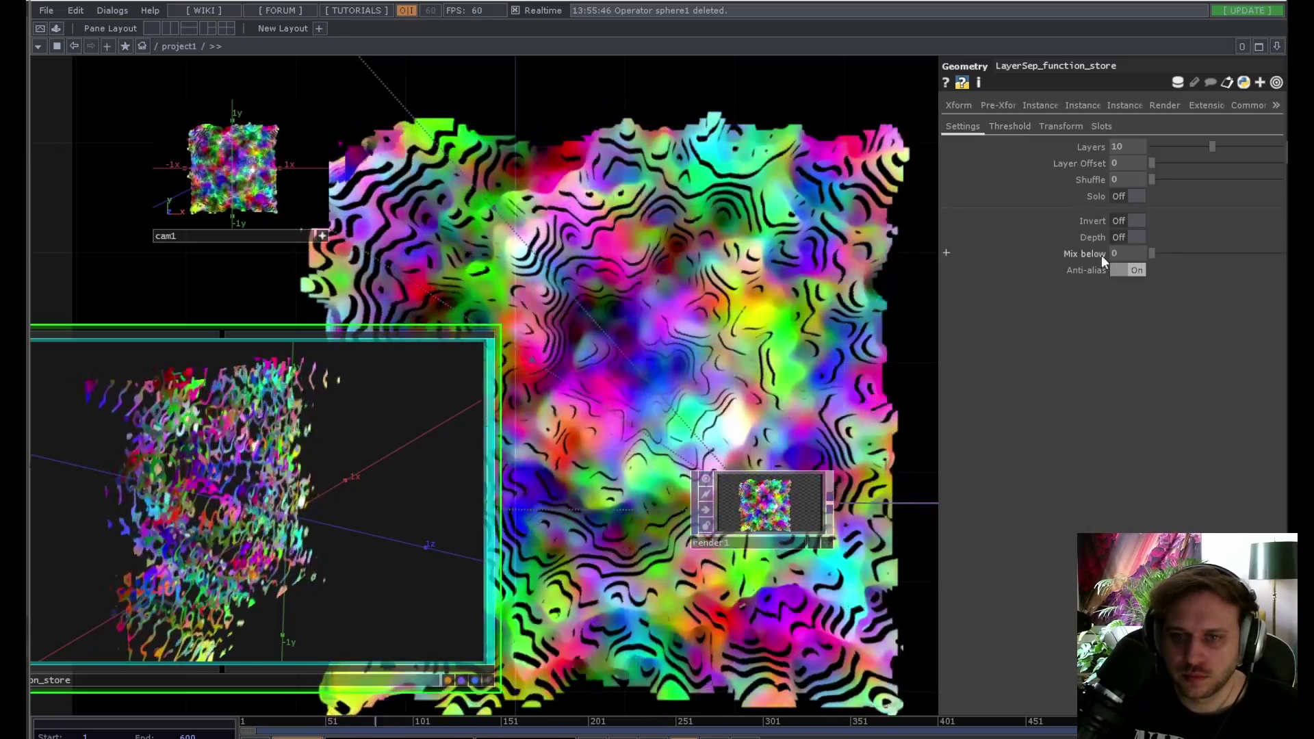
click(1116, 275)
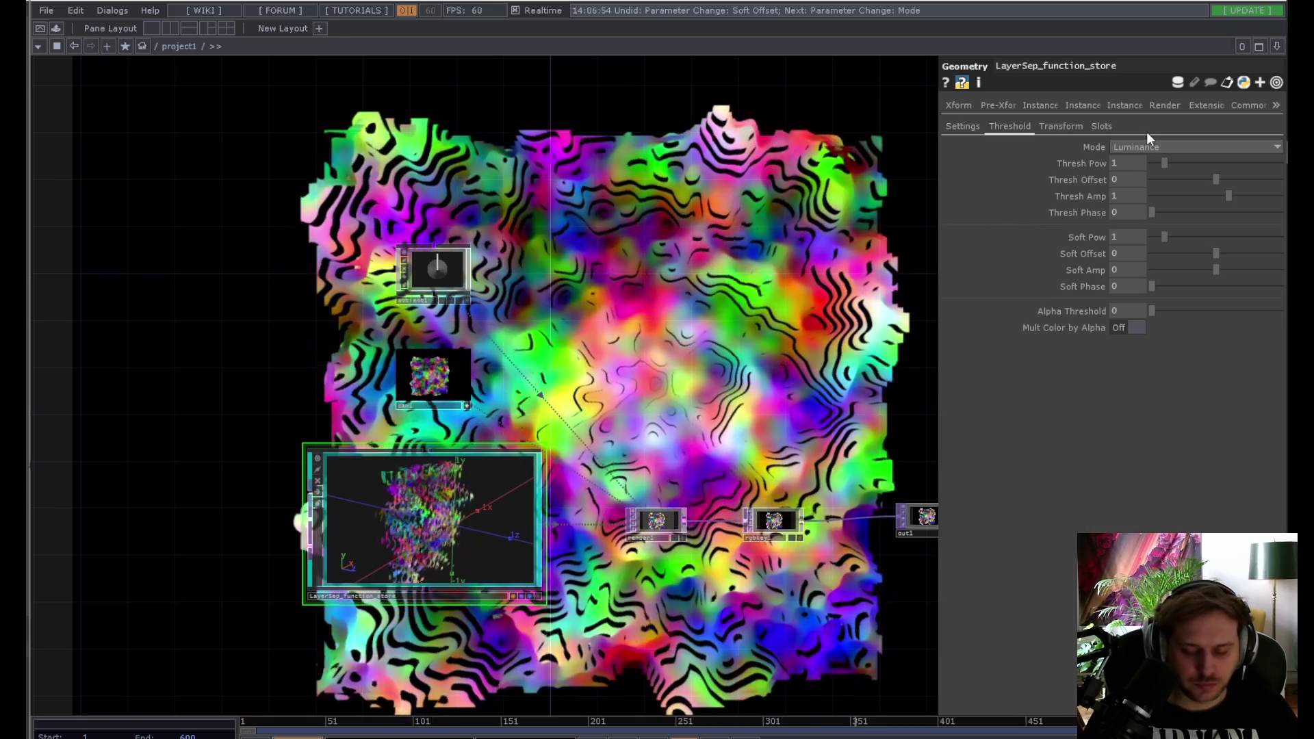
Step: Examine the networks inside LayerSep_function_store down to the glsl1_pixel shader code in base2, and return to project1
scroll(373, 549, up, 6)
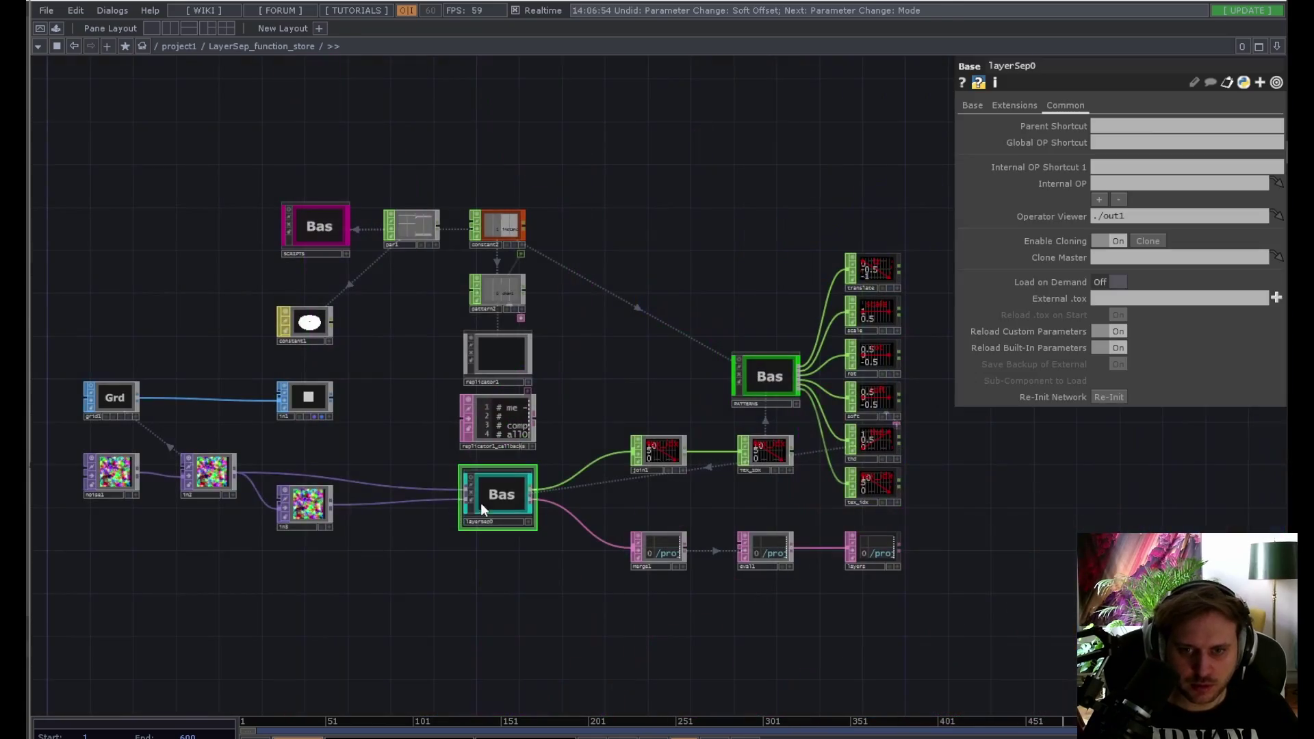
scroll(490, 501, up, 3)
scroll(580, 397, up, 3)
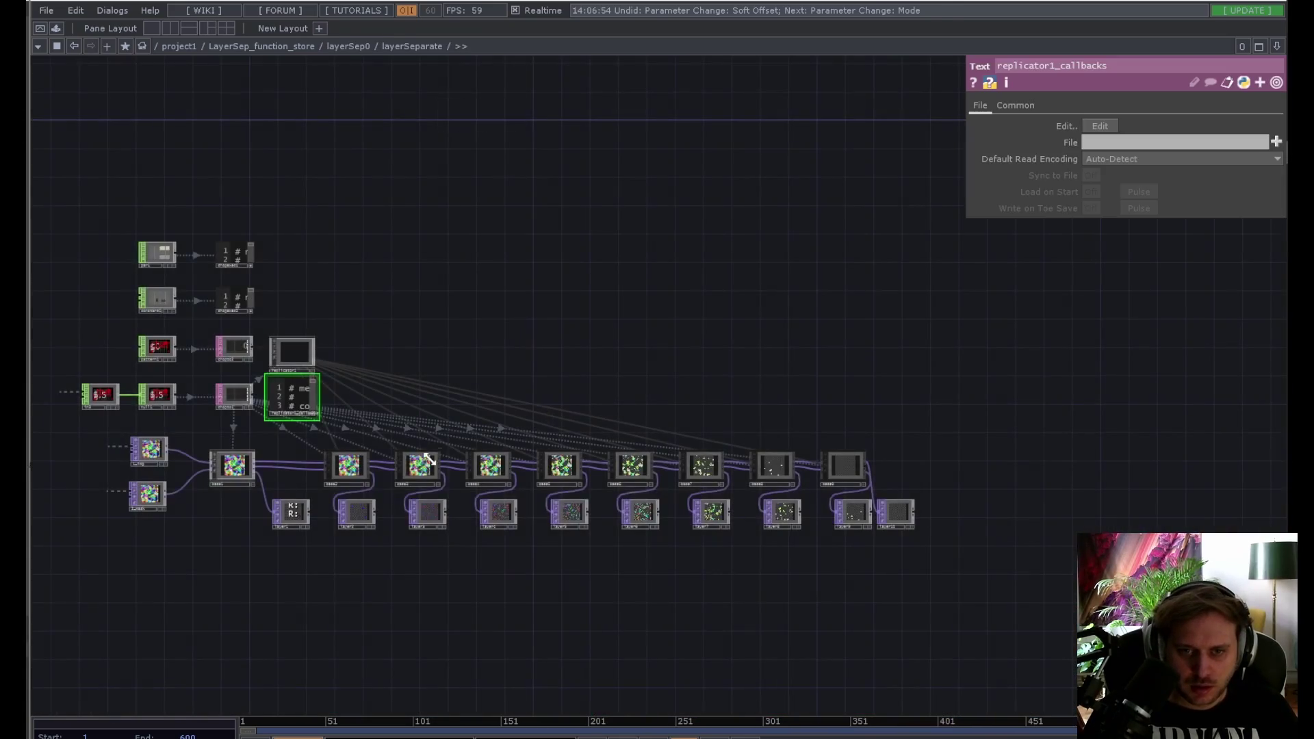
scroll(353, 472, up, 10)
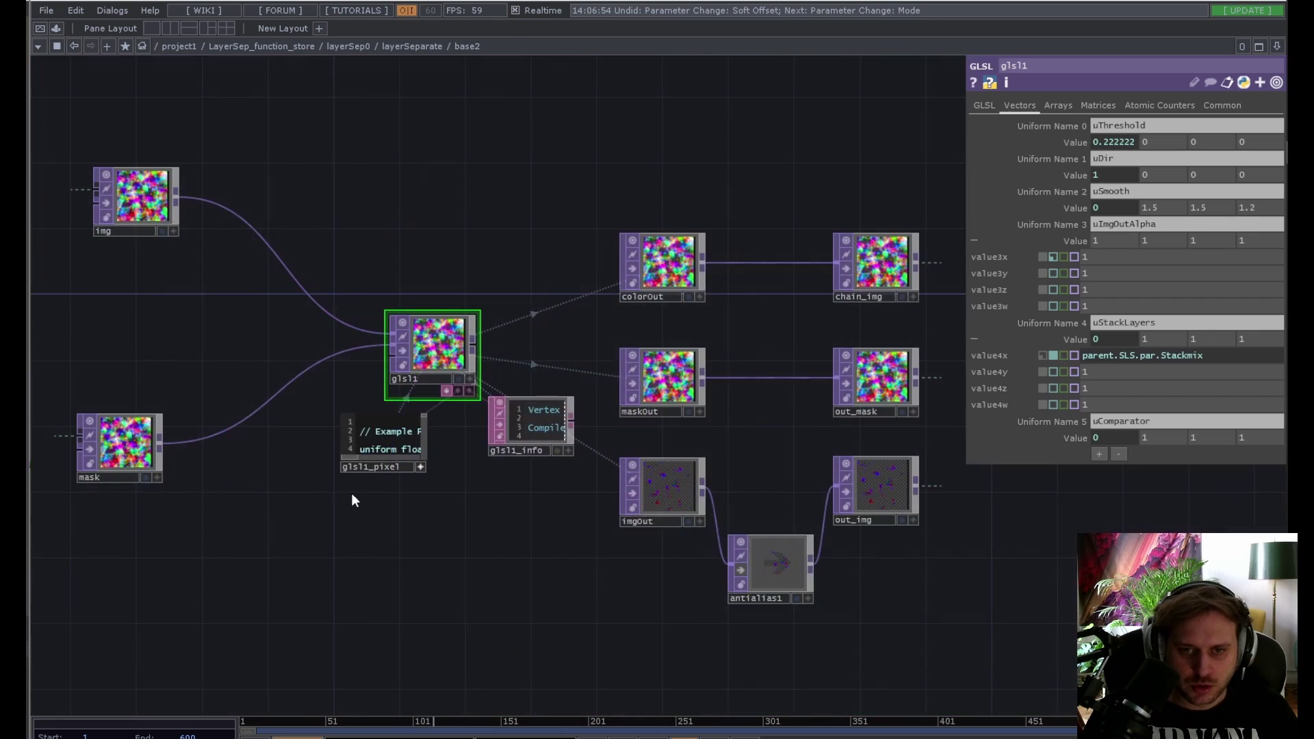
scroll(366, 366, down, 8)
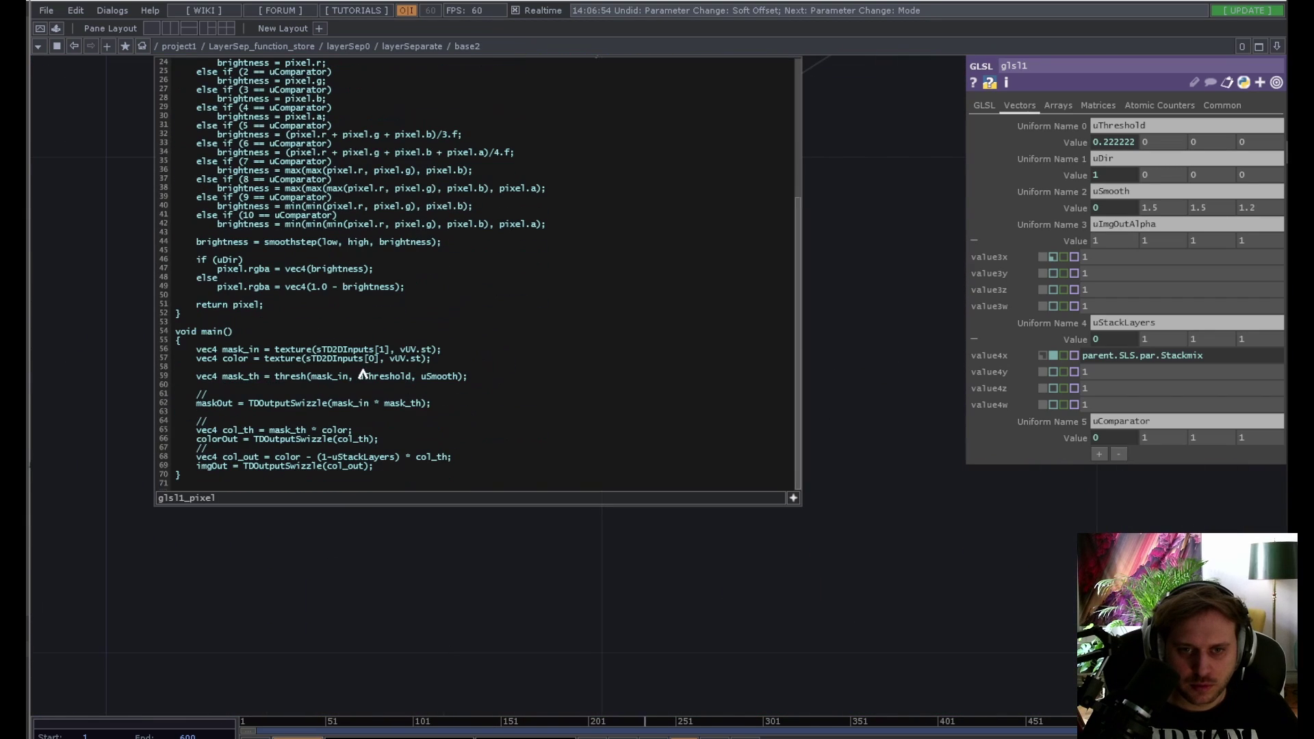
click(257, 45)
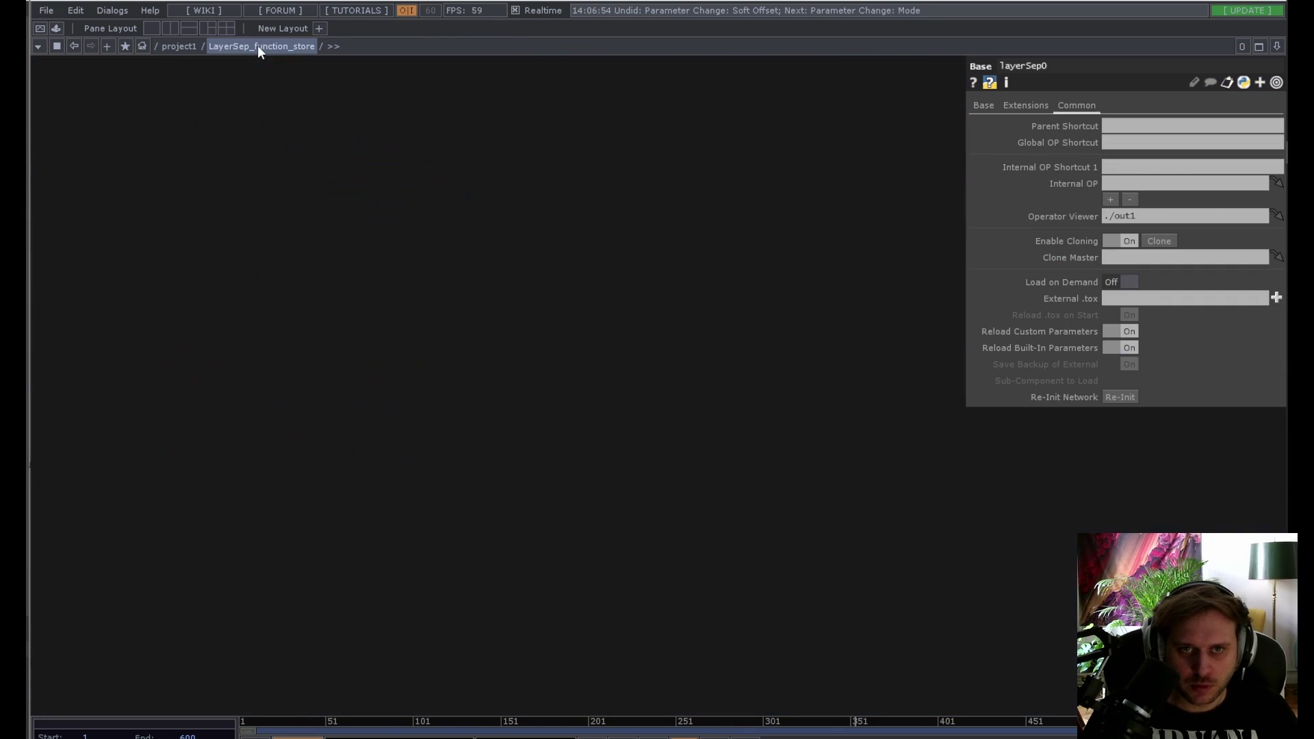
scroll(413, 278, down, 5)
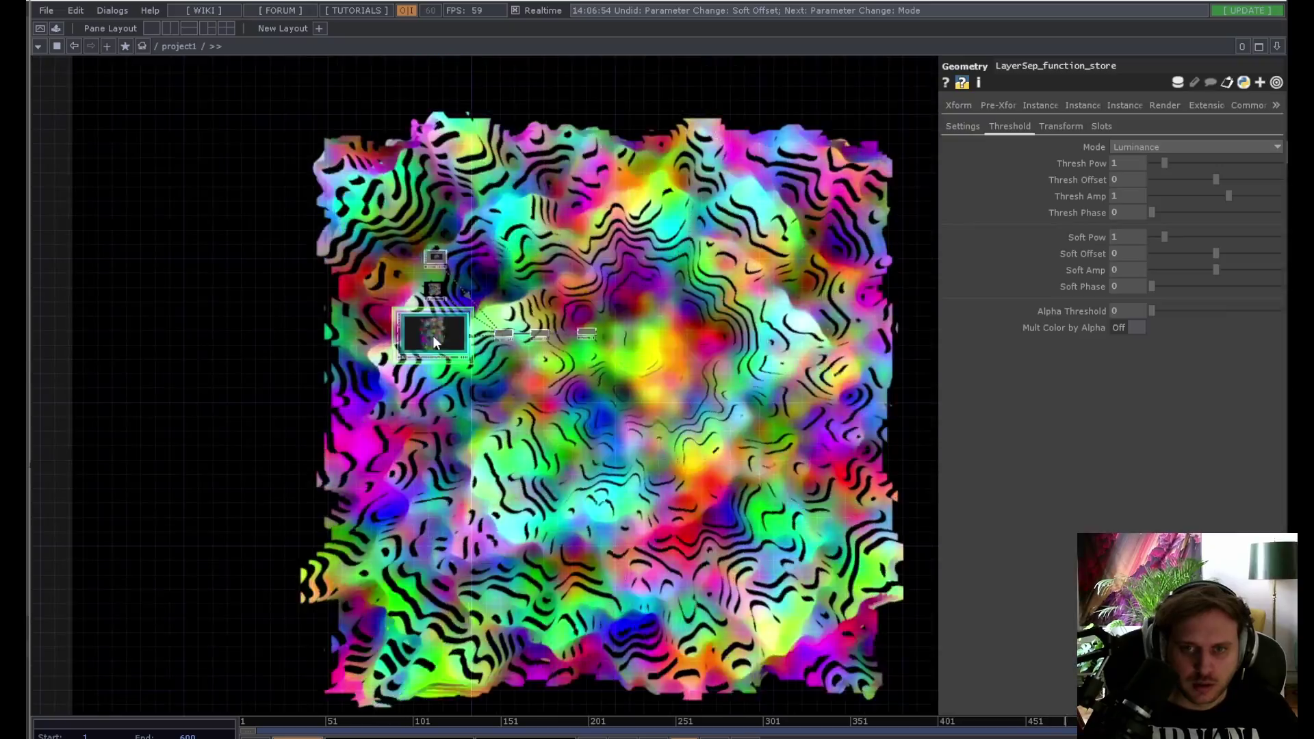
scroll(487, 423, up, 5)
drag(487, 424, 522, 678)
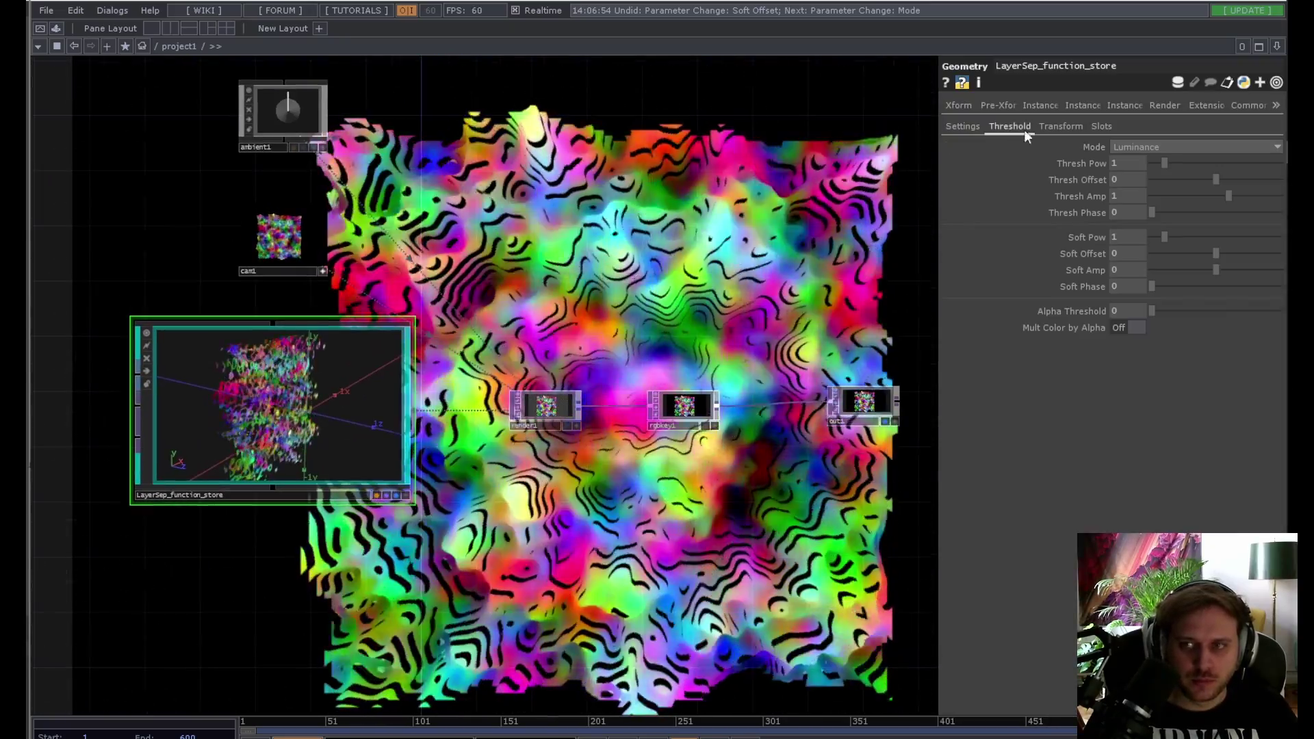
Step: Try the RGB Max threshold mode on LayerSep_function_store and return the mode to Luminance
click(1148, 146)
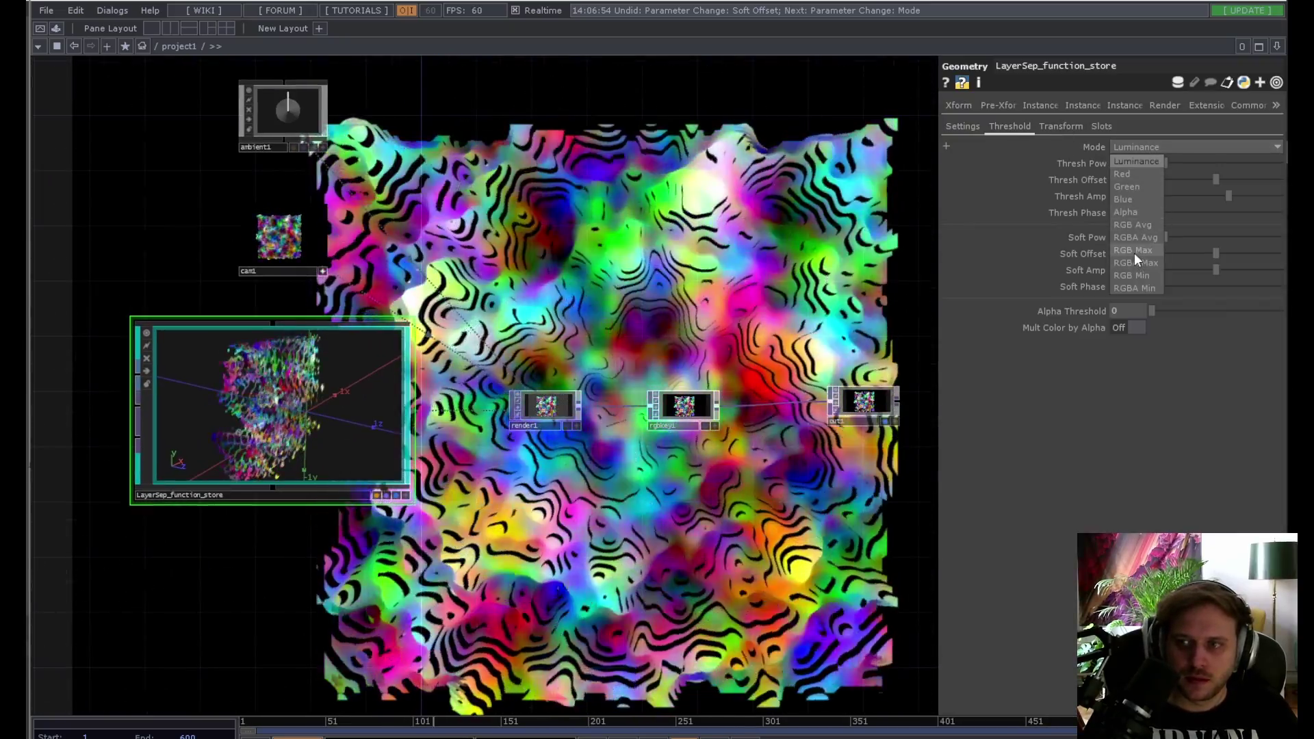
key(Escape)
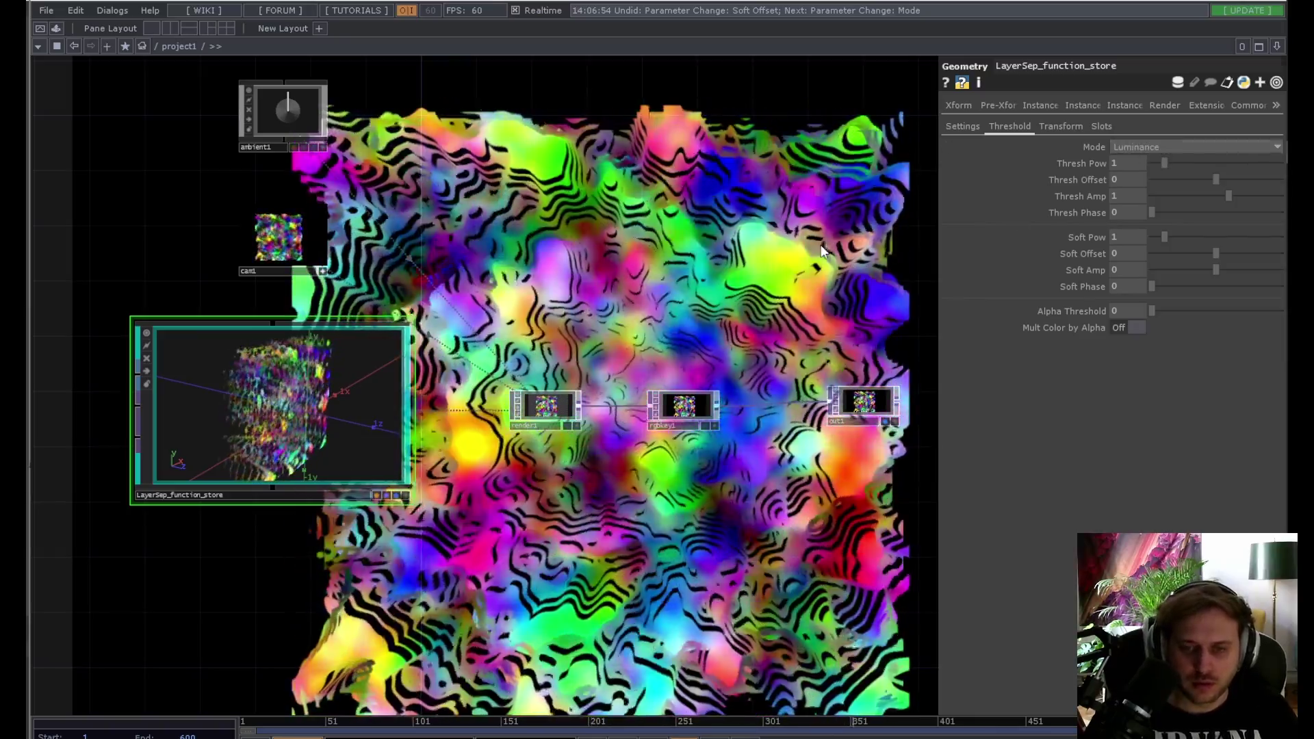
key(p)
key(p)
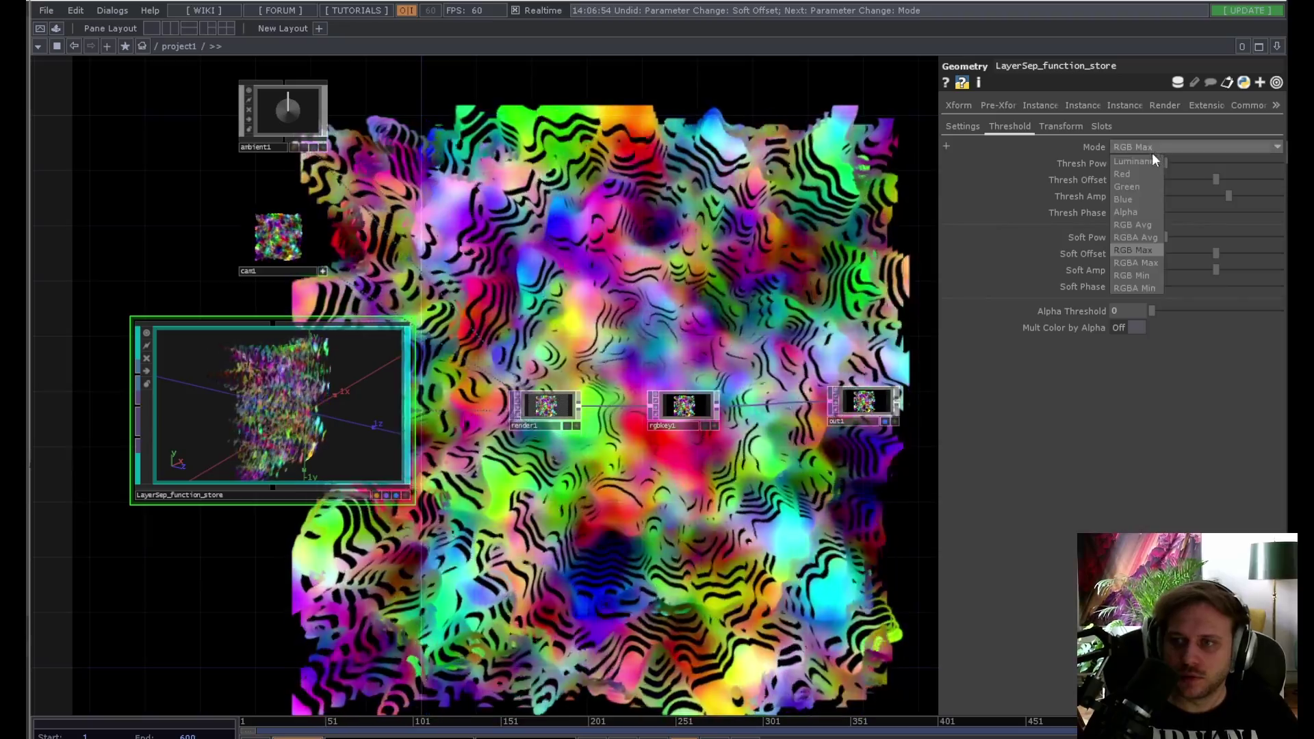
key(p)
key(p)
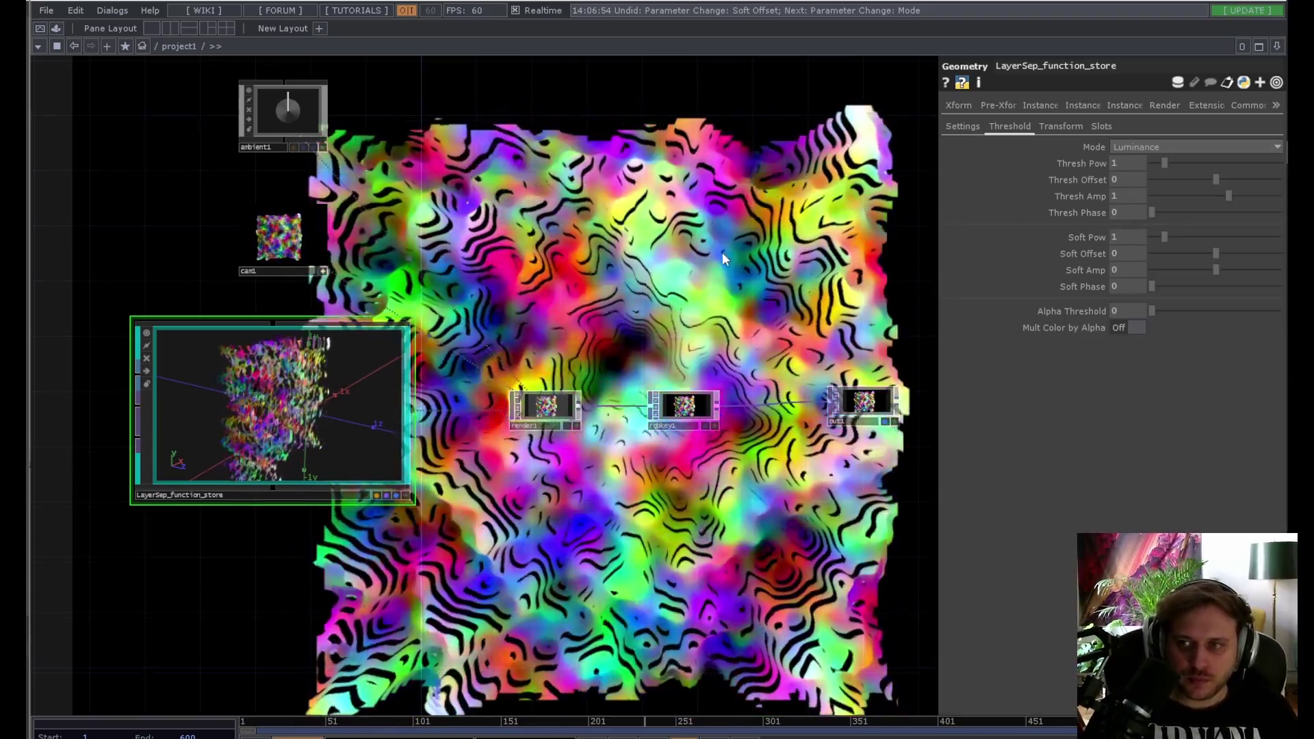
Step: Try other Soft Offset and Thresh Amp values on LayerSep_function_store and undo both changes
drag(721, 252, 721, 363)
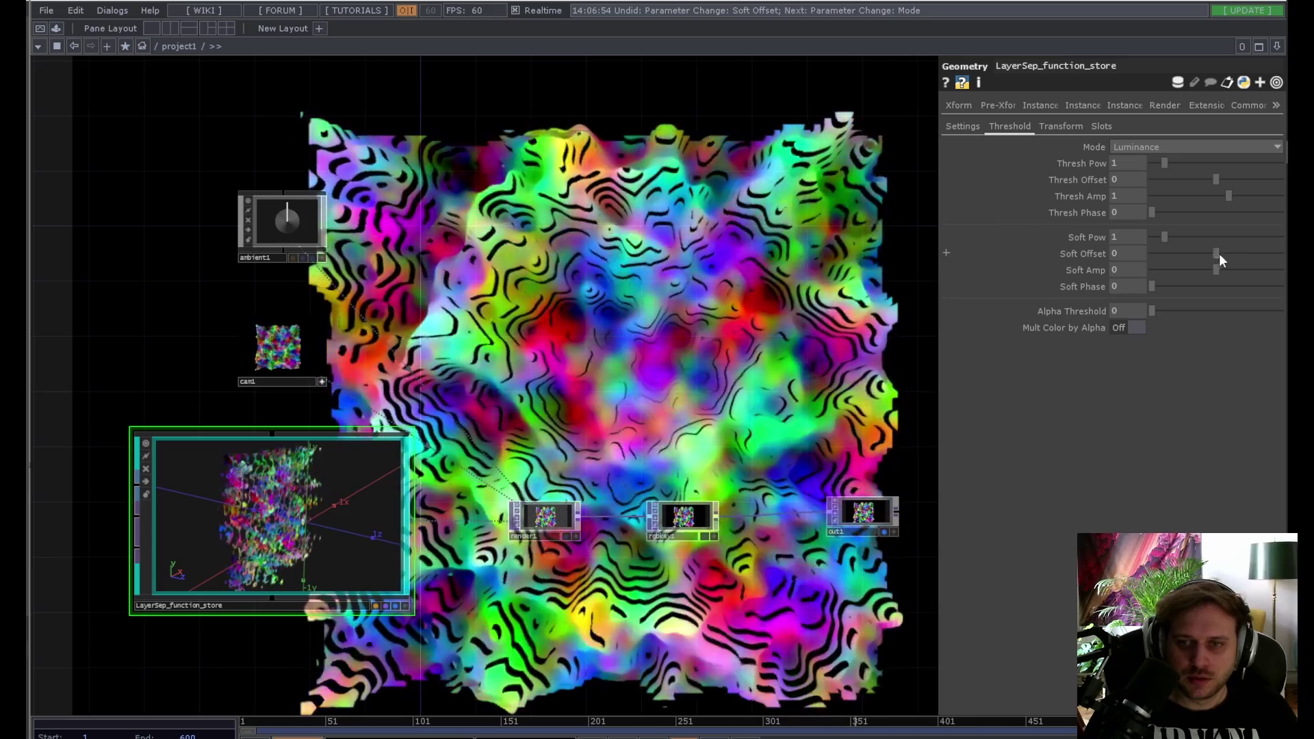
mouse_move(1218, 254)
mouse_down()
mouse_move(1261, 256)
mouse_move(1235, 254)
mouse_up()
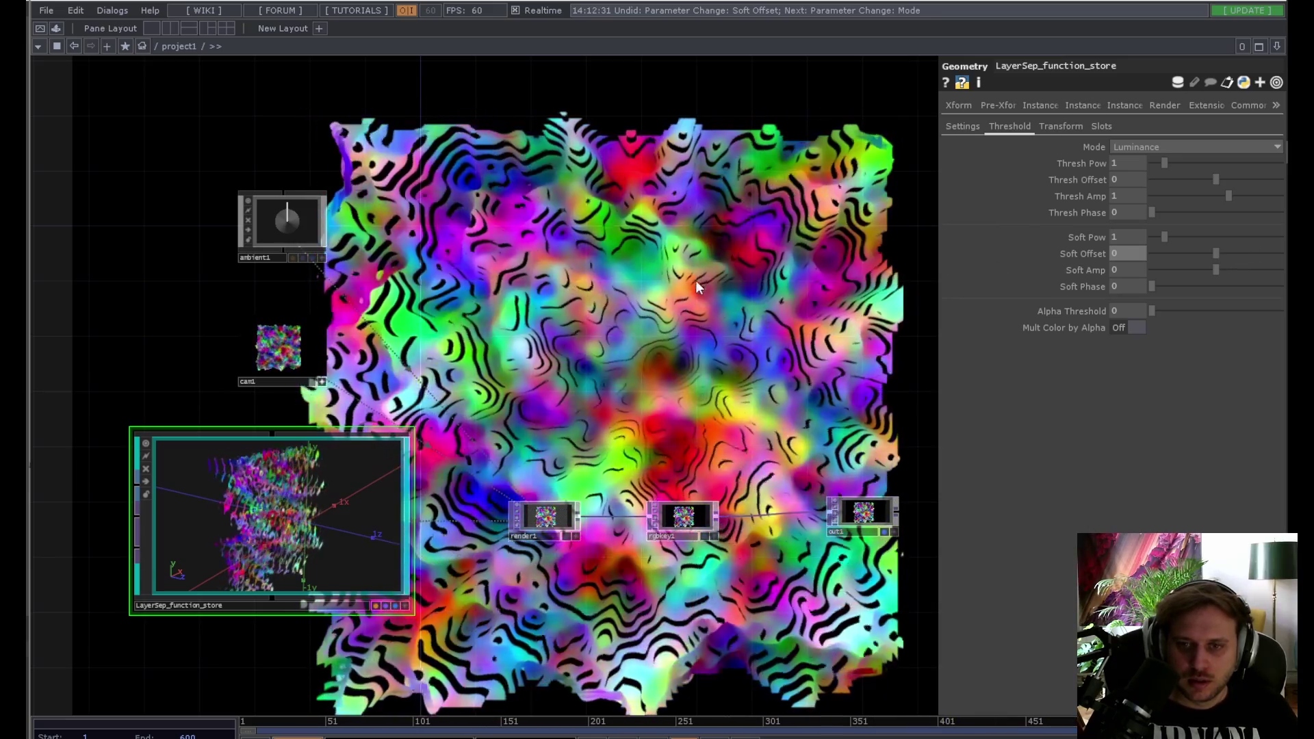
mouse_move(1235, 195)
mouse_down()
mouse_move(1218, 196)
mouse_move(1258, 198)
mouse_move(1219, 195)
mouse_up()
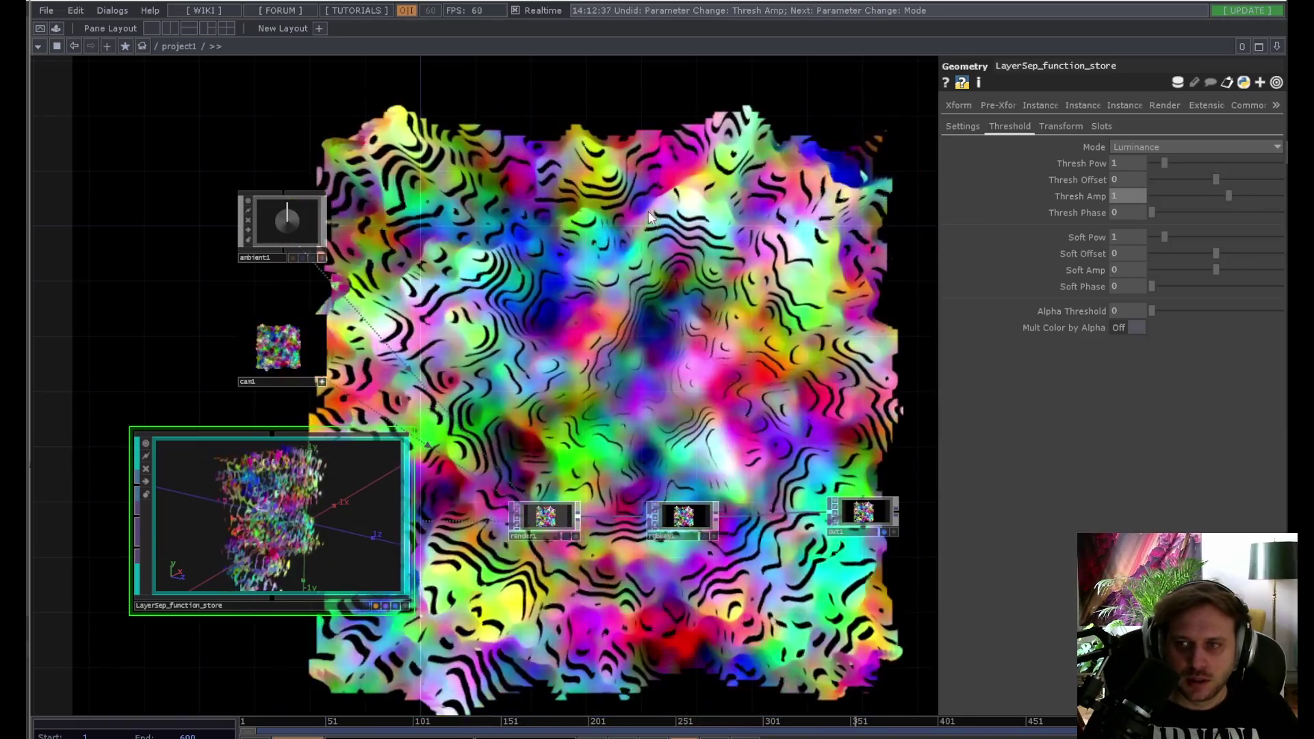
key(ctrl+z)
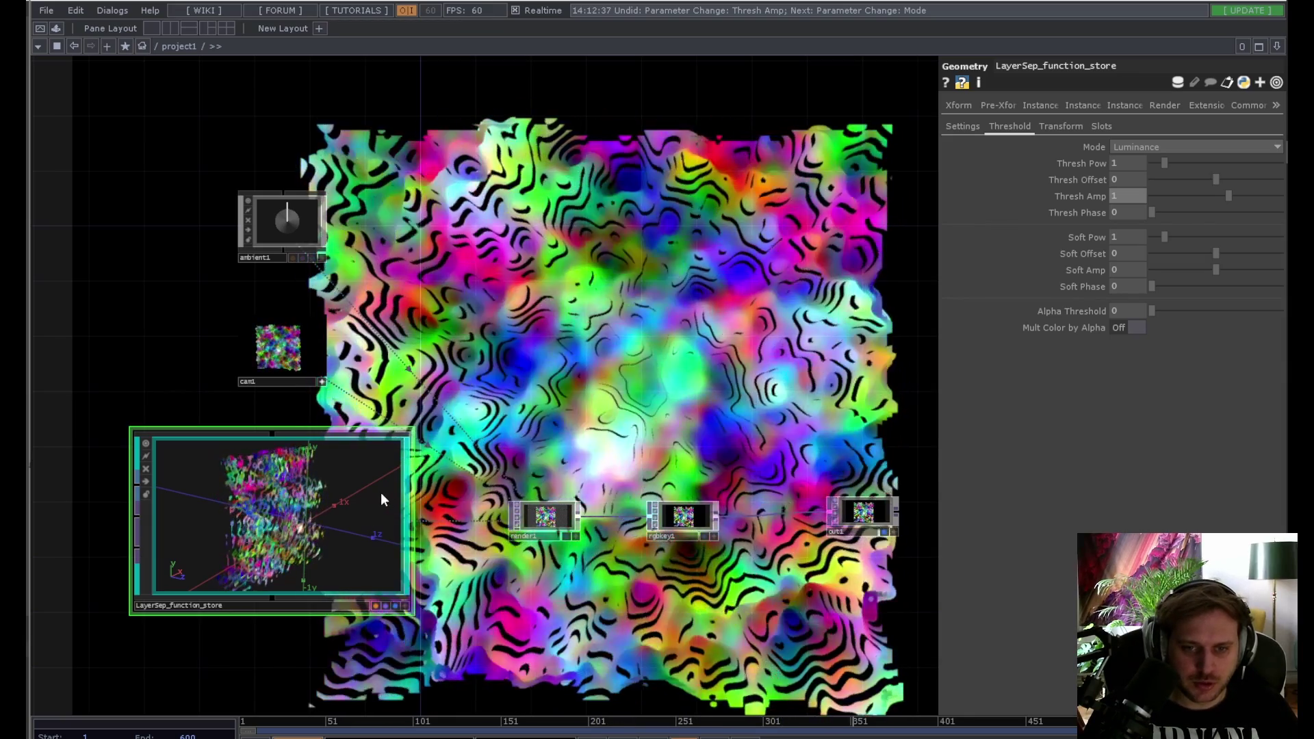
Step: Examine the pattern channels inside LayerSep_function_store and open the component's Threshold parameters in a floating window beside them
scroll(380, 492, up, 5)
scroll(917, 407, up, 6)
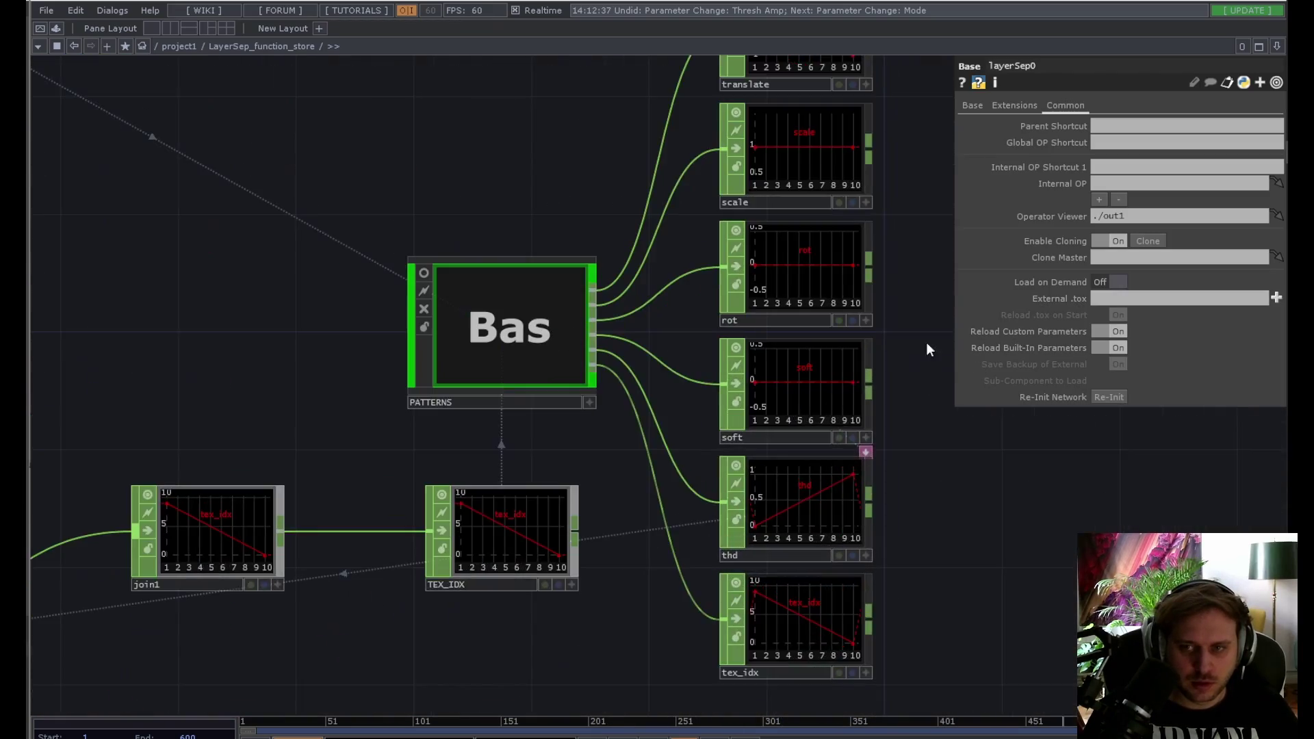
drag(926, 343, 663, 409)
scroll(710, 464, down, 2)
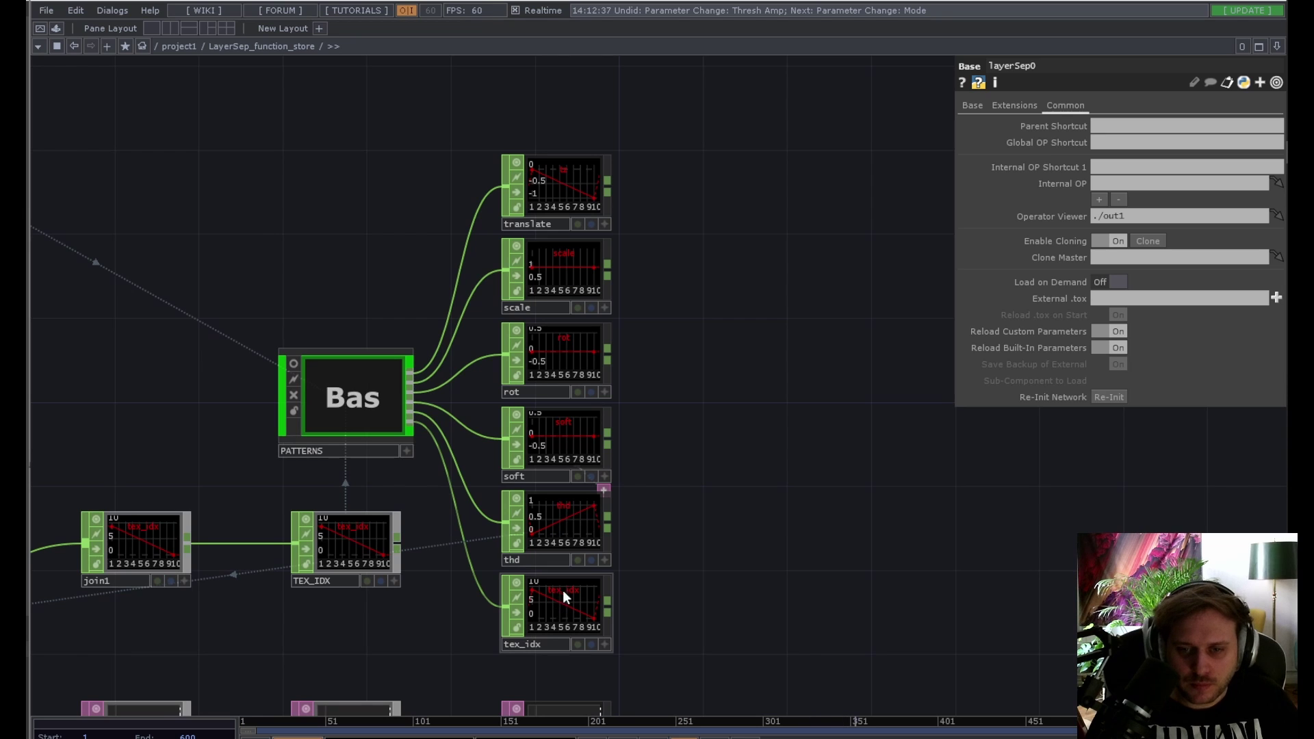
scroll(575, 608, up, 2)
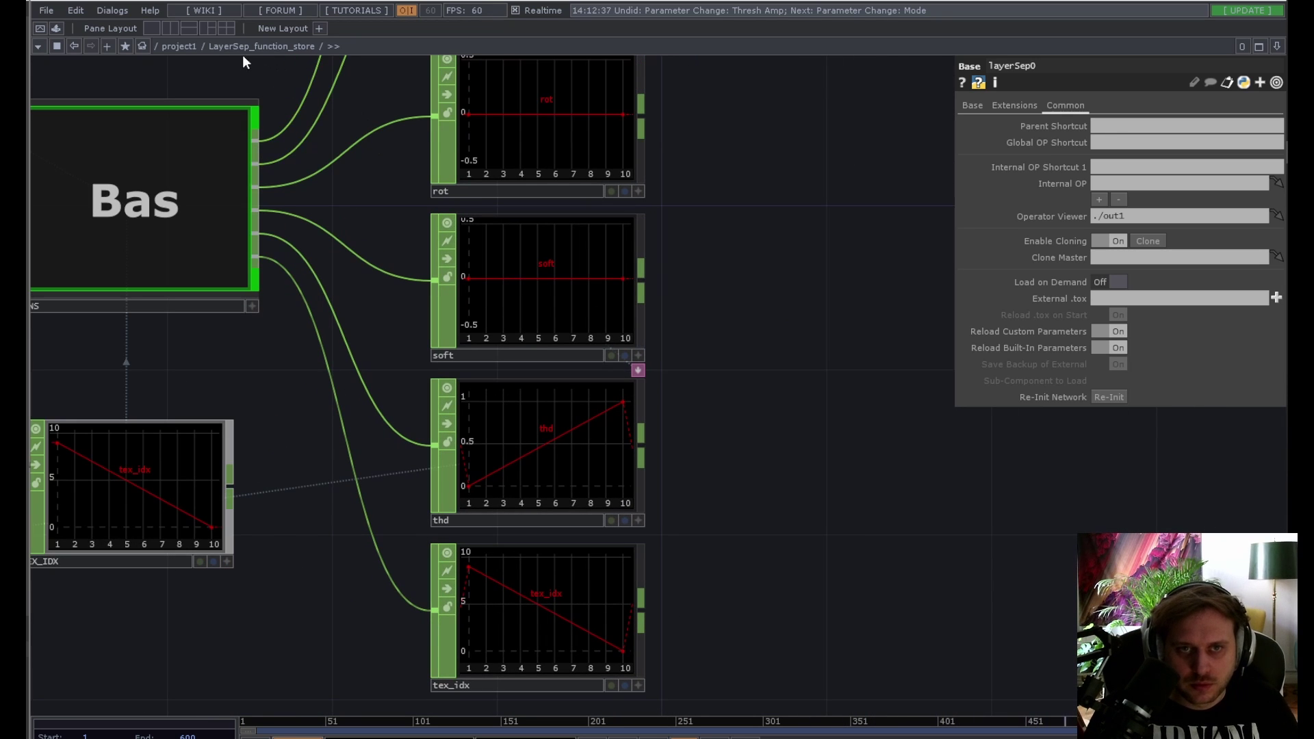
right_click(233, 47)
click(339, 51)
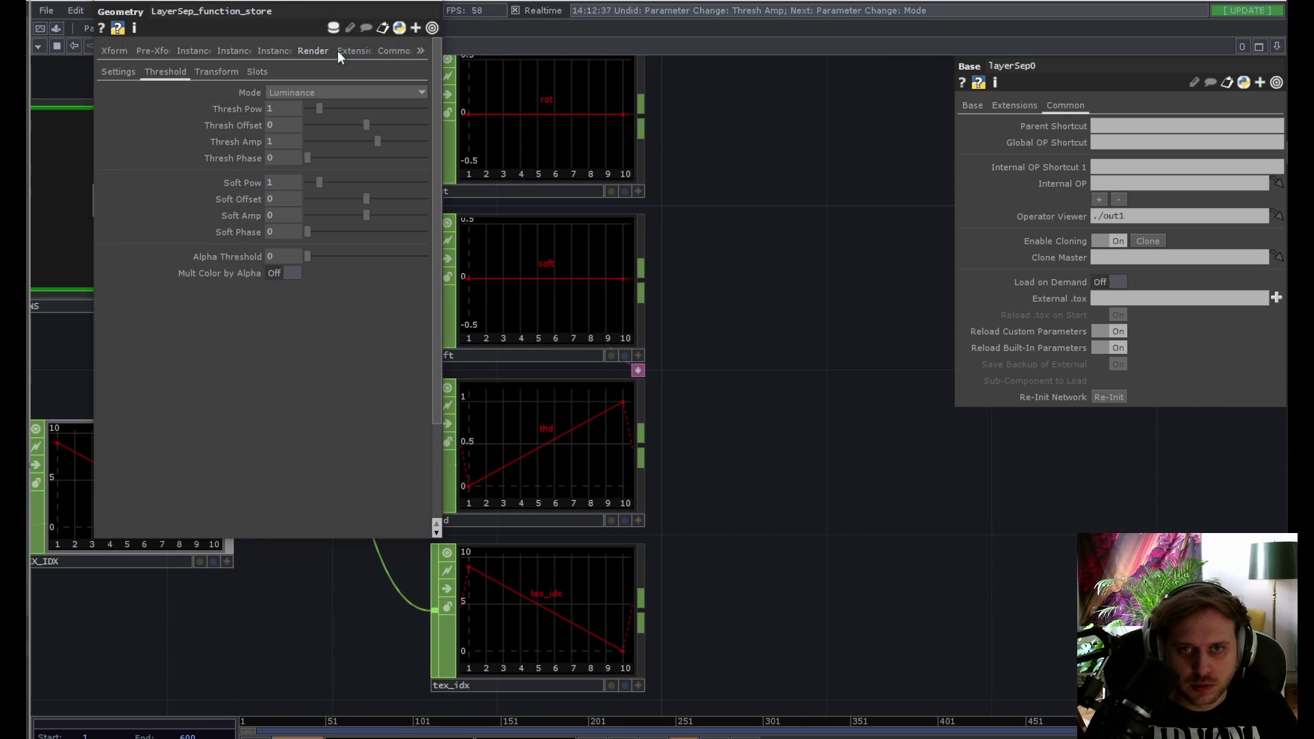
drag(273, 1, 197, 111)
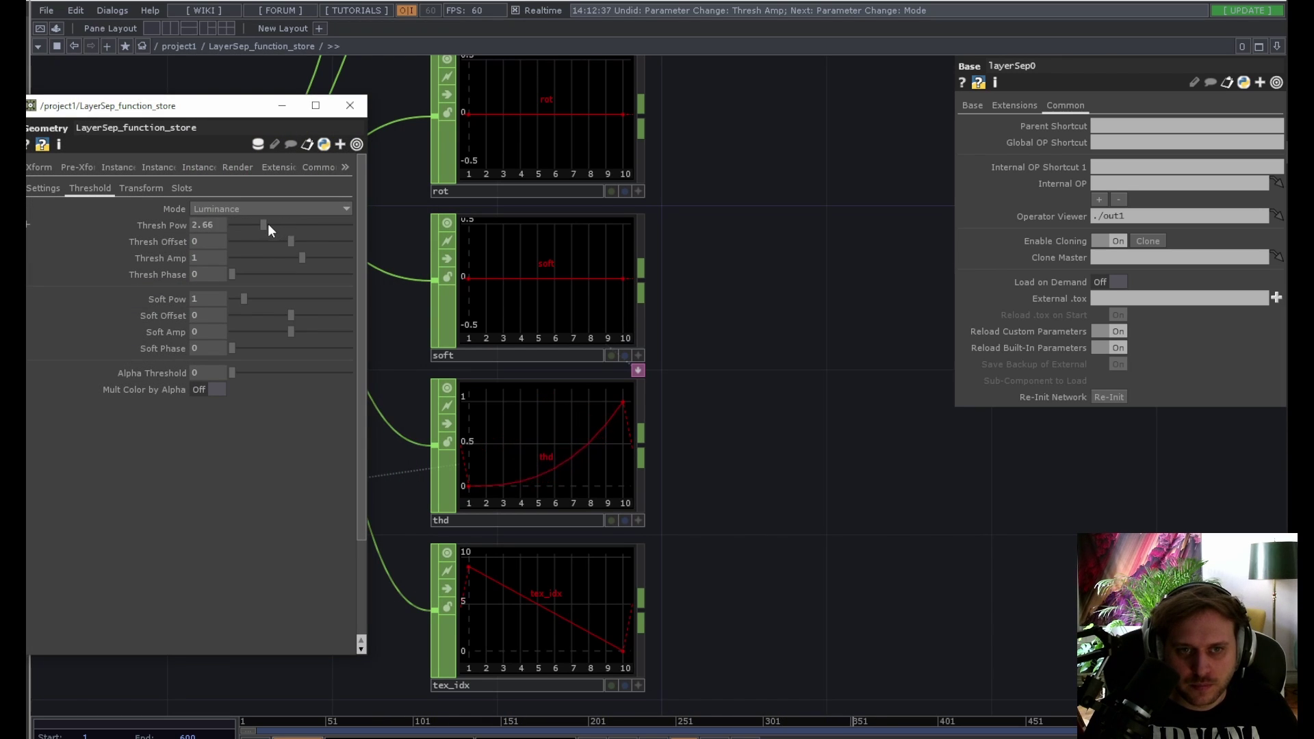
Step: Set Thresh Pow to 2.27 and Thresh Offset to 0.14 on LayerSep_function_store, trying a Thresh Amp of -4.81 and undoing it
drag(265, 224, 302, 254)
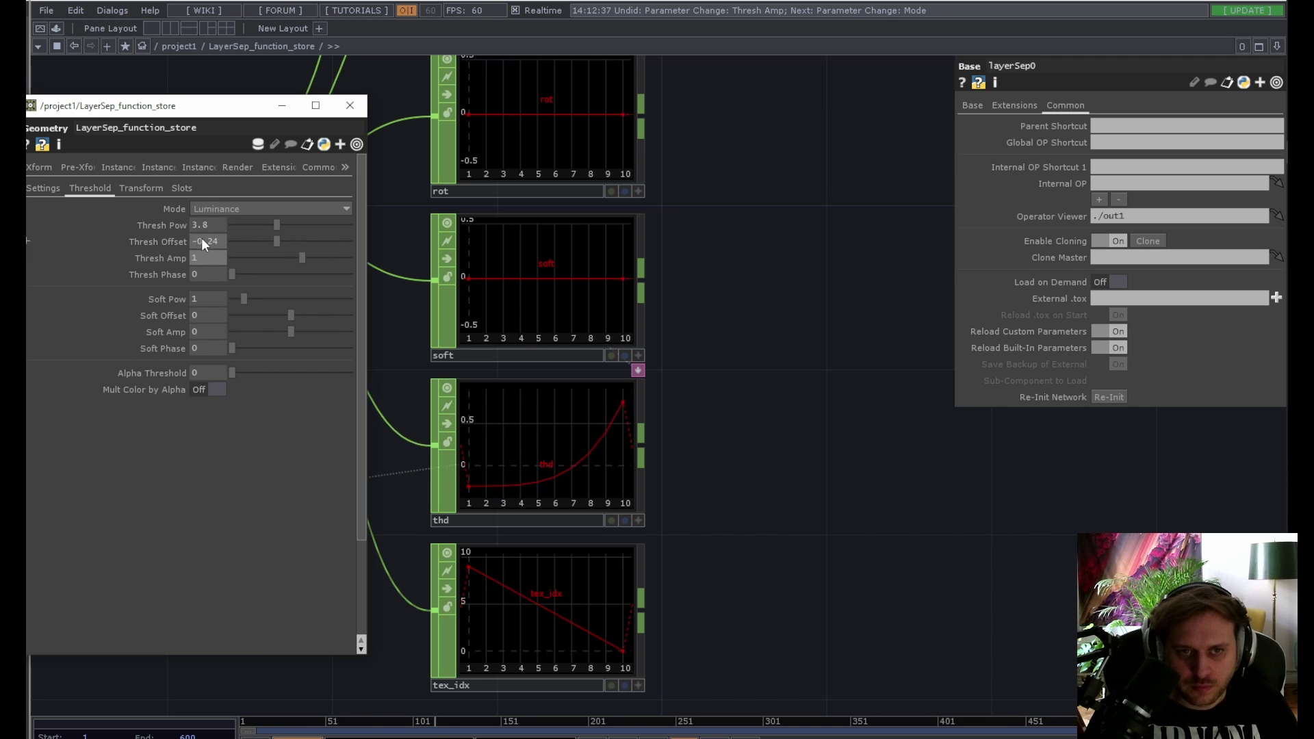
scroll(848, 390, down, 15)
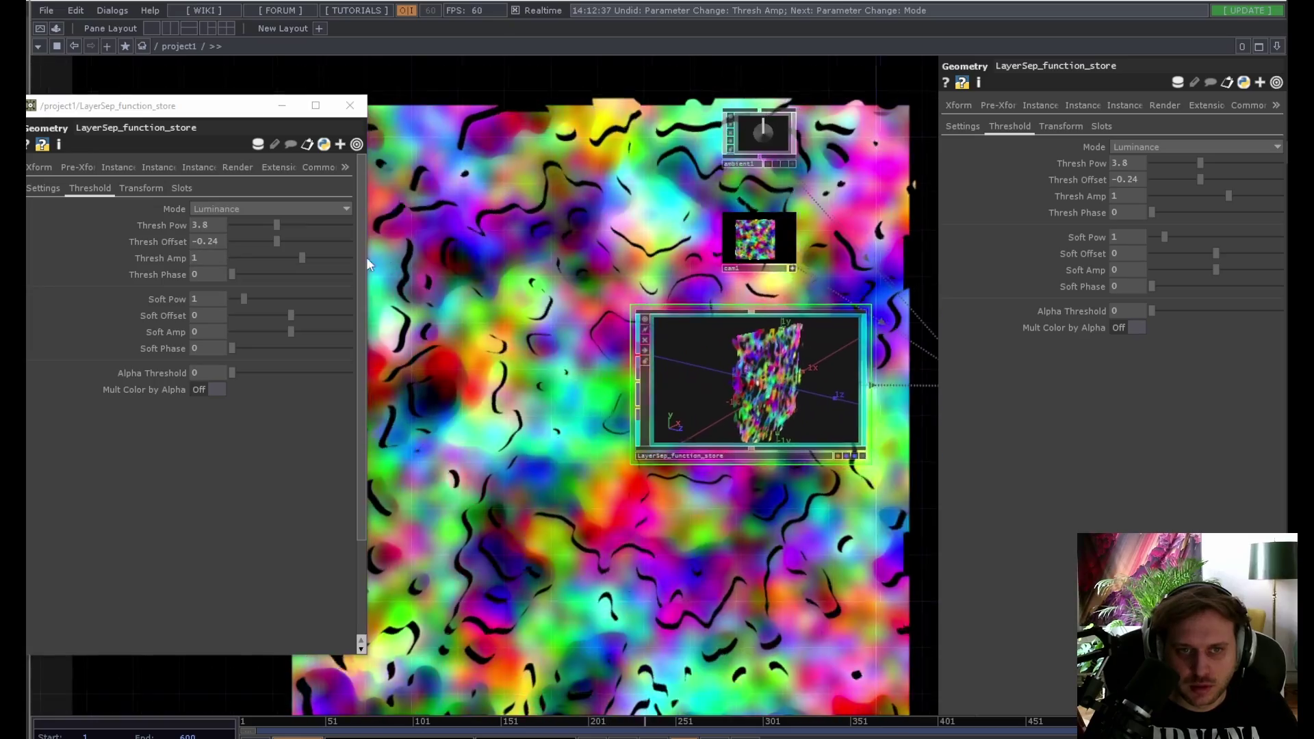
drag(277, 224, 251, 260)
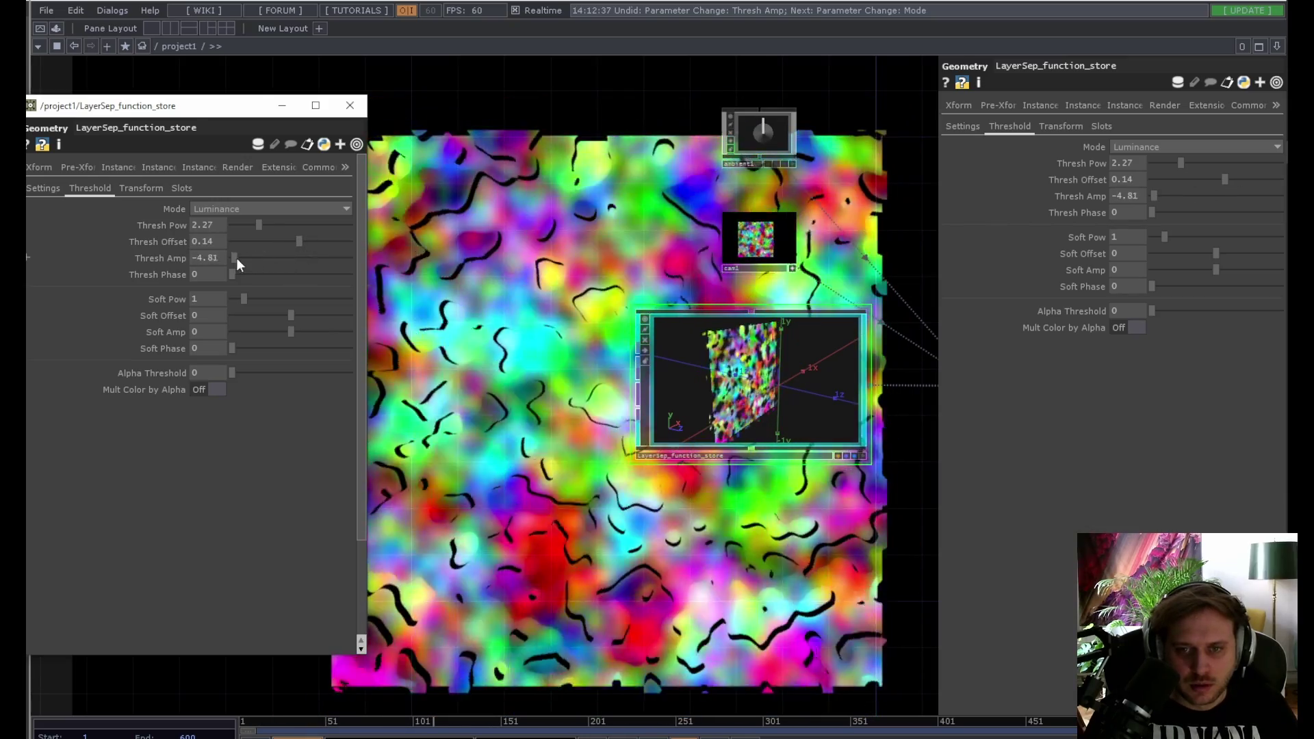
key(ctrl+z)
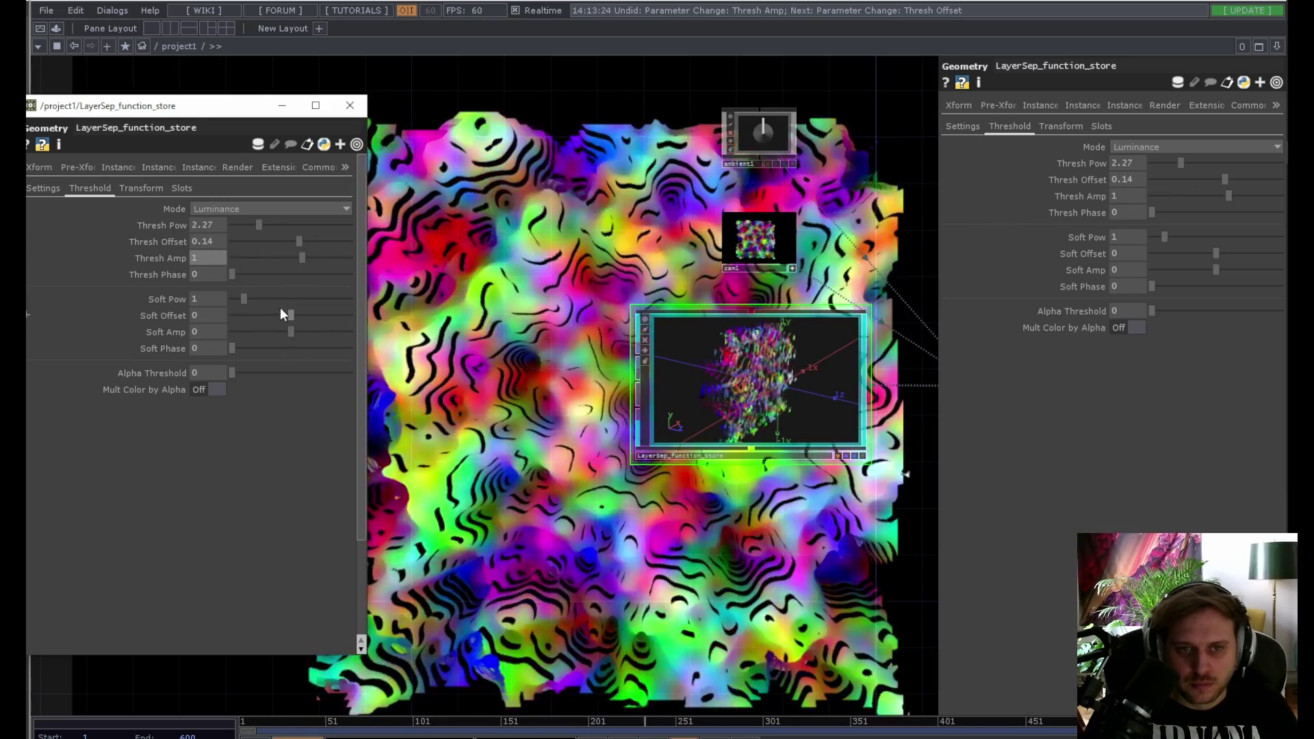
Step: Close the floating parameter window and set Soft Amp to -1 and Soft Offset to -0.43 on LayerSep_function_store
drag(208, 335, 512, 328)
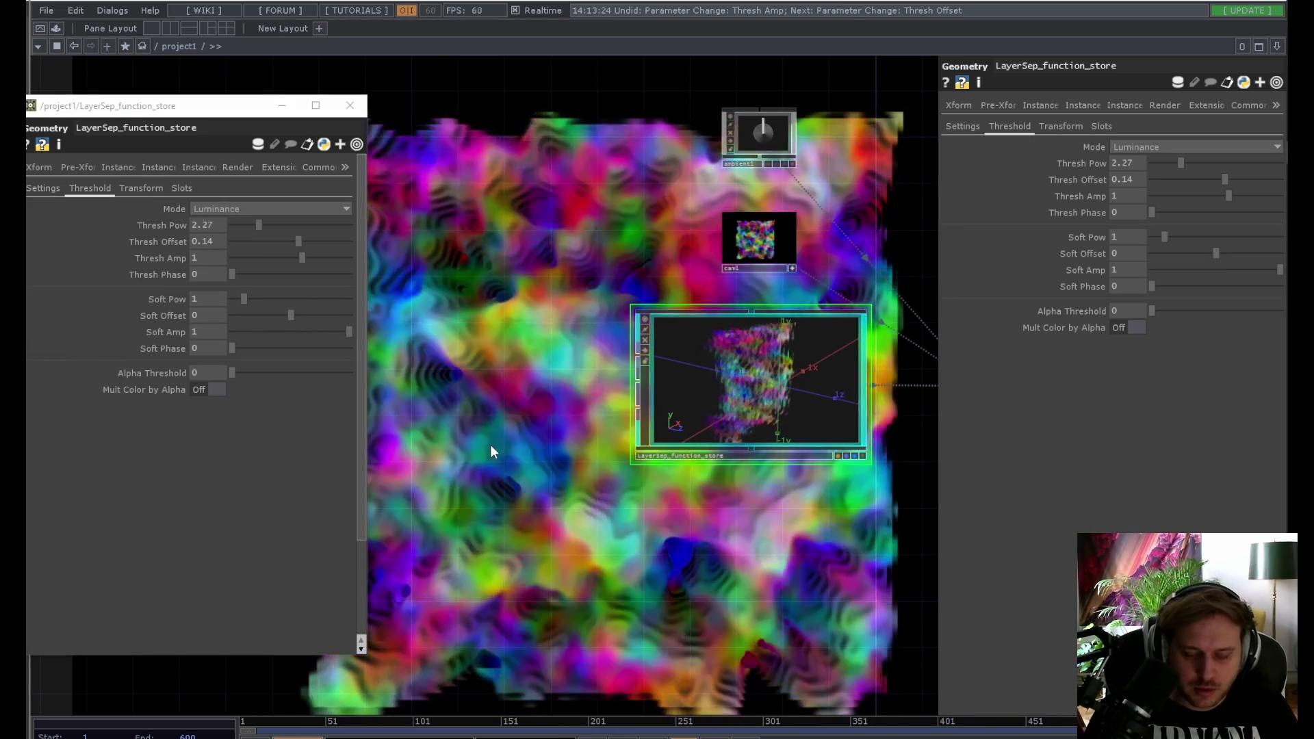
click(360, 108)
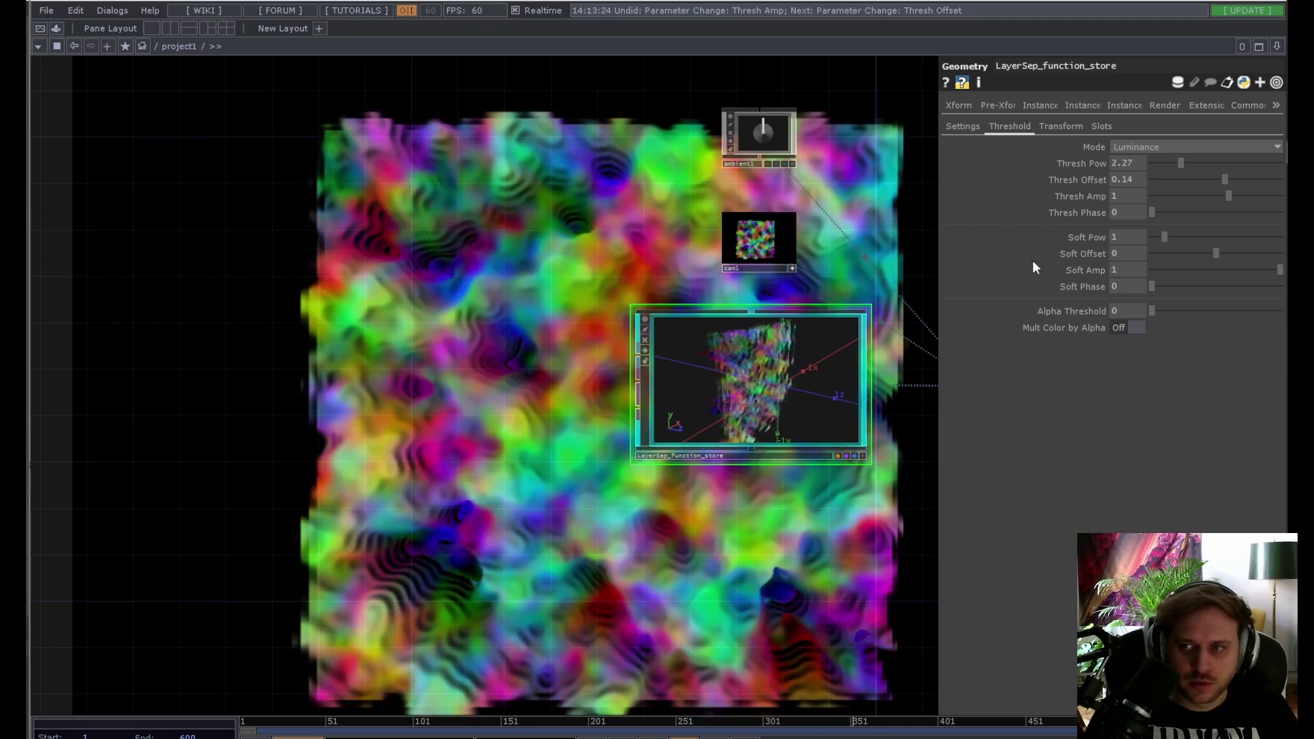
drag(1126, 270, 1057, 280)
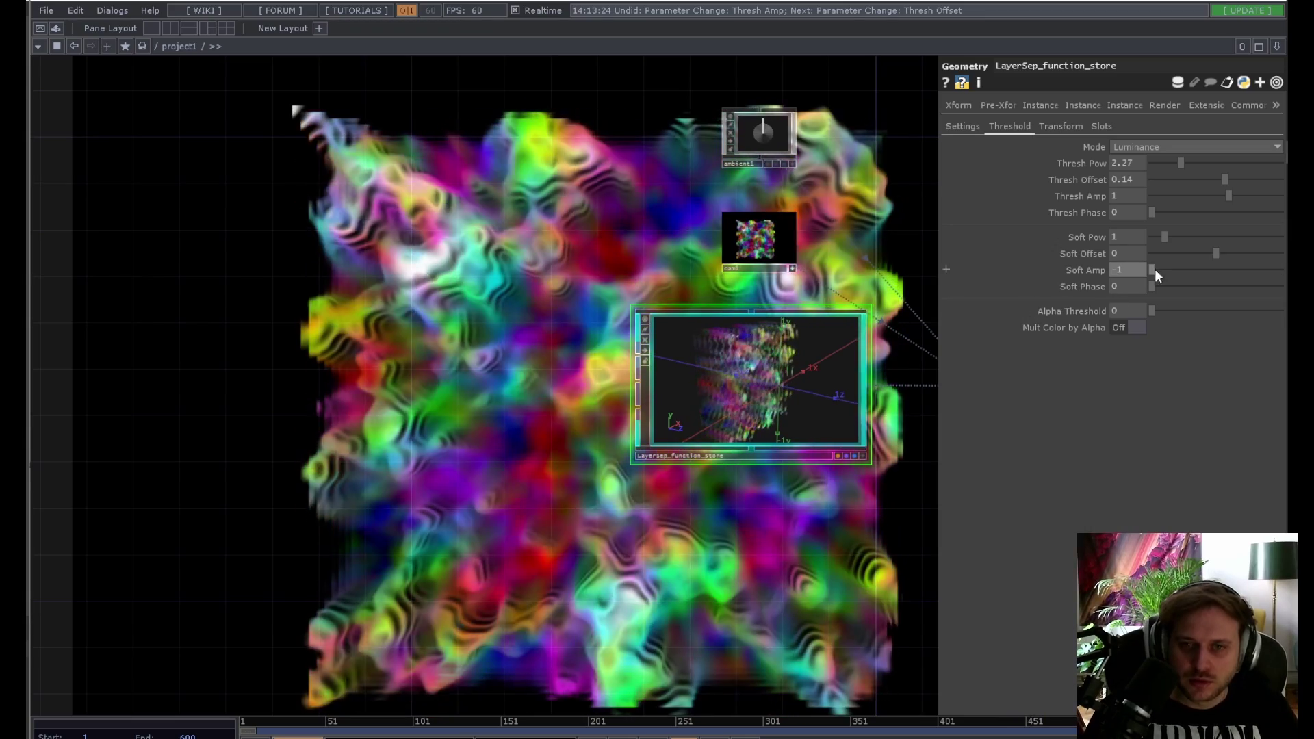
drag(1210, 254, 1190, 253)
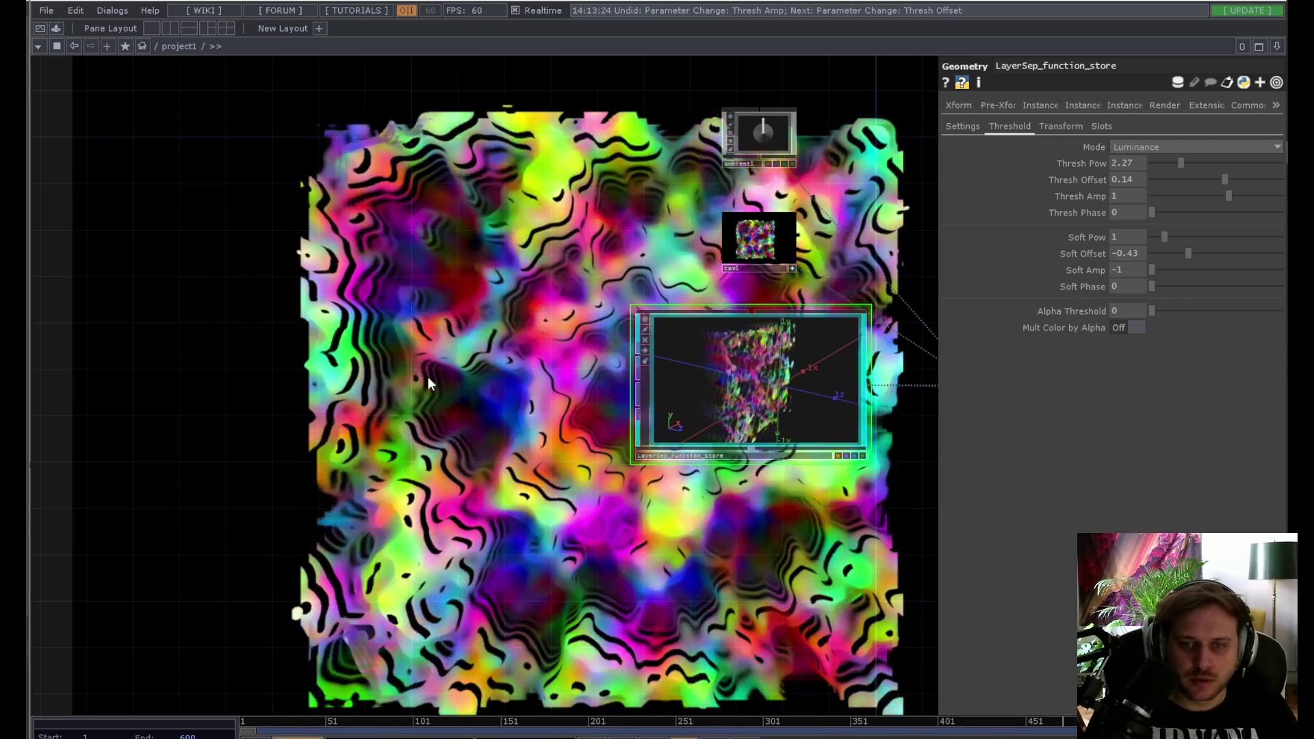
Step: Try Alpha Threshold and Mult Color by Alpha on LayerSep_function_store, returning them to 0 and Off
drag(428, 377, 487, 499)
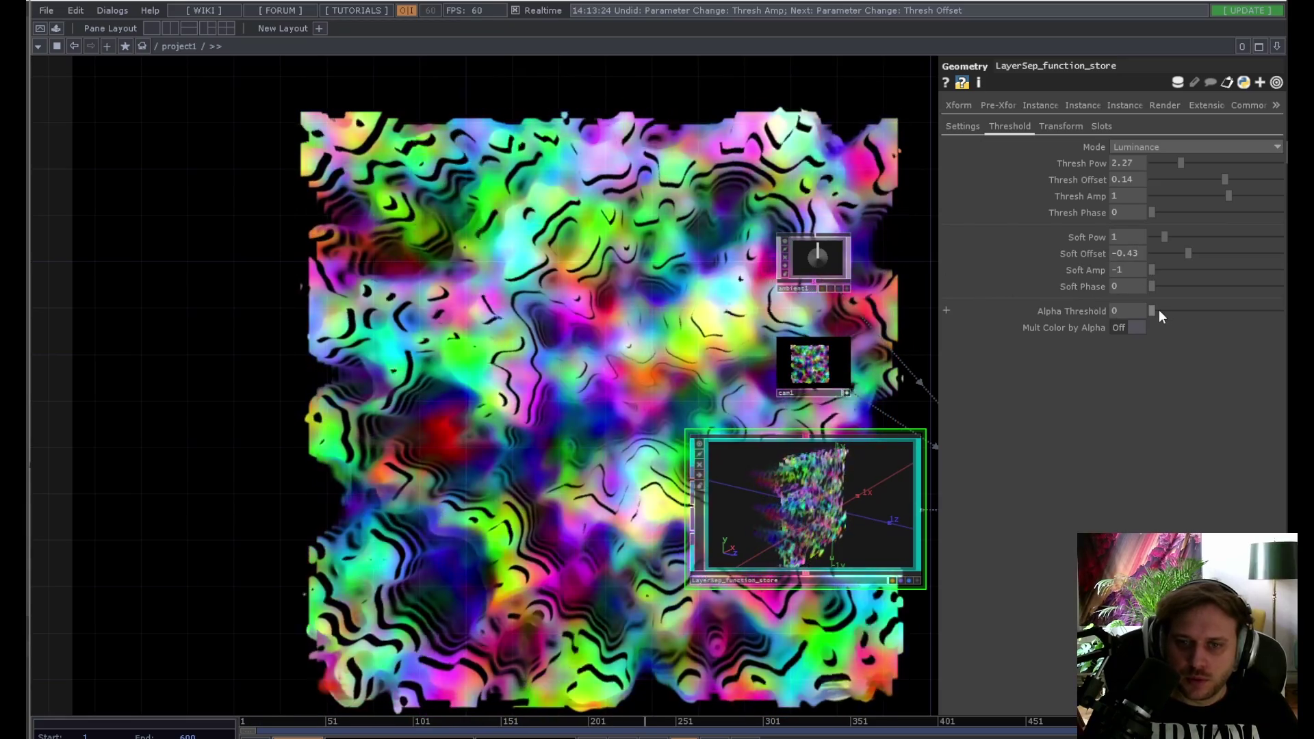
drag(1155, 311, 1121, 331)
click(1128, 330)
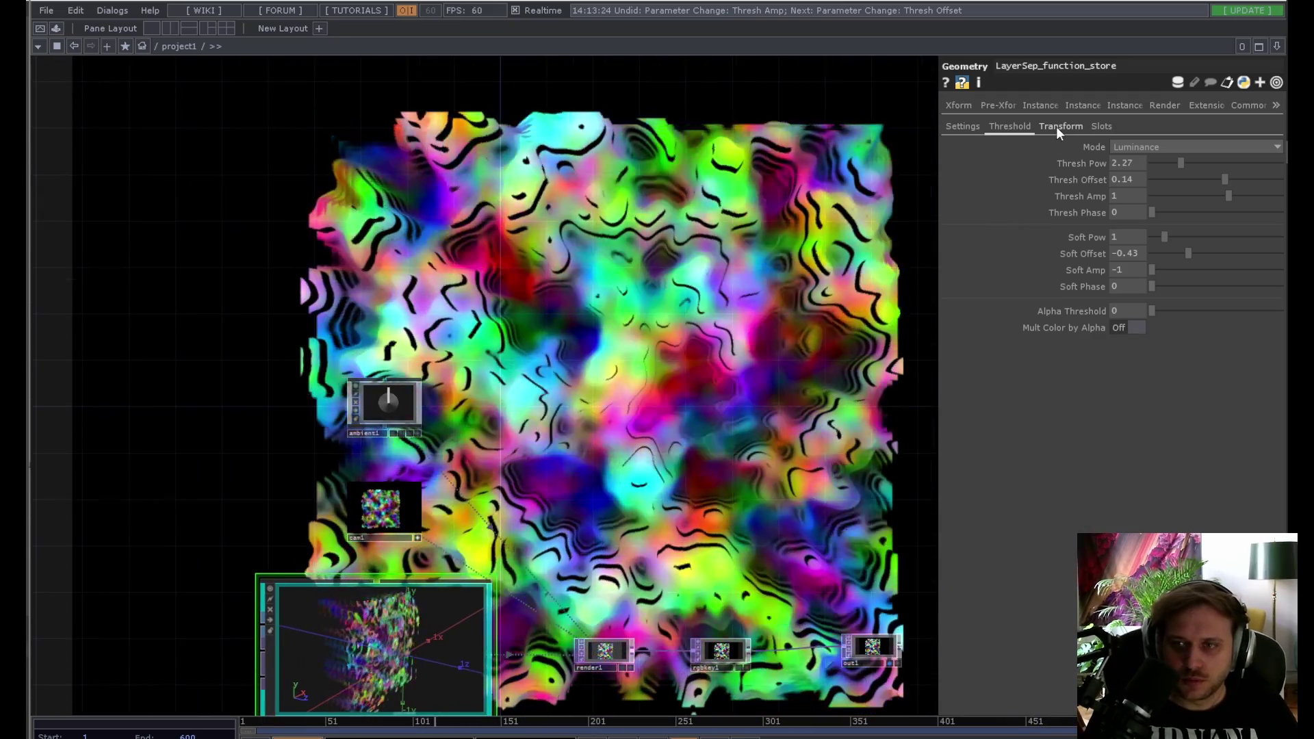
Step: Try other Tz Amplitude, Tz Offset and Scale Amplitude values on LayerSep_function_store and undo these changes
click(1060, 125)
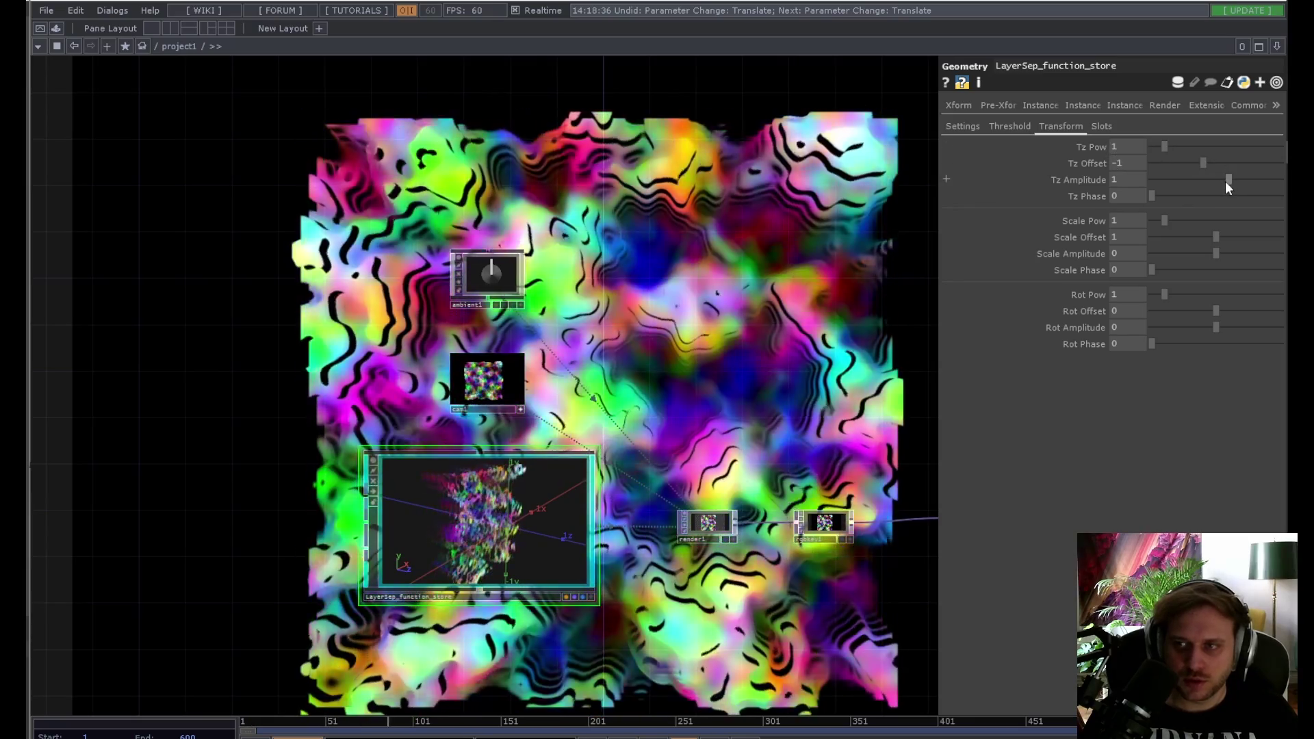
drag(1225, 181, 1246, 162)
key(ctrl+z)
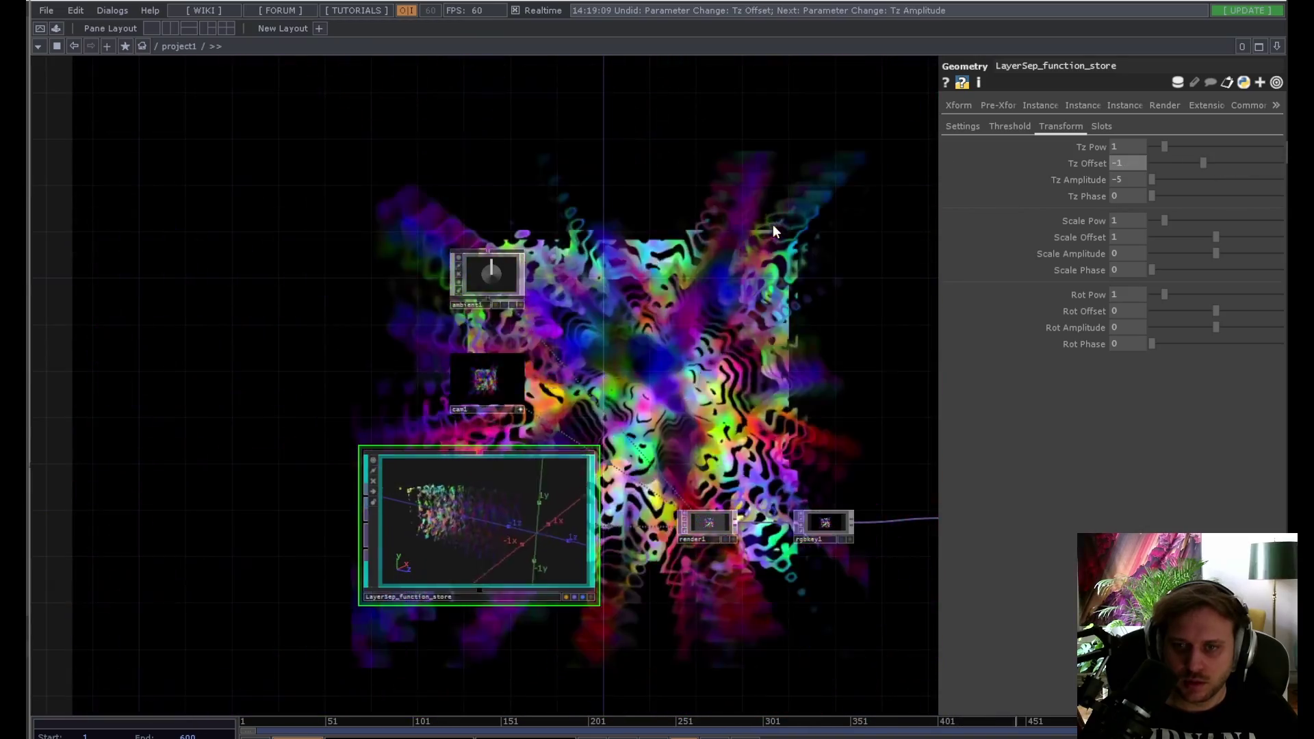
key(ctrl+z)
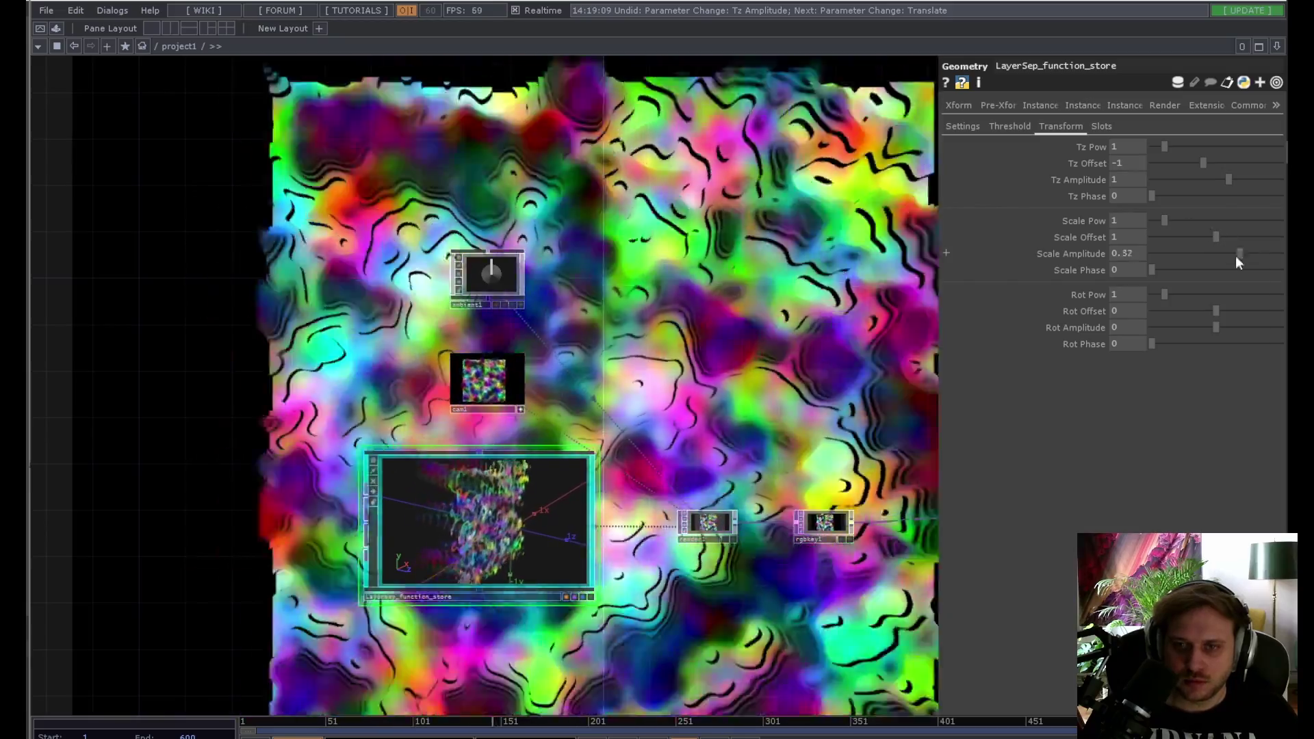
drag(1238, 260, 1278, 255)
key(ctrl+z)
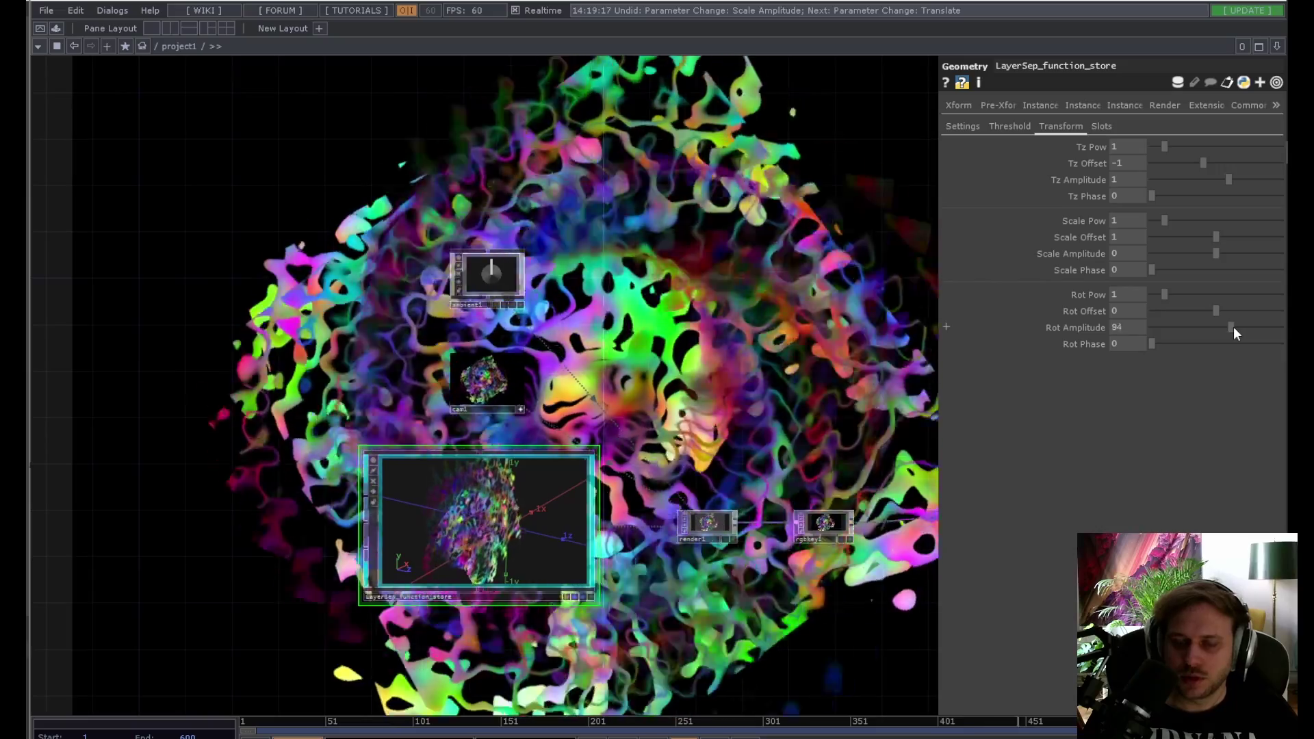
Step: Try 50 Layers with a Rot Amplitude of 63, and return Rot Amplitude to 0 and Layers to 10
click(961, 128)
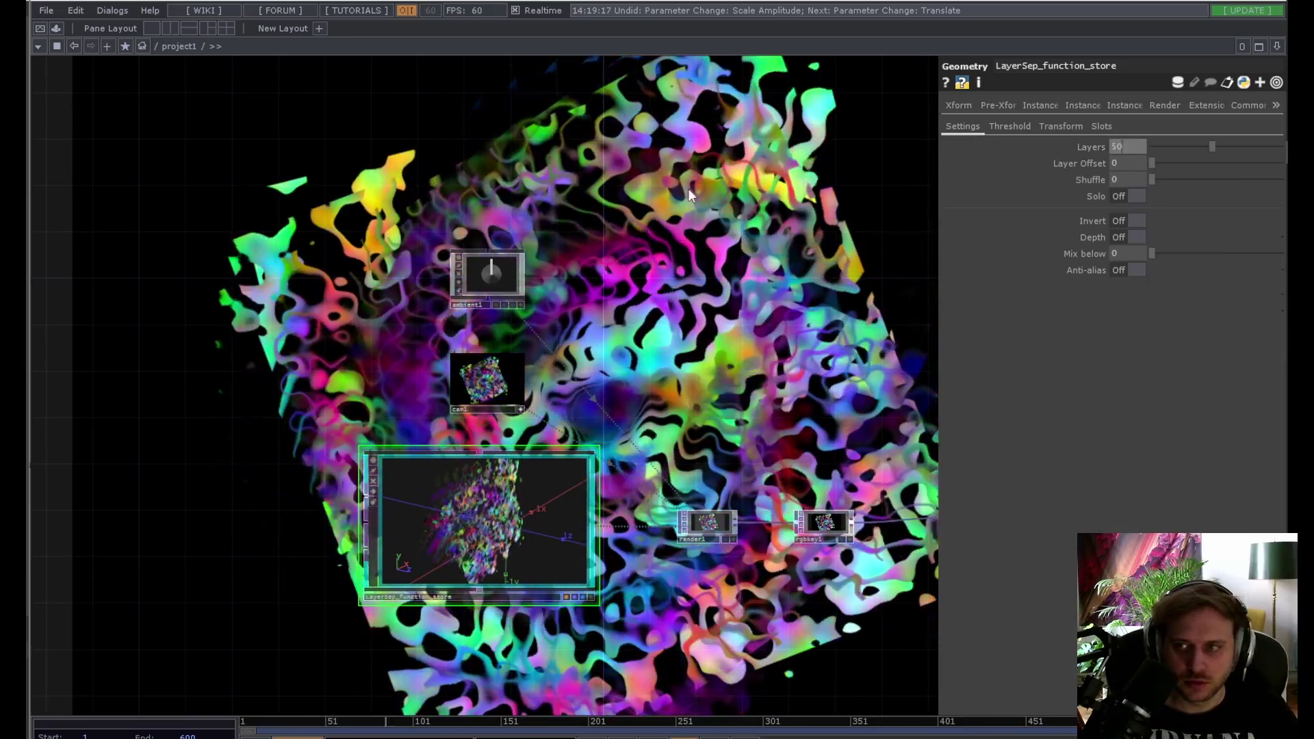
key(Return)
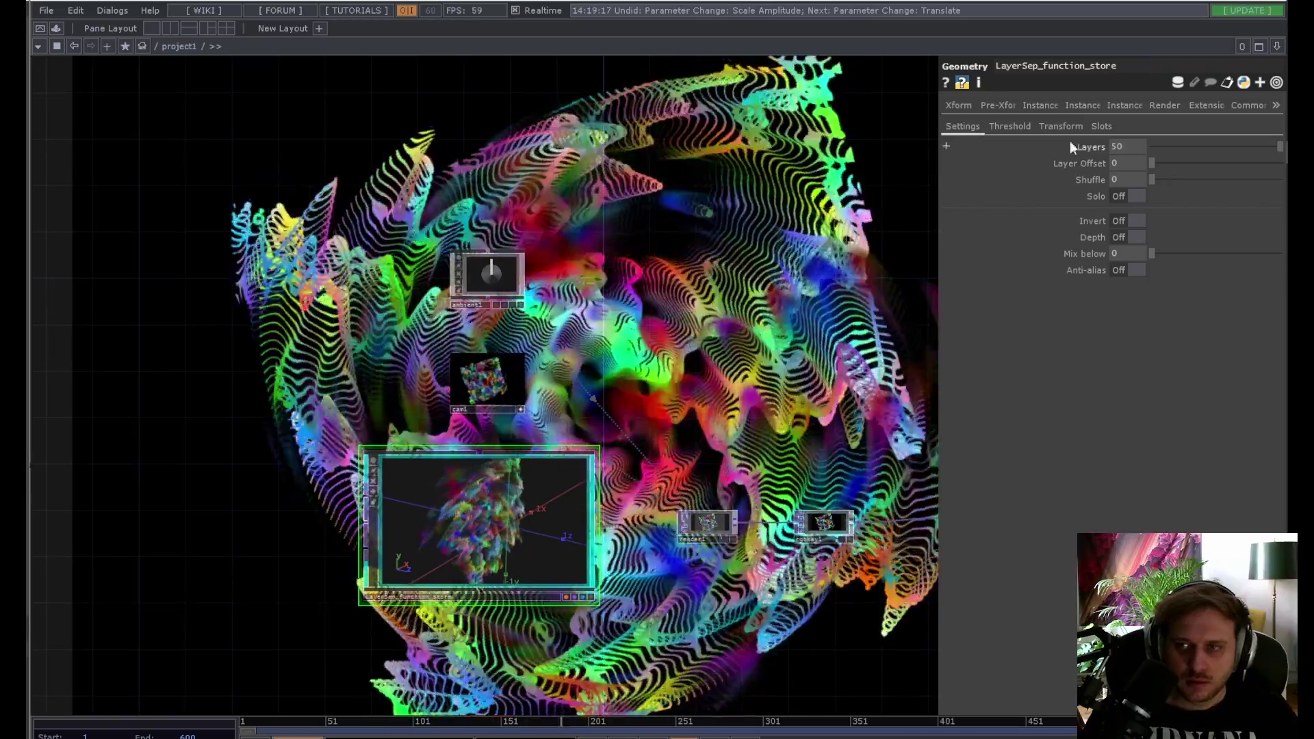
click(1062, 127)
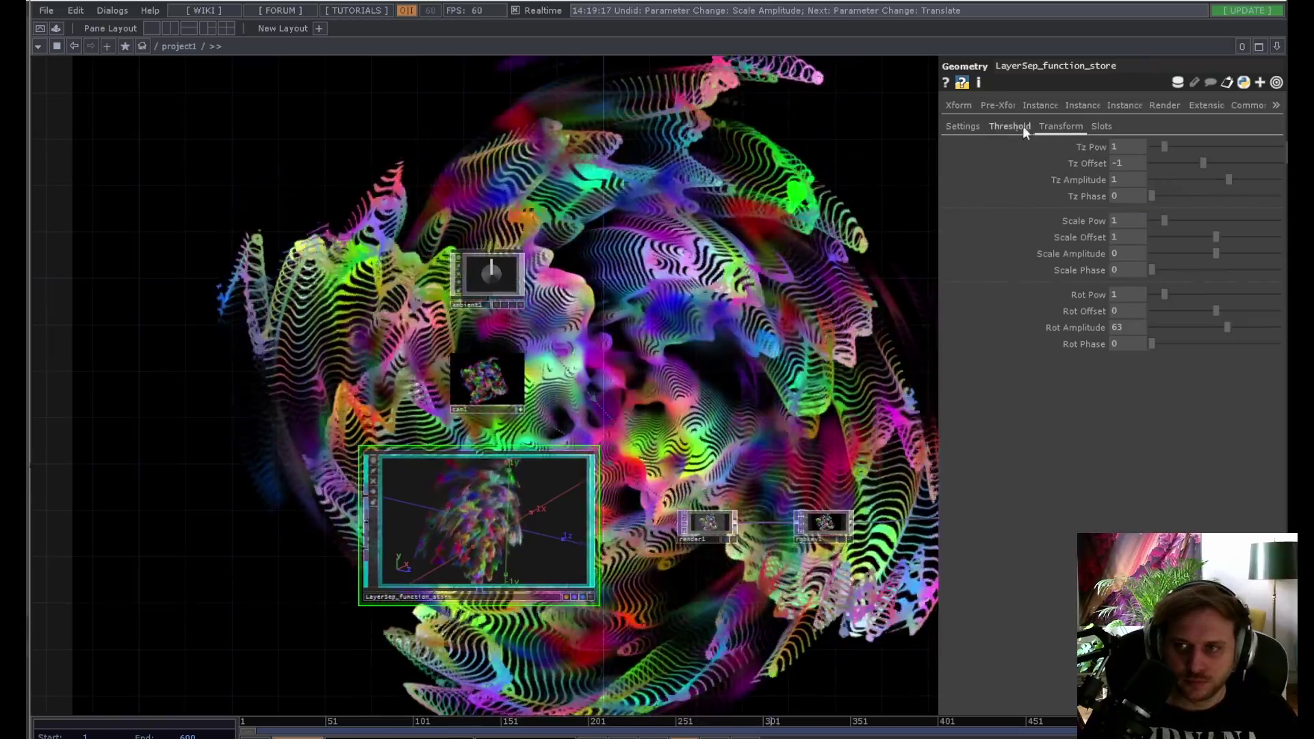
click(1123, 329)
text(0)
key(Return)
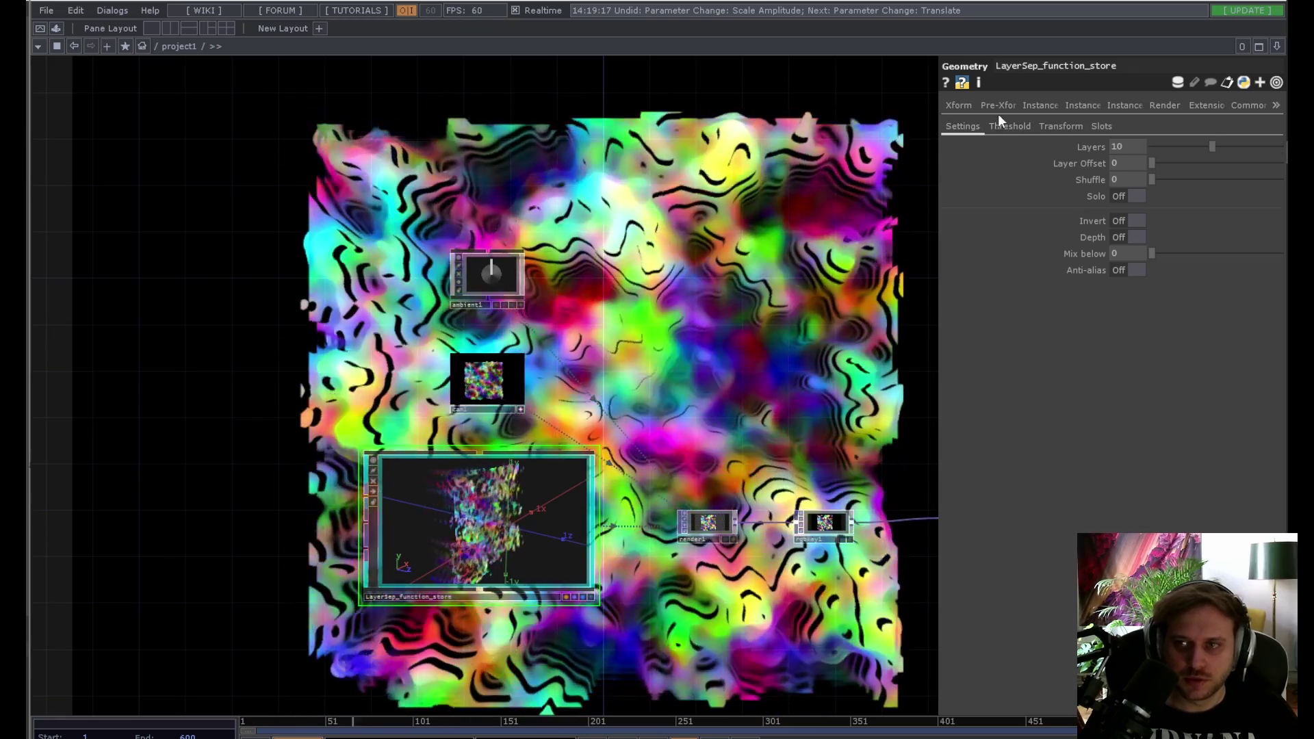
Step: Try shifting LayerSep_function_store along Z with its own Xform Translate and return the value to 0
click(961, 107)
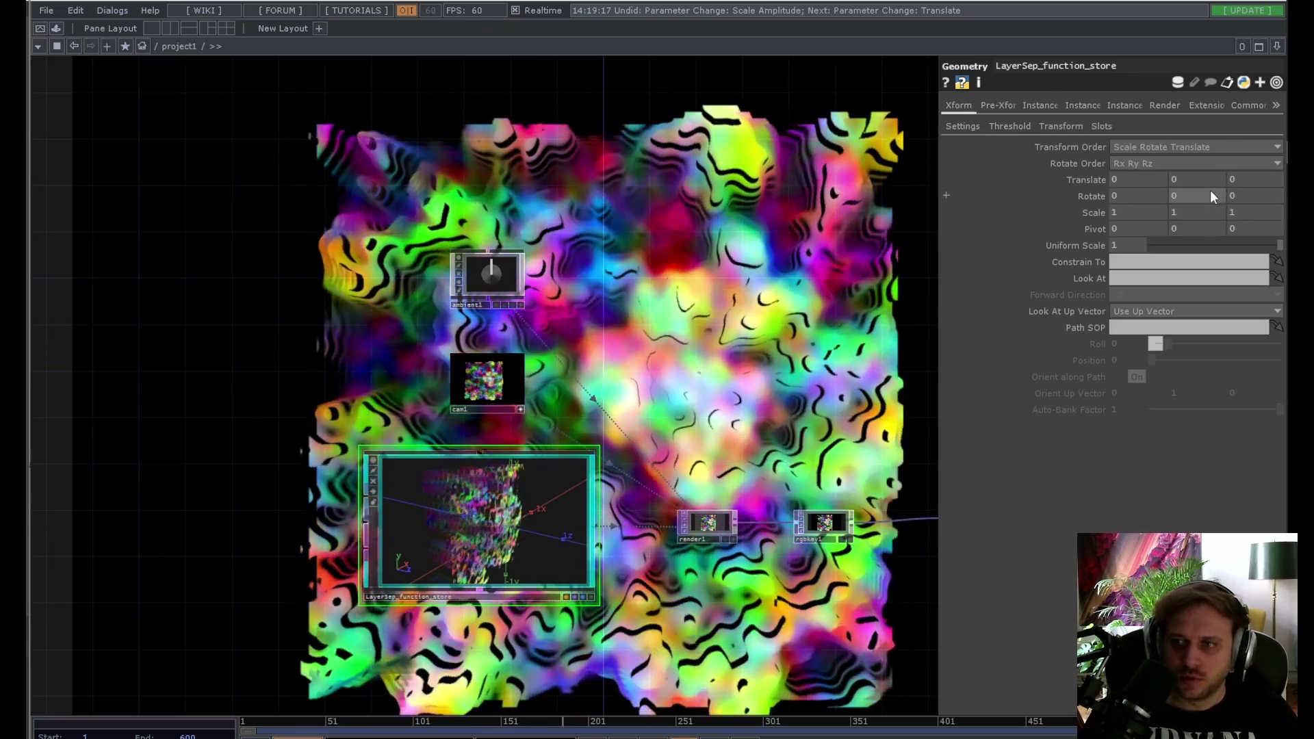
middle_drag(1206, 197, 1184, 180)
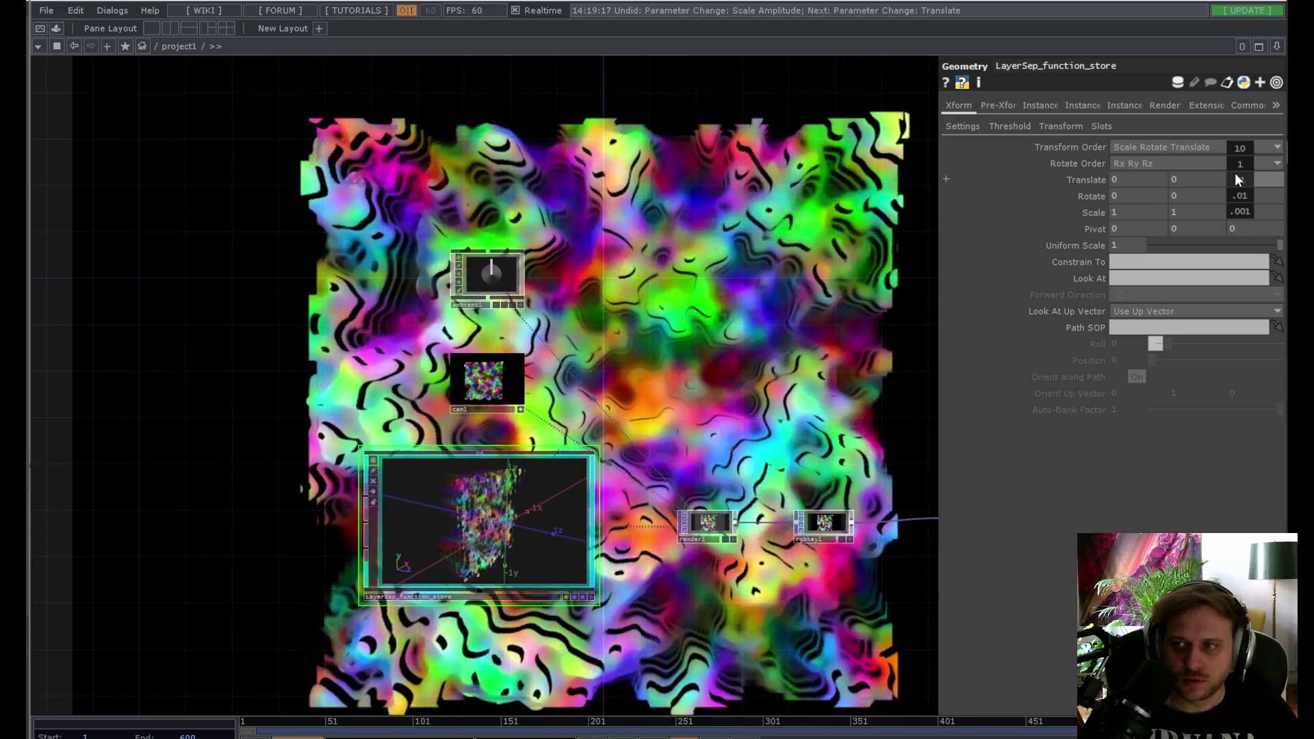
middle_drag(1238, 182, 1266, 163)
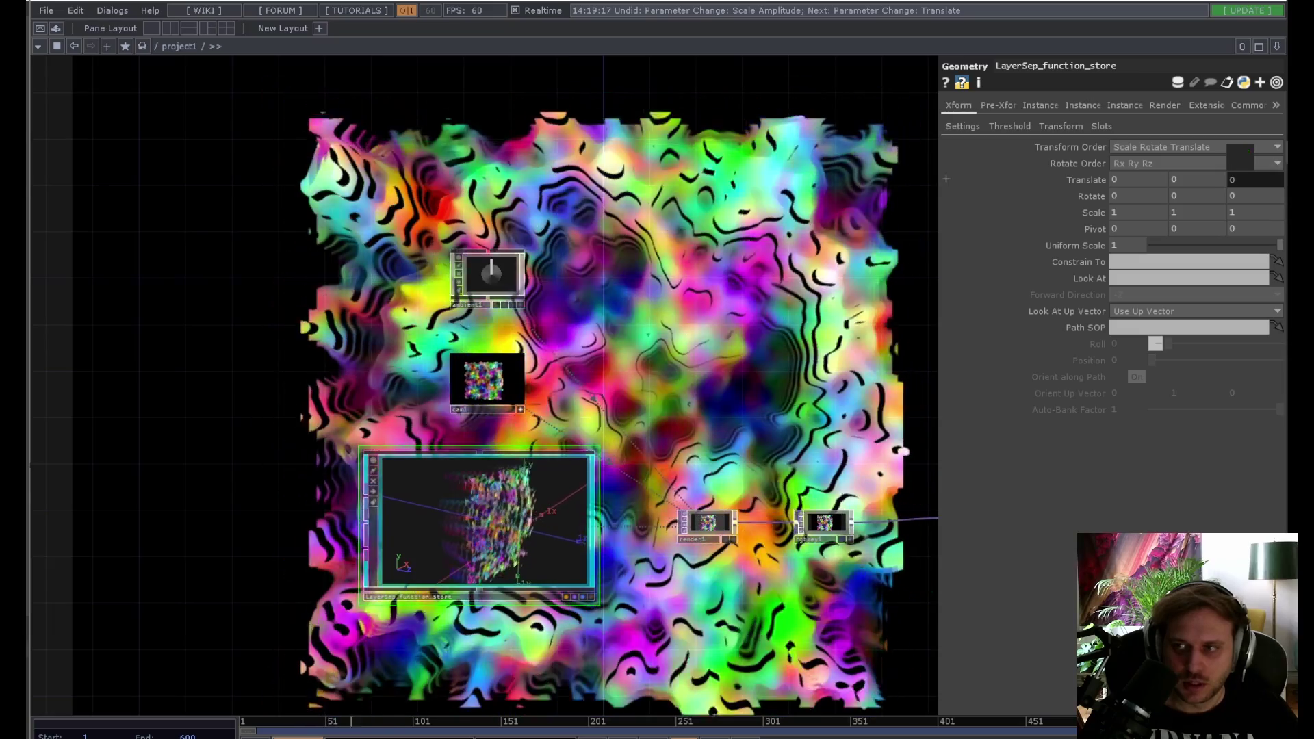
Step: Compare the component's Instance parameters with its custom Transform, Threshold and Settings parameters
click(1033, 107)
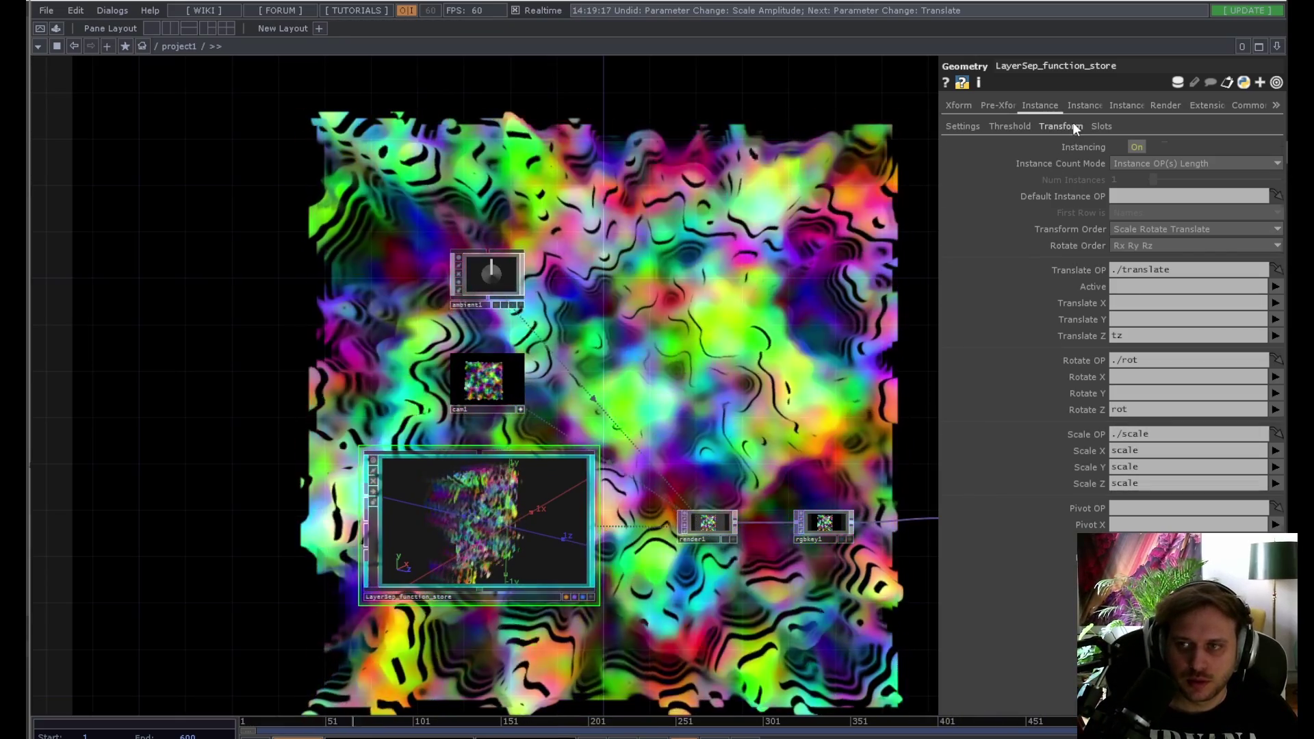
click(1069, 125)
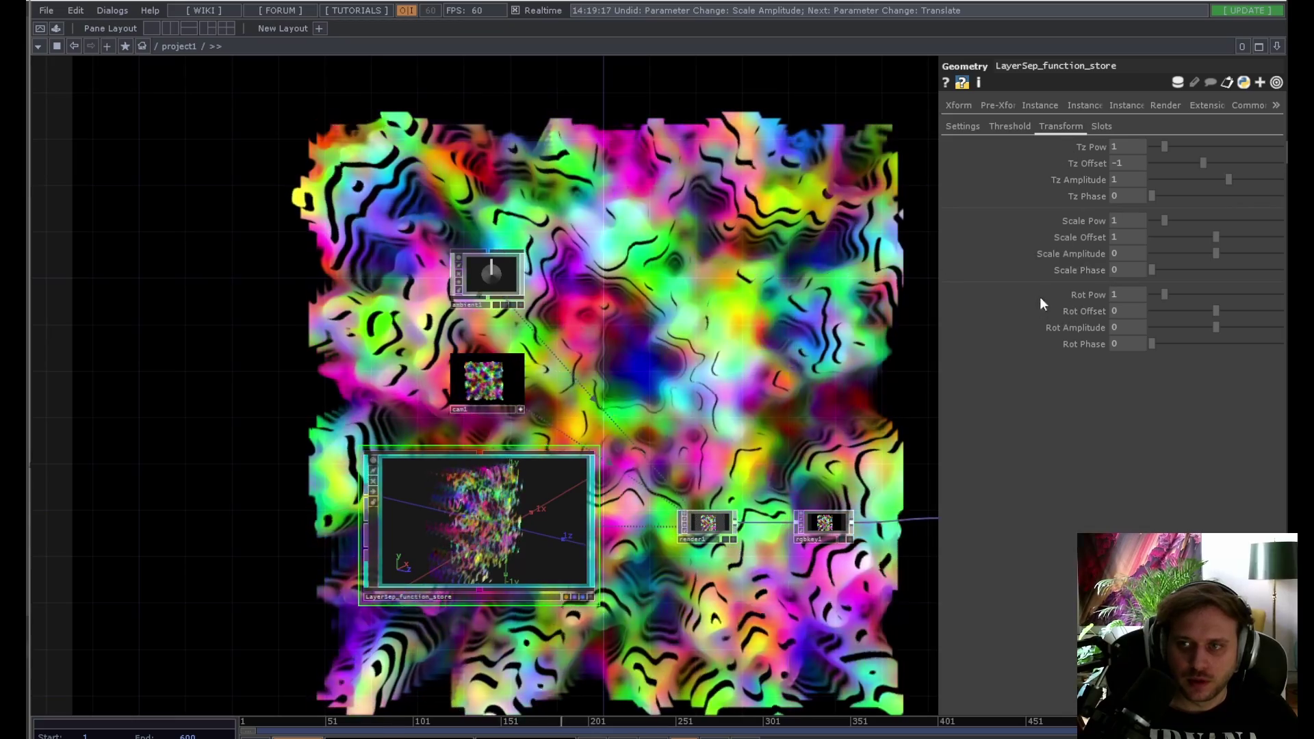
click(1018, 126)
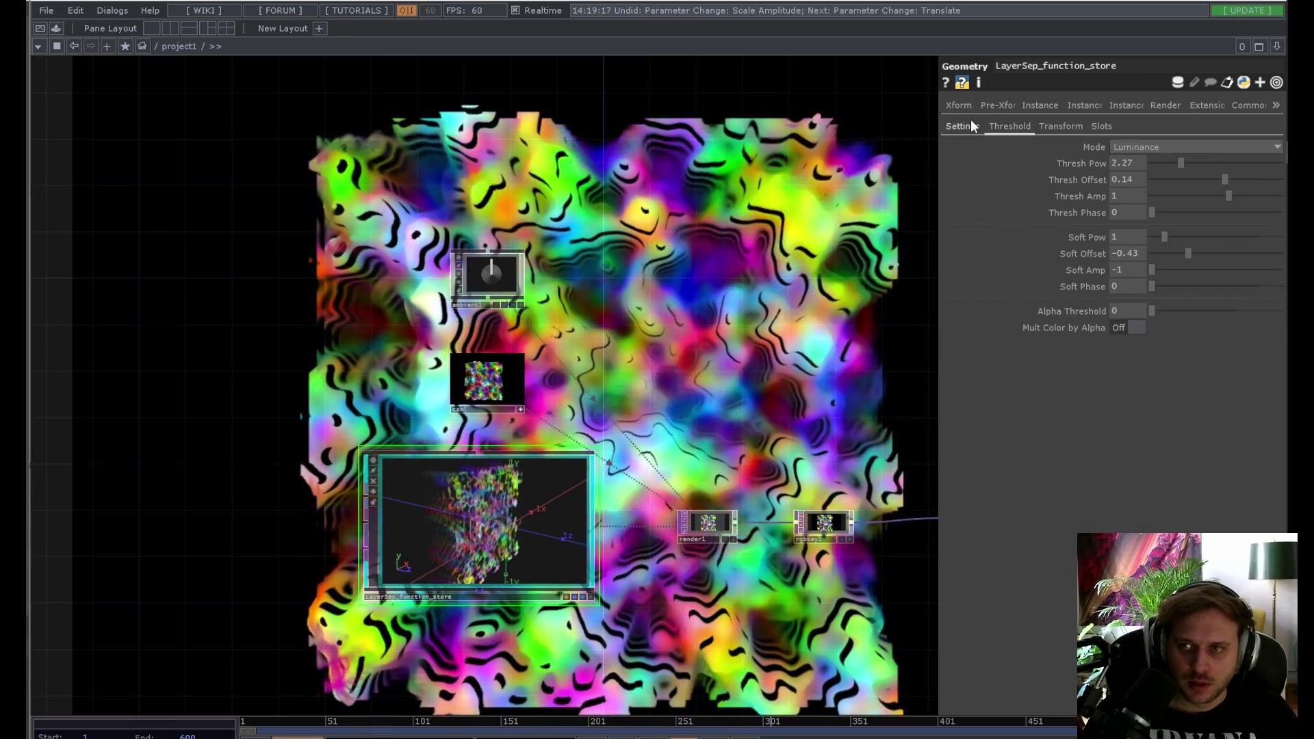
click(965, 125)
click(1039, 105)
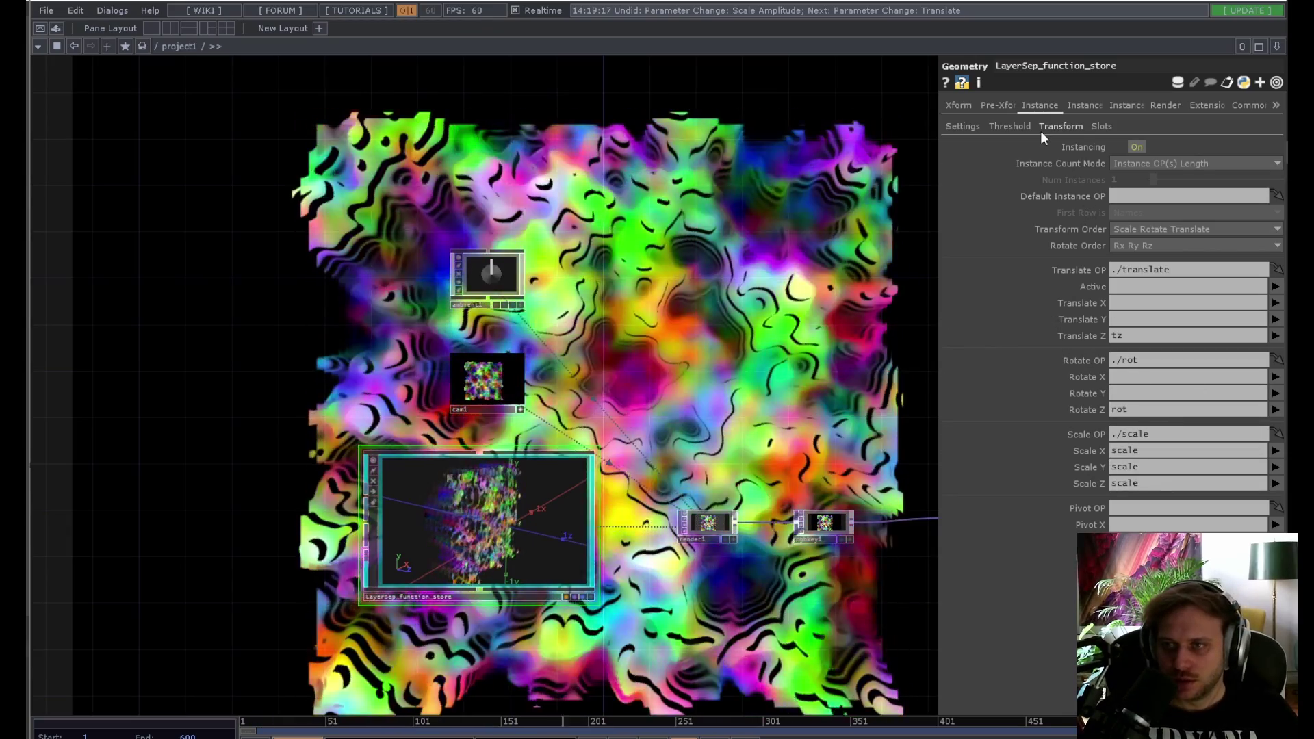
Step: Try a Tz Offset of -0.83 on LayerSep_function_store and set it back to -1
click(1040, 129)
drag(1203, 163, 1202, 163)
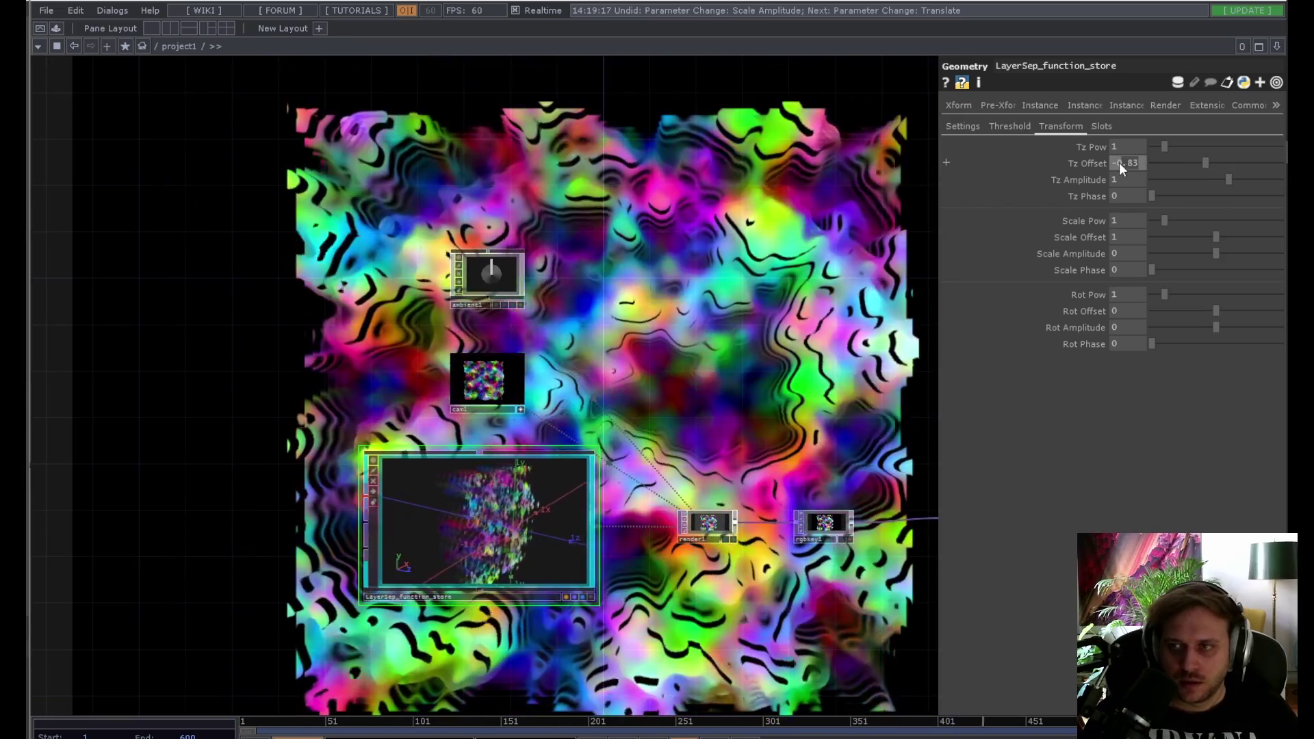
drag(1119, 162, 1117, 162)
text(1)
key(Return)
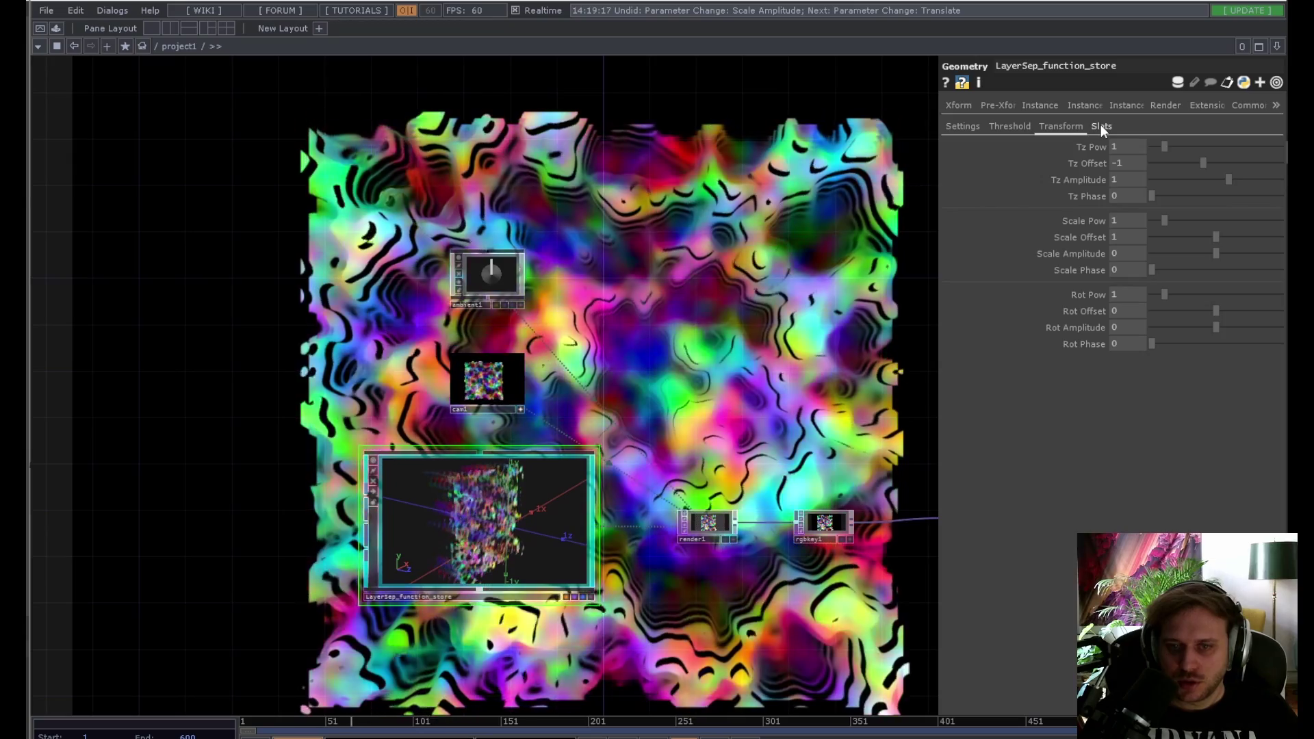
Step: Add a slot to LayerSep_function_store through its Slots parameters and bring the component's inputs into view
click(1100, 126)
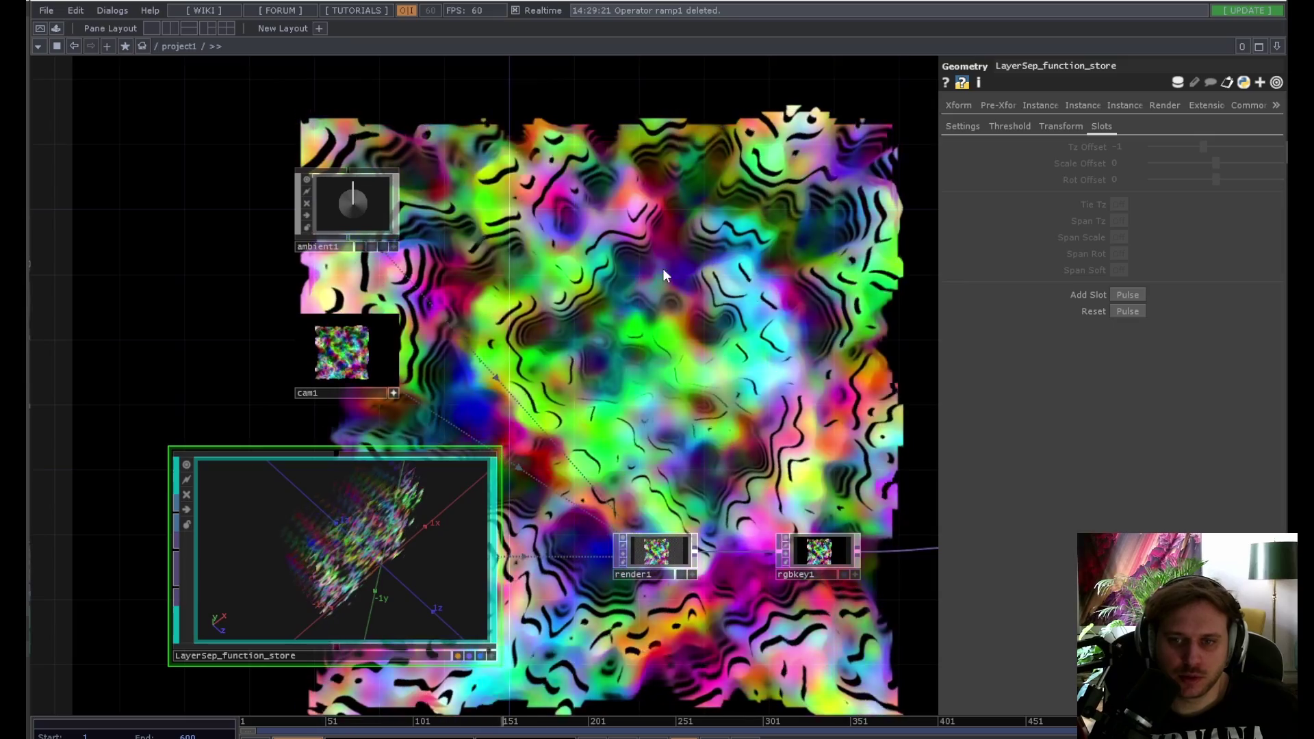
drag(659, 271, 644, 313)
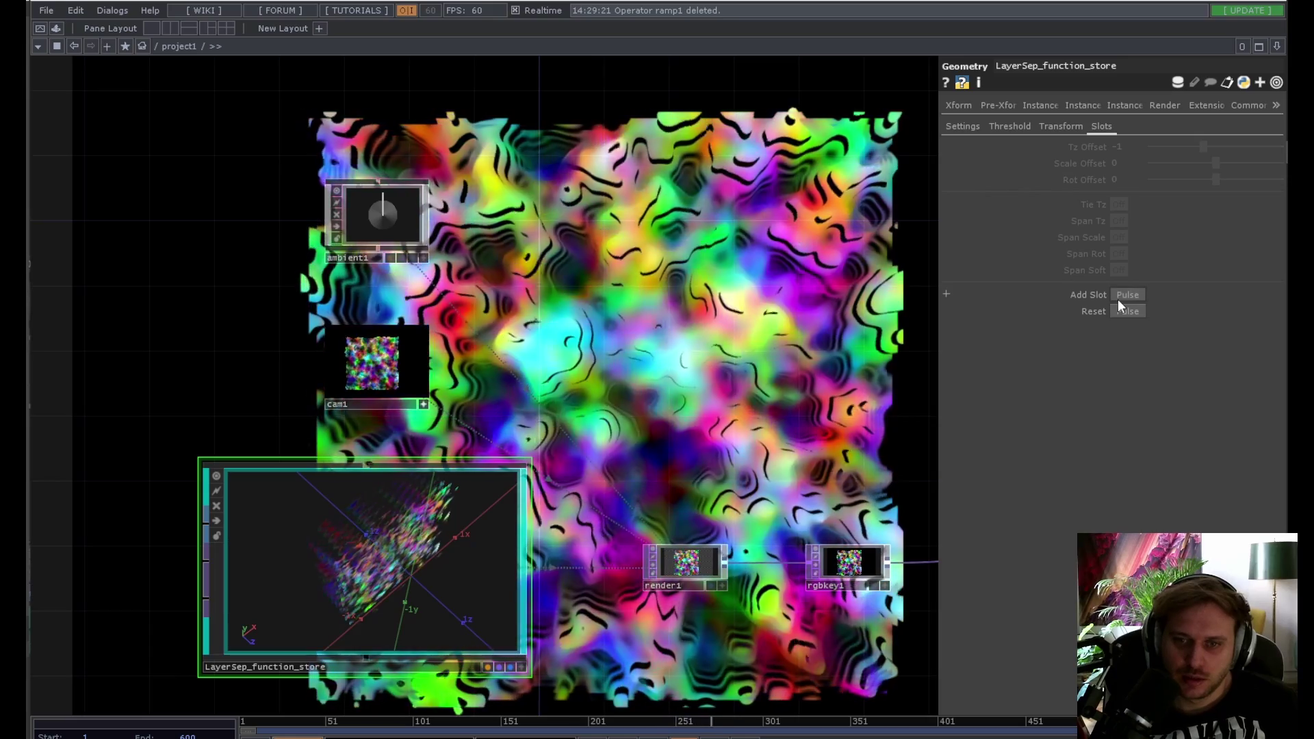
click(1119, 299)
drag(668, 315, 810, 269)
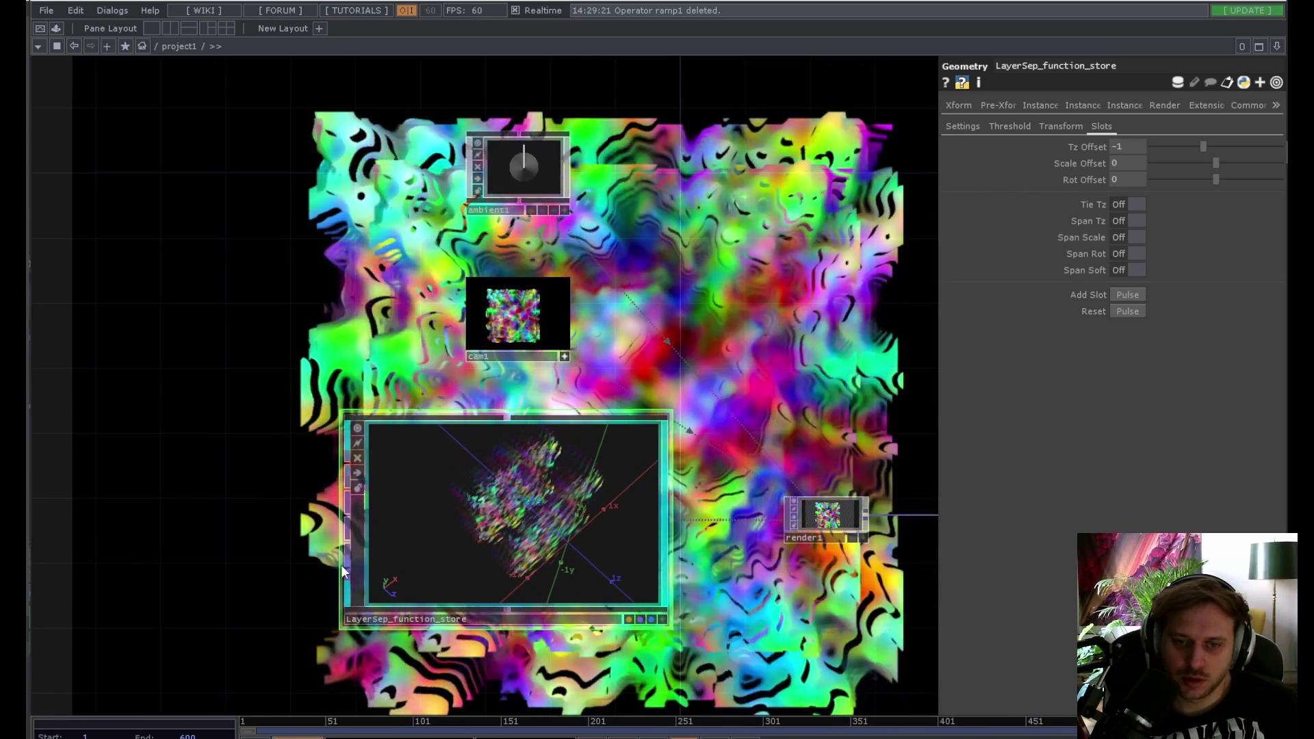
Step: Add a Ramp TOP feeding one of LayerSep_function_store's slot inputs and place it beside the component
right_click(345, 544)
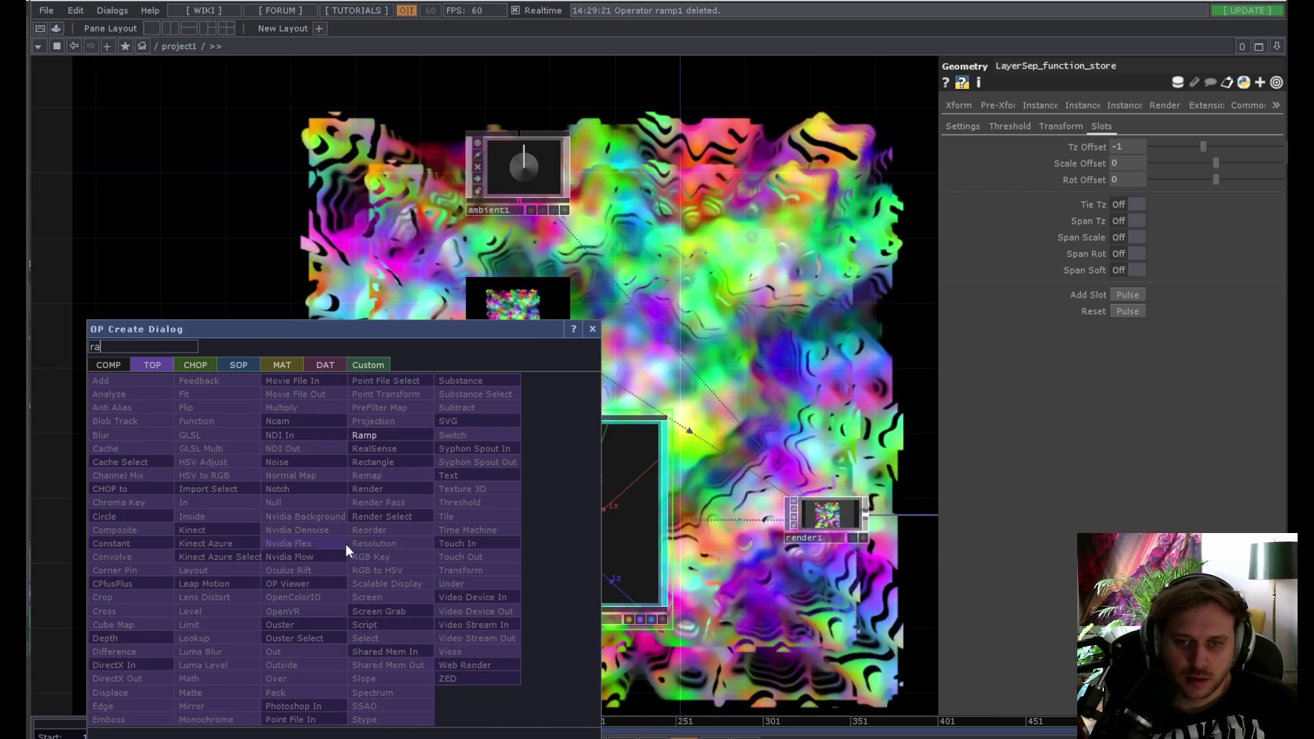
click(393, 438)
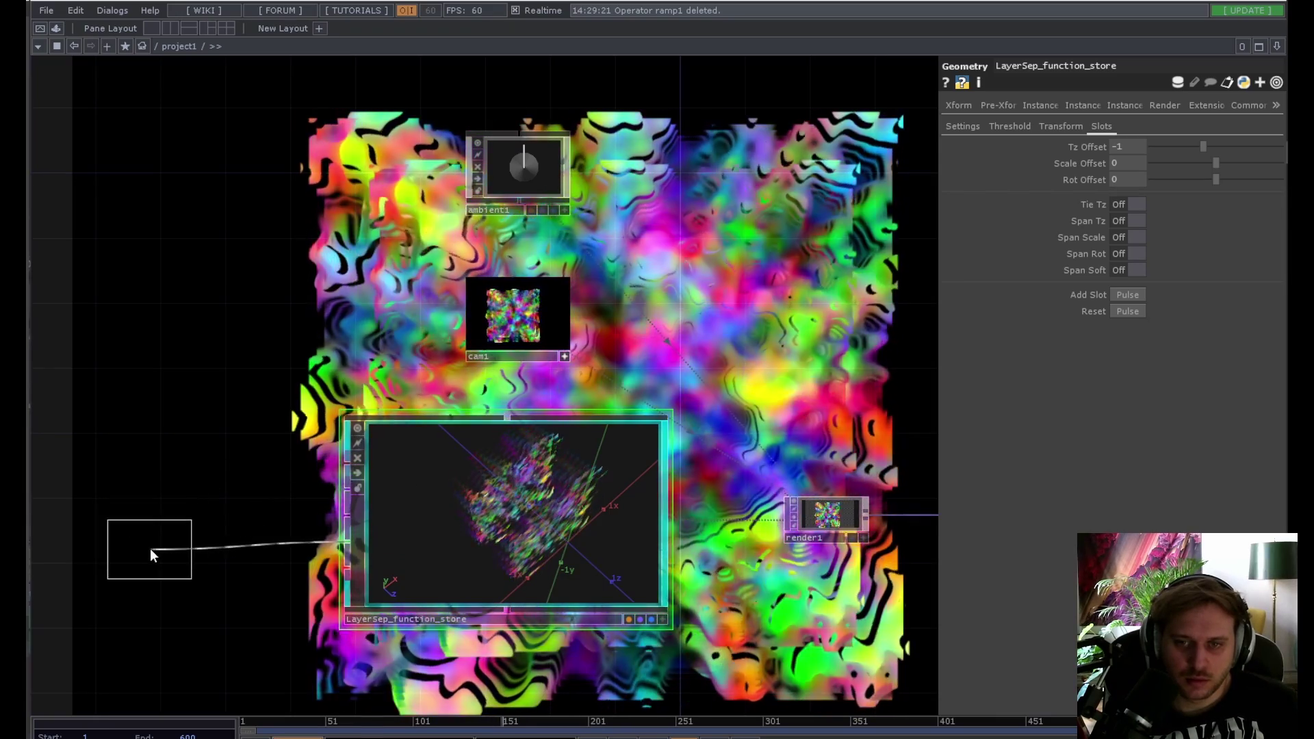
click(148, 548)
drag(284, 600, 462, 631)
Step: Set the Alpha Threshold of LayerSep_function_store to 0.5 in its Threshold parameters
click(714, 560)
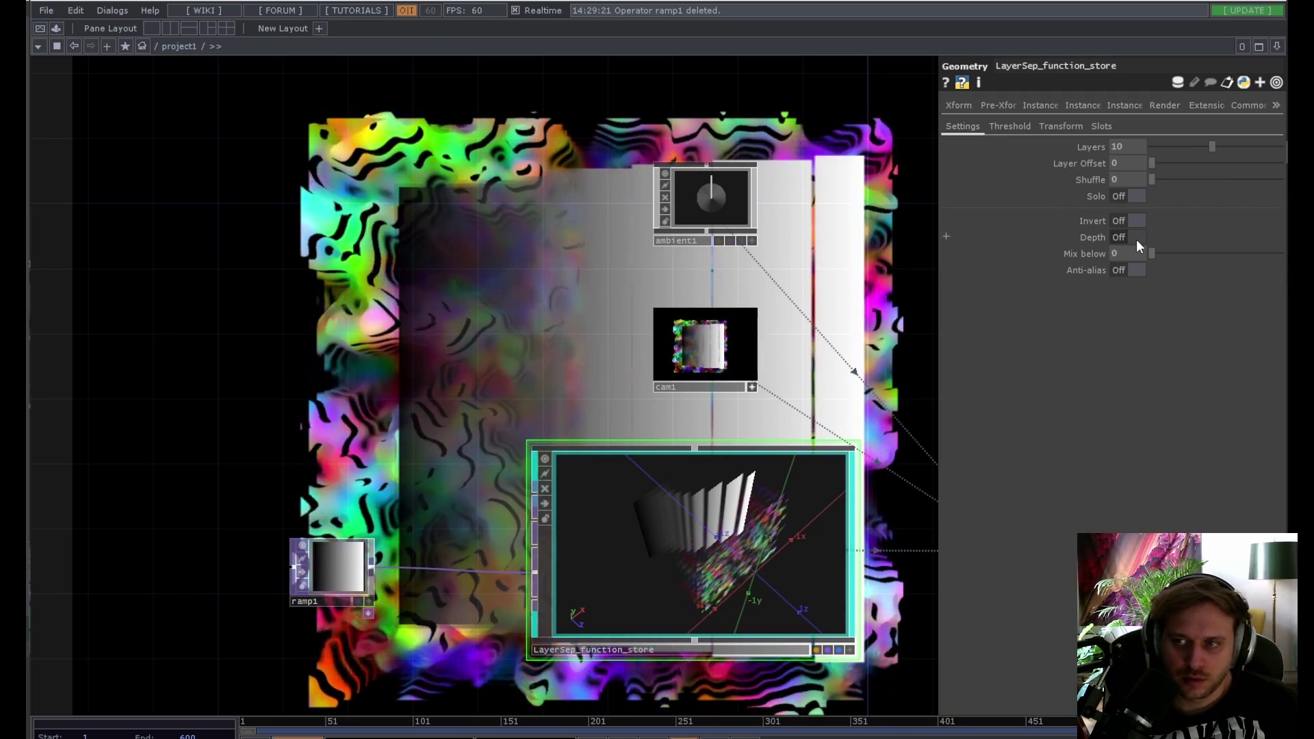
click(1020, 126)
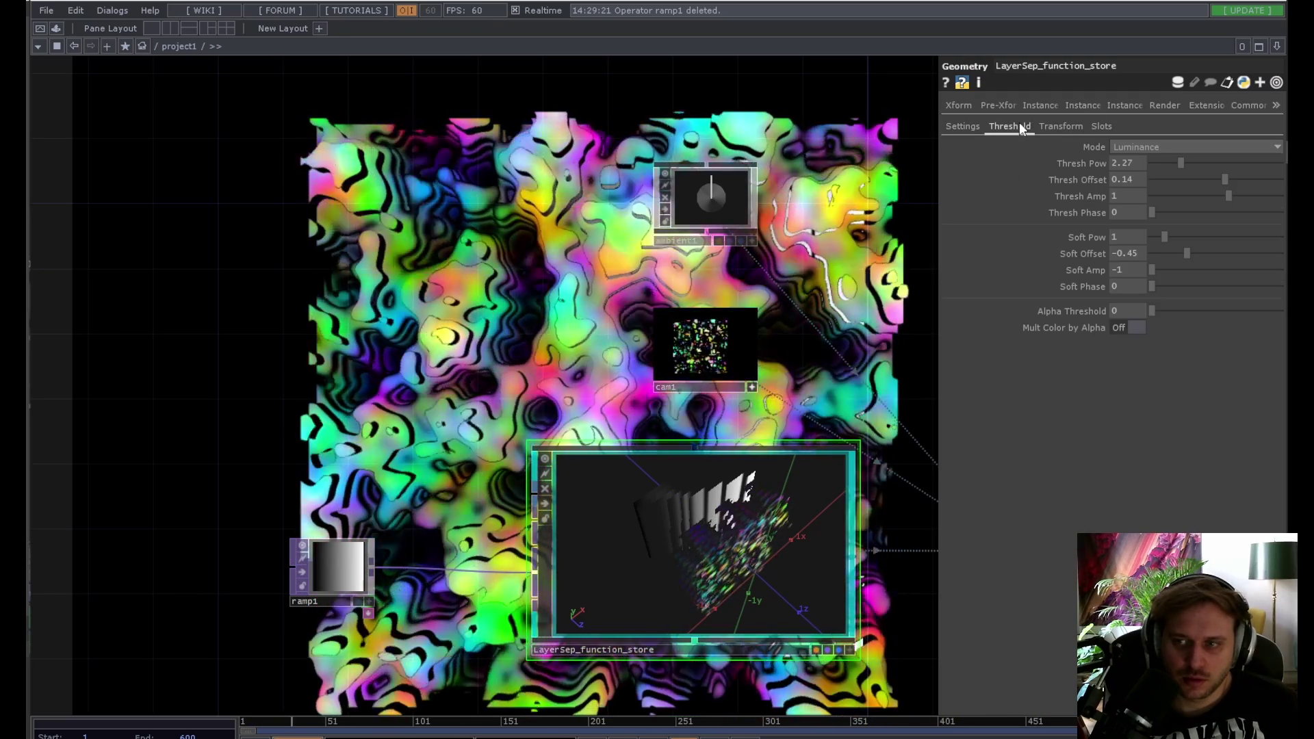
drag(1152, 311, 1216, 315)
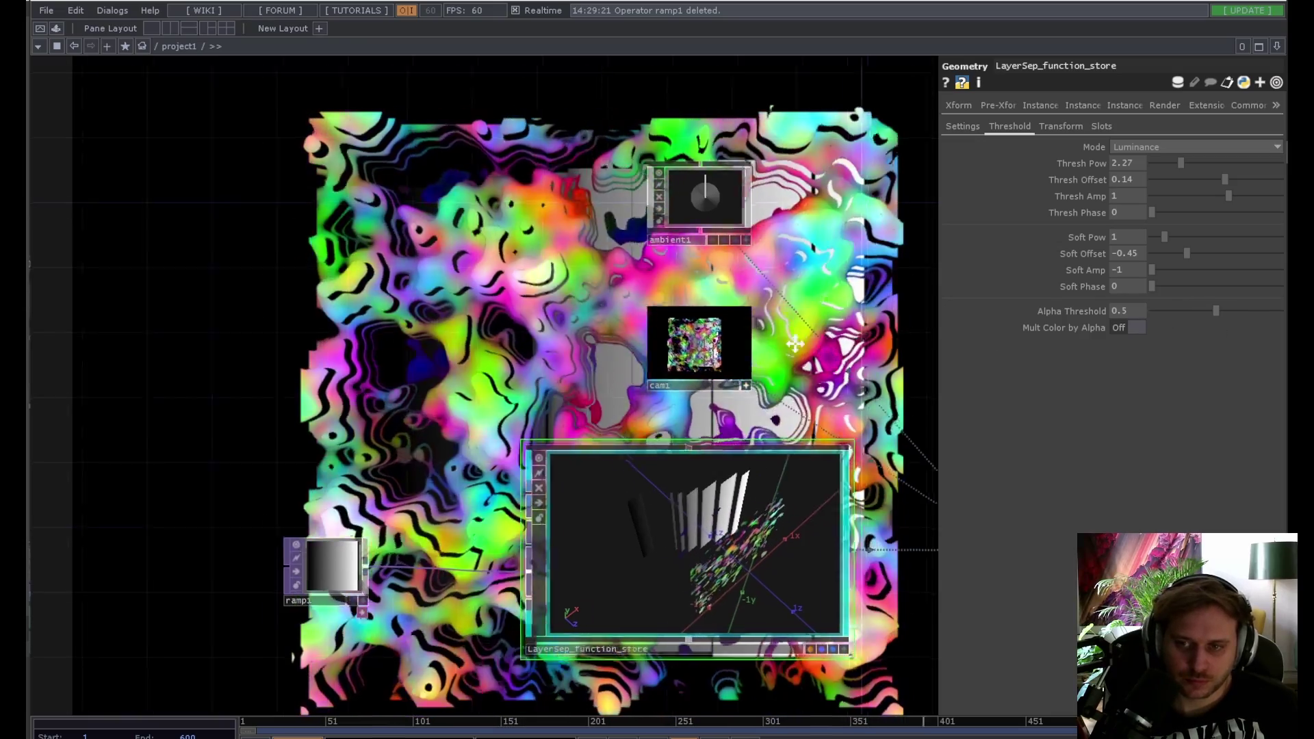
Step: Set the slot Tz Offset of LayerSep_function_store to -2.33 and add another slot
drag(794, 343, 577, 301)
click(1102, 127)
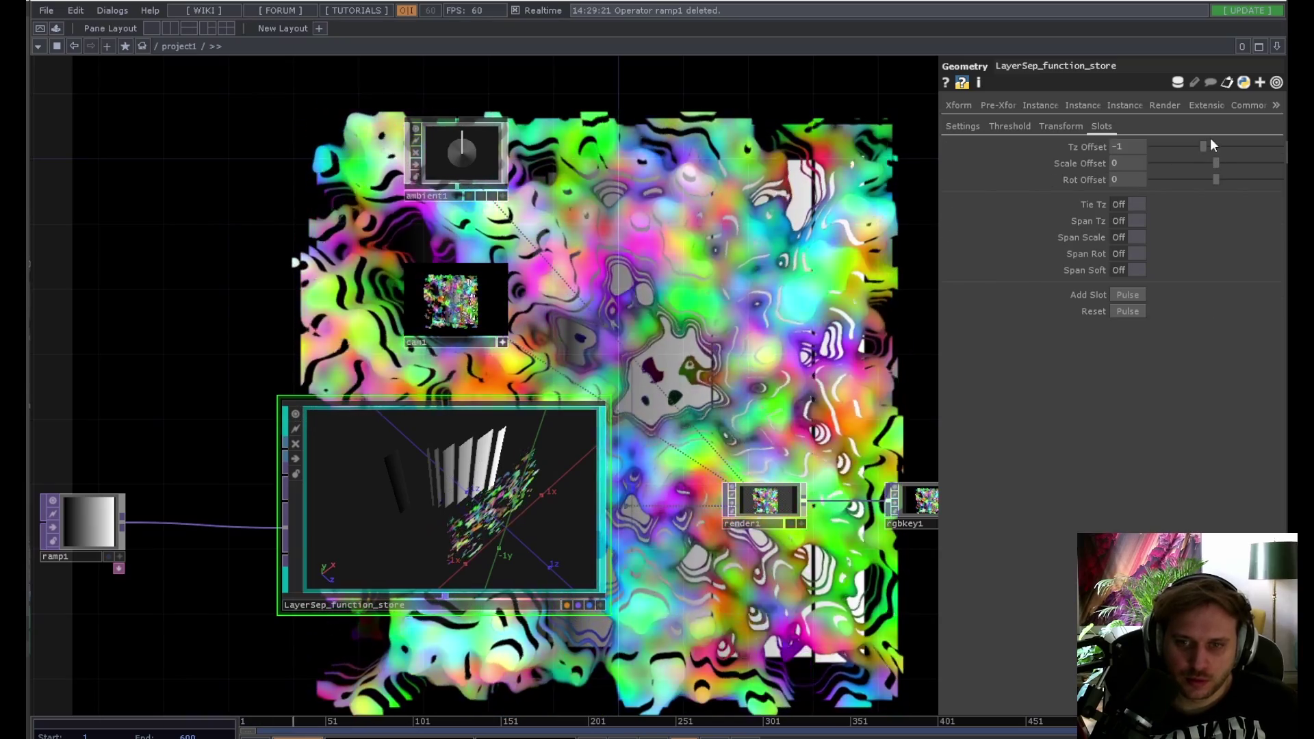
drag(1210, 145, 1186, 157)
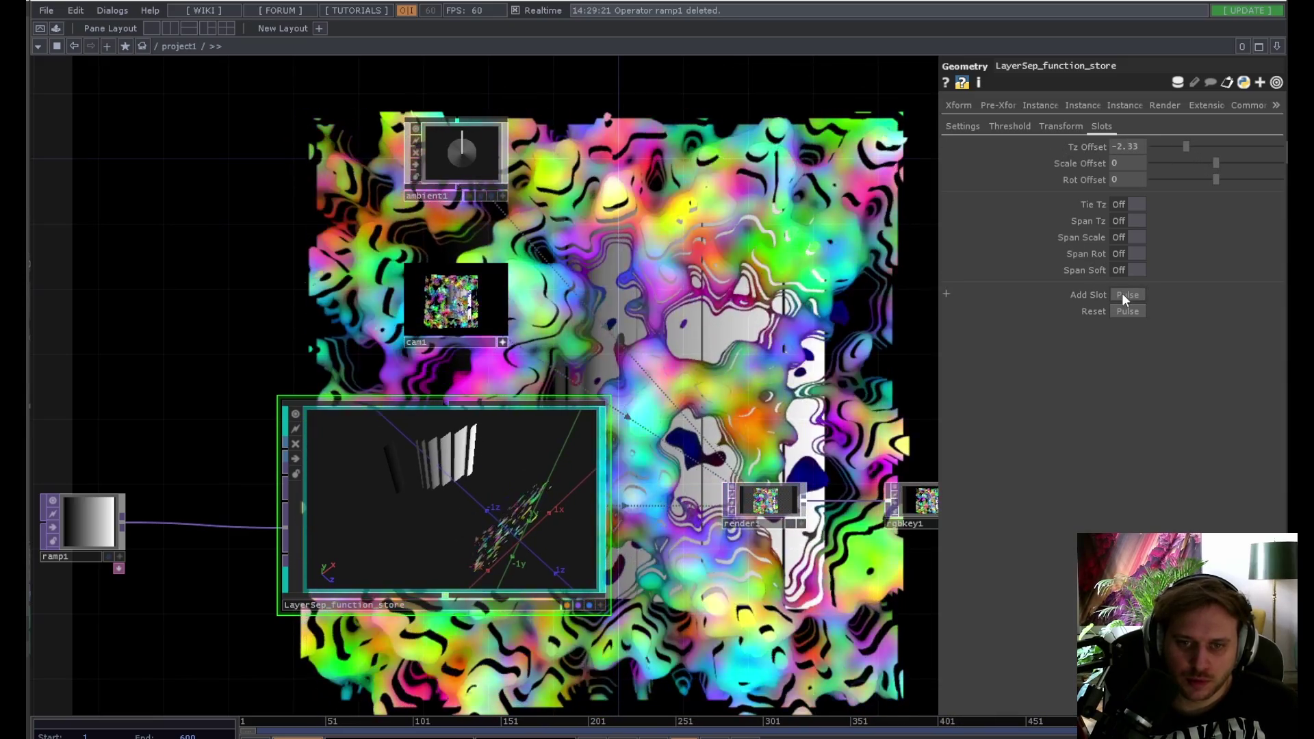
click(1124, 295)
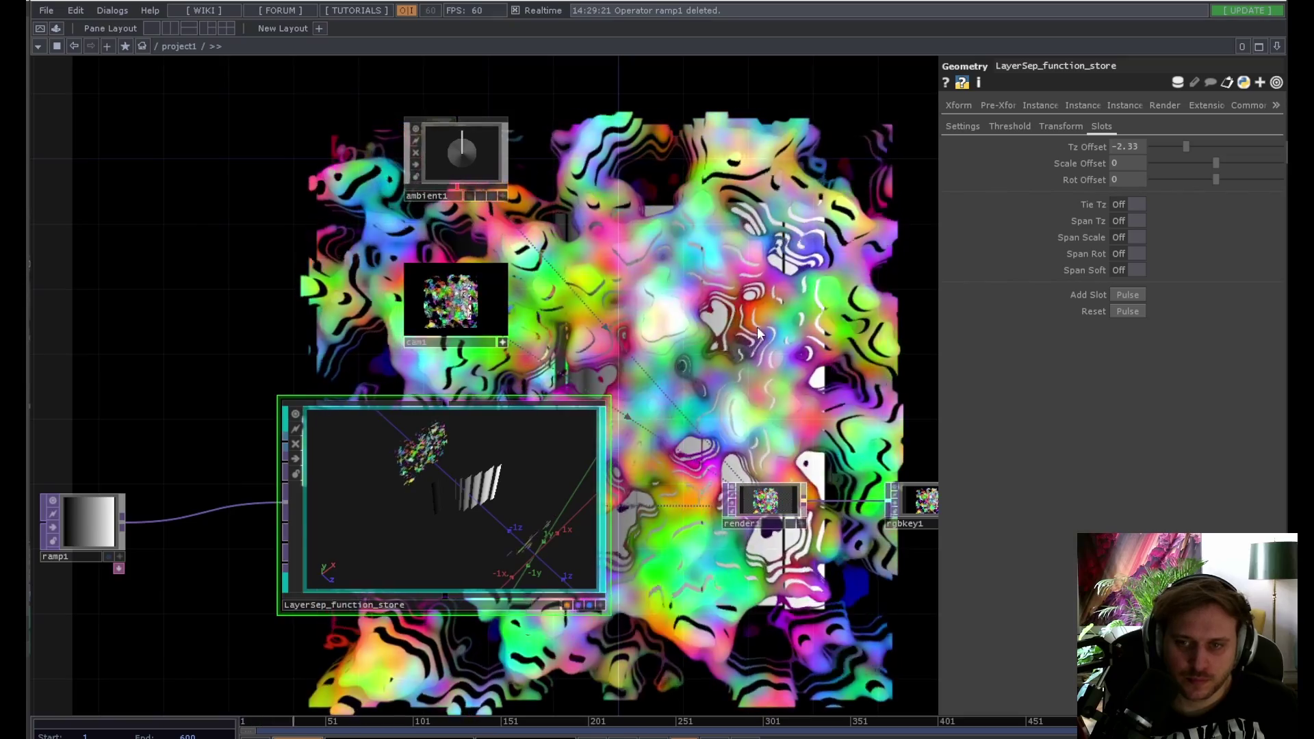
Step: Try slot offsets on LayerSep_function_store: Tz Offset -1.74, Scale Offset -0.28 and Rot Offset -4
drag(758, 334, 795, 269)
mouse_move(1186, 147)
mouse_down()
mouse_move(1209, 148)
mouse_move(1161, 138)
mouse_move(1239, 163)
mouse_move(1199, 162)
mouse_up()
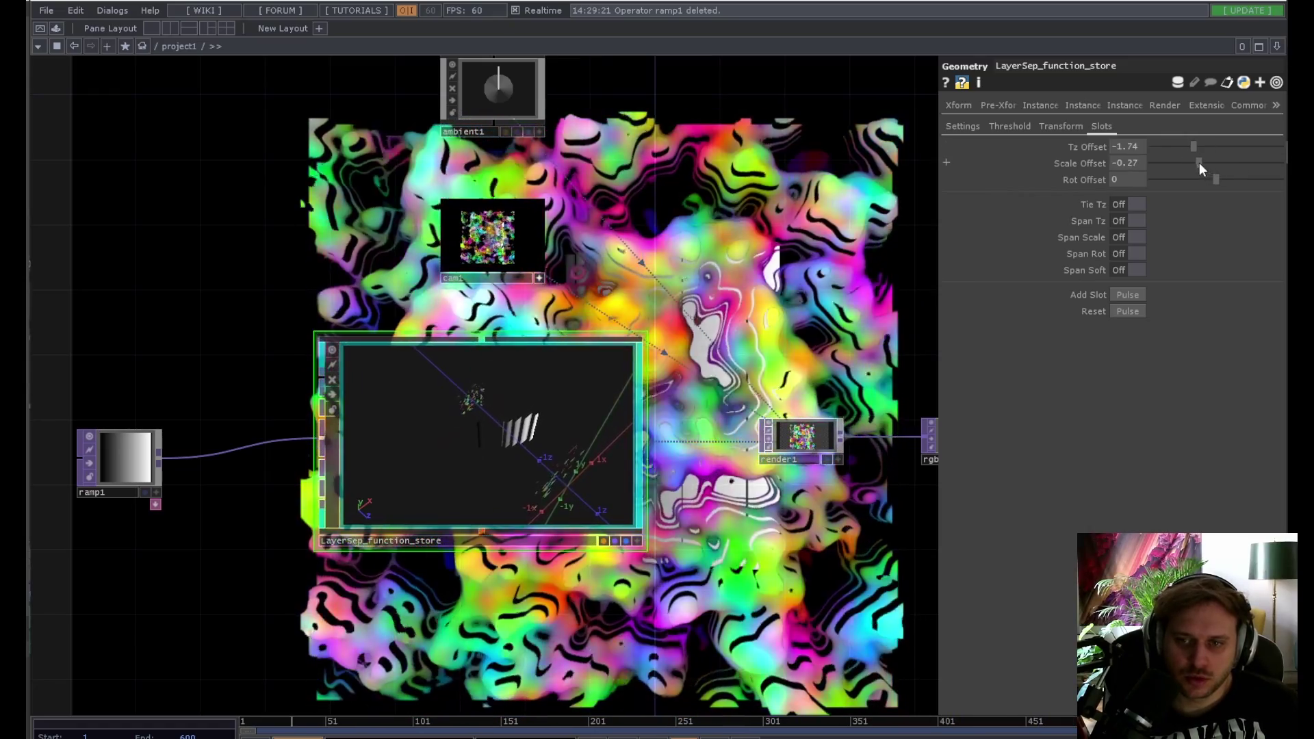
drag(779, 241, 649, 314)
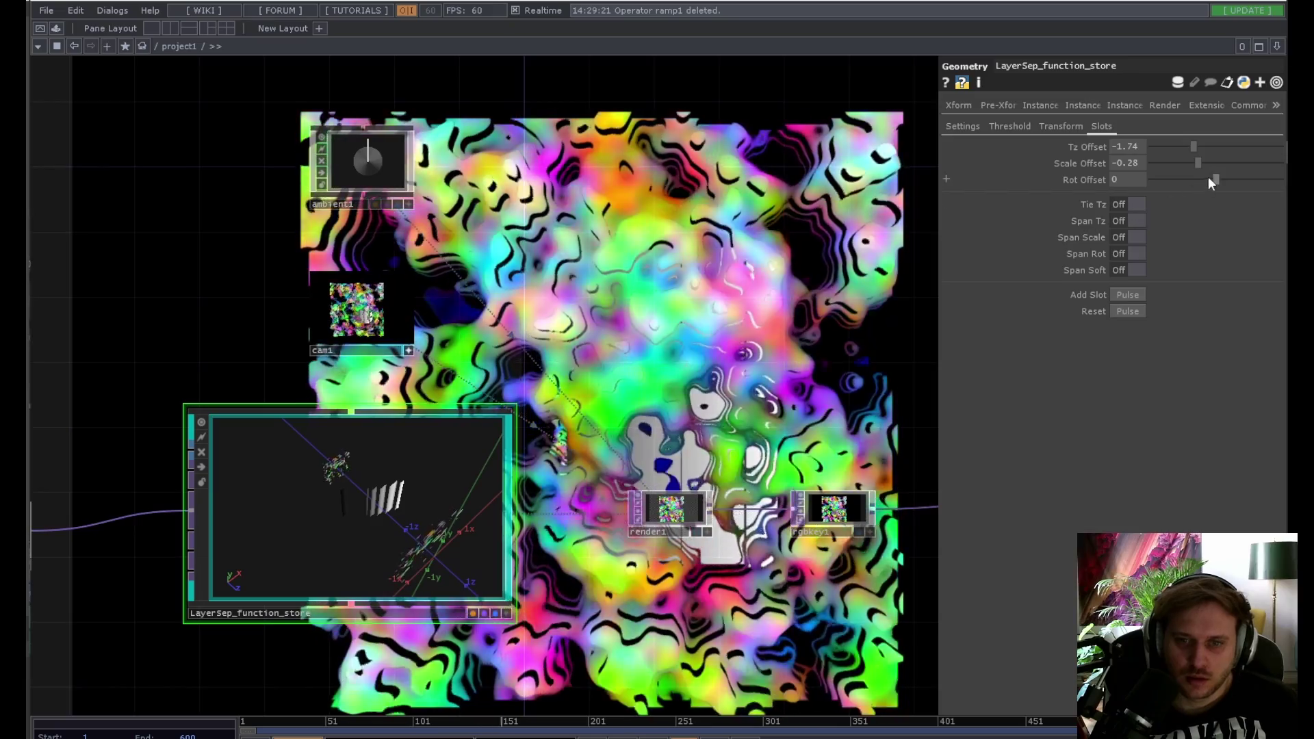
drag(1209, 178, 1216, 178)
Step: Orbit the cam1 view to inspect the offset slots from the side, and undo the camera moves
mouse_move(347, 306)
mouse_down()
mouse_move(378, 313)
mouse_move(364, 310)
mouse_up()
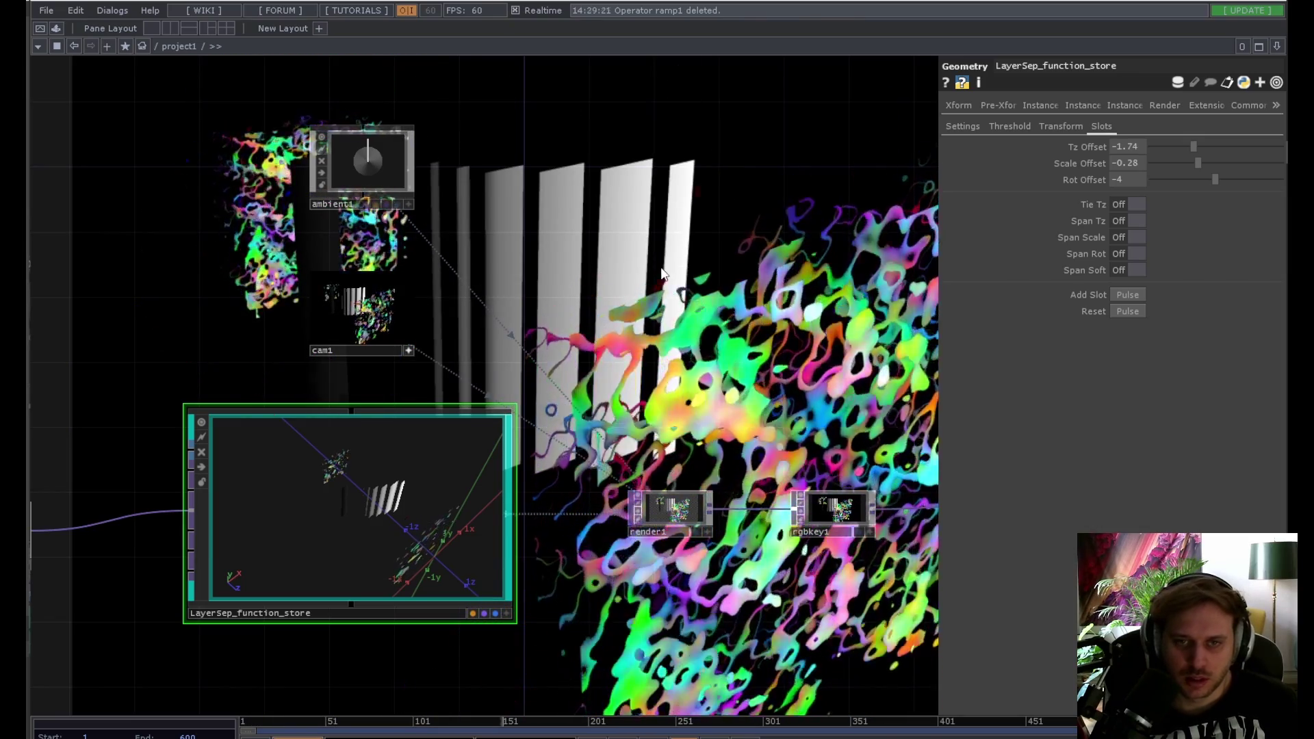
key(ctrl+z)
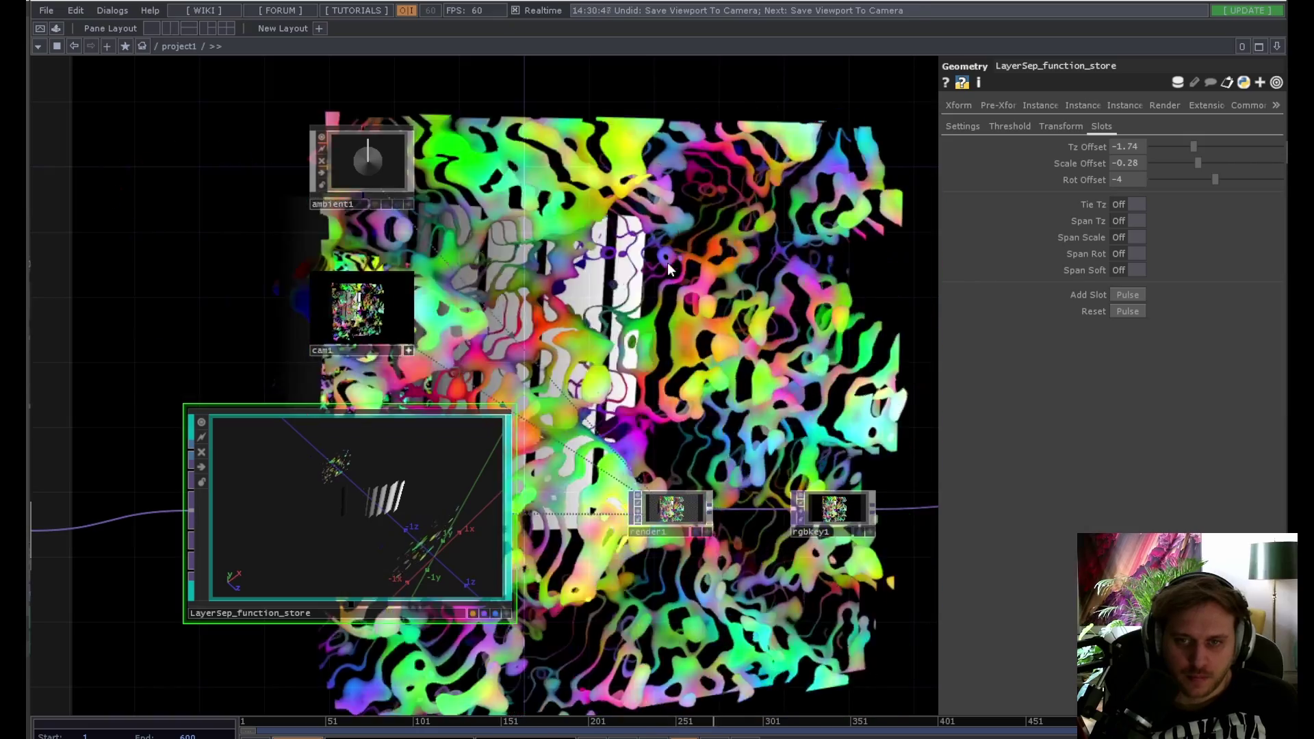
key(ctrl+z)
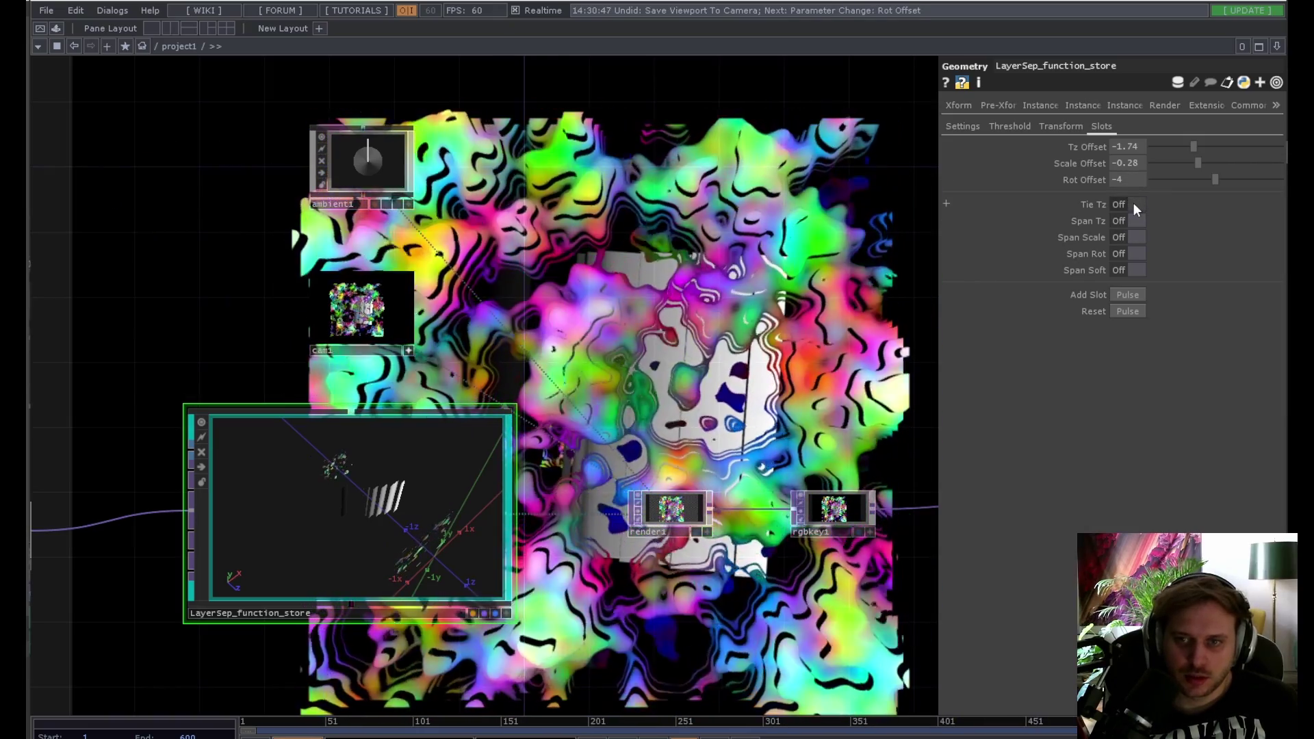
Step: Turn on Tie Tz for the slots and orbit LayerSep_function_store's viewer to inspect the layer arrangement
click(1135, 204)
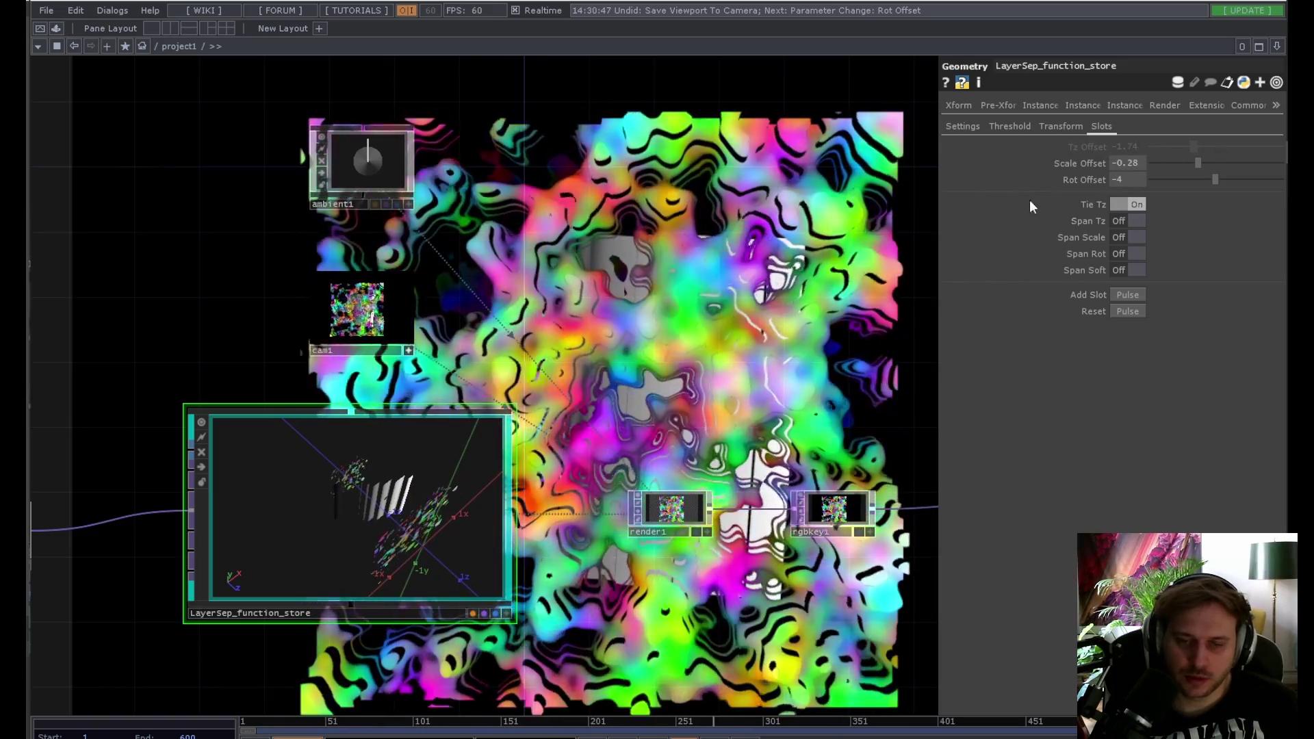
drag(568, 592, 643, 511)
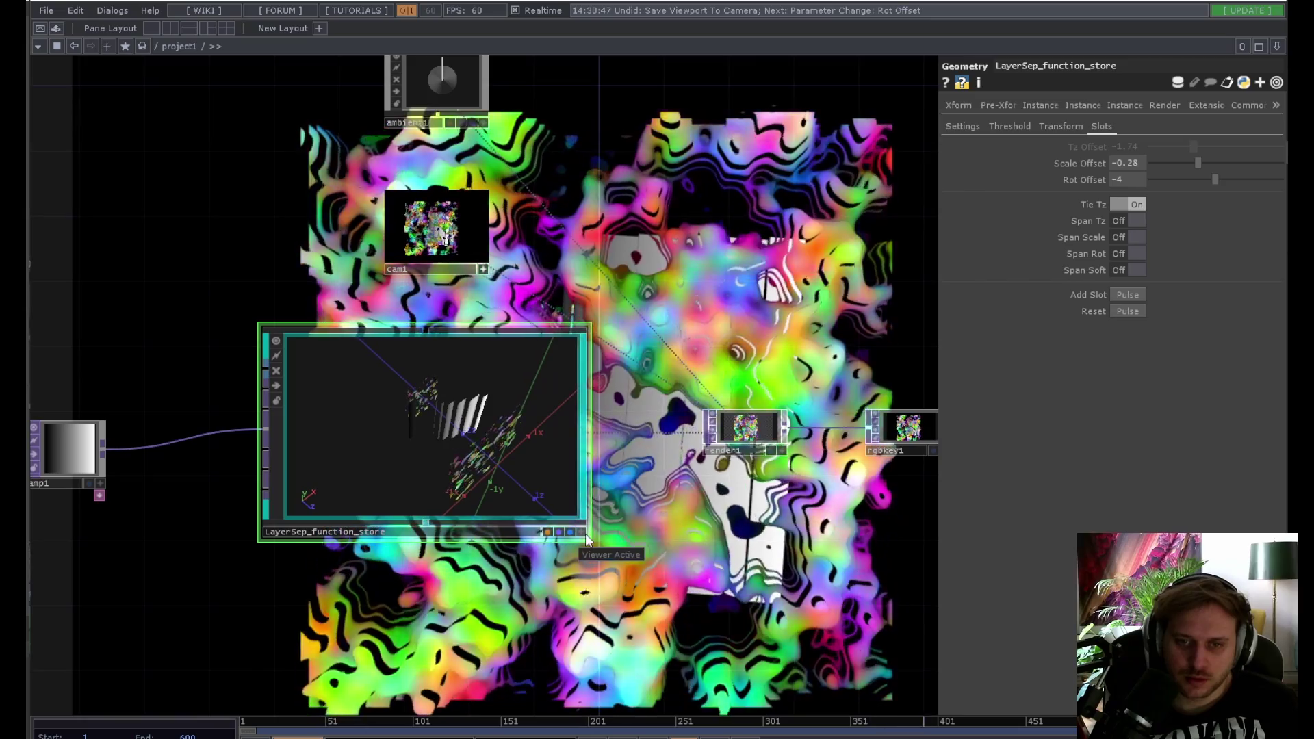
click(580, 532)
drag(534, 479, 432, 416)
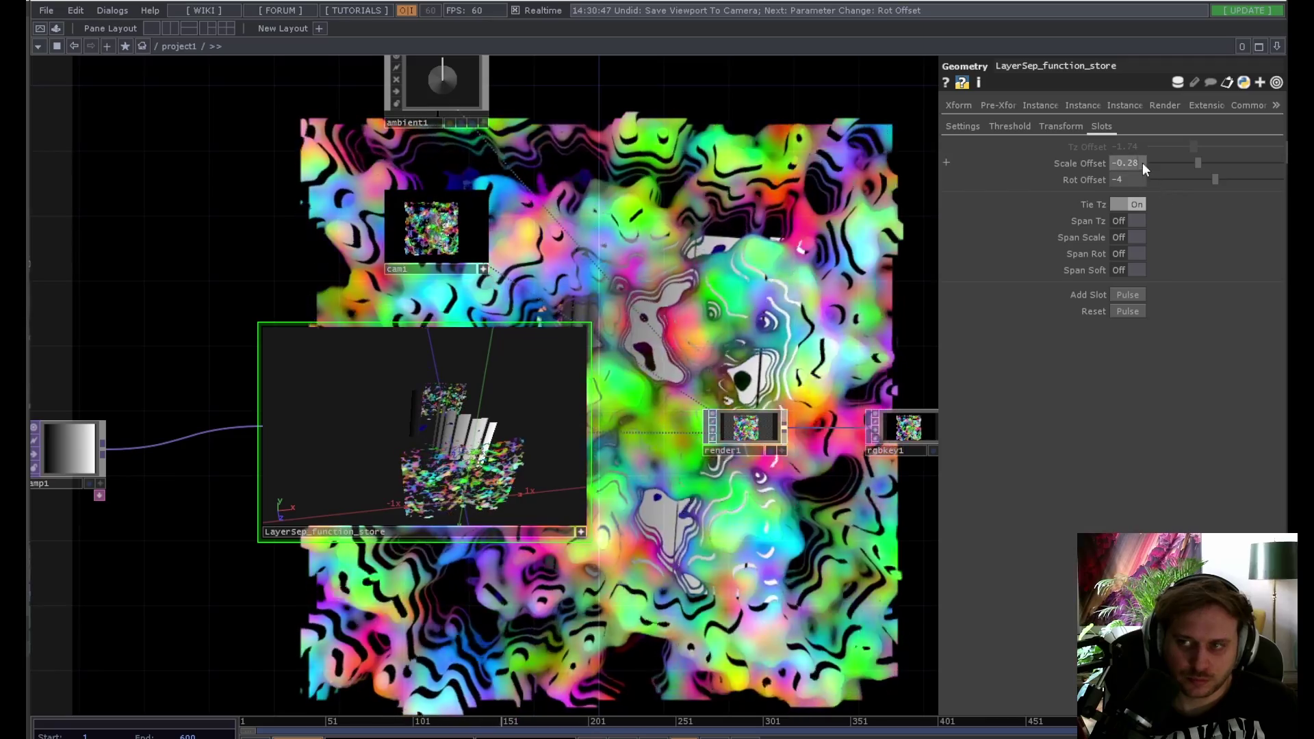
Step: Return the slot Scale Offset and Rot Offset to 0, turn off Tie Tz and set Tz Offset to -1
drag(1142, 163, 1114, 144)
text(0)
key(Return)
text(0)
key(Return)
click(1128, 208)
text(-1)
key(Return)
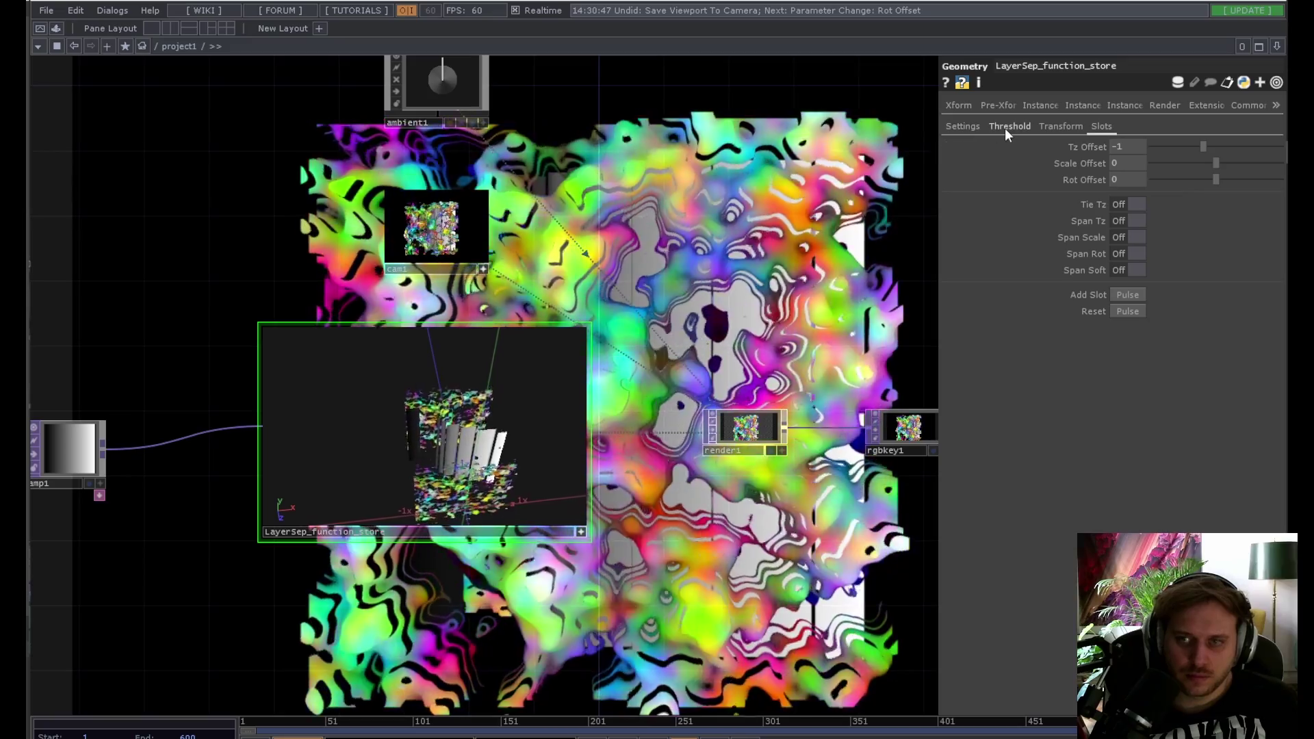
Step: Set the Rot Amplitude of LayerSep_function_store to 117 in its Transform parameters
click(1052, 126)
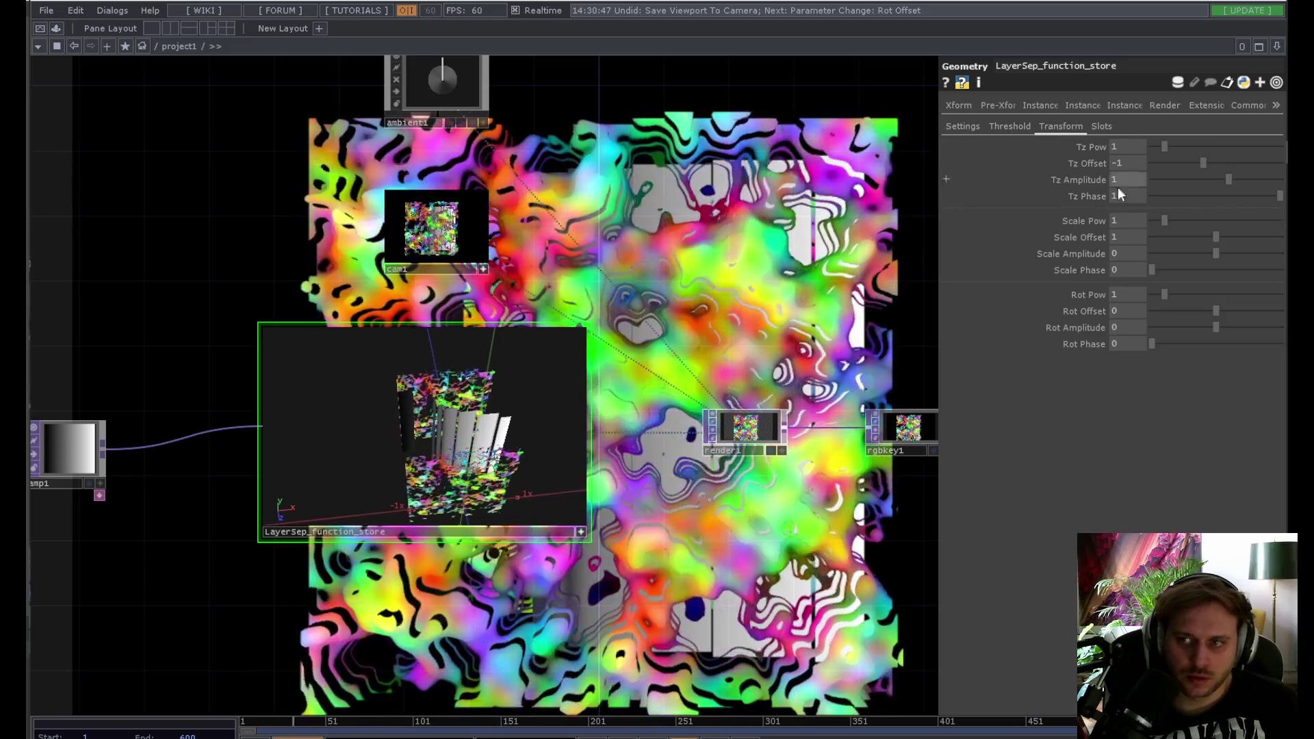
drag(751, 286, 804, 196)
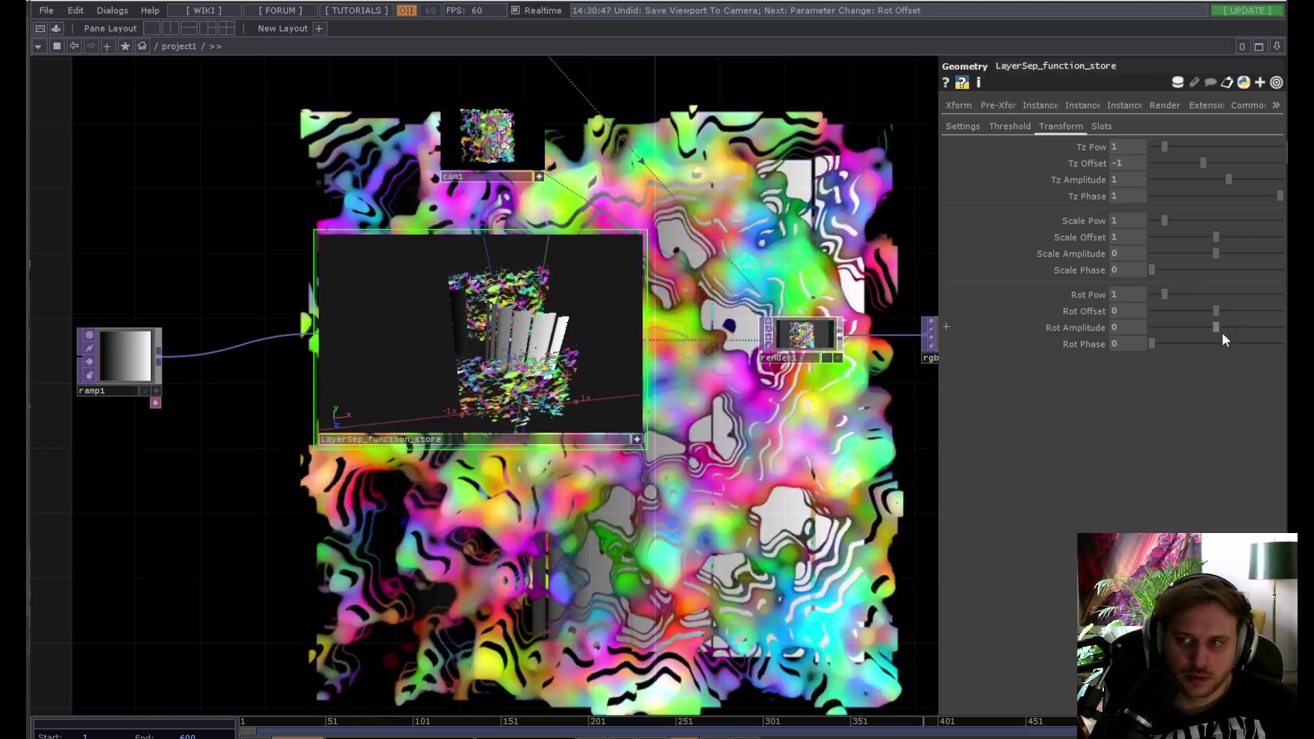
mouse_move(1222, 333)
mouse_down()
mouse_move(1259, 328)
mouse_move(1181, 326)
mouse_move(1254, 327)
mouse_move(1208, 327)
mouse_up()
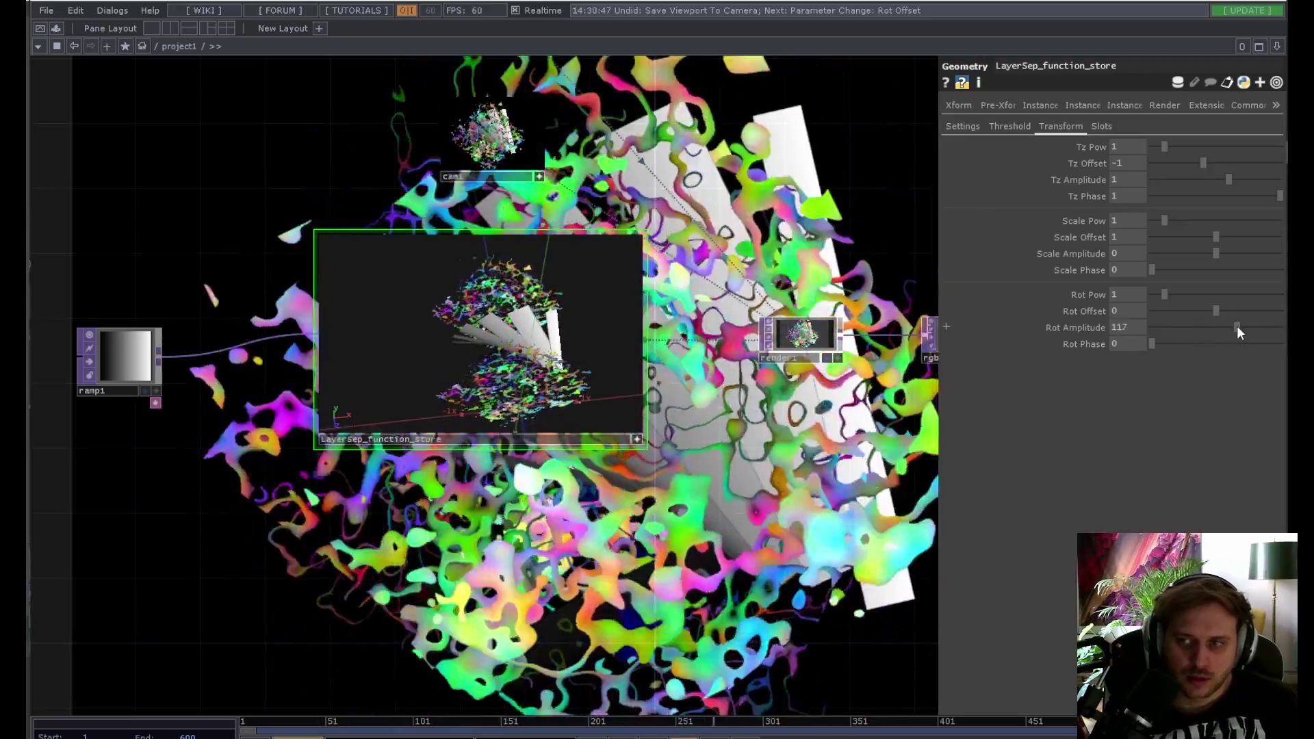
Step: Turn on Span Rot in the Slots parameters and deactivate the component's viewer
click(1102, 128)
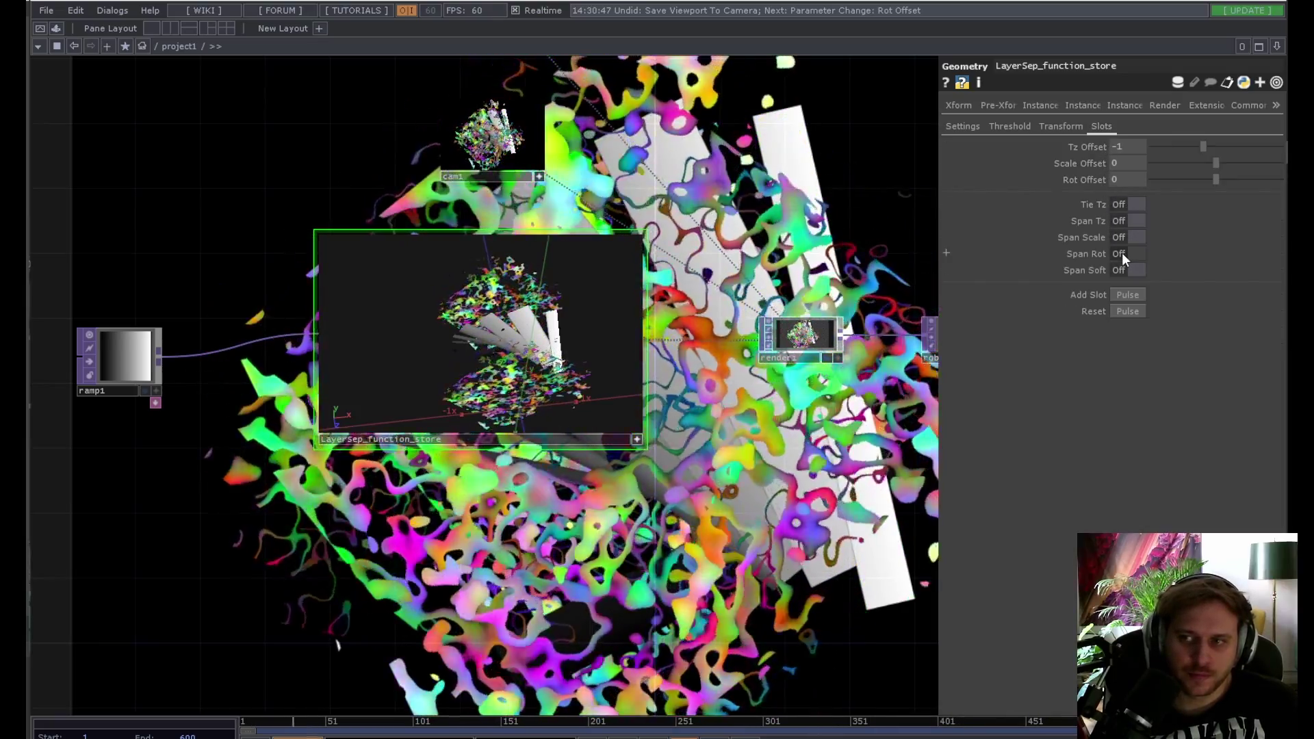
click(1122, 254)
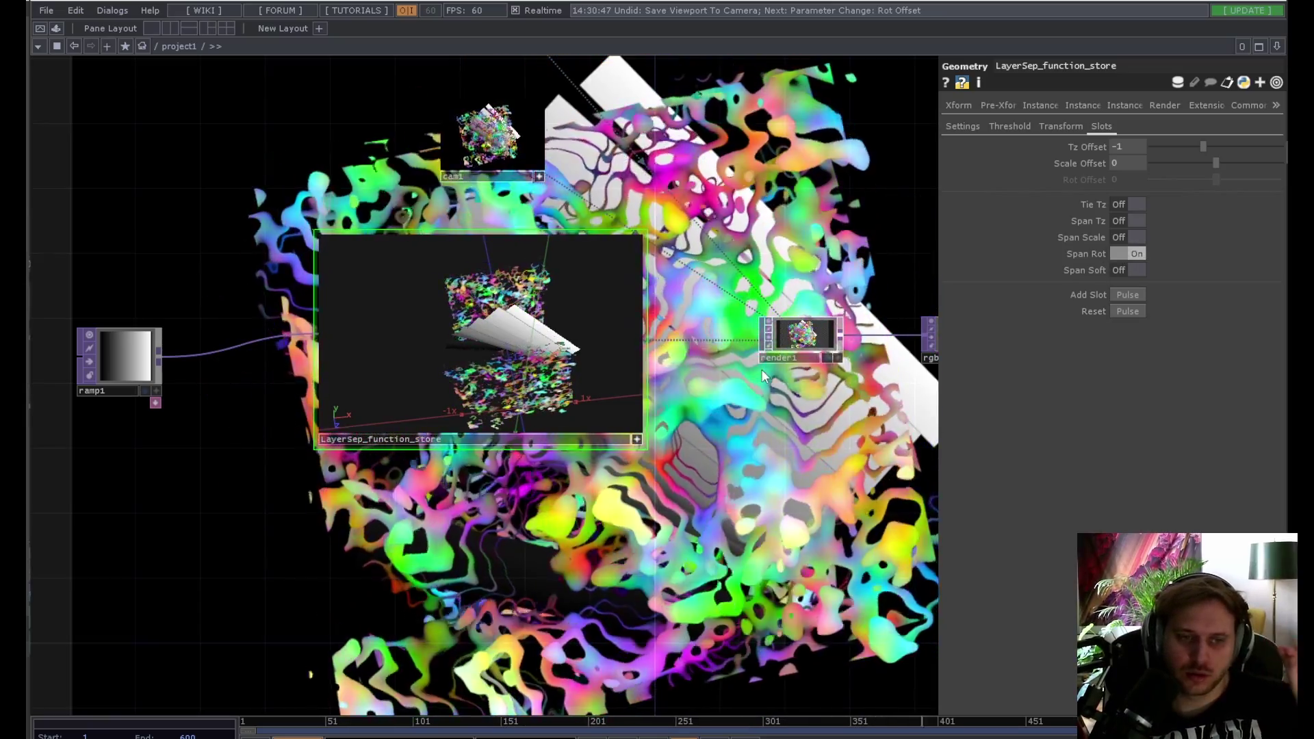
click(637, 439)
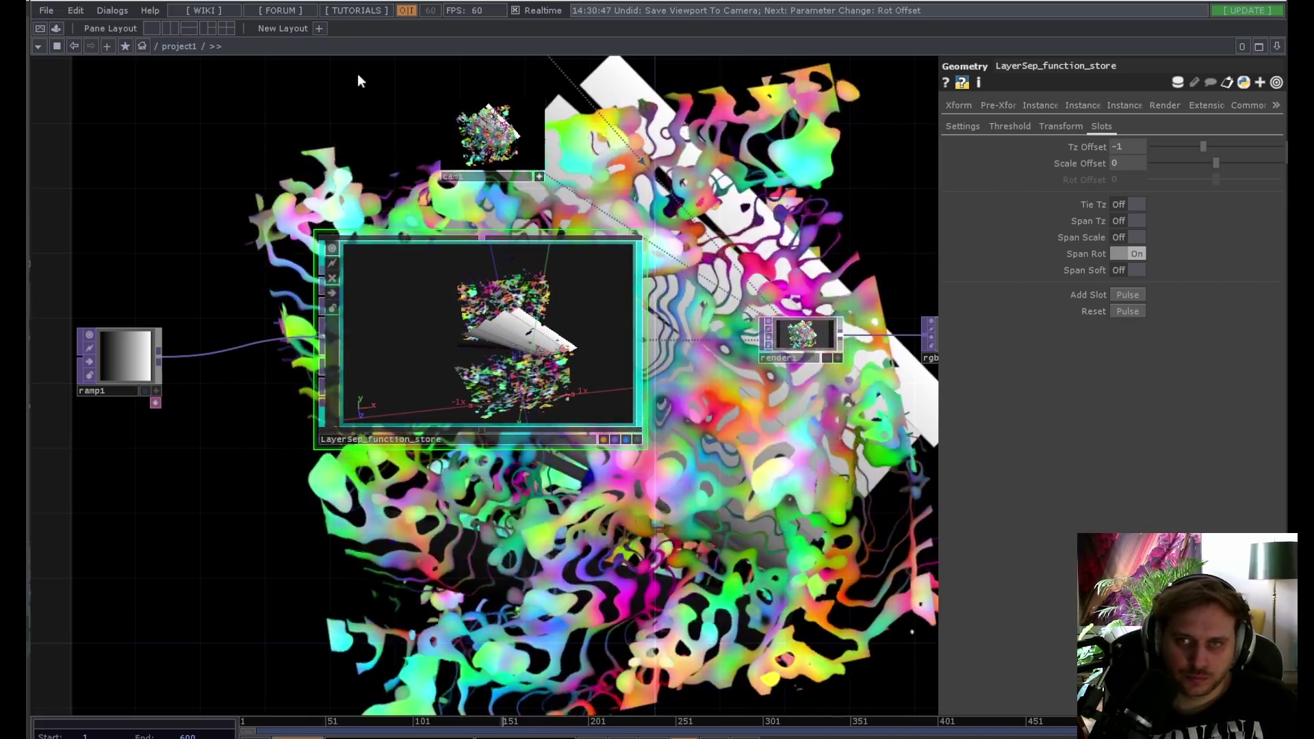
Step: Open LayerSep_function_store's parameters in a floating window and enter its network to examine the translate, scale, rot and soft channels
right_click(546, 231)
click(591, 237)
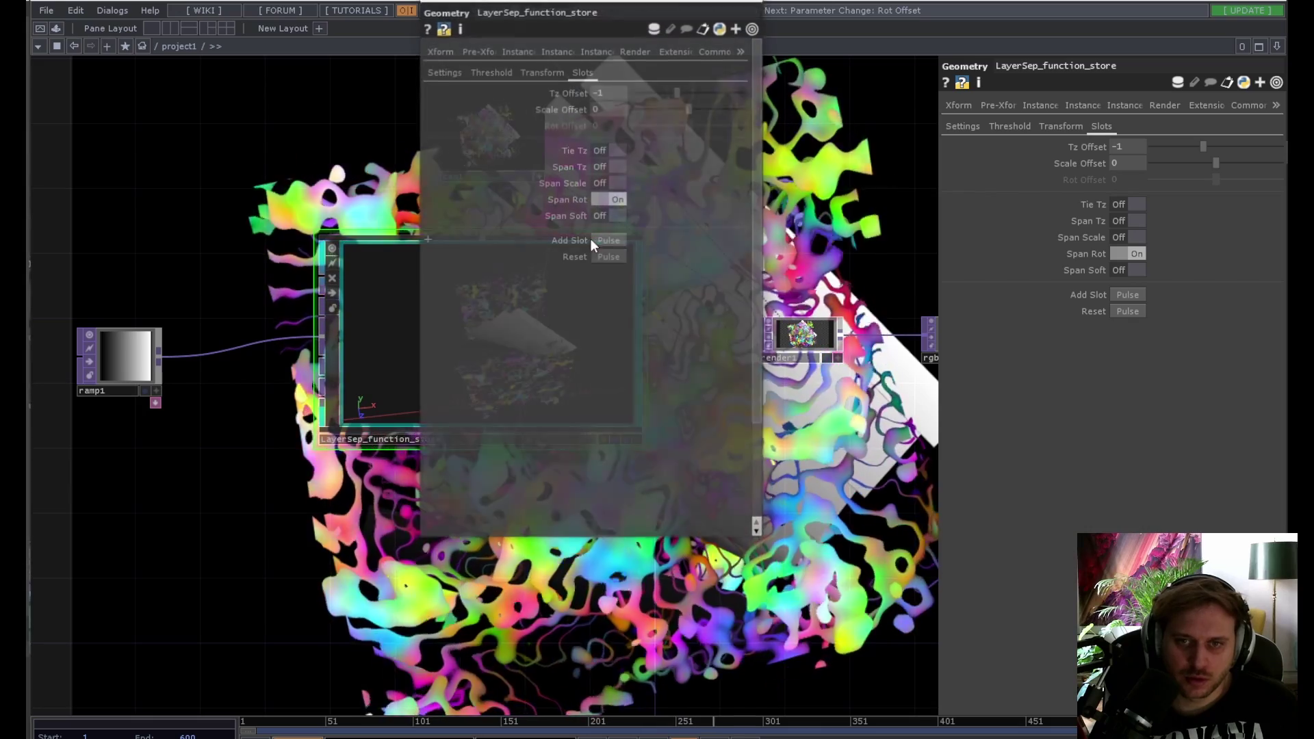
drag(590, 14, 176, 169)
scroll(496, 327, up, 5)
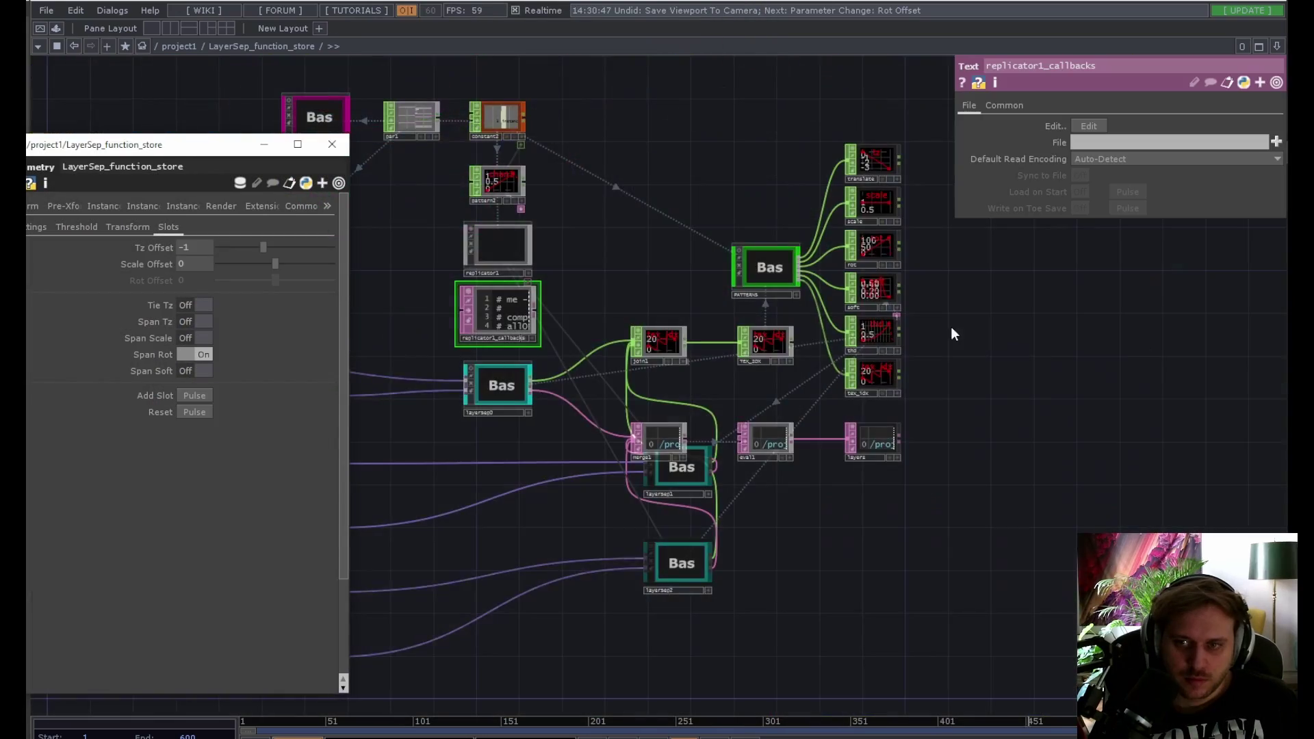
scroll(945, 321, up, 5)
drag(890, 357, 770, 480)
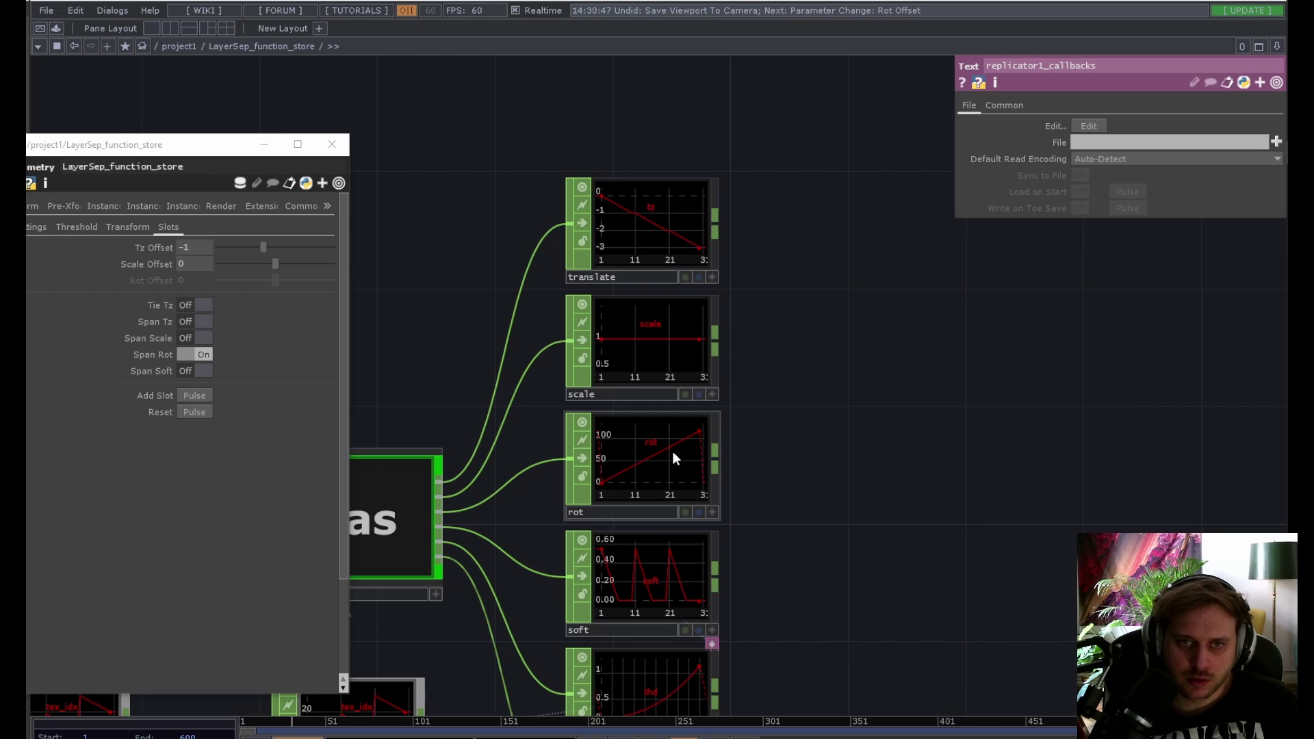
Step: Toggle Span Rot off and on to compare its effect on the rot channel, leaving it off
click(191, 356)
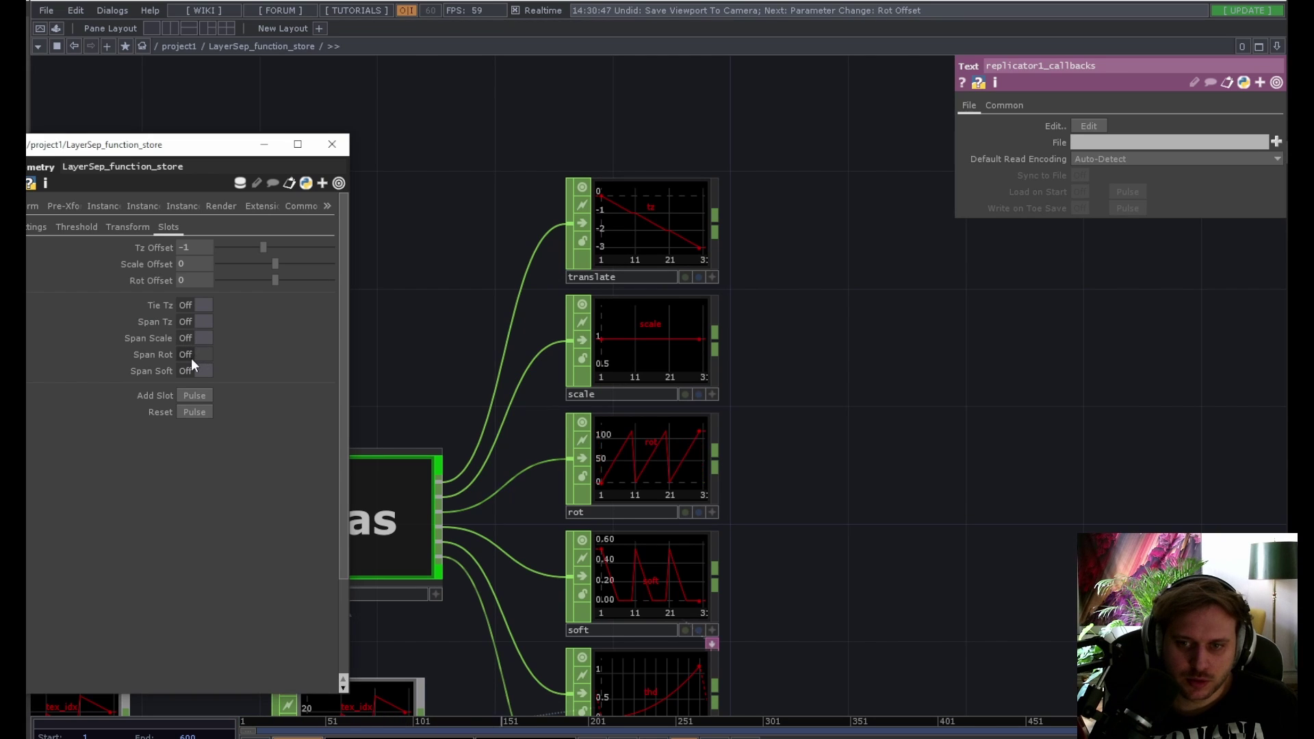
click(190, 356)
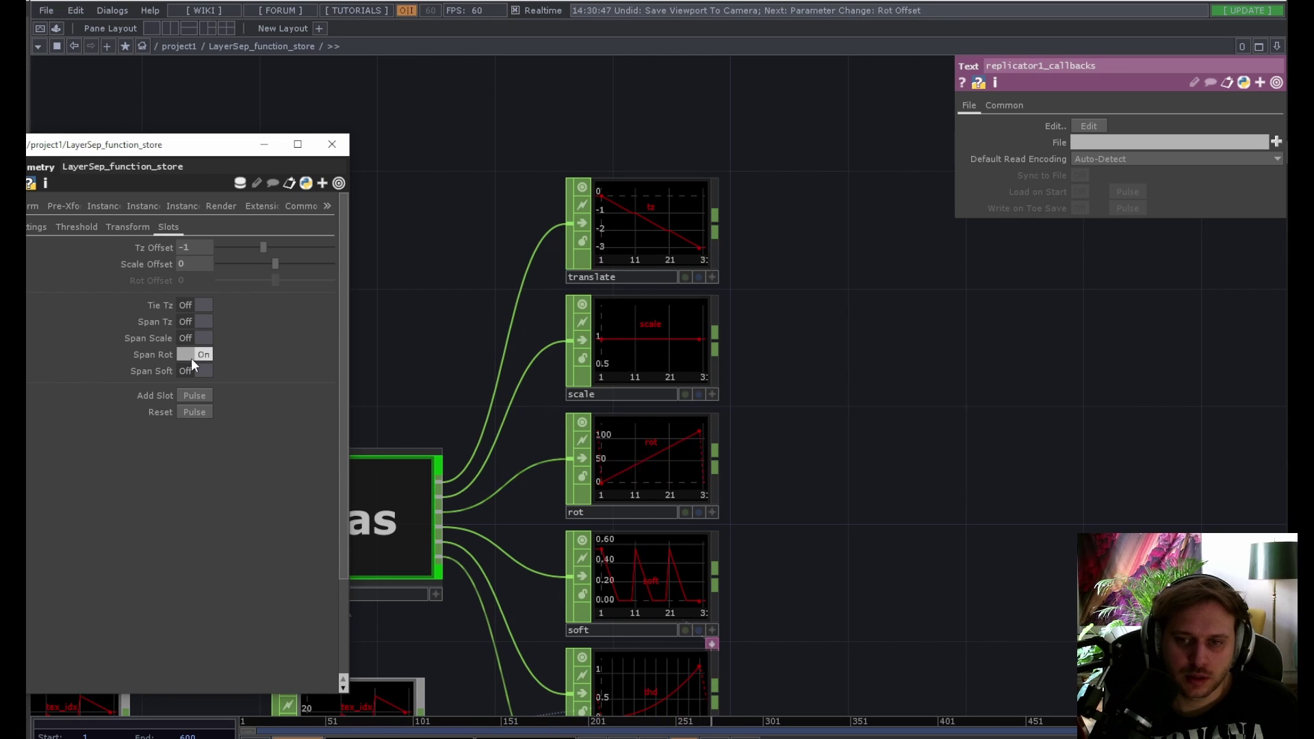
click(191, 356)
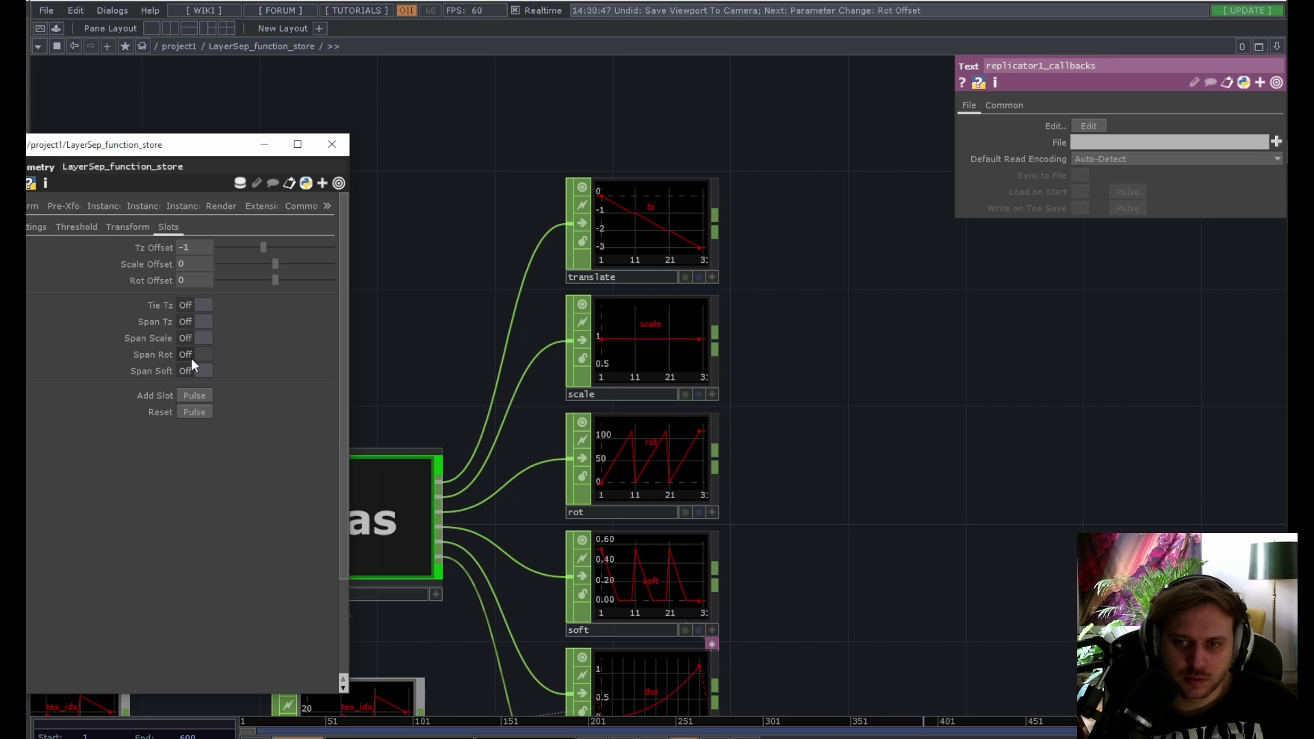
click(191, 356)
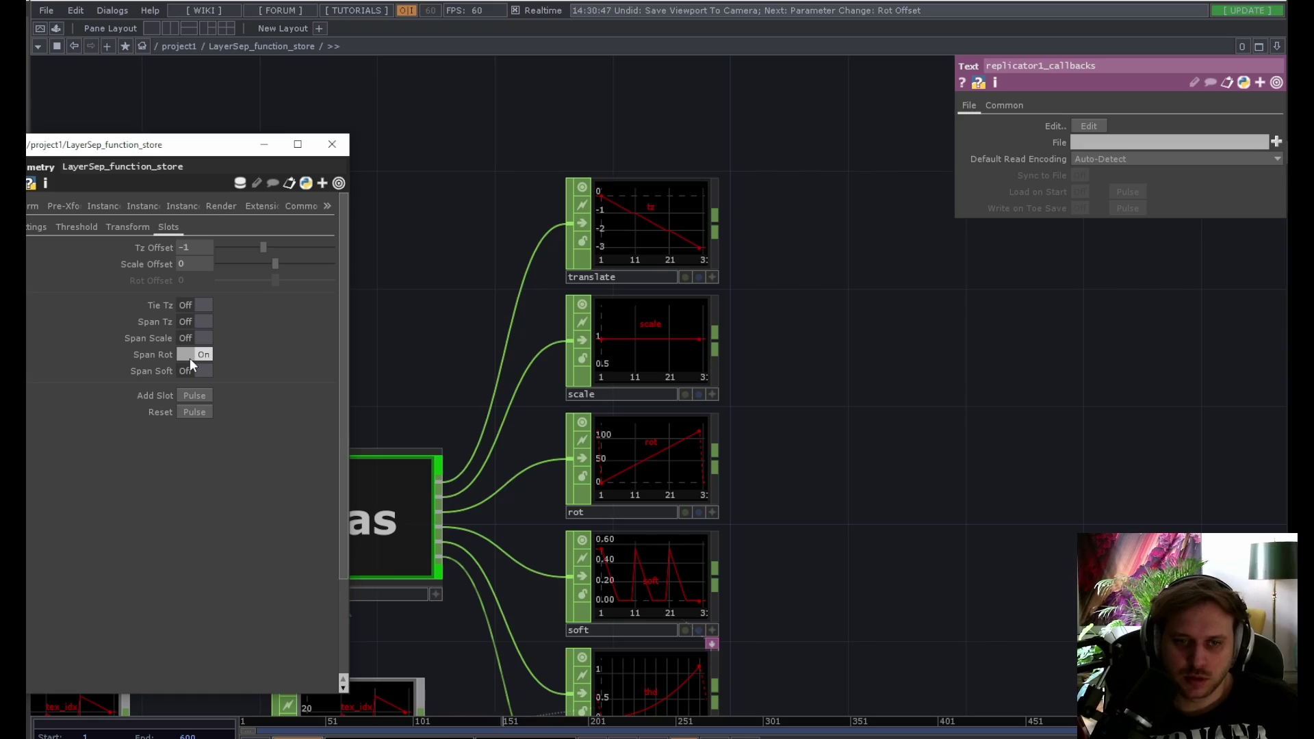
click(191, 358)
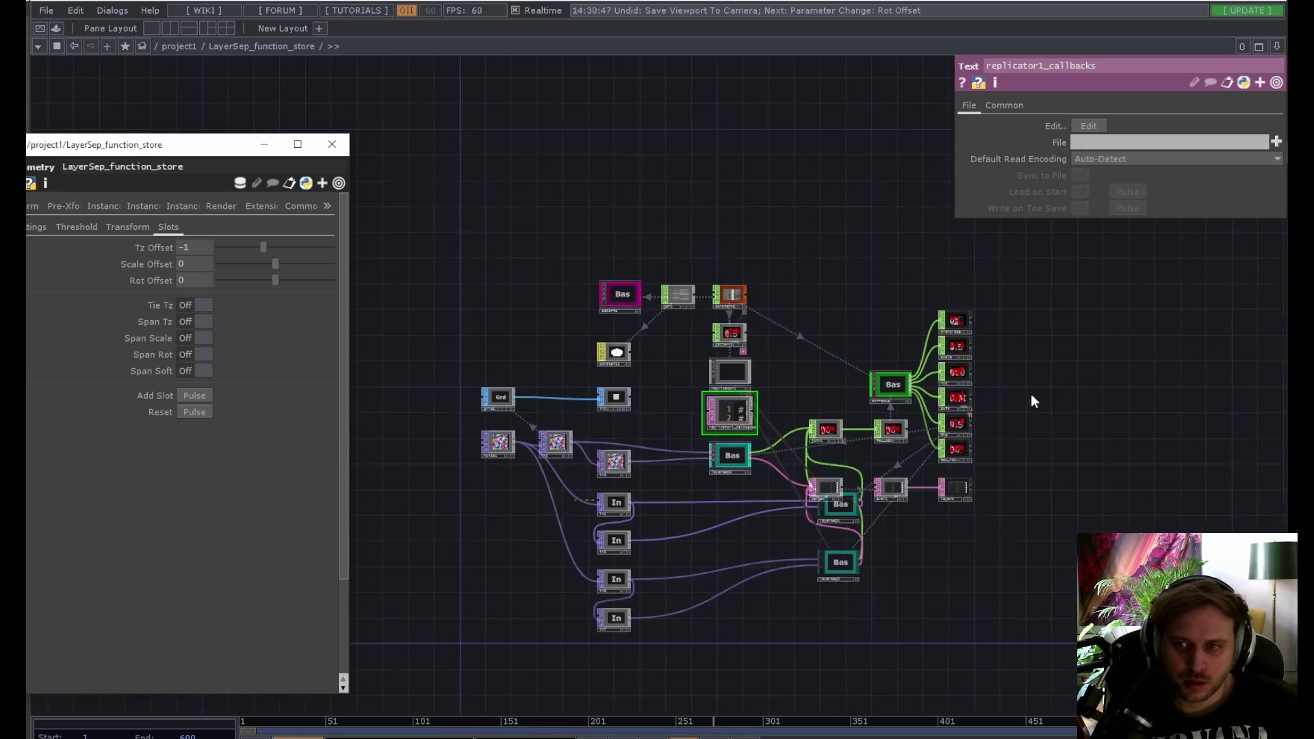
Step: Return to the project network, try Span Soft on and off, and reset the component's slots
key(u)
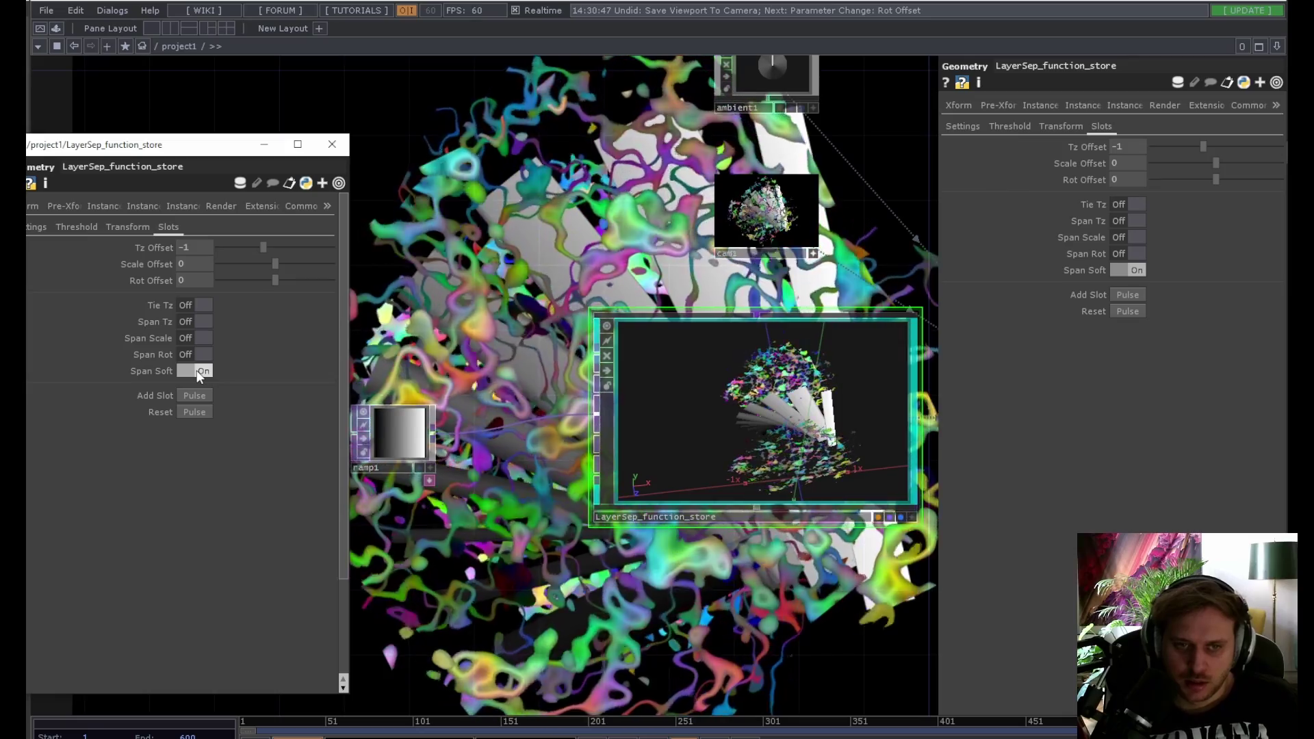
click(197, 371)
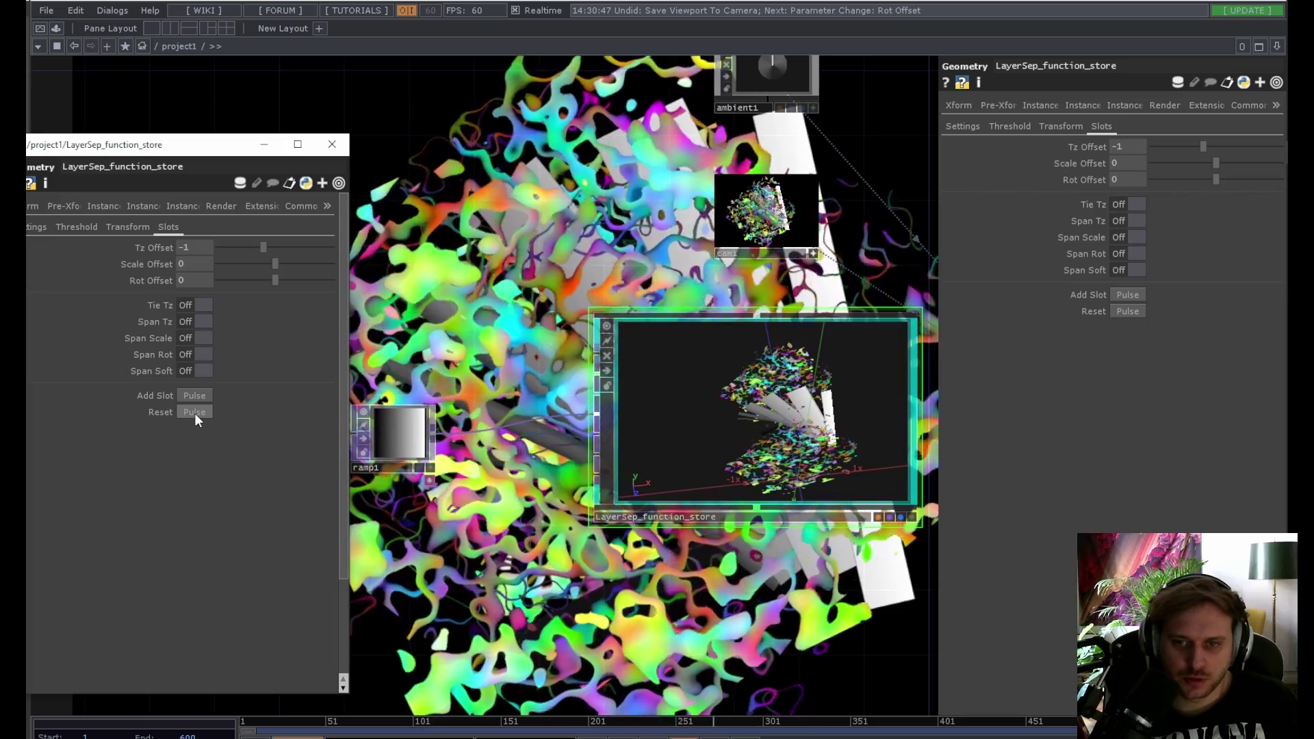
click(195, 413)
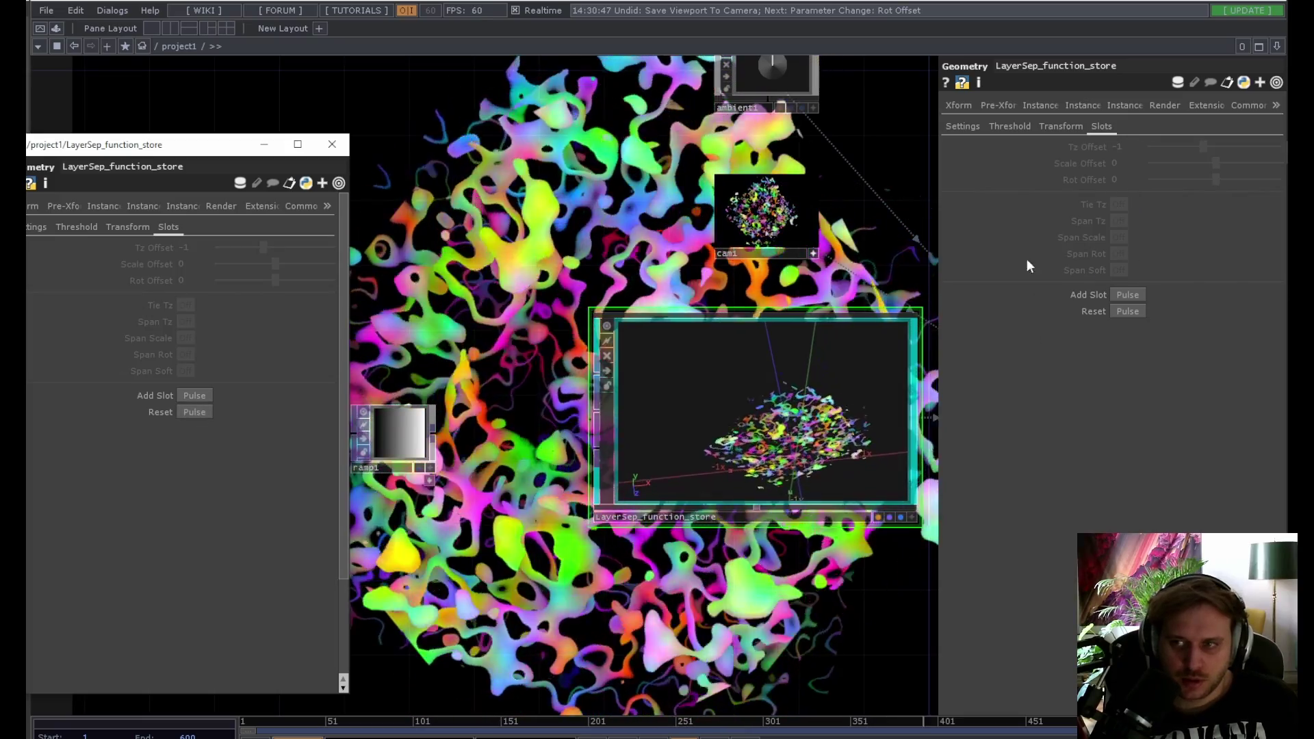
Step: Set LayerSep_function_store's Rot Amplitude to 0 in the Transform parameters and bring up its Slots parameters
click(976, 128)
click(1016, 131)
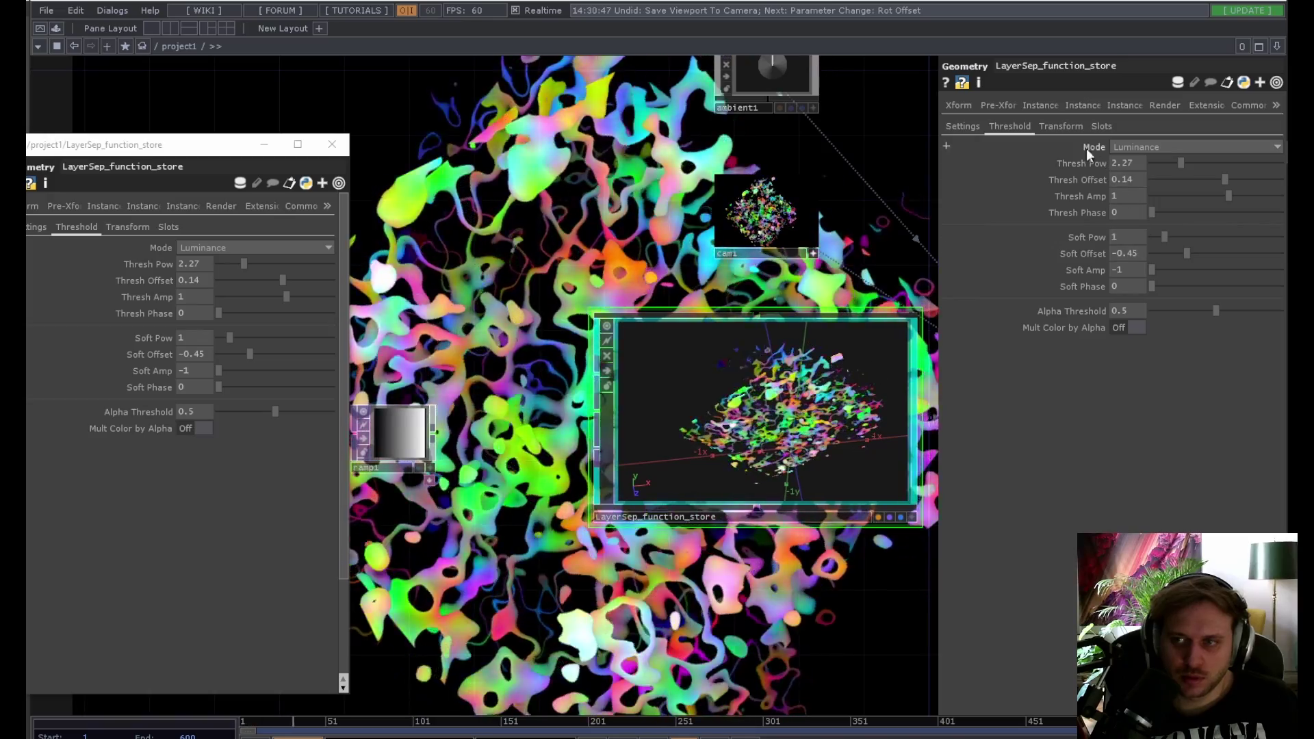
click(1055, 128)
click(1133, 328)
text(0)
key(Return)
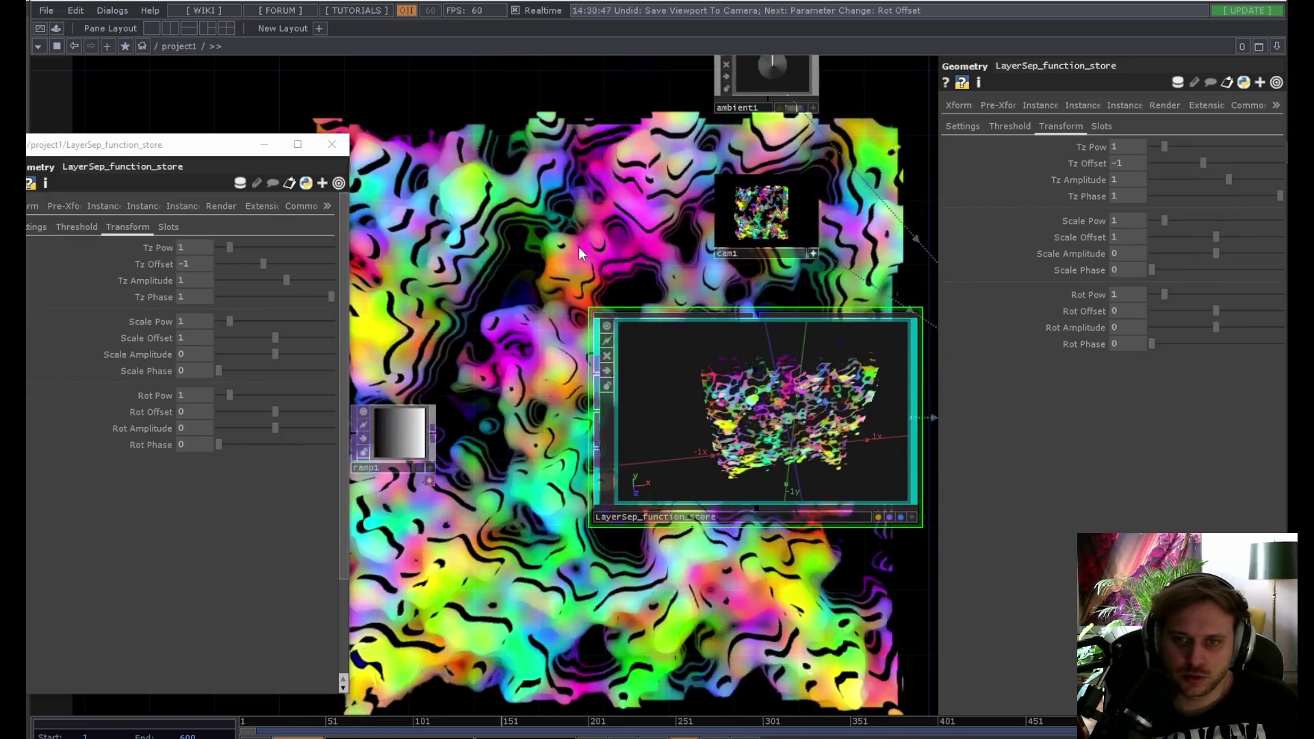
drag(528, 236, 614, 384)
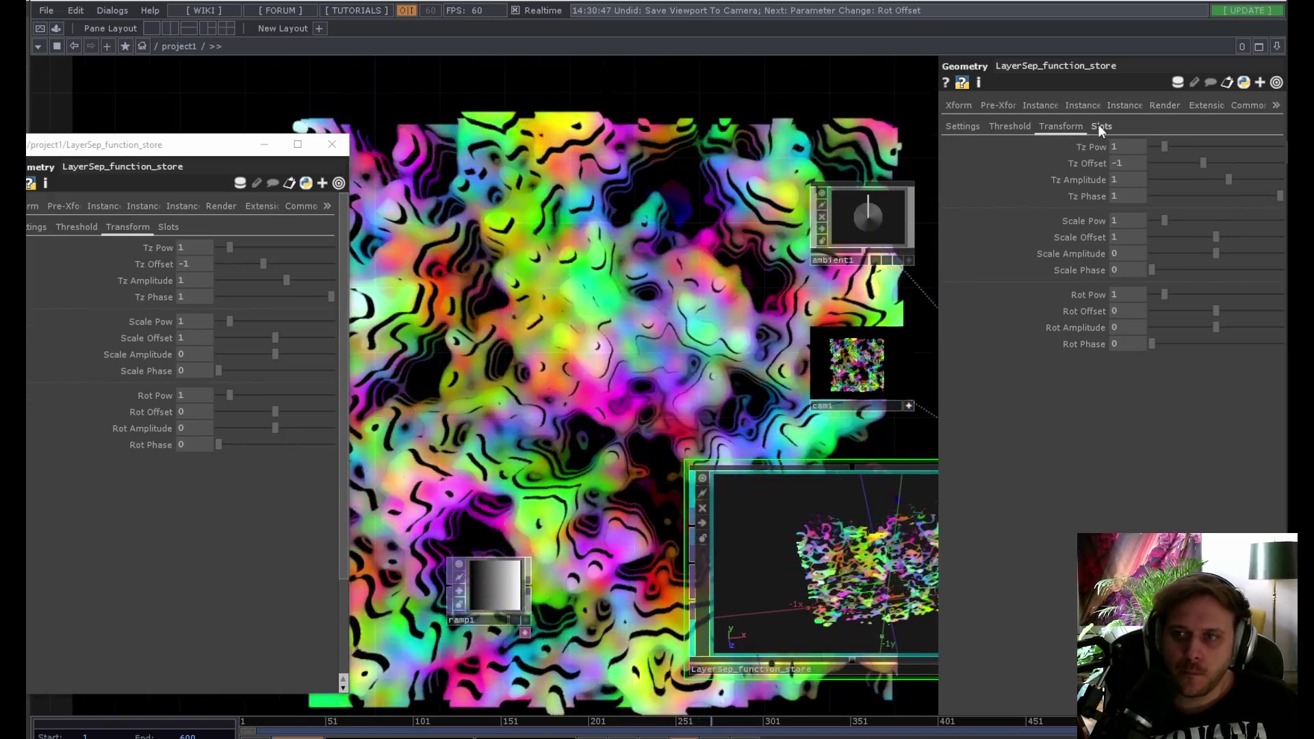
click(1101, 126)
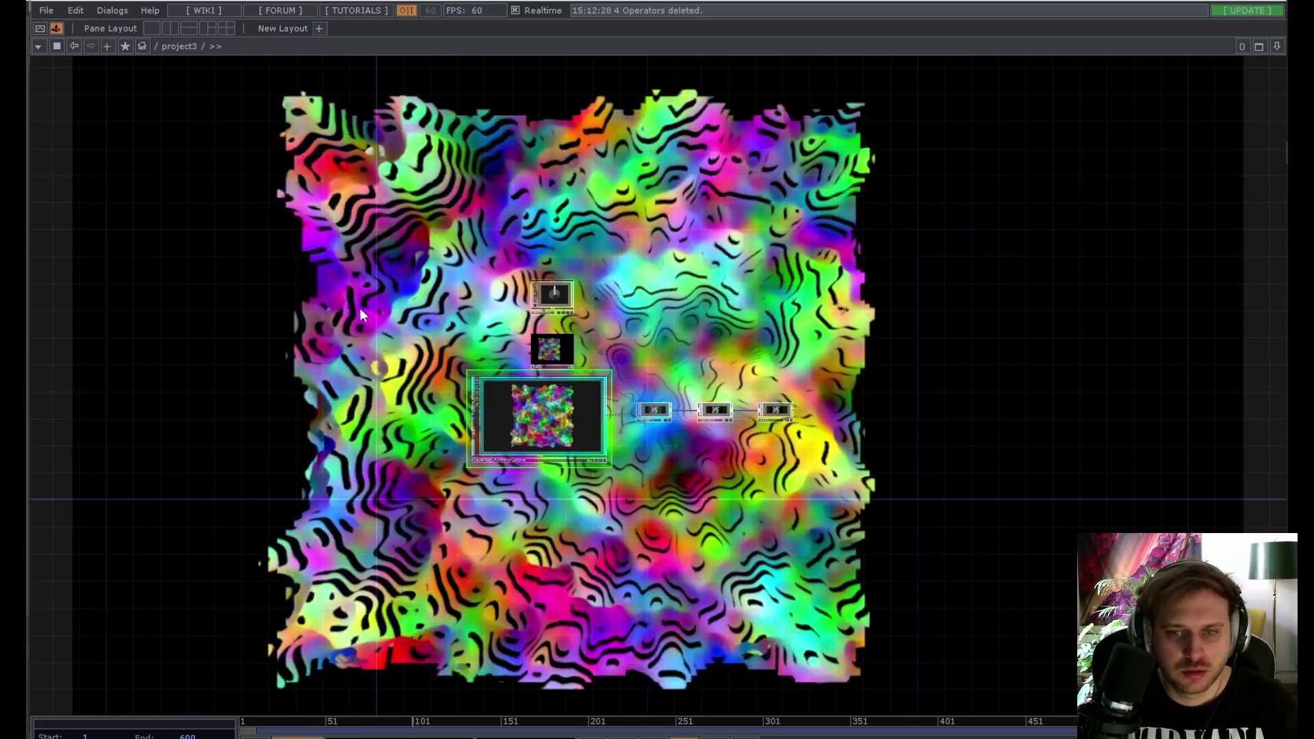
Step: Add a Ramp TOP to the project3 network, upstream of the LayerSep_function_store component
drag(300, 309, 431, 331)
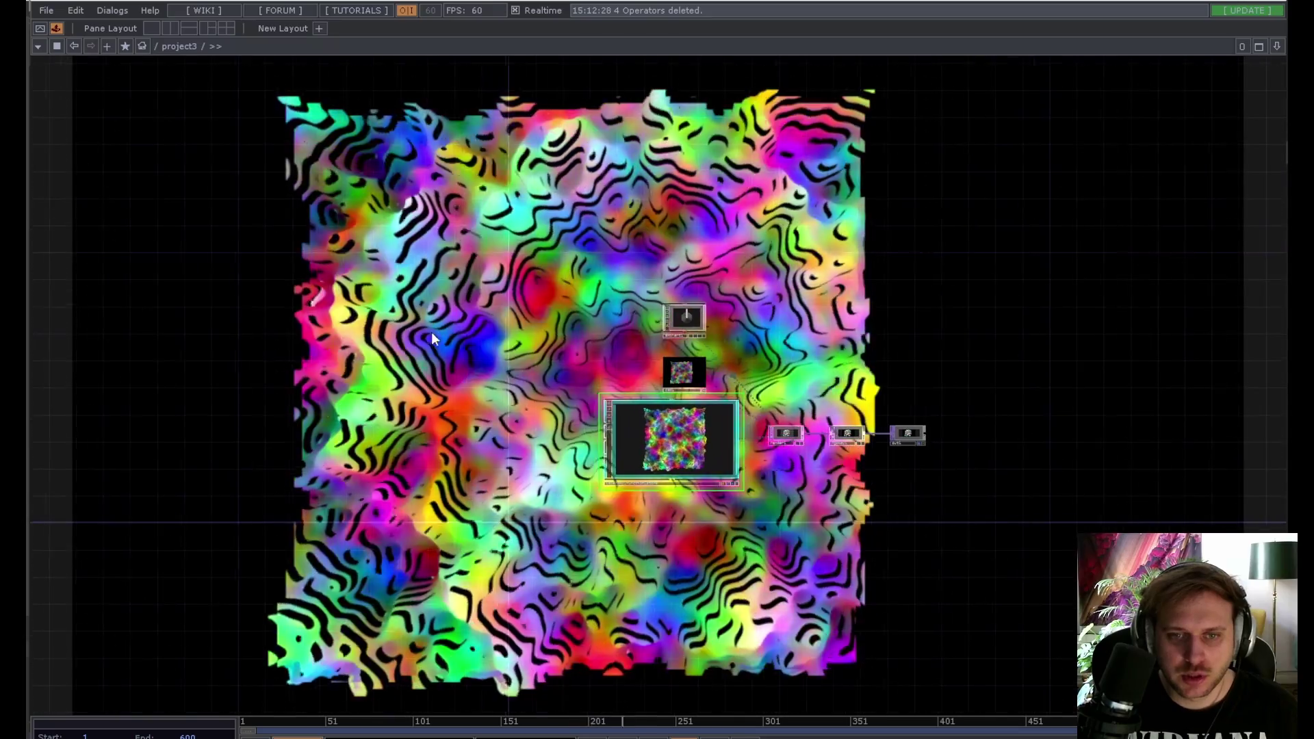
key(Tab)
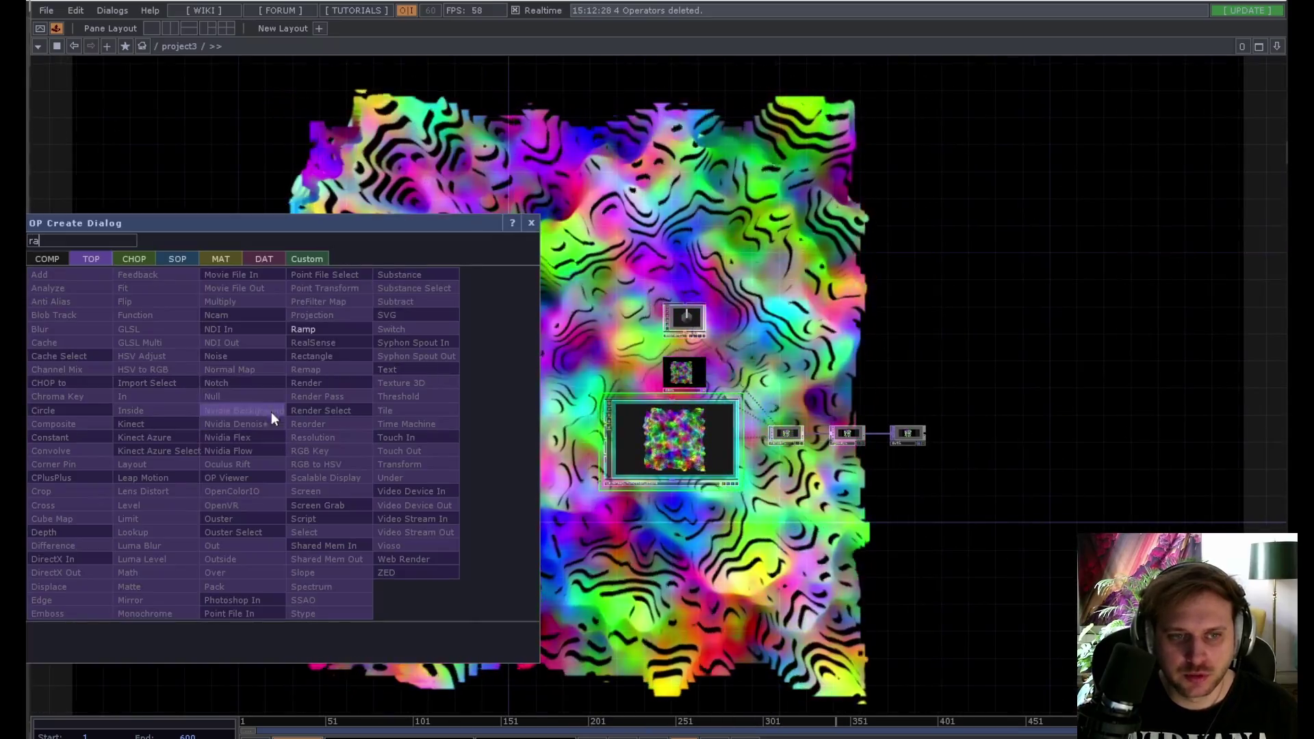
click(317, 338)
click(453, 435)
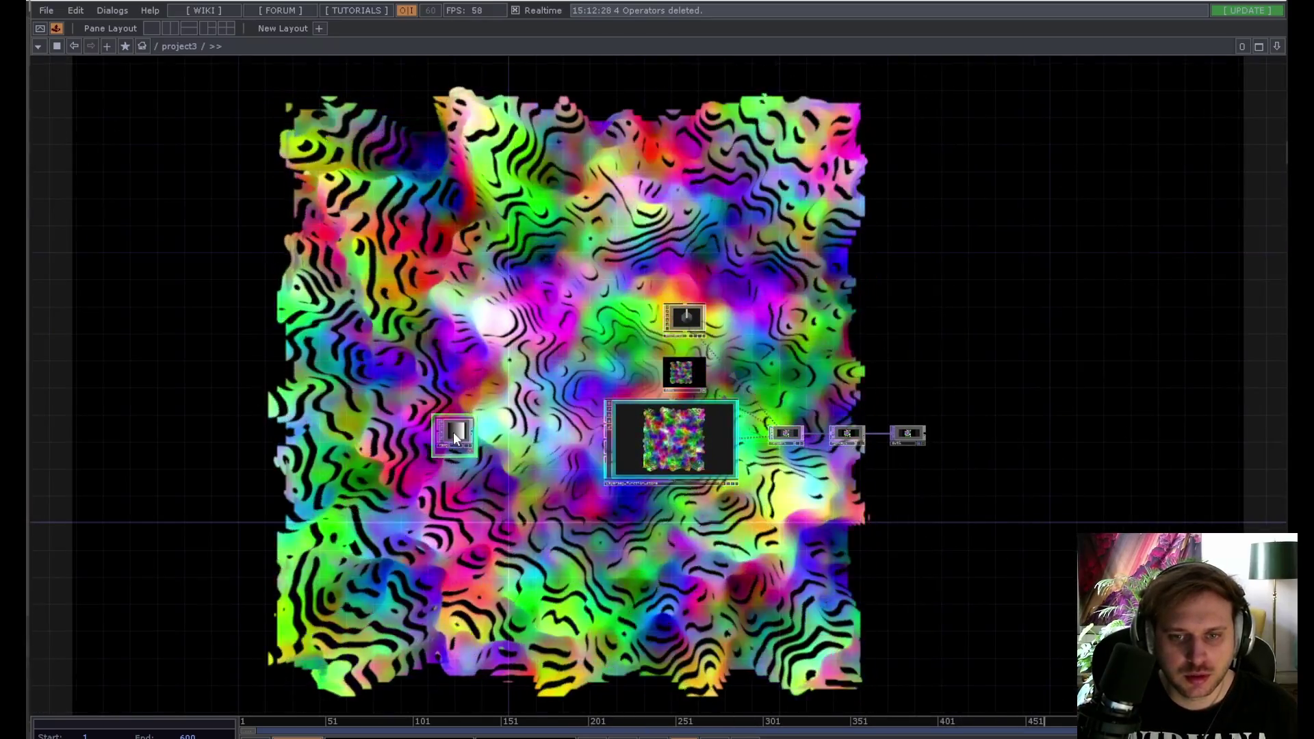
Step: Set the new ramp's resolution to 1080 × 1080
key(p)
click(1040, 106)
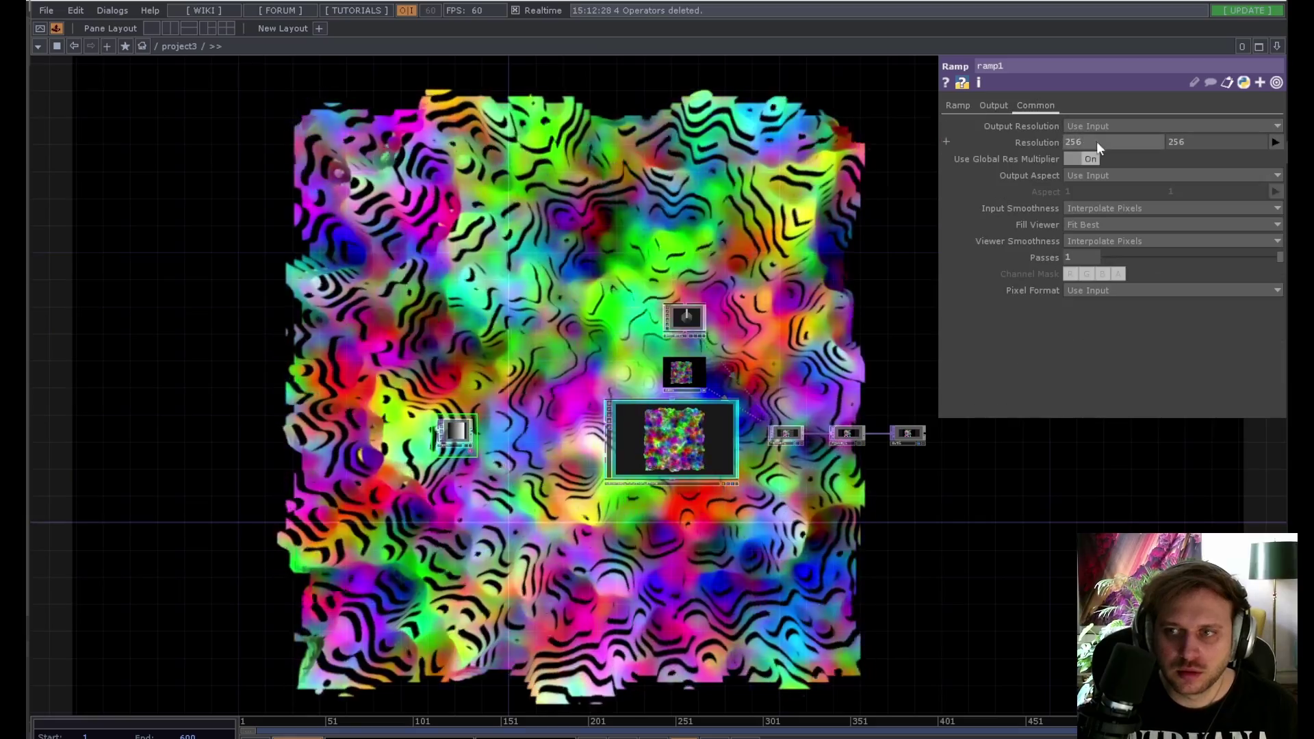
text(1080)
key(Tab)
text(180)
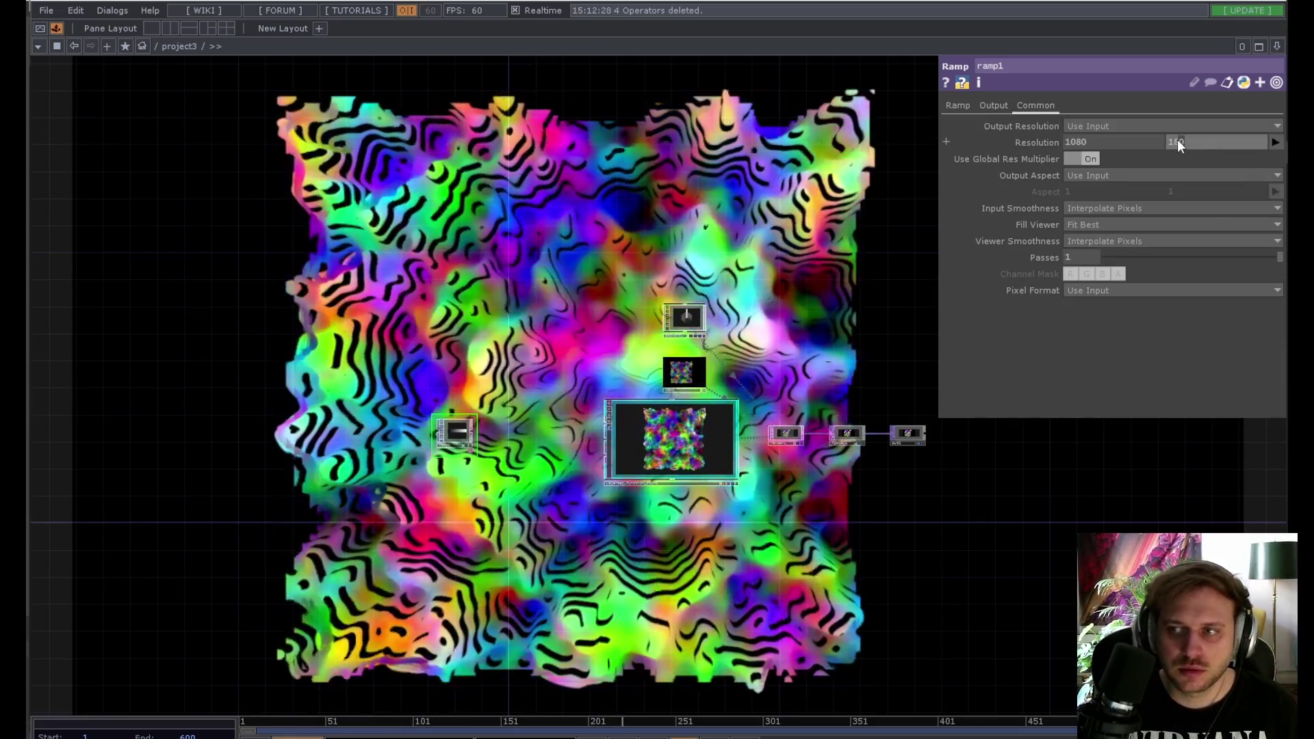
click(1173, 141)
text(0)
key(Return)
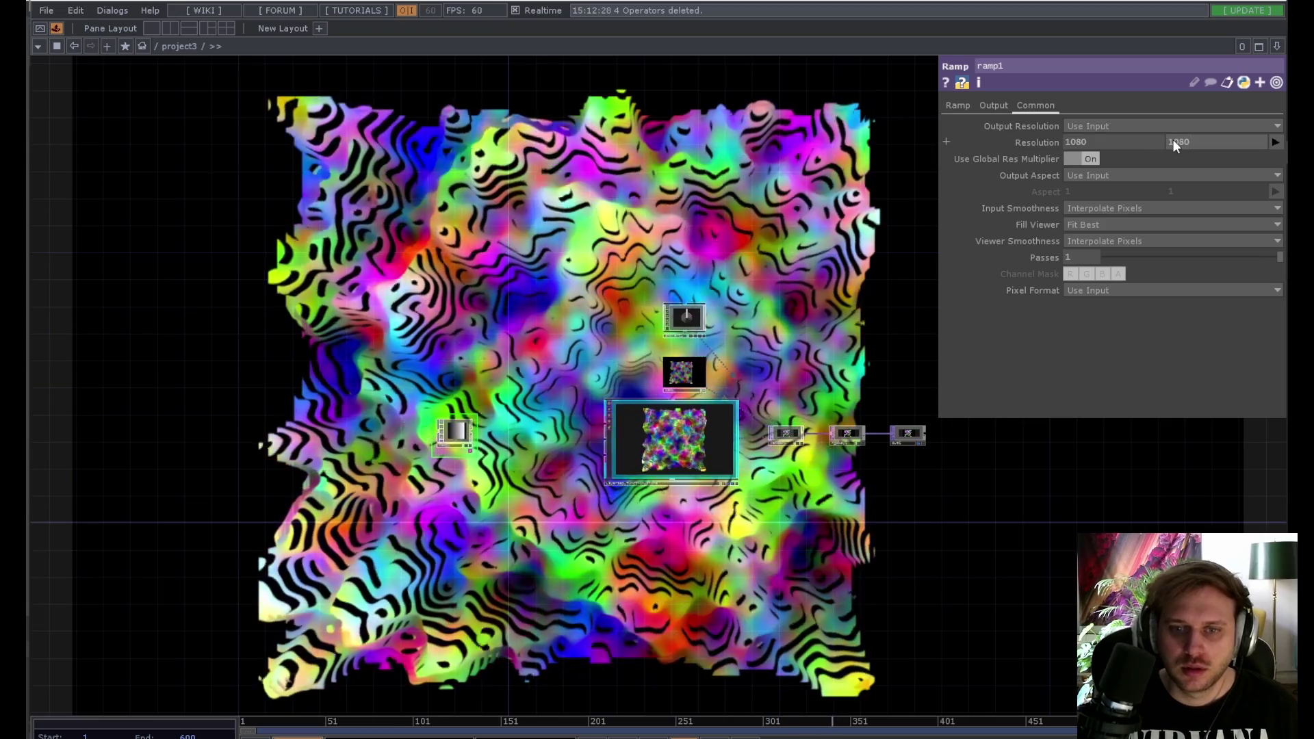
Step: Connect the ramp's output to LayerSep_function_store's input and move the ramp farther away from the component
scroll(342, 399, up, 3)
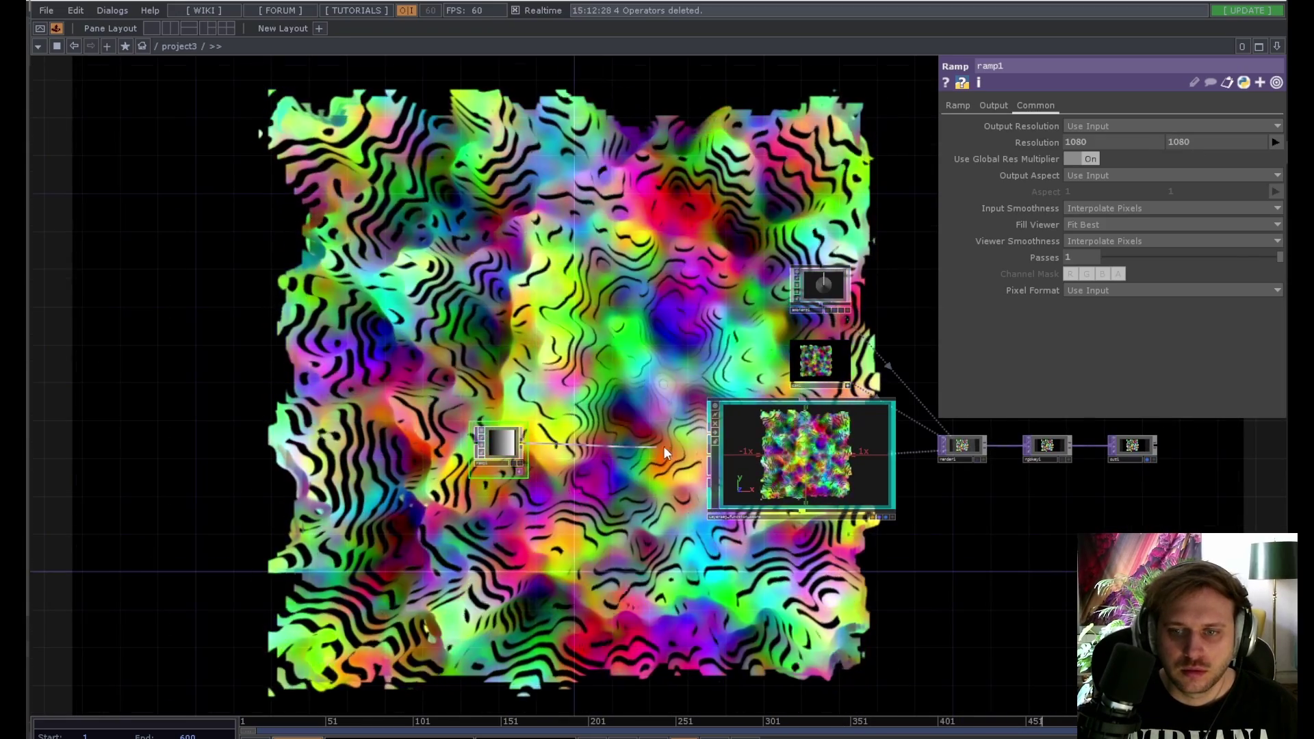
drag(523, 445, 710, 454)
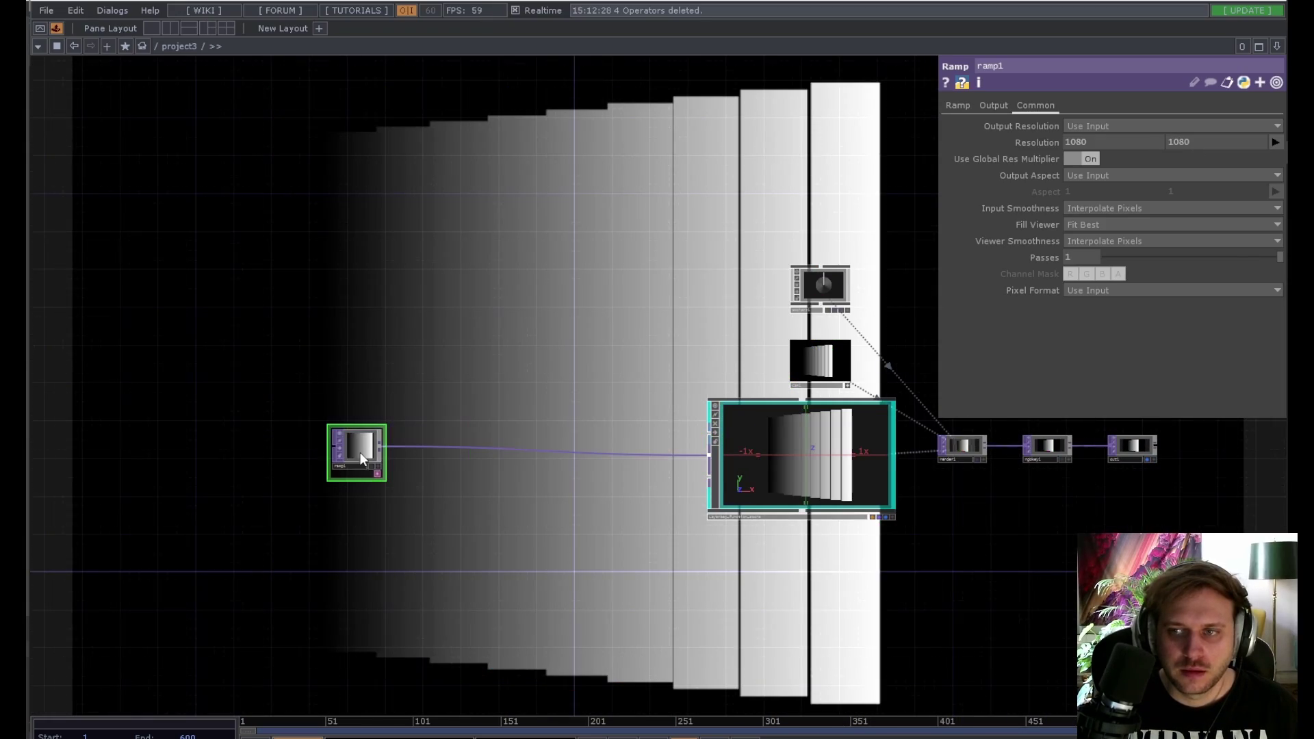
drag(359, 470, 476, 494)
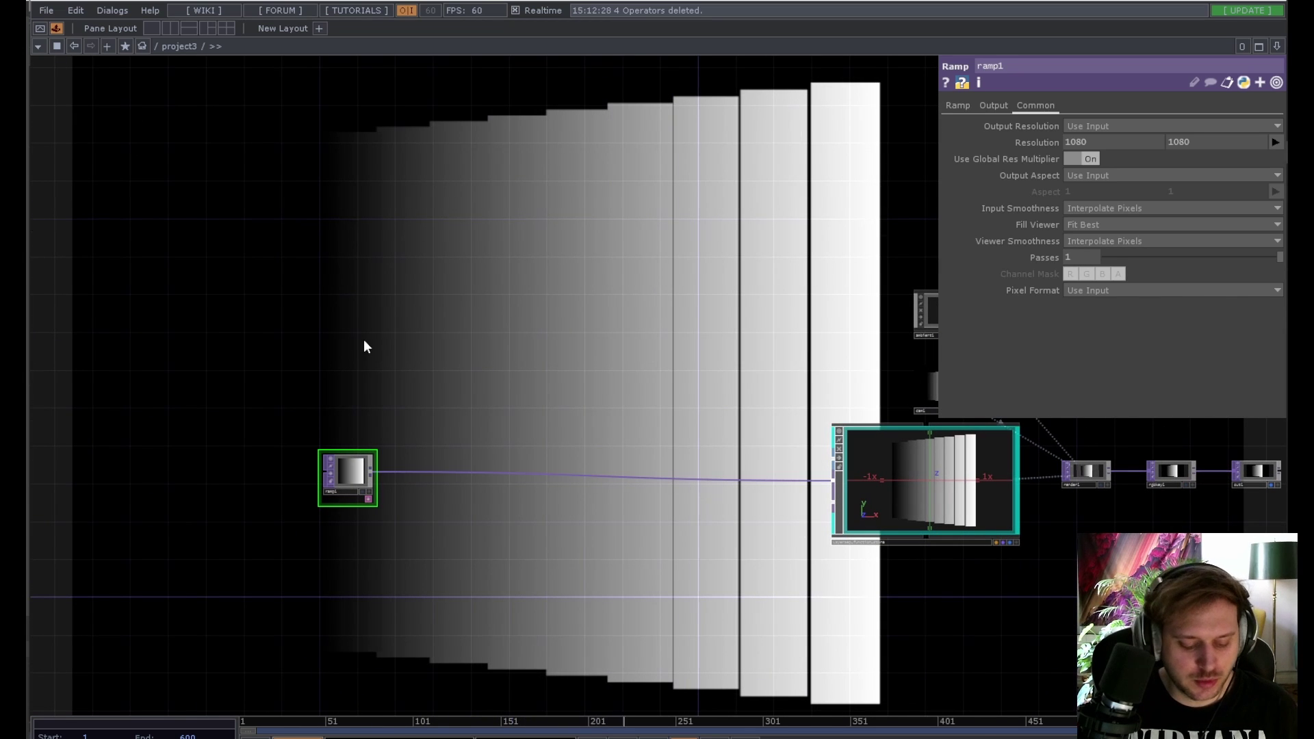
Step: Add a ComplexOp1 component from the palette's ComplexFunction.store folder, placing it between the ramp and LayerSep_function_store
key(ctrl+b)
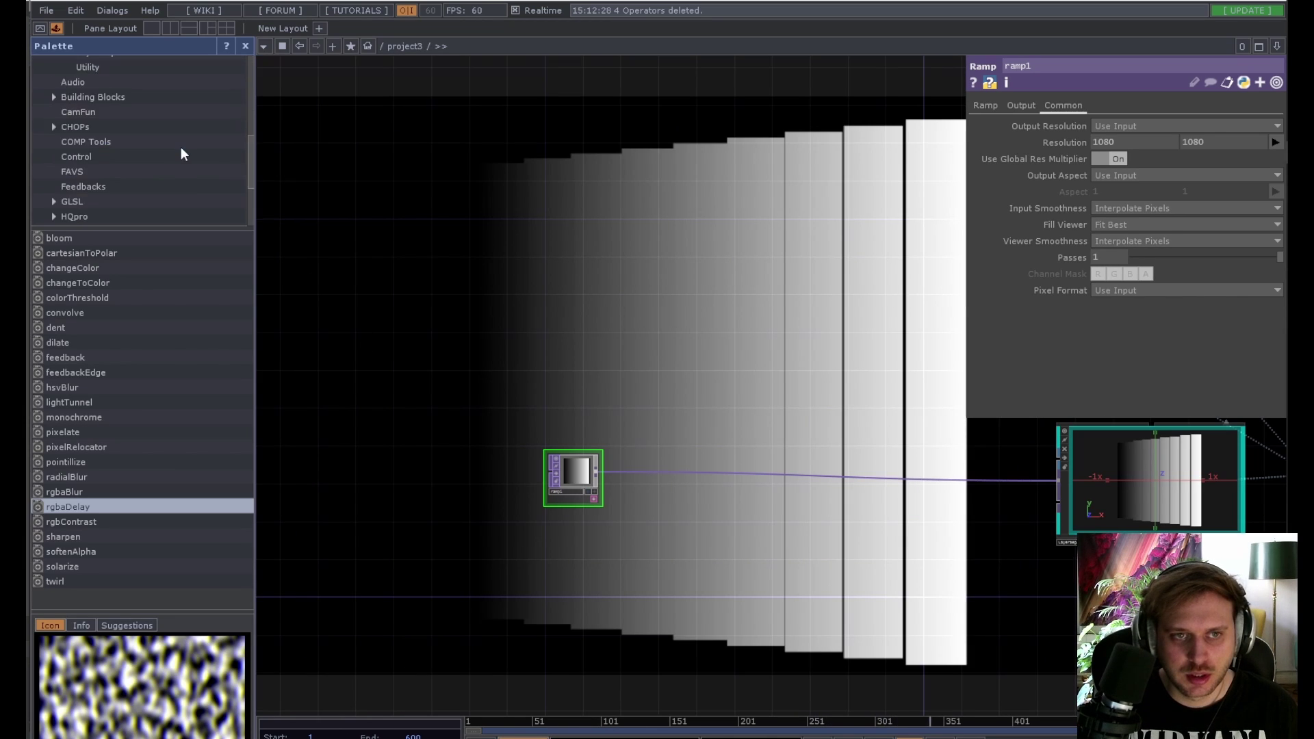
scroll(181, 146, up, 4)
click(157, 154)
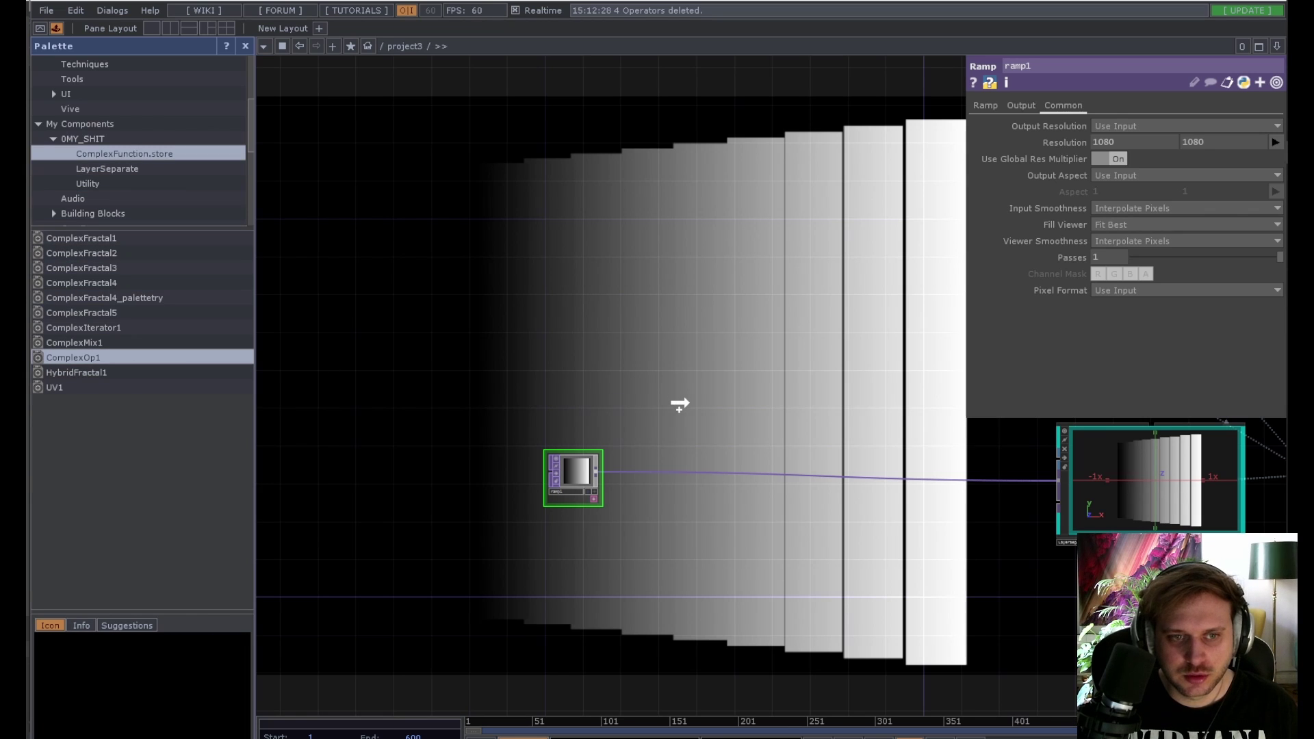
drag(680, 405, 688, 384)
click(245, 49)
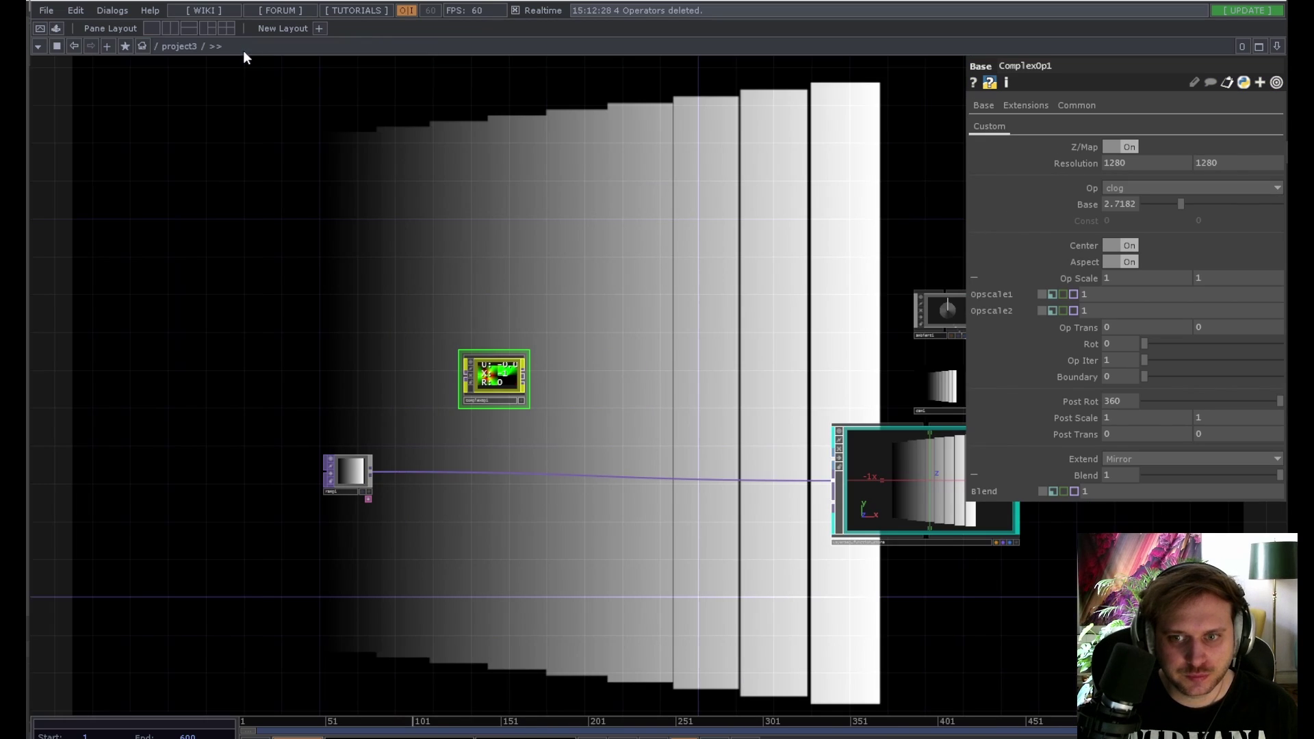
Step: Wire the ramp into ComplexOp1 and ComplexOp1 into LayerSep_function_store, and place ComplexOp1 in line with them
drag(374, 470, 461, 381)
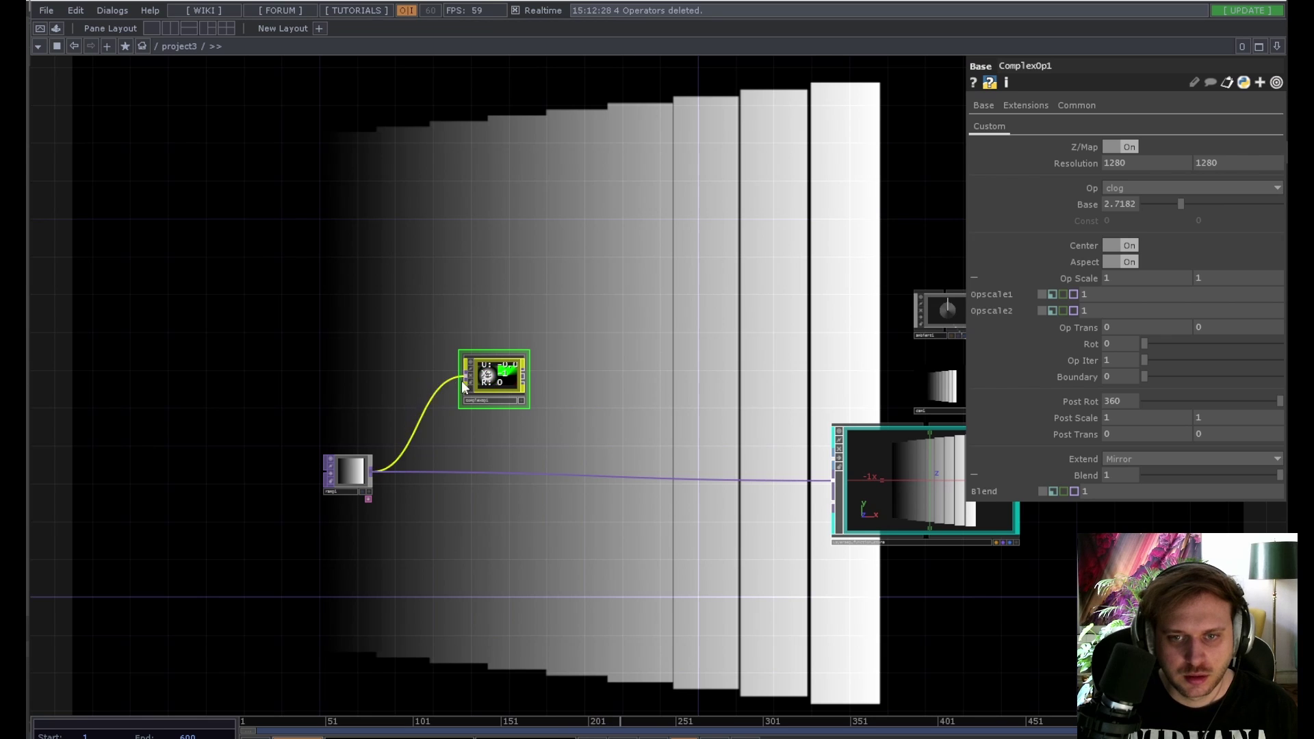
drag(569, 469, 581, 477)
drag(493, 375, 498, 452)
Step: Orbit the cam1 view so the layered rings are rendered at an angle
drag(664, 391, 381, 424)
scroll(737, 415, up, 7)
drag(592, 456, 597, 443)
drag(267, 352, 534, 309)
Step: Set LayerSep_function_store's Soft Offset to 0.27 and Alpha Threshold to about 0.34 in the Threshold parameters
click(880, 603)
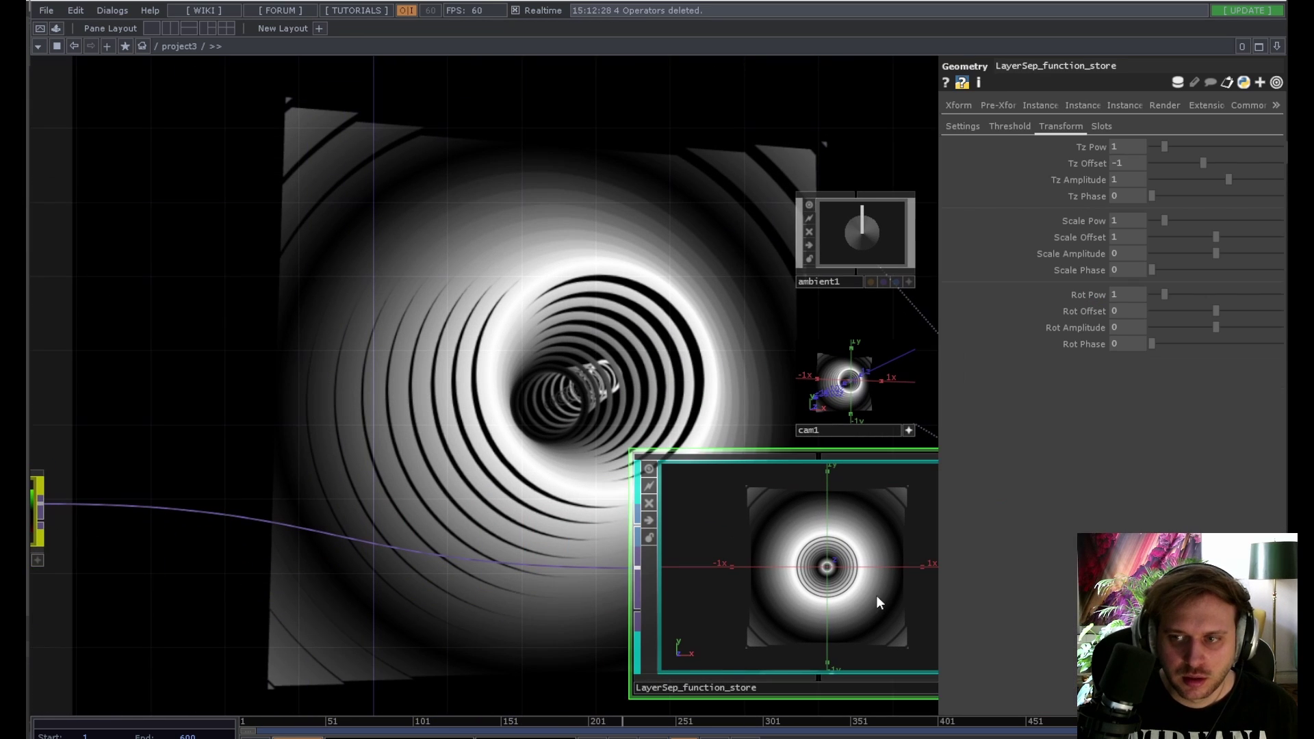
click(968, 127)
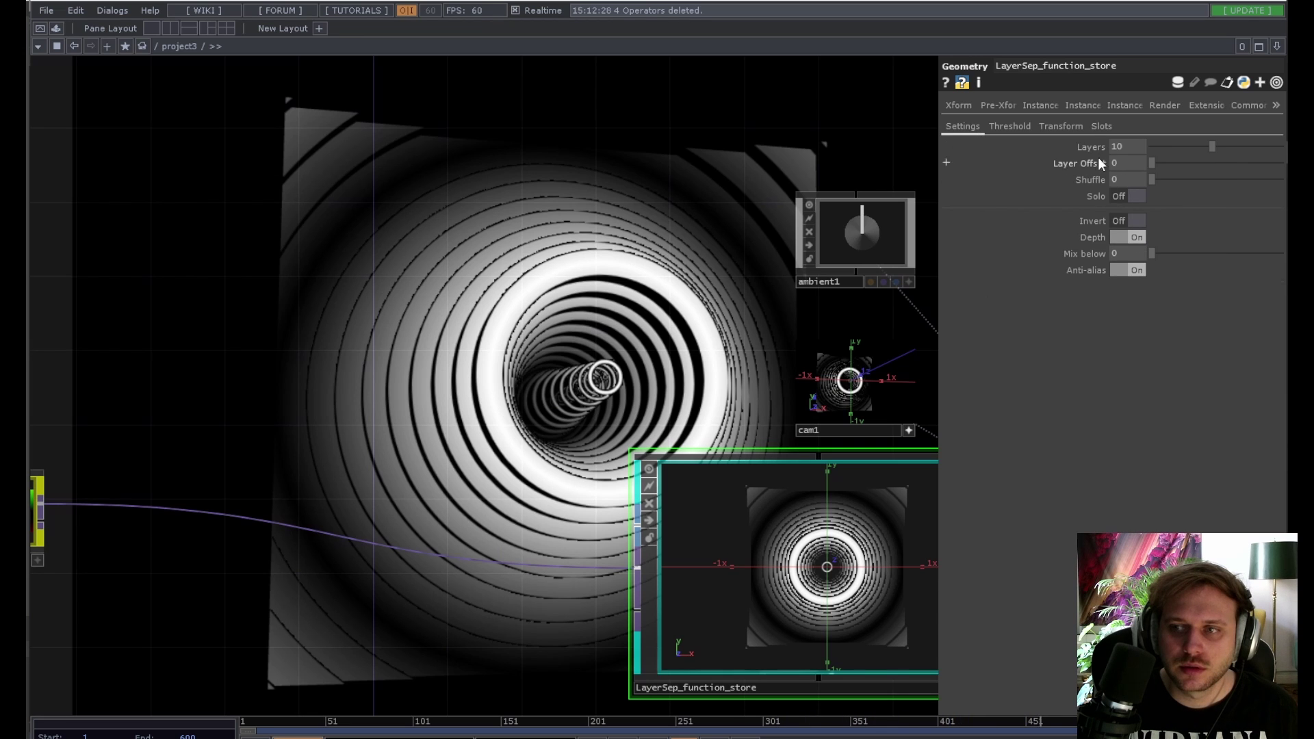
drag(588, 308, 486, 284)
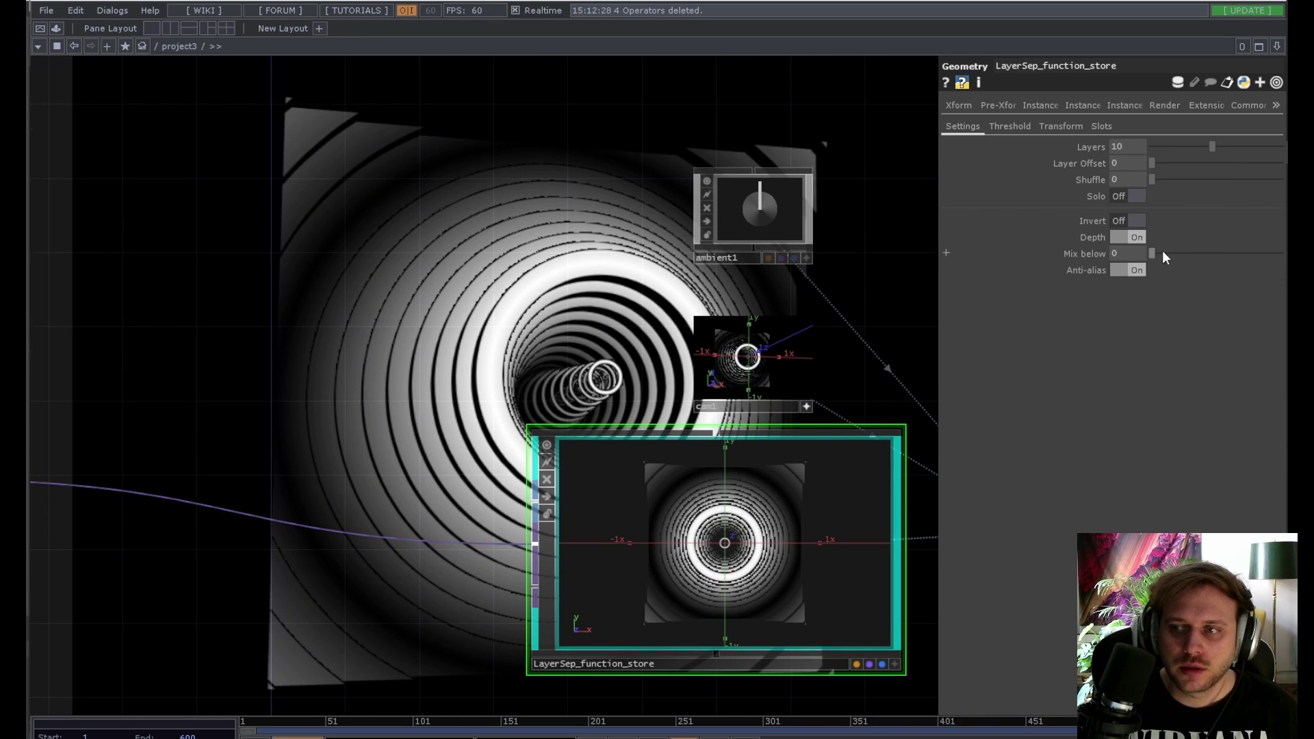
click(1028, 129)
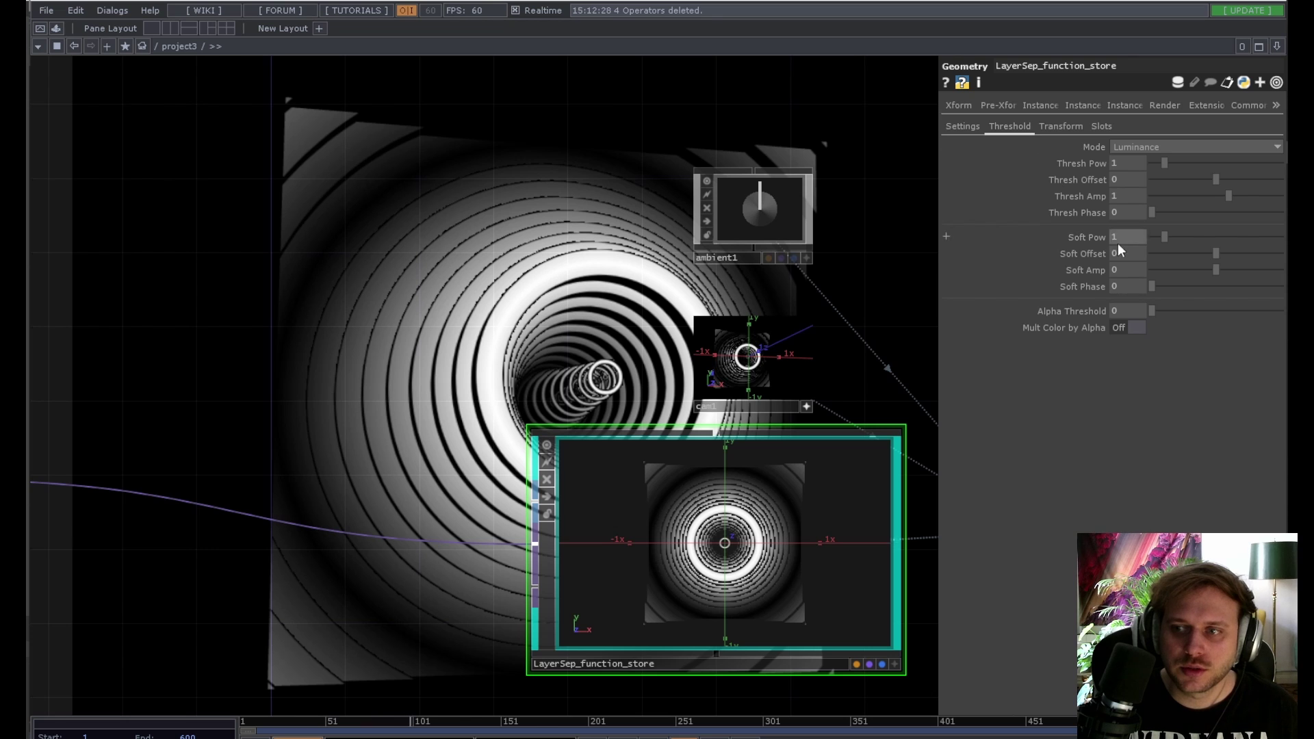
drag(1217, 253, 1233, 253)
drag(1178, 312, 1198, 317)
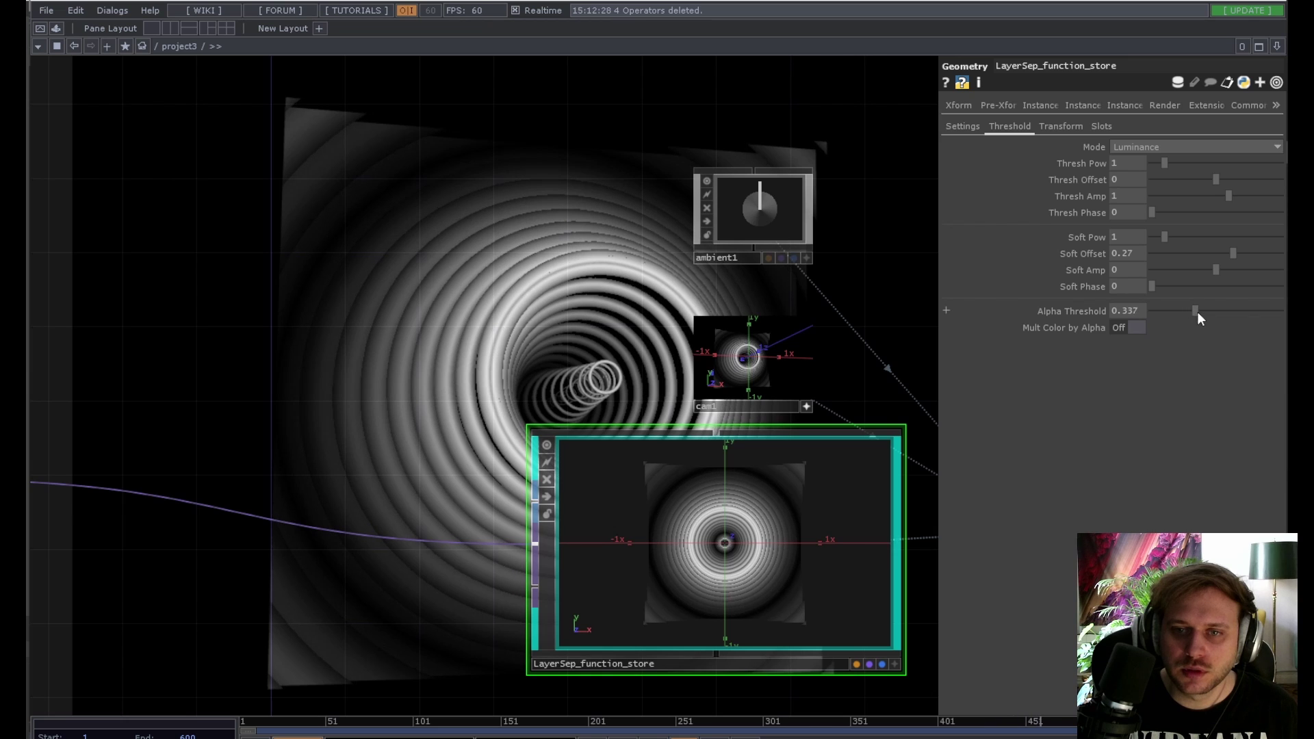
Step: Set render1's anti-aliasing to 16x (High)
drag(473, 328, 136, 307)
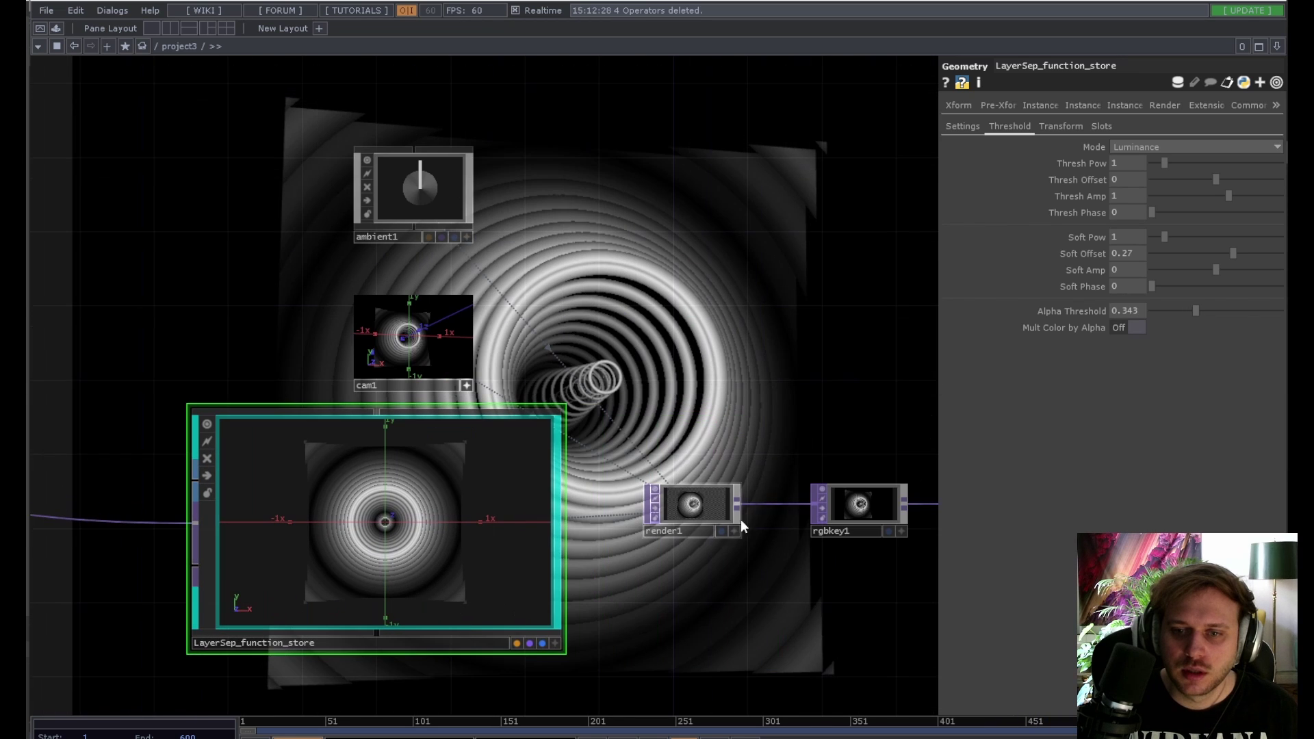
click(718, 515)
click(1146, 196)
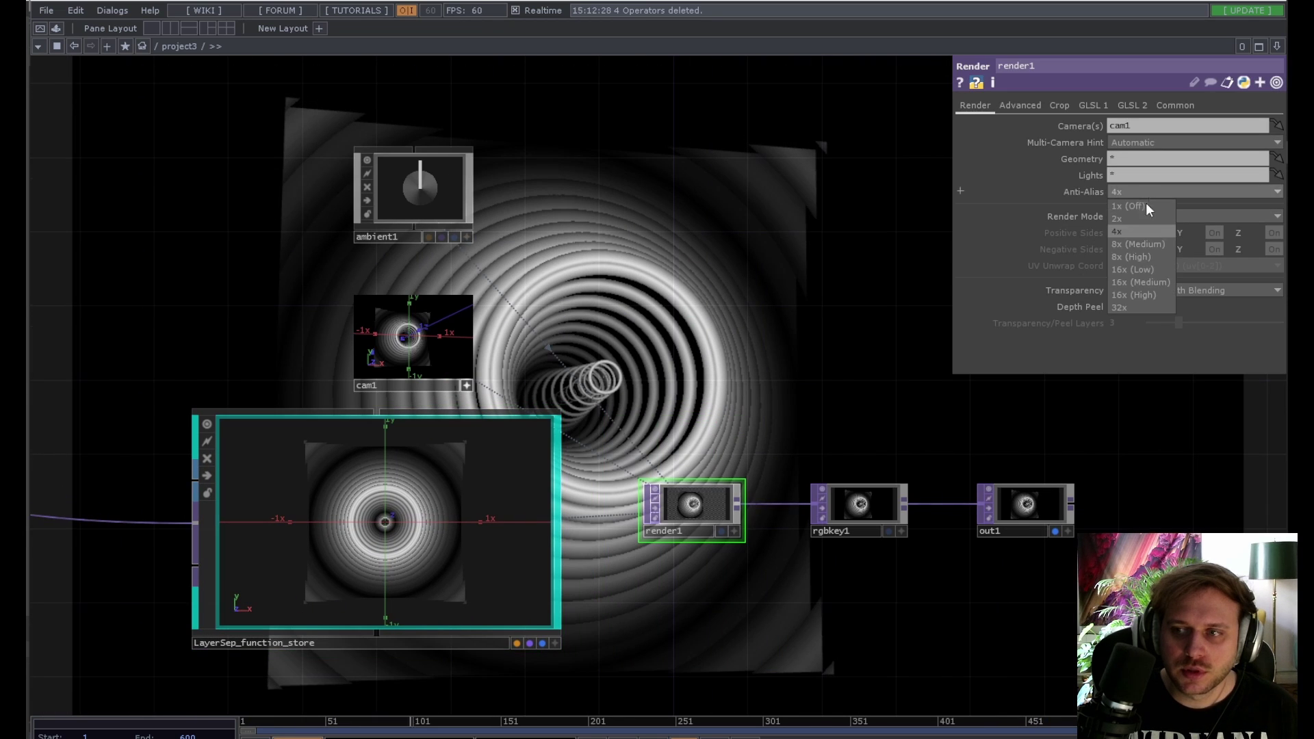
click(1146, 287)
Step: Set ramp1's Extend Left to Mirror, trying different Phase values to see the ramp shift
drag(750, 291, 729, 341)
scroll(640, 368, down, 3)
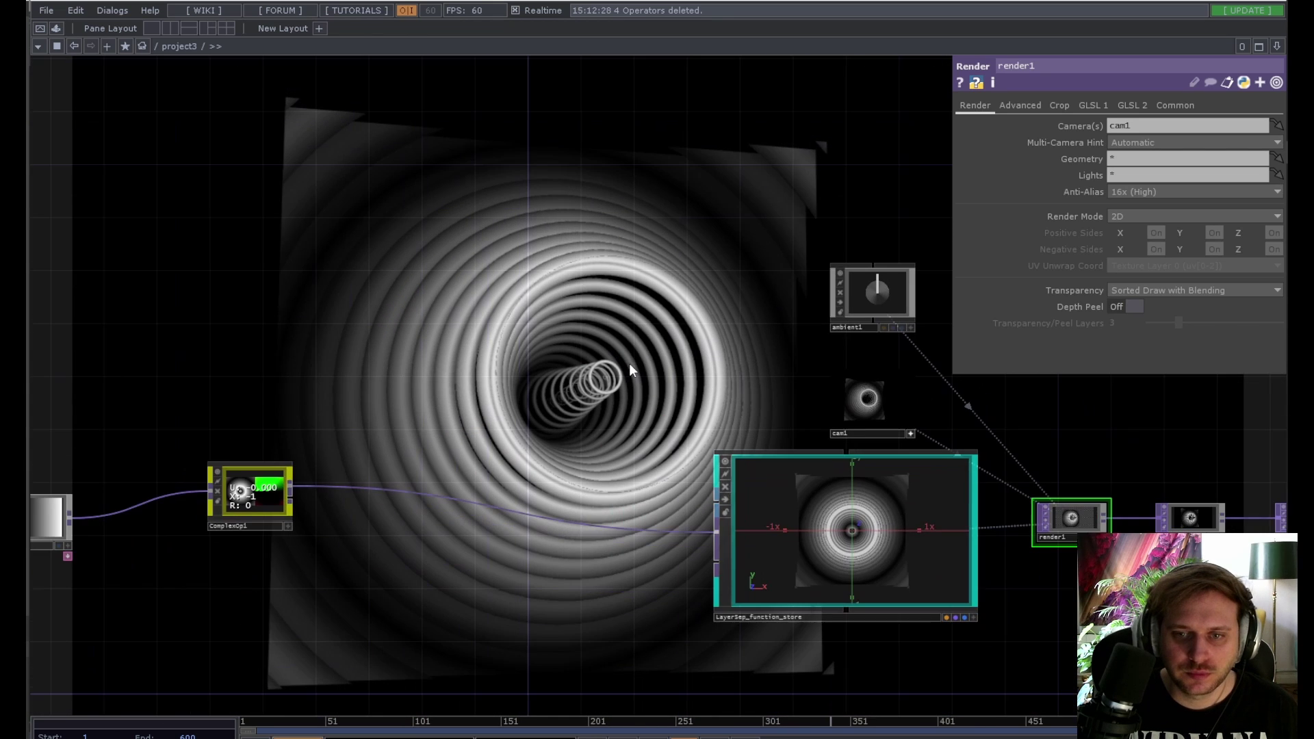
drag(253, 379, 479, 444)
click(283, 583)
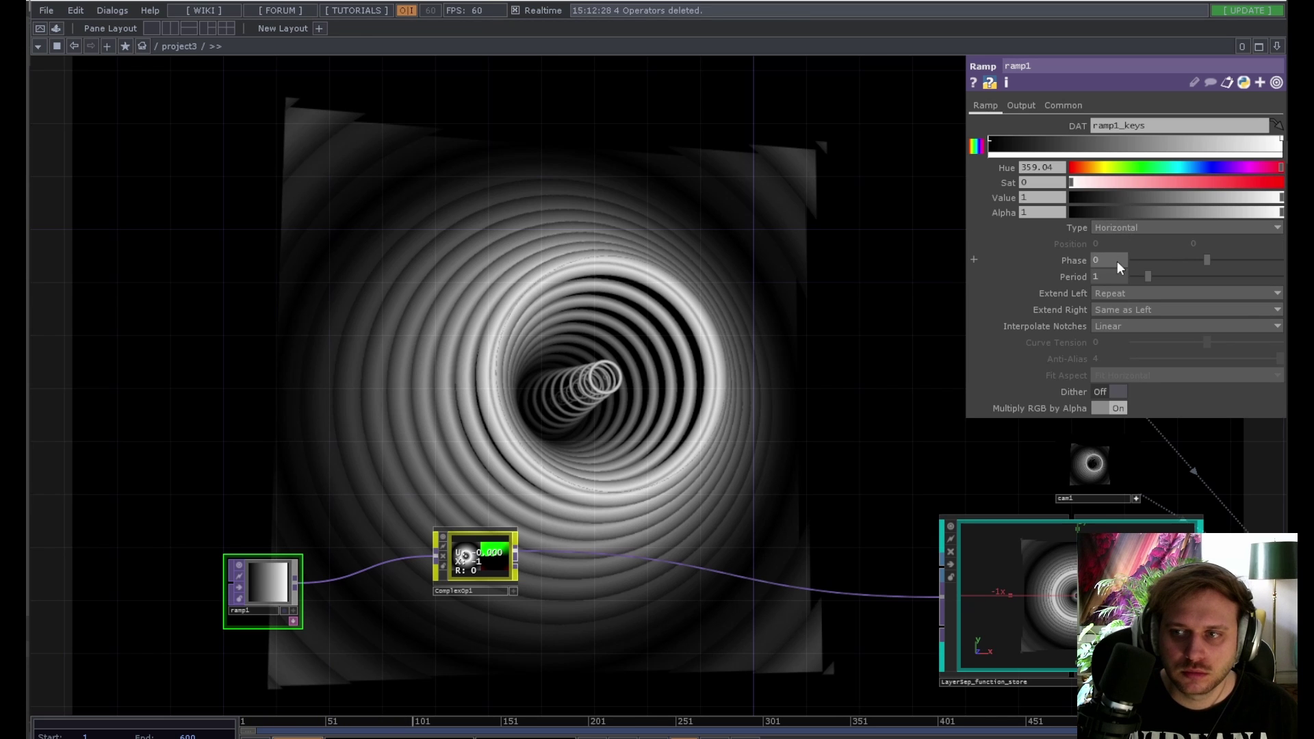
mouse_move(1187, 258)
mouse_down()
mouse_move(1174, 260)
mouse_move(1225, 262)
mouse_move(1202, 264)
mouse_up()
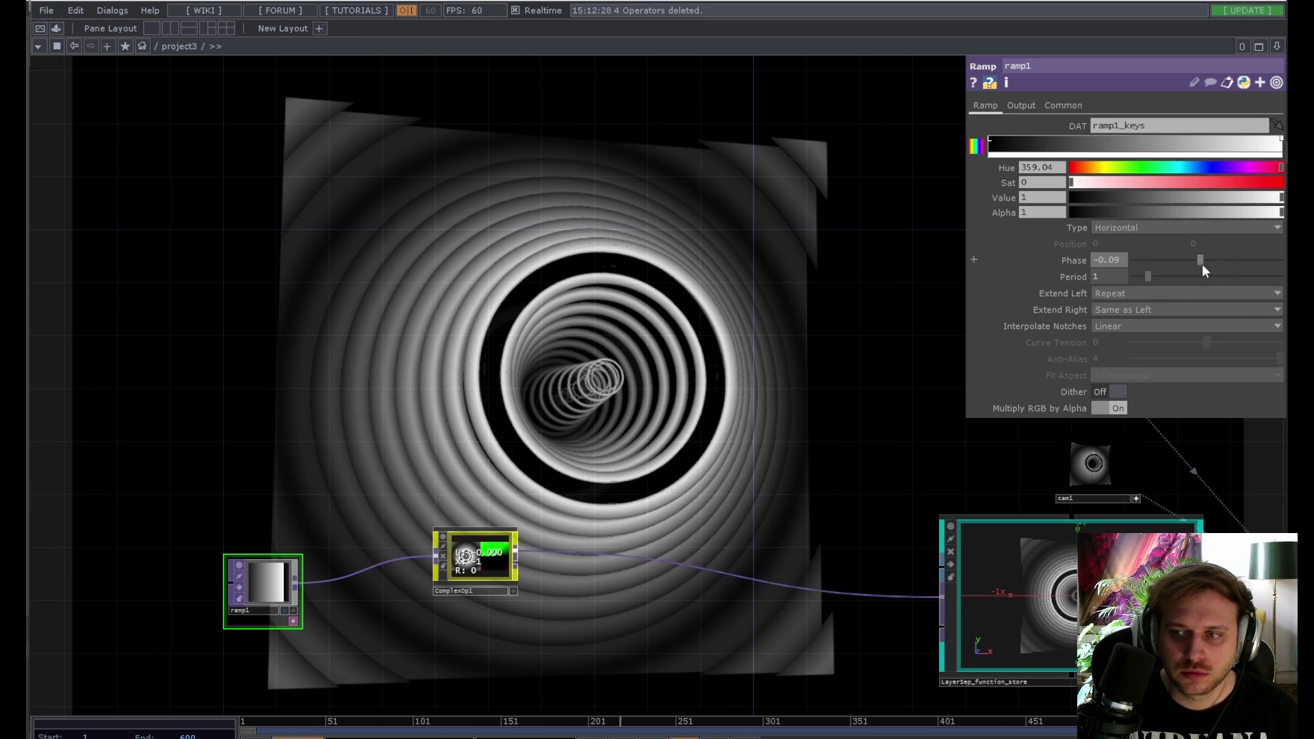
click(1148, 295)
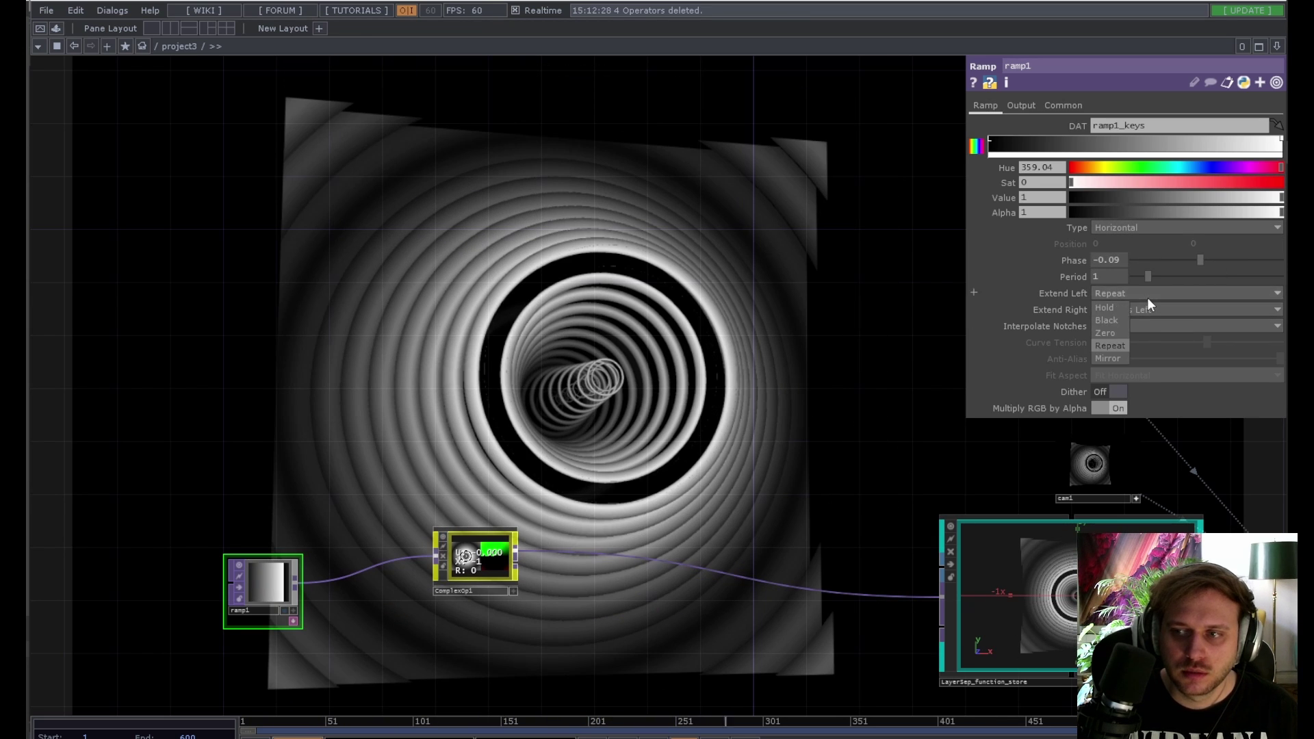
click(1111, 357)
mouse_move(1200, 260)
mouse_down()
mouse_move(1234, 257)
mouse_move(1177, 267)
mouse_up()
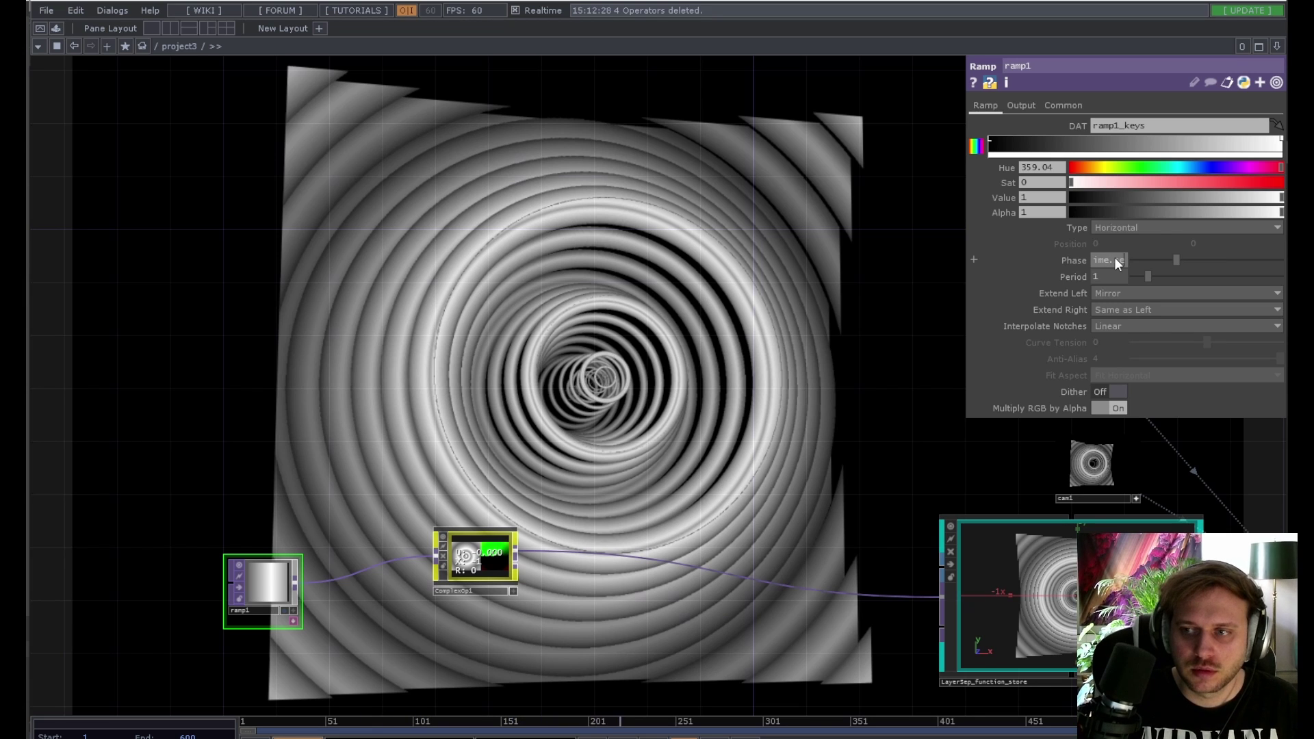
Step: Animate ramp1 by setting its Phase expression to absTime.seconds * 0.2
text(* 0.2)
key(Return)
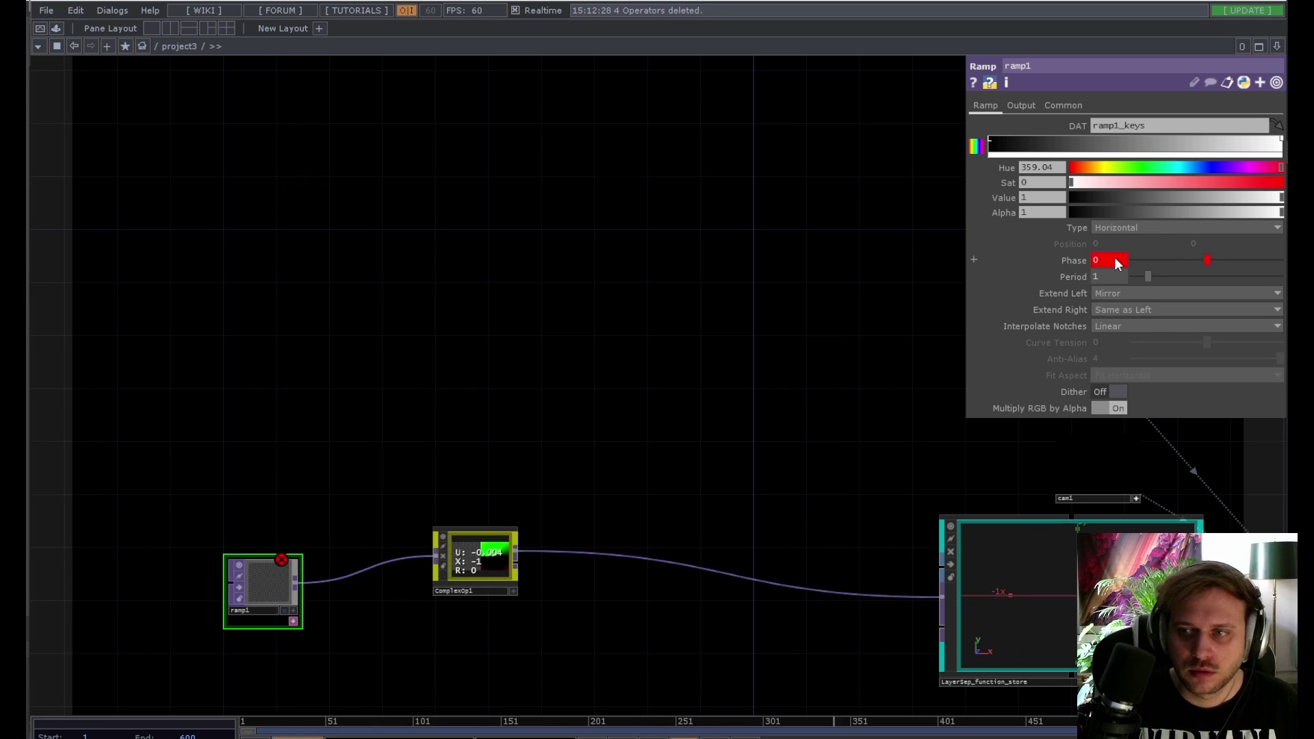
click(1072, 261)
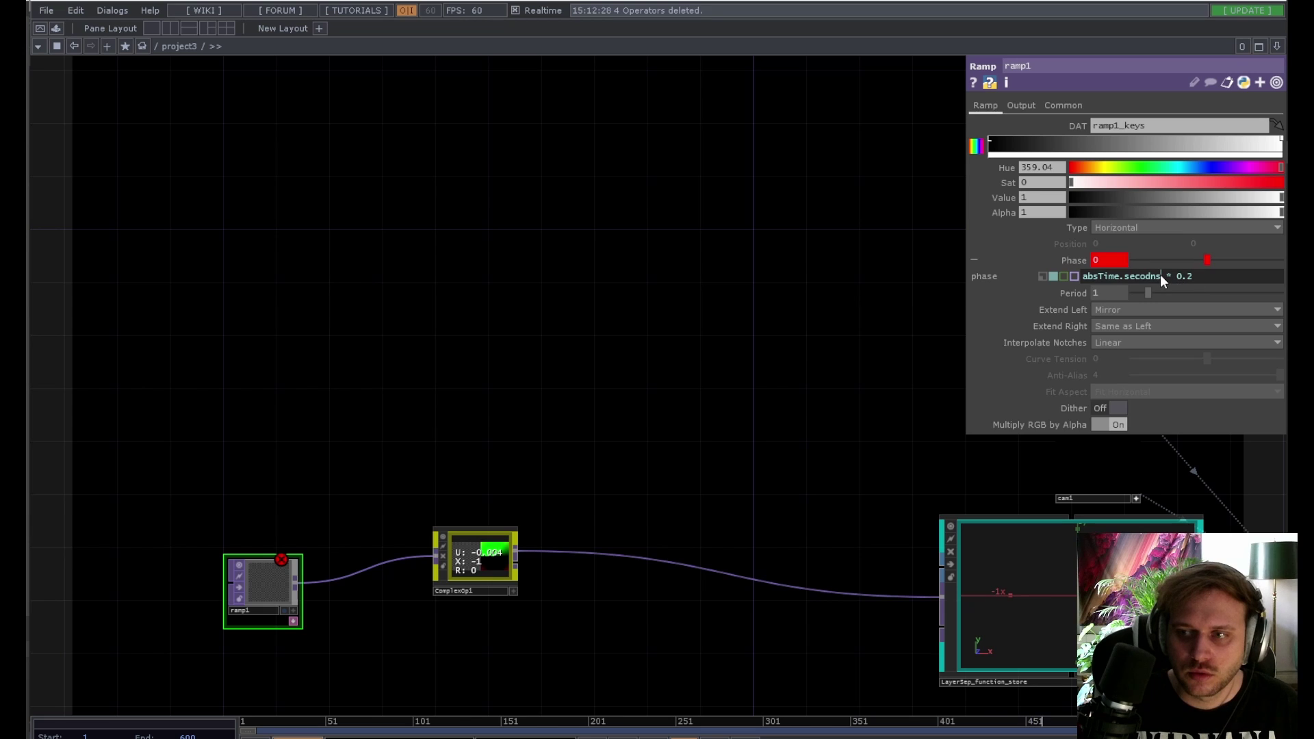
text(ds)
key(Return)
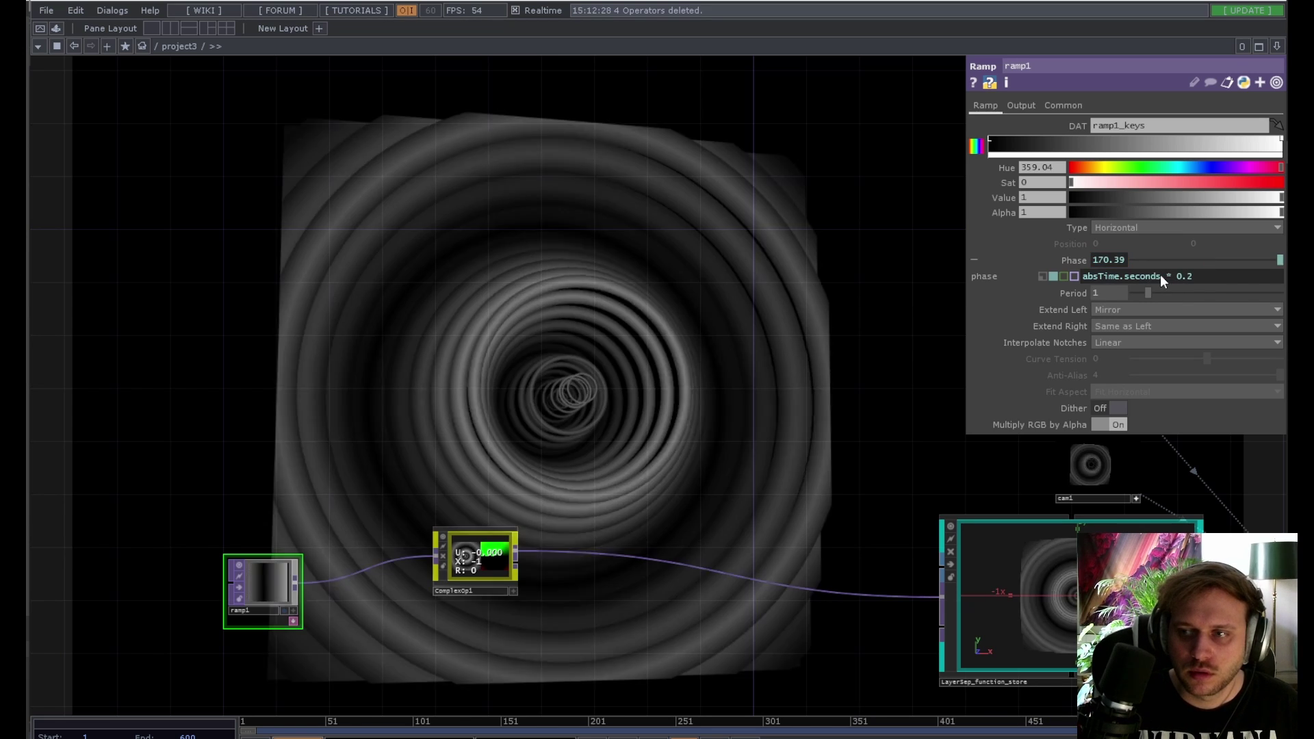
Step: Try the ccot and ctanh operations on ComplexOp1, settle on catan for its Op, and sweep Post Rot to 360
drag(572, 361, 516, 293)
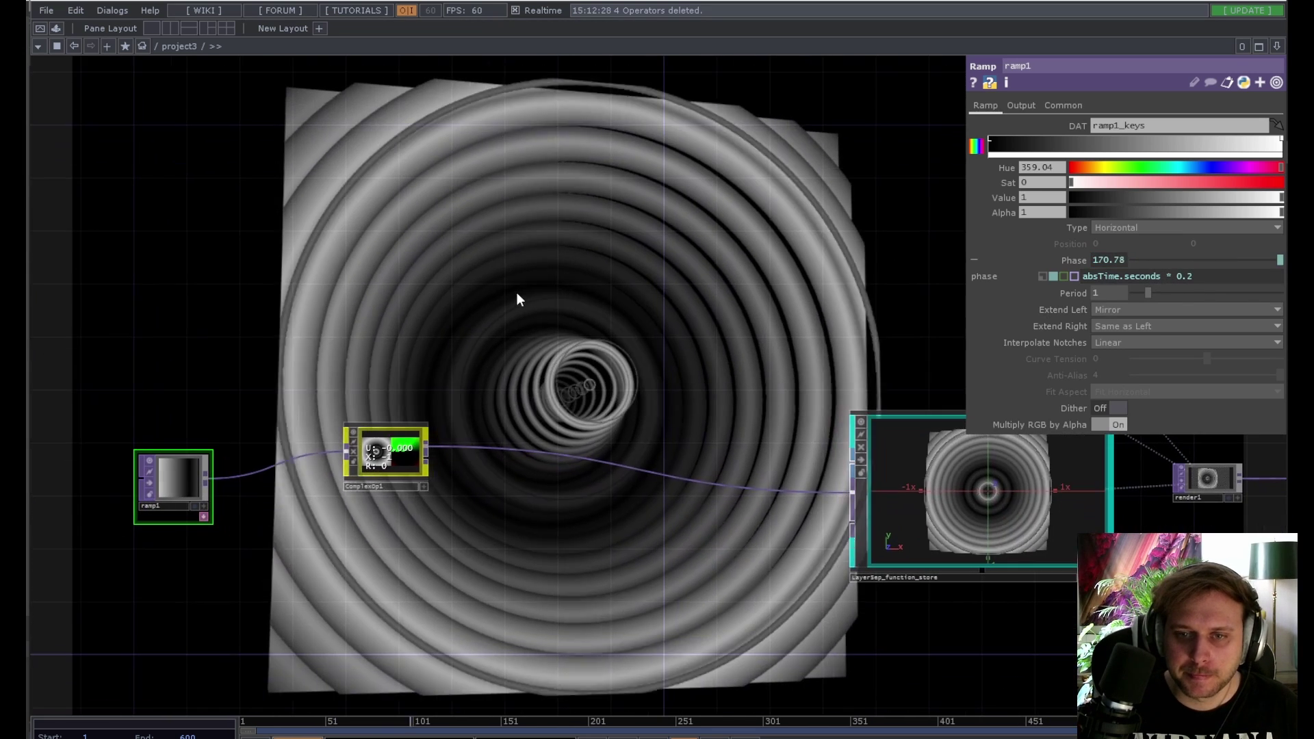
drag(573, 327, 418, 405)
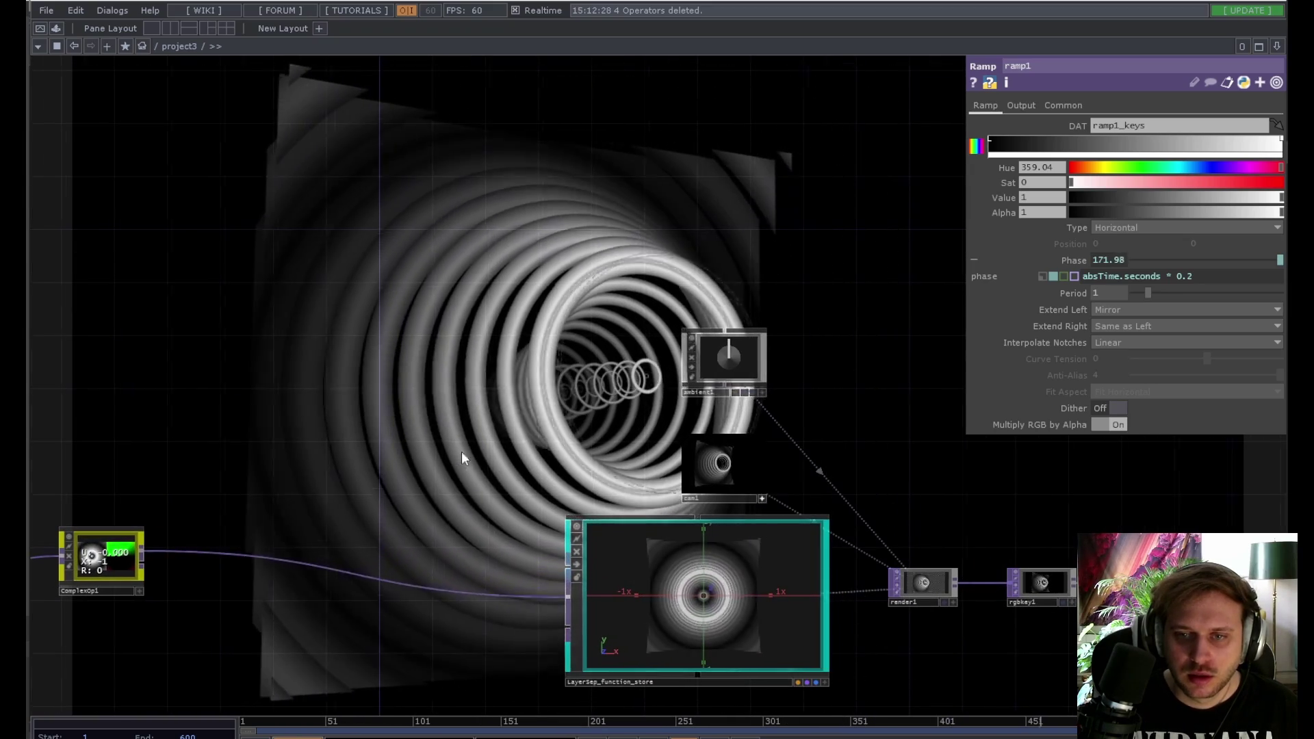
drag(461, 451, 778, 327)
click(396, 448)
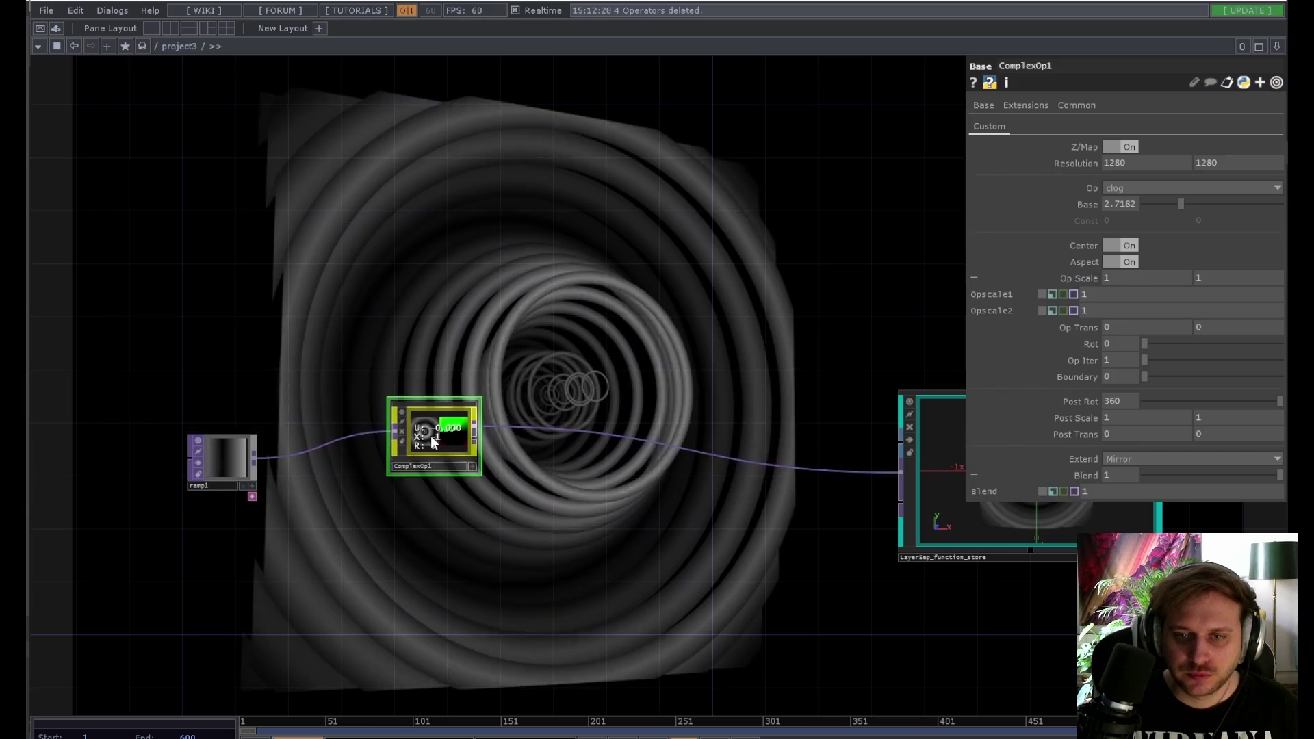
click(1158, 189)
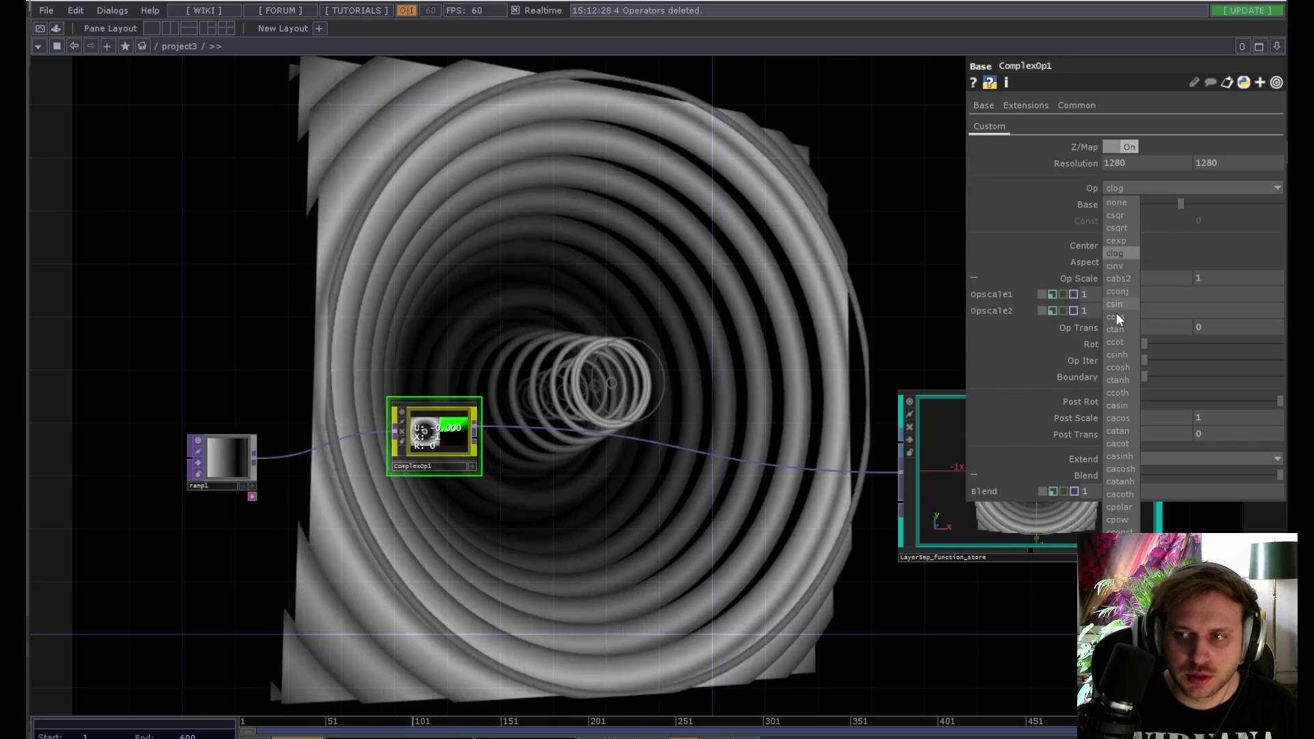
click(1113, 343)
click(1151, 187)
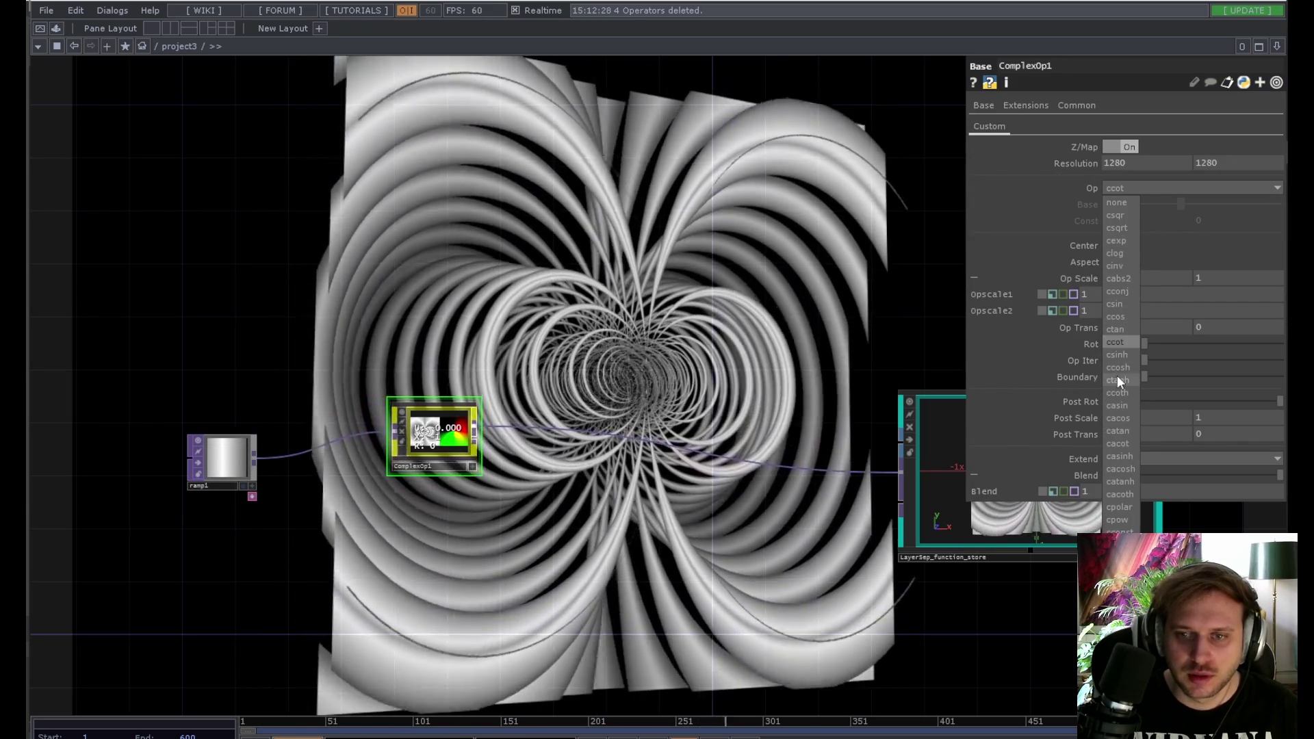
click(1118, 374)
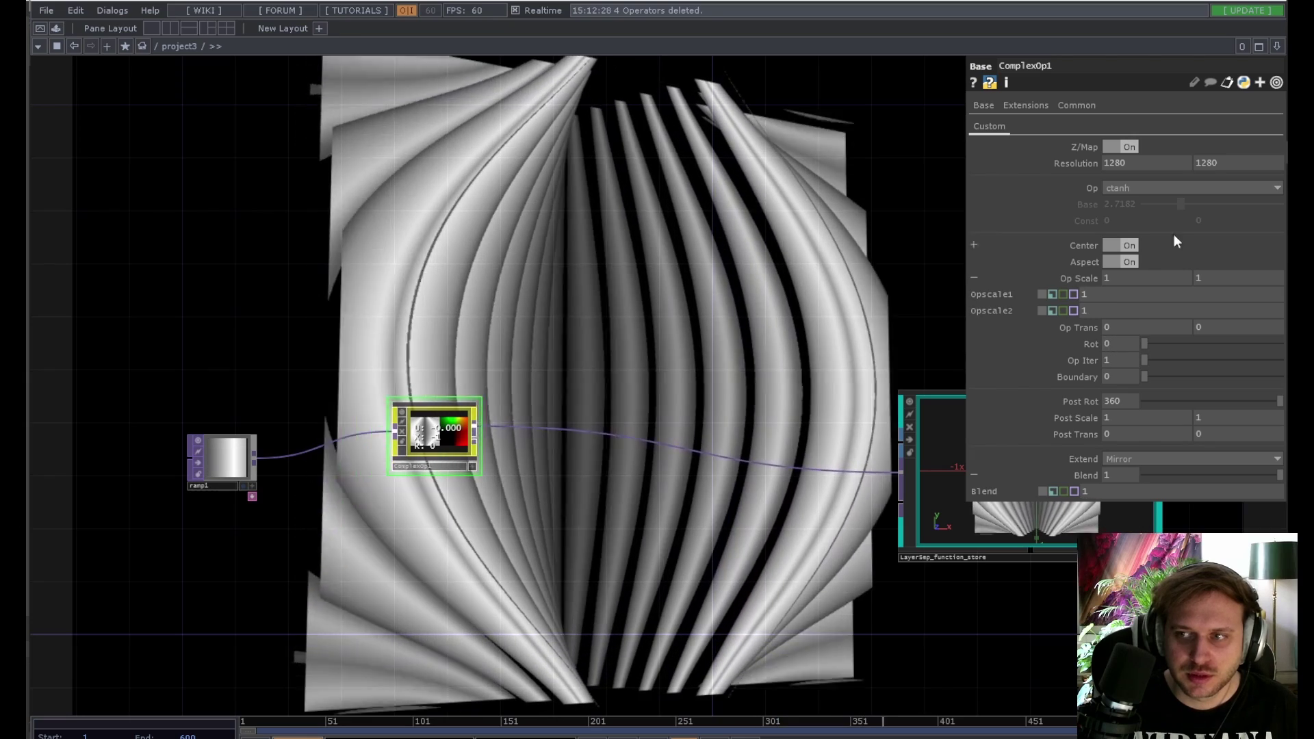
click(1160, 189)
click(1114, 430)
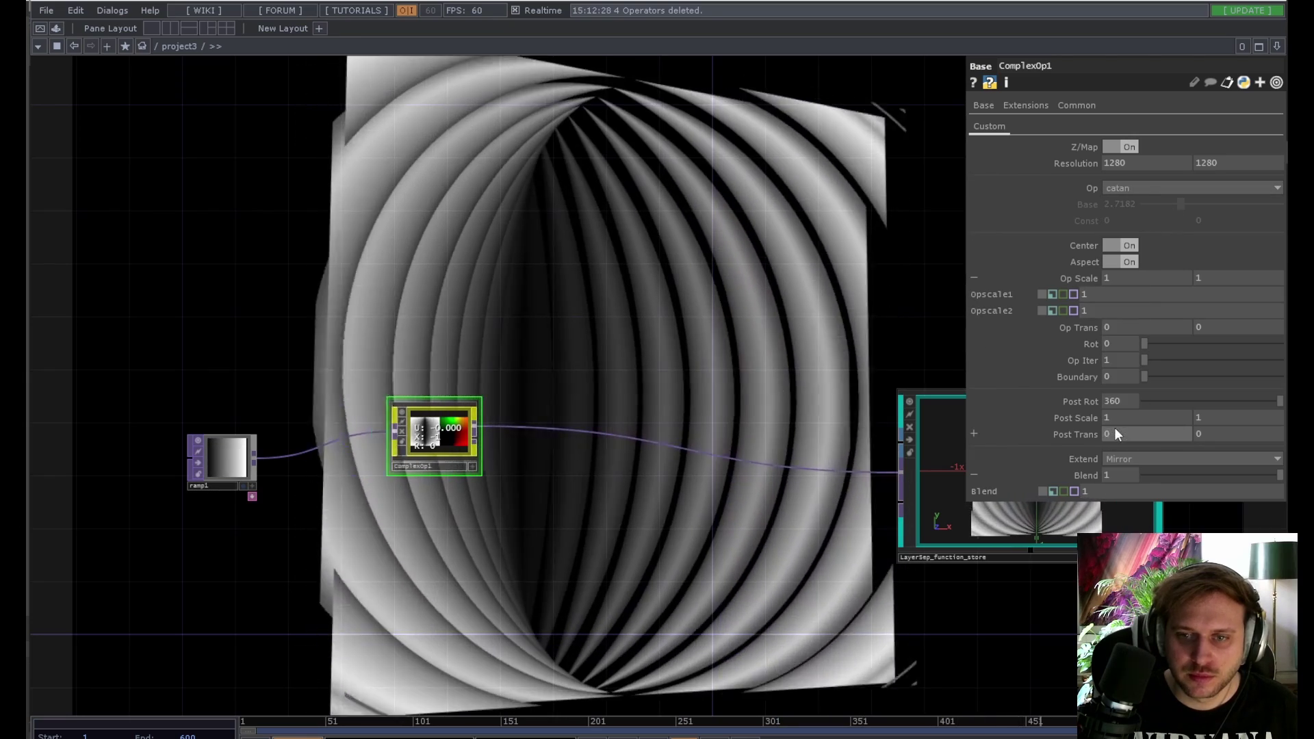
drag(1146, 400, 1282, 401)
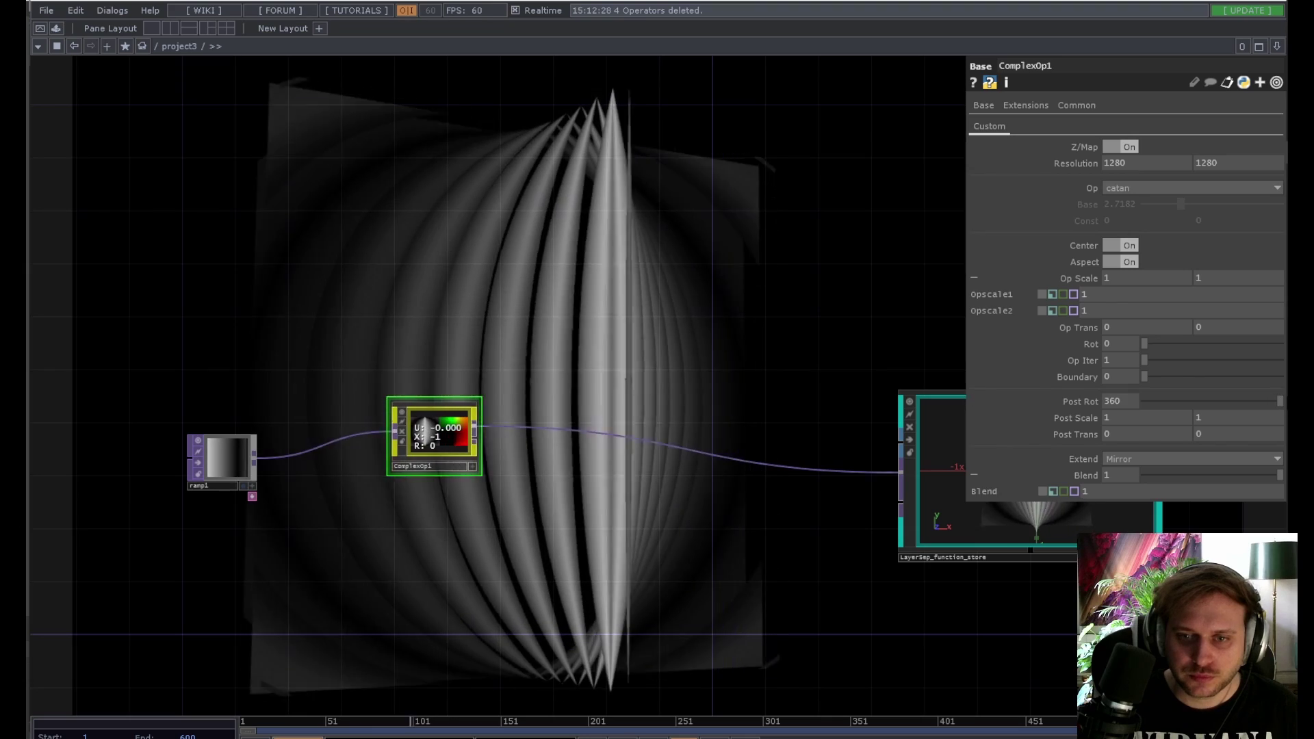
Step: Insert a Limit TOP on the wire between ComplexOp1 and LayerSep_function_store
drag(741, 507, 616, 507)
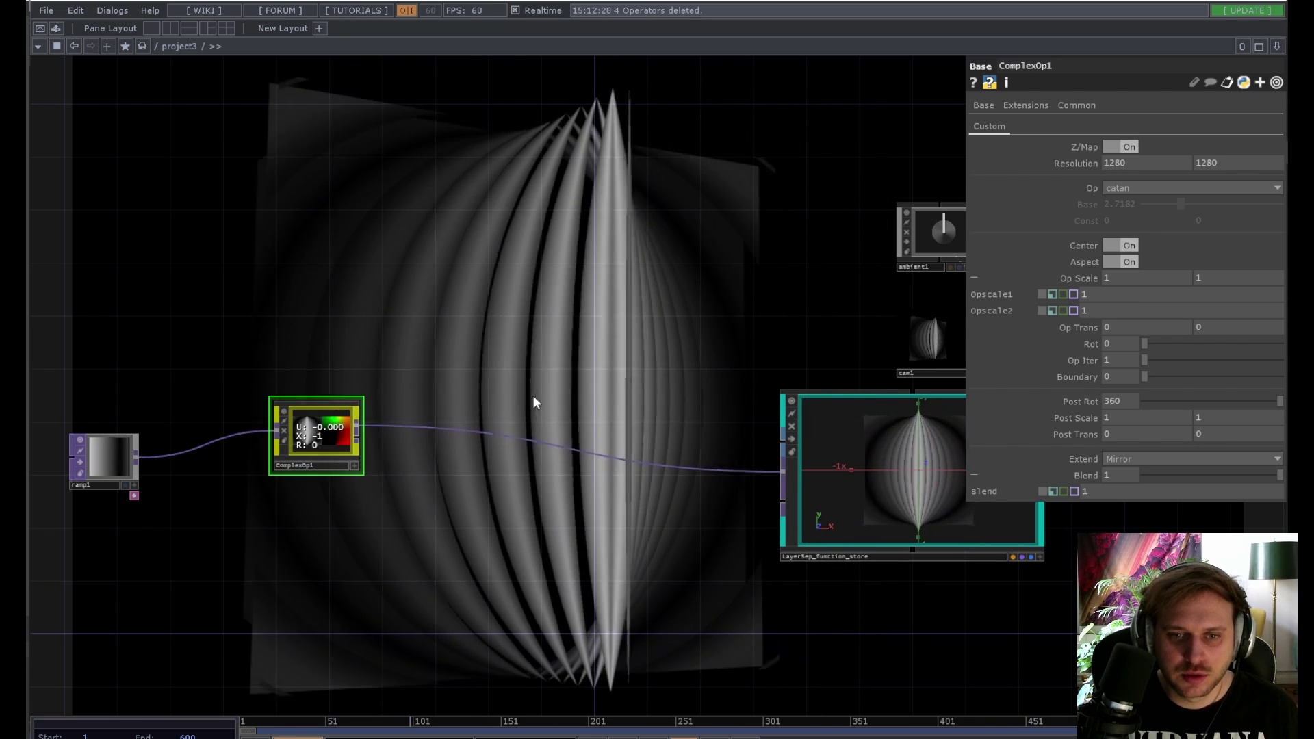
right_click(456, 429)
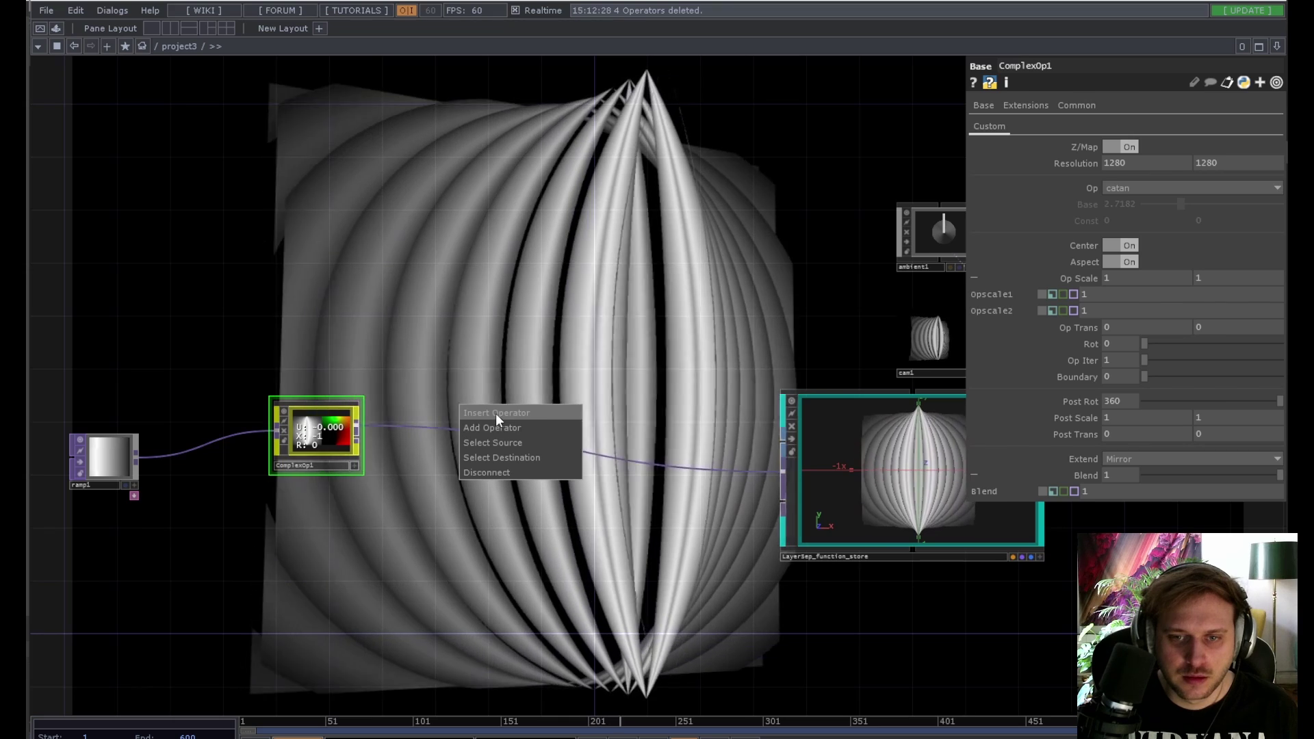
click(495, 412)
text(li)
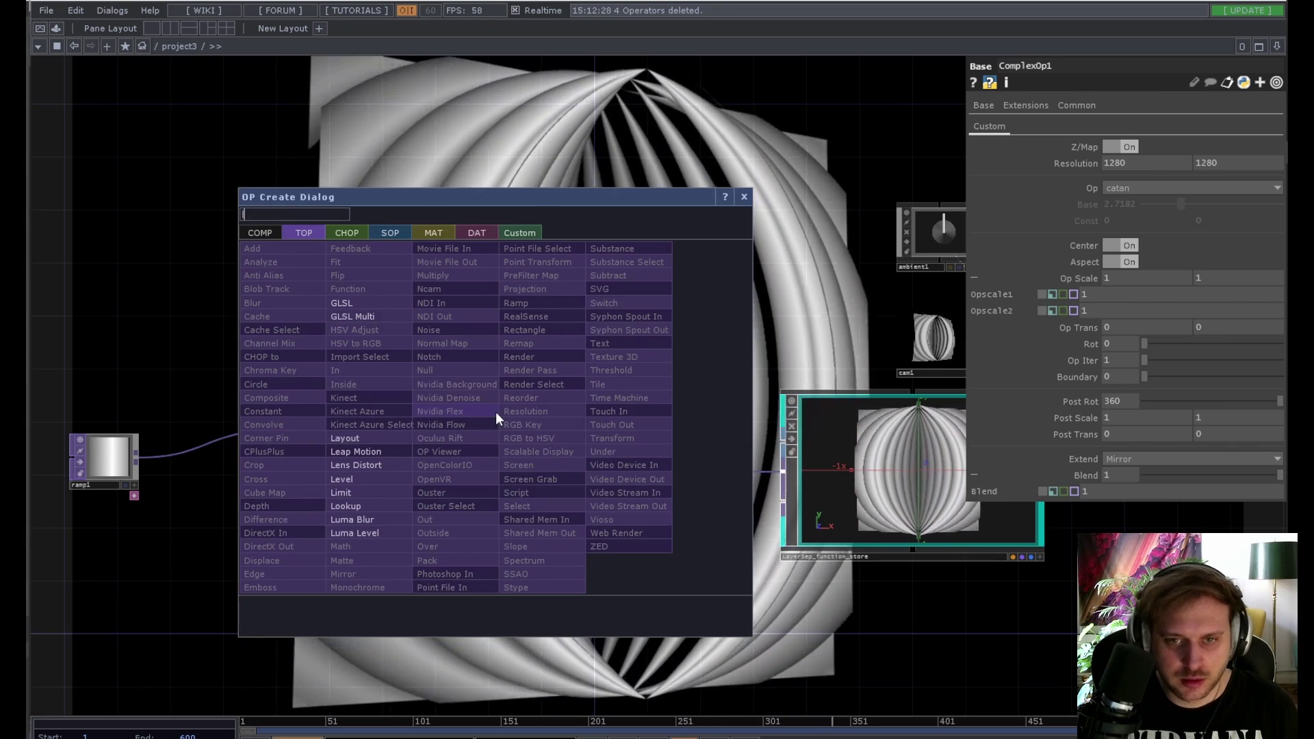
click(384, 493)
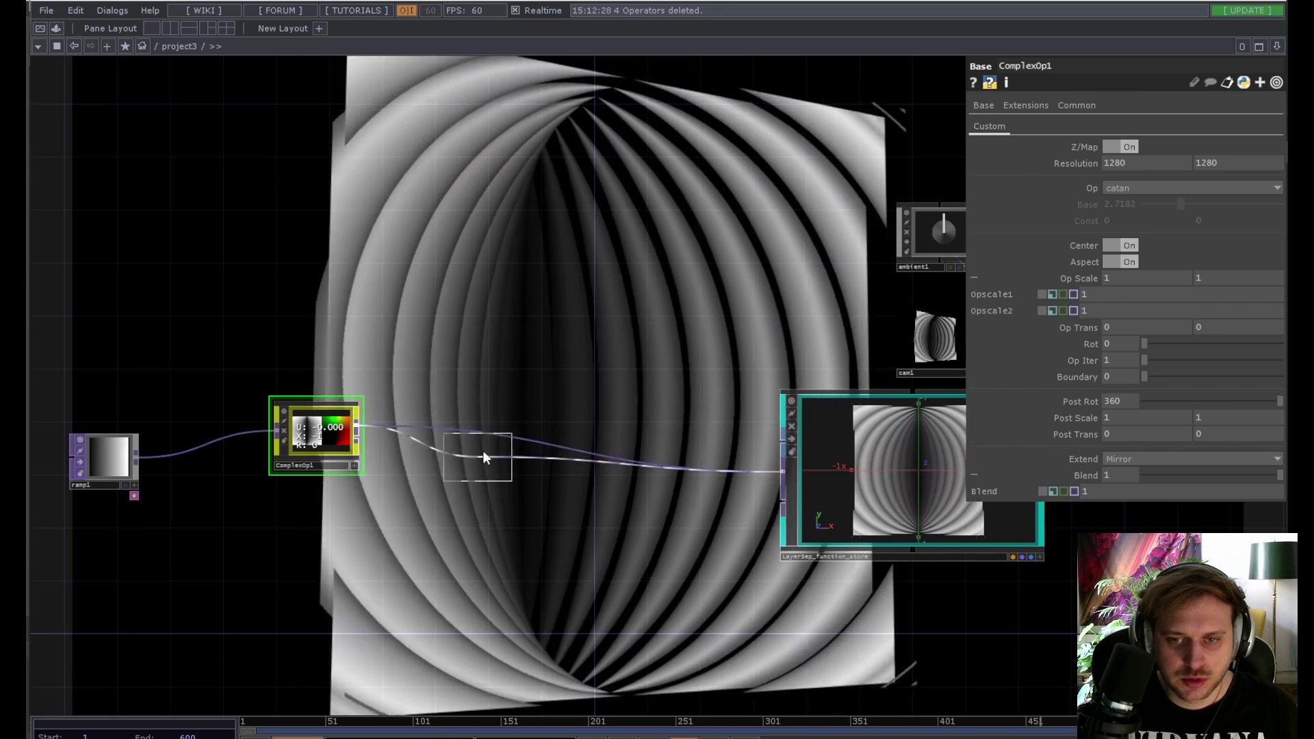
click(509, 436)
Step: Set limit1's Quantize Position to Floor and lower its Position Step
click(1036, 110)
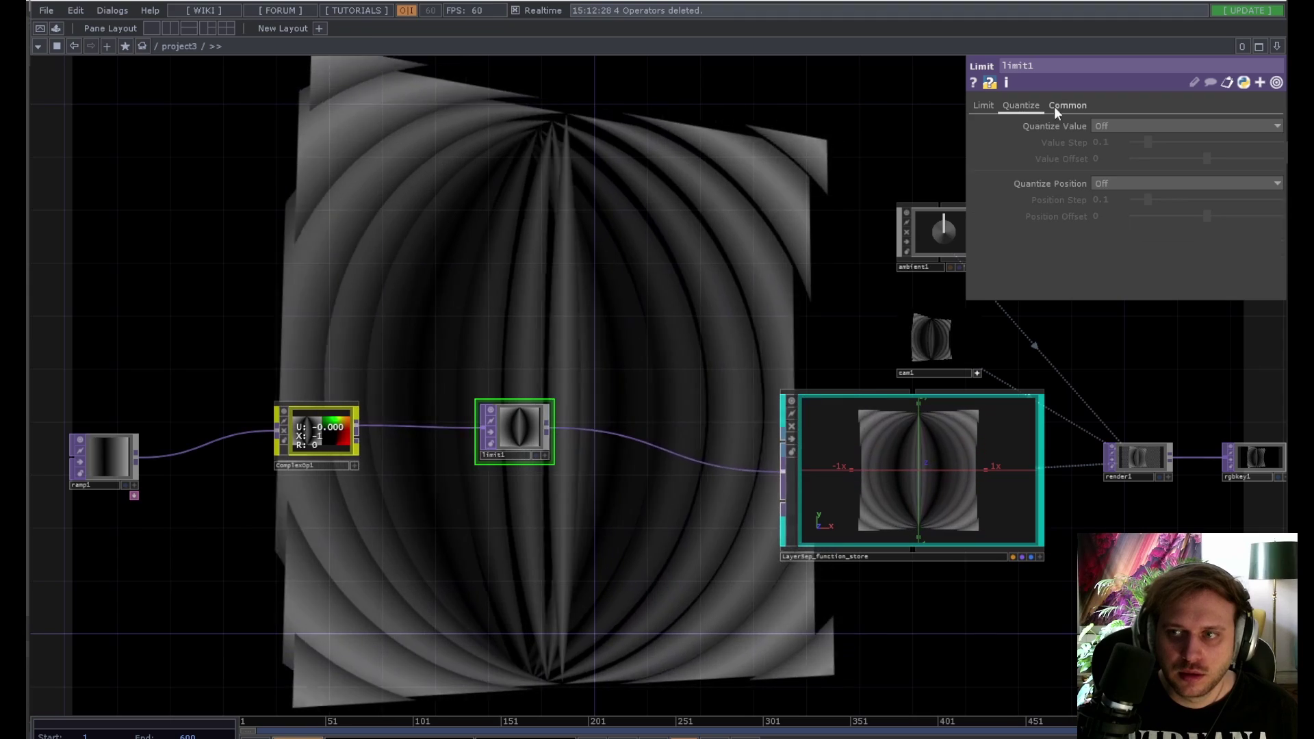
click(1127, 182)
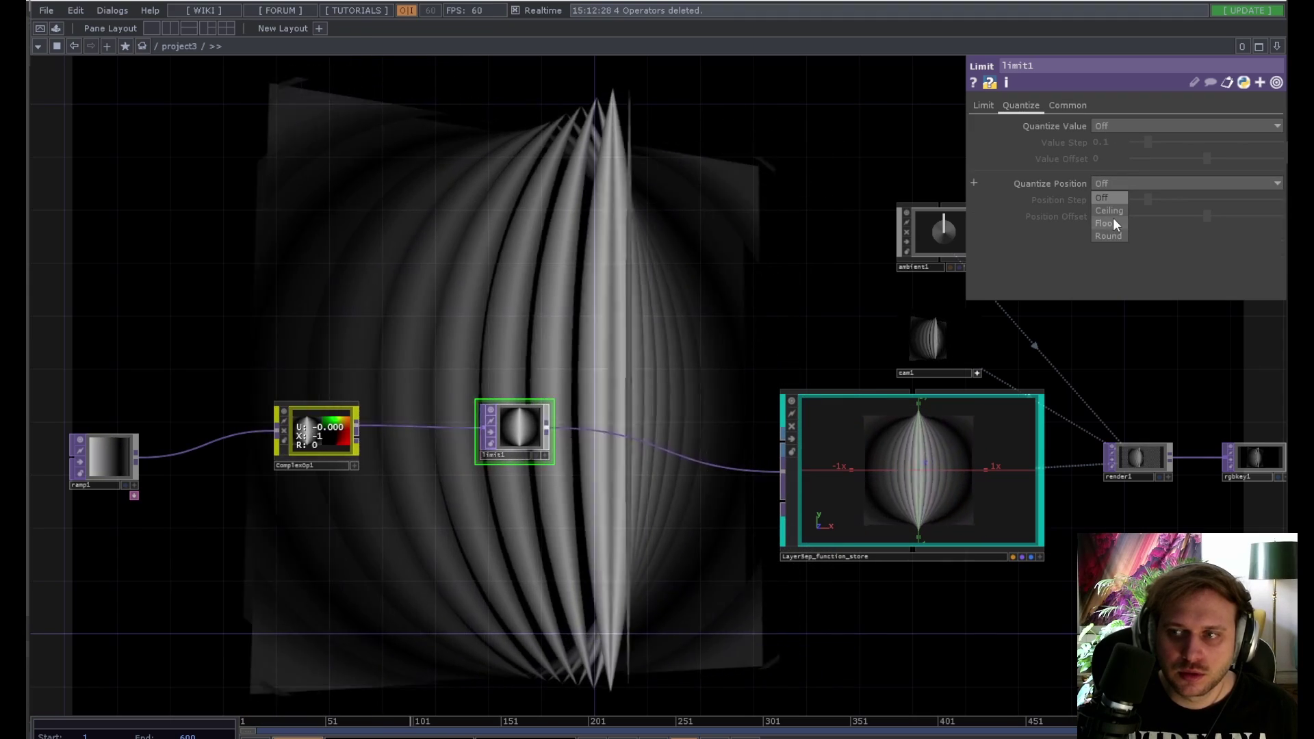
click(1110, 220)
drag(1147, 200, 1079, 210)
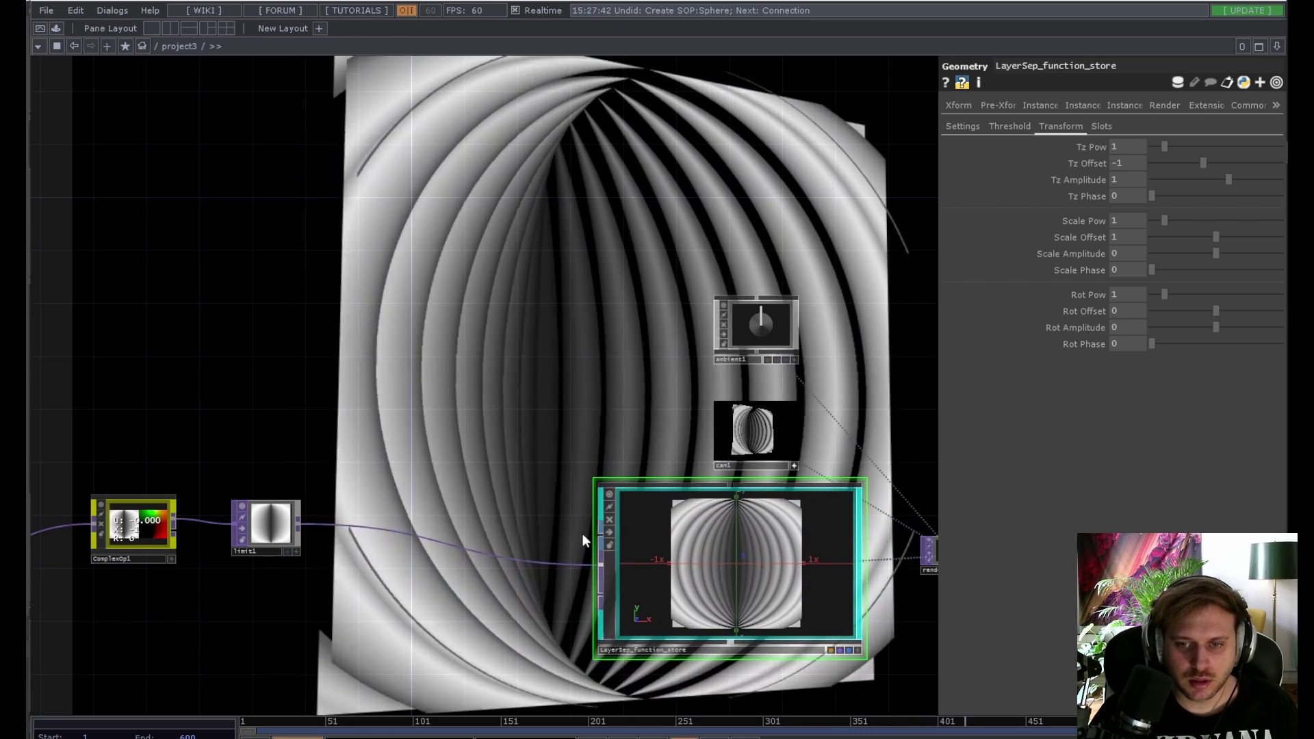
Step: Add a Sphere SOP wired into the geometry input of LayerSep_function_store
key(Tab)
text(s)
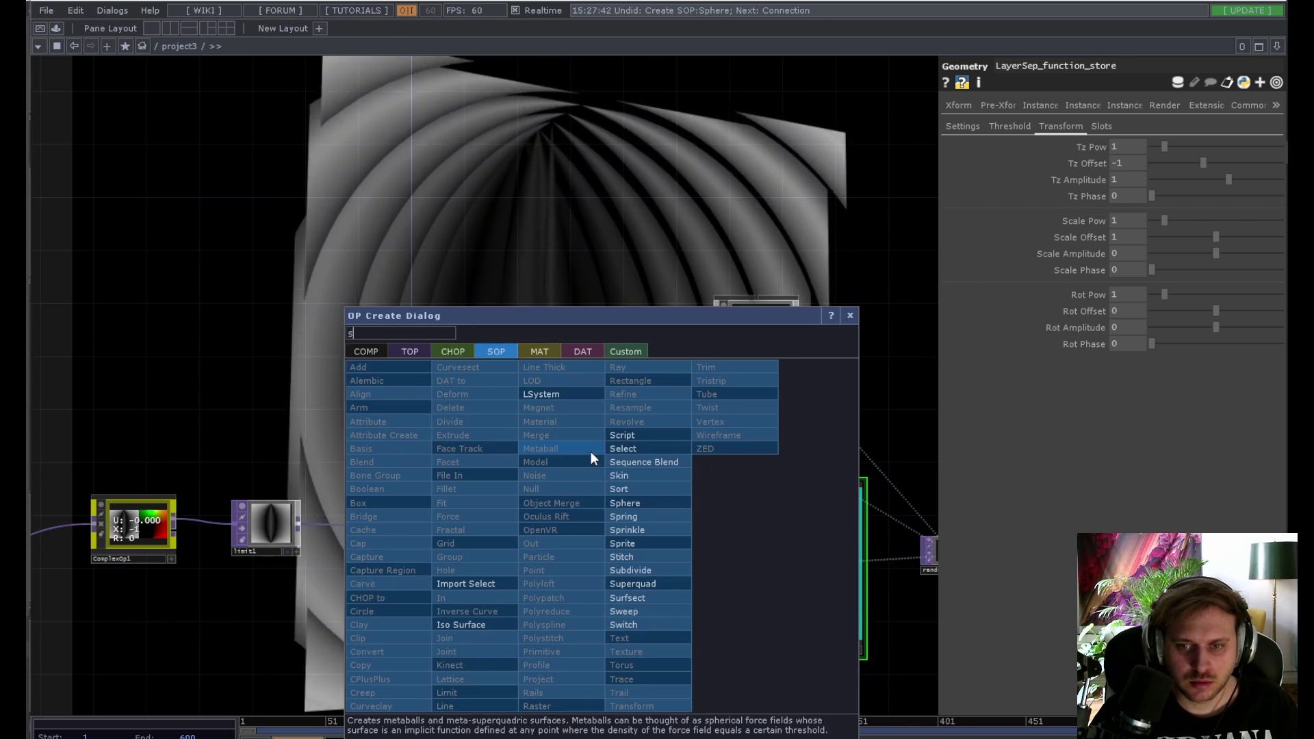
click(652, 502)
click(368, 433)
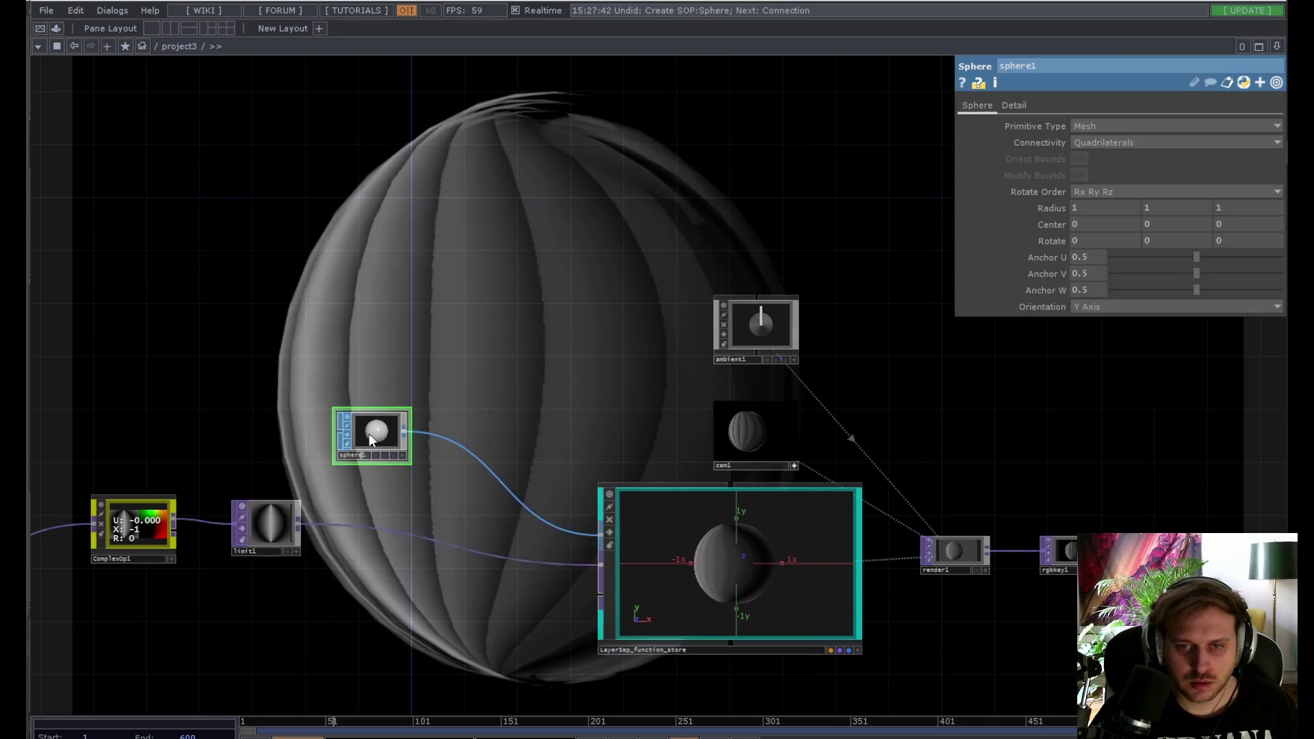
Step: Set LayerSep_function_store's Tz Amplitude to 0, Scale Offset to 1.12 and Scale Amplitude to -0.55 in its Transform parameters
click(746, 597)
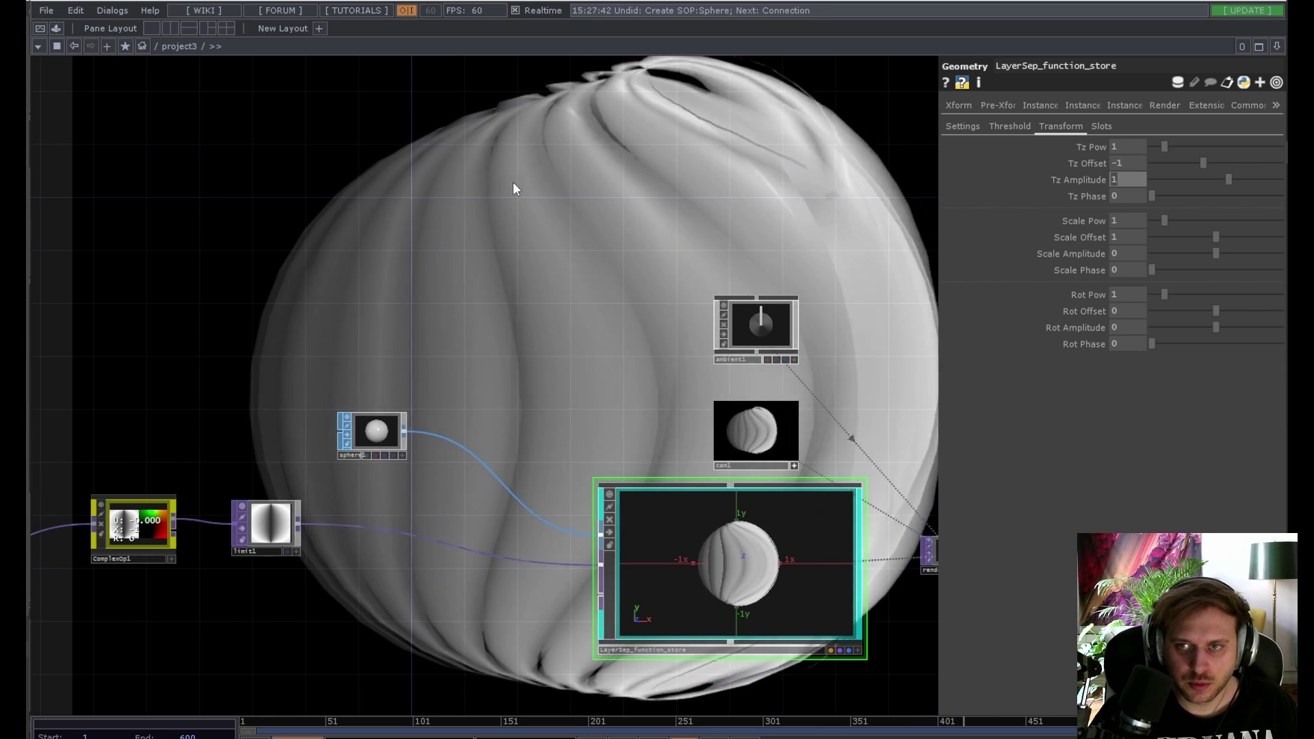
text(0)
key(Return)
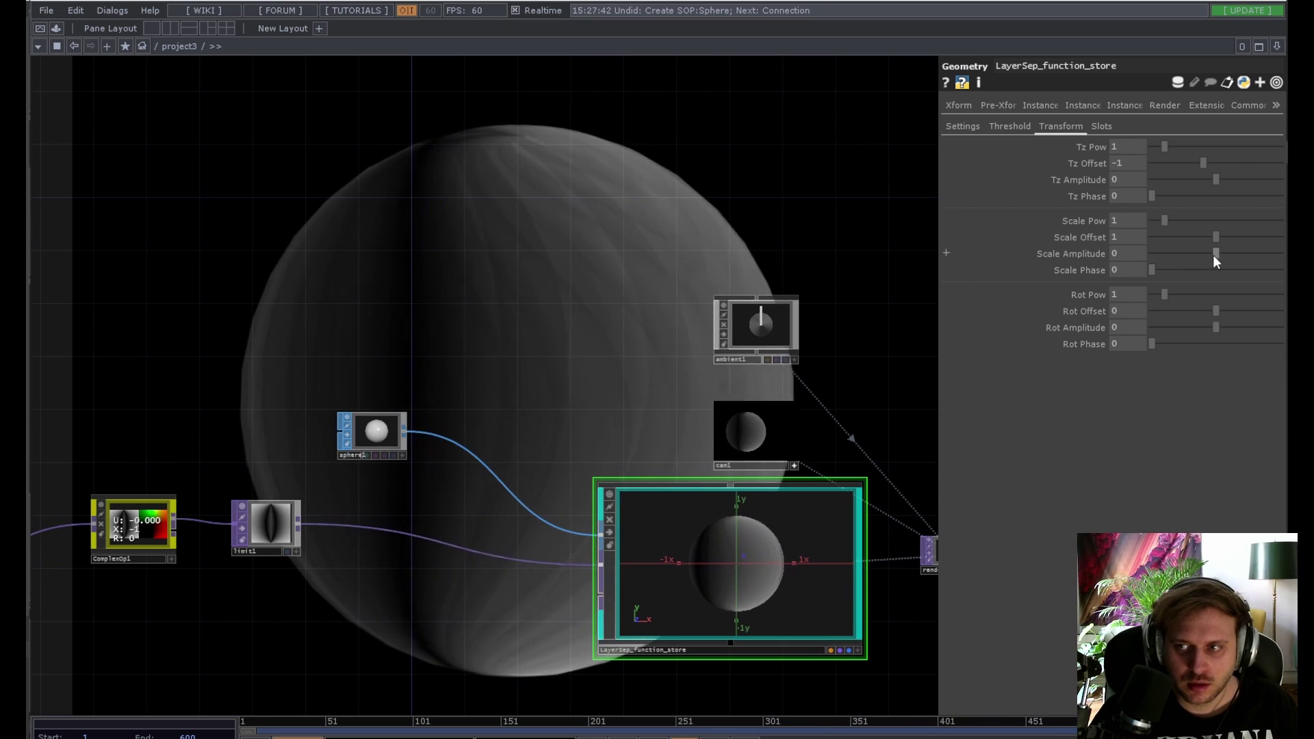
mouse_move(1217, 255)
mouse_down()
mouse_move(1181, 261)
mouse_move(1228, 235)
mouse_up()
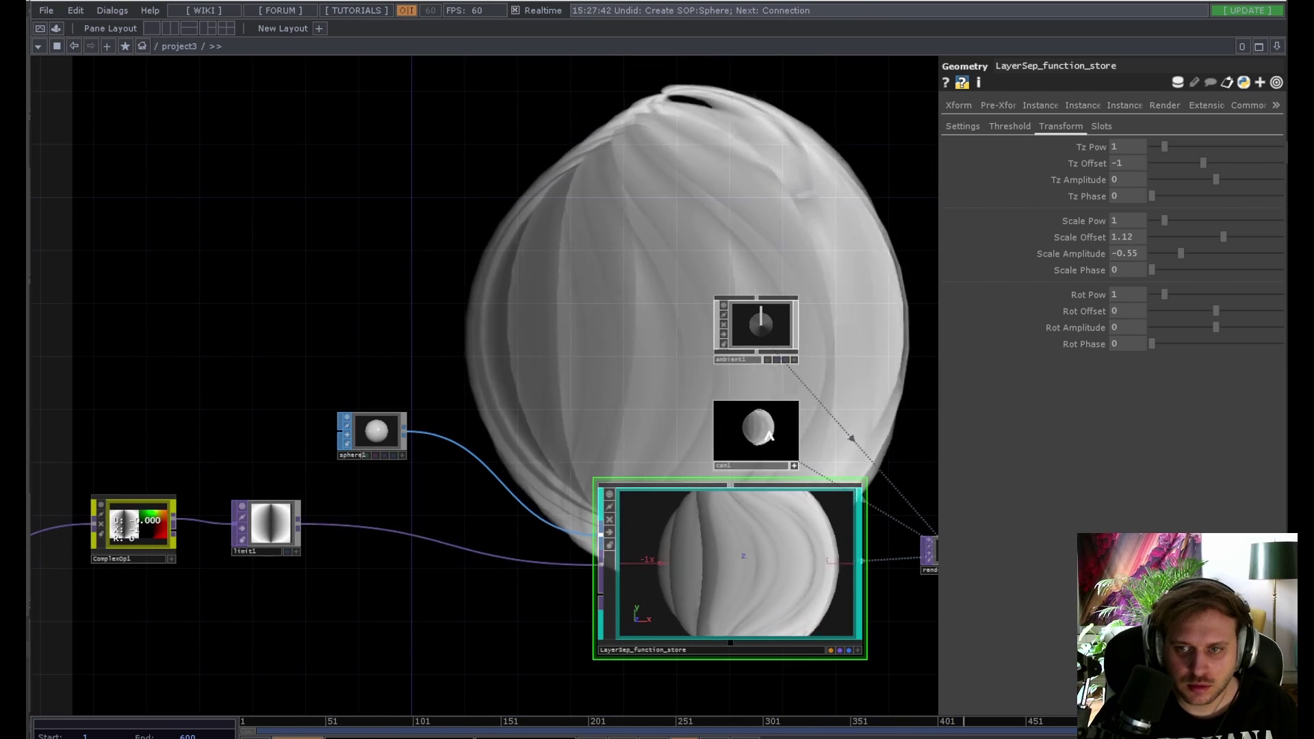
Step: Set ramp1's Type to Circular
drag(848, 394, 745, 346)
click(848, 498)
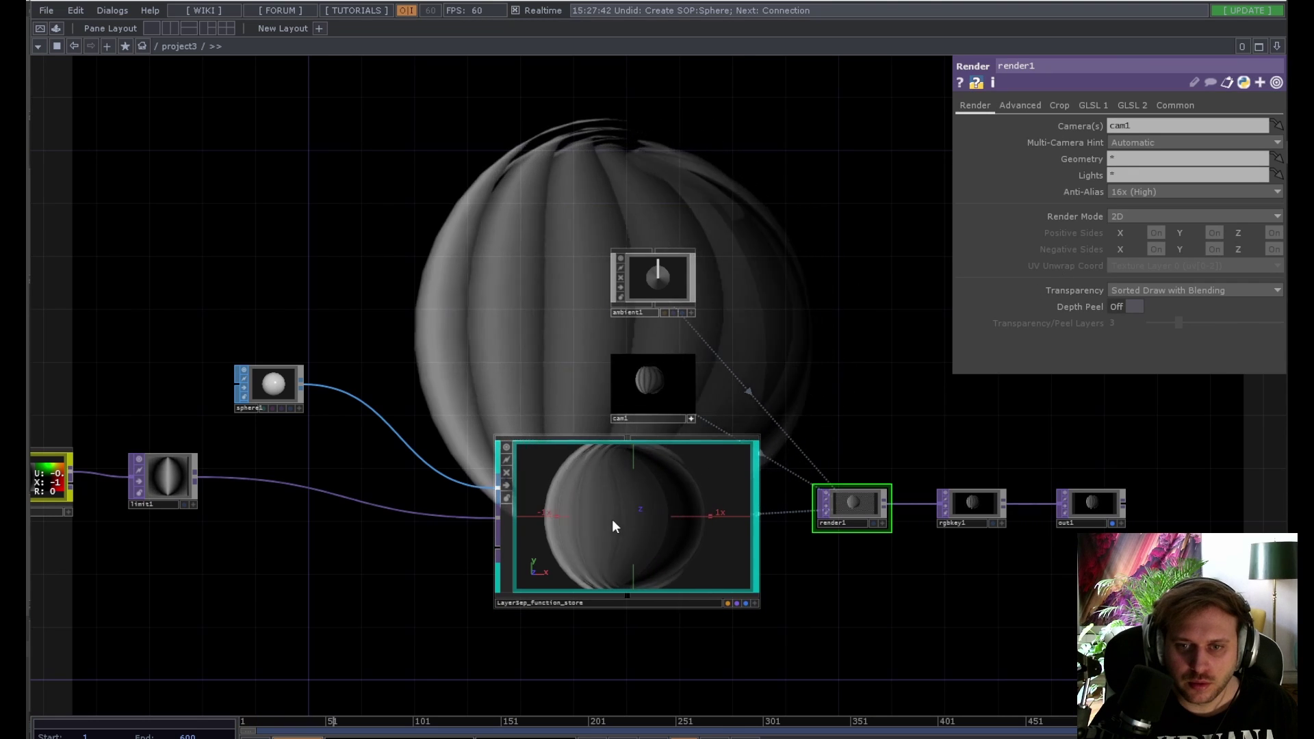
drag(280, 595, 572, 588)
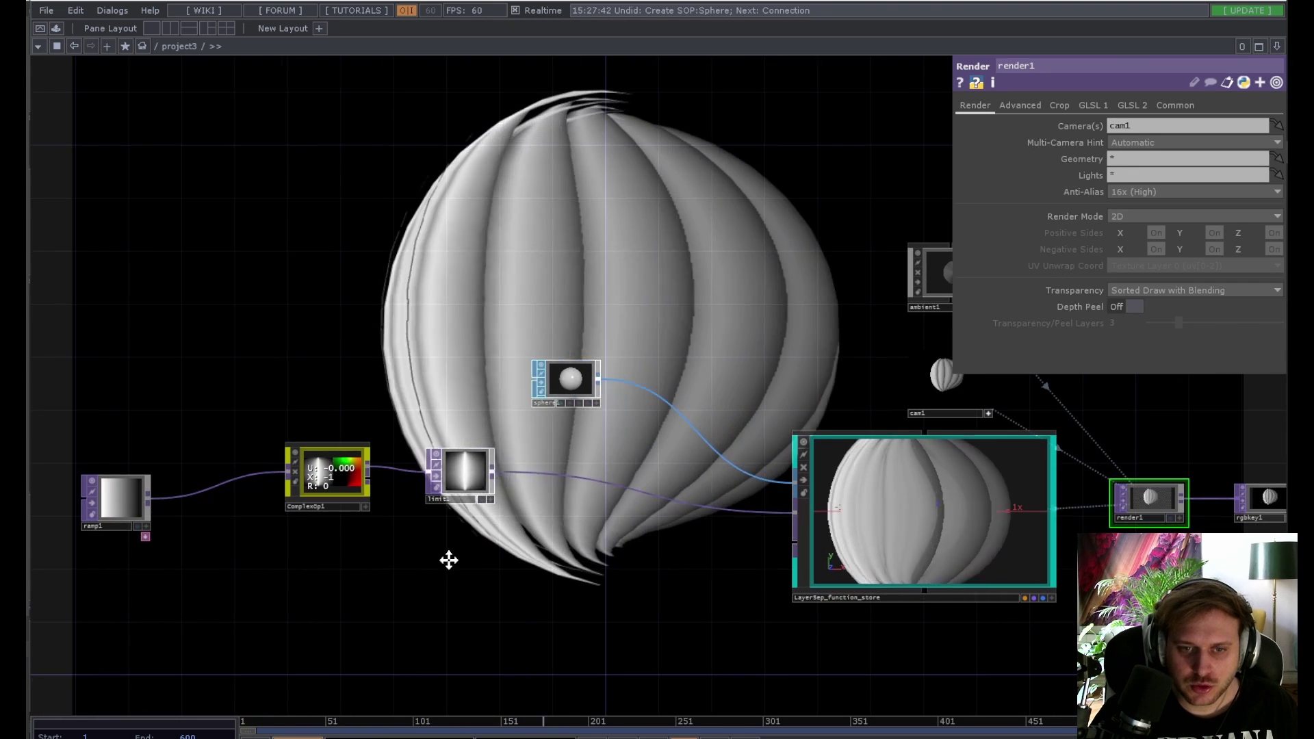
drag(449, 560, 572, 561)
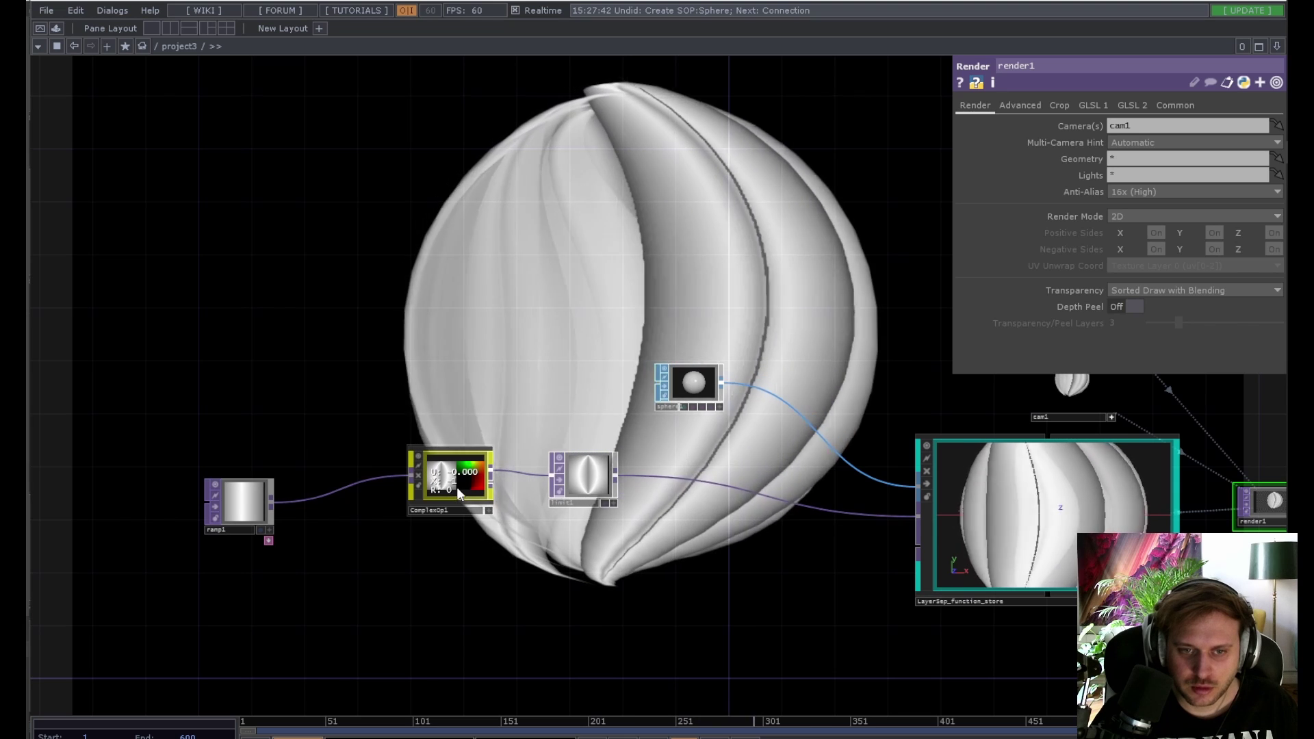
click(242, 503)
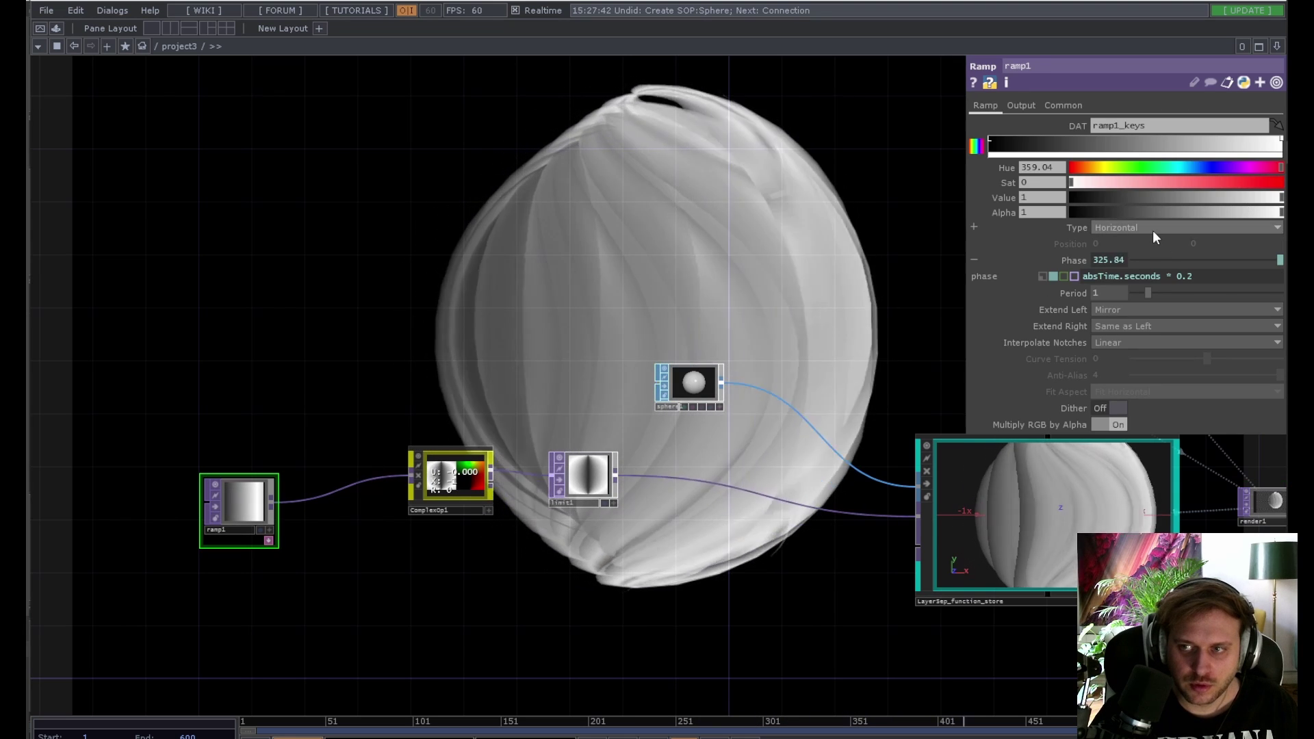
click(1152, 230)
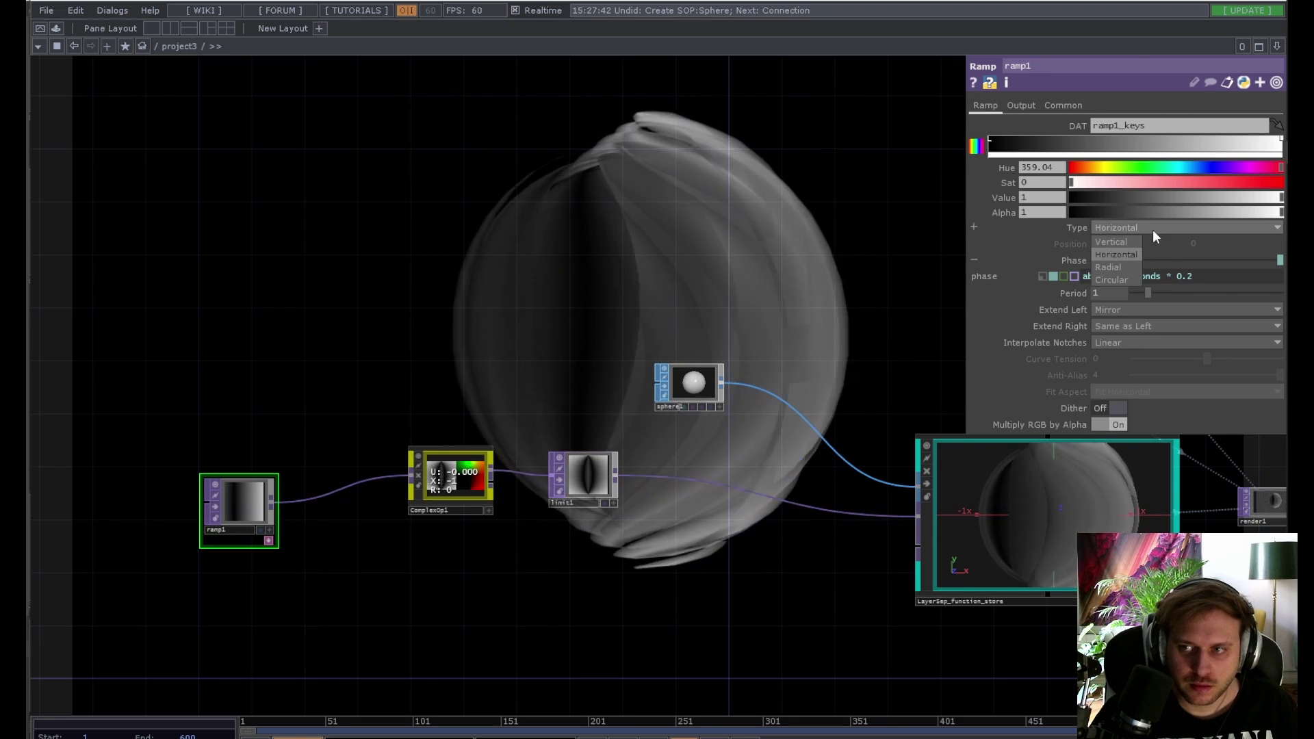
click(1115, 270)
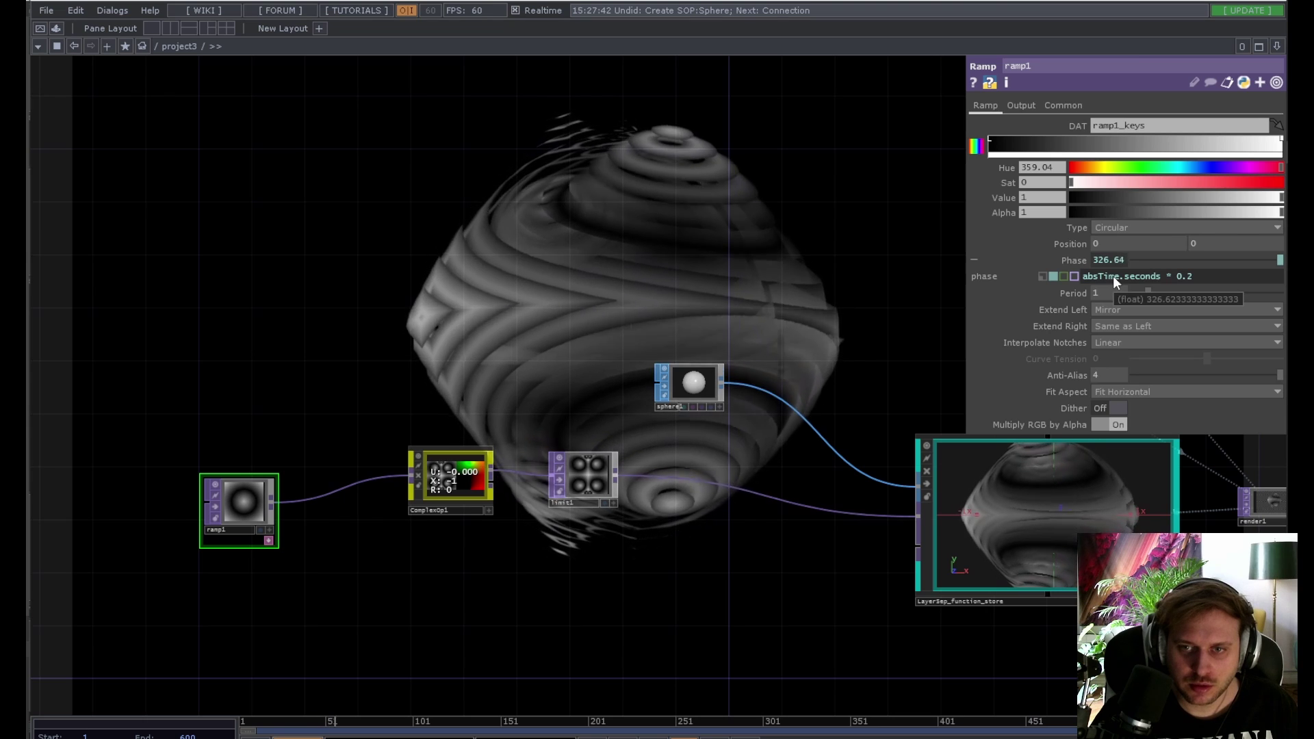
Step: Set ComplexOp1's Op to clog
click(461, 480)
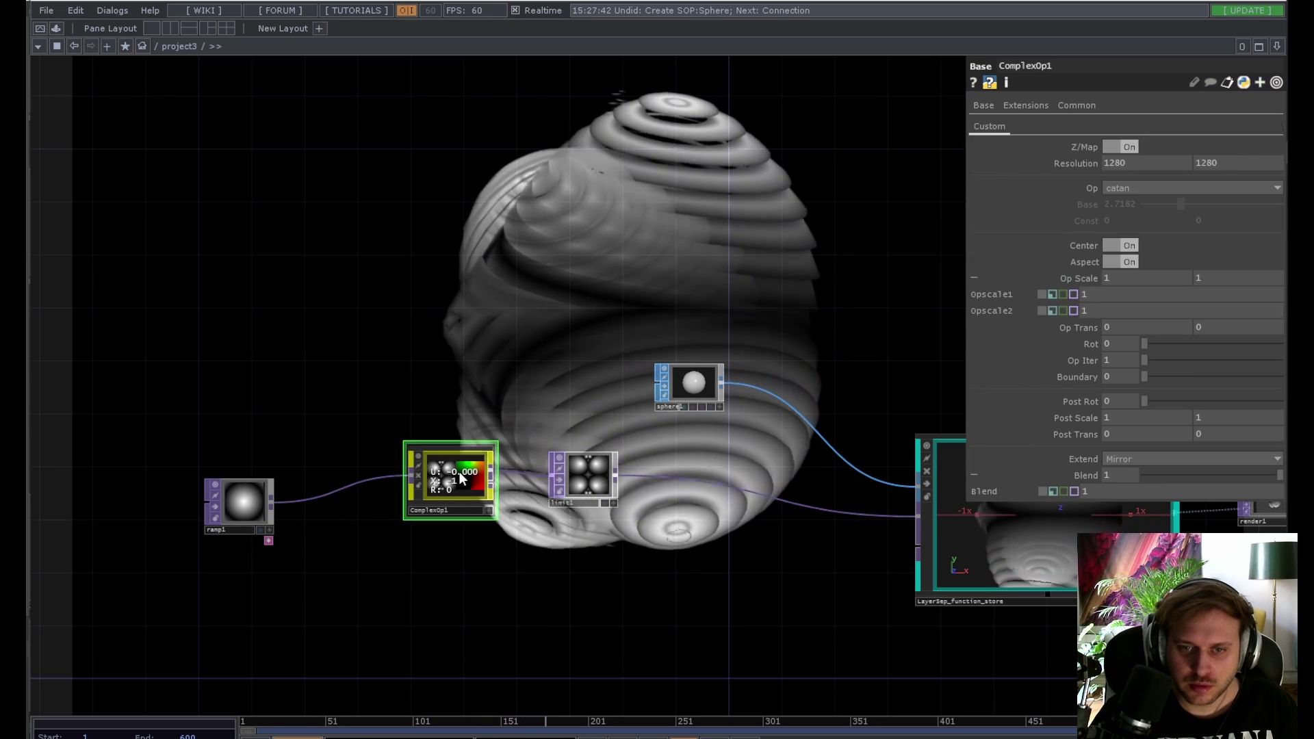
click(1164, 188)
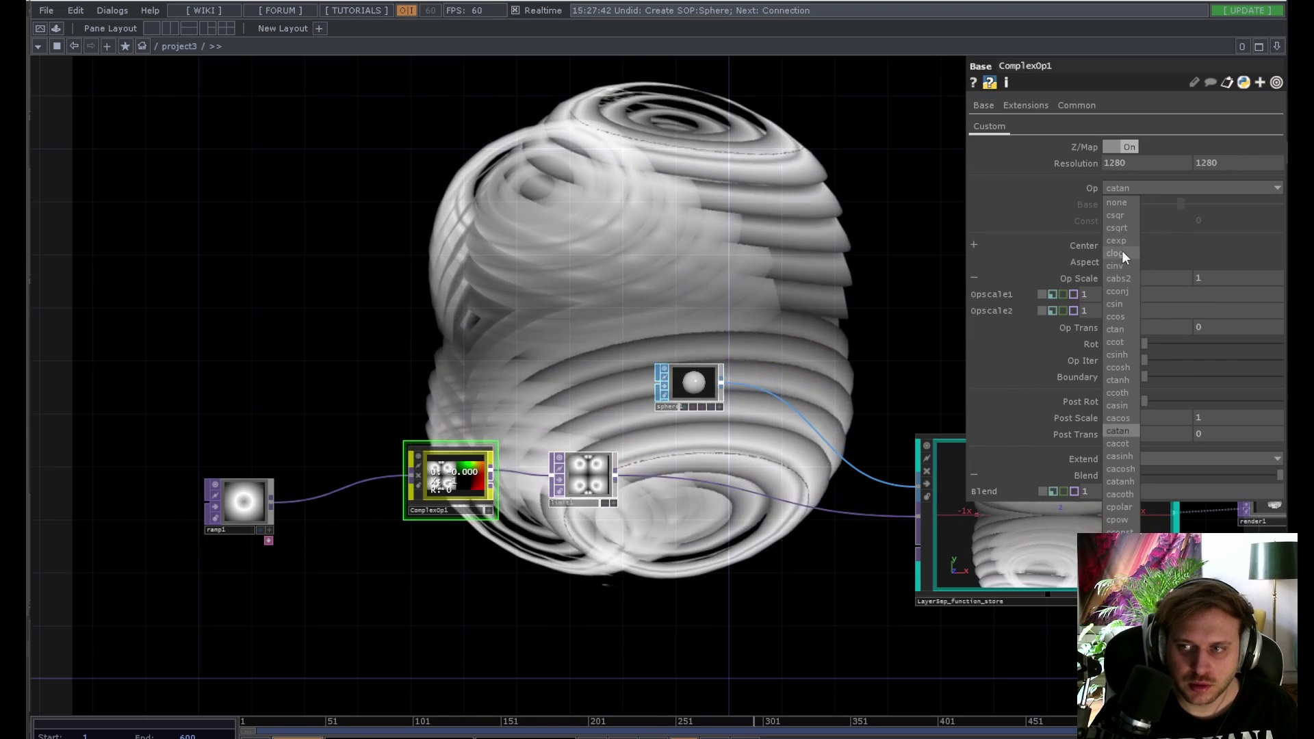
click(1124, 252)
Step: Insert a Texture SOP between sphere1 and LayerSep_function_store
drag(734, 297, 635, 252)
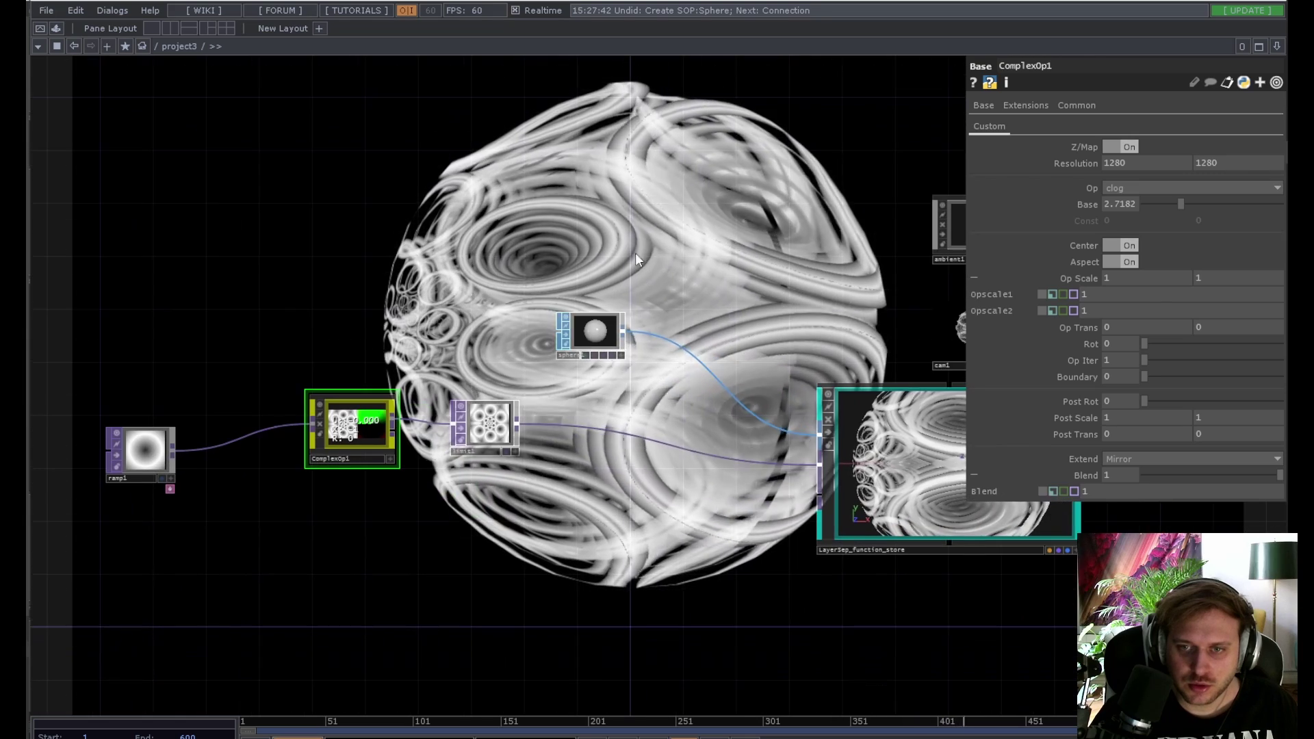
right_click(664, 334)
click(696, 314)
text(tex)
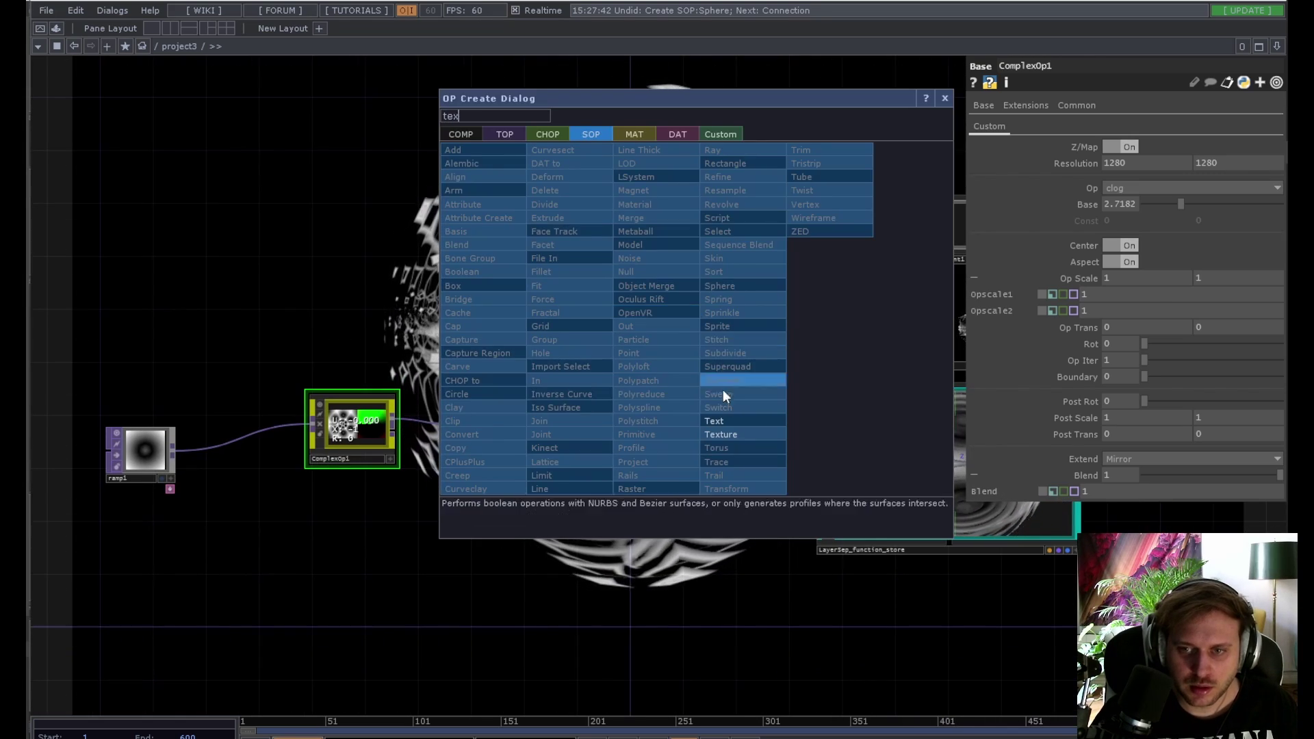
click(723, 434)
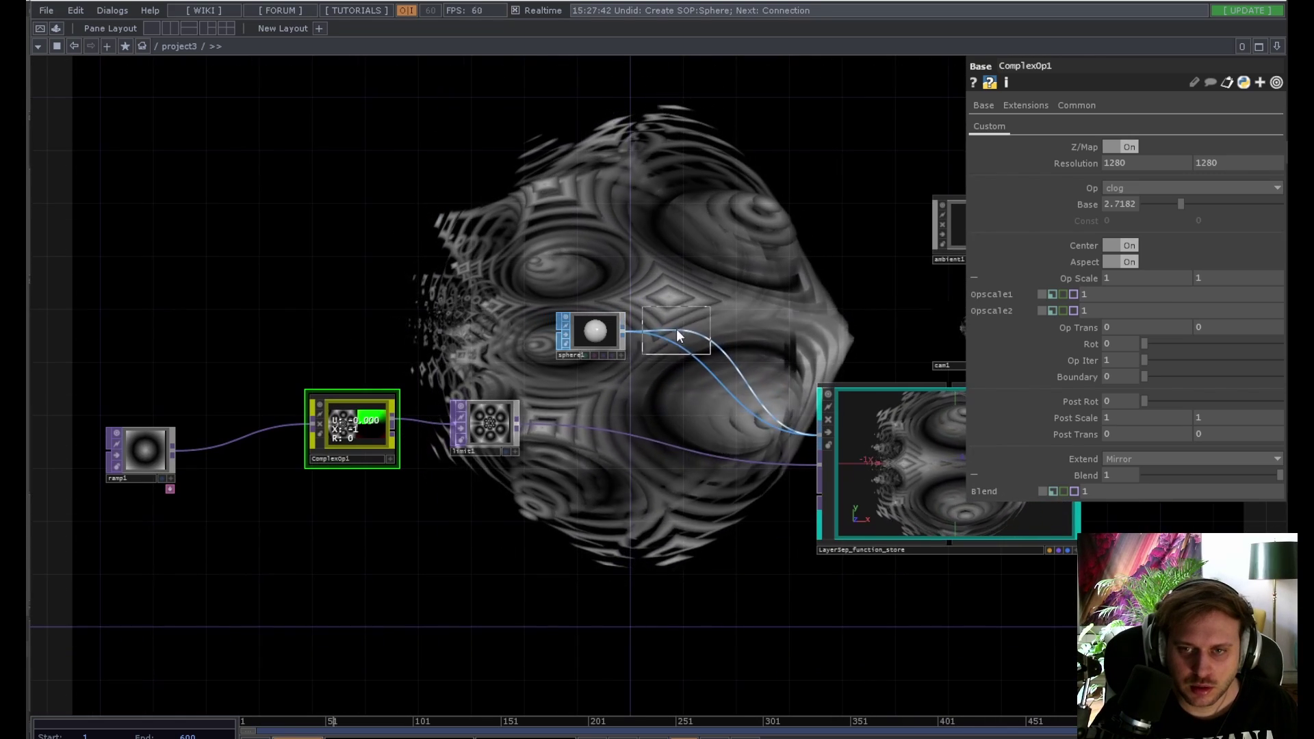
click(691, 342)
Step: Set ComplexOp1's Base to 1.18, try different Post Rot values and return Post Rot to 0
drag(724, 235, 670, 400)
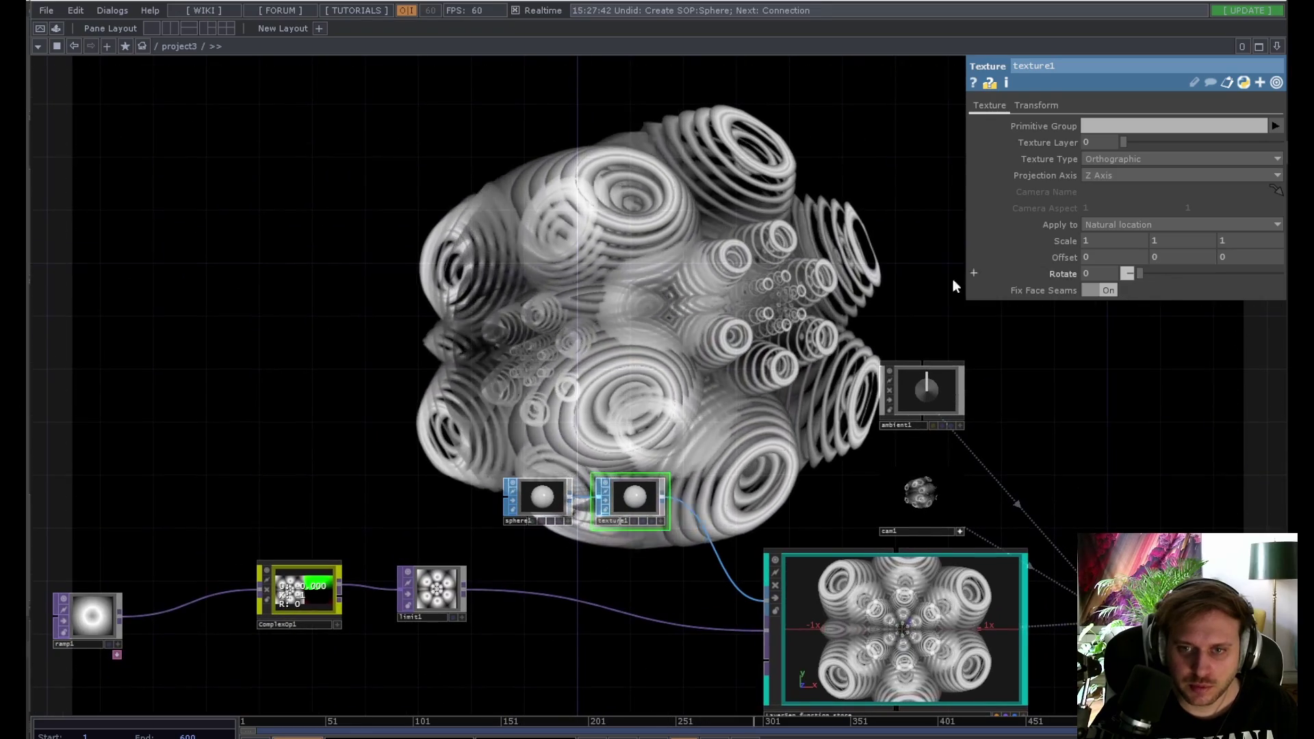
drag(661, 330, 777, 271)
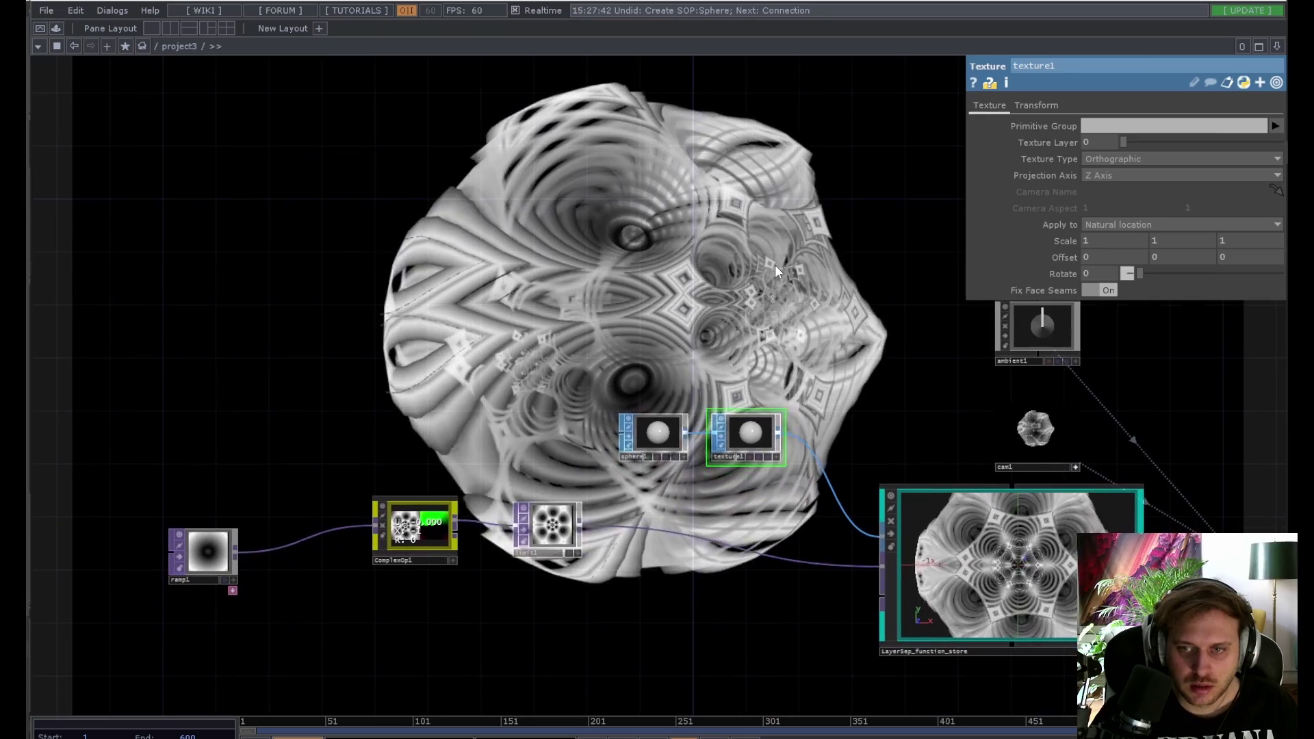
click(433, 541)
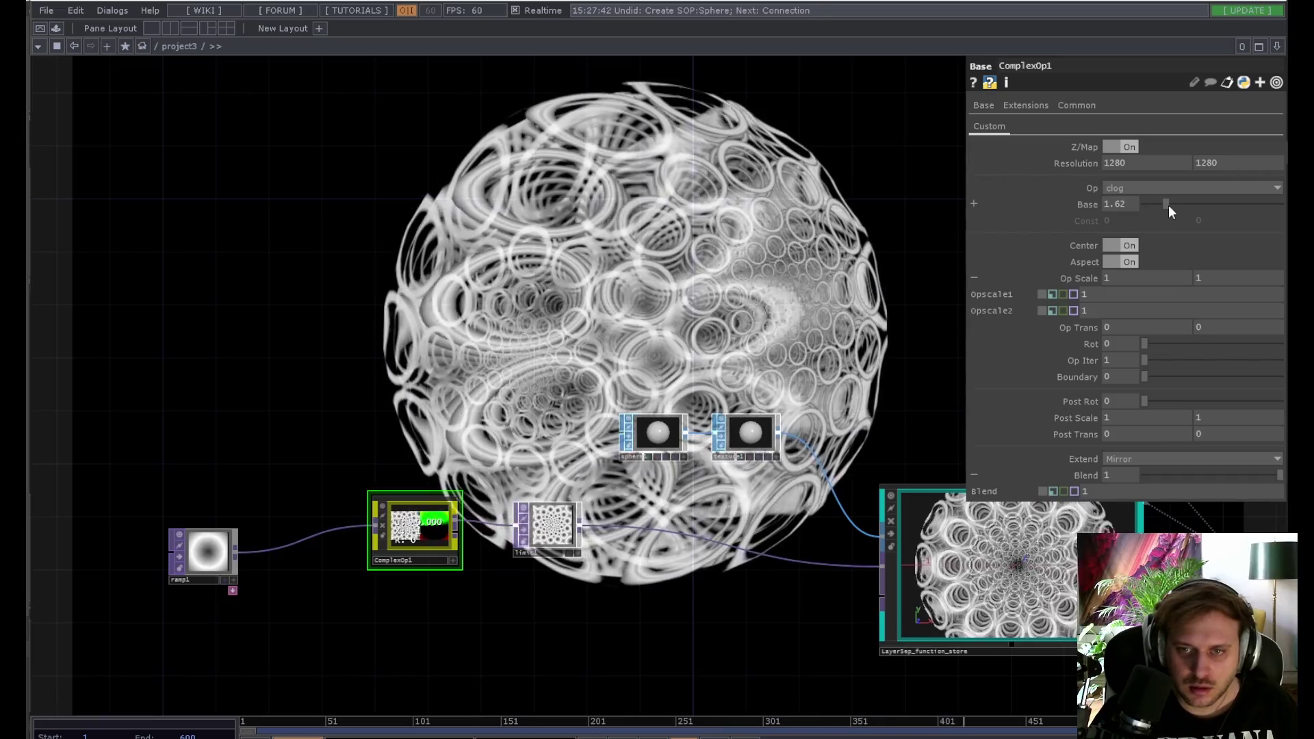
drag(1170, 206, 1162, 206)
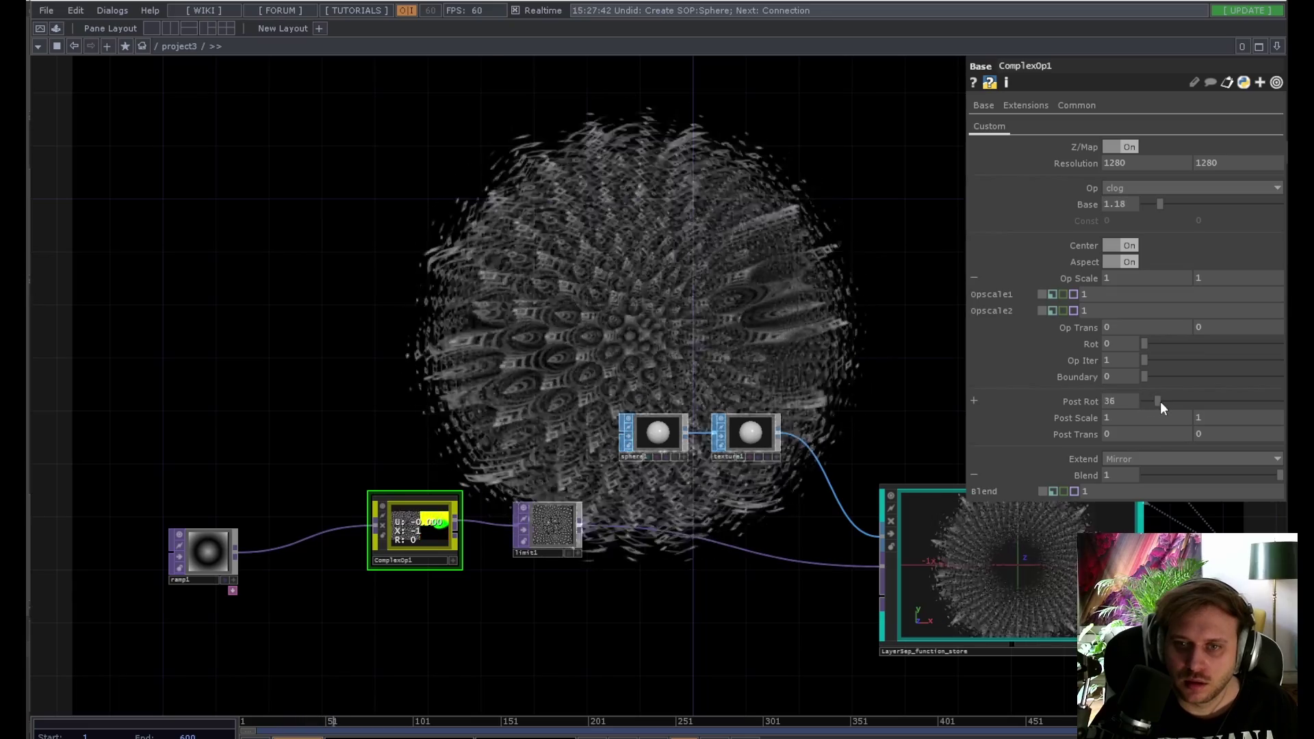
drag(1176, 401, 1018, 417)
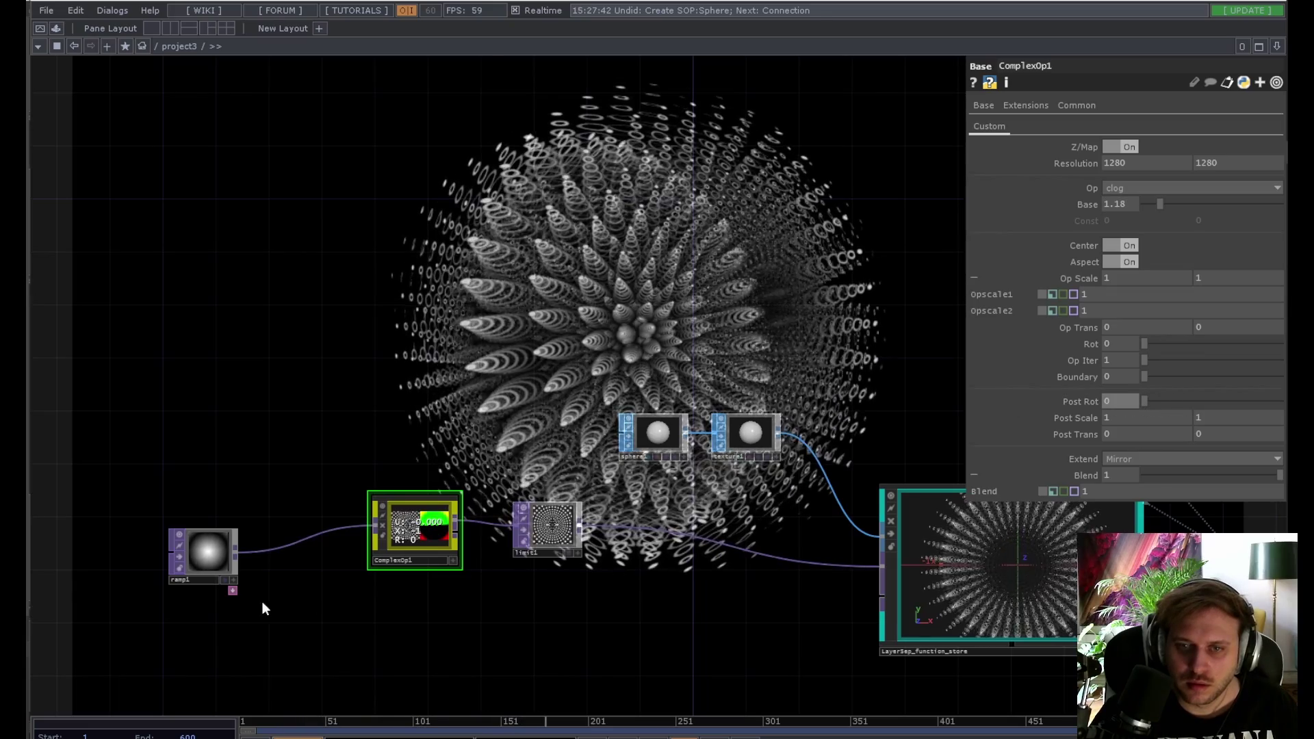
drag(399, 607, 390, 538)
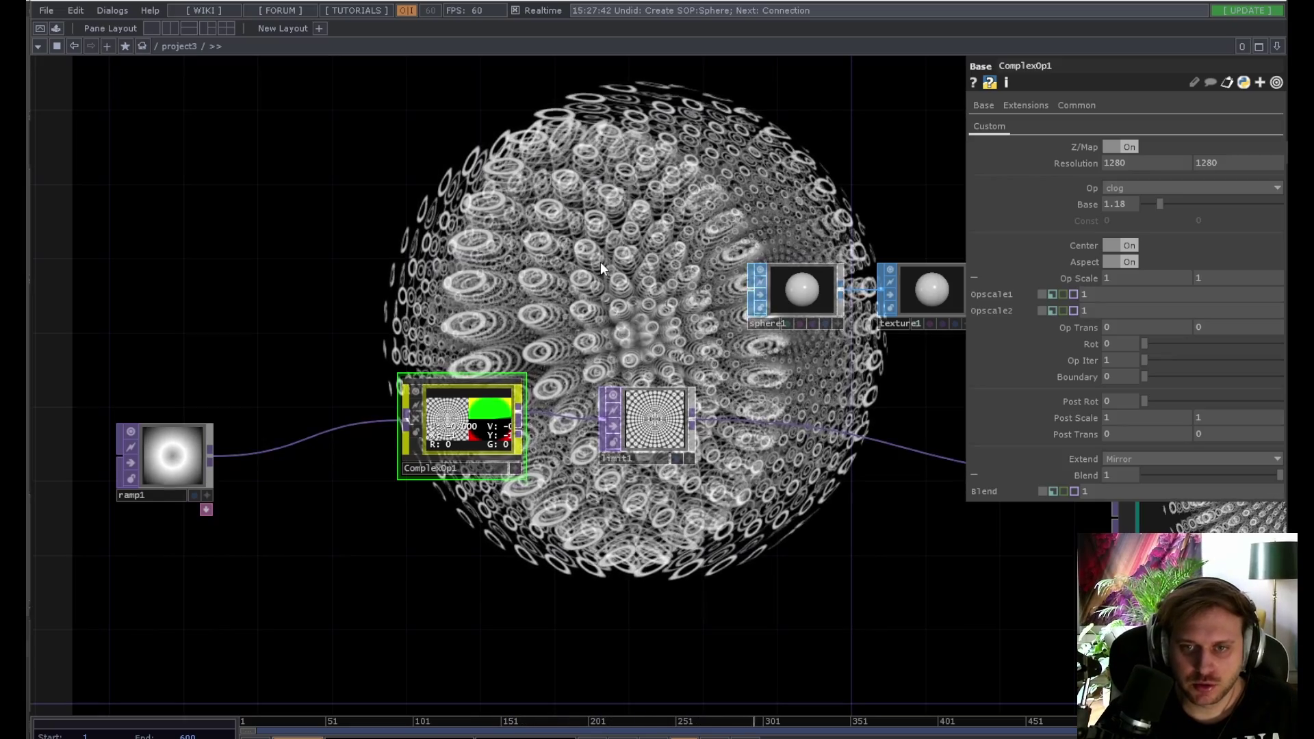
drag(601, 262, 471, 364)
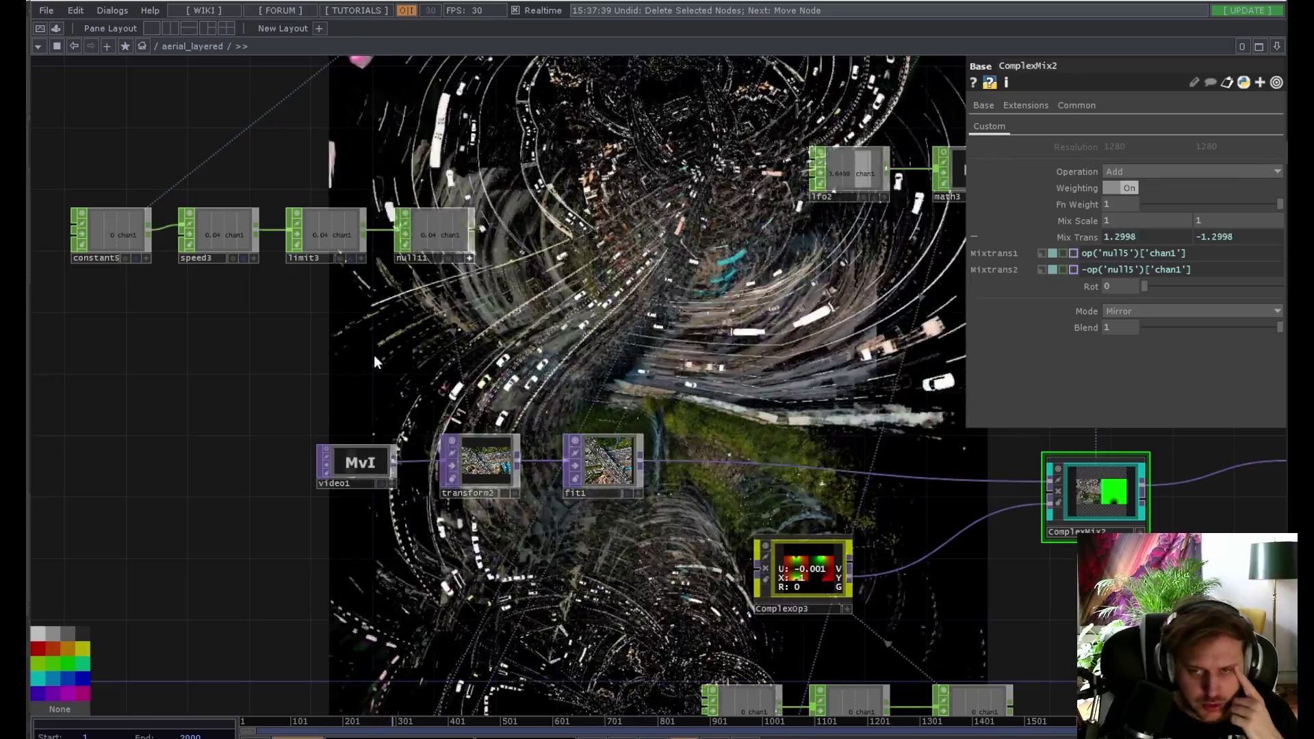
Step: Examine the video1, transform2 and fit1 chain feeding ComplexMix2, and the parameters of ComplexOp3
scroll(527, 503, up, 2)
scroll(538, 506, up, 2)
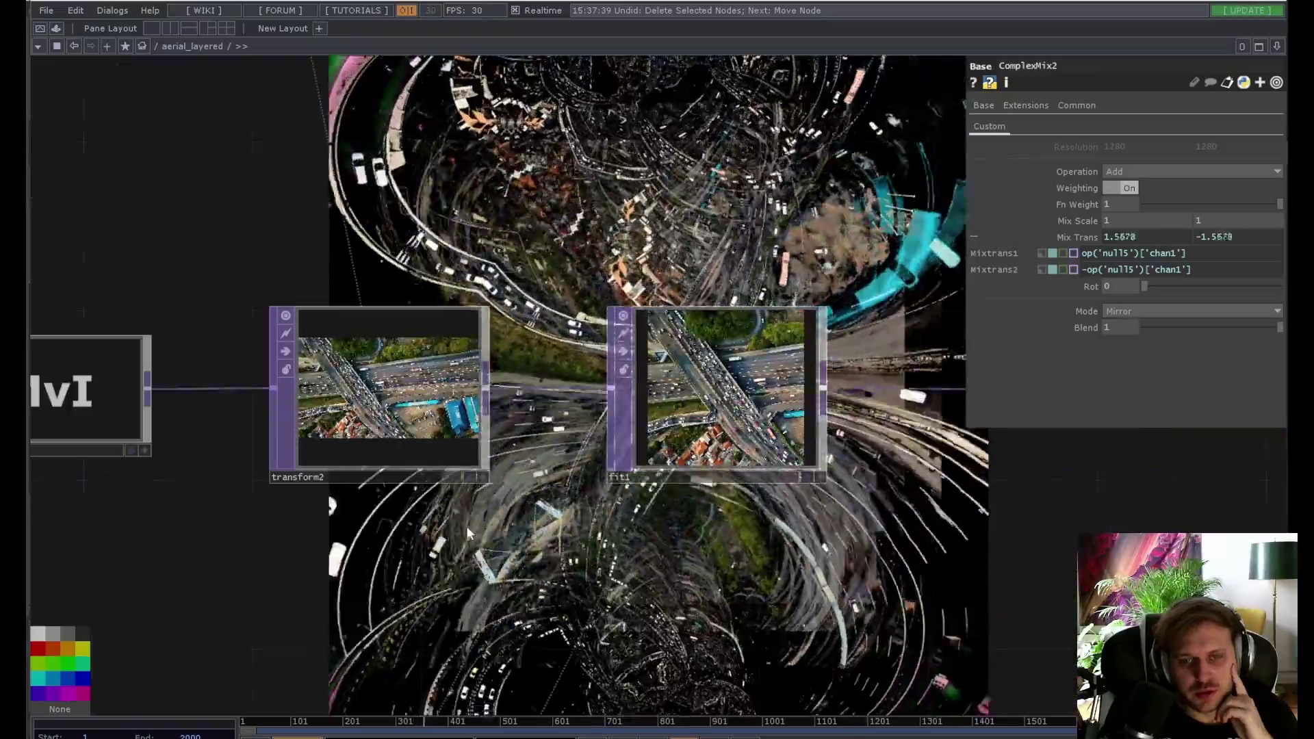
scroll(322, 561, up, 3)
scroll(656, 369, up, 4)
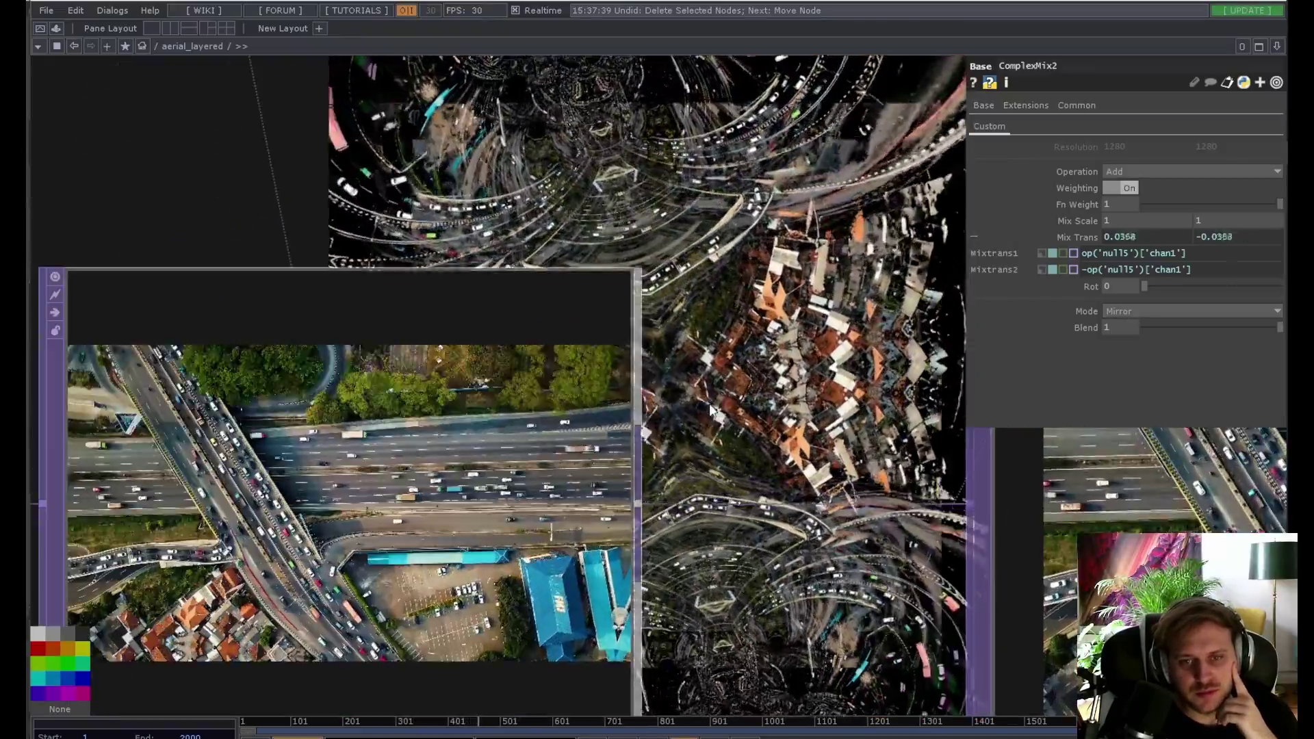
drag(711, 410, 830, 357)
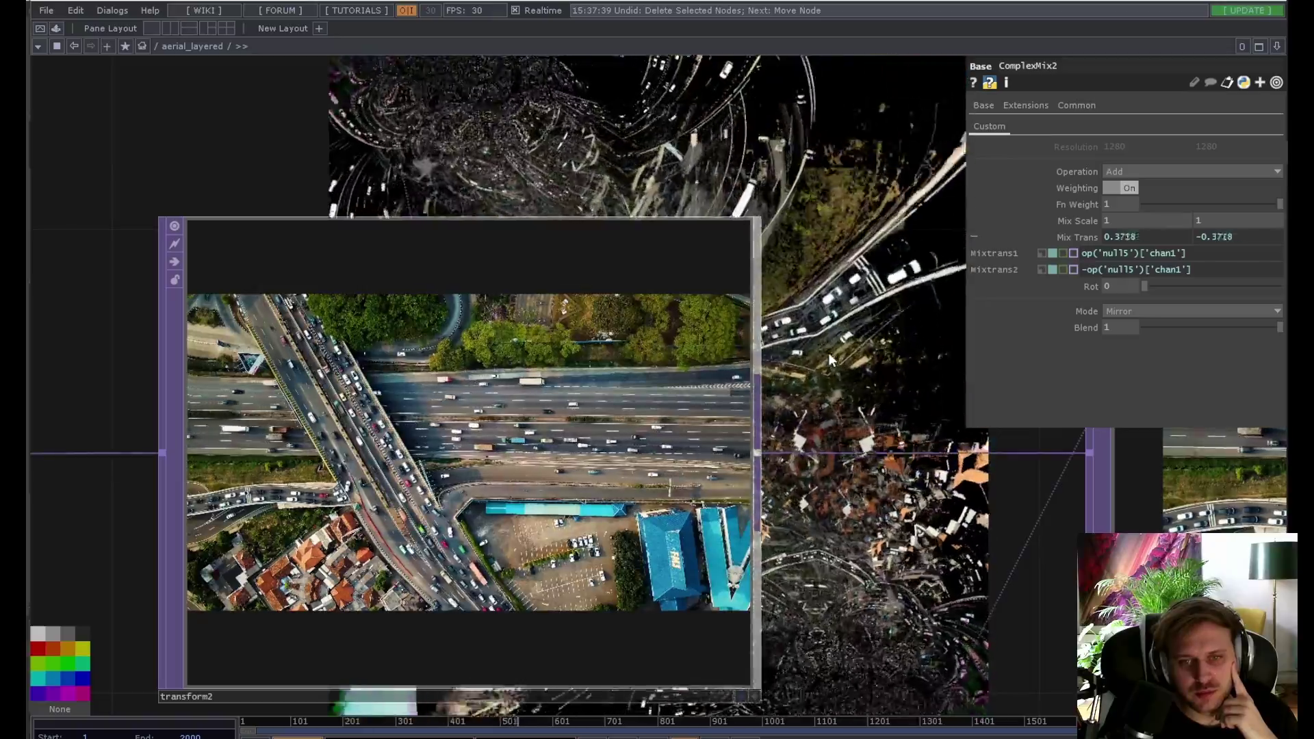
scroll(617, 369, down, 5)
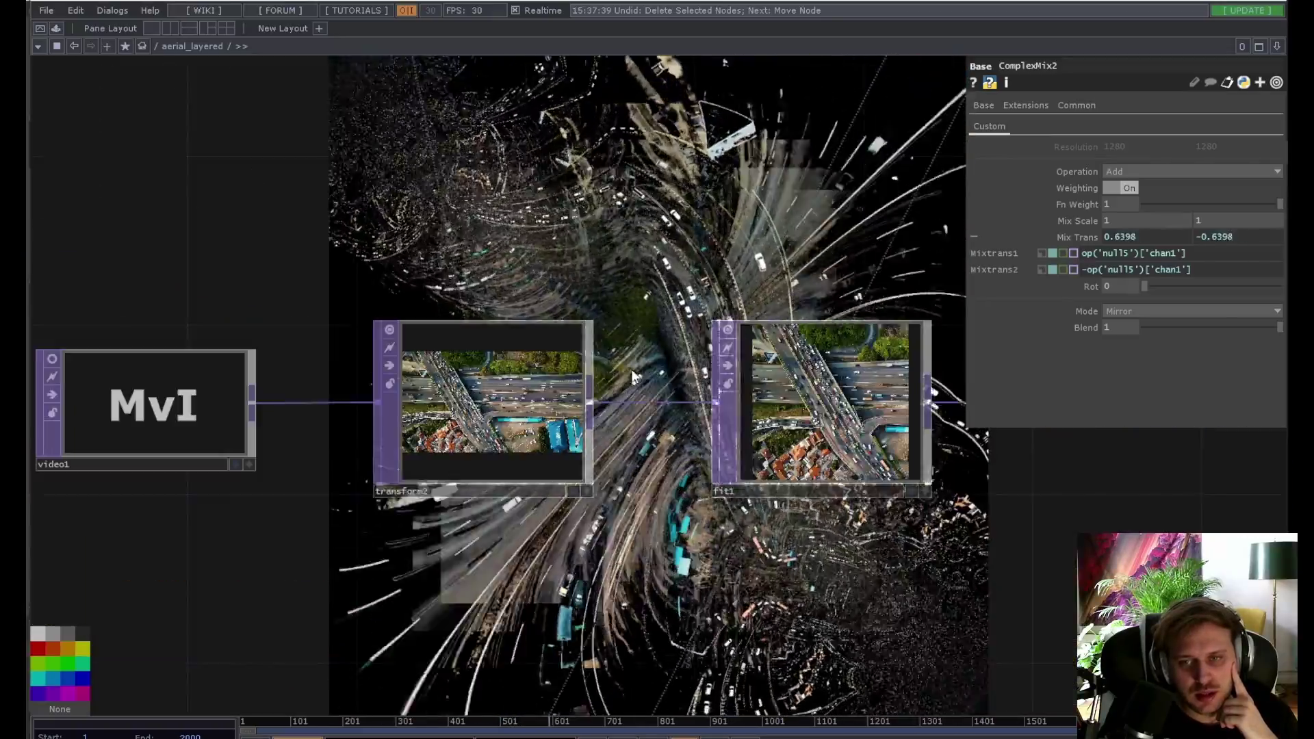
scroll(632, 373, down, 4)
drag(772, 468, 363, 467)
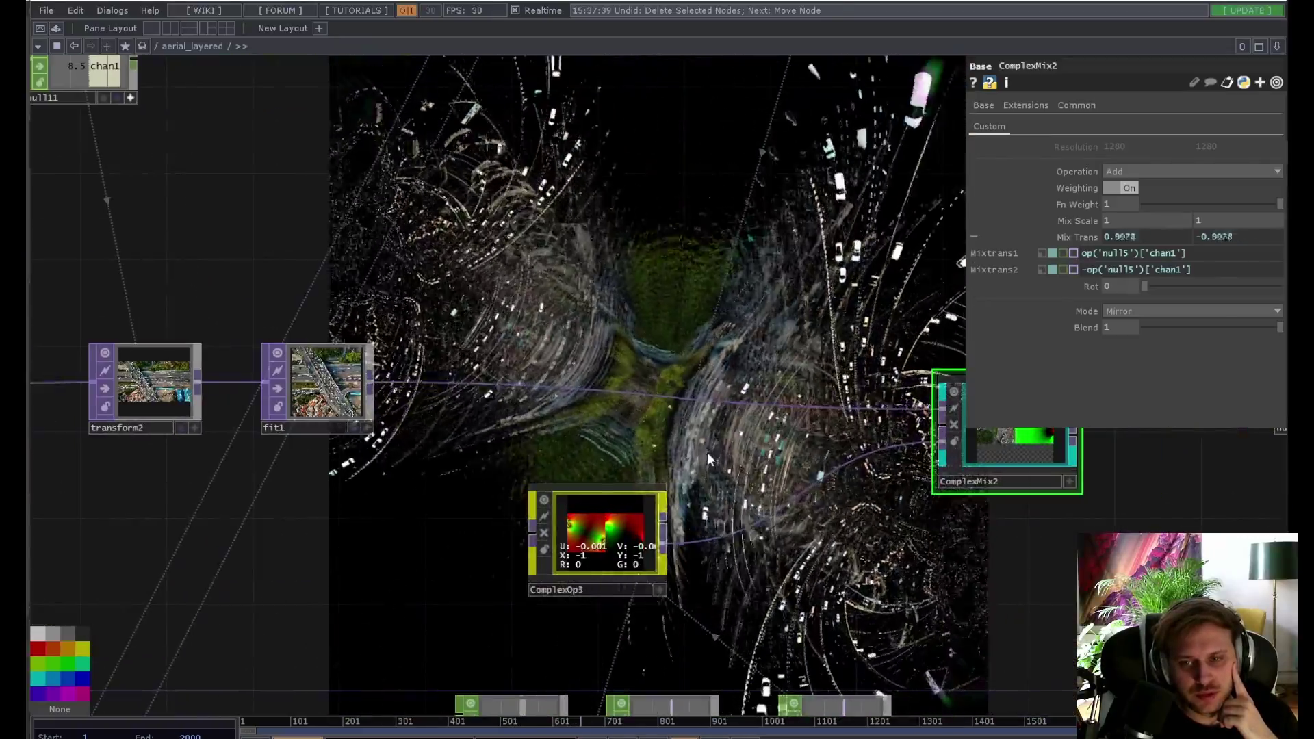
drag(708, 454, 475, 467)
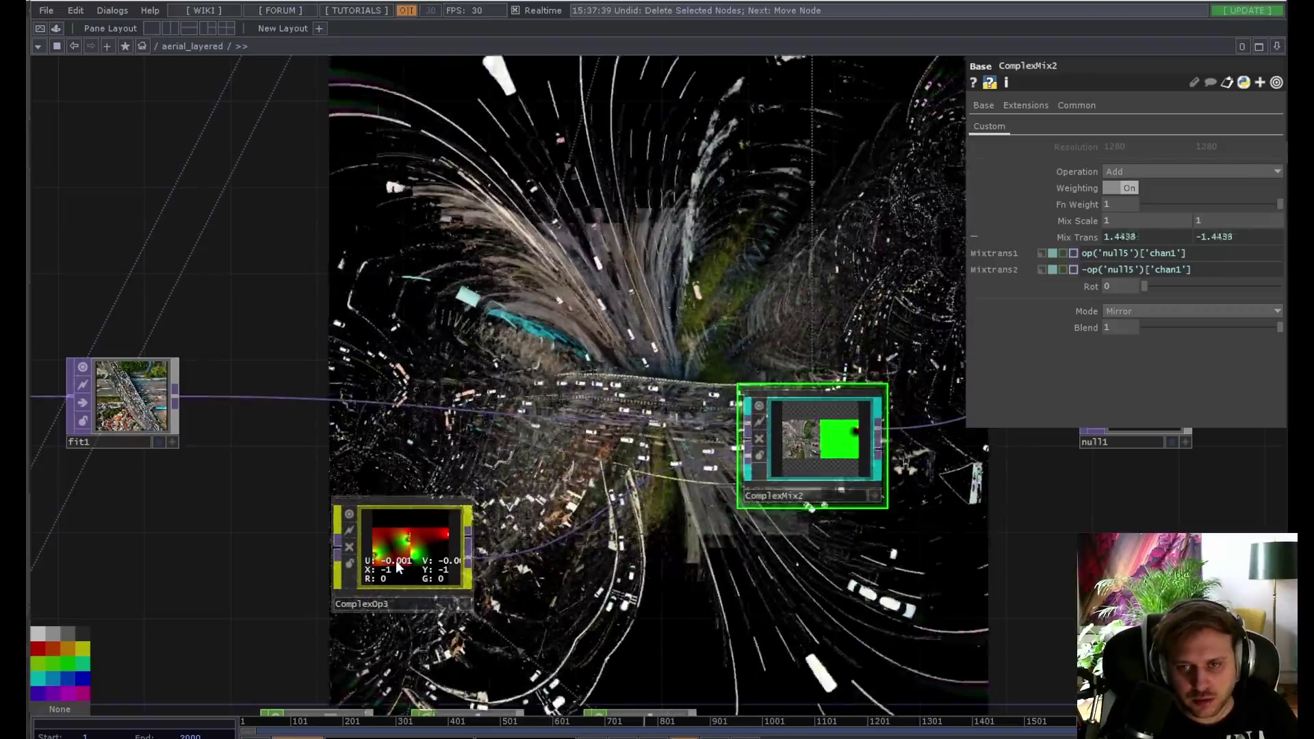
click(397, 565)
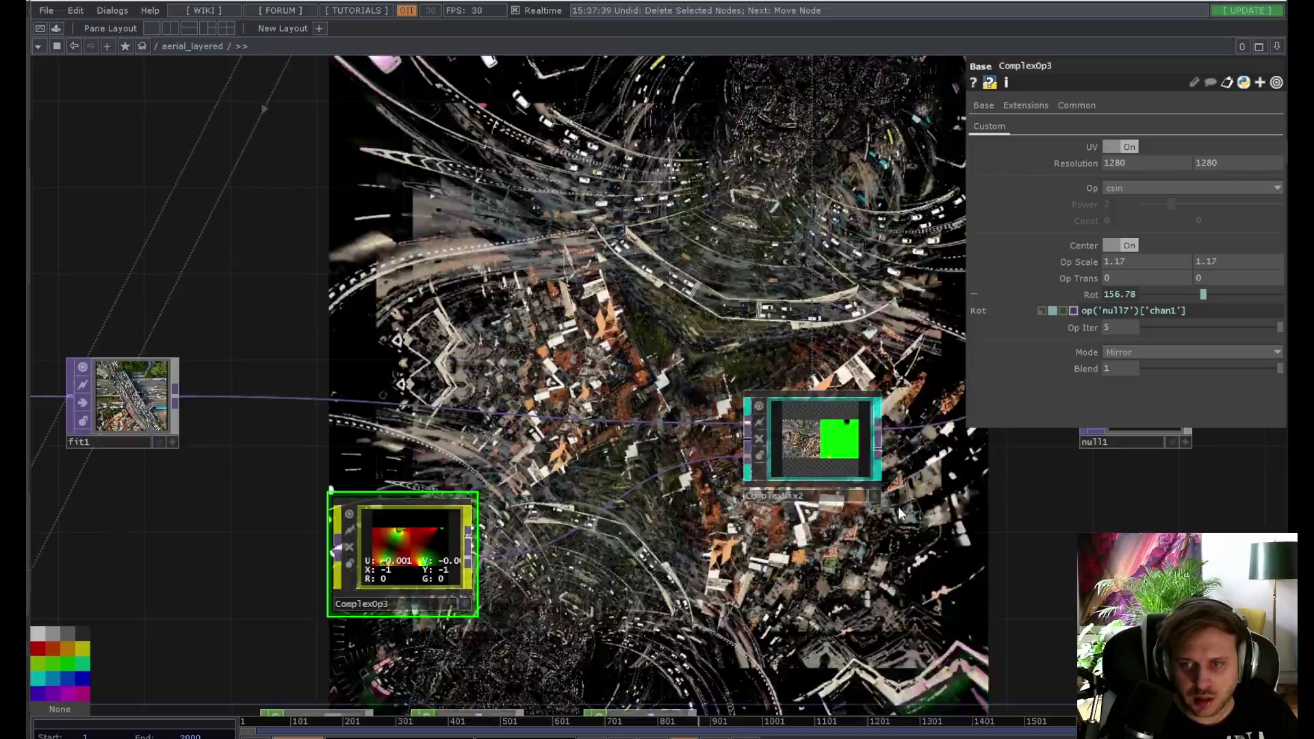
Step: Set the Softness of the LAYER_SEPARATION_PLANE component to about 0.484
drag(861, 516, 521, 540)
drag(956, 548, 316, 585)
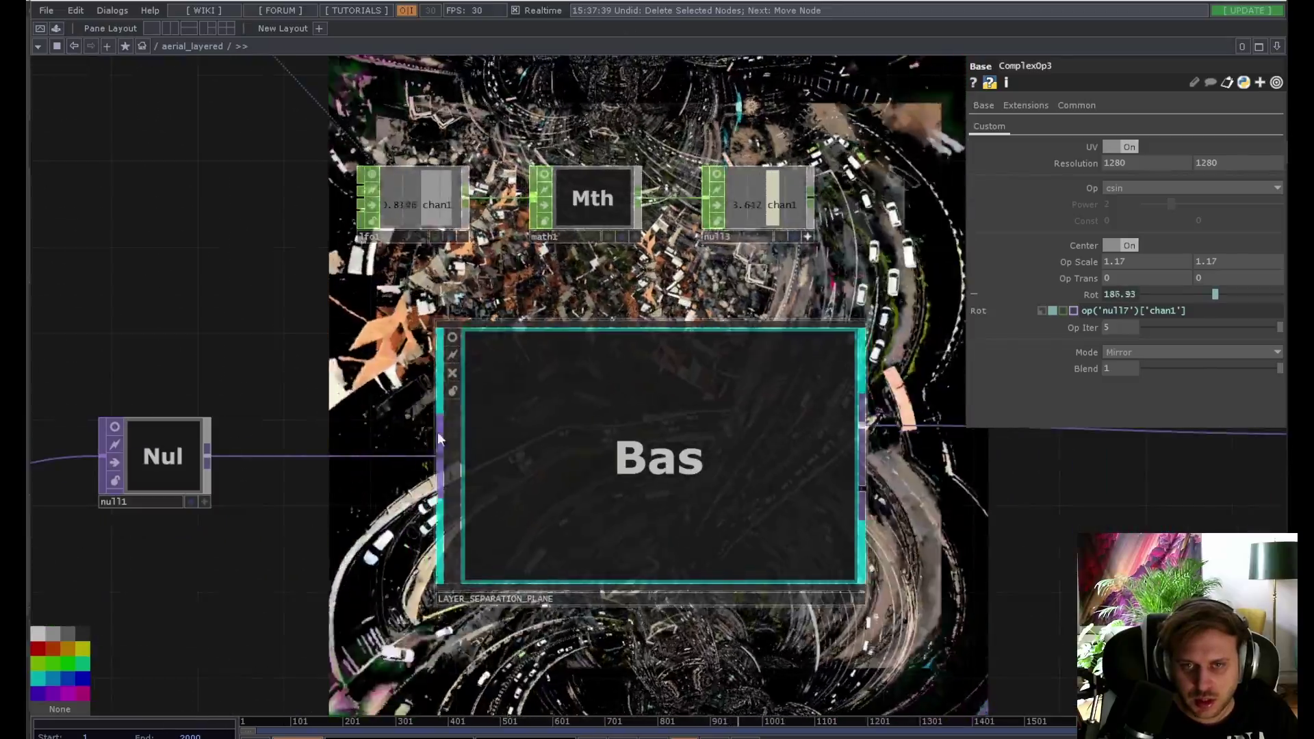
drag(409, 384, 528, 491)
click(634, 526)
drag(374, 435, 552, 376)
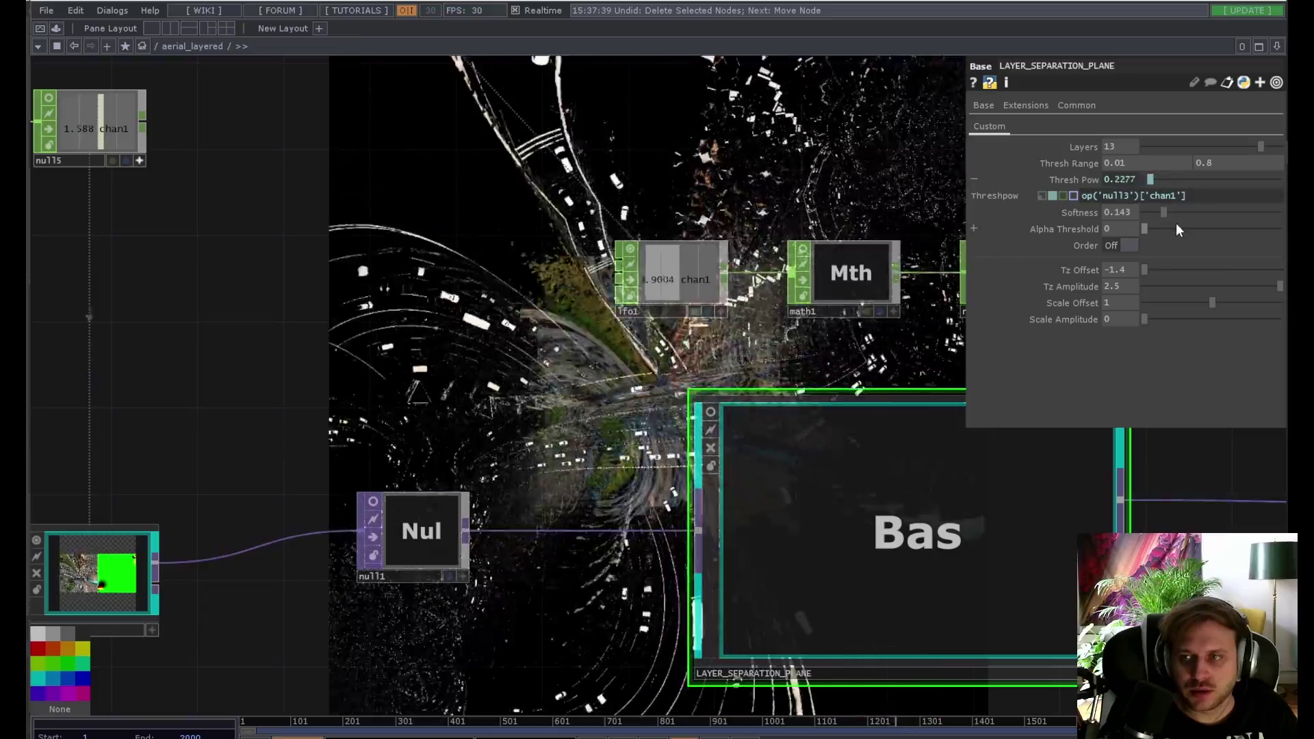
drag(1165, 212, 1262, 213)
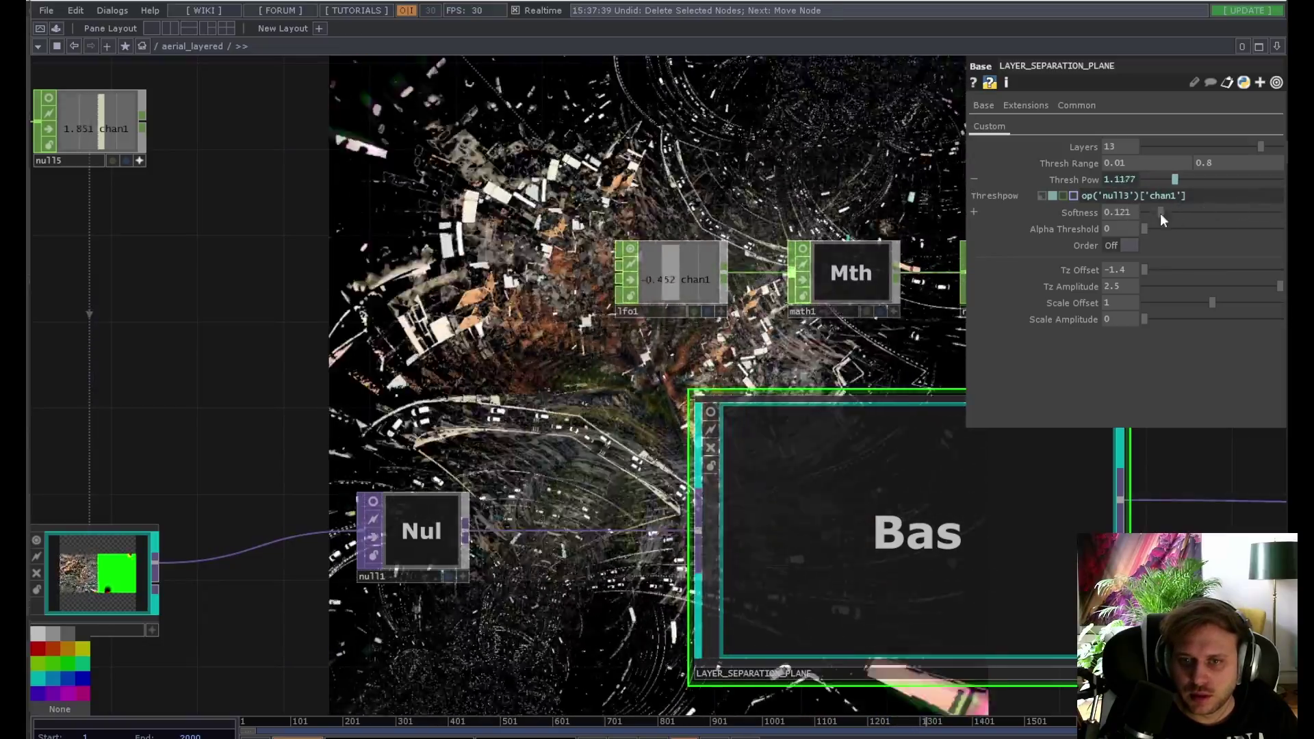
drag(1161, 217, 1217, 216)
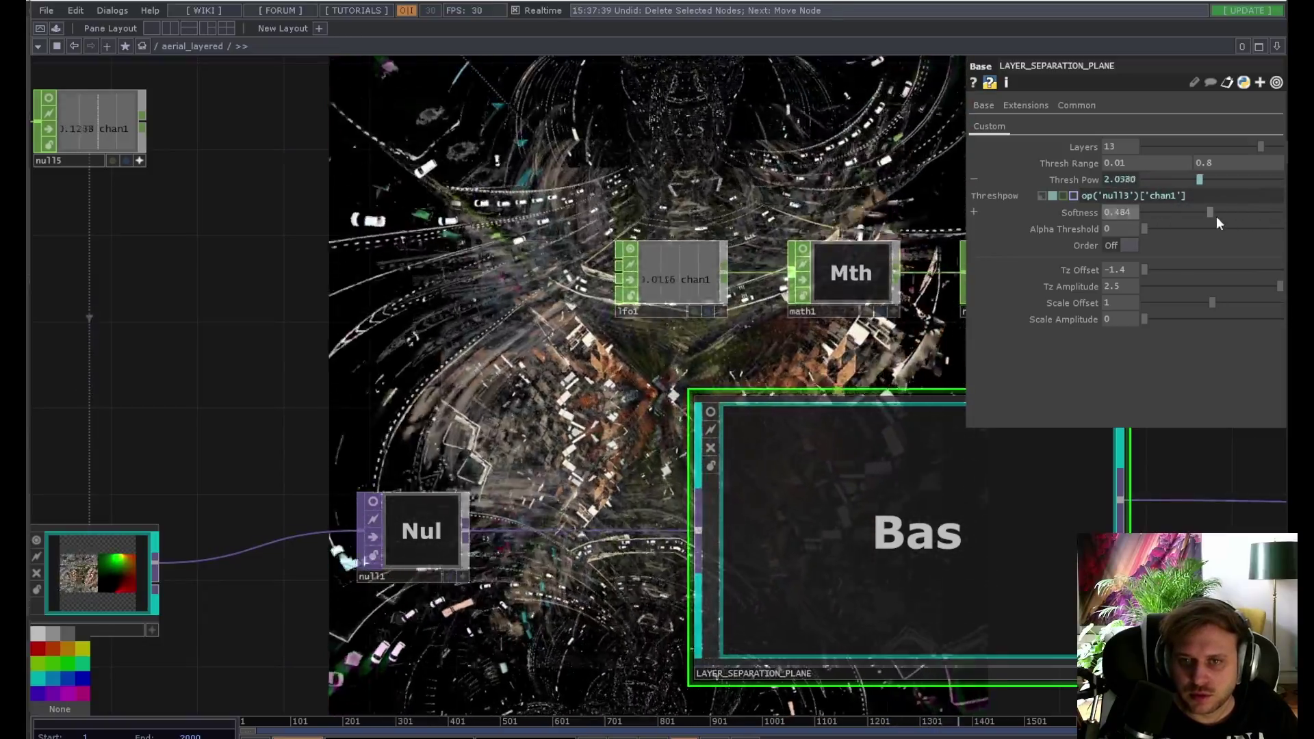
scroll(541, 405, down, 5)
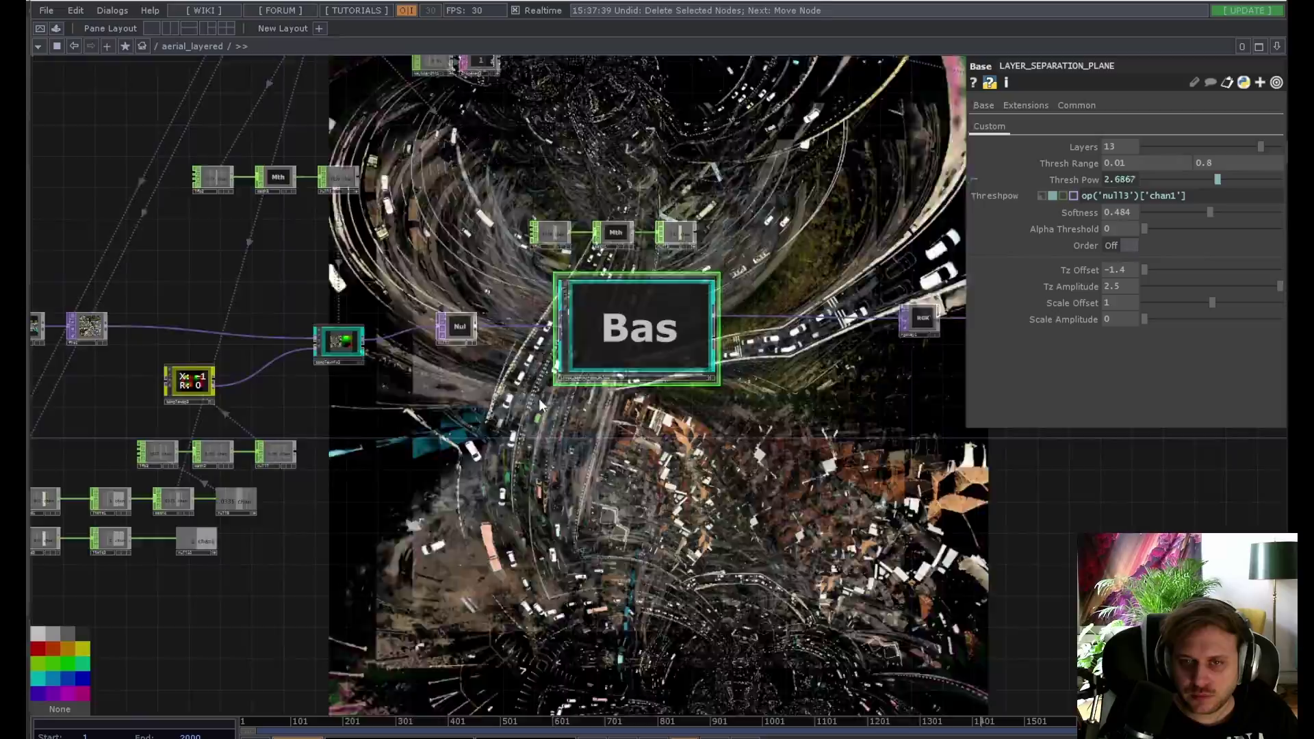
drag(491, 490, 699, 632)
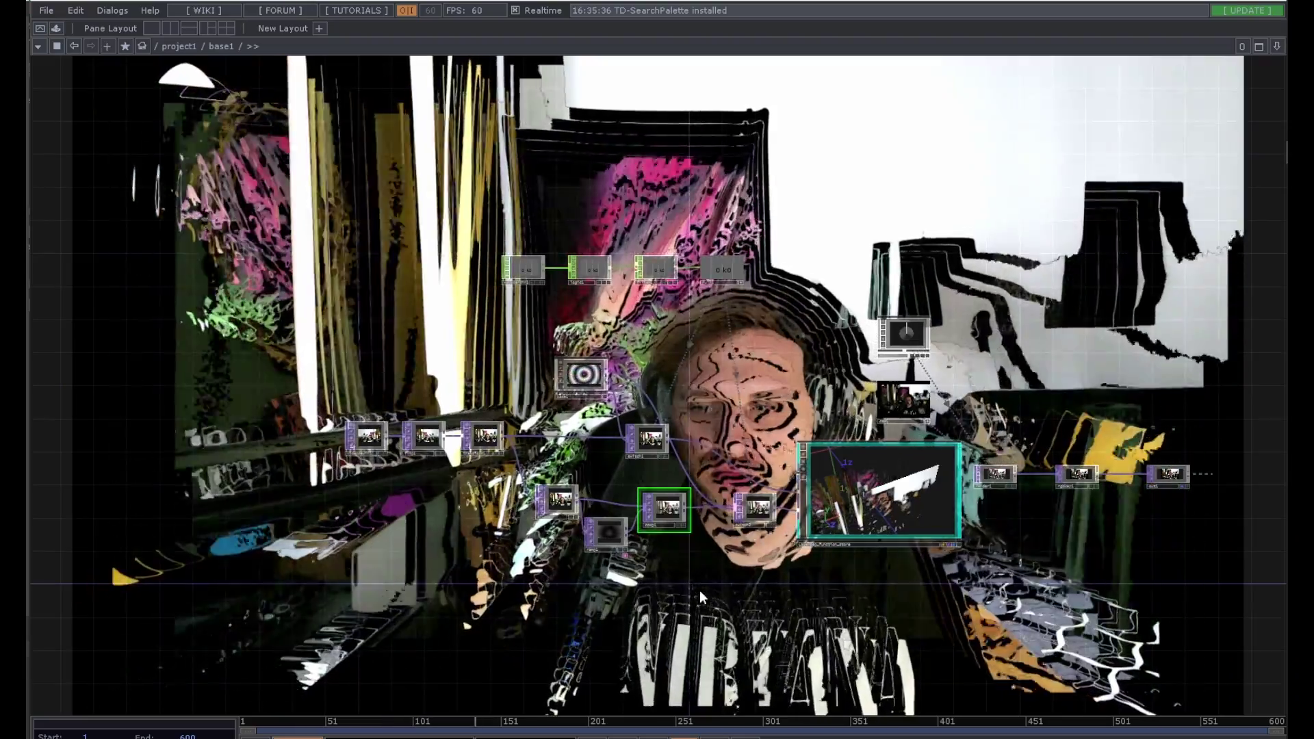
Step: Examine the webcam network from the video device input through blur1, ramp1, comp1 and the switches to the layer separation component
drag(722, 589, 679, 616)
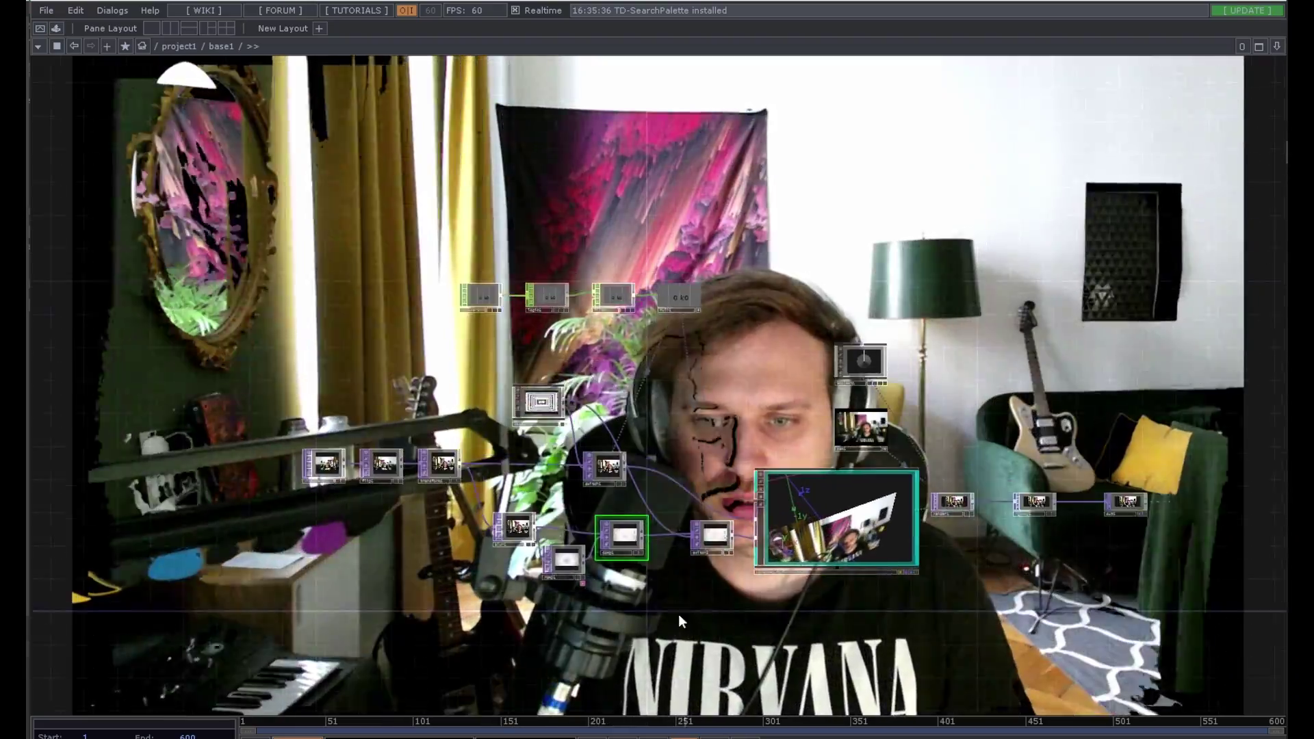
scroll(361, 508, up, 6)
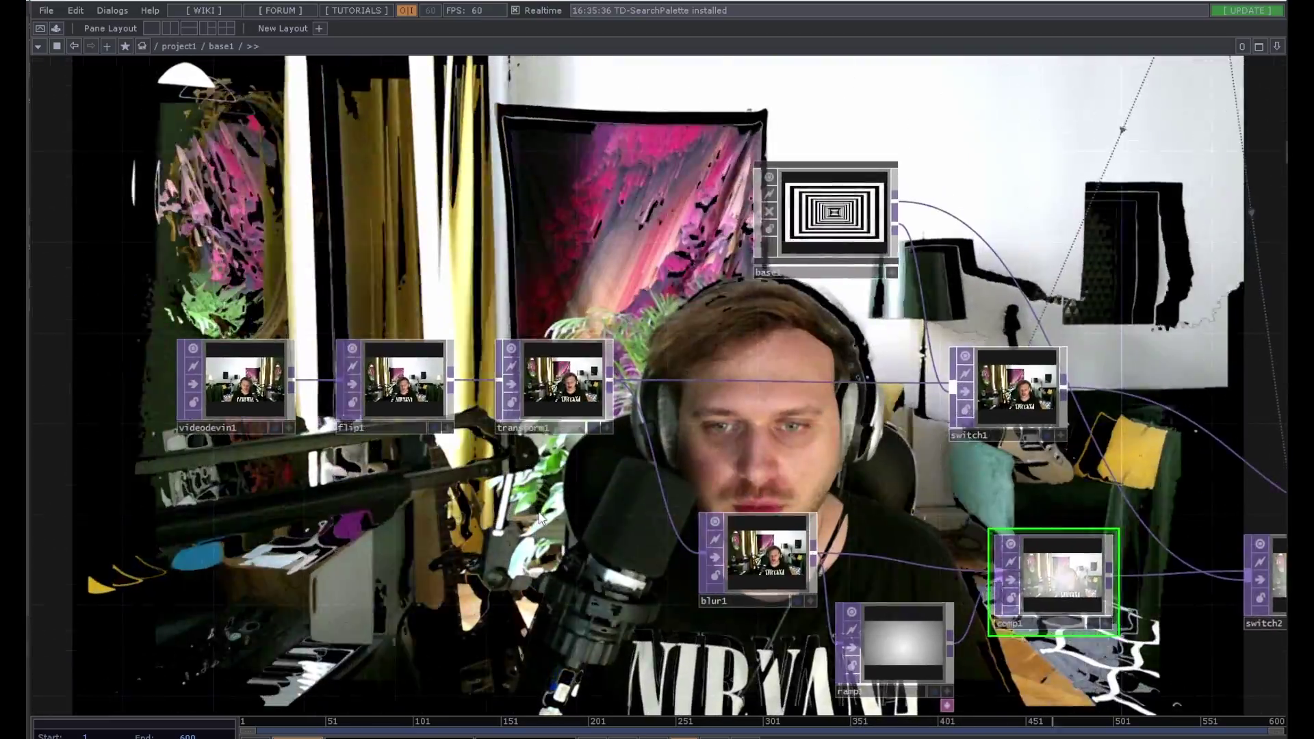
drag(542, 519, 354, 530)
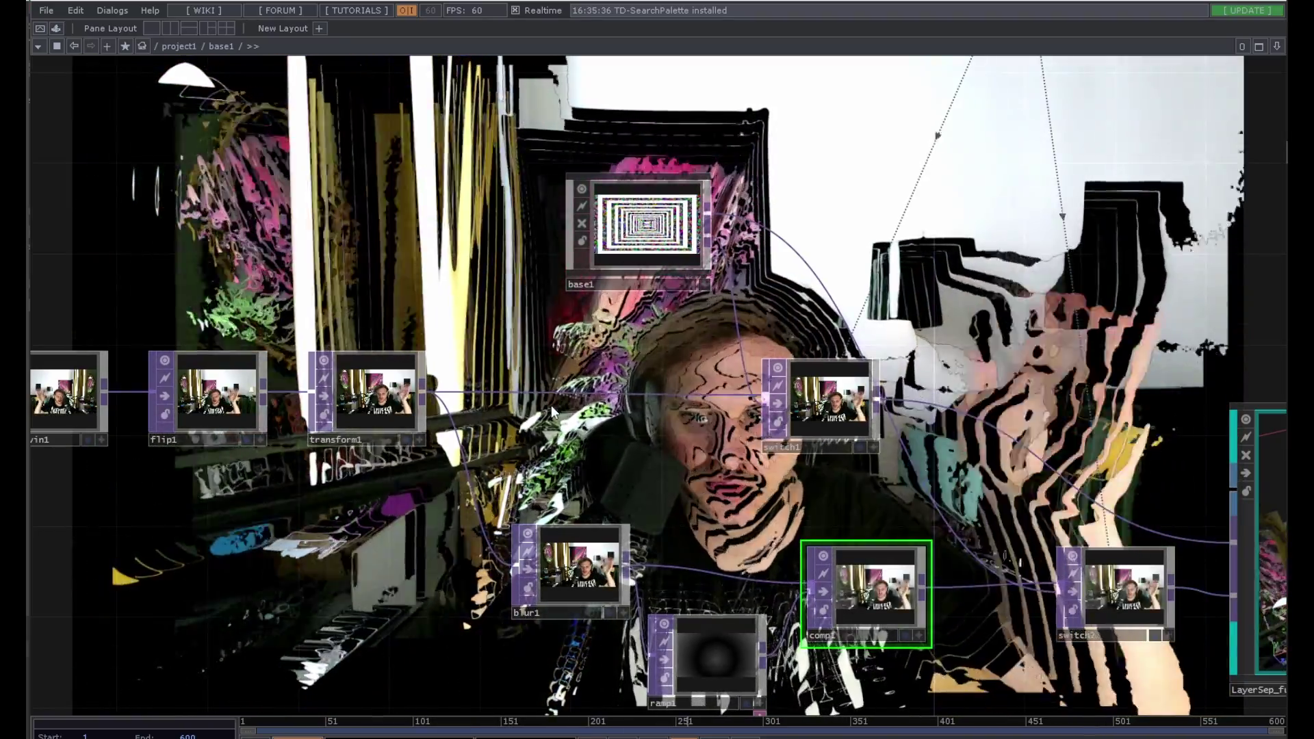
drag(596, 455, 528, 382)
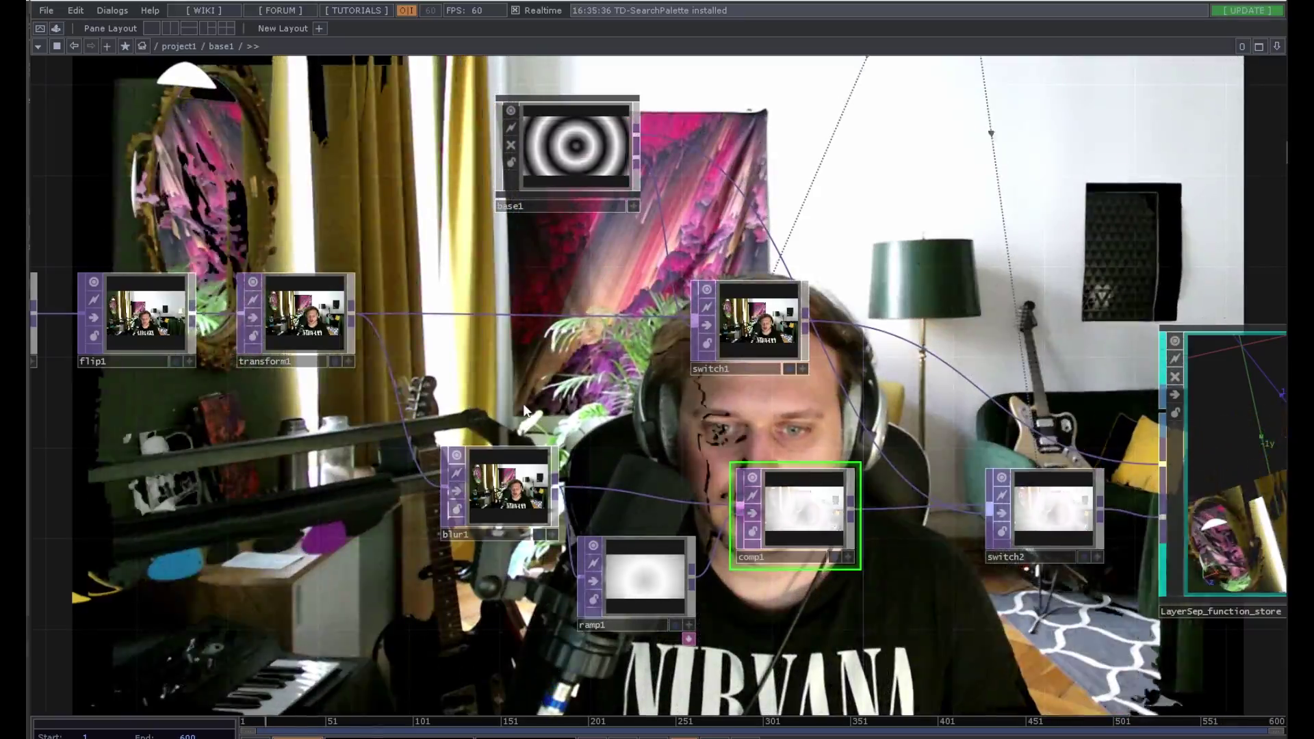
drag(524, 405, 605, 388)
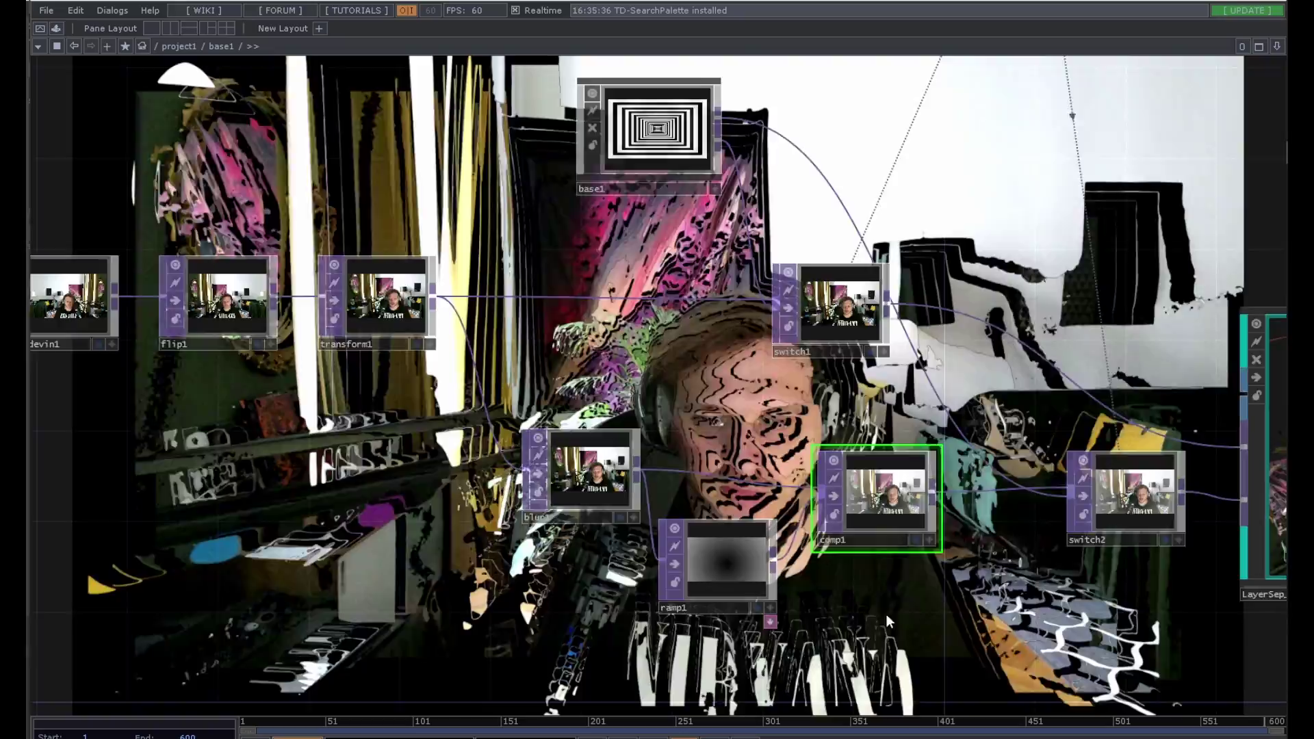
drag(876, 611, 756, 595)
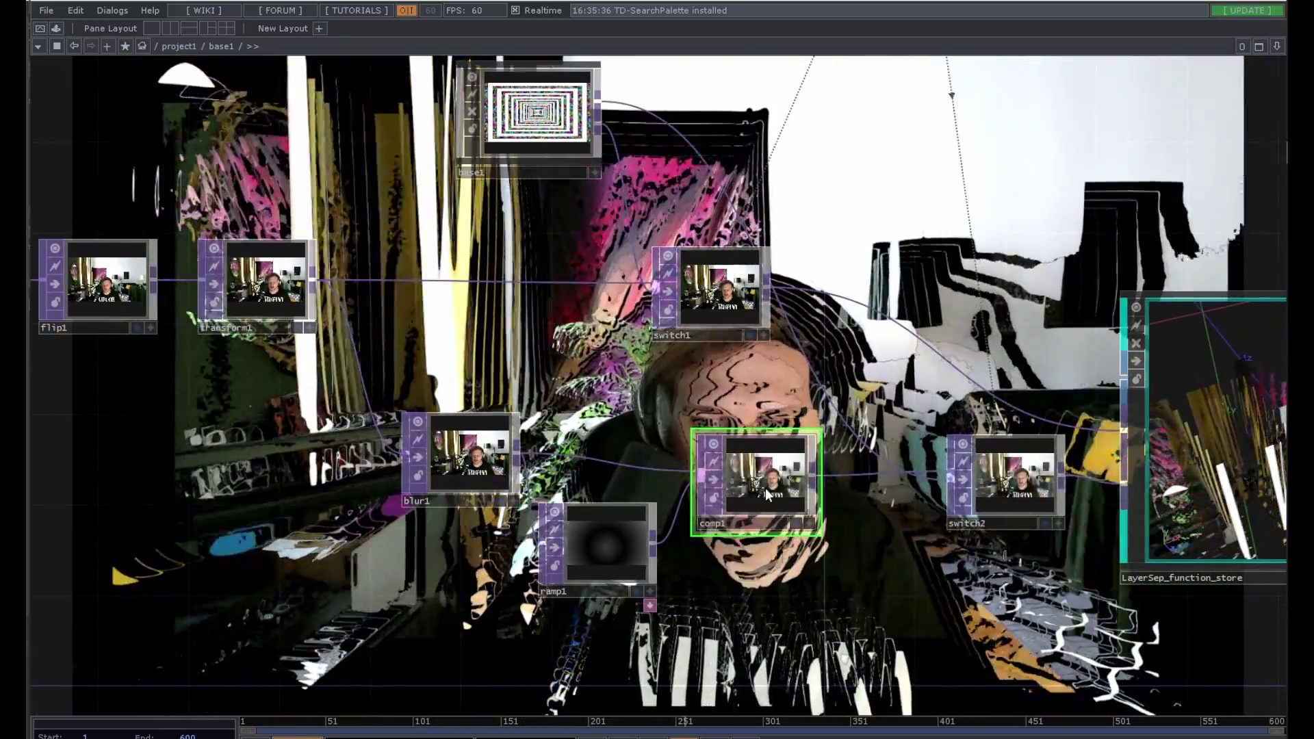
drag(855, 523, 696, 610)
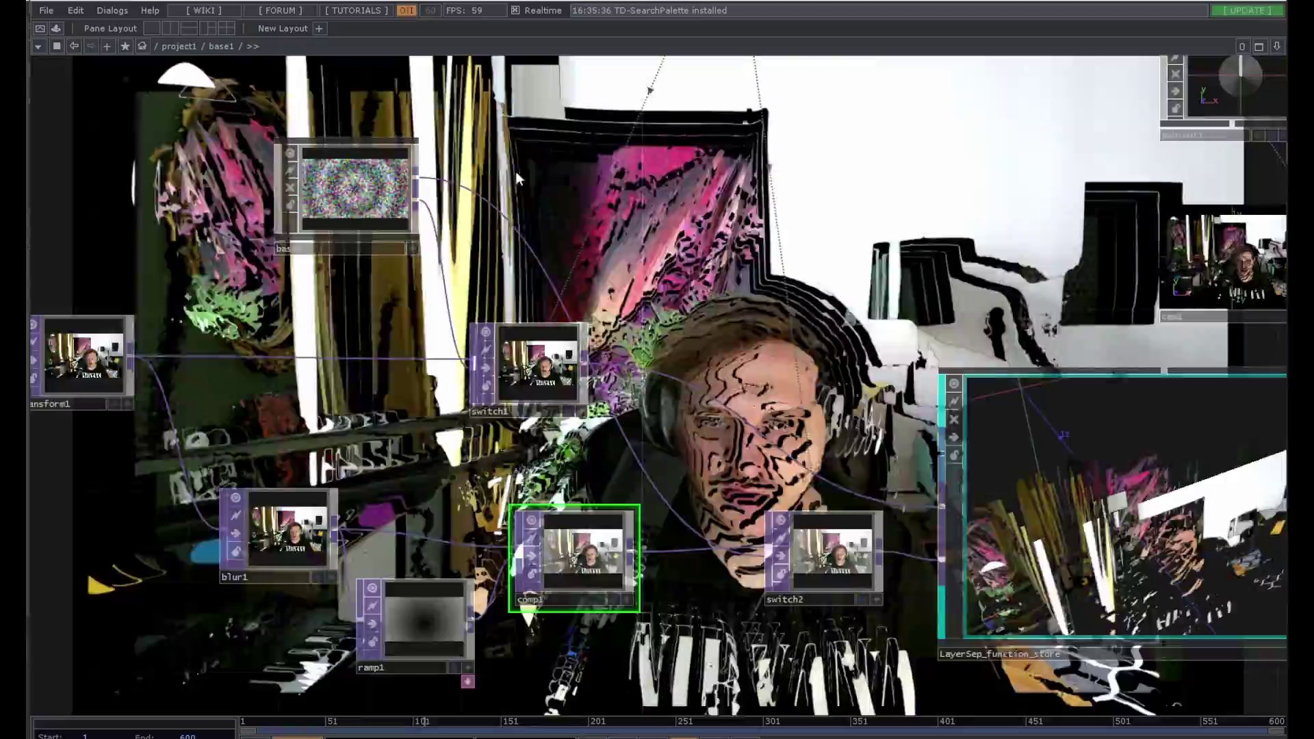
Step: Switch the network's source from the webcam to the generated base1 pattern and open the base1 component
drag(515, 164, 620, 363)
key(0)
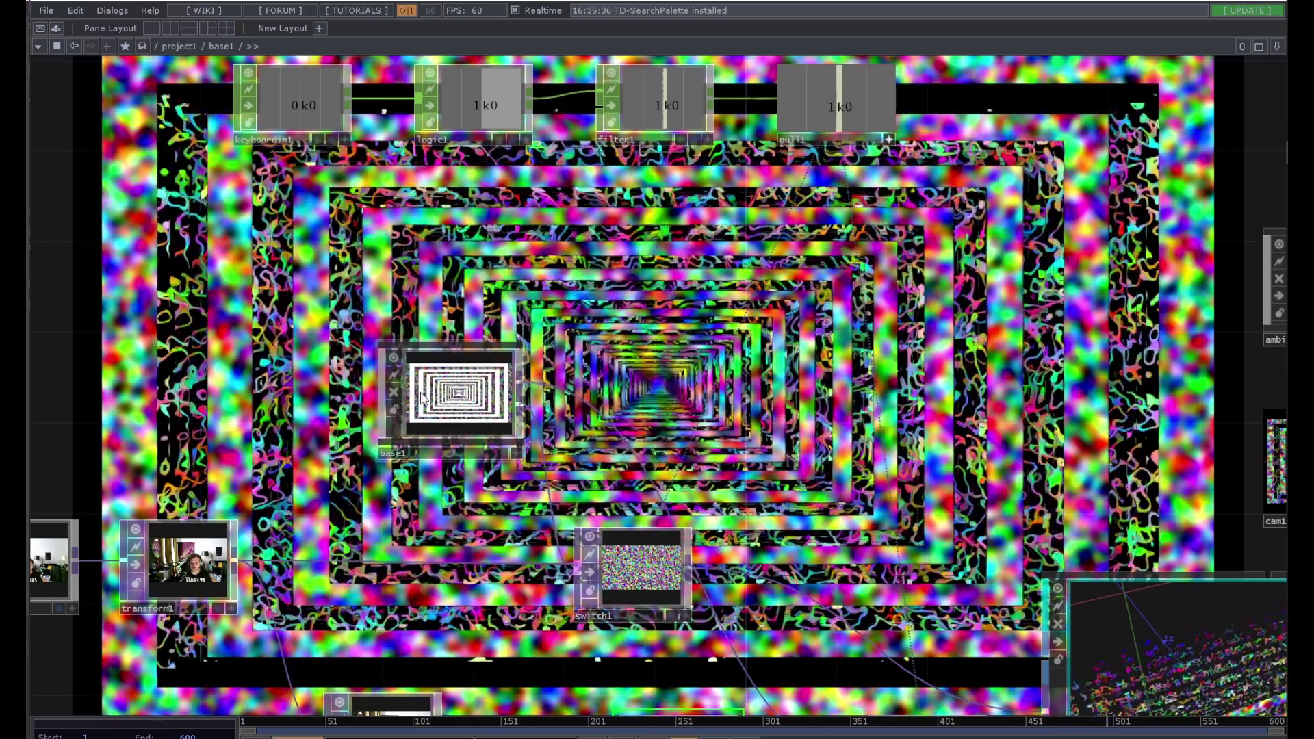
double_click(423, 398)
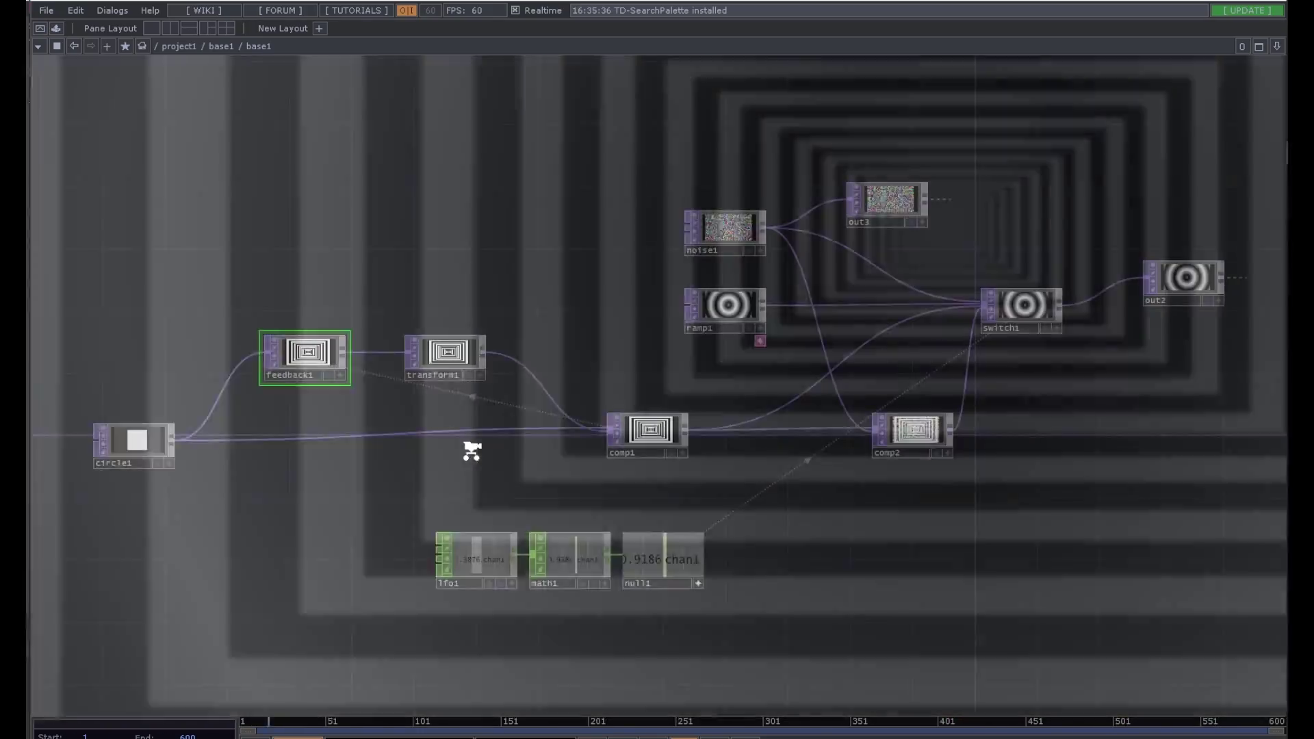
Step: Examine how noise1, ramp1, comp1 and comp2 feed switch1 and the outputs inside base1
scroll(883, 192, up, 5)
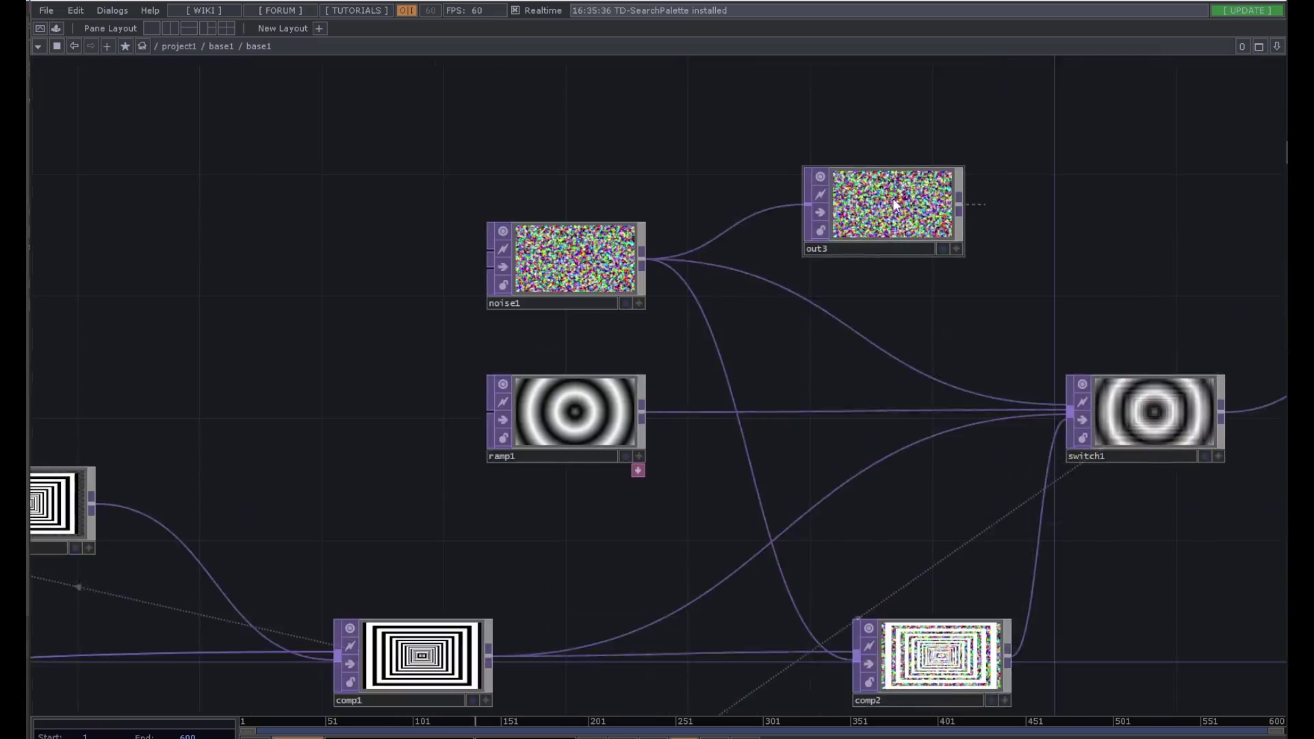
scroll(910, 226, down, 5)
drag(915, 279, 641, 276)
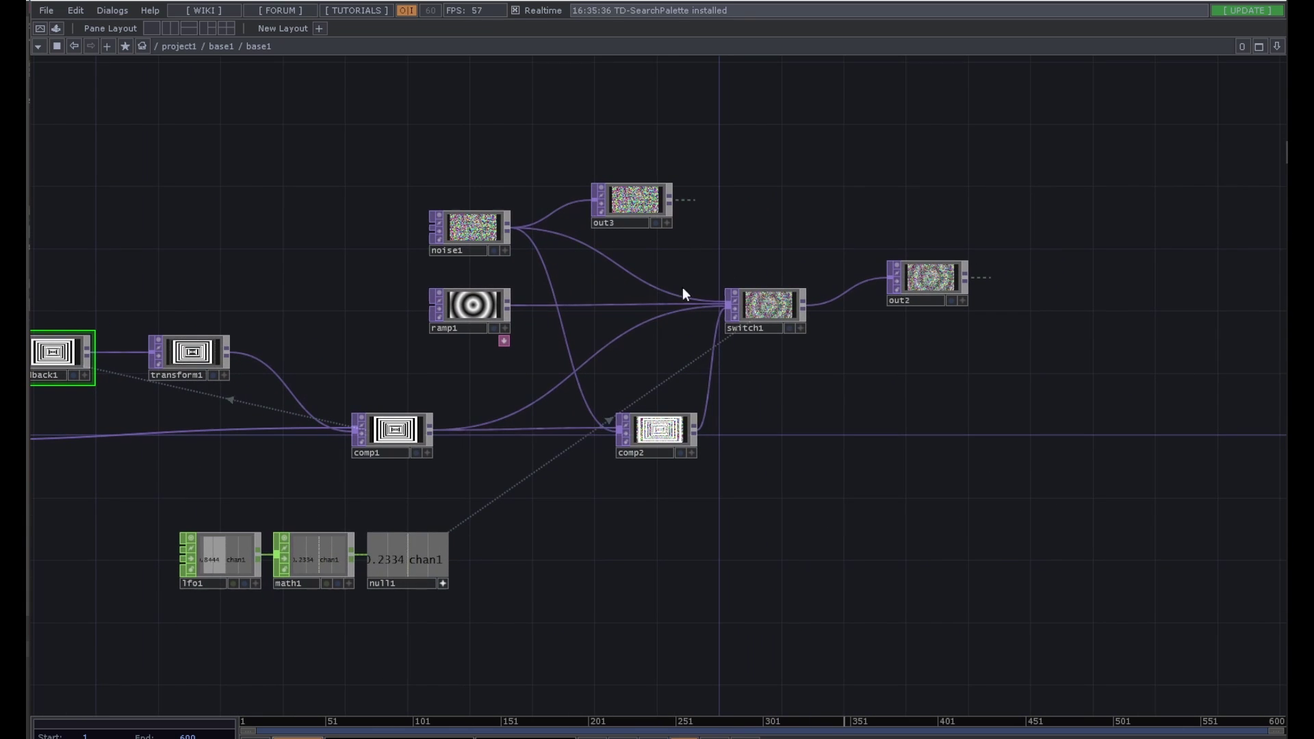
click(764, 314)
scroll(765, 313, up, 4)
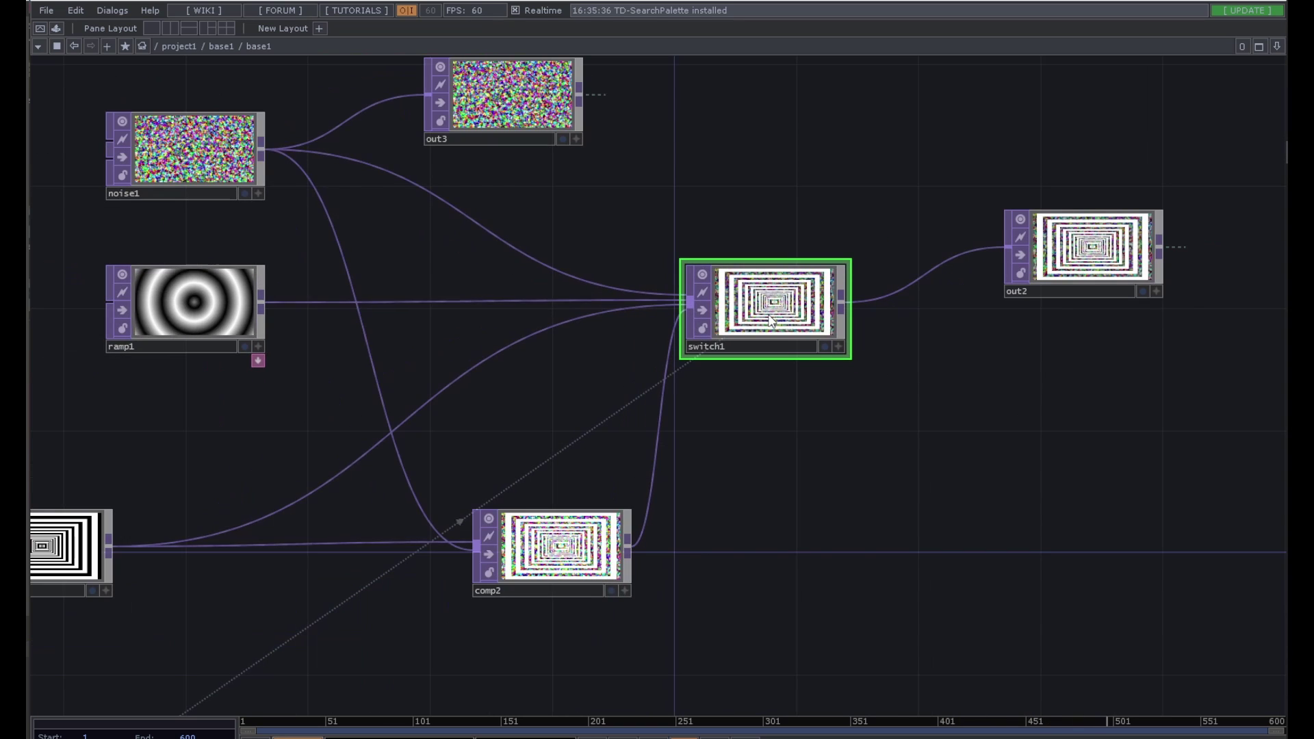
scroll(772, 320, down, 2)
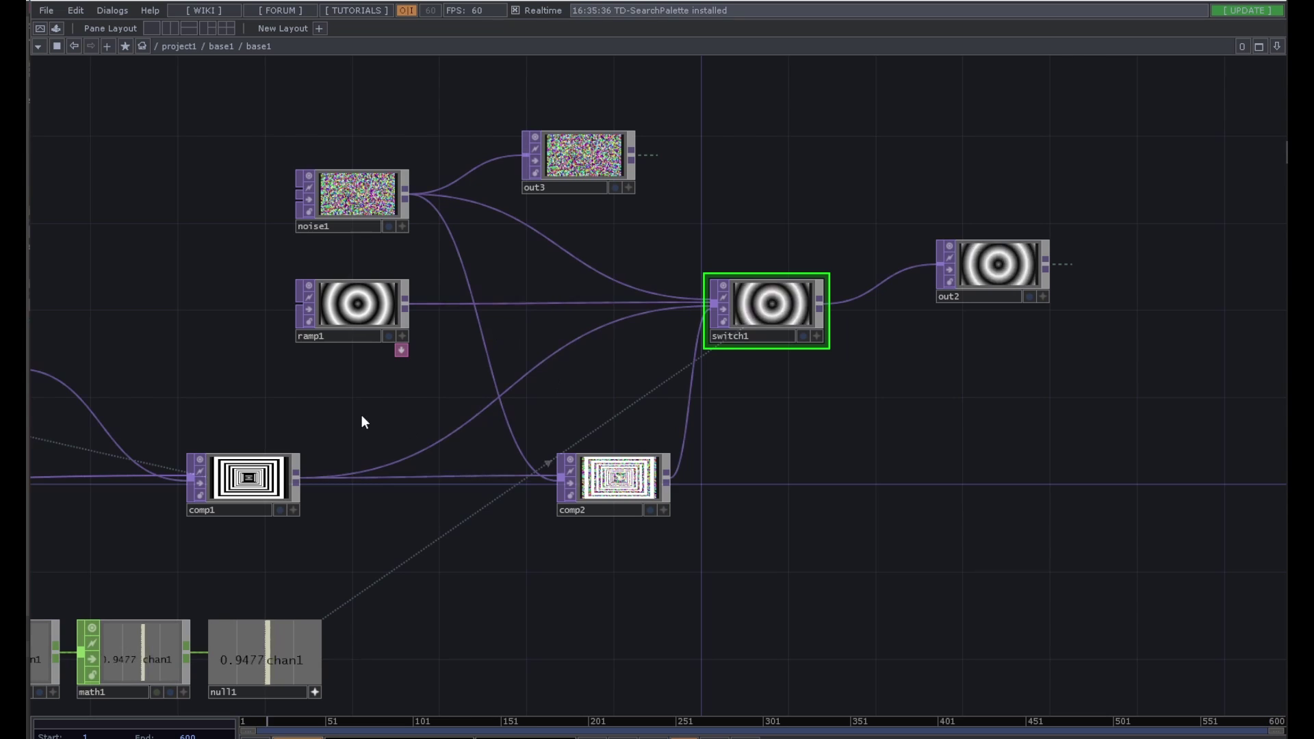
drag(361, 421, 538, 390)
scroll(584, 458, up, 5)
scroll(585, 460, down, 6)
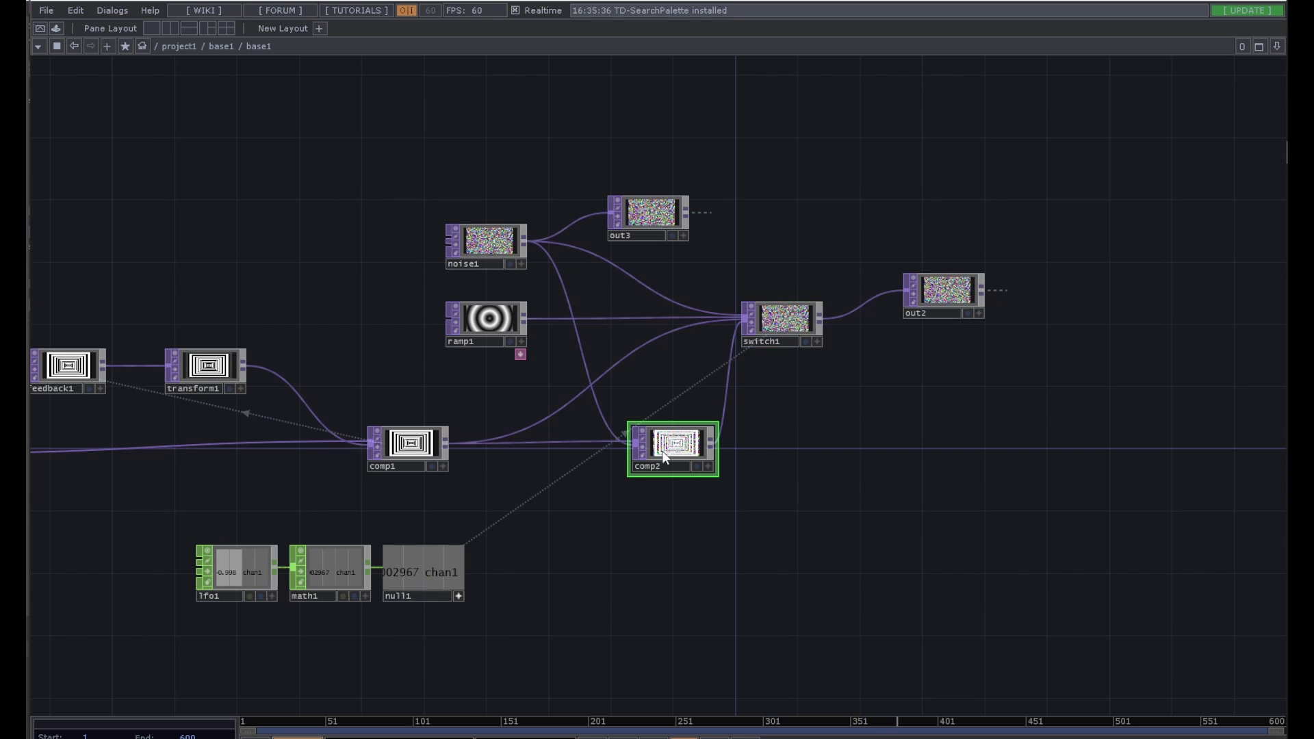
Step: Show the parameters of comp2 and switch1 to check the composite operation and the blending between inputs
key(p)
scroll(693, 450, up, 5)
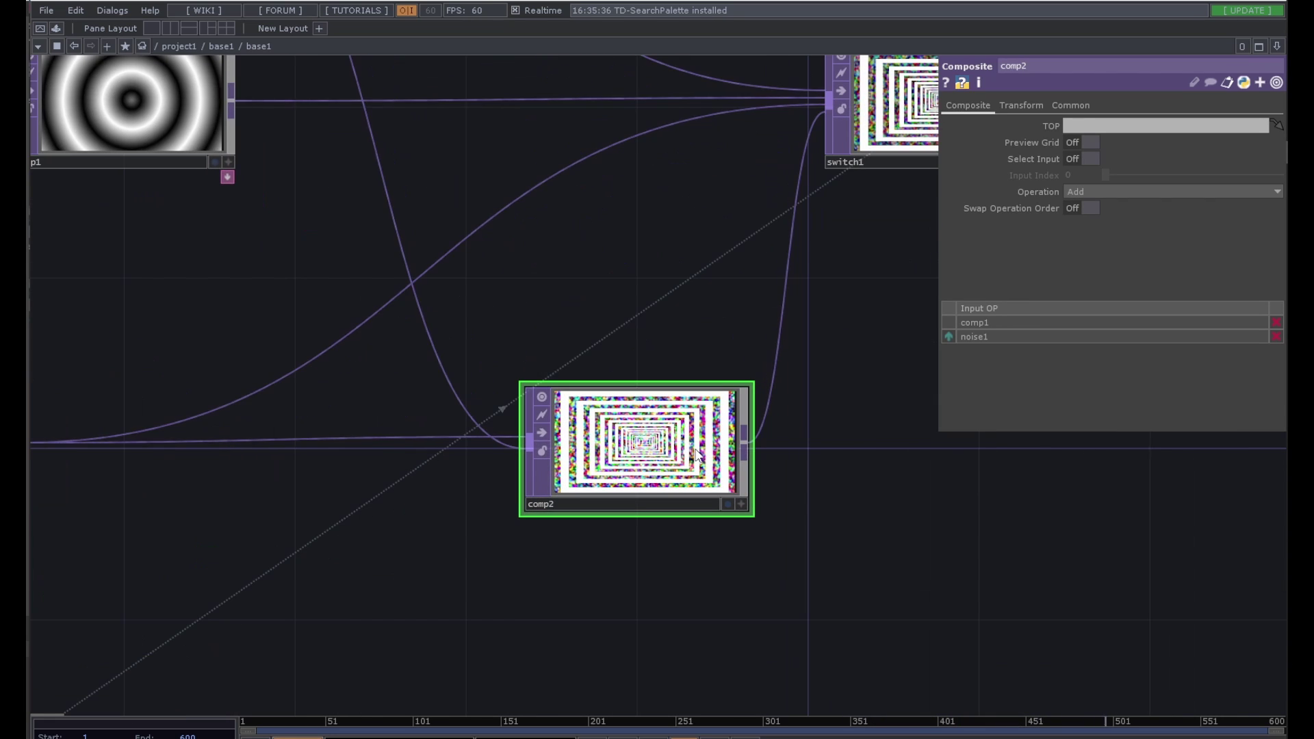
scroll(671, 434, down, 5)
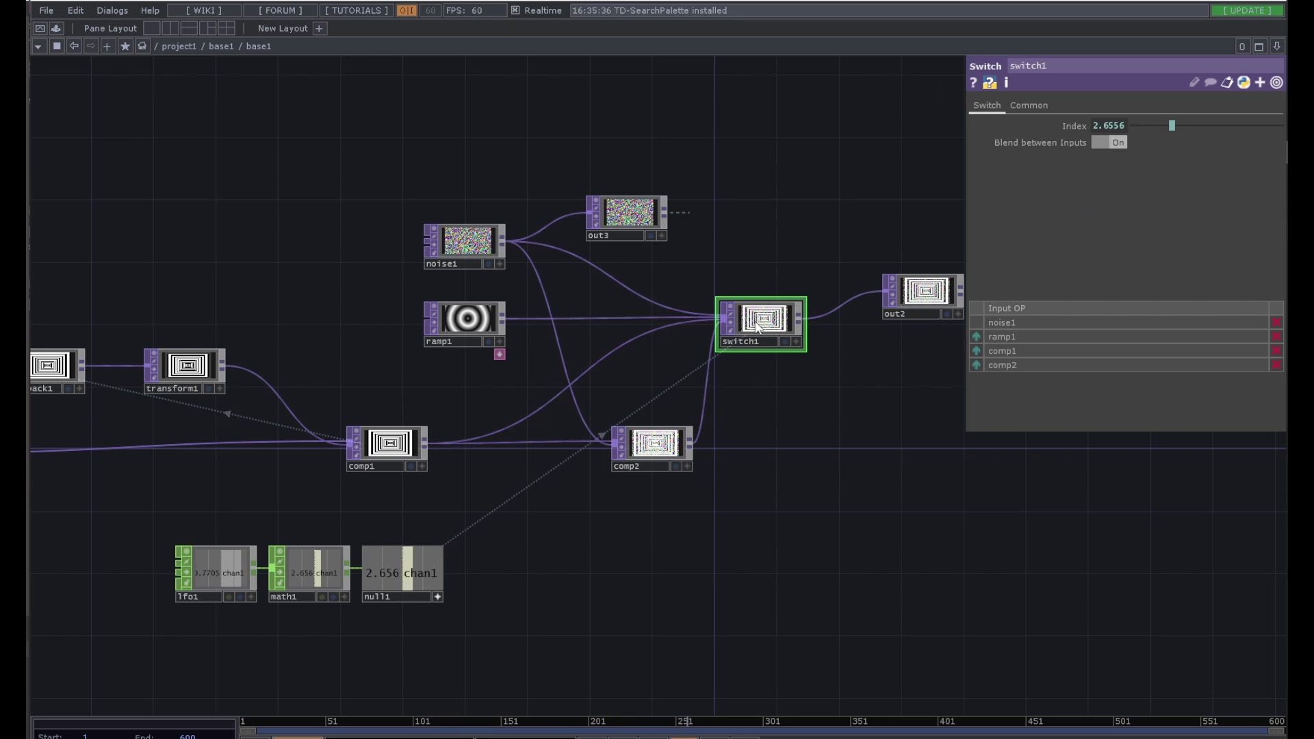
scroll(486, 322, up, 8)
drag(655, 403, 582, 472)
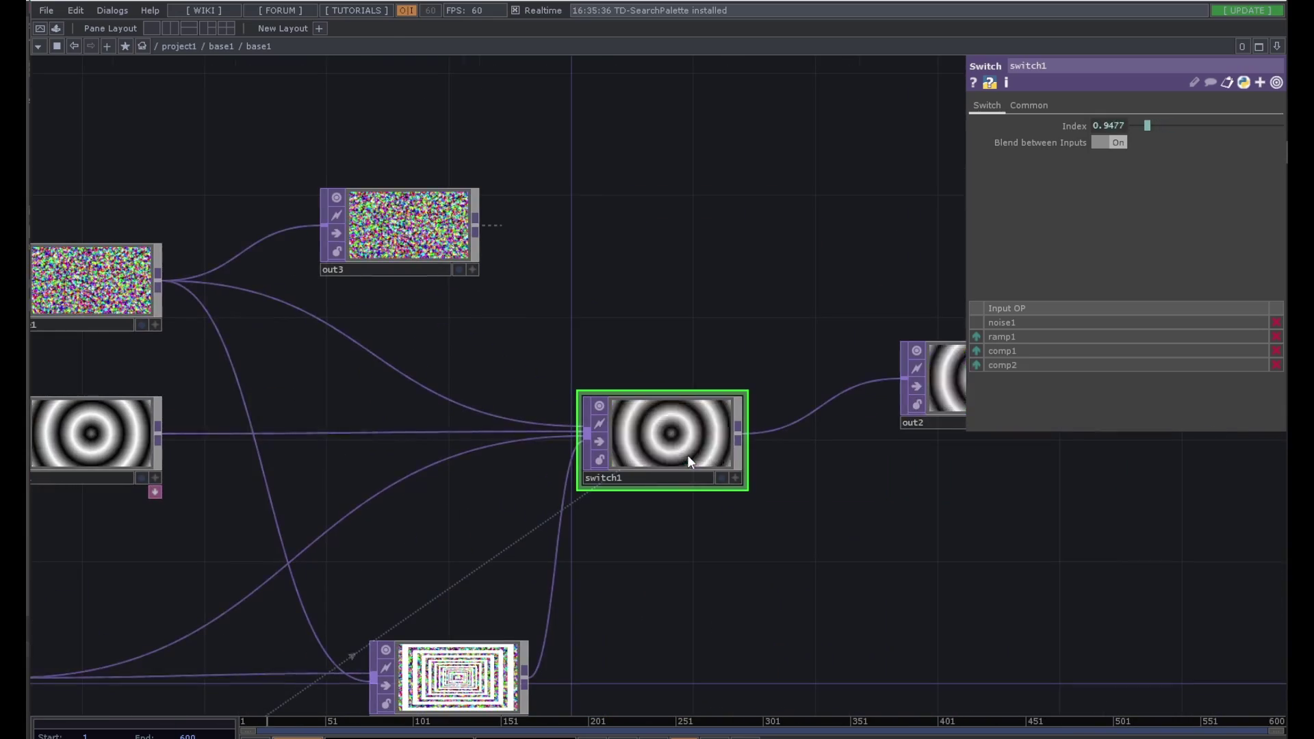
Step: Leave the base1 pattern component, look over the parent network's output, and go up to the root network
scroll(688, 455, down, 15)
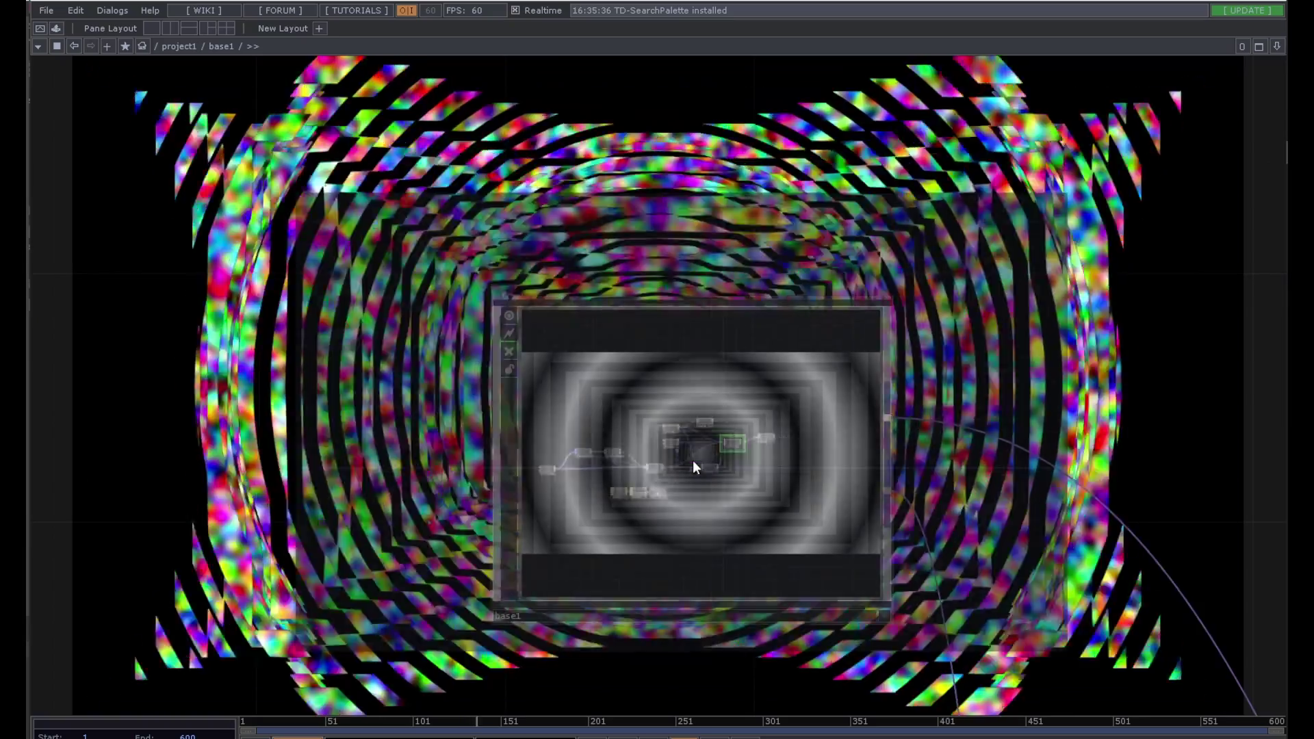
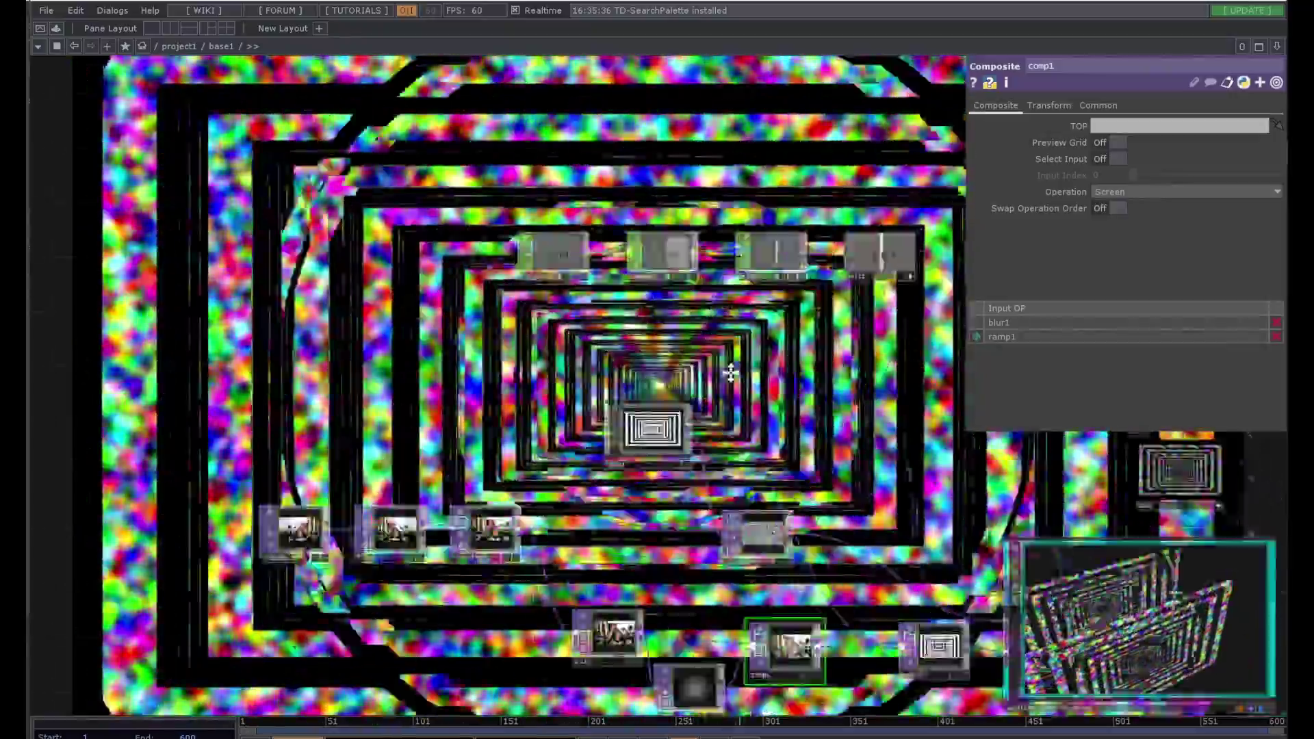
drag(731, 373, 601, 299)
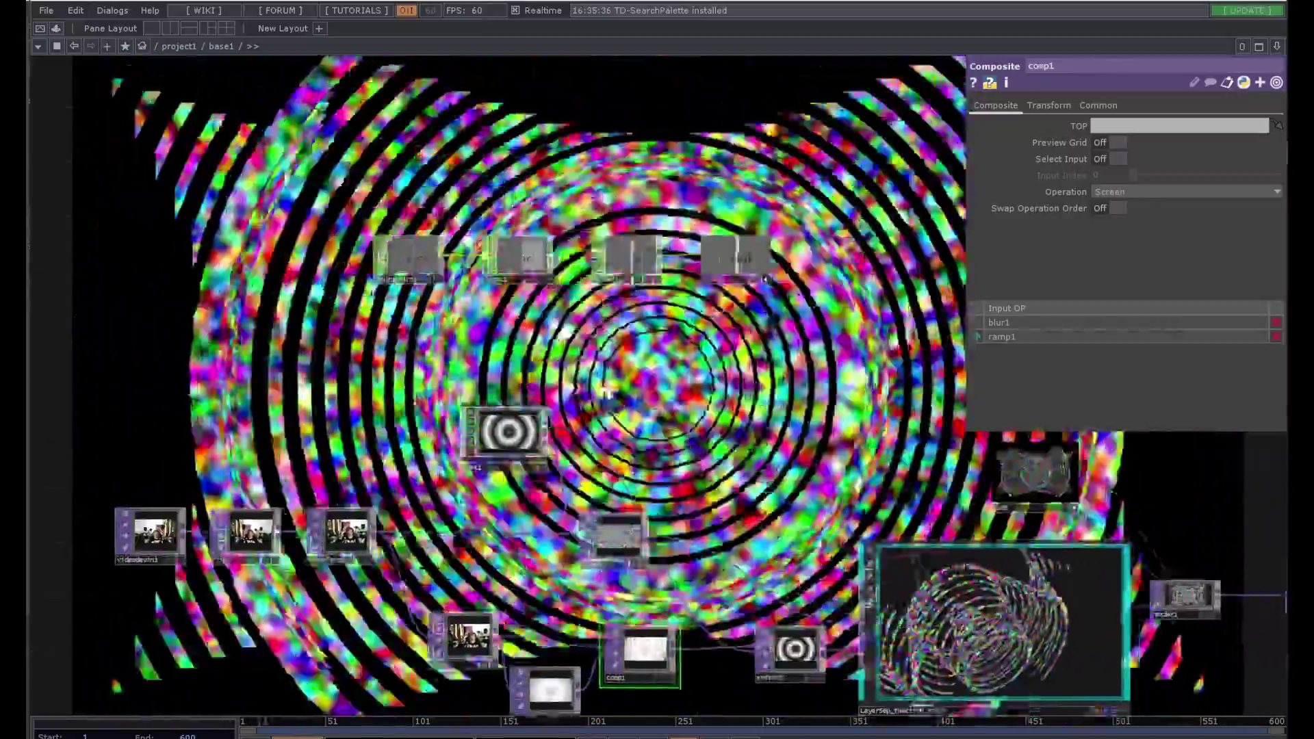
scroll(640, 406, down, 10)
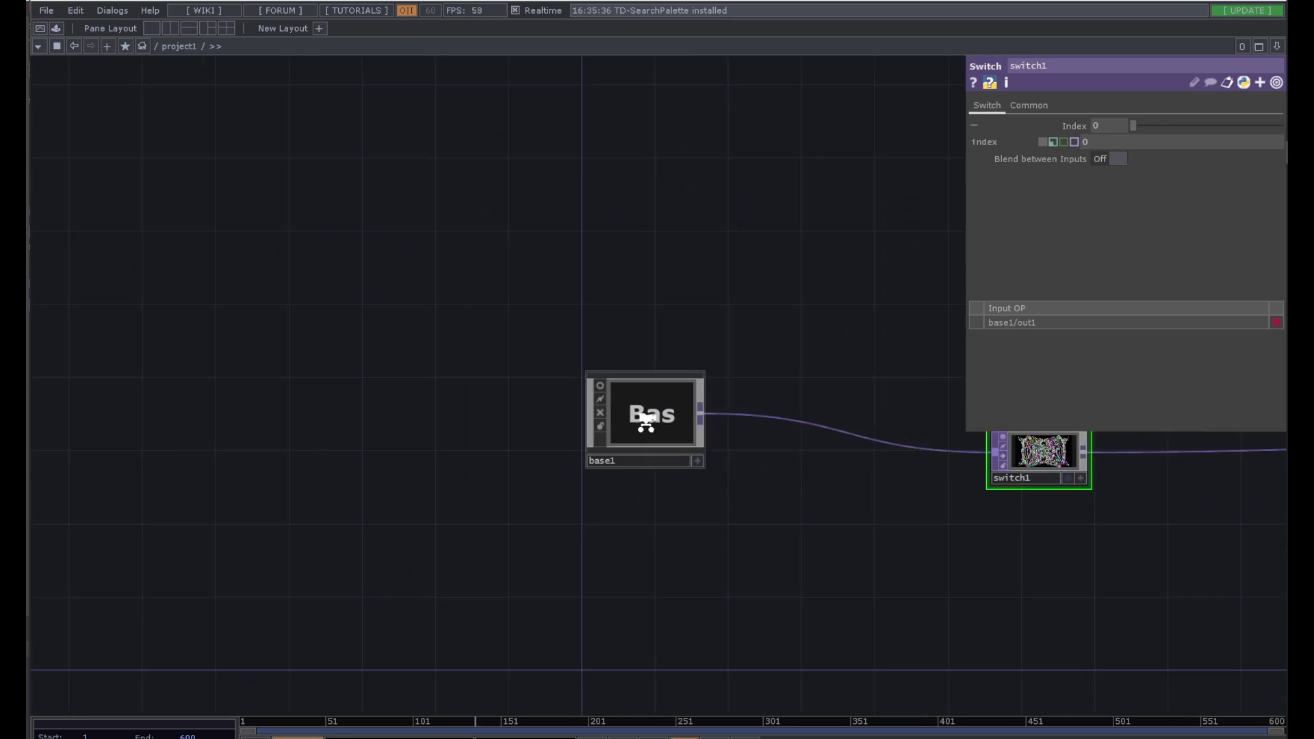
scroll(653, 441, down, 7)
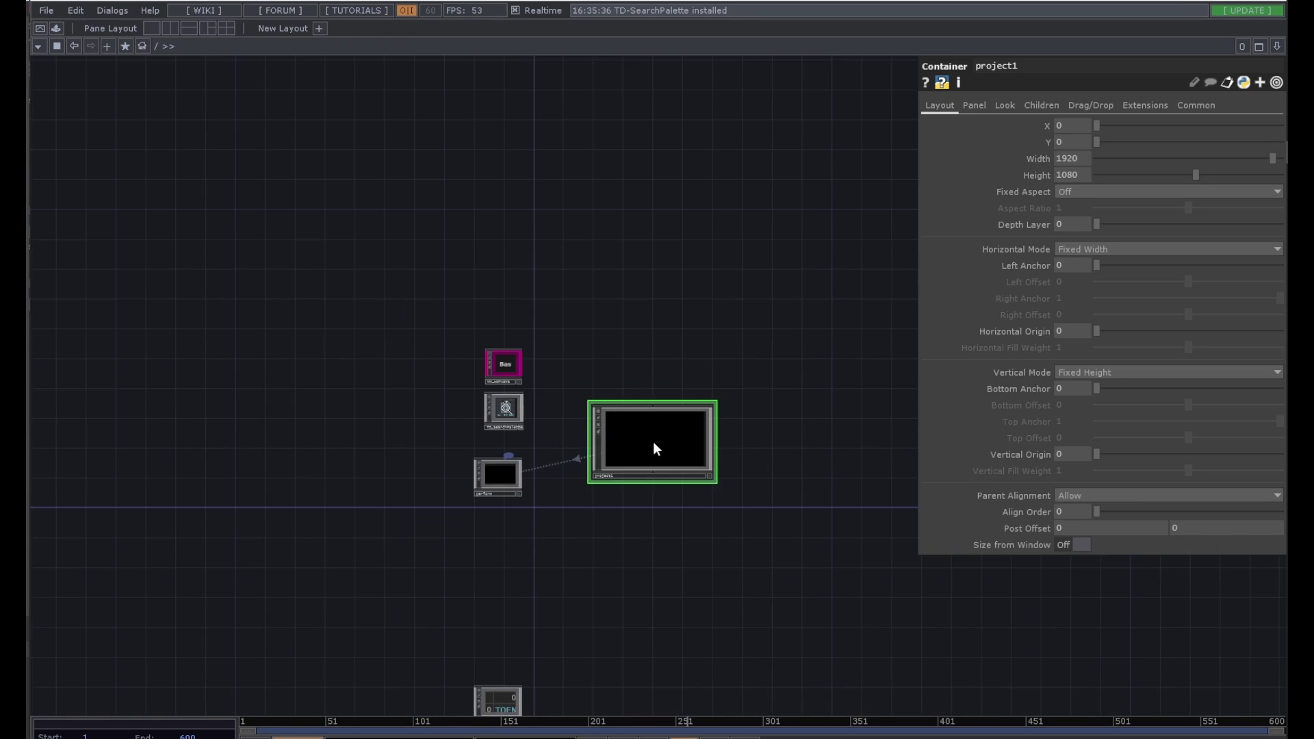
Step: In the project2 network, move cross1 slightly closer to lookup1 and show the threshold parameters of LayerSep_function_store
scroll(653, 442, up, 10)
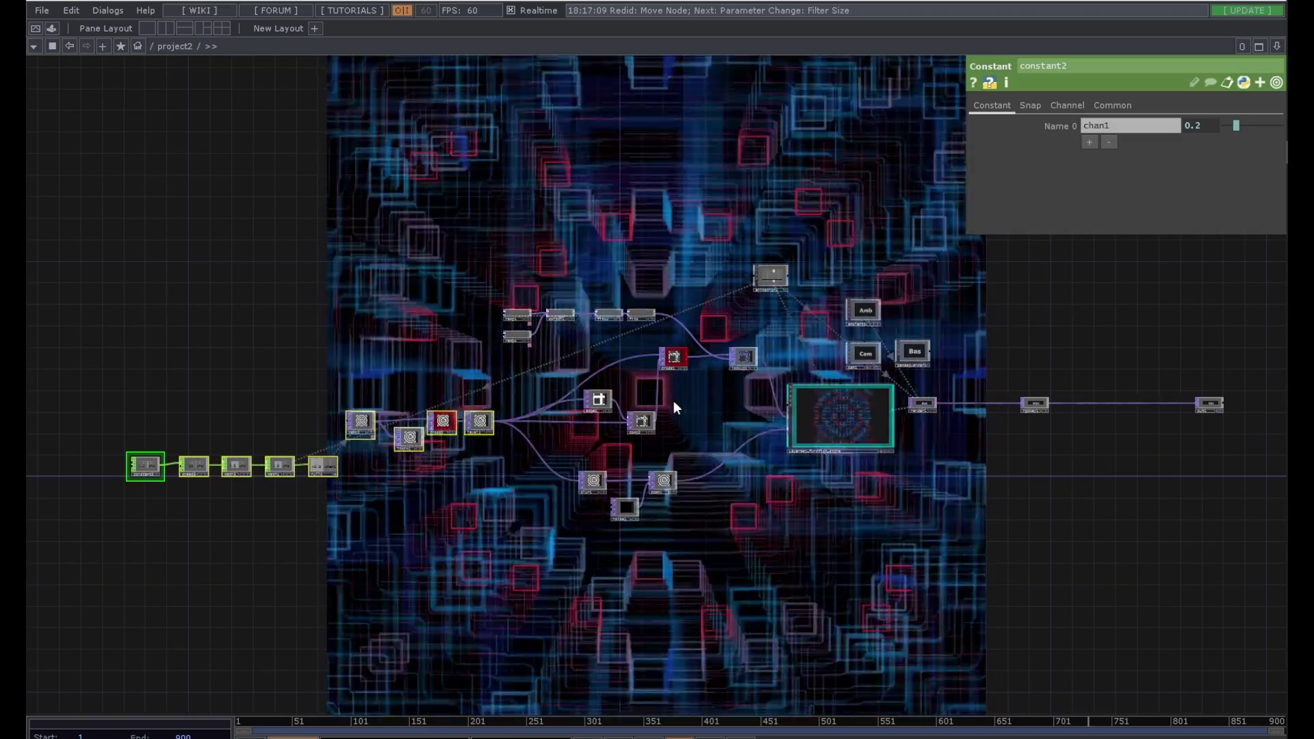
drag(675, 358, 696, 367)
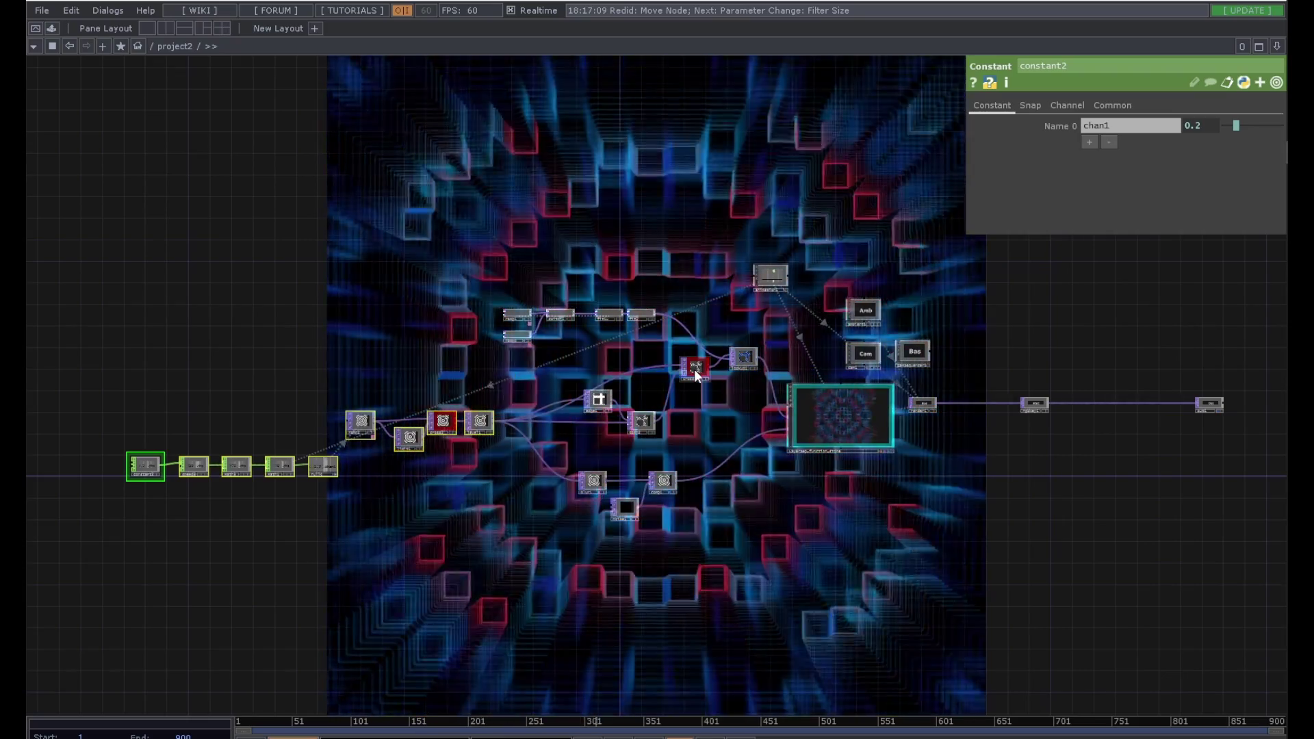
click(876, 416)
scroll(857, 413, up, 3)
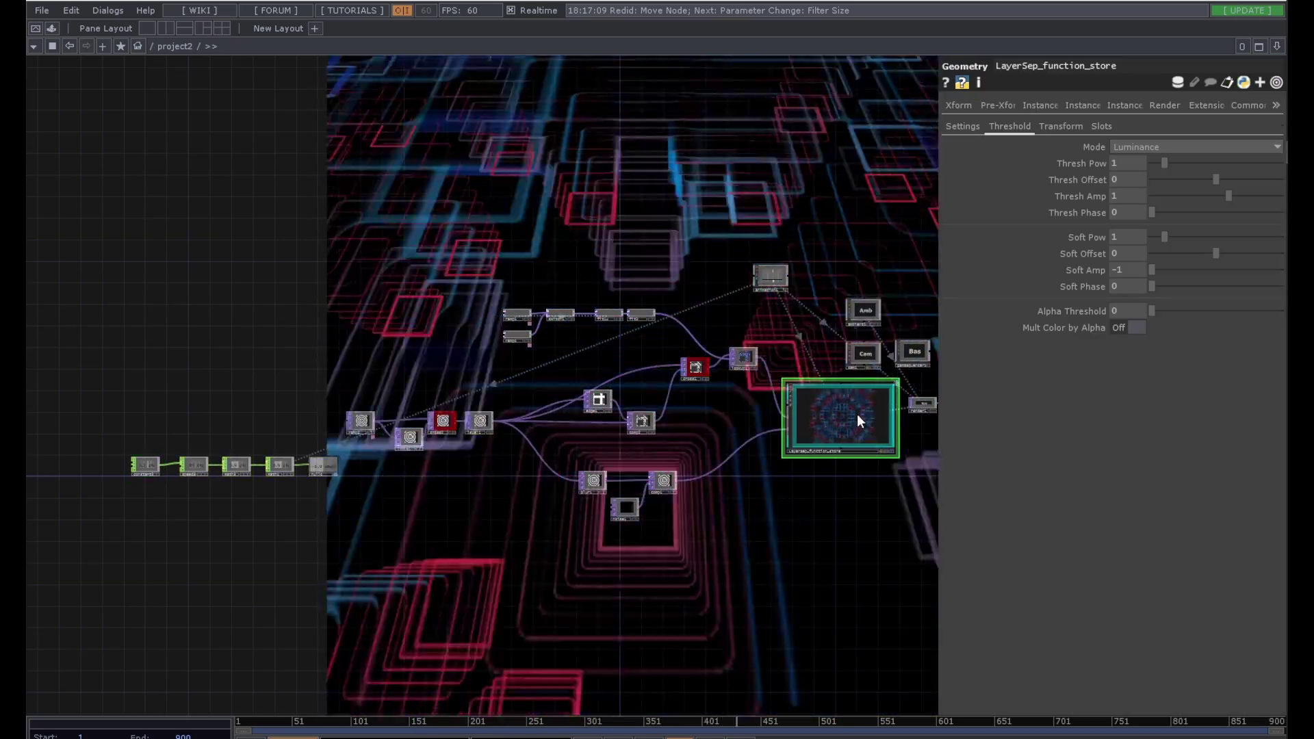
scroll(852, 419, up, 1)
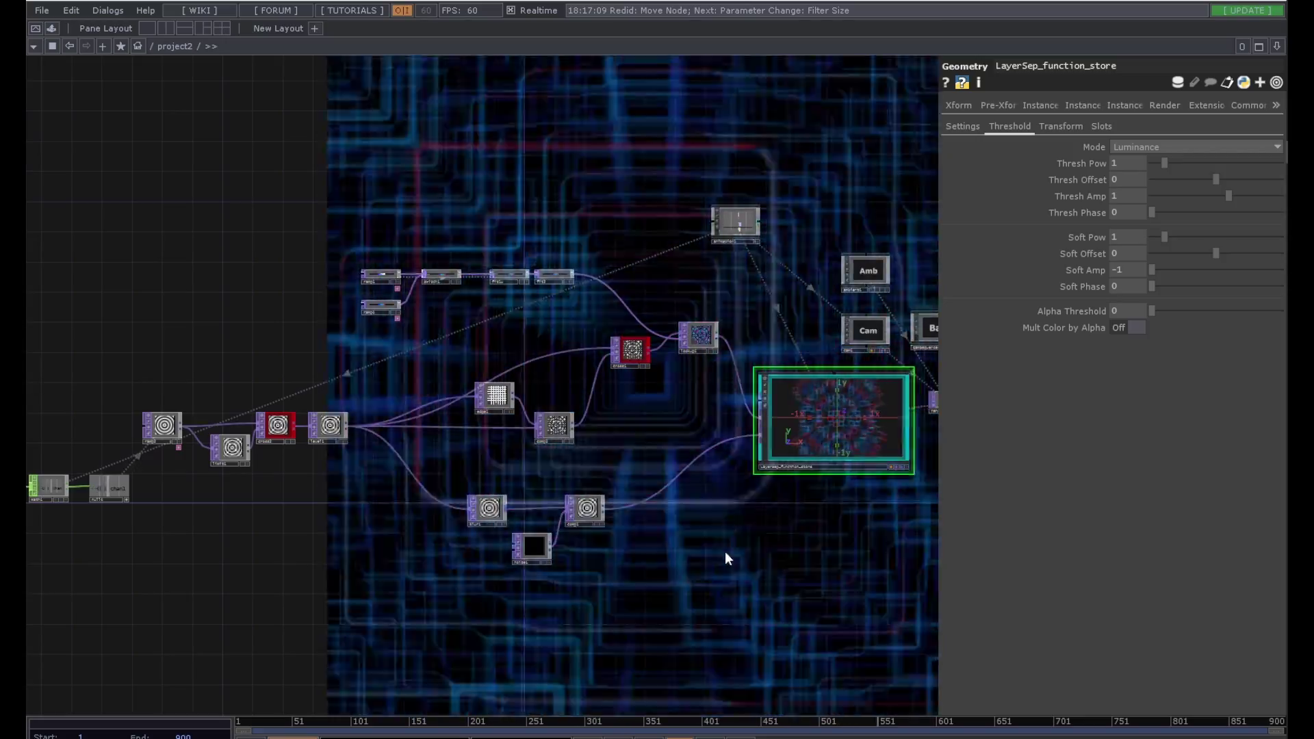
scroll(724, 555, down, 5)
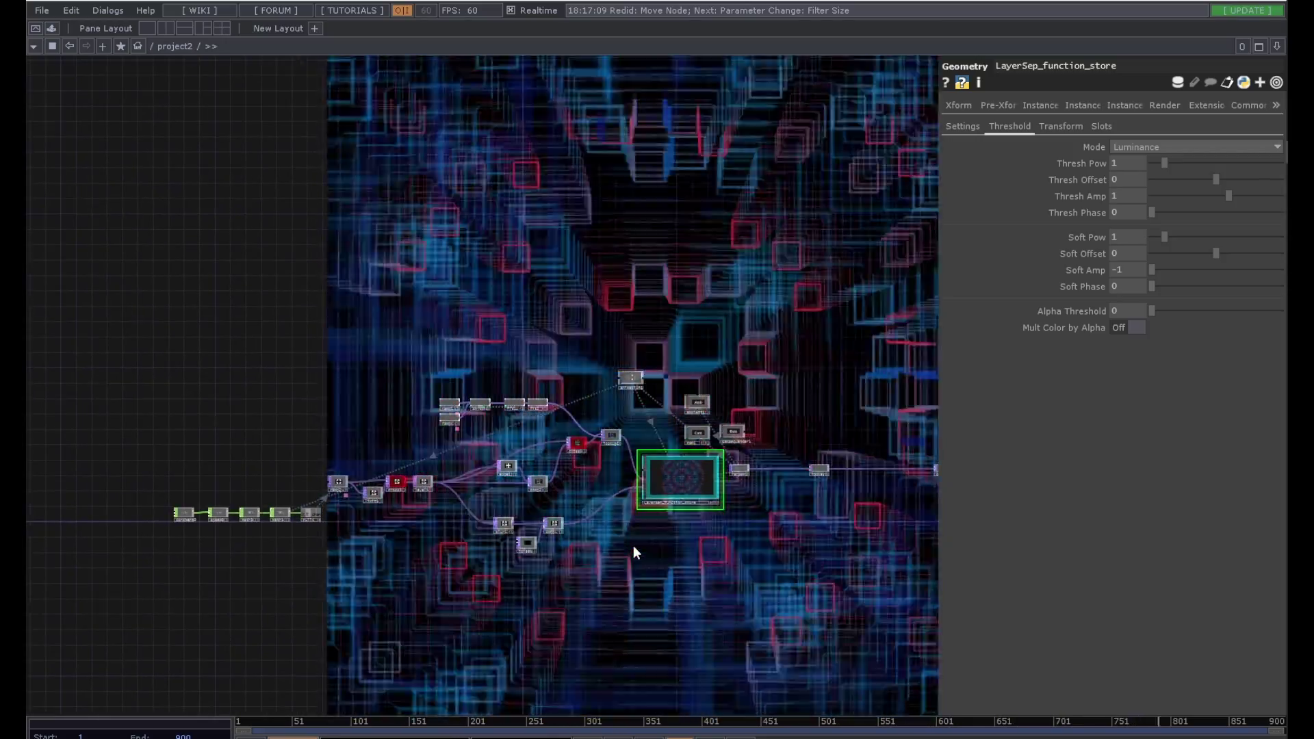
Step: Show the parameters of ramp2 and examine how null4 drives its phase and how it feeds limit1, cross2 and level1
key(p)
scroll(381, 529, up, 10)
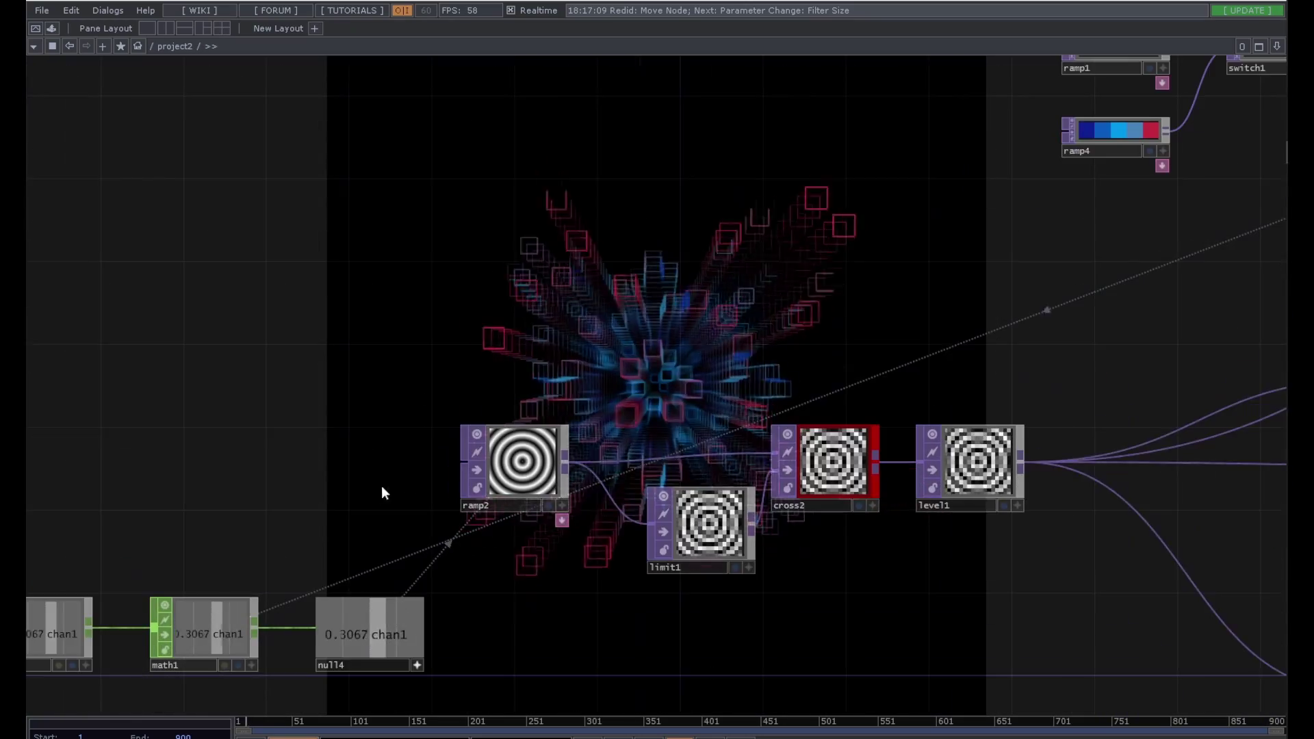
click(472, 457)
key(p)
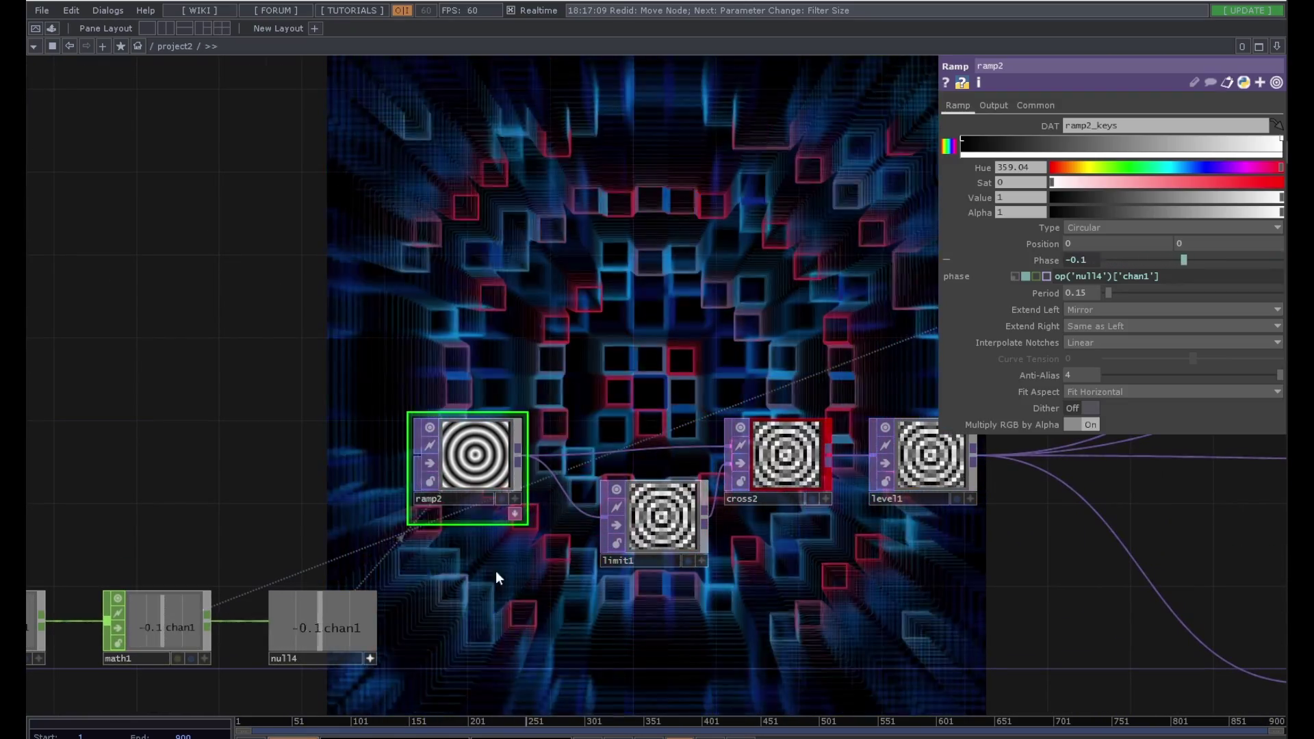
drag(610, 617, 482, 601)
drag(626, 571, 528, 574)
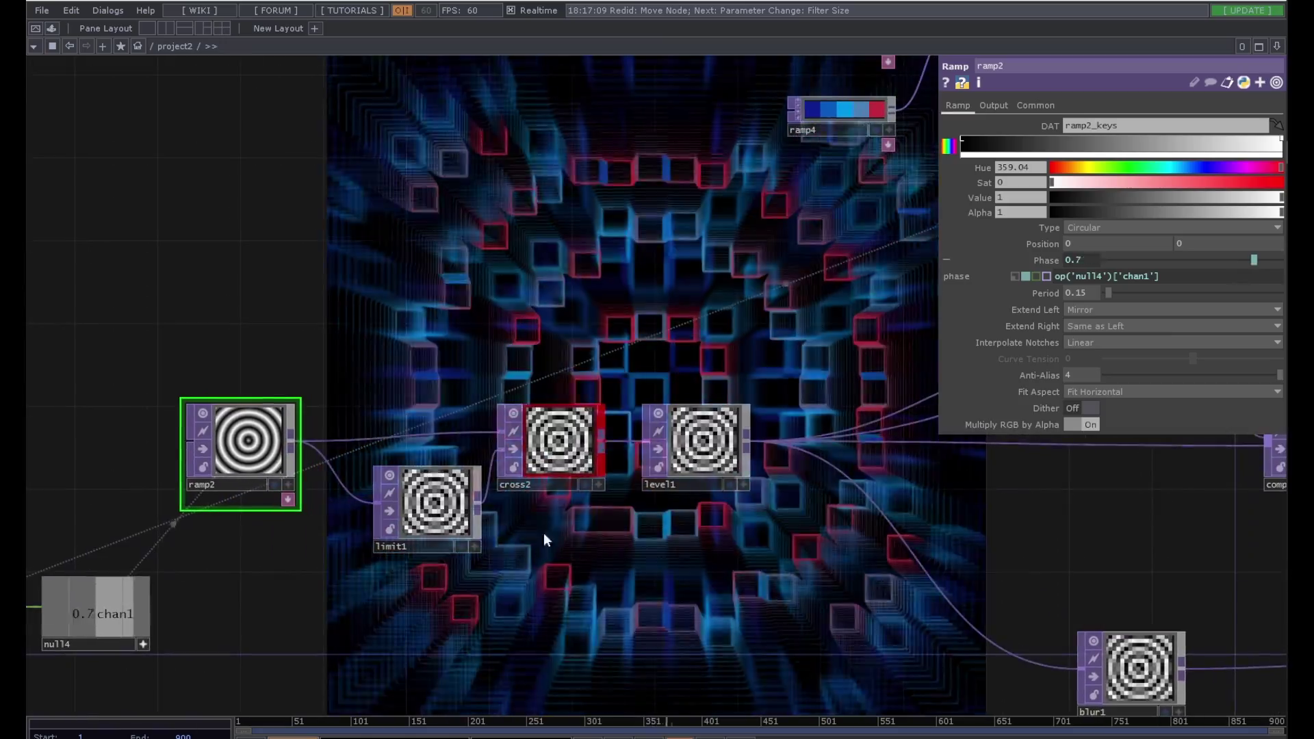
Step: Set the Cross value of cross1 to 0
scroll(617, 504, down, 10)
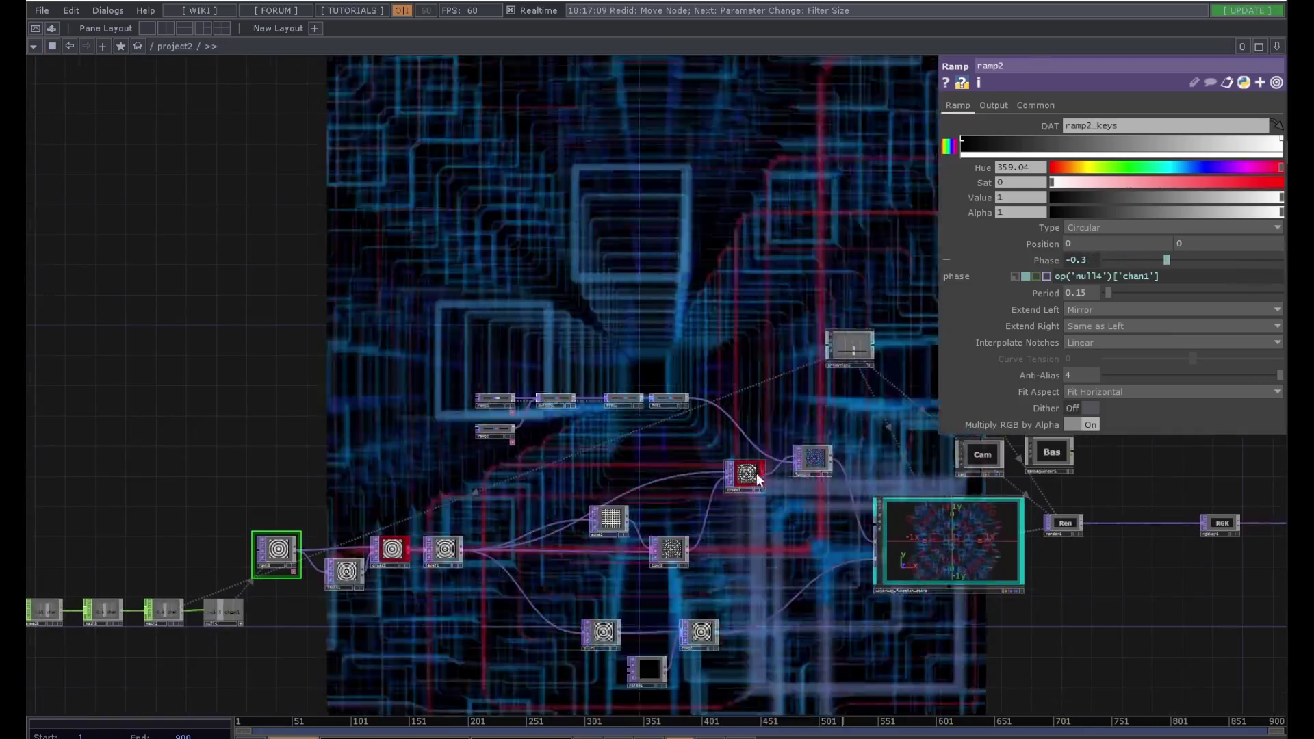
click(748, 472)
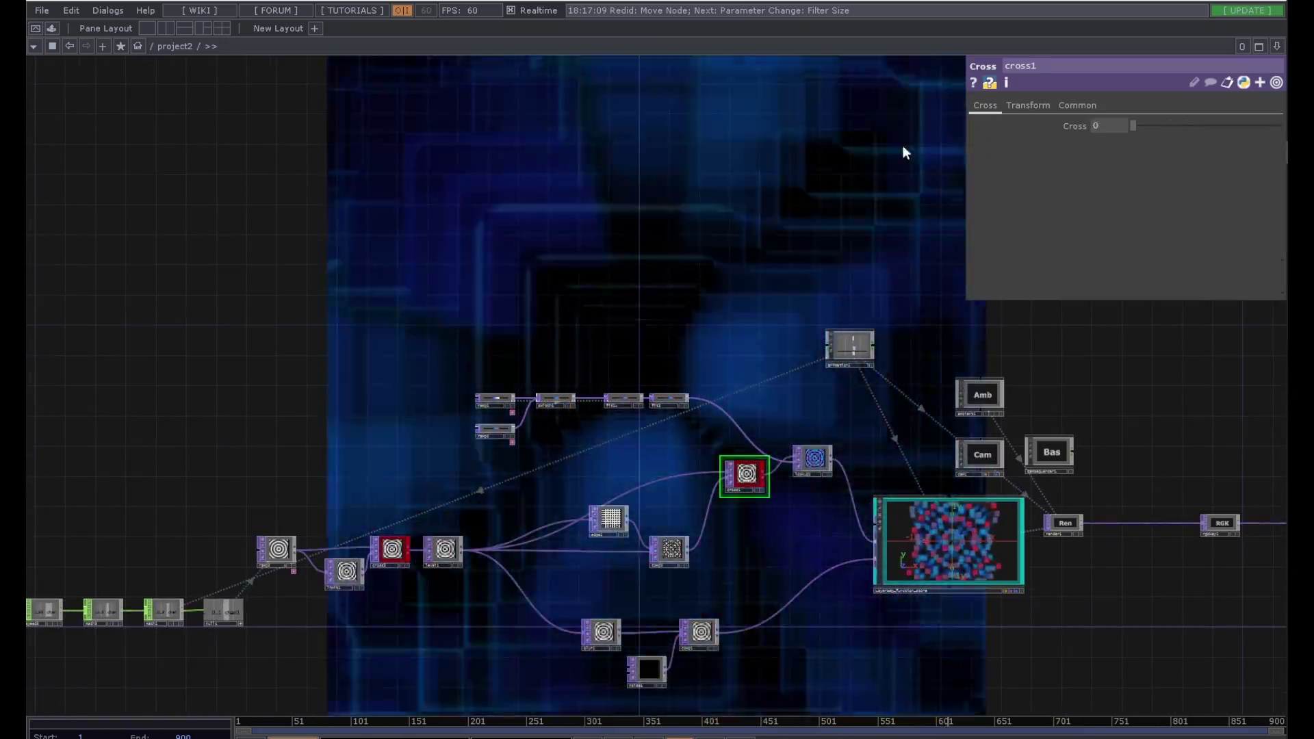
Step: Try the Cross value of cross2 at about 0.38 to blend ramp2 with limit1, and return it to 1
drag(410, 366, 531, 304)
scroll(438, 548, up, 6)
drag(655, 448, 628, 585)
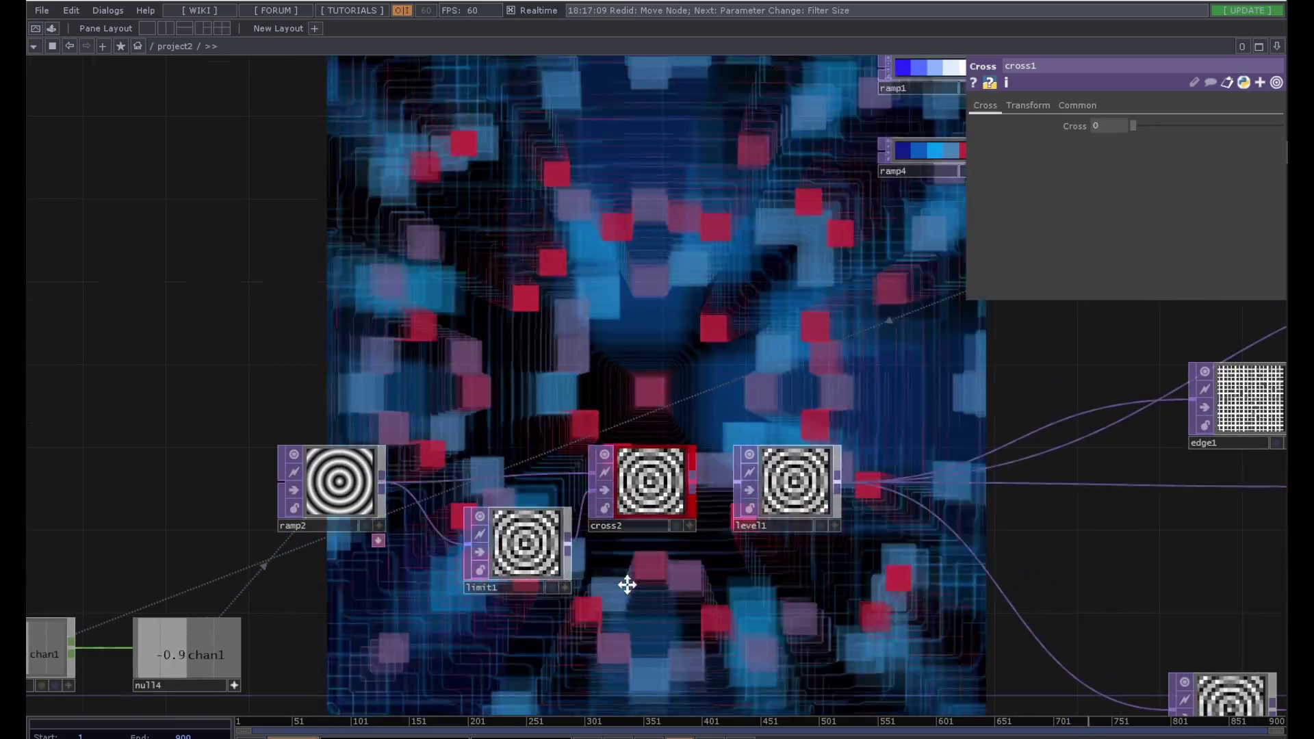
click(640, 528)
click(1075, 126)
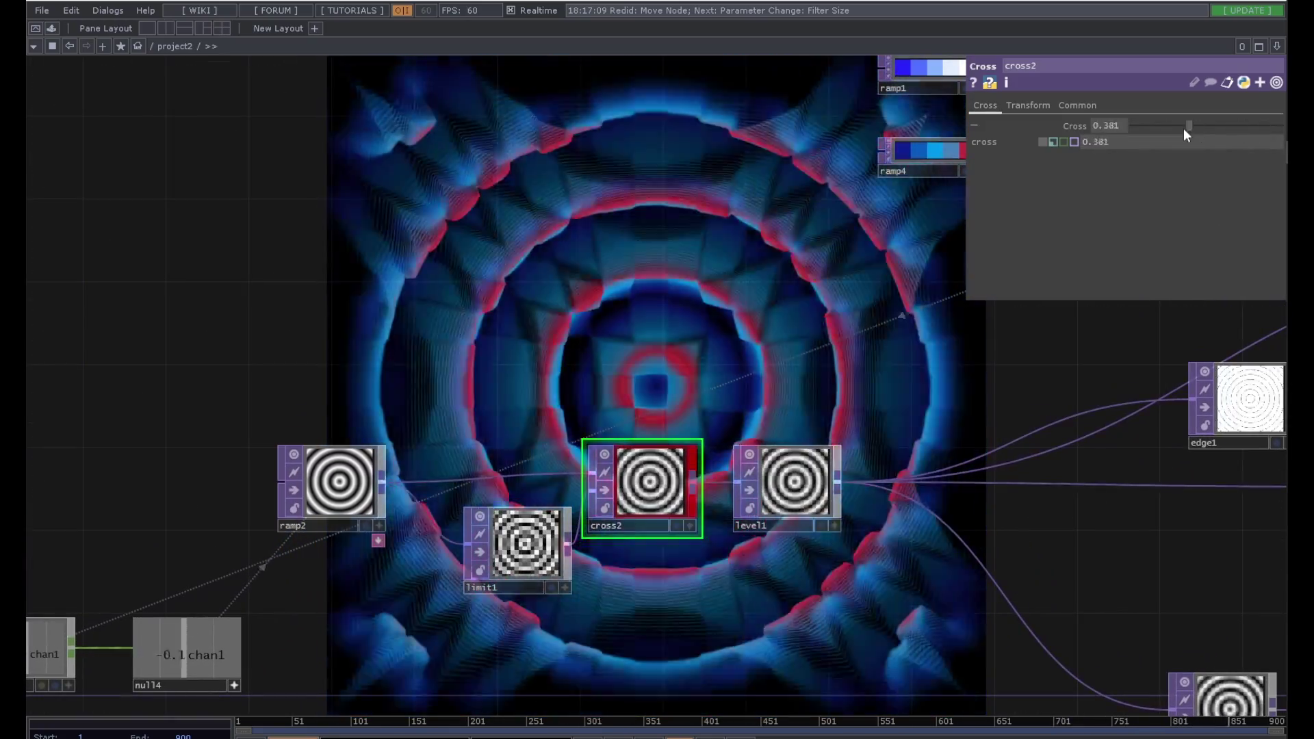
drag(1055, 138, 1218, 171)
Step: Try a different Gamma 1 value on level1 and undo the change
drag(771, 360, 594, 352)
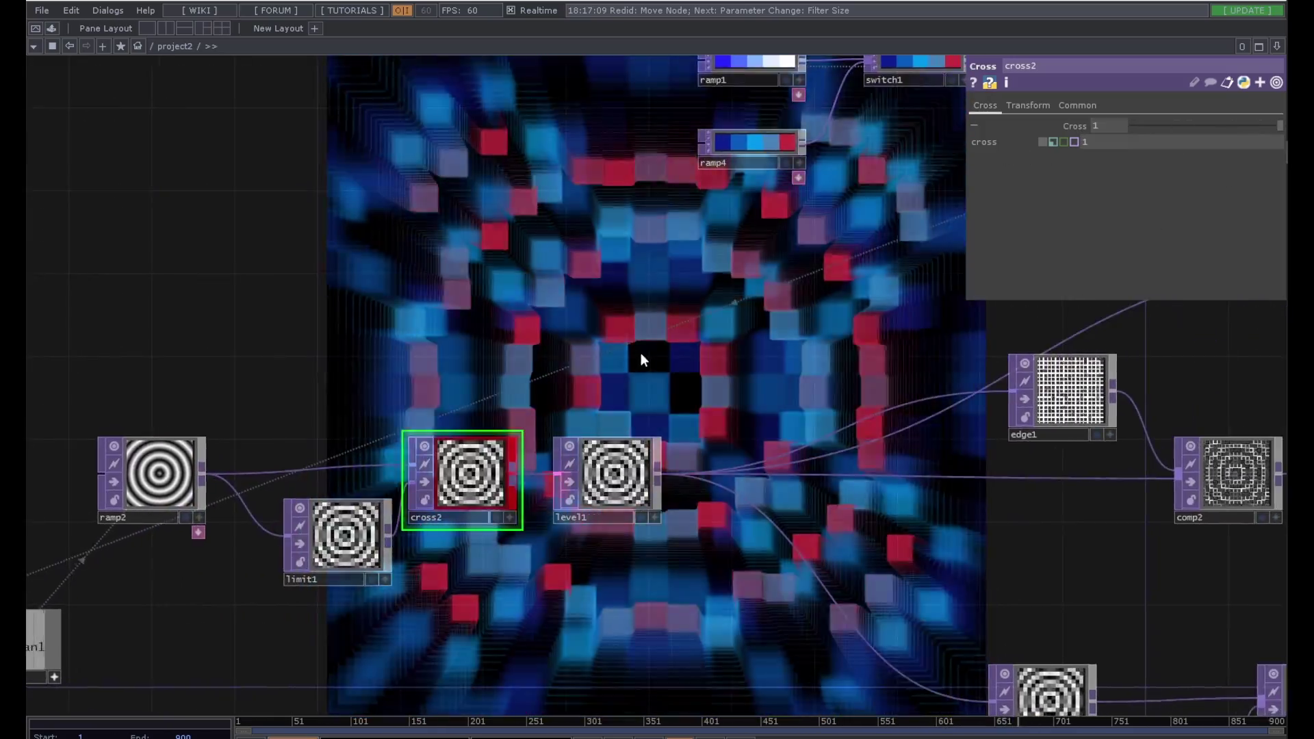
scroll(641, 353, down, 3)
click(634, 432)
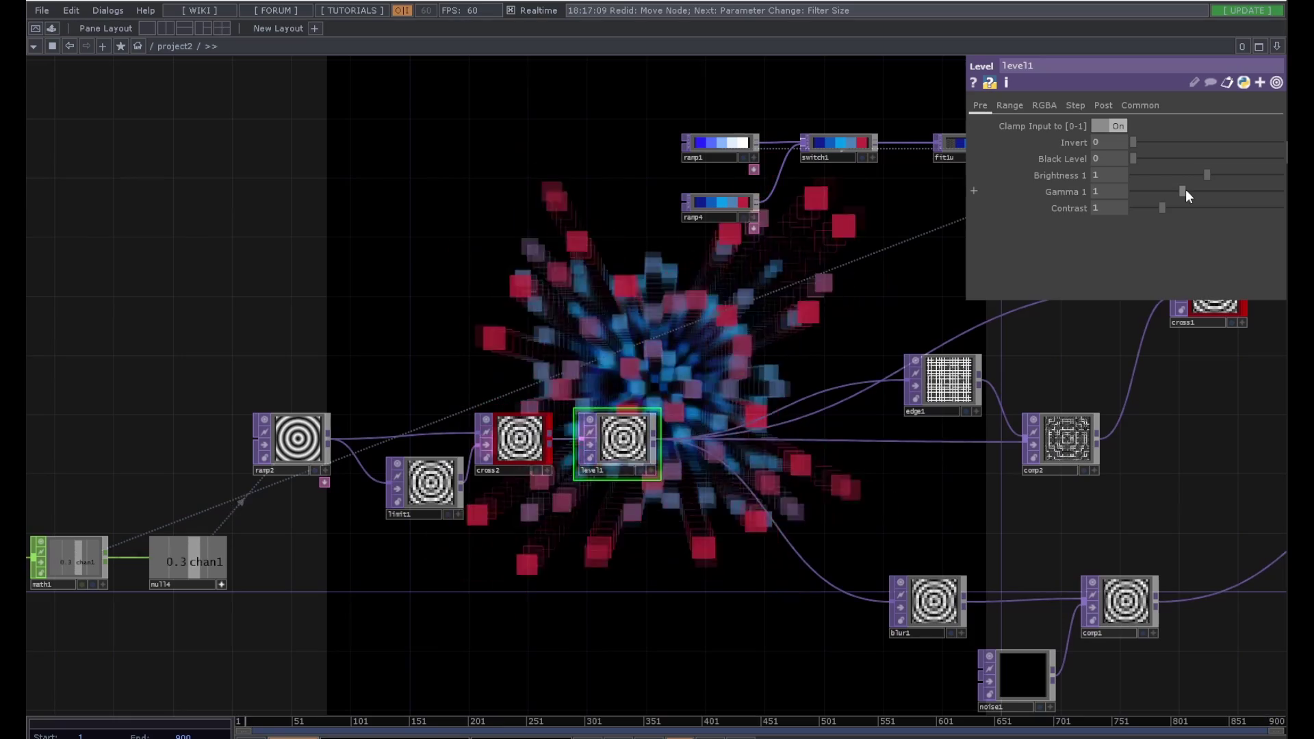
mouse_move(1185, 189)
mouse_down()
mouse_move(1246, 187)
mouse_move(1156, 190)
mouse_move(1210, 184)
mouse_up()
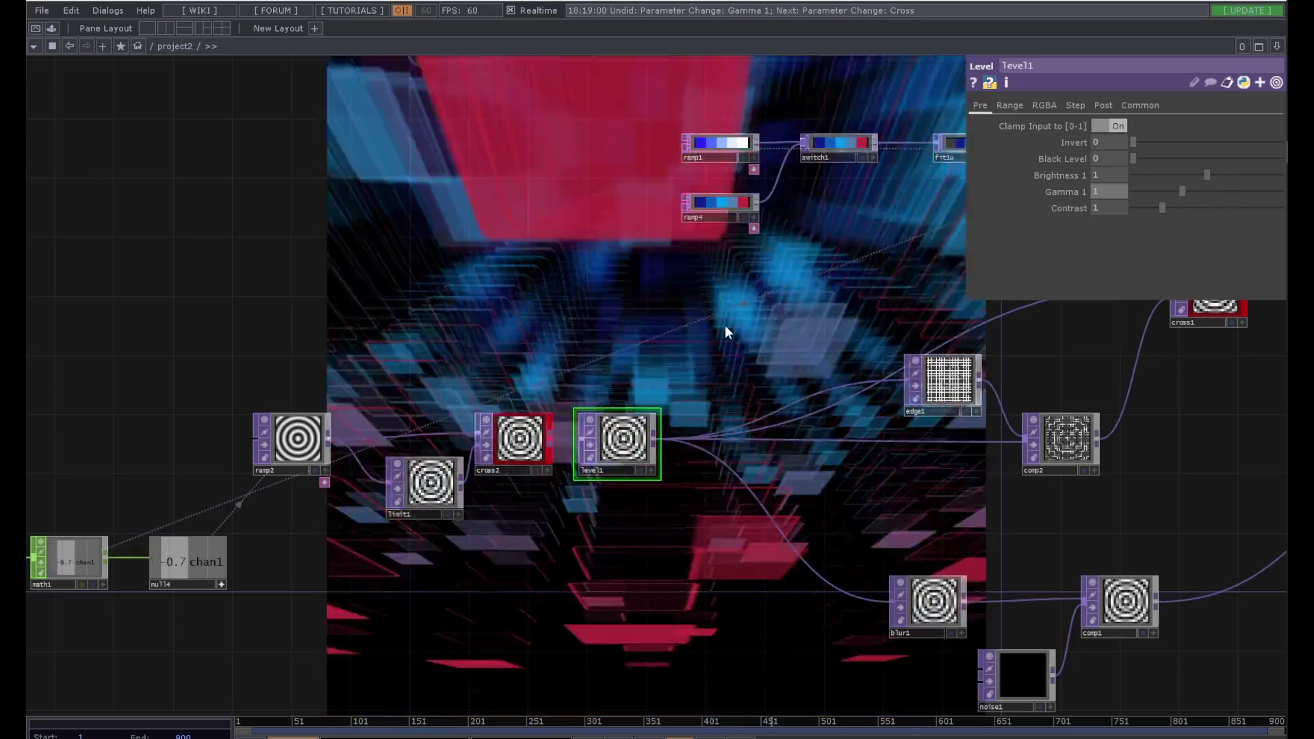
Step: Vary the Filter Size of blur1 between 1 and 32 to compare the layer softness, and settle on 18
drag(725, 330, 407, 358)
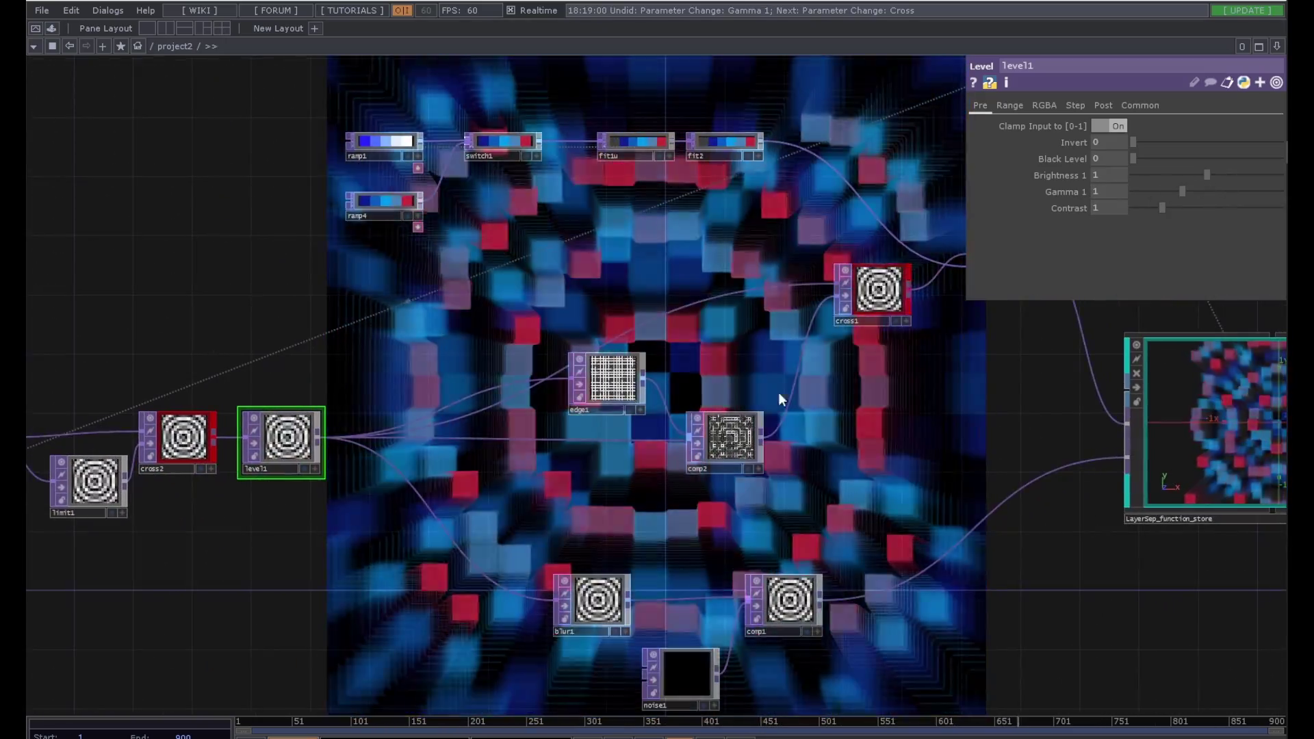
drag(846, 406, 744, 318)
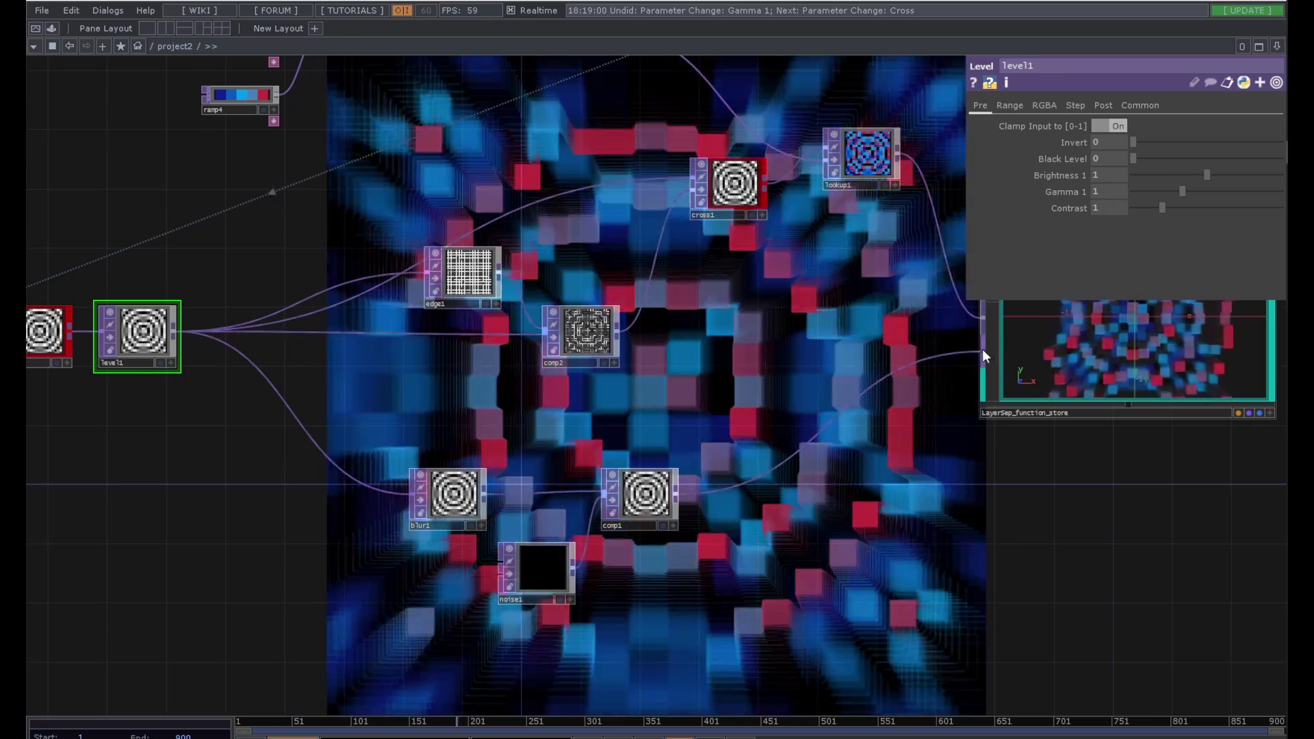
drag(619, 416, 700, 368)
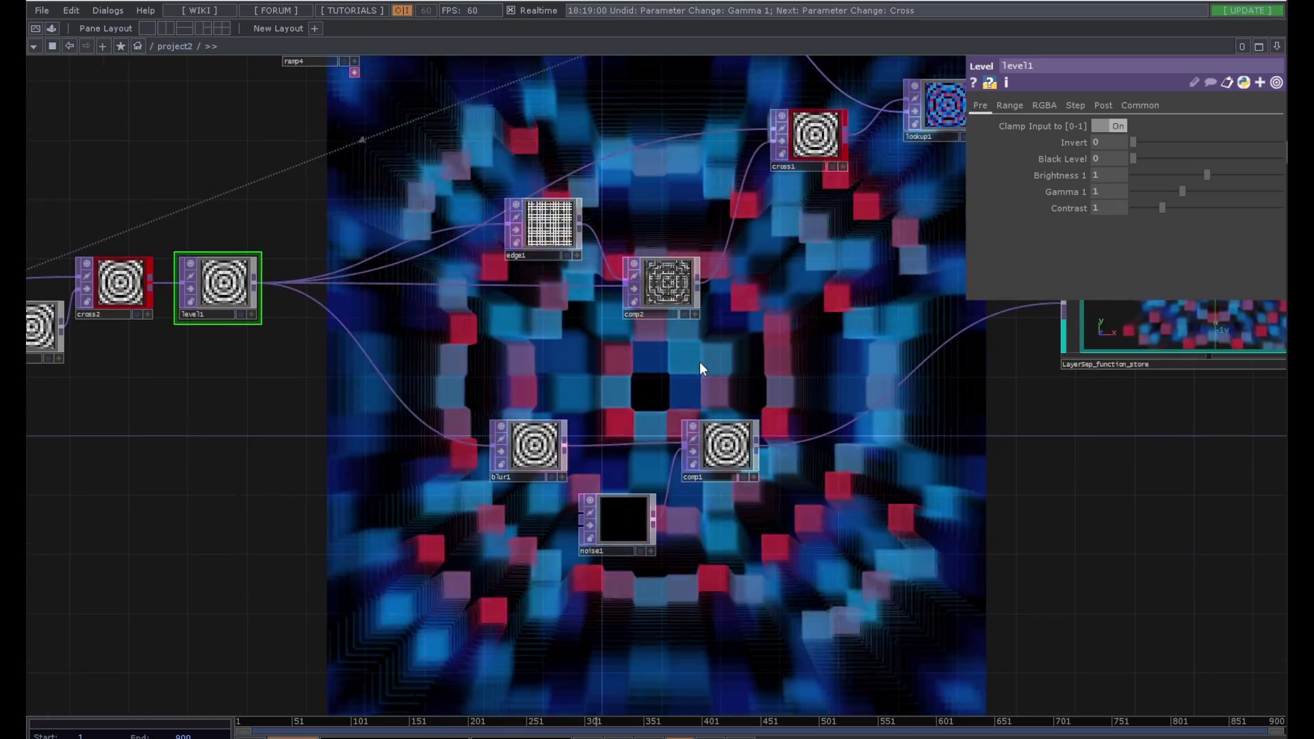
click(525, 448)
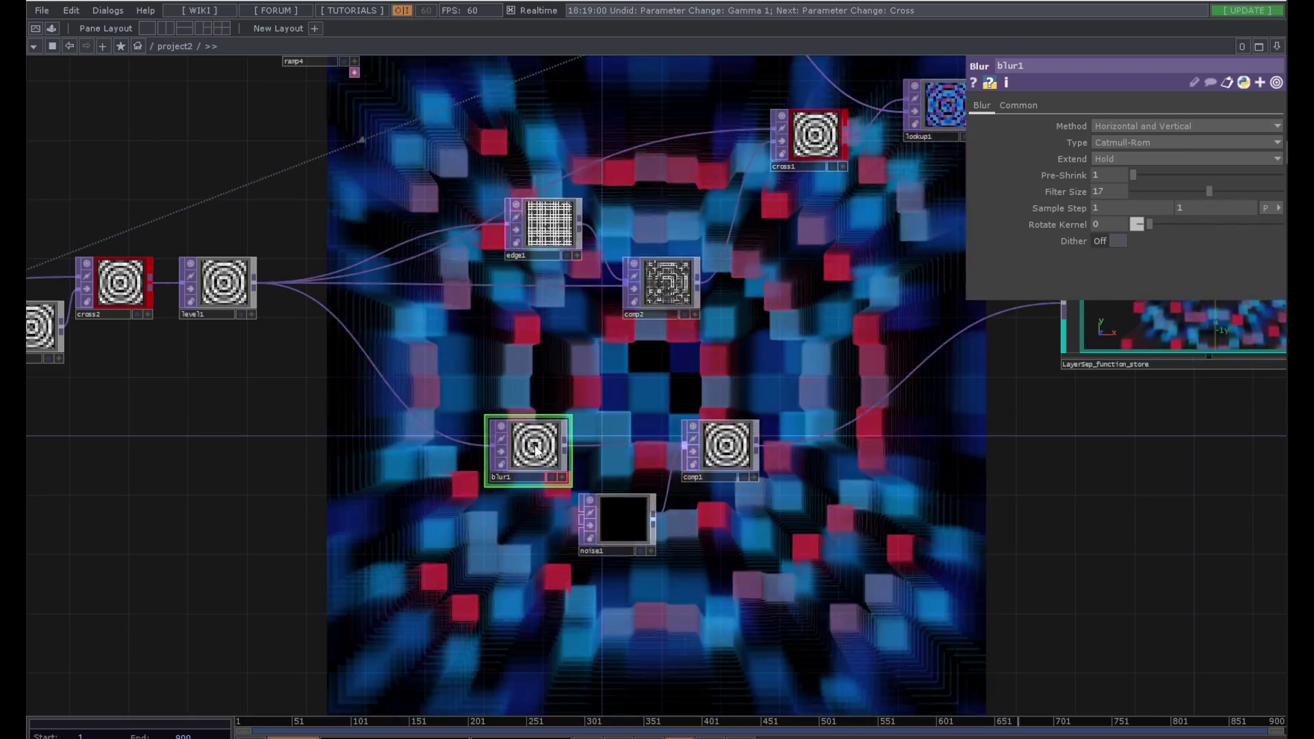
scroll(538, 442, up, 3)
drag(1209, 191, 1027, 202)
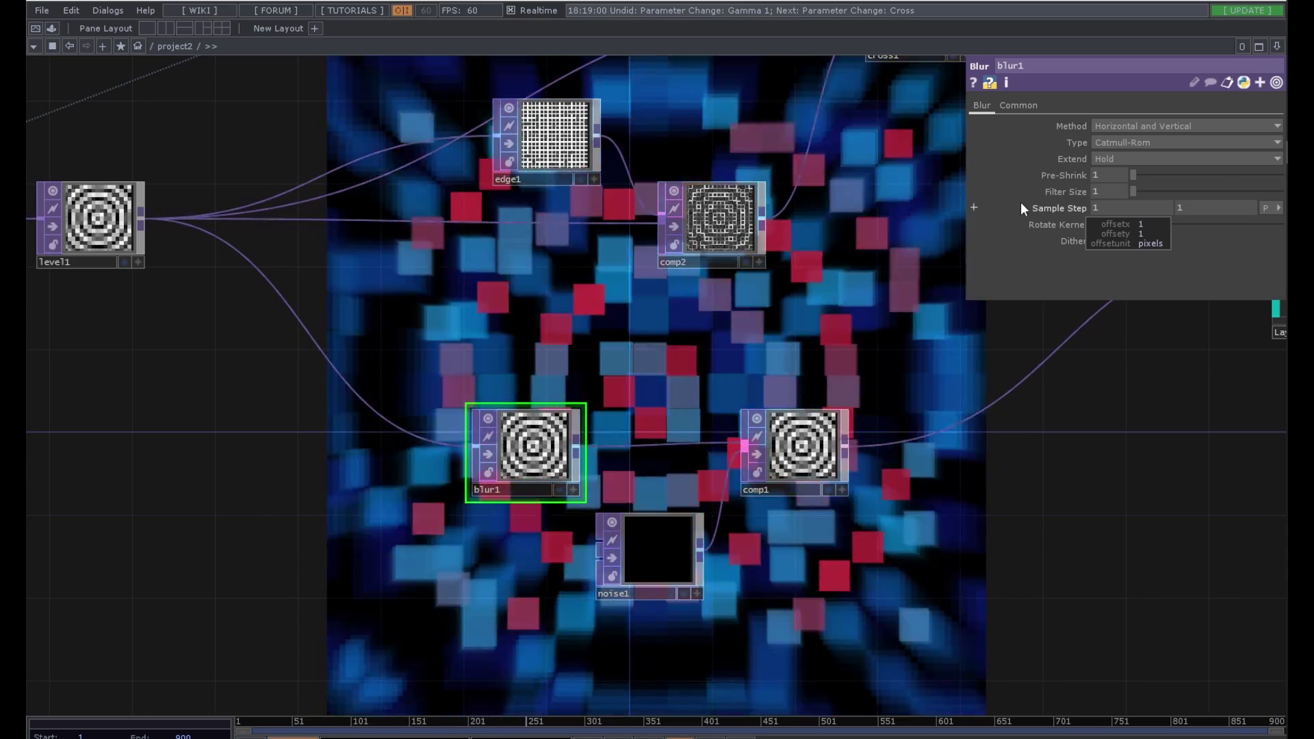
drag(1031, 198, 1188, 194)
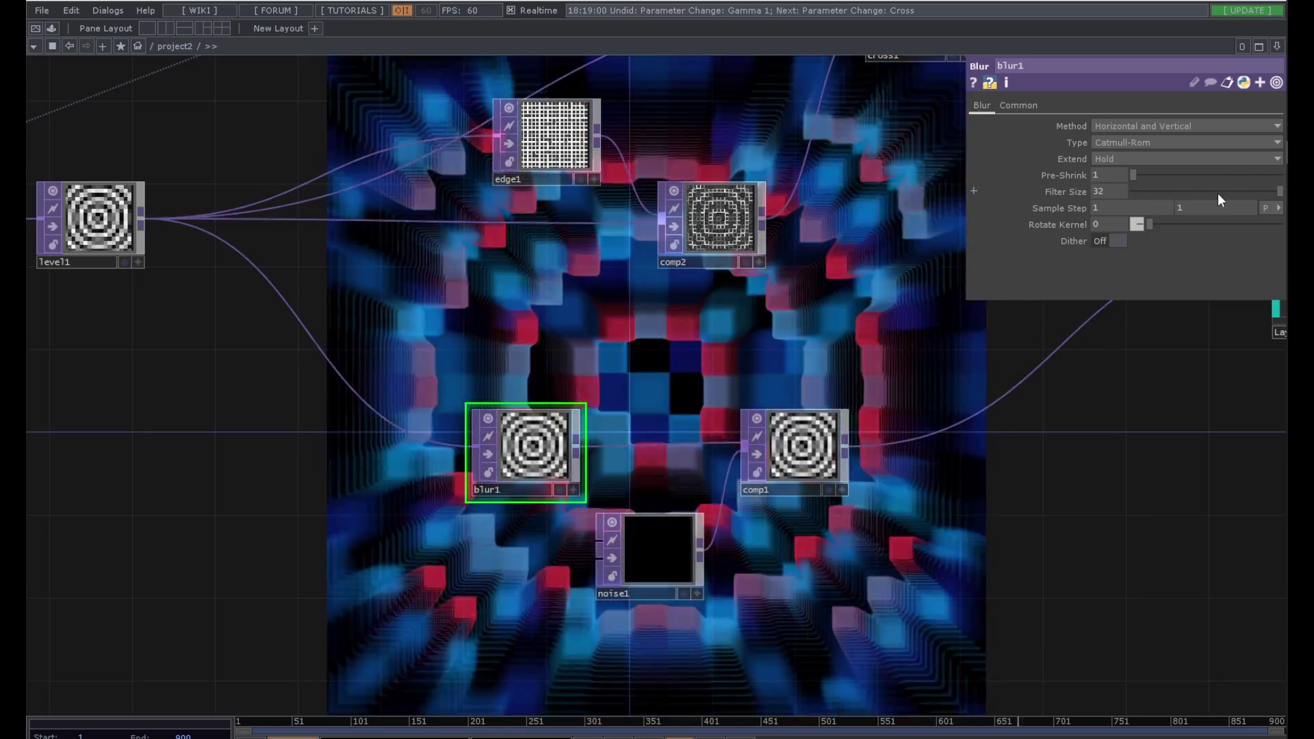
drag(1217, 193, 1122, 203)
drag(1258, 192, 1189, 202)
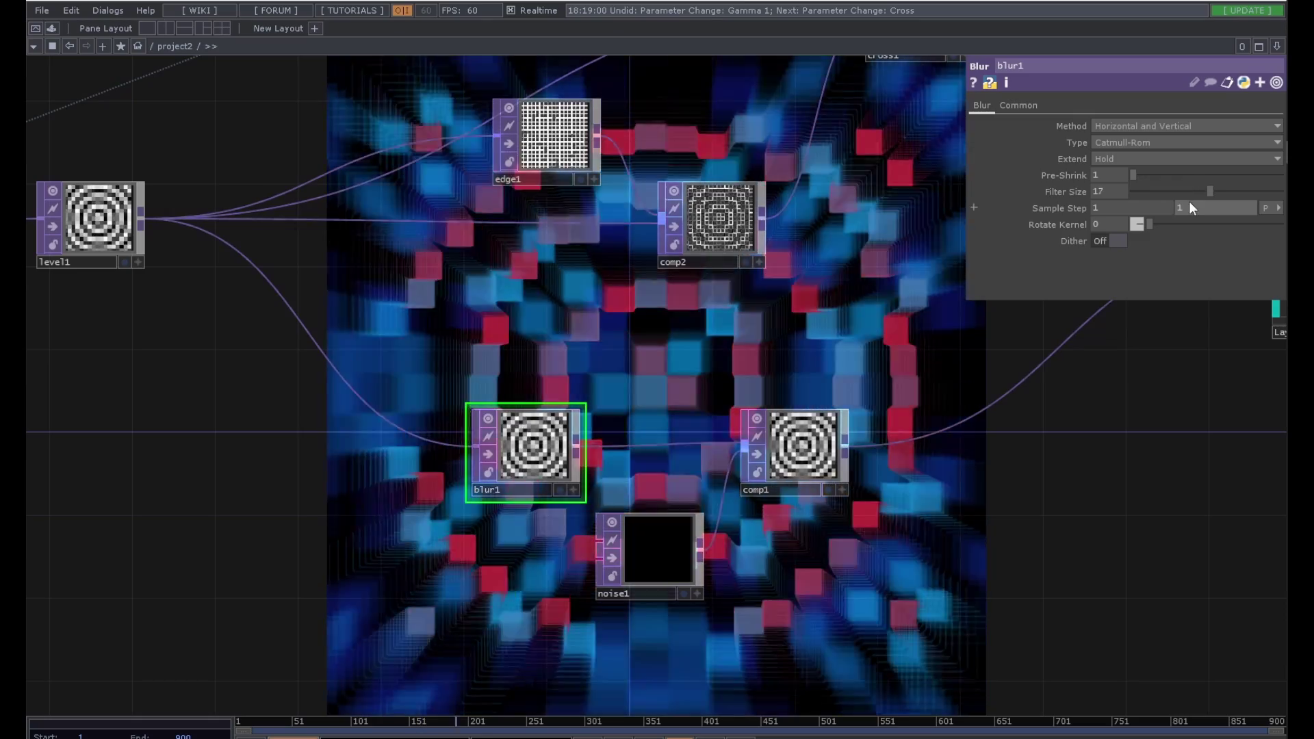
Step: Show the Difference composite comp1, try the Amplitude of noise1 at about 0.58, and return it to 0
drag(804, 355, 693, 336)
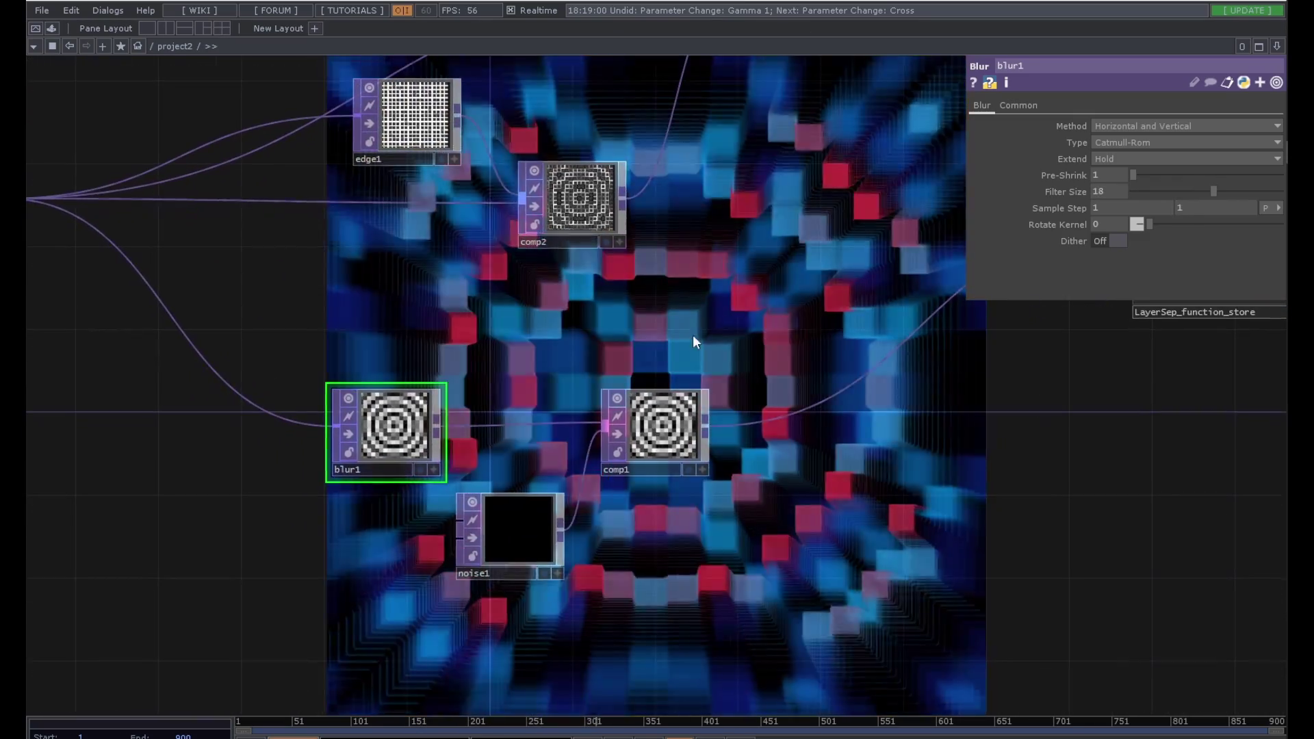
click(667, 402)
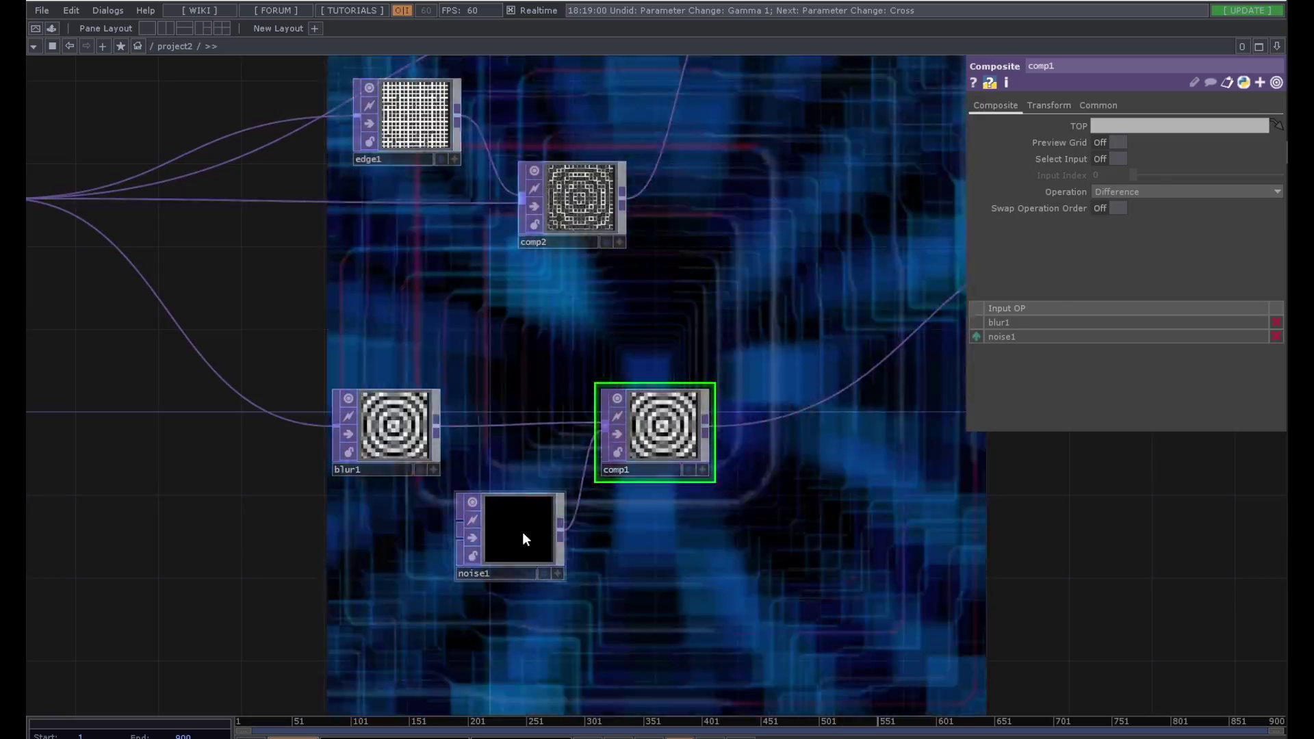
click(523, 534)
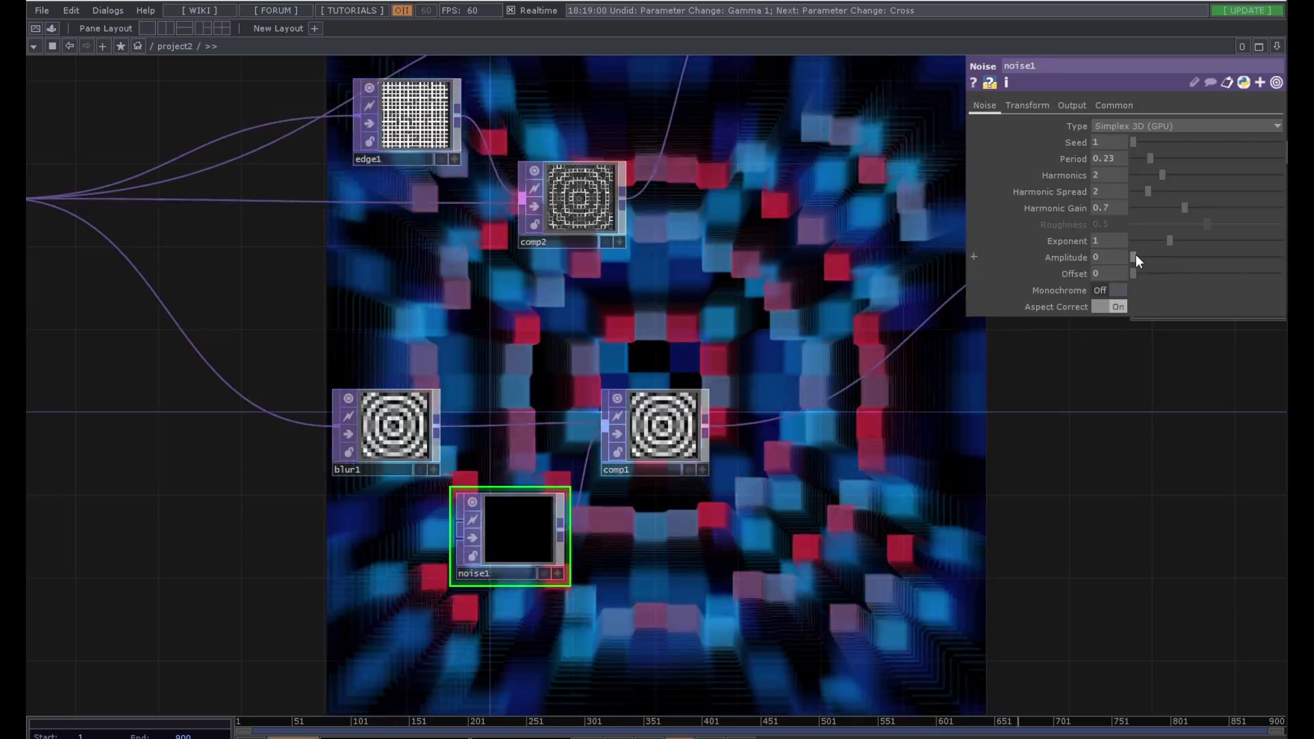
drag(1136, 254, 1170, 256)
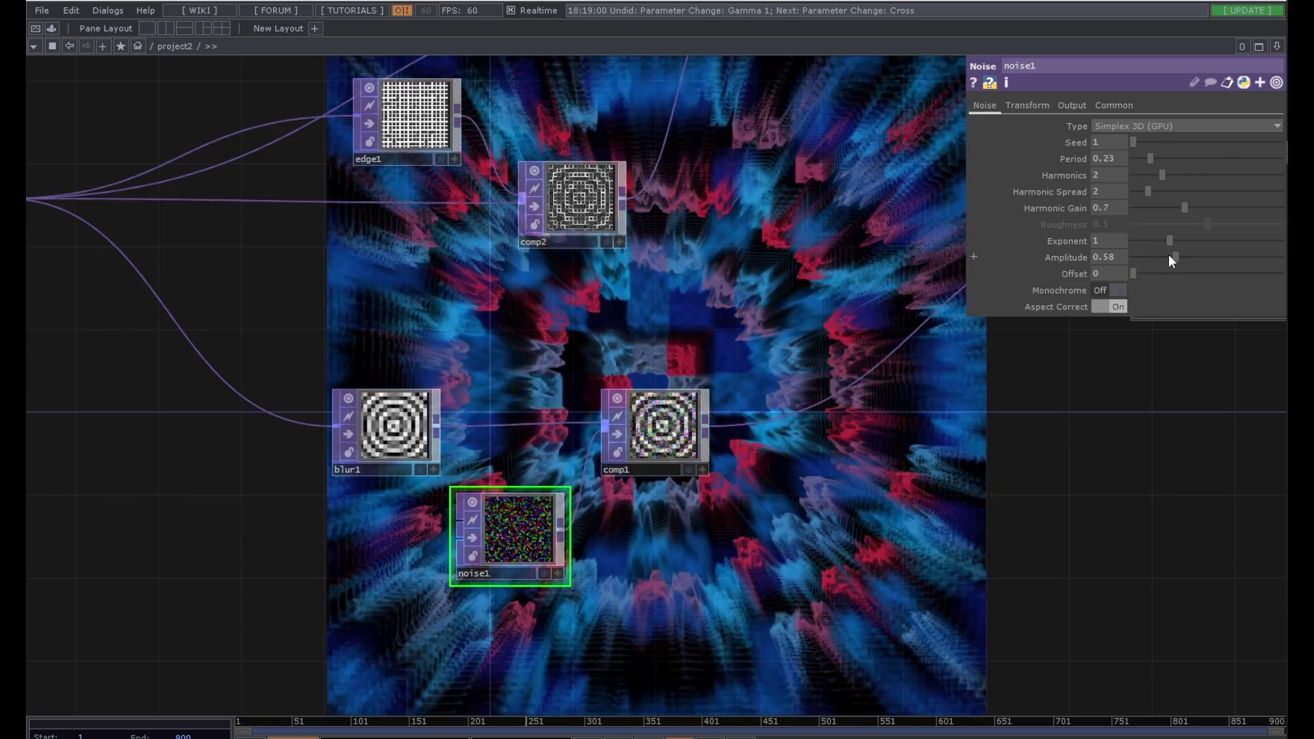
drag(1169, 255, 1121, 257)
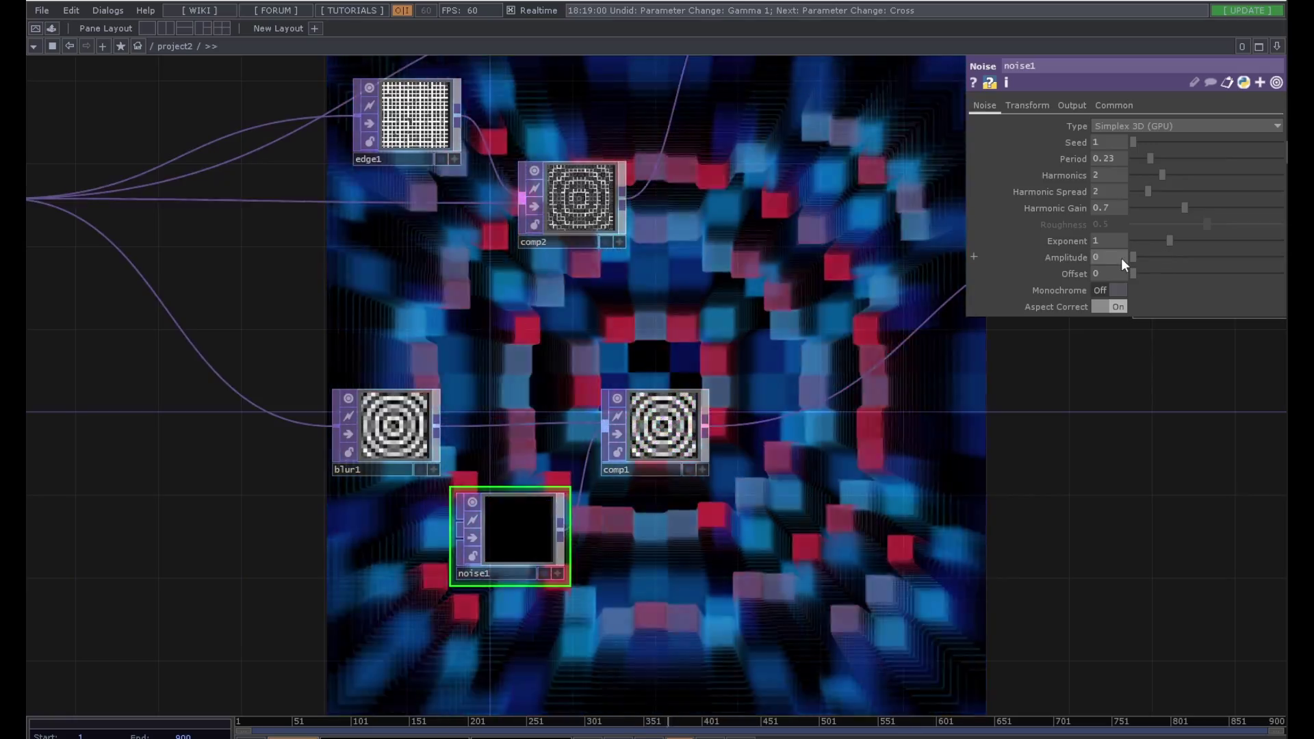
Step: Set the Cross value of cross1 to 1 so that the edge composite from comp2 feeds lookup1
drag(760, 271, 558, 575)
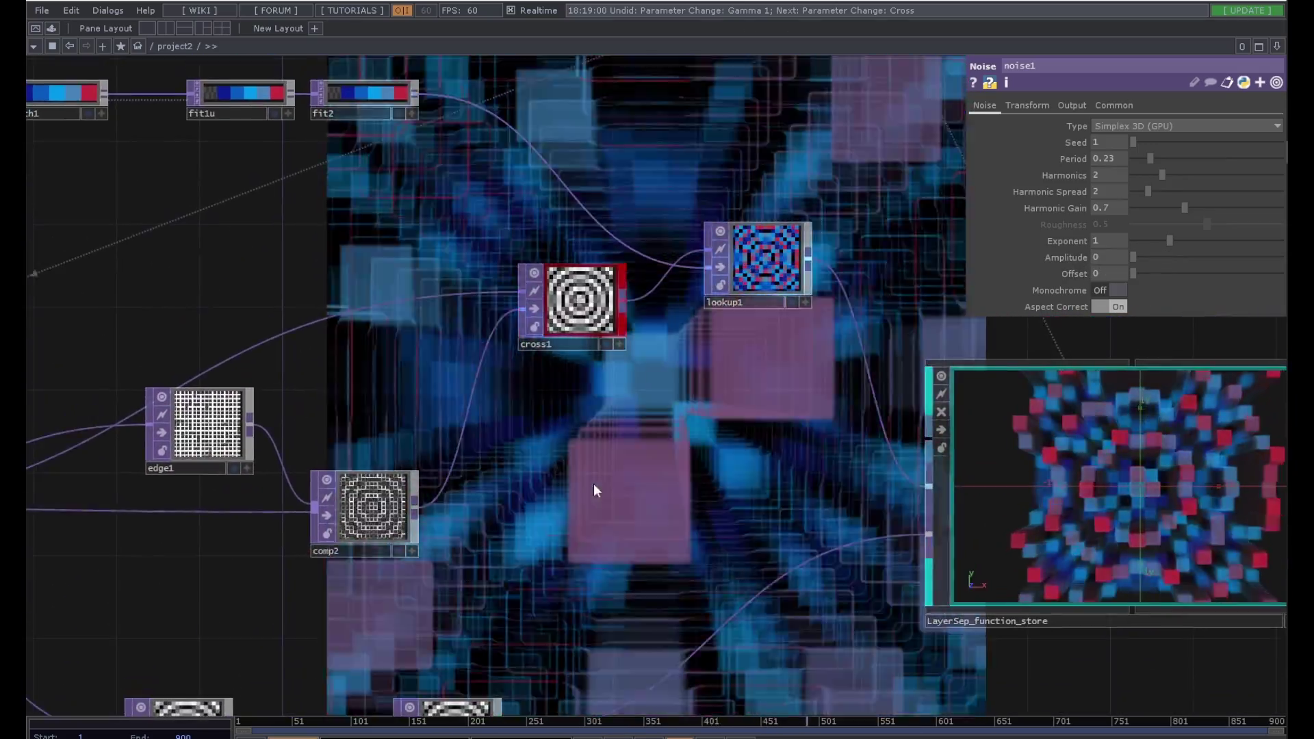
drag(594, 485, 641, 527)
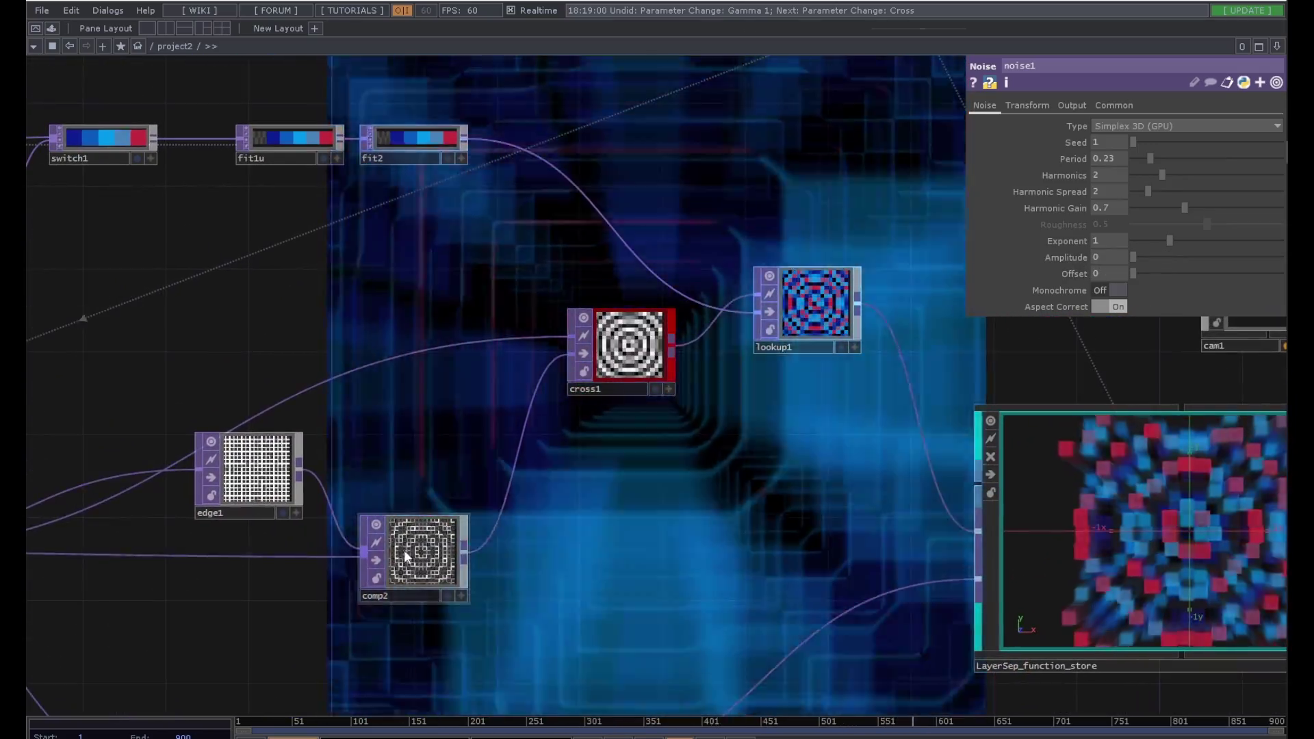
drag(405, 449, 550, 434)
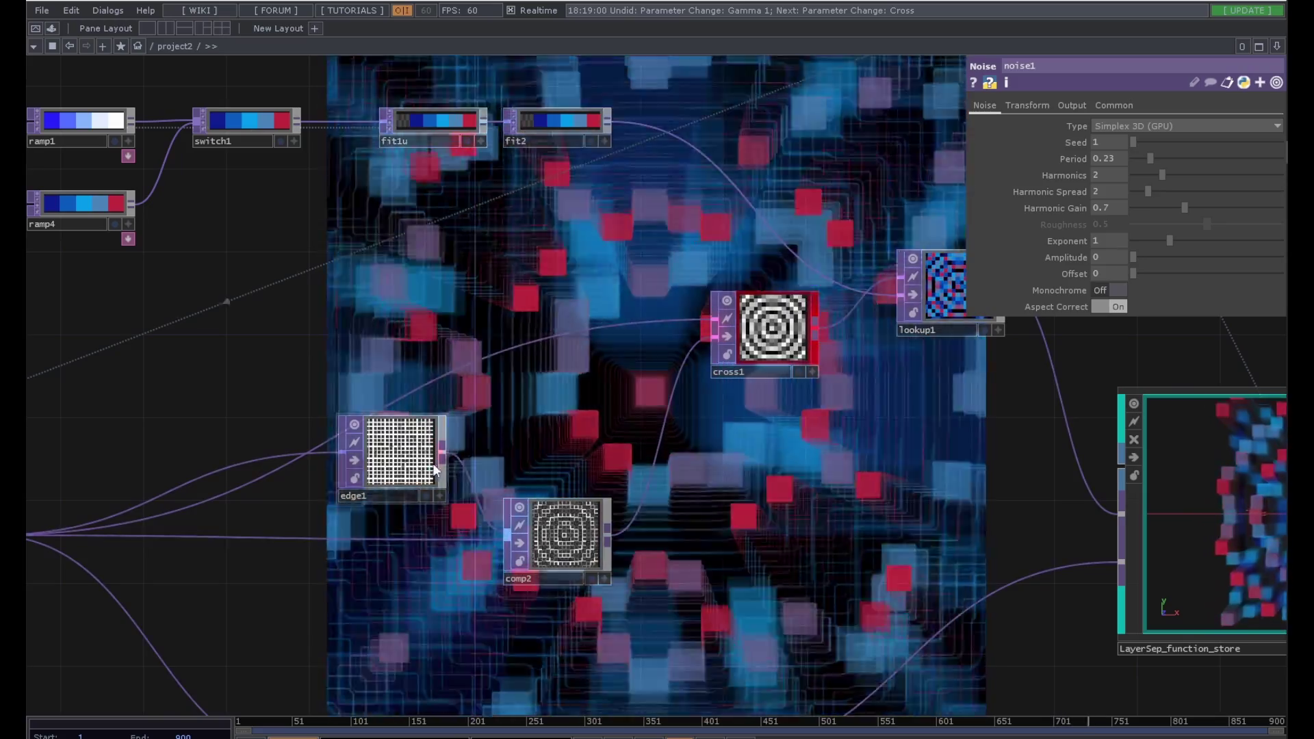
click(782, 327)
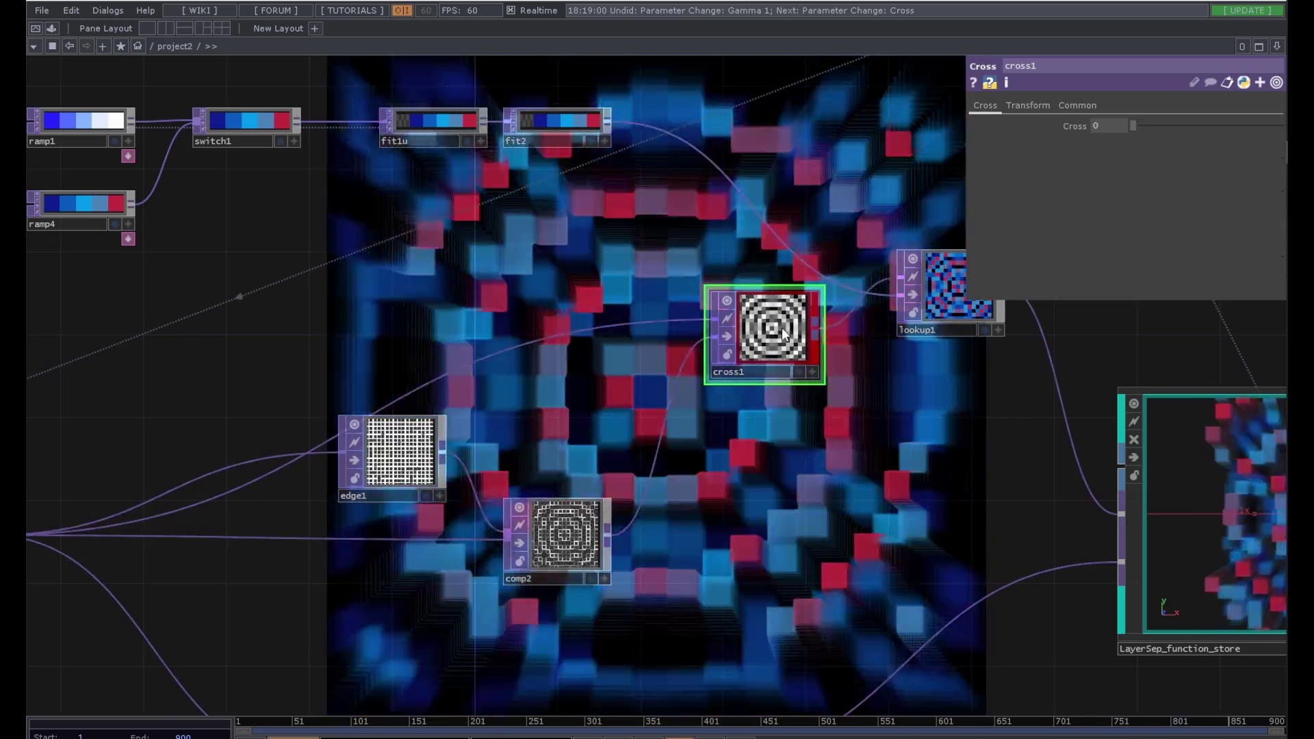
drag(1133, 126, 1279, 130)
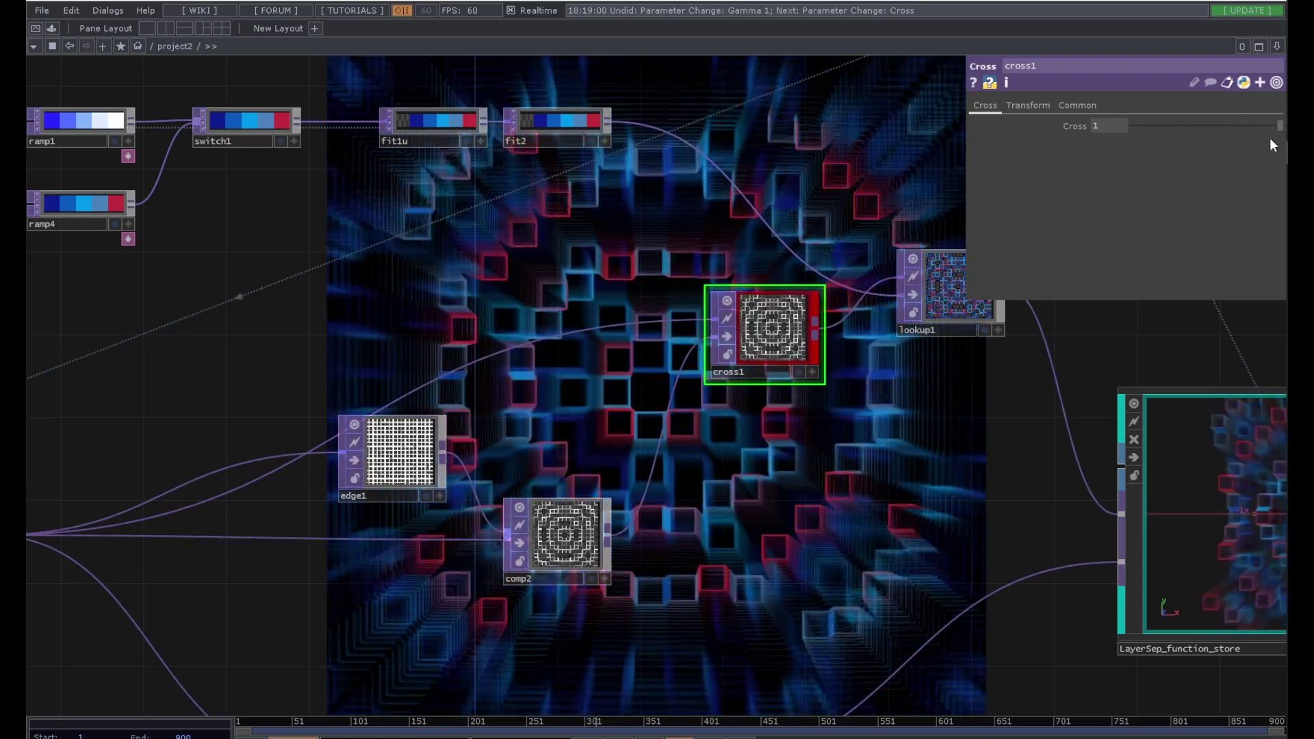
Step: Raise the Amplitude of noise1 to about 0.71 to distort the layers through comp1
drag(753, 488, 710, 242)
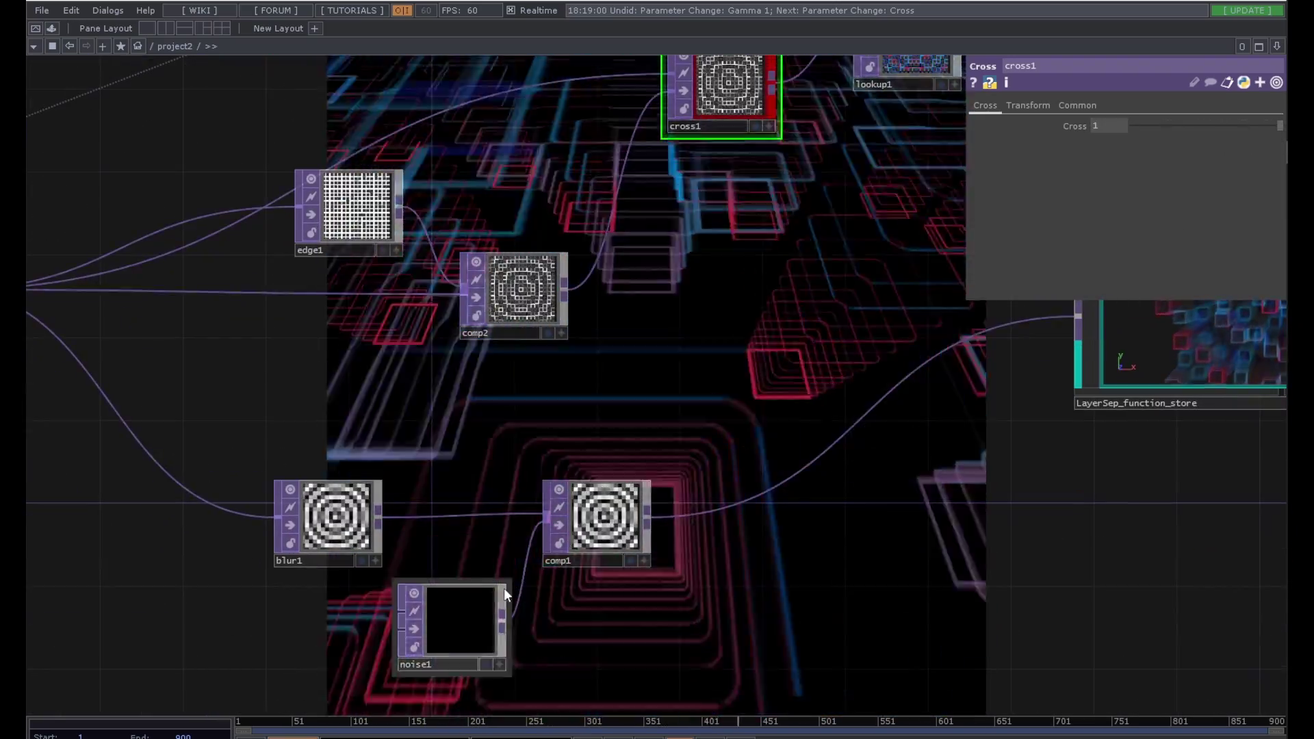
click(449, 626)
drag(1138, 256, 1191, 259)
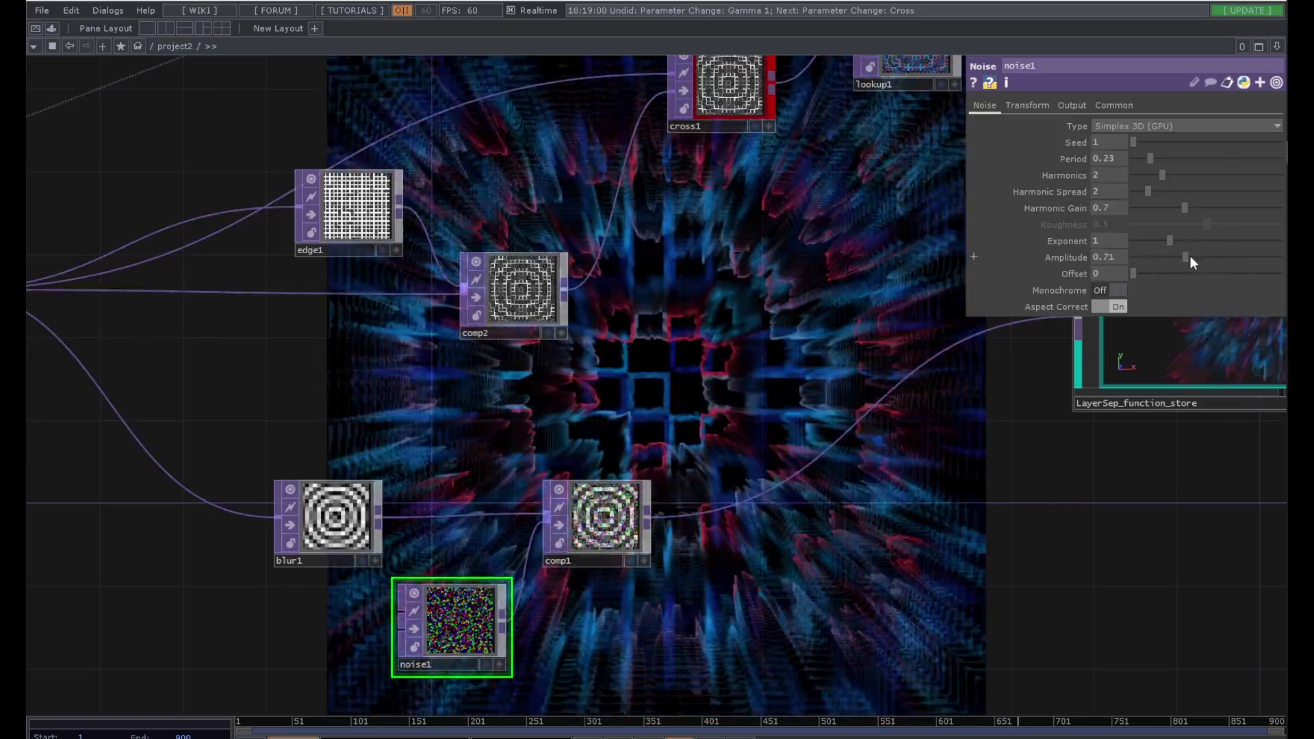
Step: Set the Cross value of cross2 to 0 so that ramp2 feeds level1 directly
scroll(727, 373, down, 3)
drag(269, 354, 489, 375)
click(462, 363)
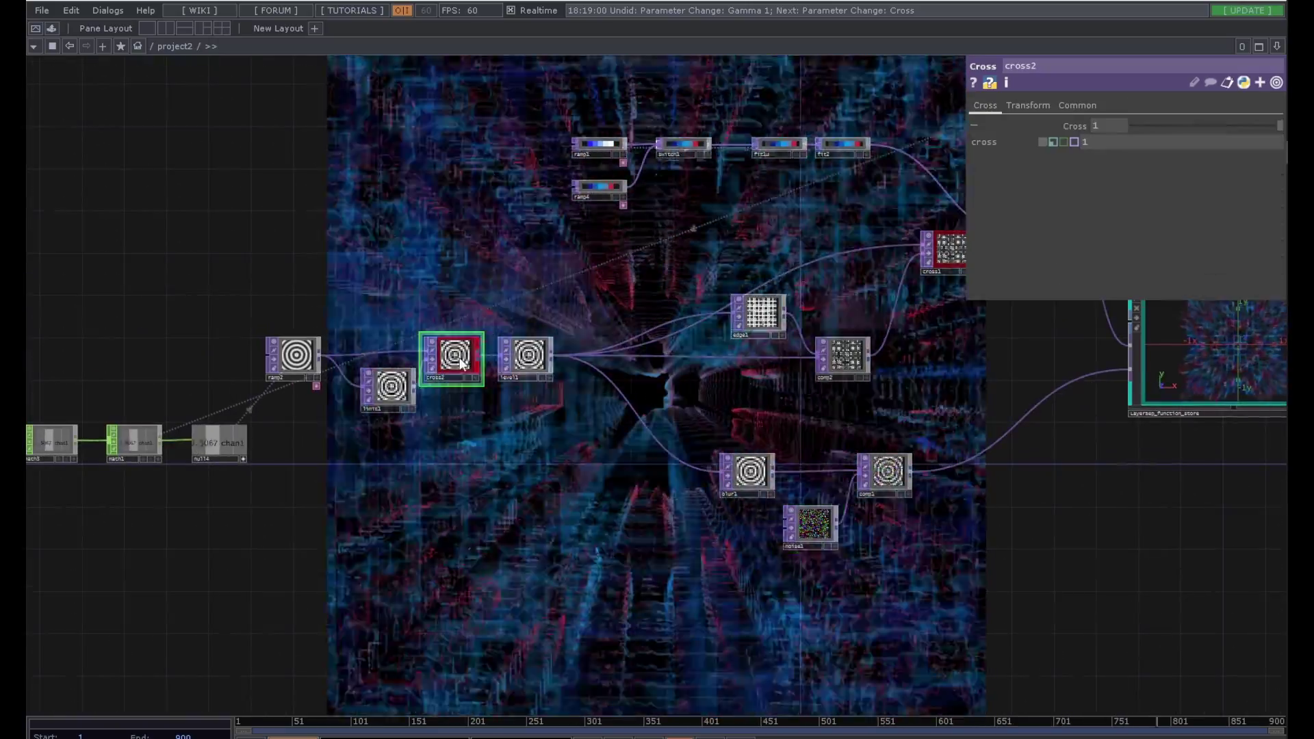
drag(1268, 126, 1046, 132)
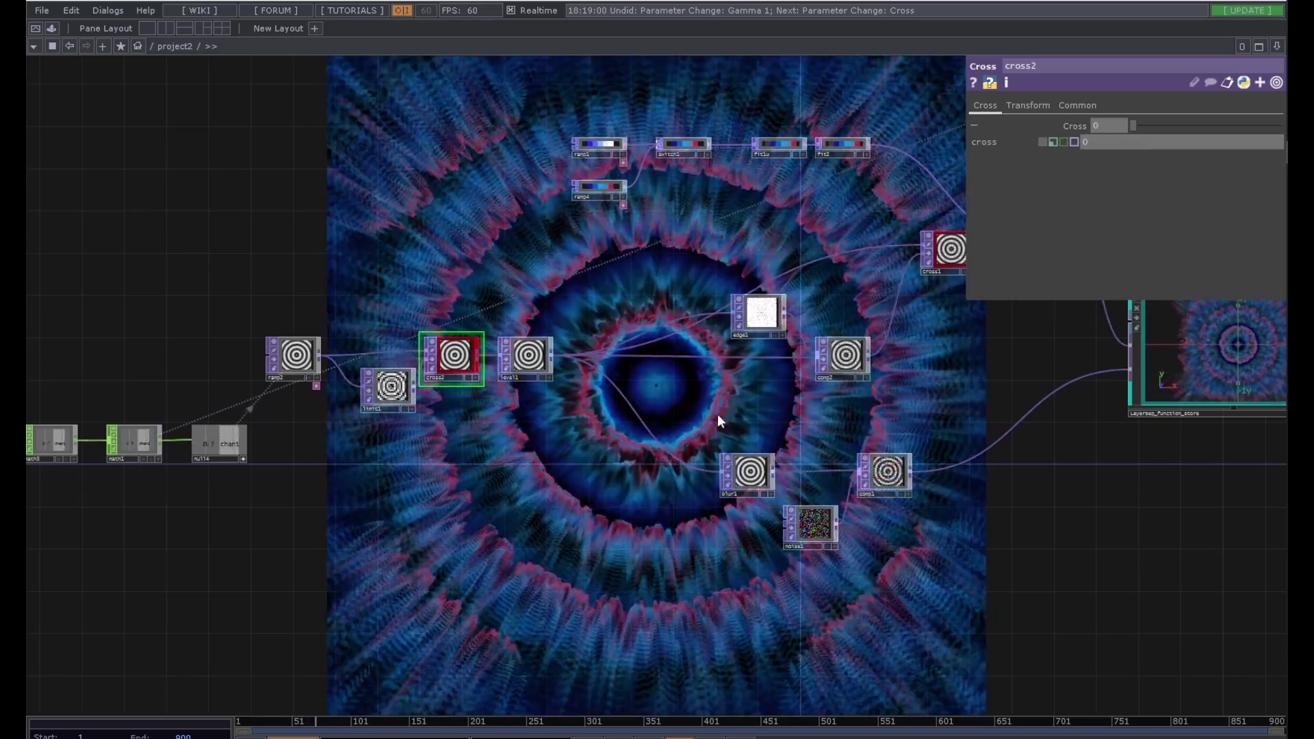
Step: Show the Threshold parameters of the LayerSep_function_store geometry and follow its chain to render1 and rgbkey1
drag(717, 413, 510, 577)
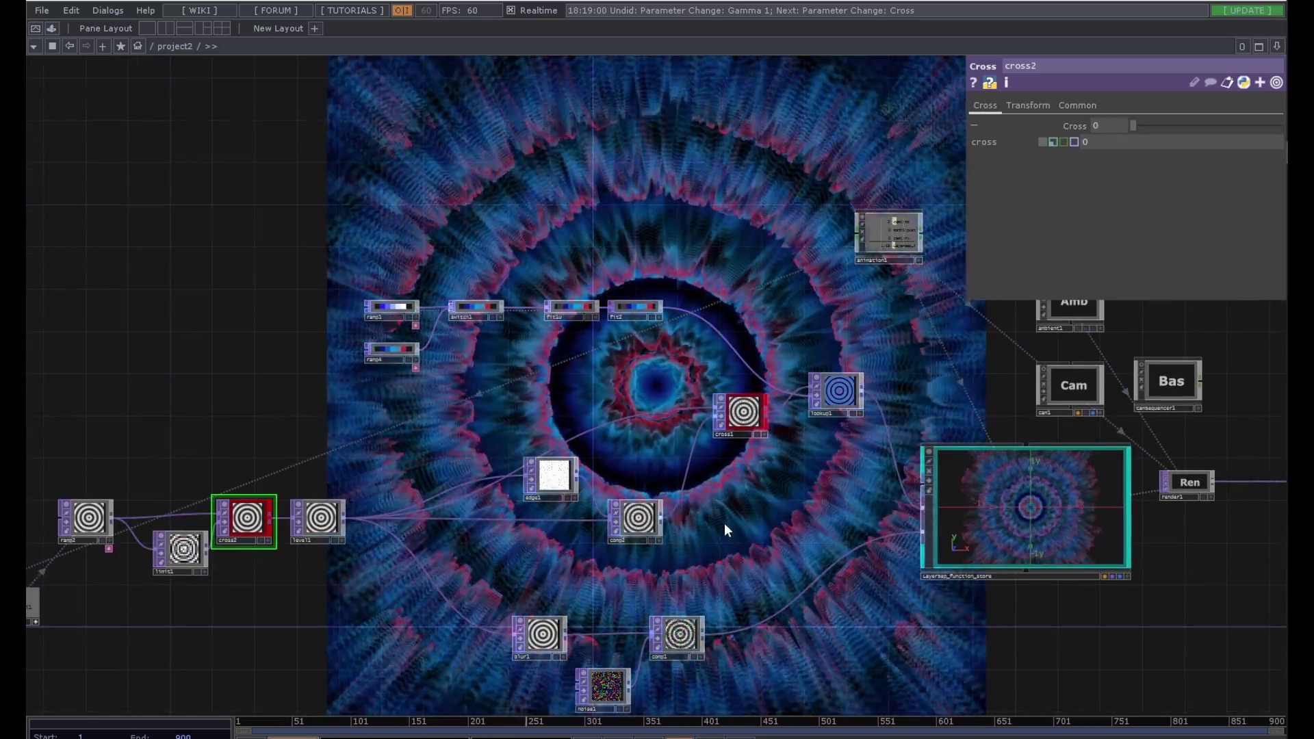
click(1003, 516)
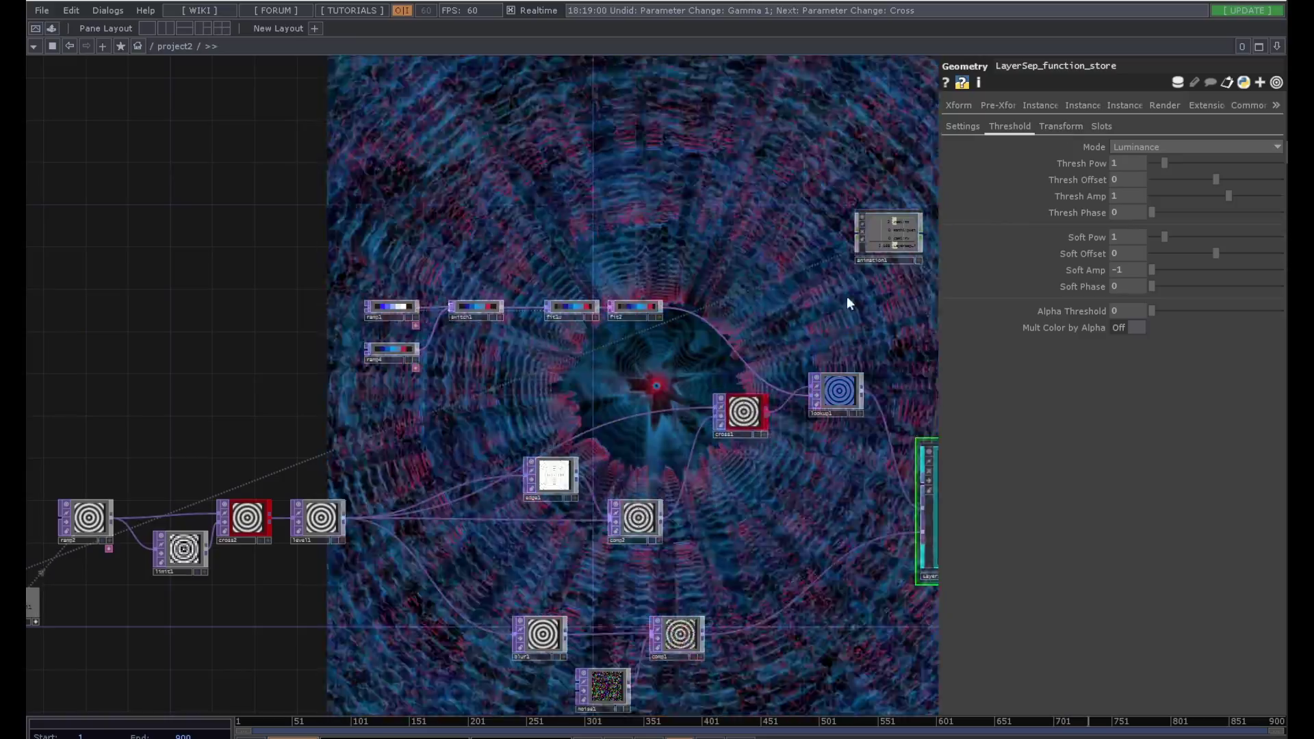
drag(765, 516, 484, 475)
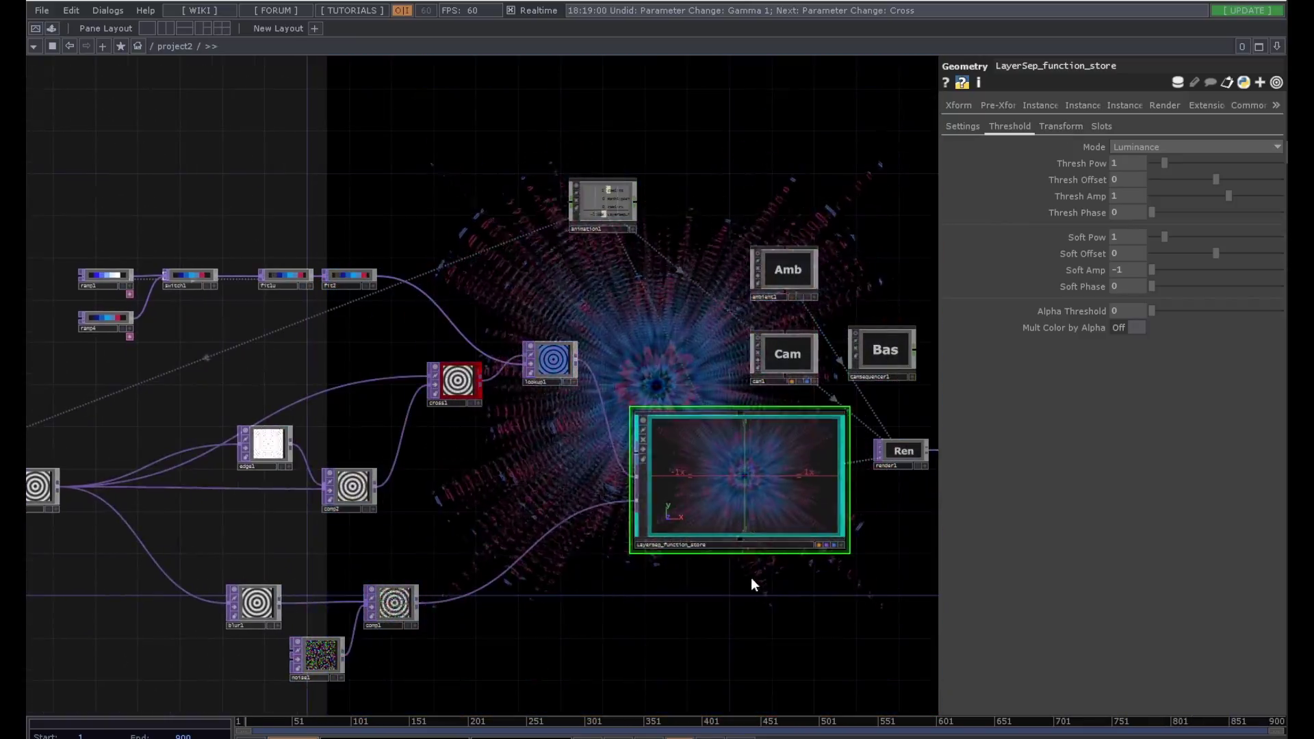
drag(750, 578, 677, 588)
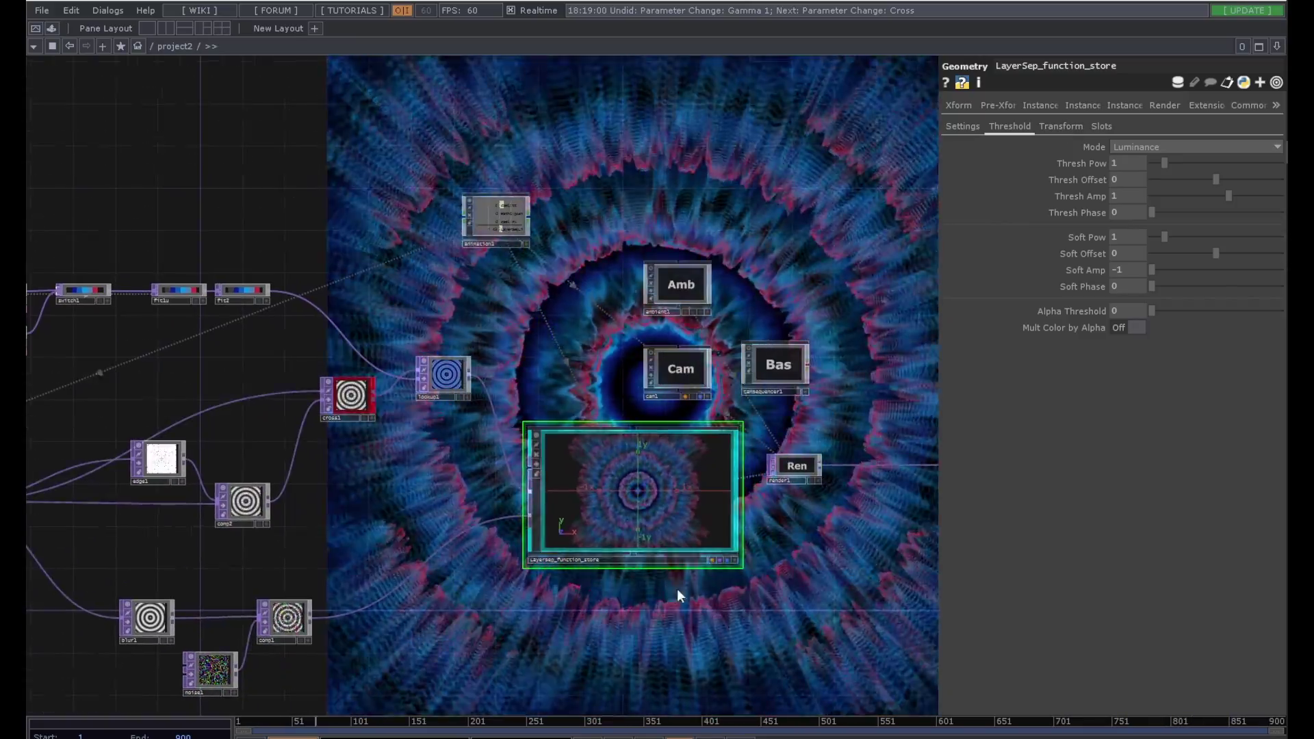
middle_drag(742, 573, 778, 568)
drag(729, 577, 576, 509)
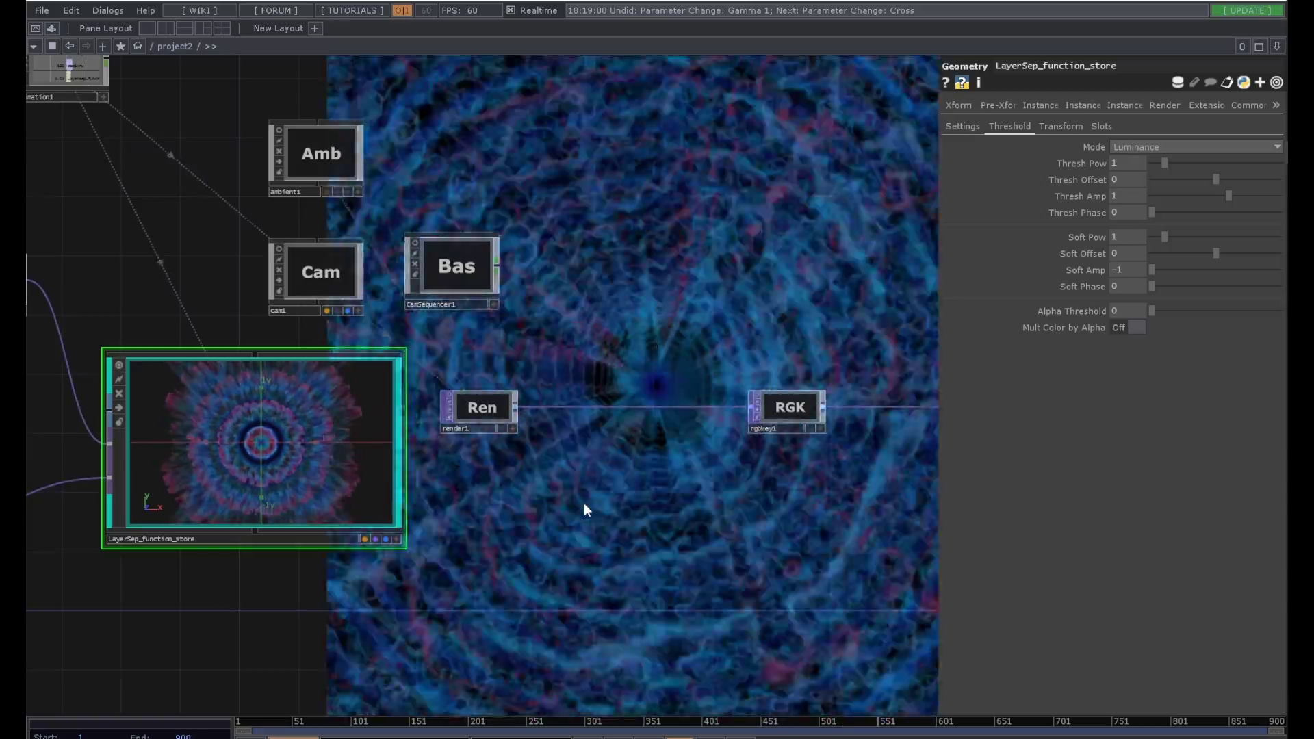
scroll(585, 505, down, 3)
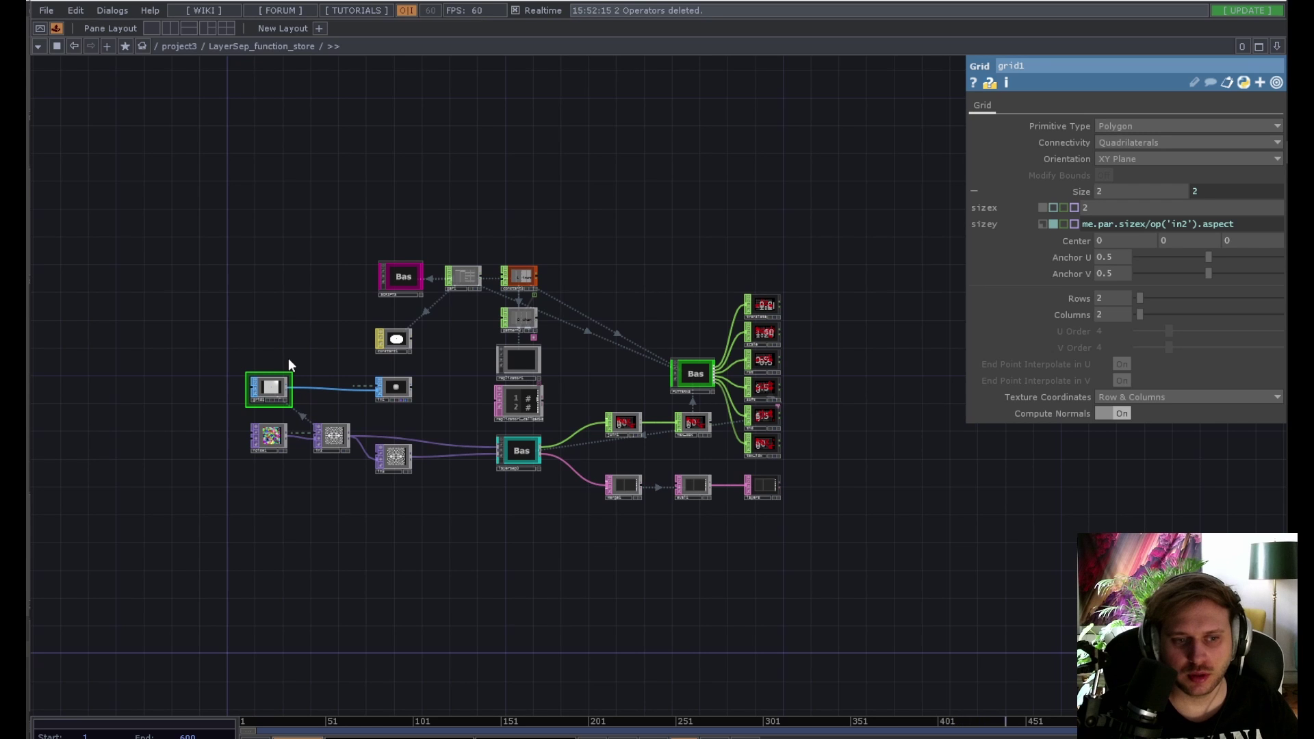
Step: Inside LayerSep_function_store of project3, examine the sizey expression of grid1 and its reference to in2
scroll(301, 381, up, 4)
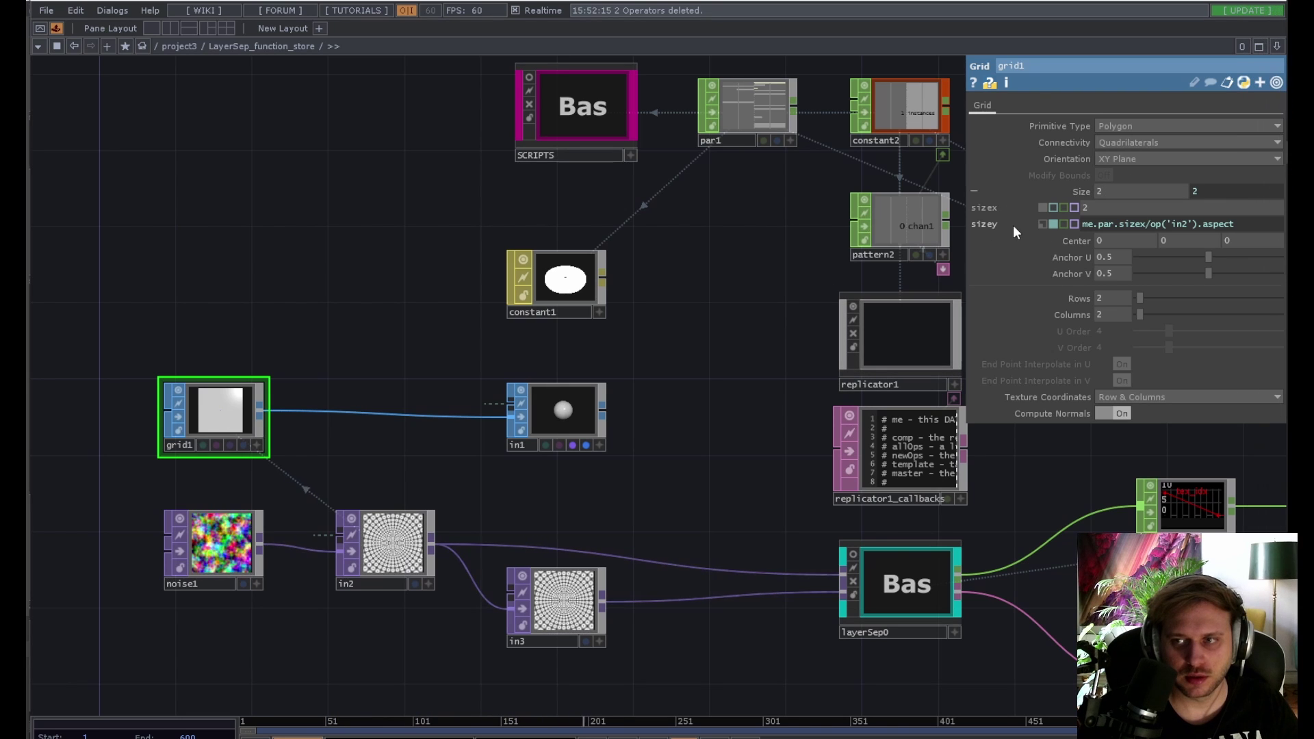
click(1243, 224)
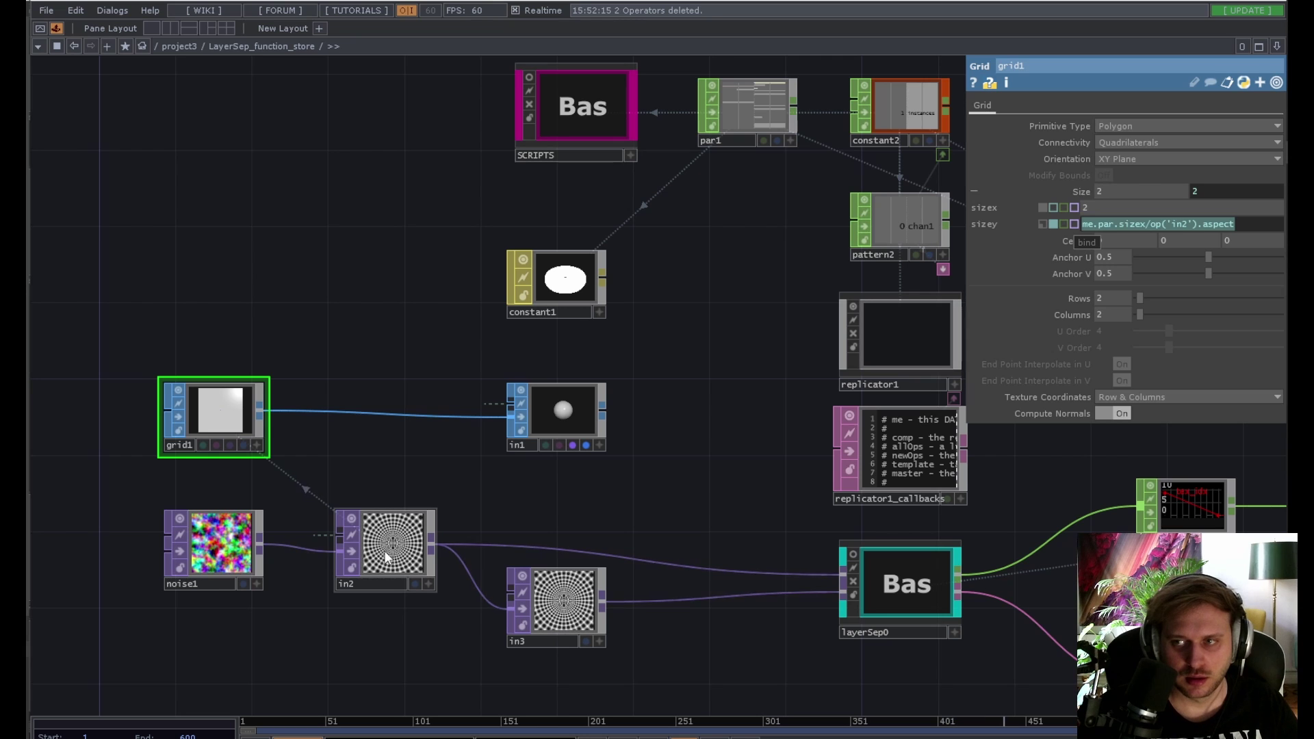
scroll(381, 566, up, 4)
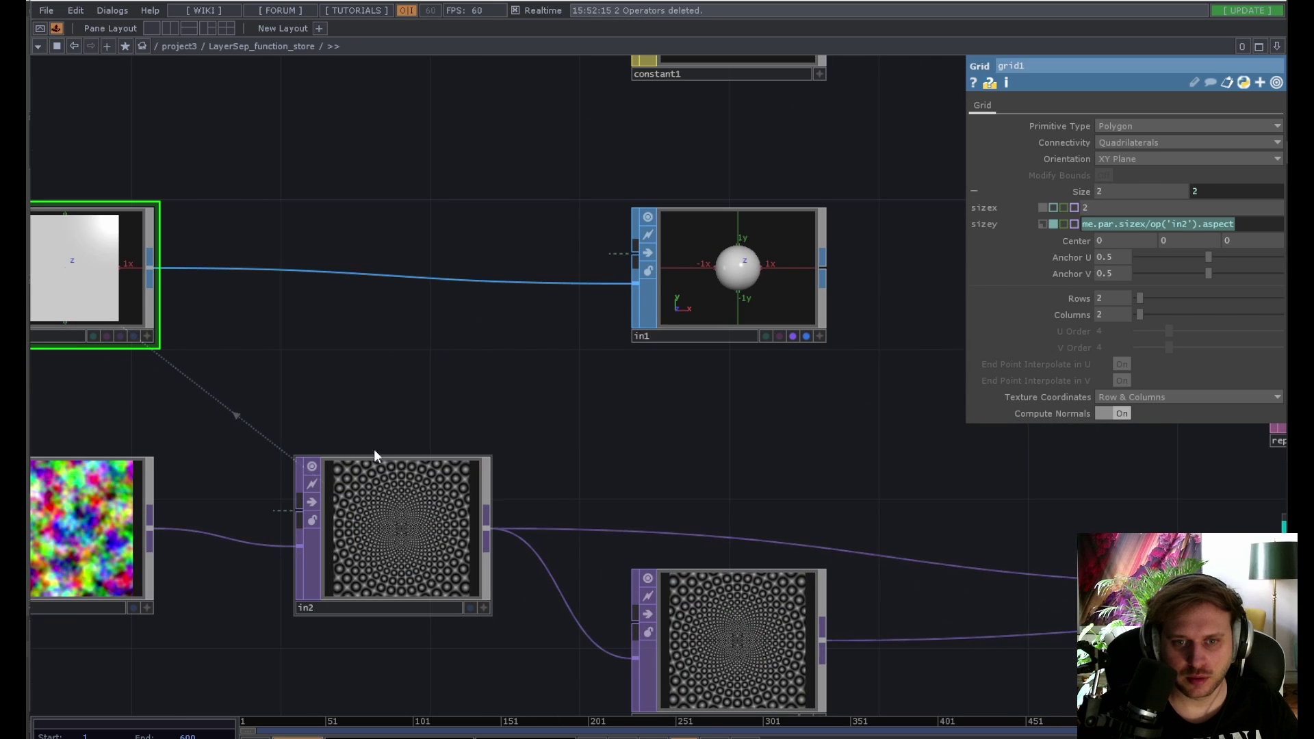
drag(358, 392, 495, 345)
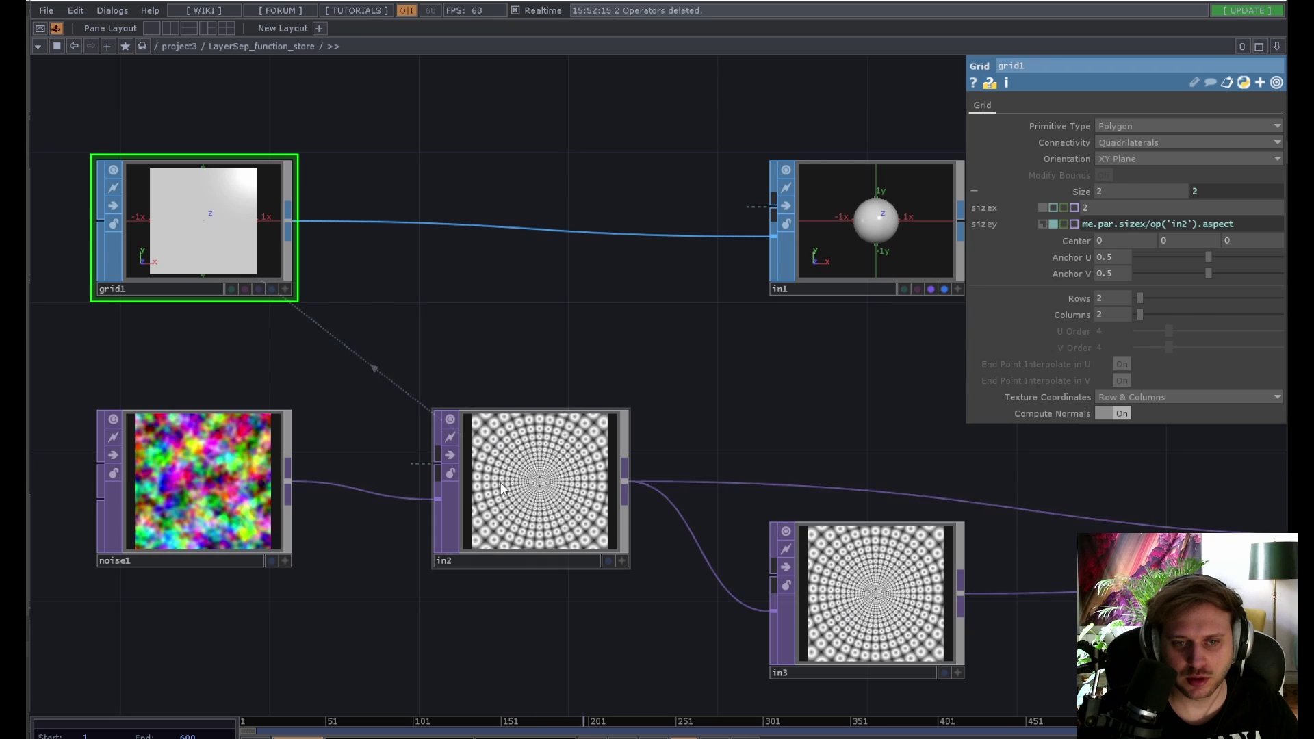
drag(504, 303, 445, 269)
scroll(445, 270, down, 3)
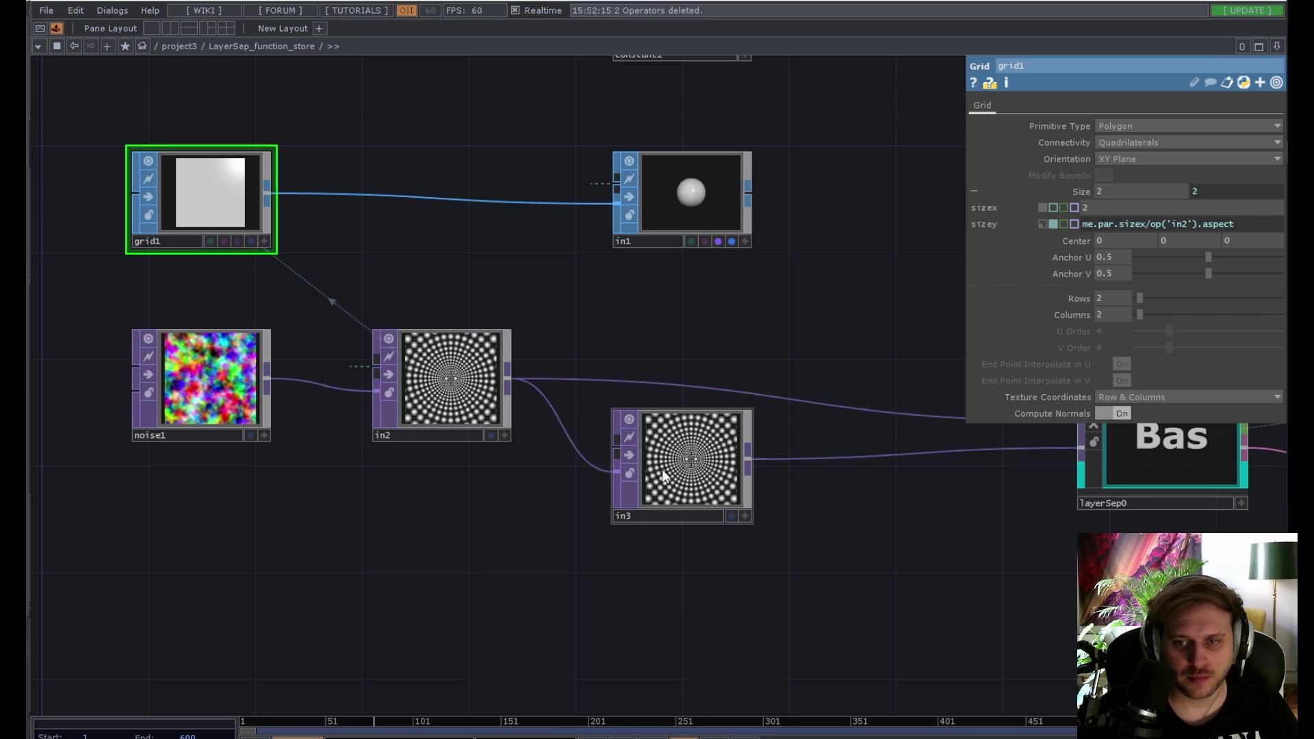
Step: Inspect the Common parameters of the constant1 material, including the Depth Test expression and Alpha Threshold
drag(394, 268, 299, 425)
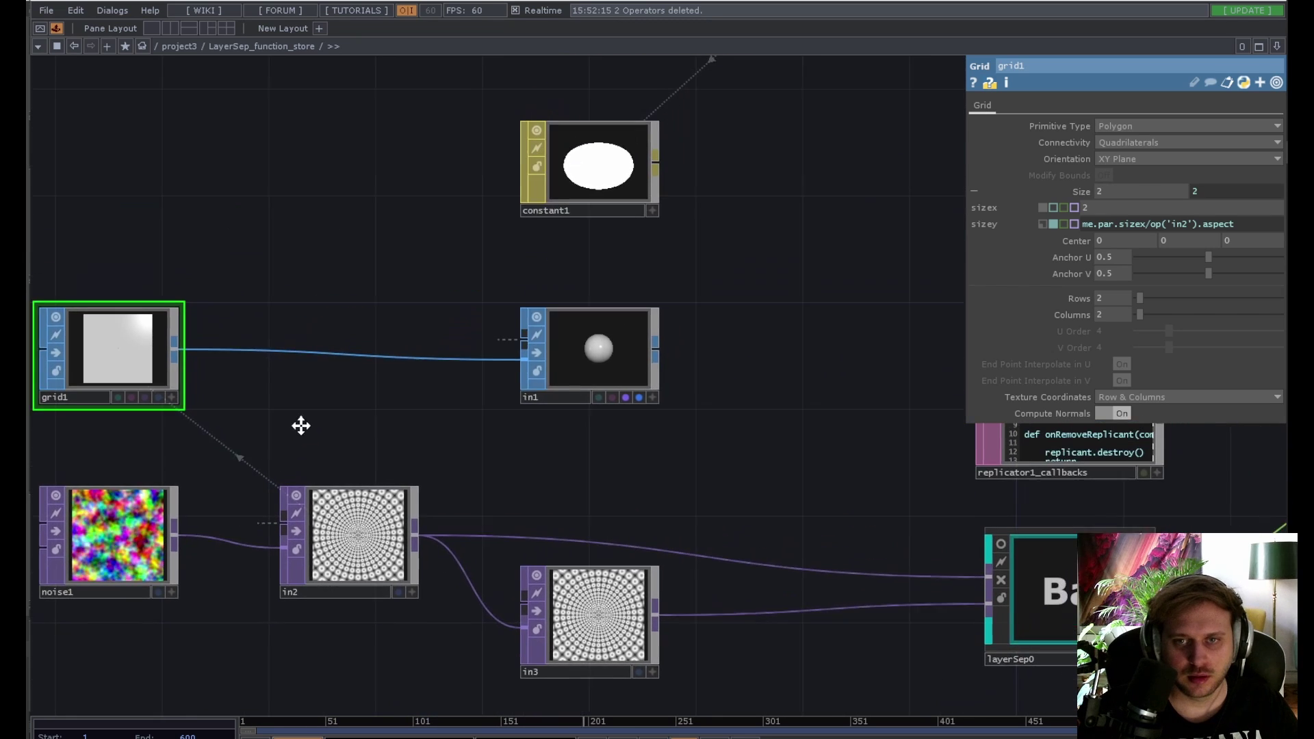
drag(255, 362, 117, 604)
click(463, 417)
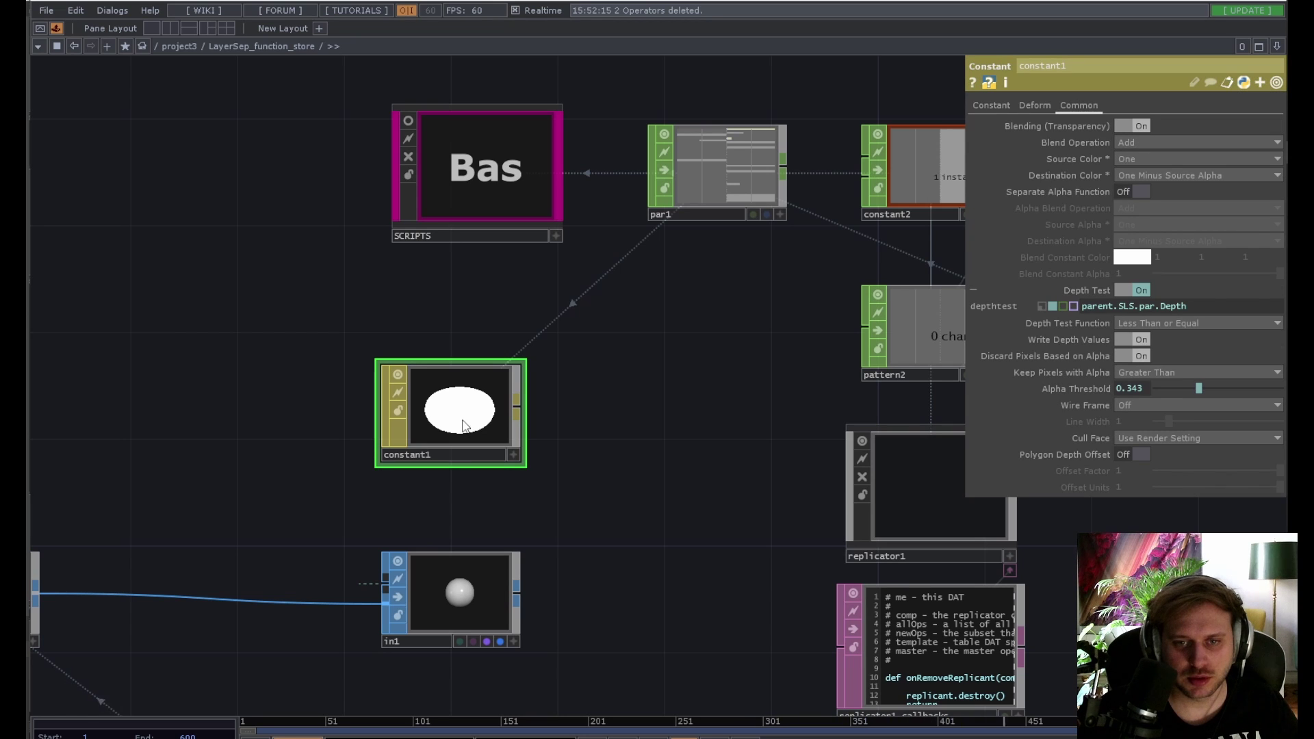
scroll(464, 425, up, 3)
scroll(463, 425, down, 3)
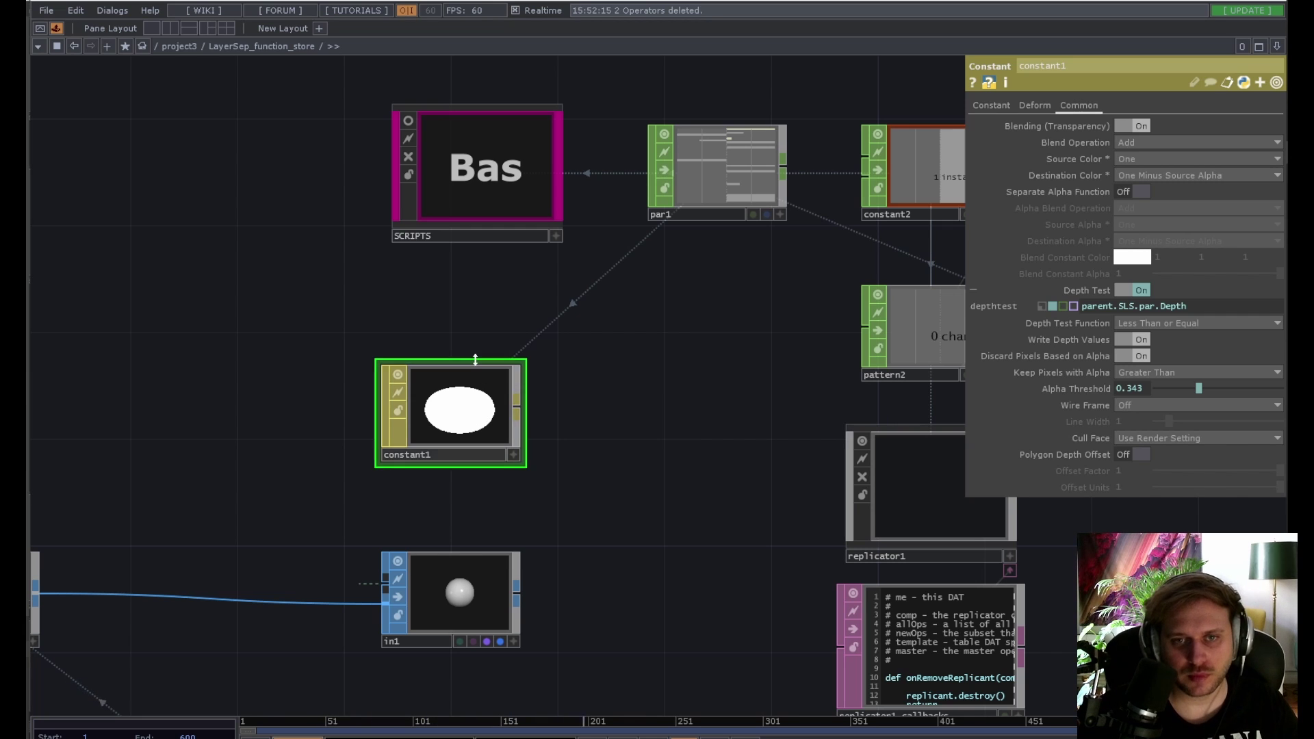
Step: Look inside the SCRIPTS component and read the CHOP Execute scripts attached to its select operators
drag(637, 351, 528, 476)
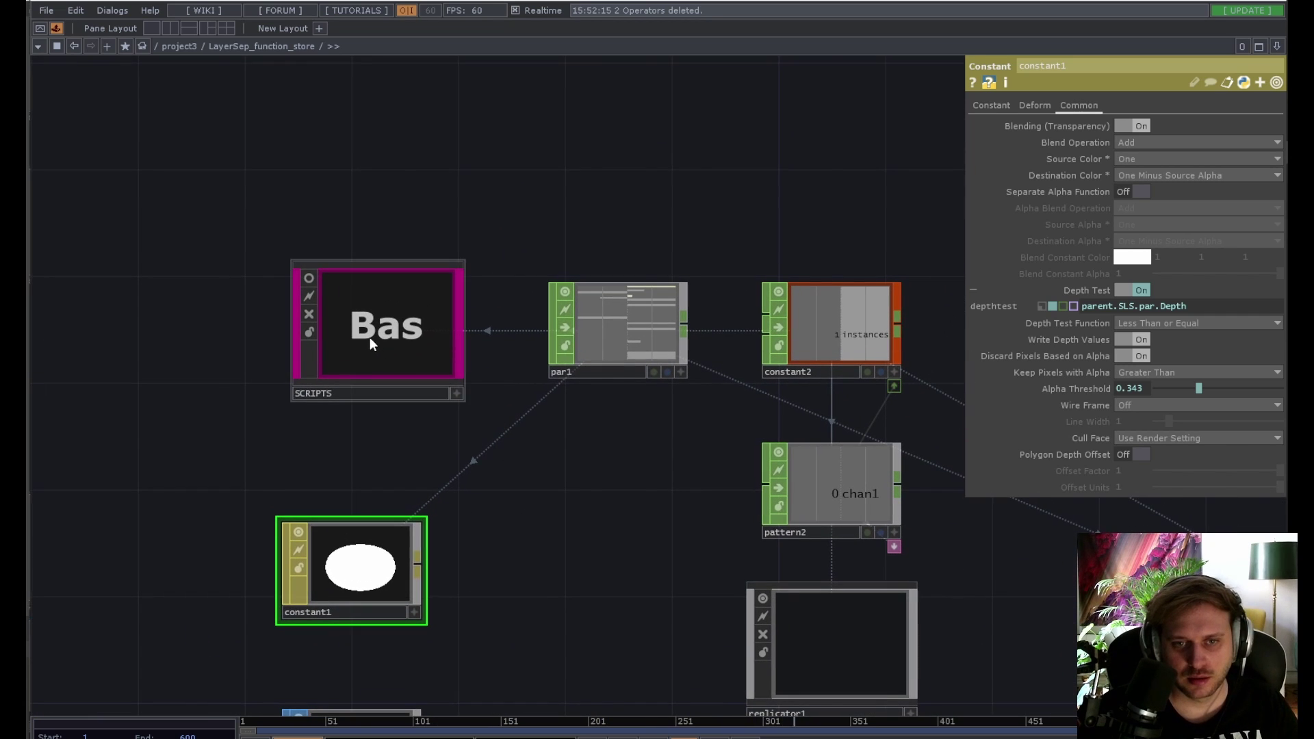
drag(371, 340, 344, 333)
scroll(335, 332, up, 6)
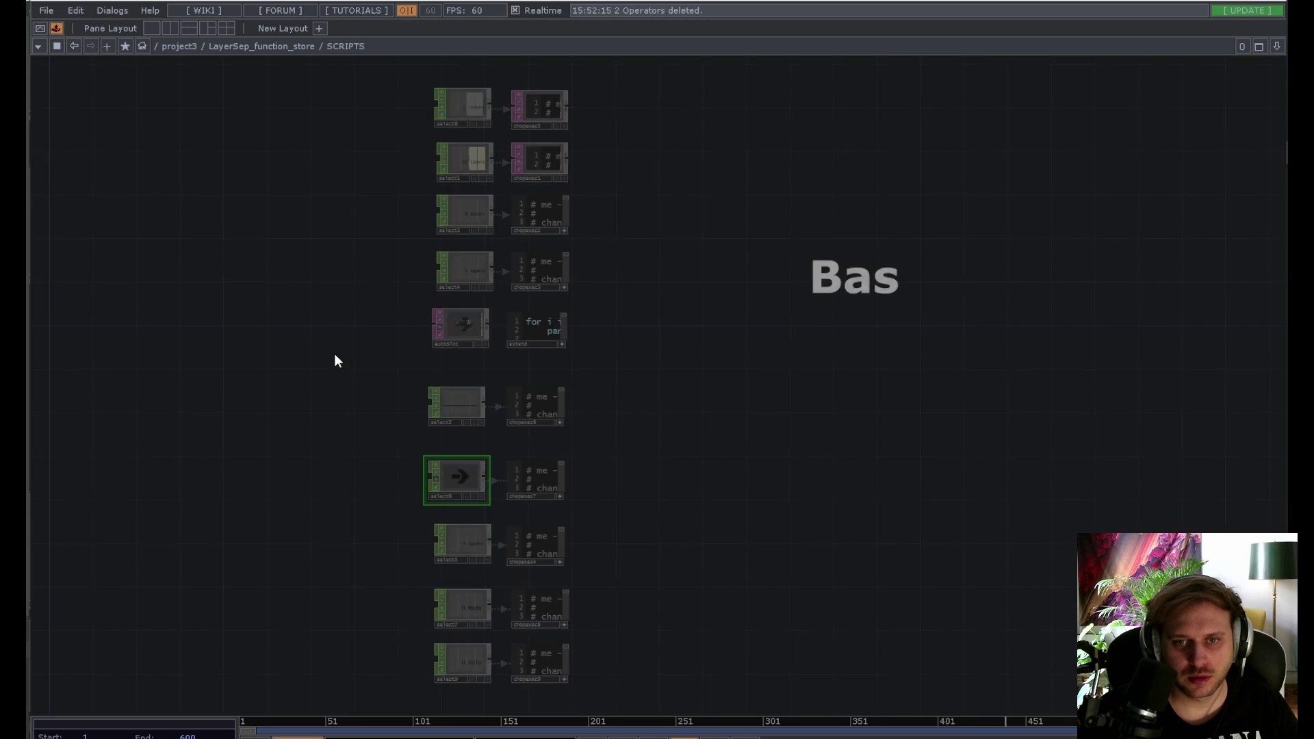
scroll(441, 353, up, 4)
scroll(481, 388, down, 5)
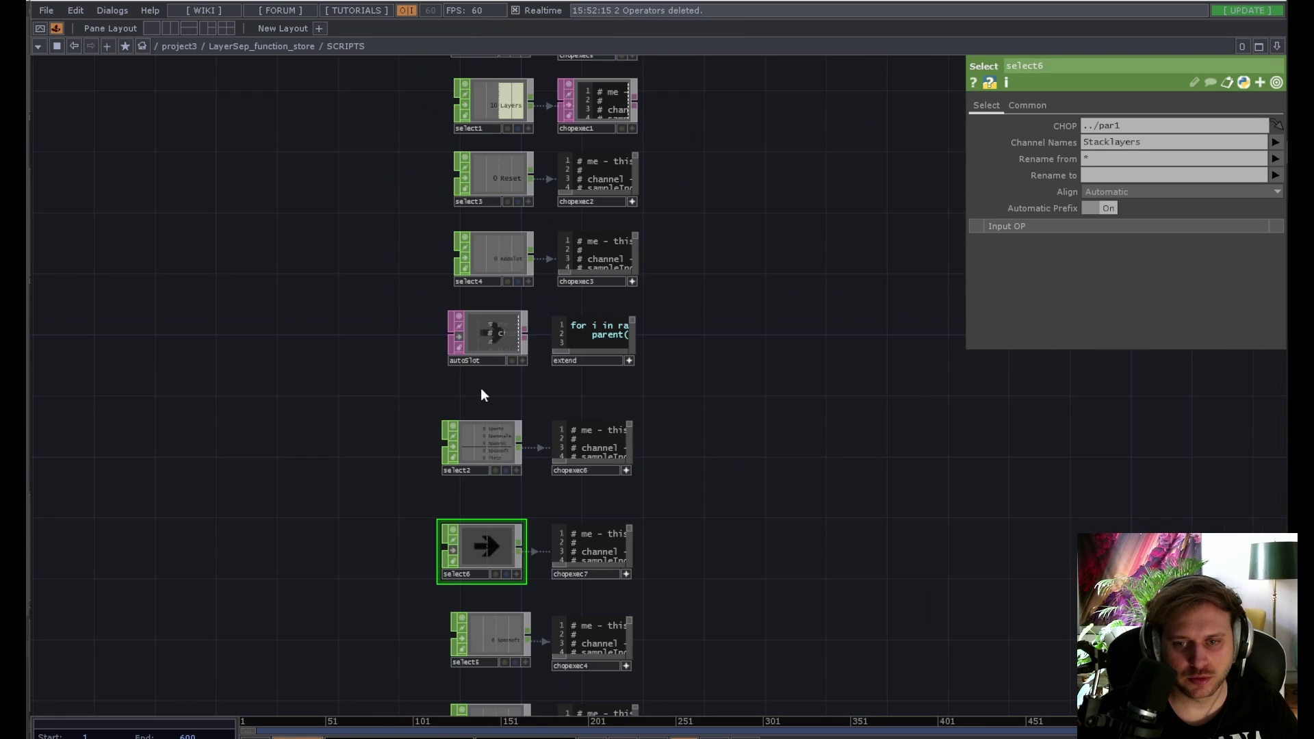
scroll(721, 524, up, 6)
scroll(672, 412, up, 1)
drag(445, 482, 710, 360)
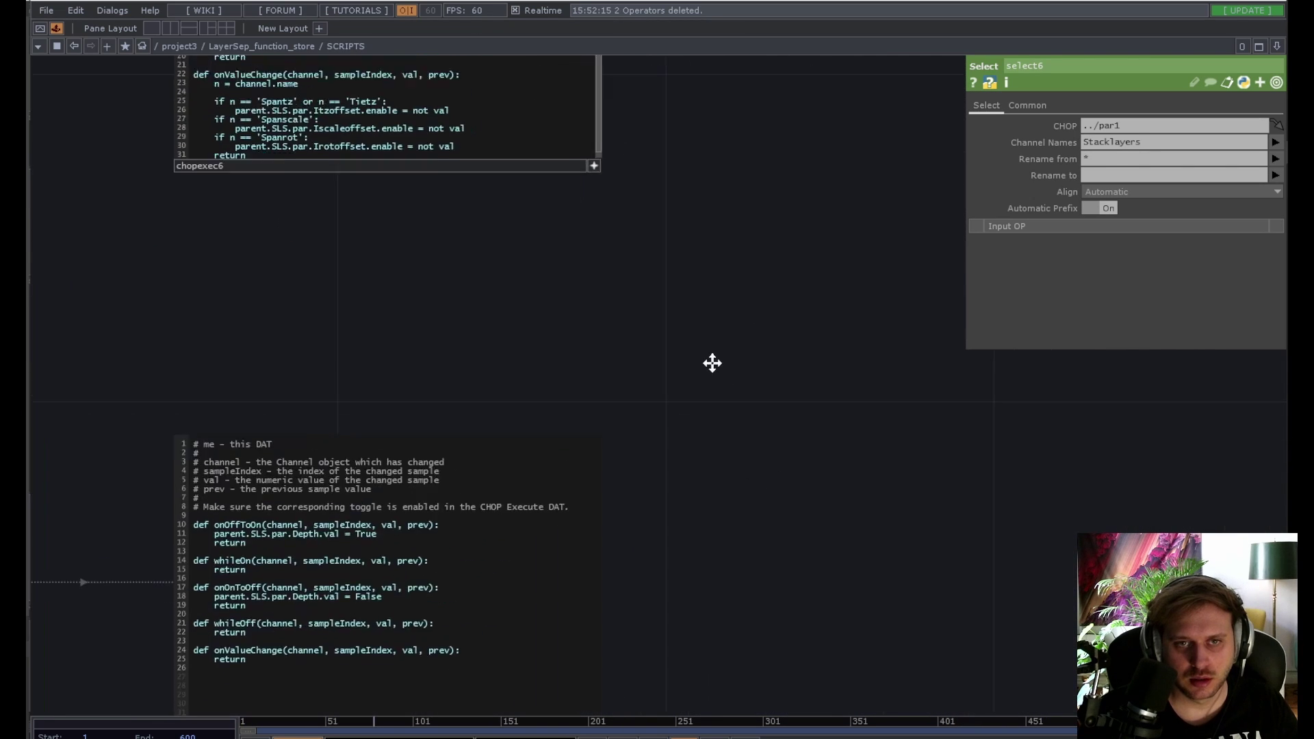
scroll(727, 349, down, 6)
scroll(637, 449, down, 6)
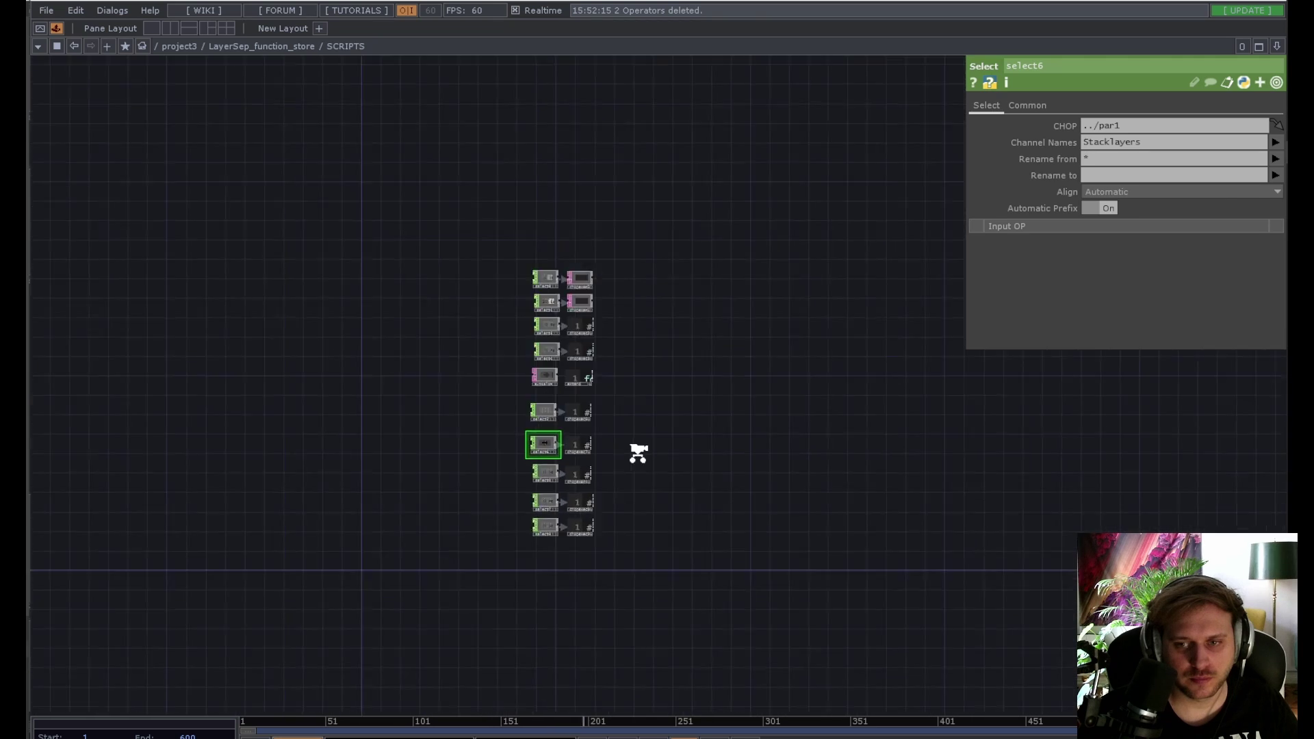
Step: Examine the PATTERNS component's translate, scale, rot, soft, thd and tex_idx outputs and the pattern networks inside it
drag(727, 487, 261, 285)
scroll(580, 417, up, 5)
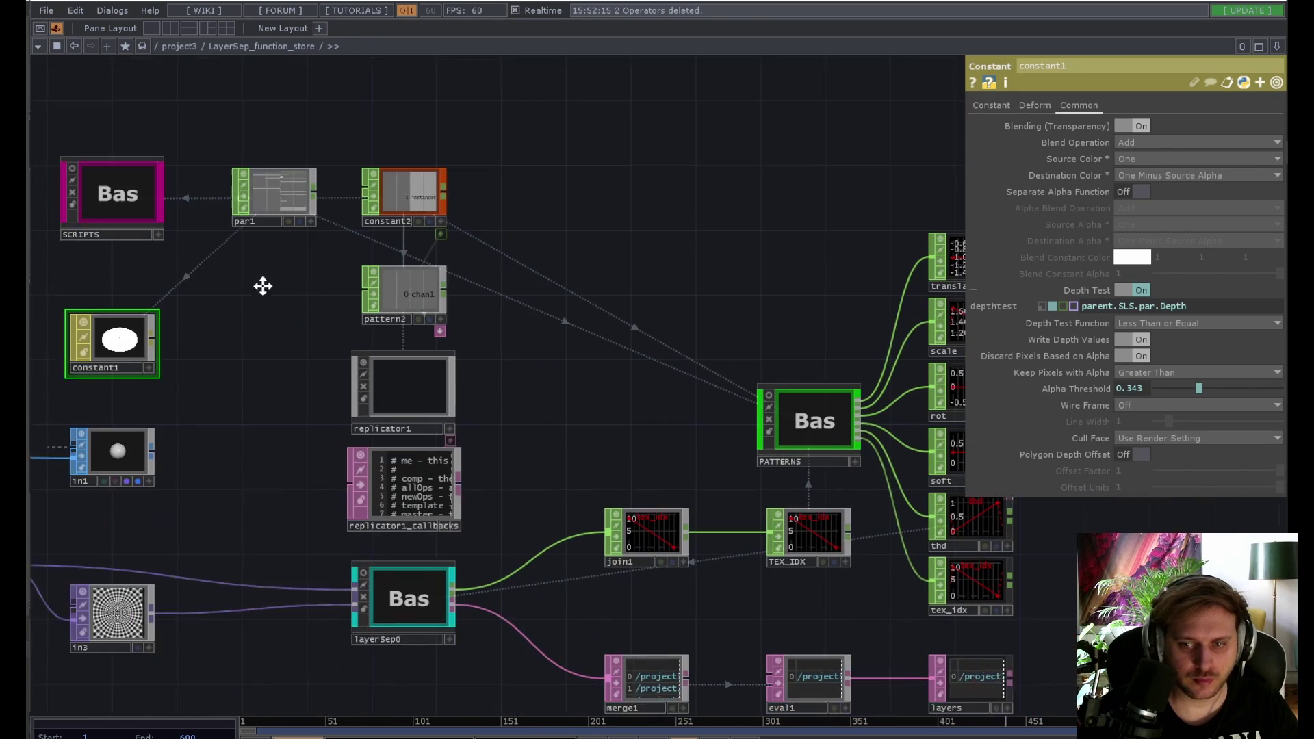
drag(780, 311, 529, 350)
click(565, 471)
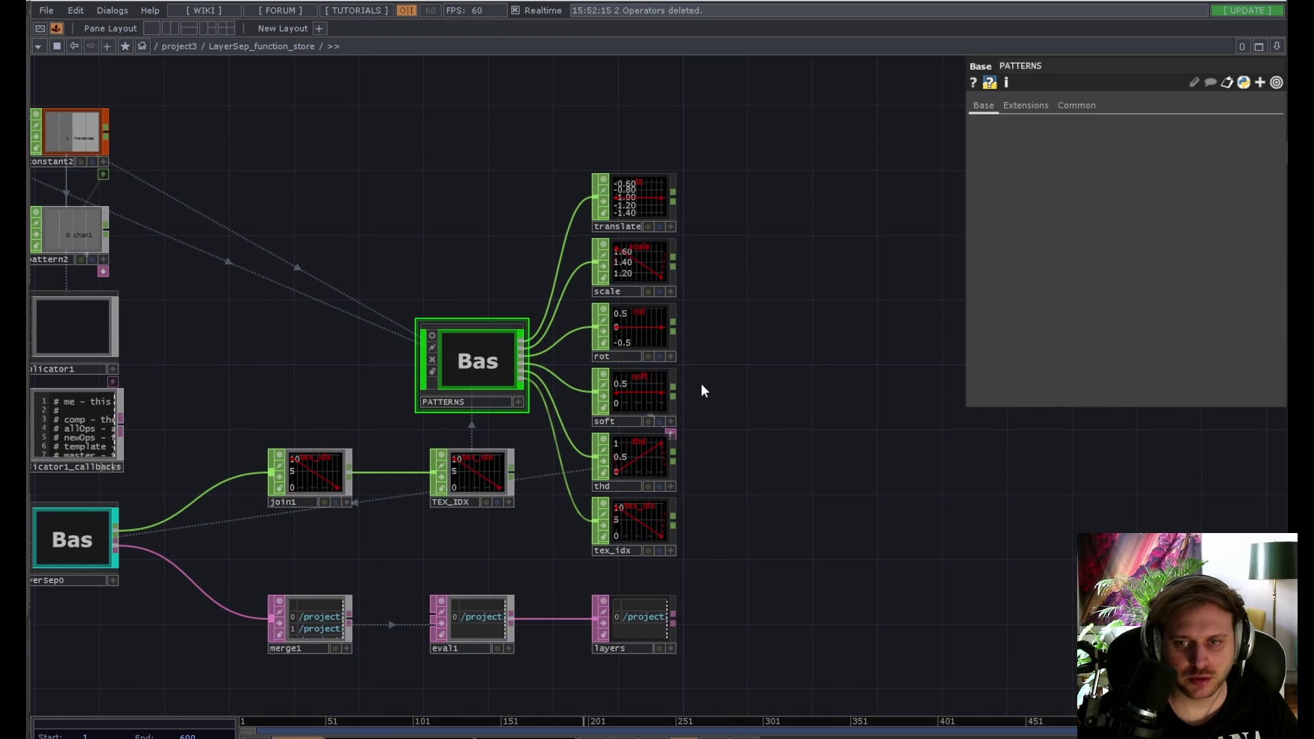
scroll(705, 387, up, 3)
mouse_move(695, 380)
mouse_down()
mouse_move(669, 404)
mouse_move(701, 393)
mouse_up()
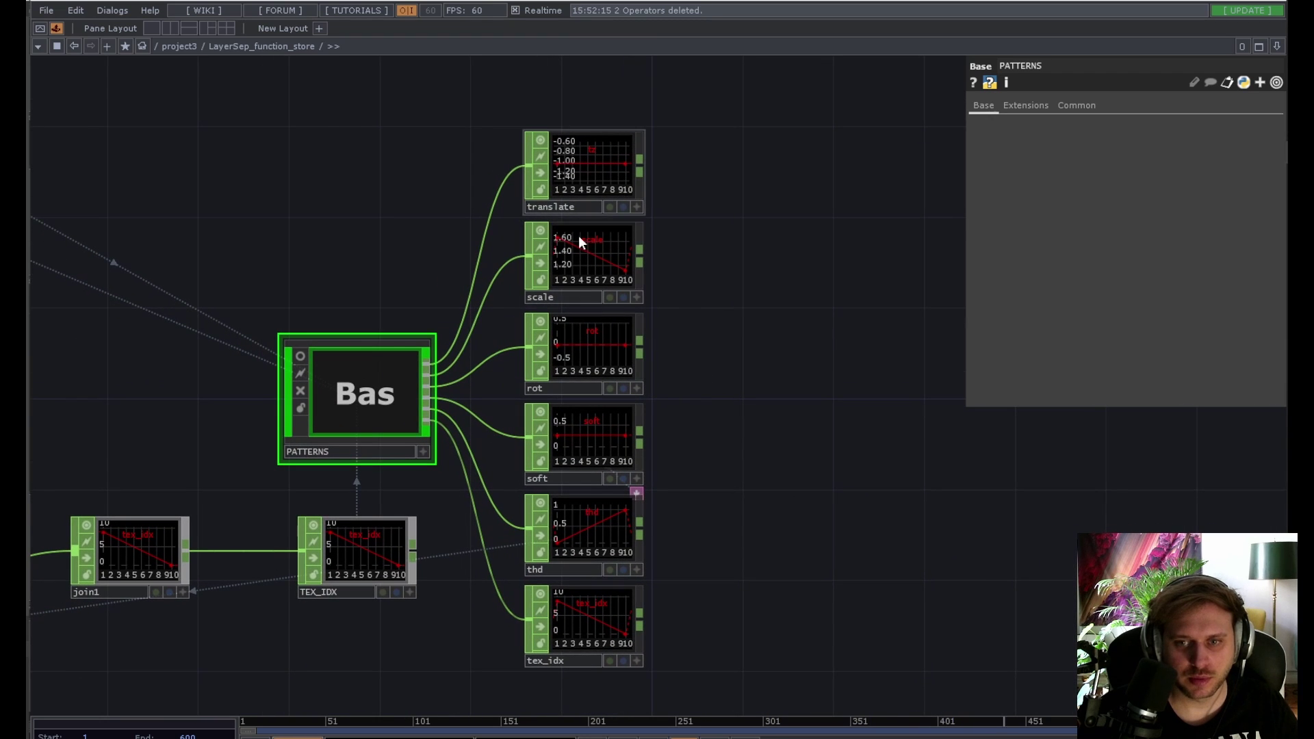
double_click(346, 392)
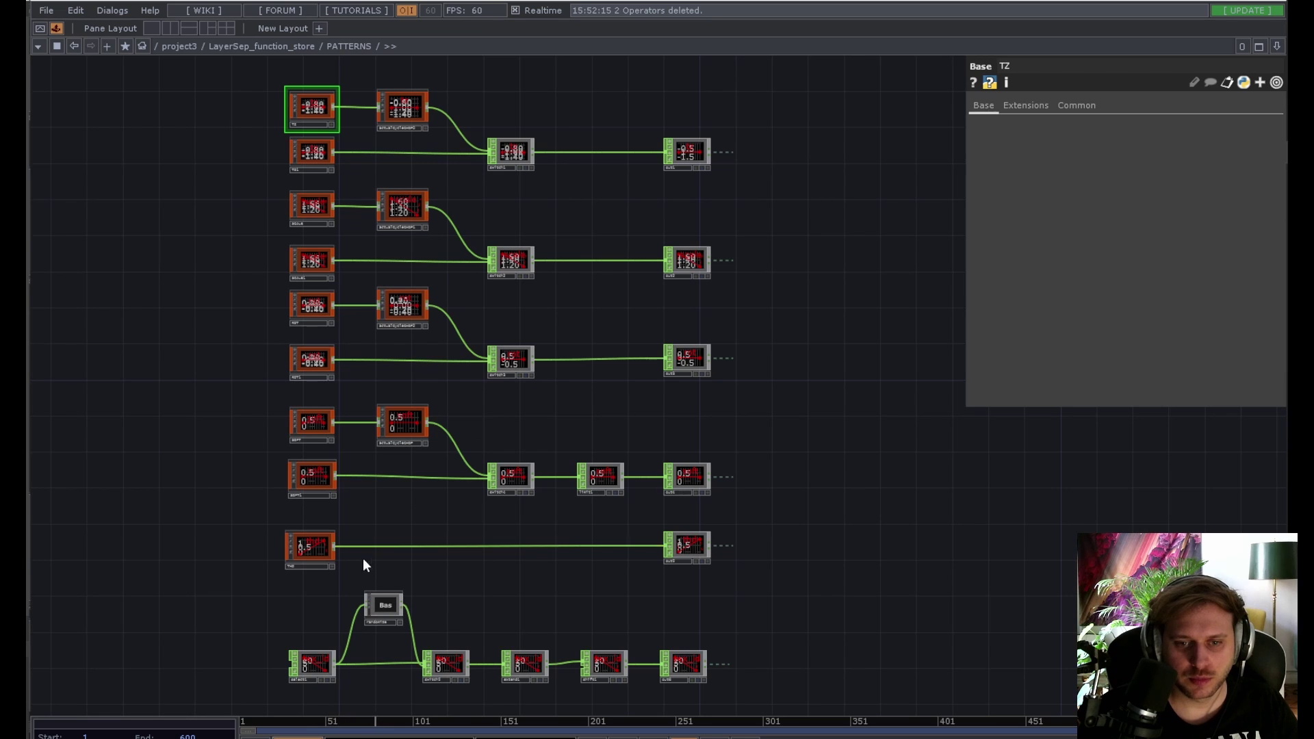
scroll(406, 572, down, 5)
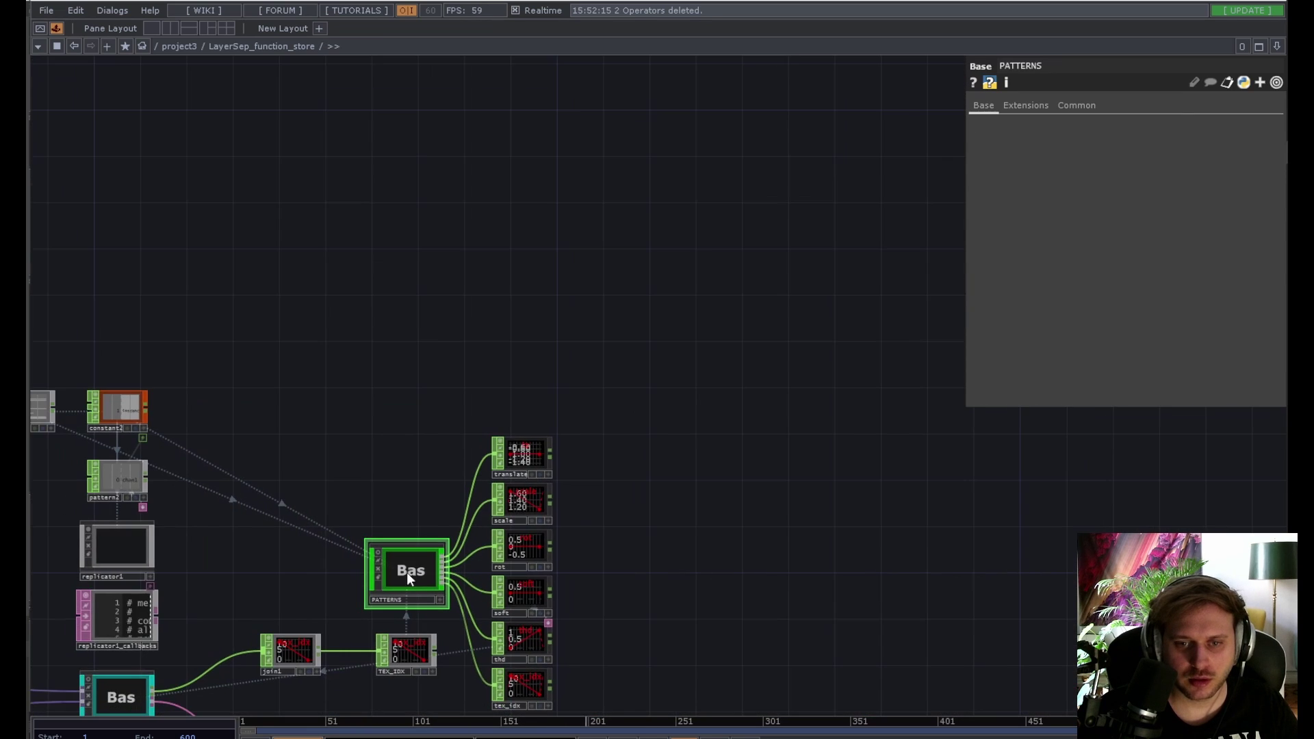
Step: Read the onReplicate code in replicator1_callbacks that wires each replicated layer component
drag(401, 536, 639, 475)
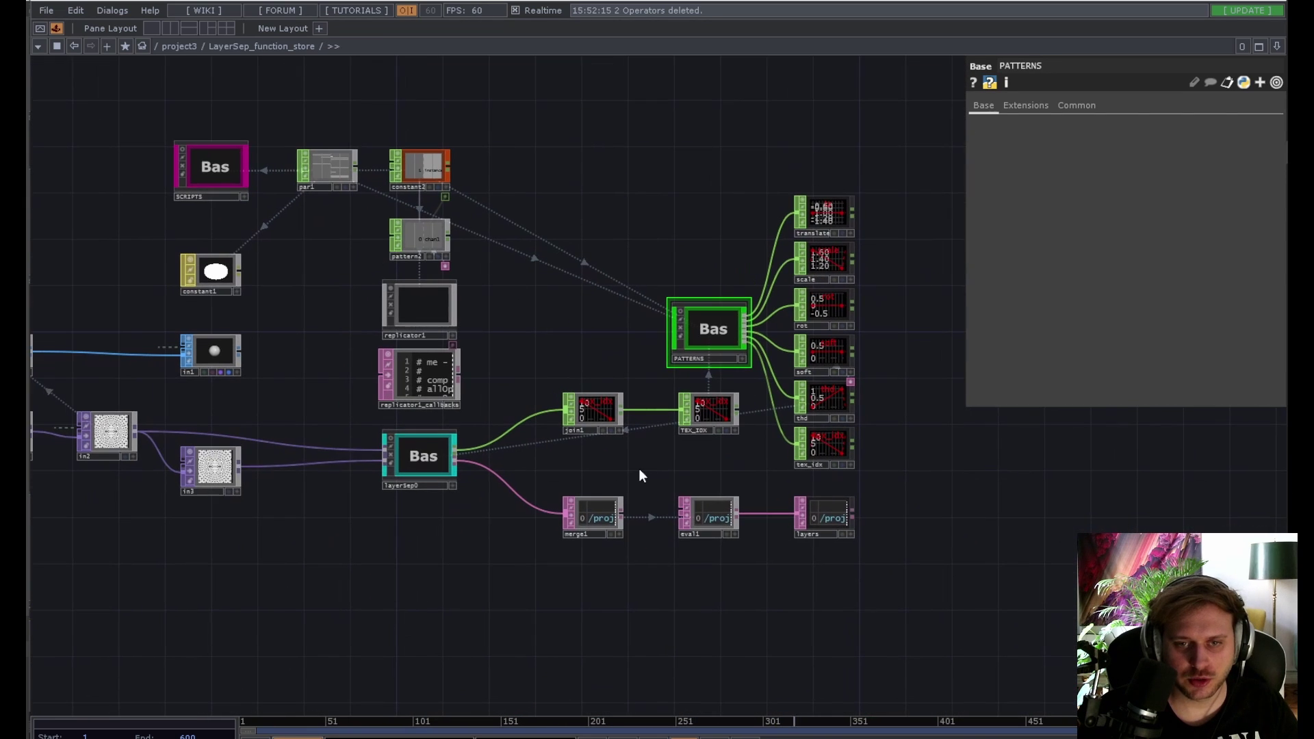
drag(478, 537, 579, 629)
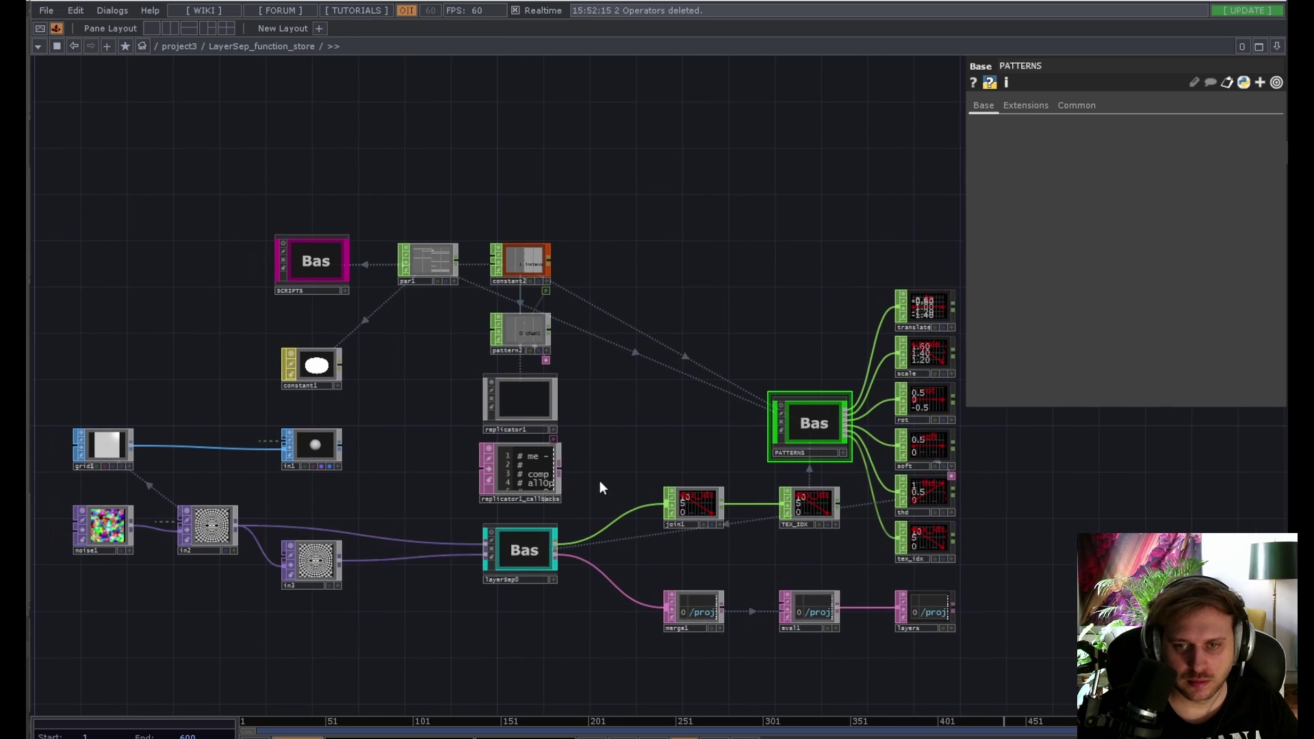
scroll(581, 403, up, 5)
drag(580, 402, 745, 317)
scroll(687, 518, up, 4)
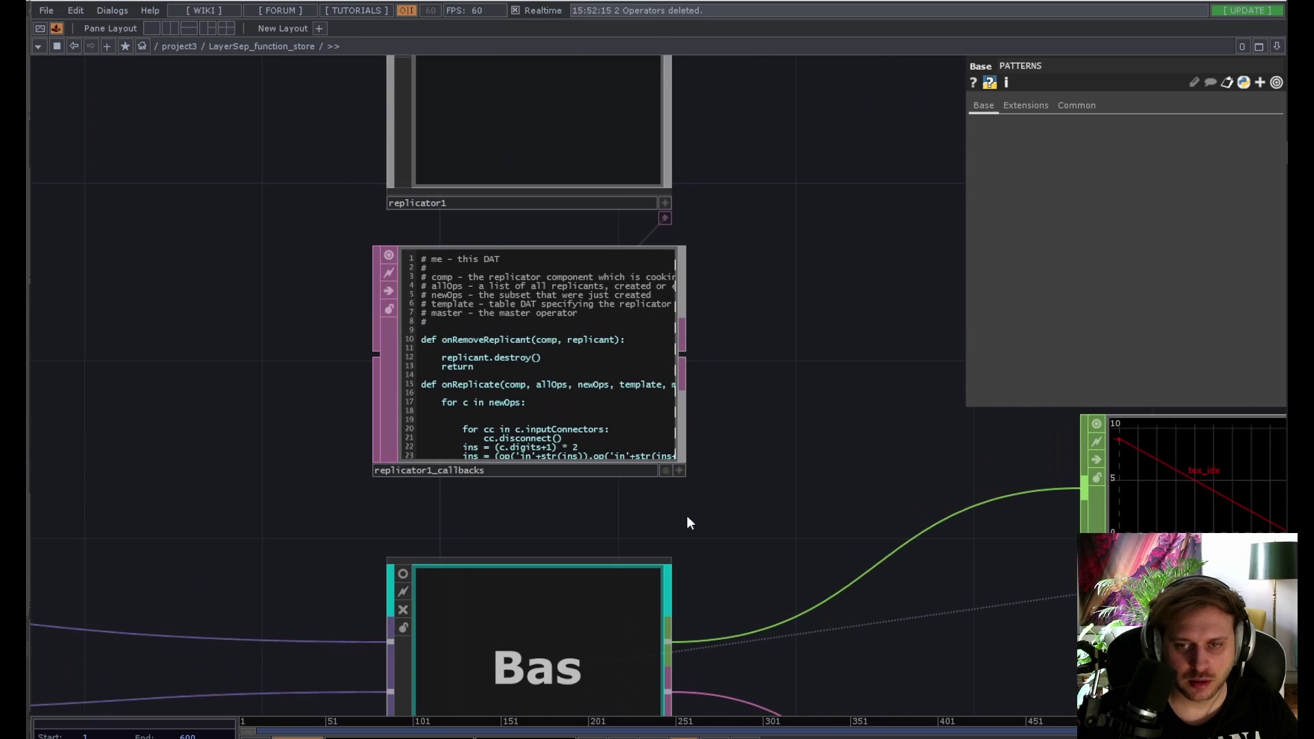
drag(586, 523, 625, 448)
scroll(625, 447, down, 2)
scroll(675, 449, up, 2)
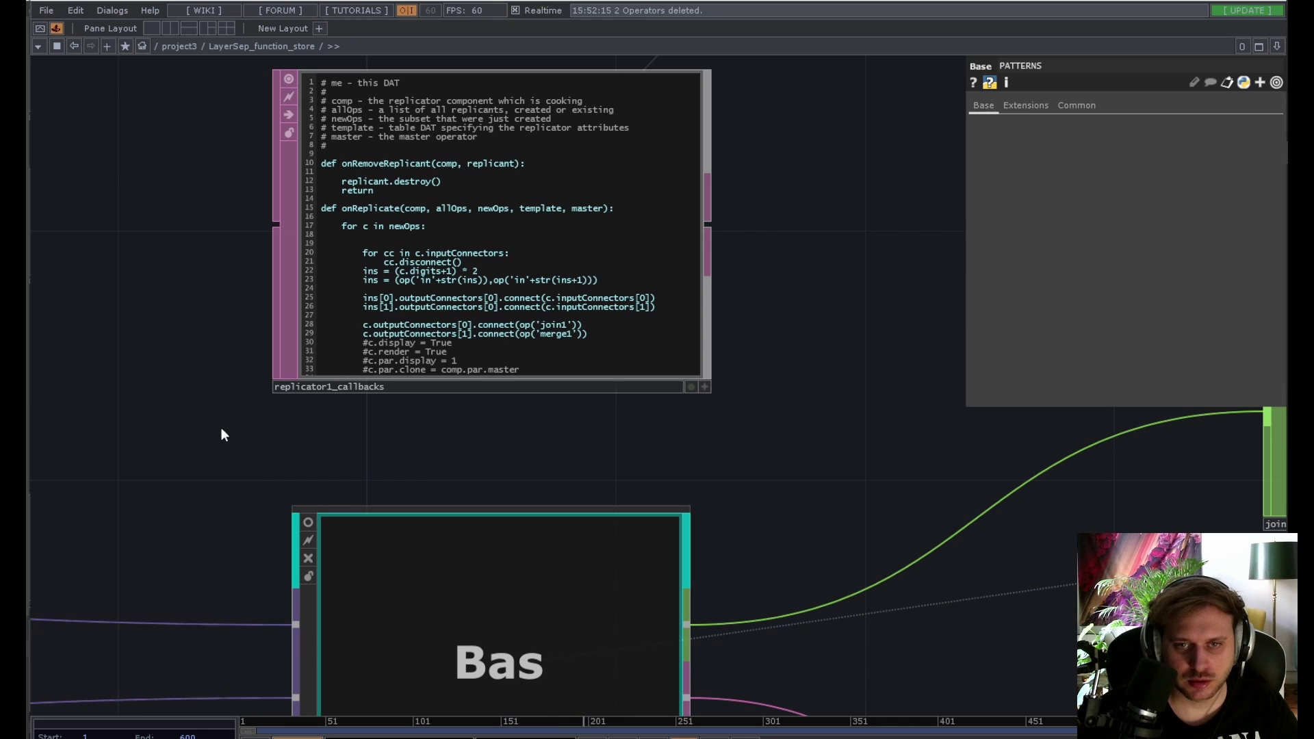
drag(221, 429, 473, 251)
scroll(343, 391, down, 5)
scroll(471, 326, down, 2)
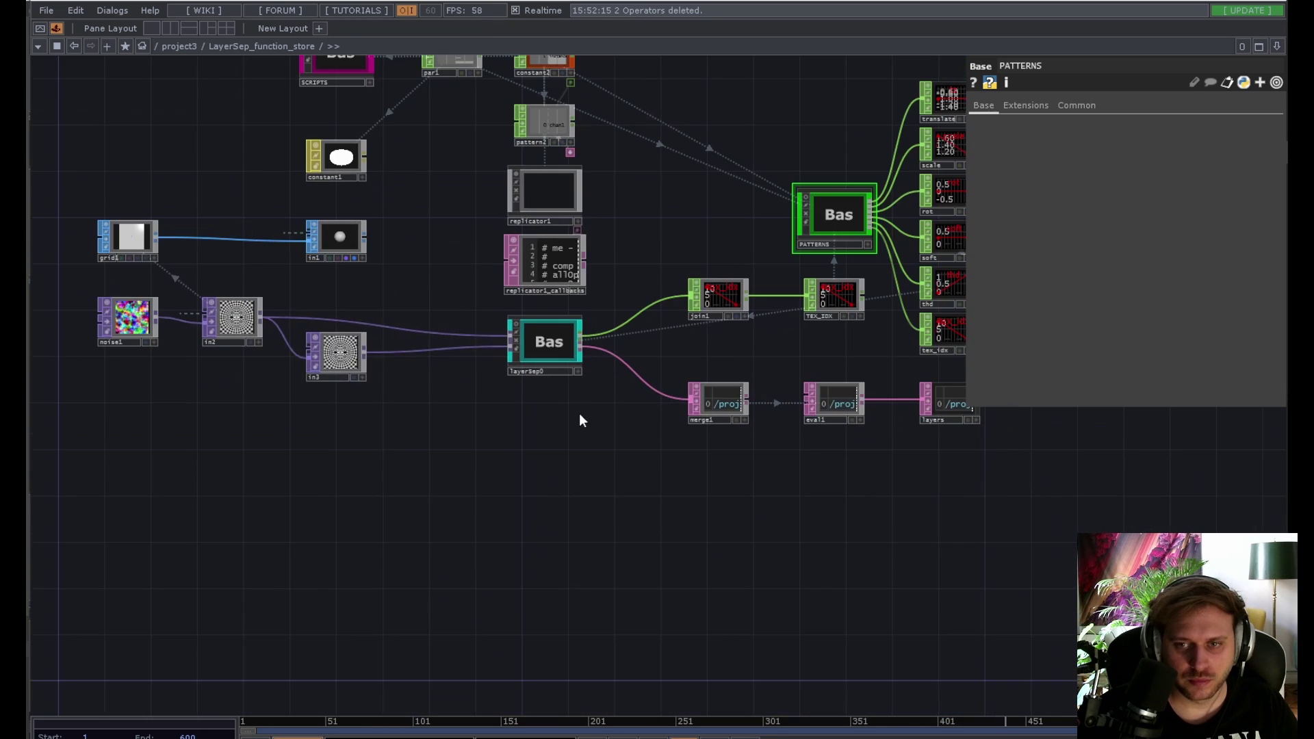
Step: Look inside the layerSep0 component and examine in1, in2, fit1 and select1 feeding layerSeparate
drag(580, 420, 492, 488)
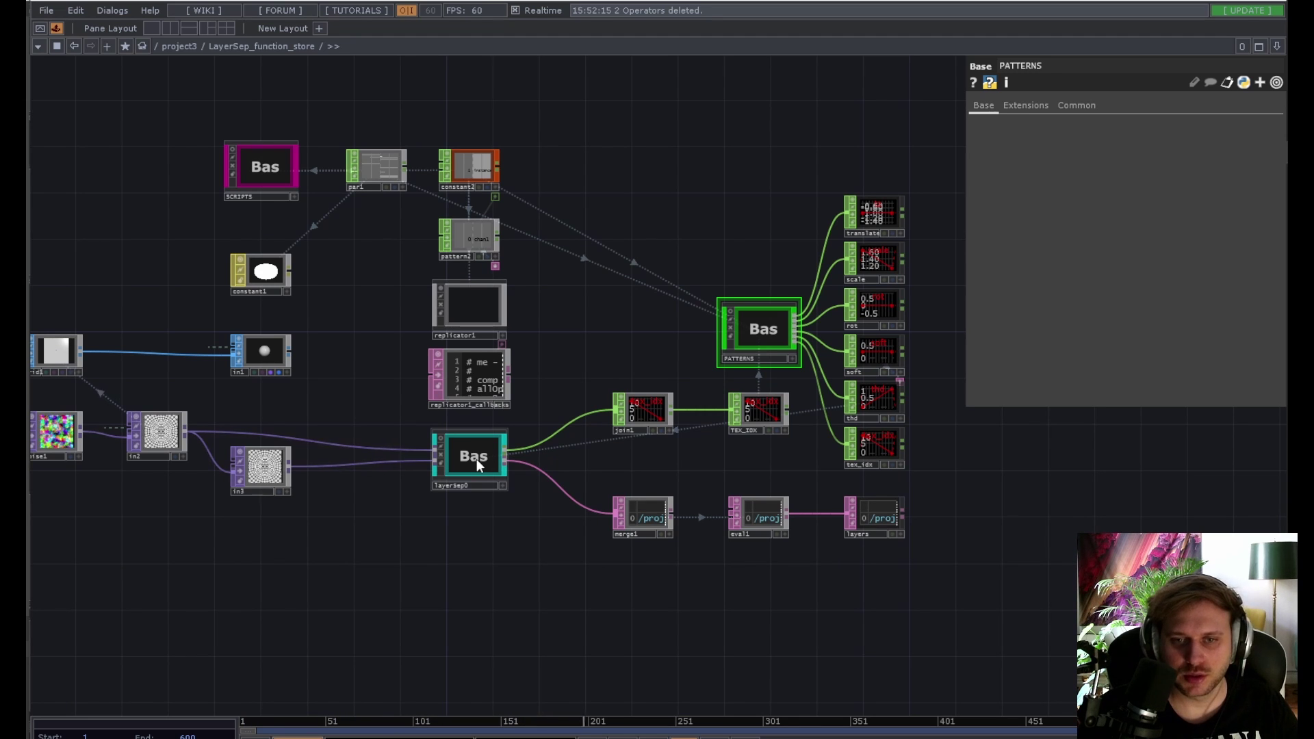
double_click(477, 458)
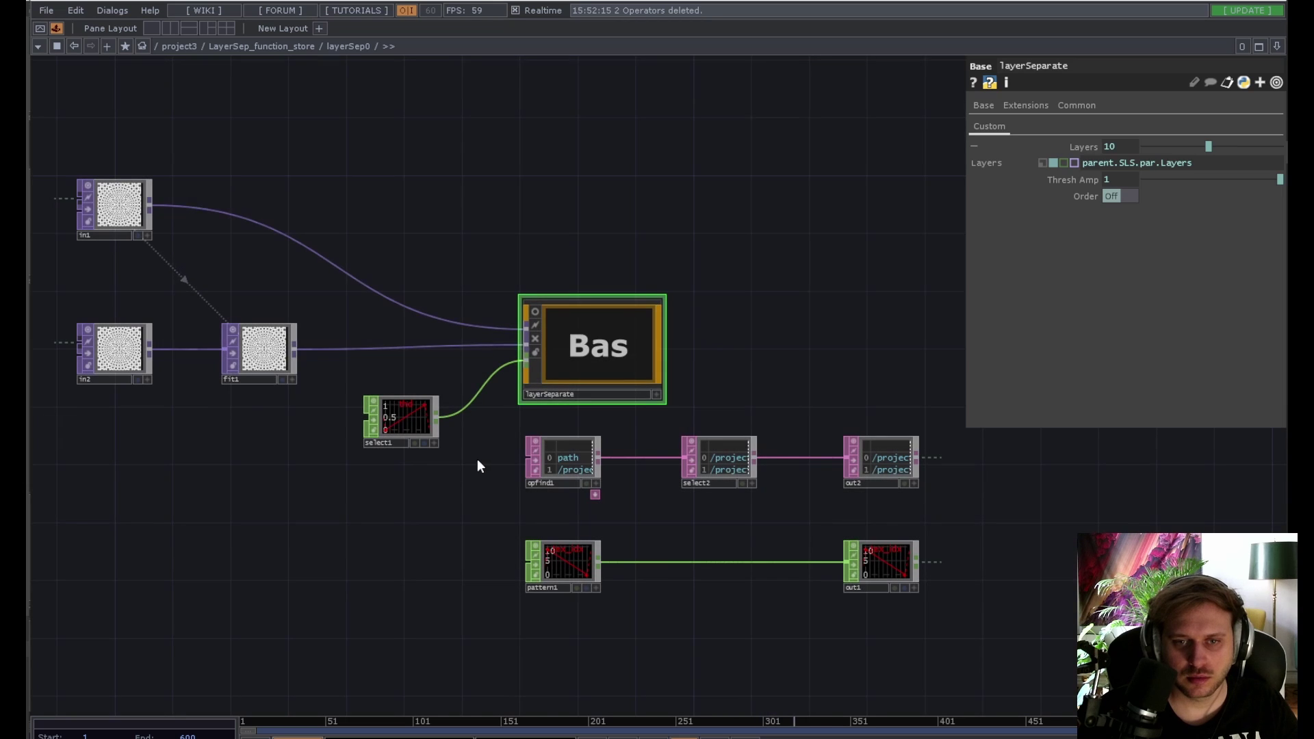
drag(368, 491, 395, 552)
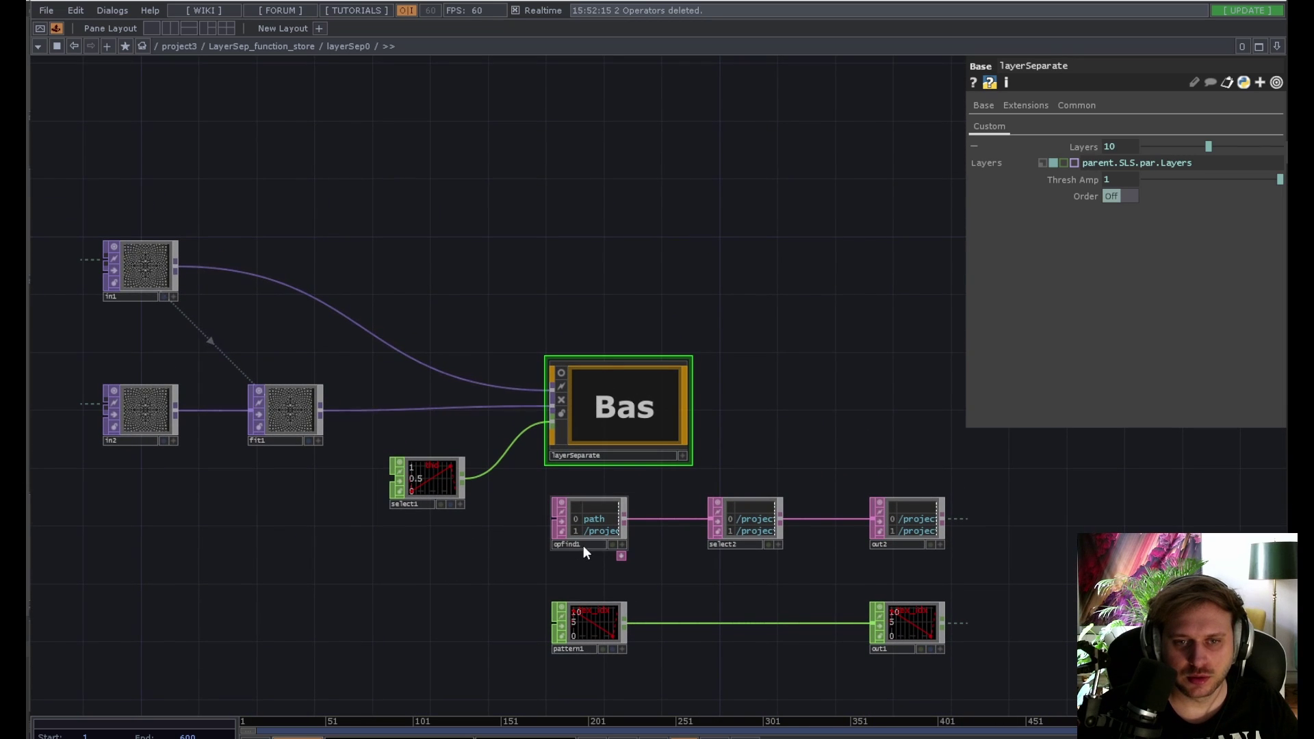
scroll(108, 426, up, 4)
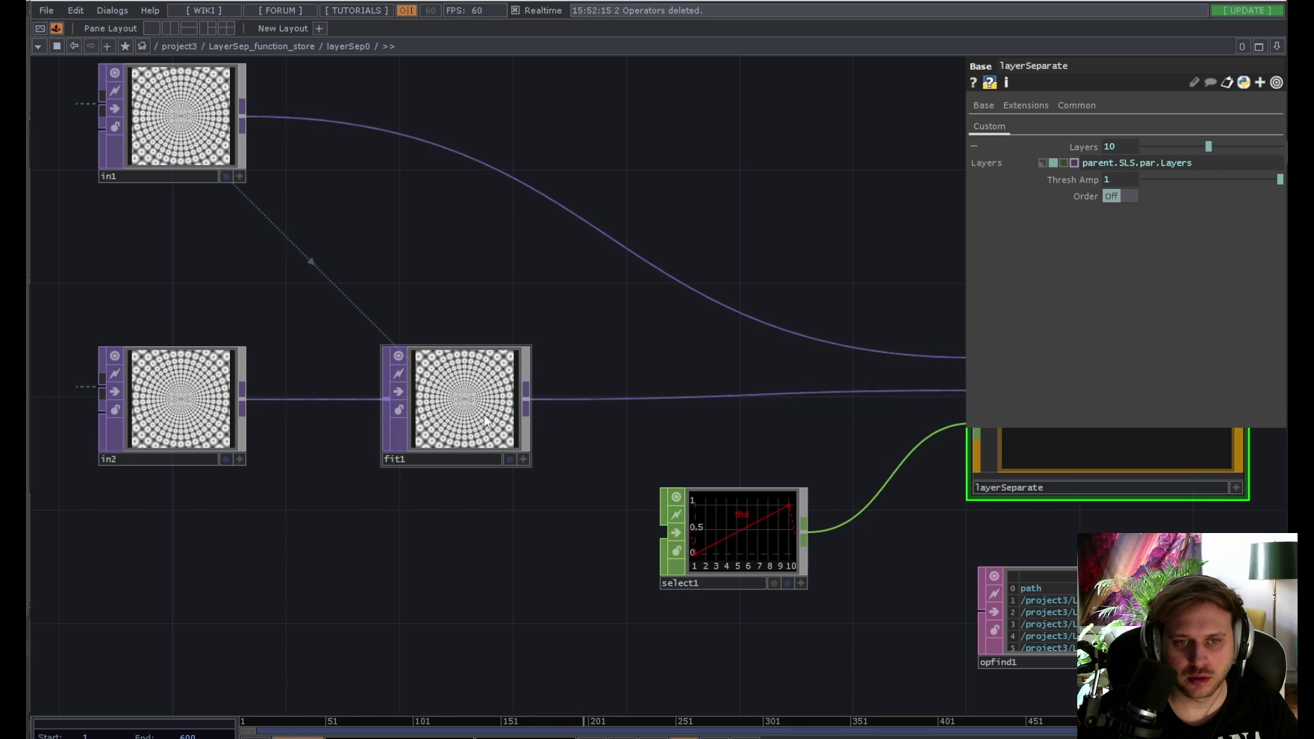
Step: Examine the fit1 operator's preview, its Fit parameters and its reference link from in1
scroll(445, 401, down, 5)
scroll(445, 405, up, 6)
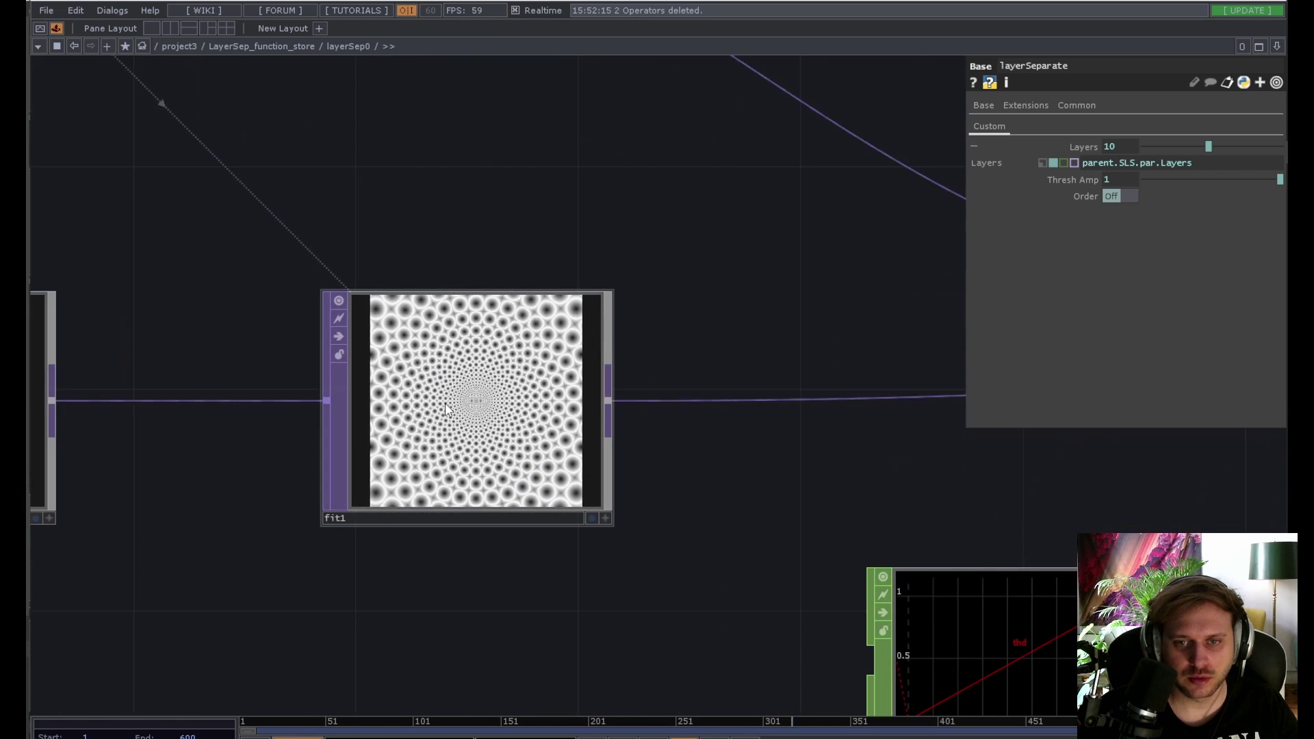
scroll(445, 405, down, 3)
click(446, 408)
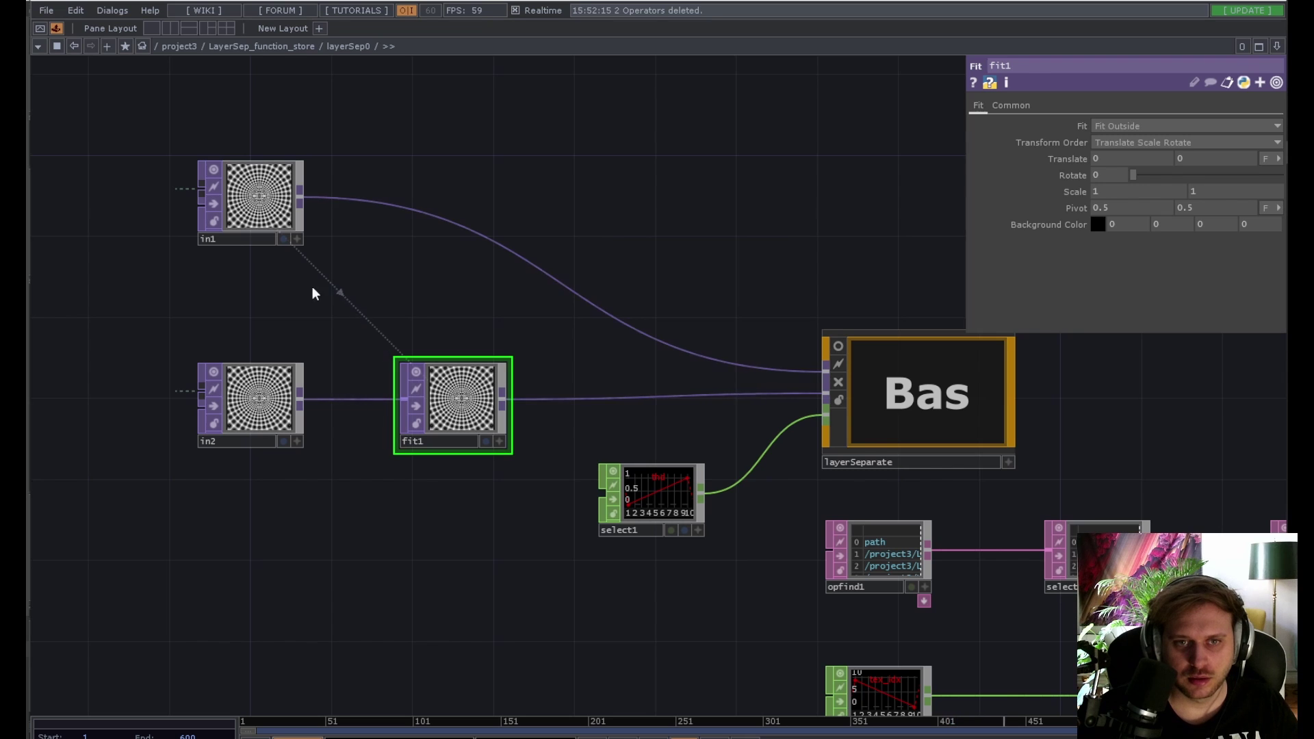
scroll(445, 506, down, 3)
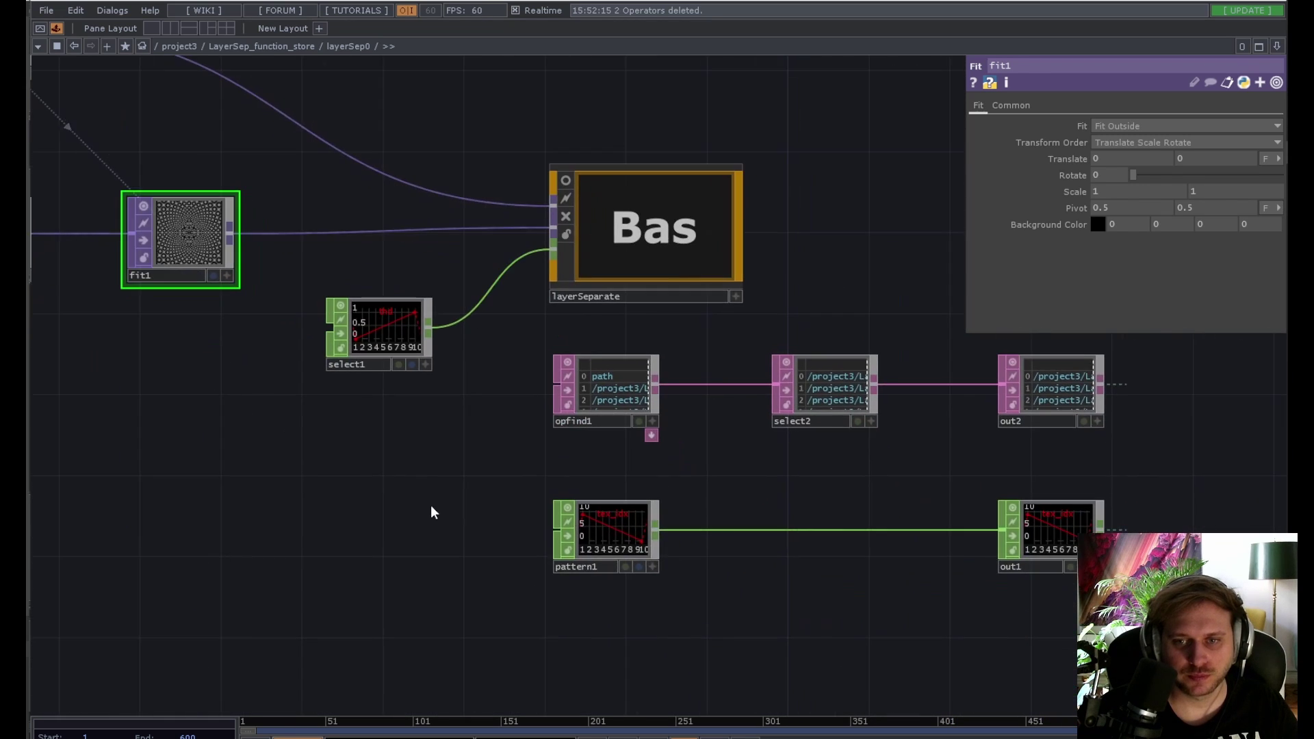
Step: Examine the layer path tables running from opfind1 through select2 to out2 below layerSeparate
scroll(456, 521, up, 4)
scroll(454, 524, down, 2)
scroll(338, 537, up, 2)
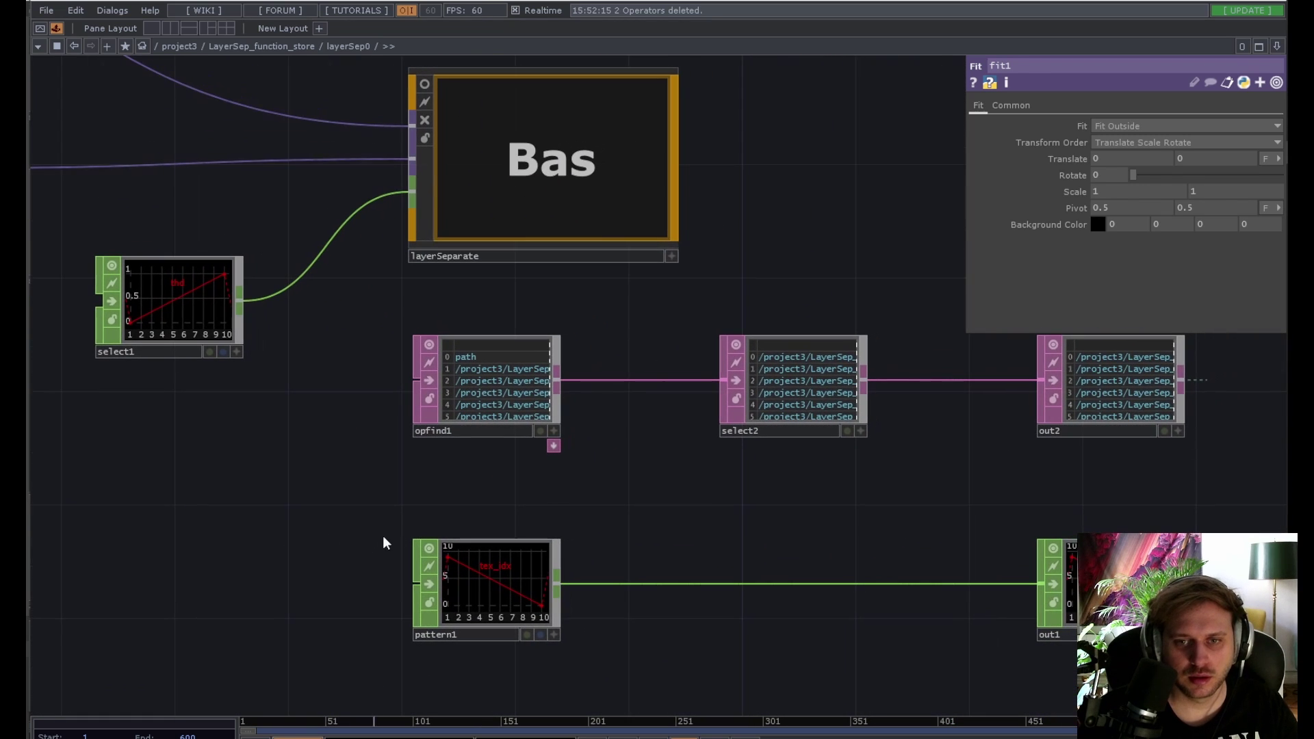
scroll(567, 382, up, 4)
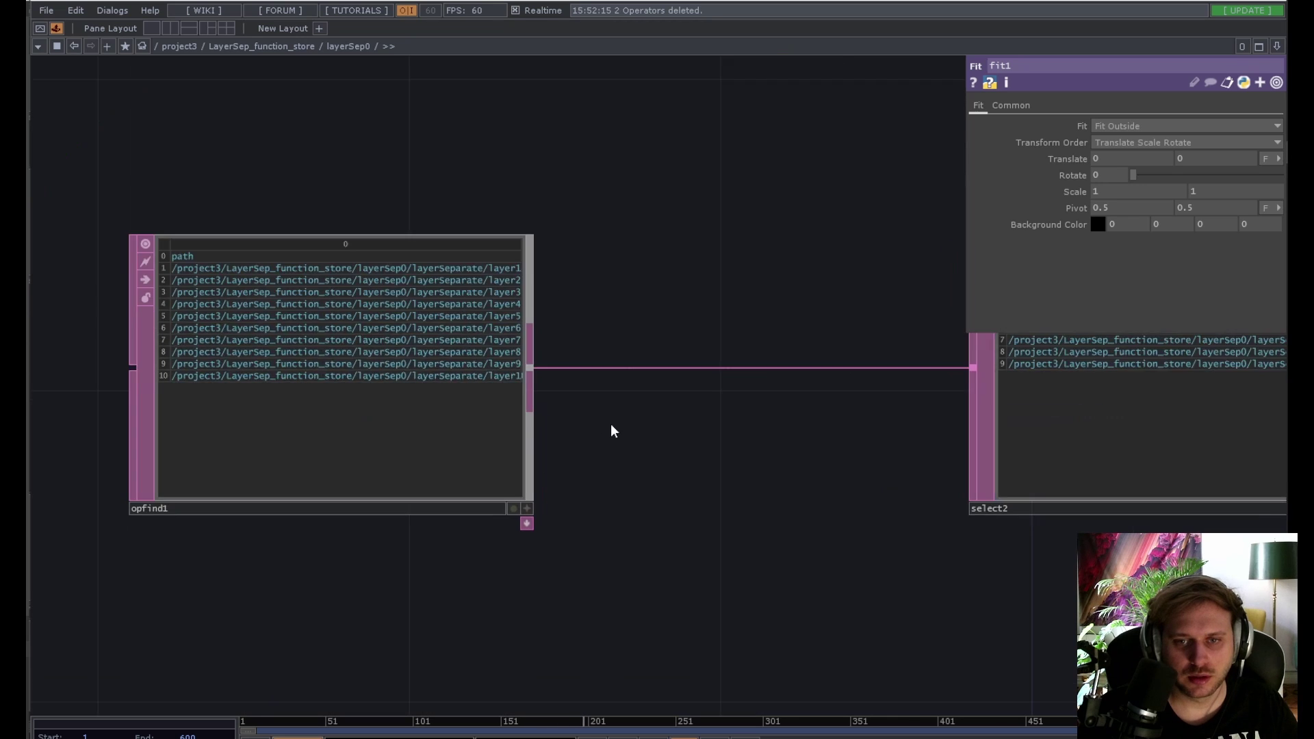
scroll(610, 424, down, 7)
drag(571, 470, 463, 484)
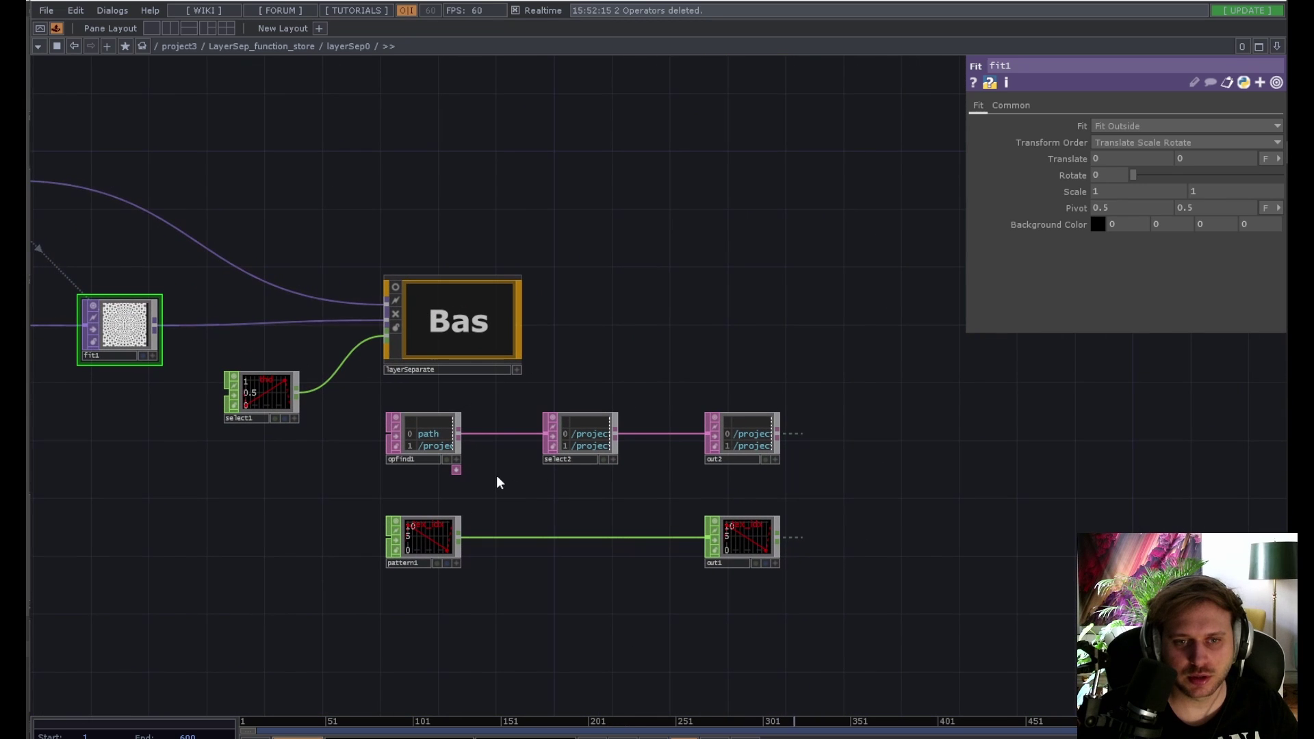
Step: Inspect the Pattern parameters of pattern1, including its length, amplitude, offset and reverse expressions, and its tex_idx ramp
click(428, 540)
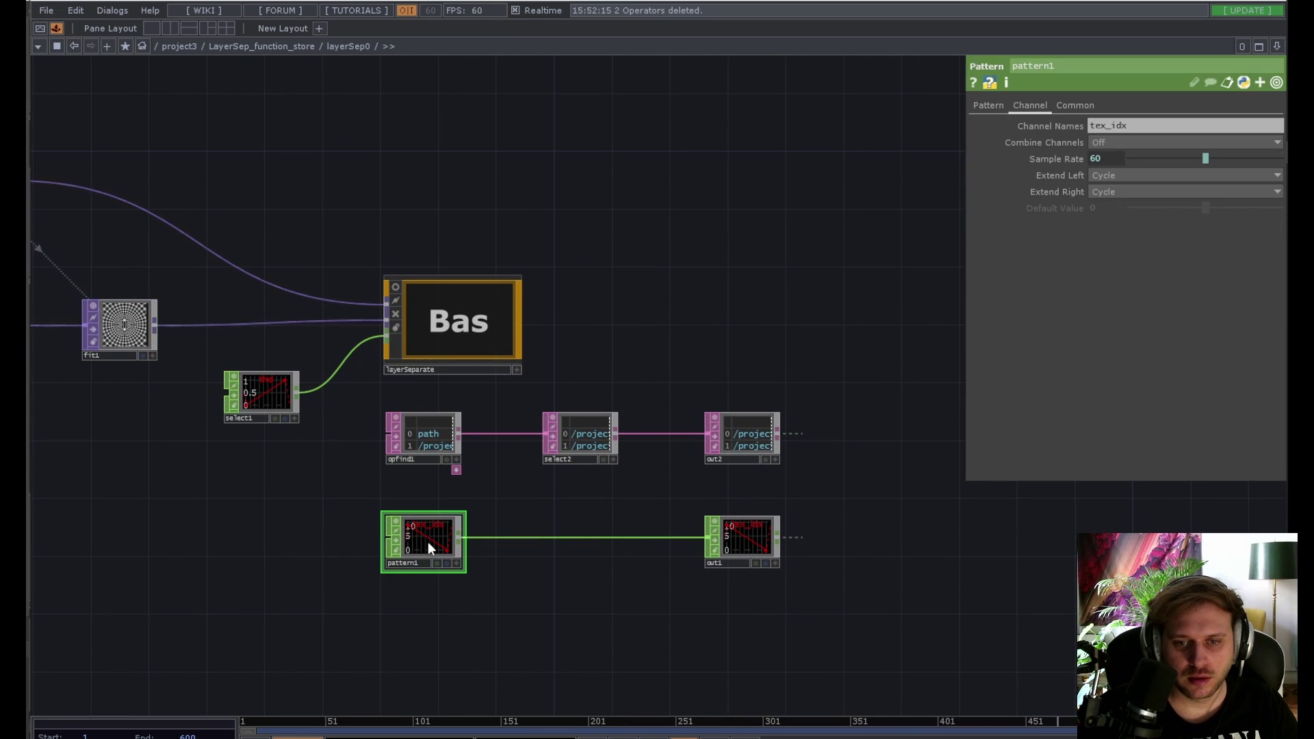
click(990, 104)
scroll(424, 564, up, 5)
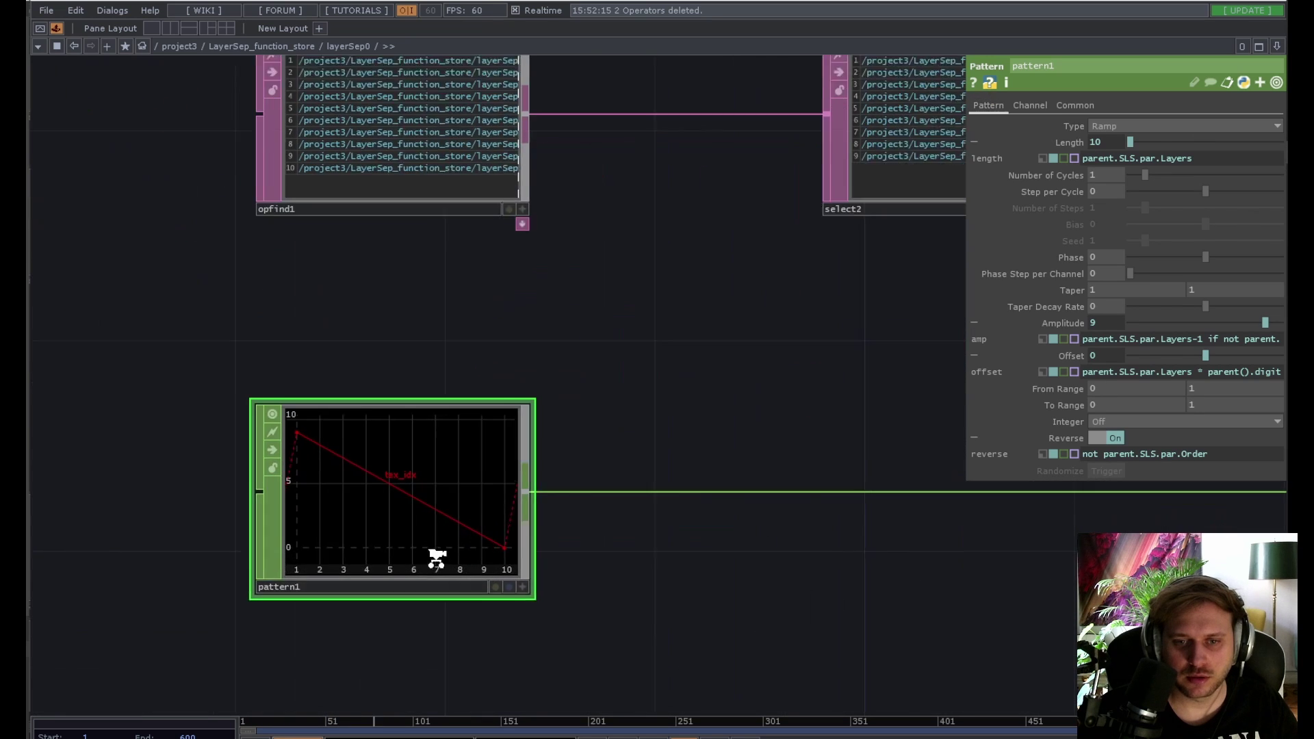
scroll(437, 557, down, 5)
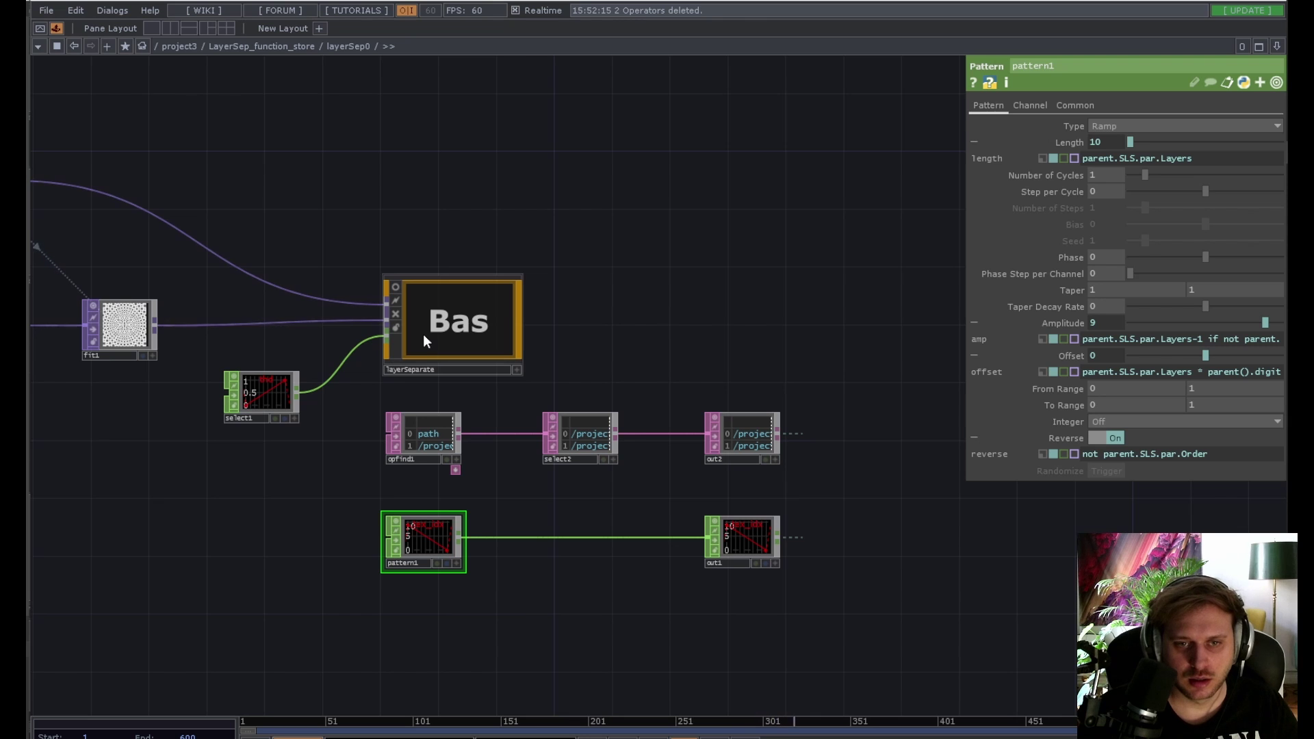
Step: Look inside the layerSeparate component and survey its chain of replicated base components and layer outputs
scroll(423, 334, up, 5)
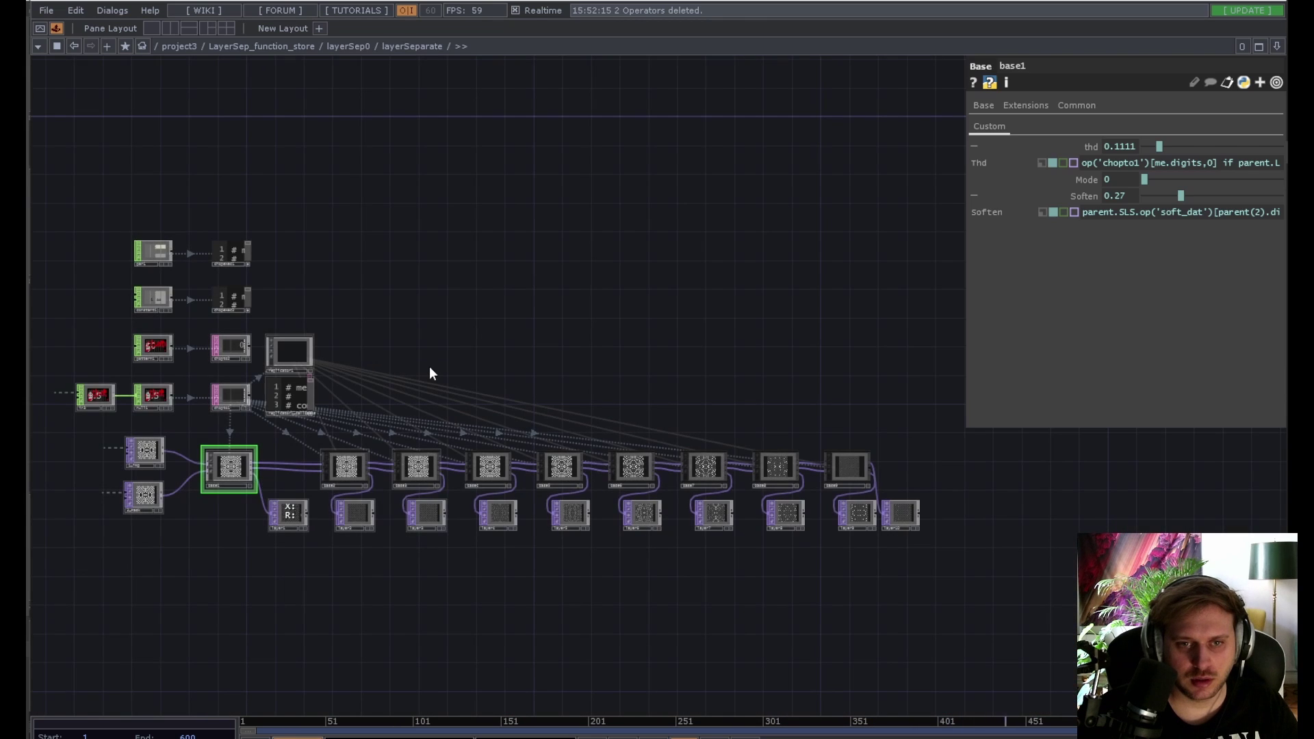
drag(580, 257, 612, 234)
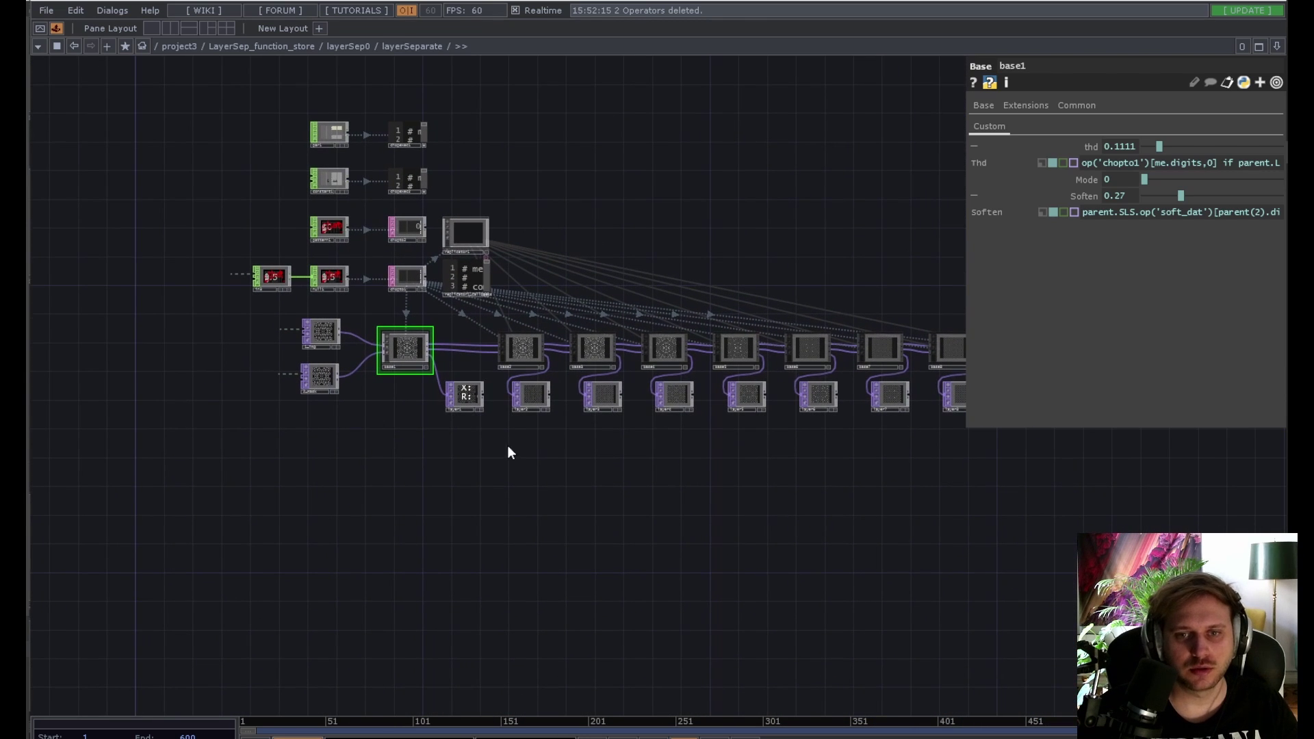
scroll(510, 451, up, 3)
drag(505, 457, 352, 564)
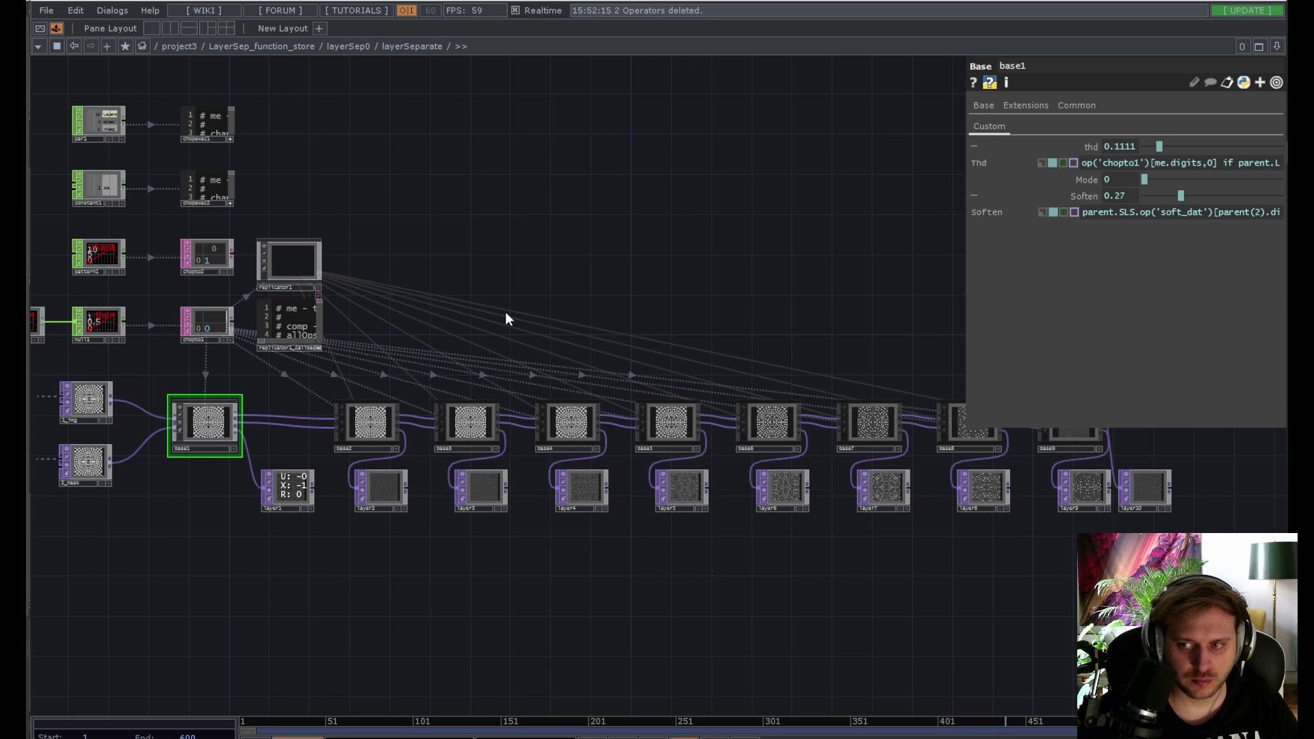
drag(495, 323, 453, 361)
scroll(1123, 457, up, 5)
scroll(1041, 483, down, 7)
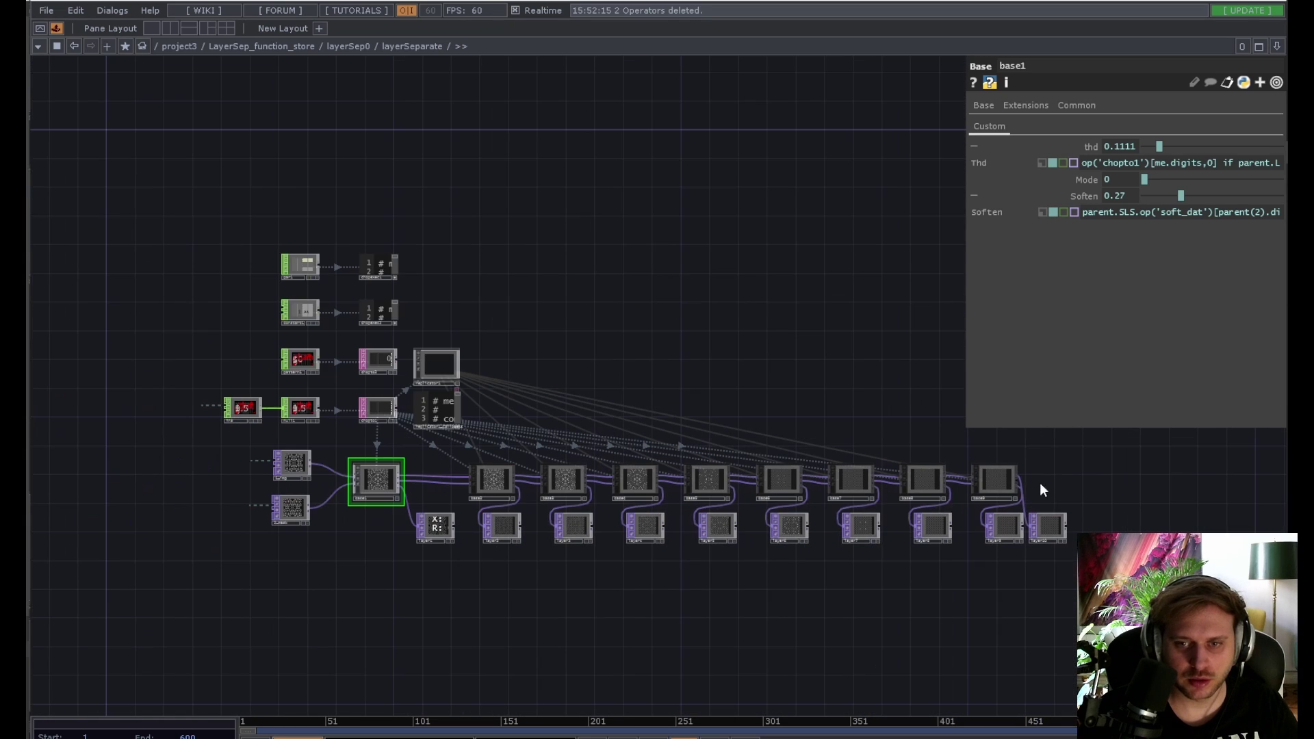
drag(583, 372, 678, 305)
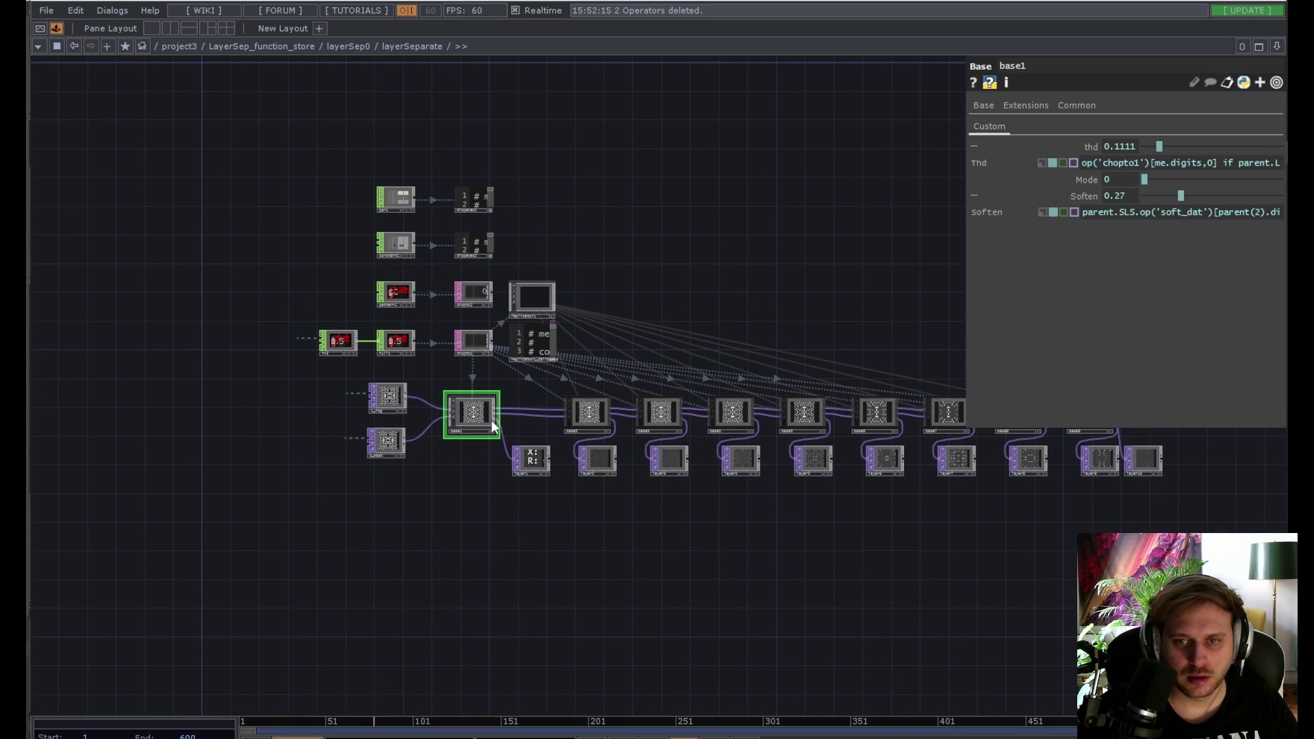
Step: Look inside the base1 component at the glsl1 network with its img and mask inputs and three output branches
scroll(479, 419, up, 5)
drag(444, 358, 430, 393)
scroll(457, 452, up, 8)
scroll(453, 486, up, 5)
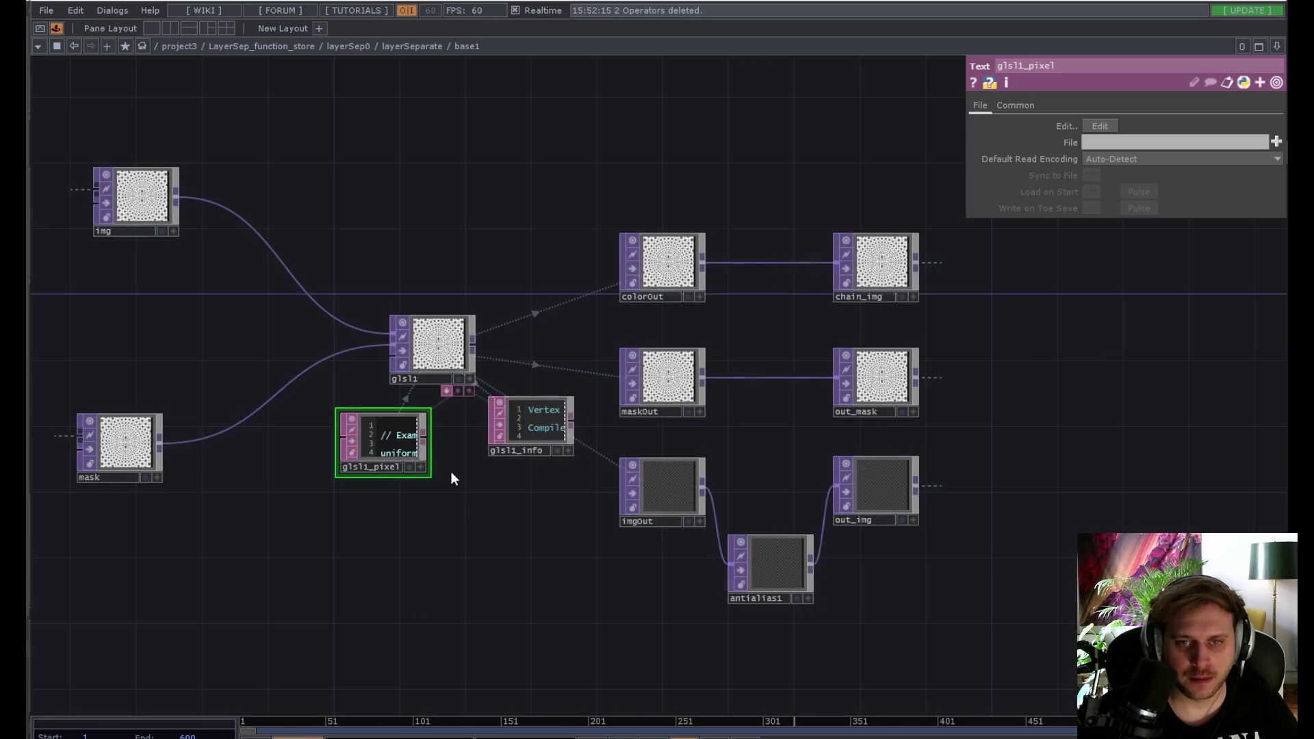
Step: Read the glsl1_pixel shader code, including the thresh function and the maskOut, colorOut and imgOut assignments in main
scroll(322, 508, up, 4)
scroll(321, 508, up, 8)
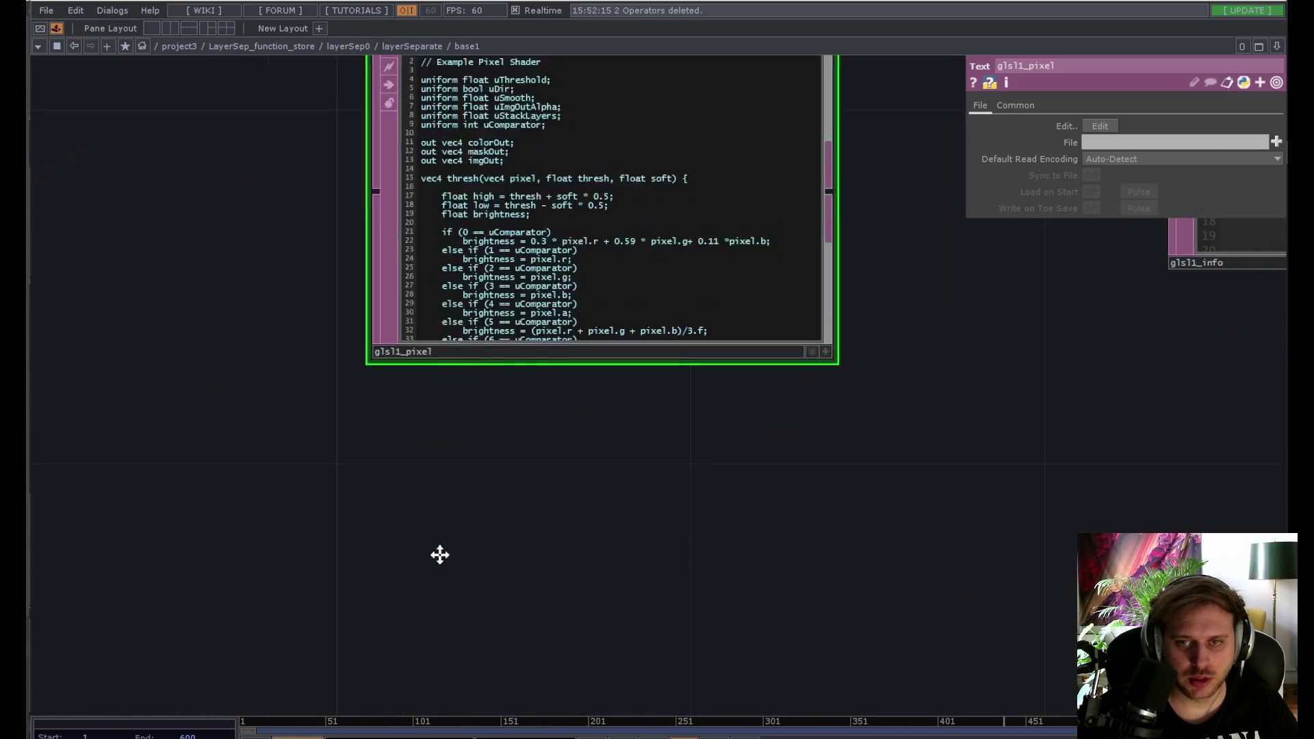
scroll(274, 507, down, 3)
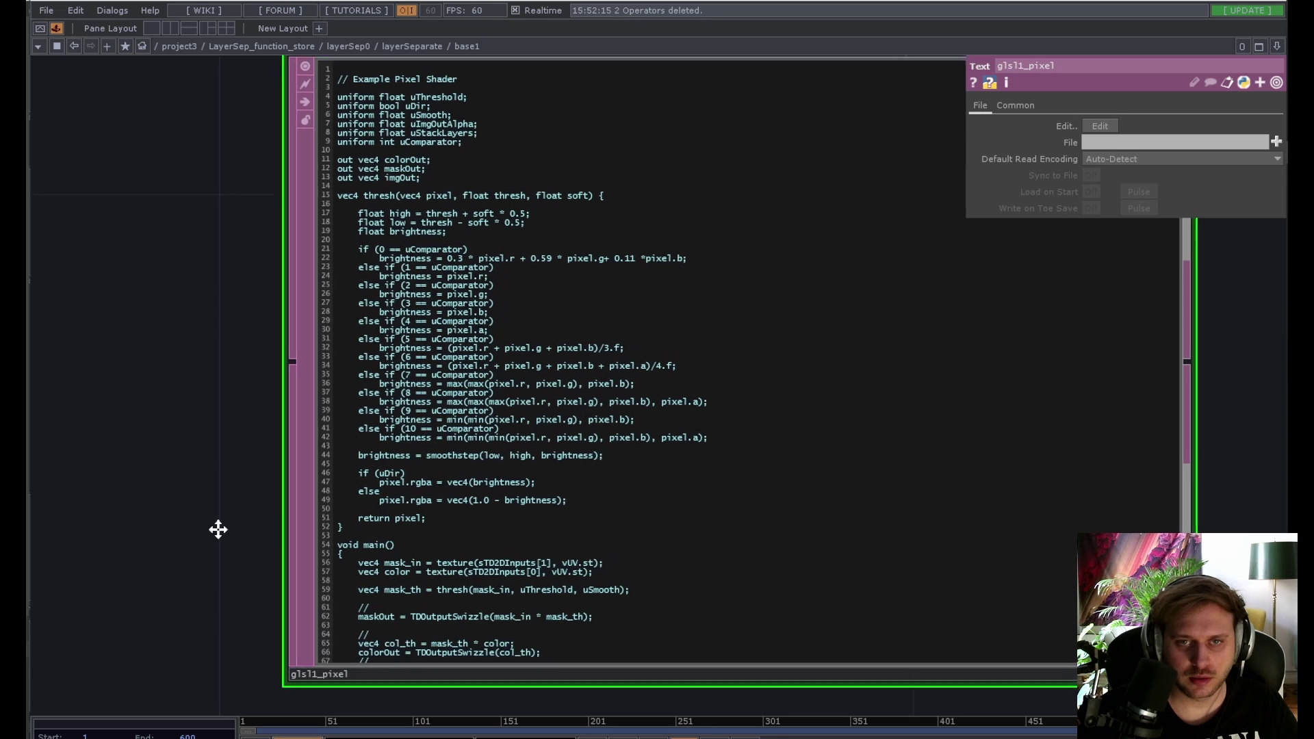
scroll(206, 541, up, 3)
drag(163, 556, 168, 540)
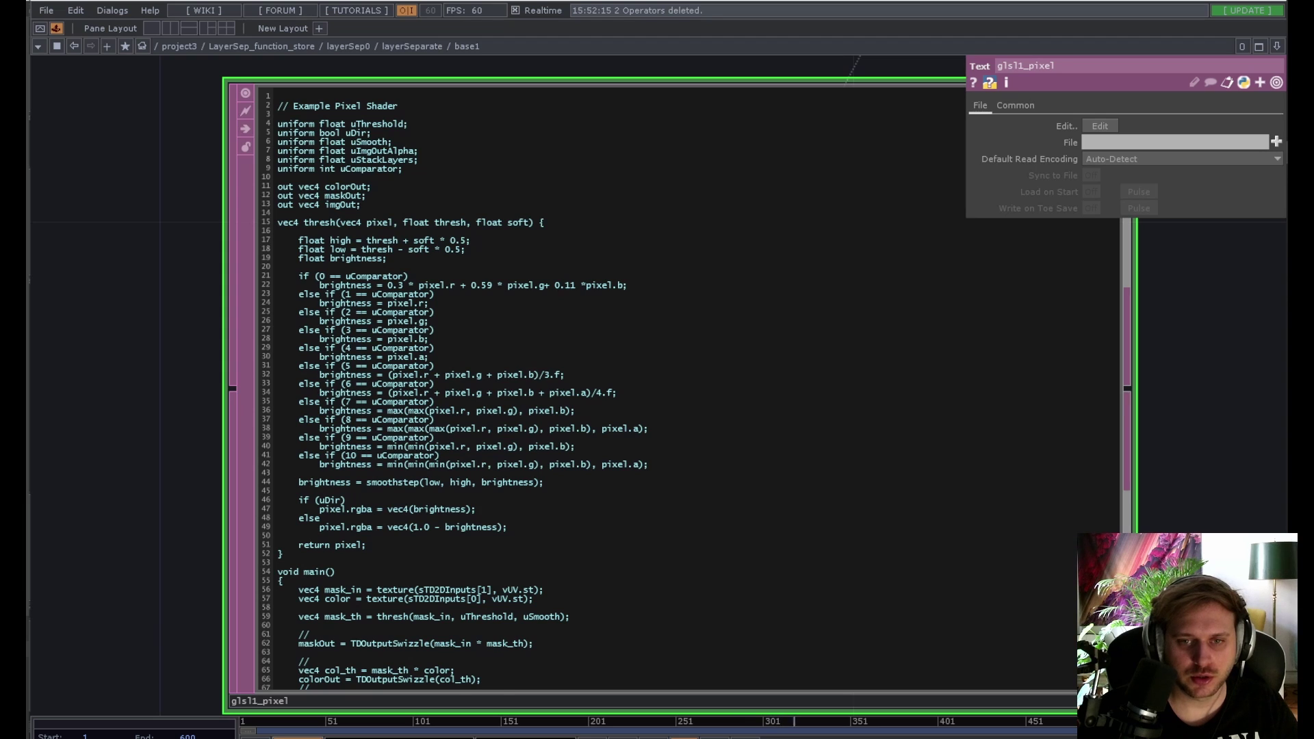
click(1116, 683)
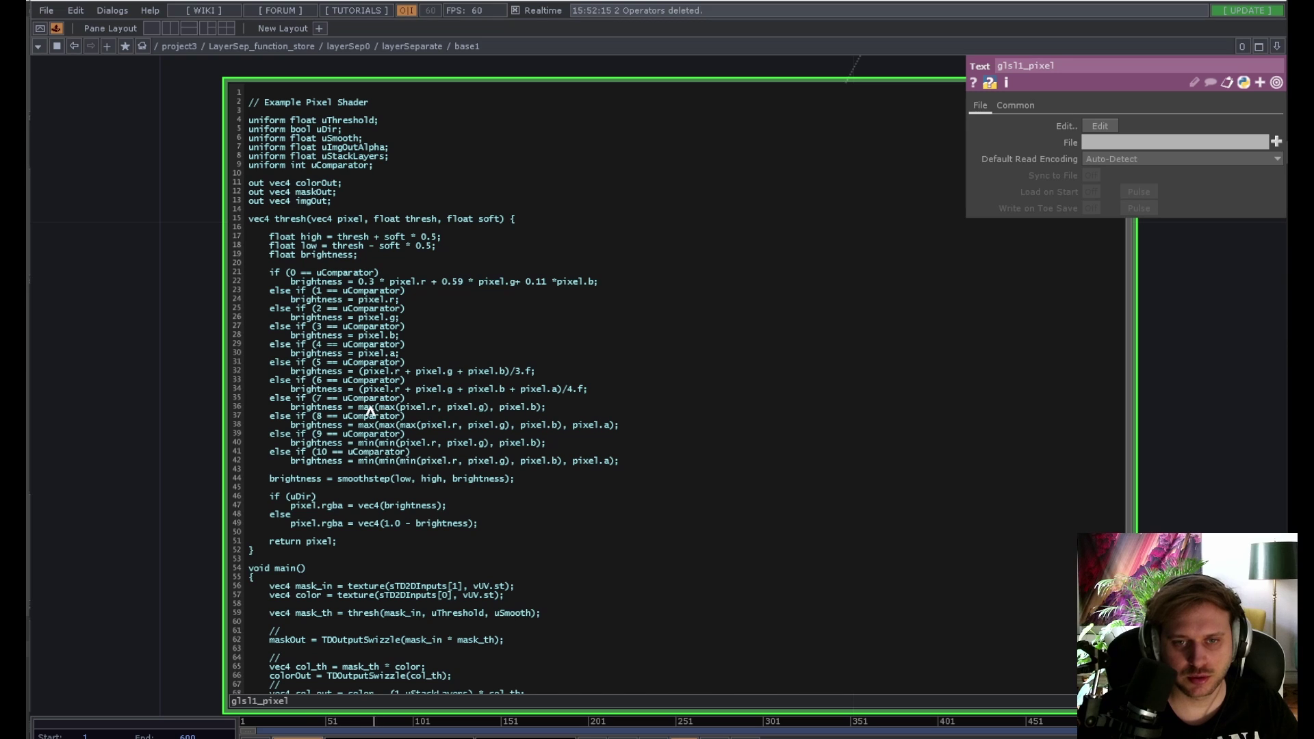
scroll(388, 477, down, 2)
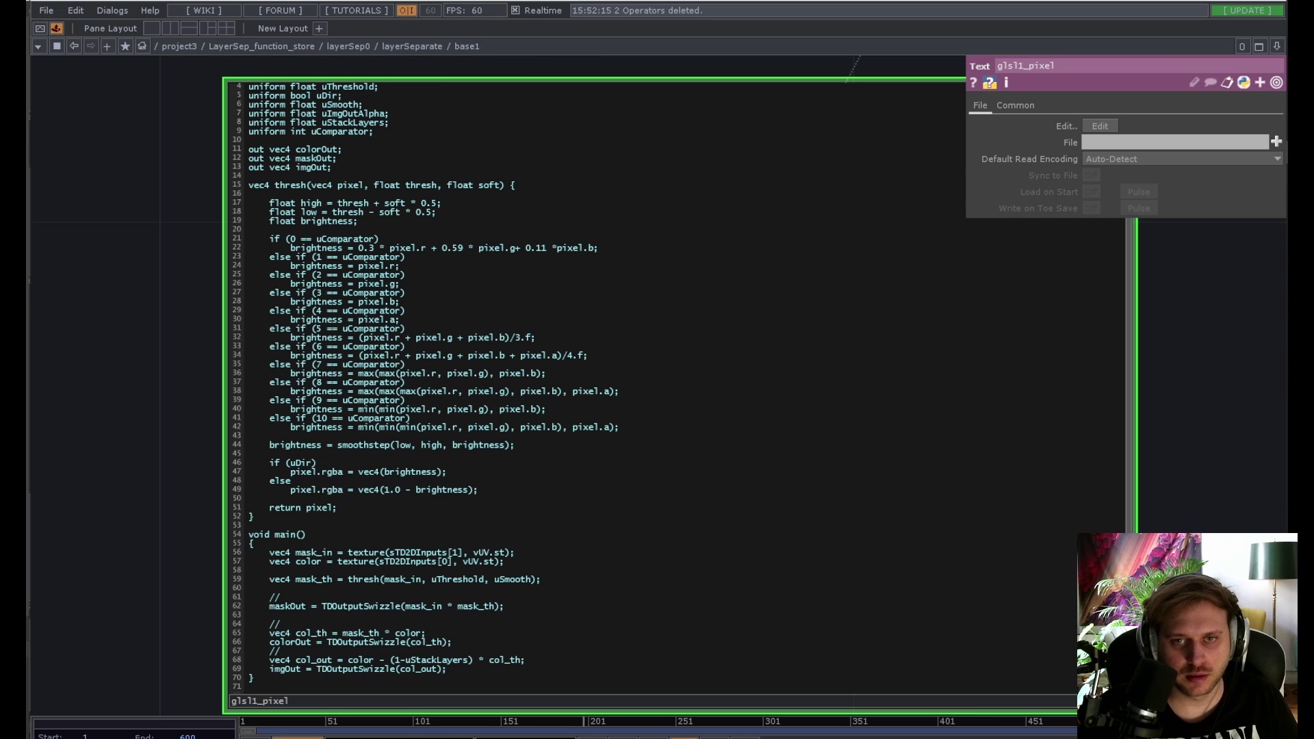
click(1124, 701)
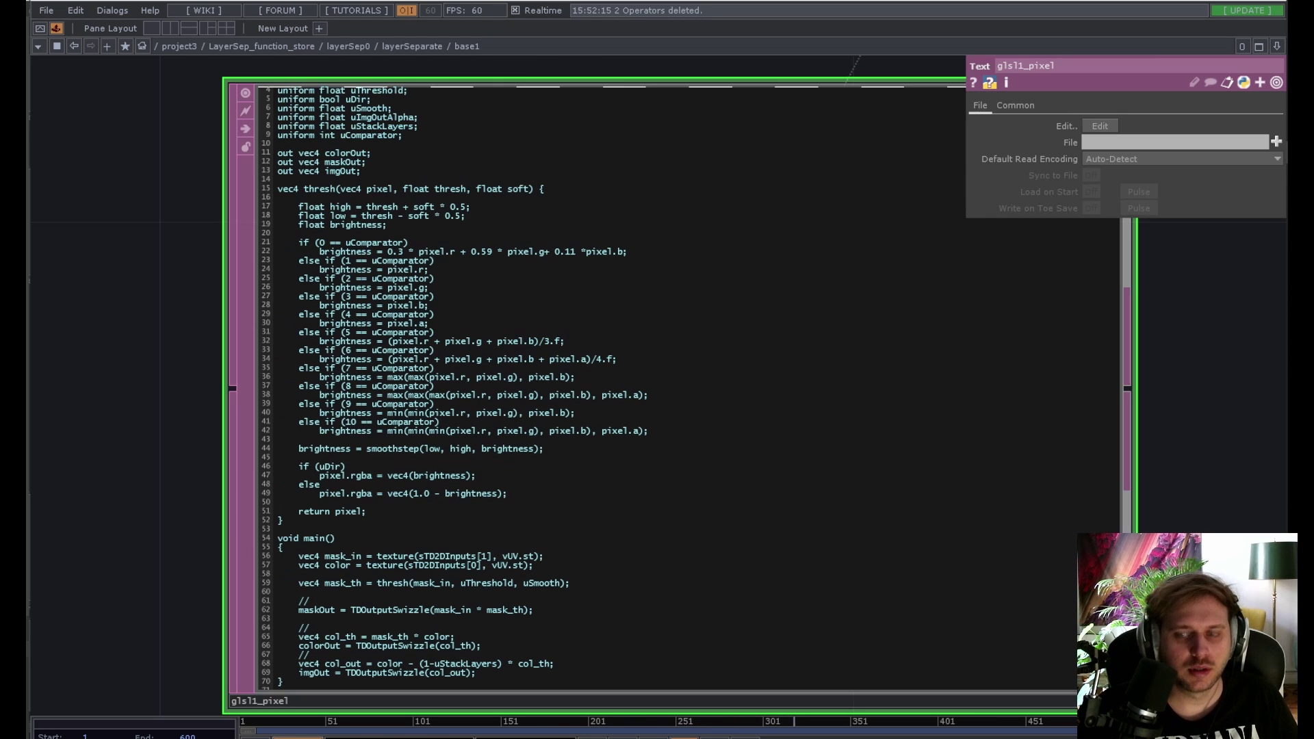
Step: Leave the shader code and return from base1 to the parent layerSeparate network
drag(1210, 604, 979, 578)
scroll(983, 579, down, 2)
scroll(983, 578, down, 5)
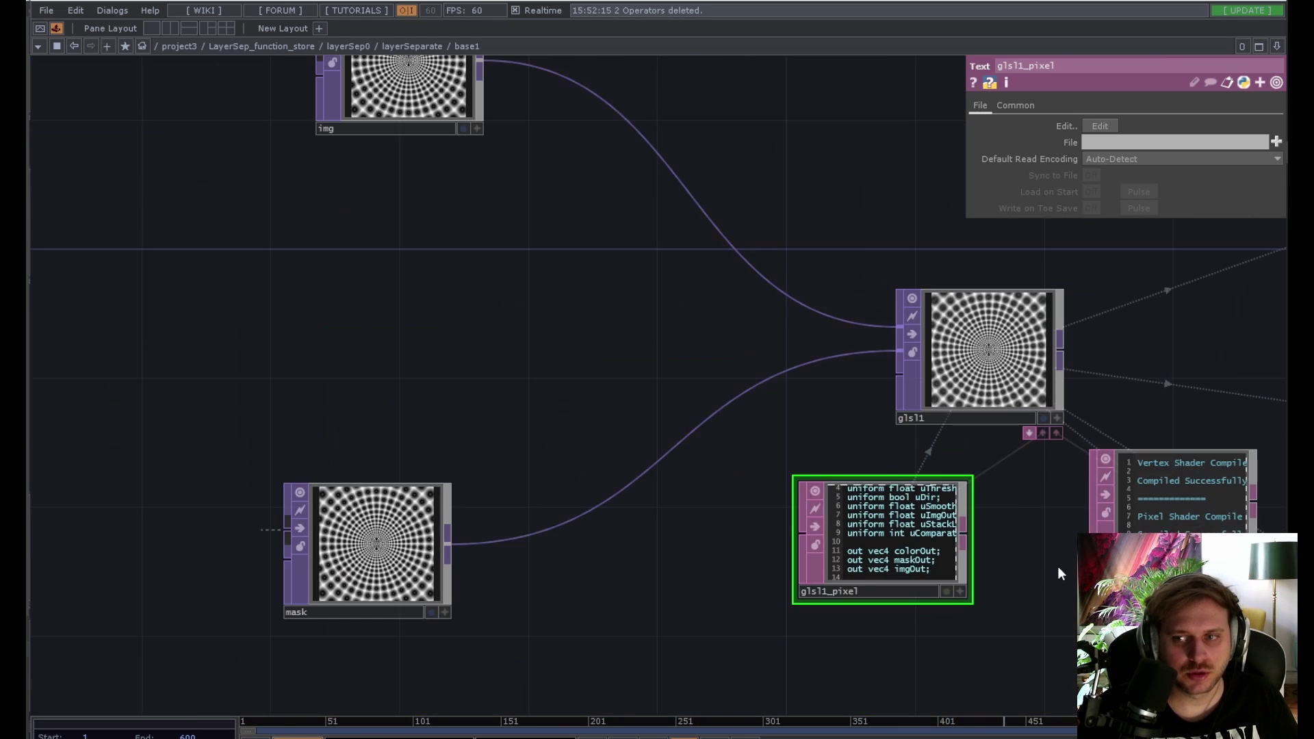
drag(1061, 566, 819, 606)
scroll(819, 602, down, 3)
scroll(821, 612, down, 9)
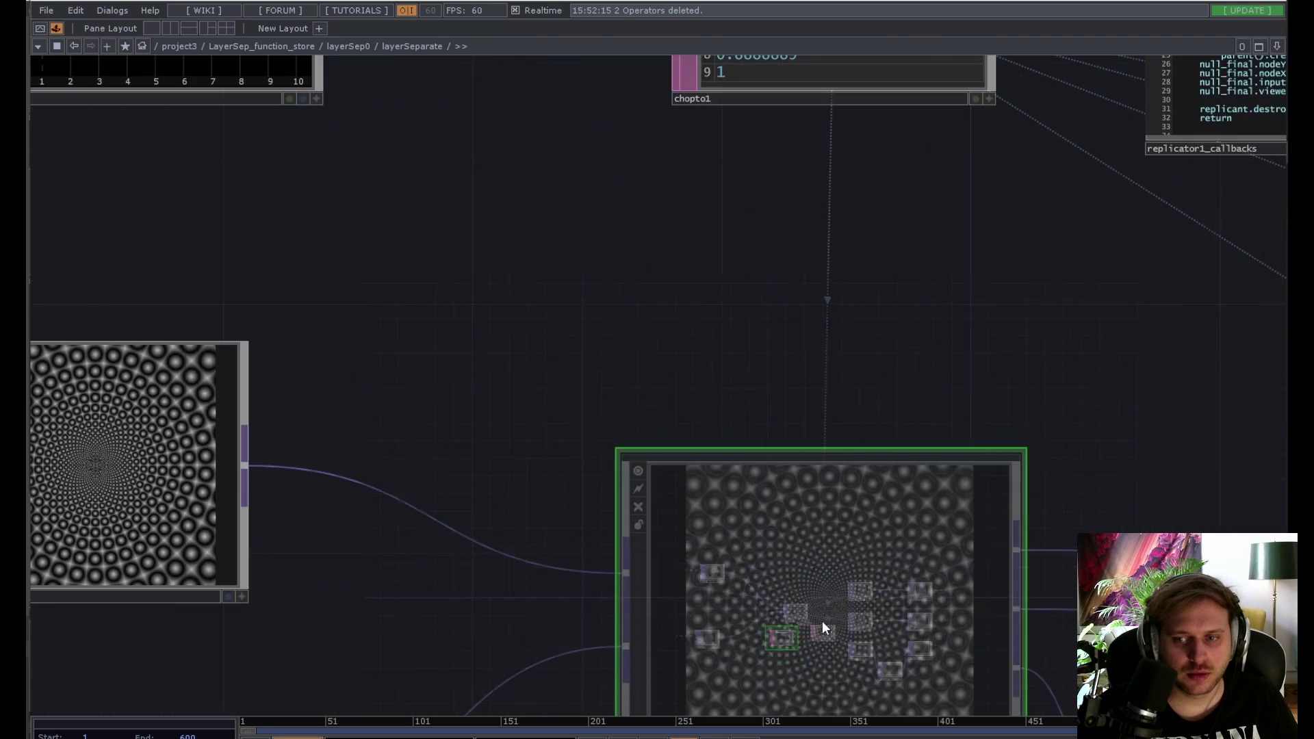
drag(736, 533, 409, 301)
drag(576, 608, 258, 540)
scroll(334, 542, down, 3)
right_drag(220, 520, 994, 462)
scroll(993, 457, up, 3)
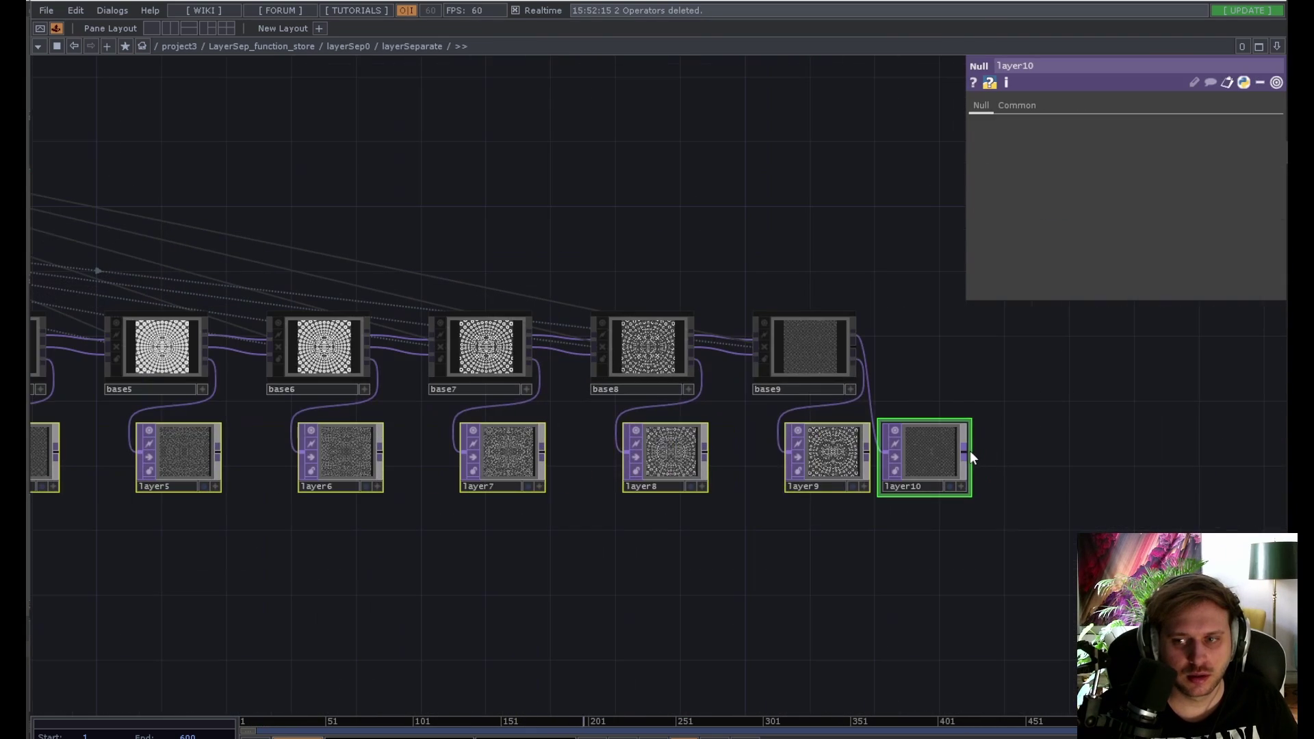
key(Tab)
click(725, 287)
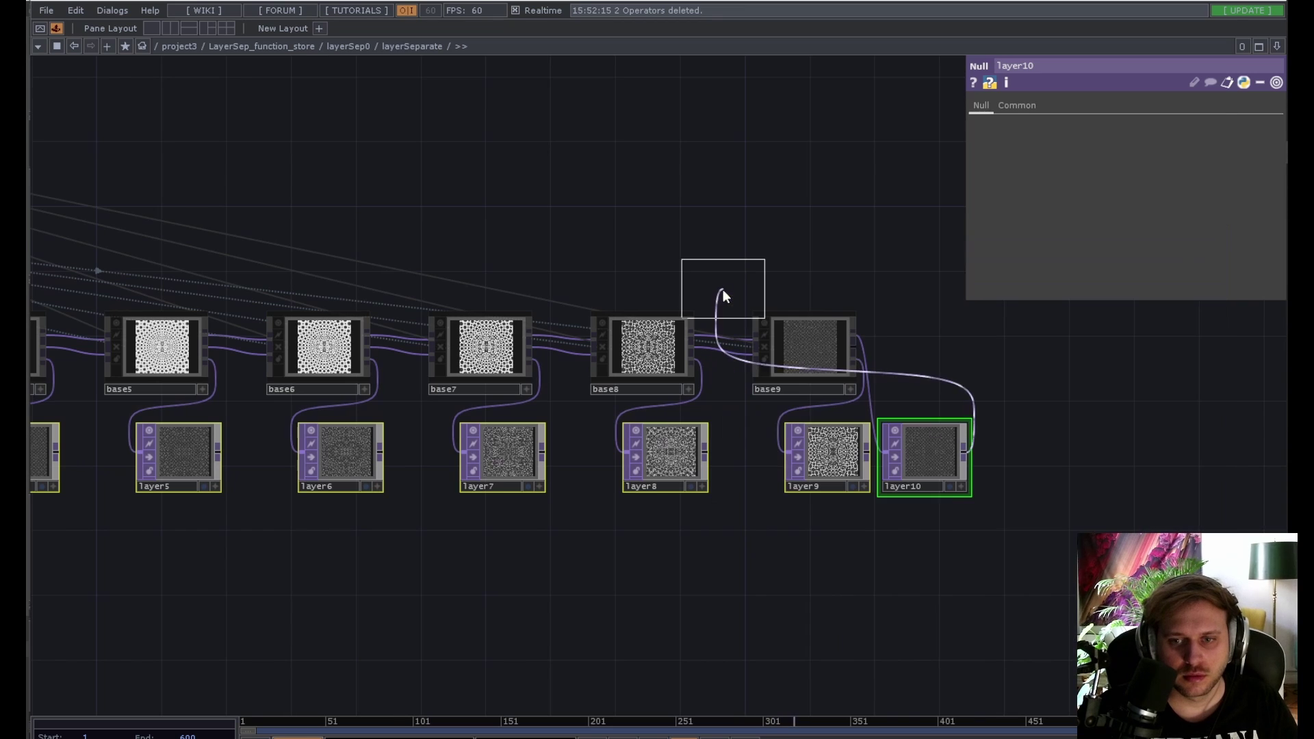
click(560, 572)
drag(400, 589, 638, 539)
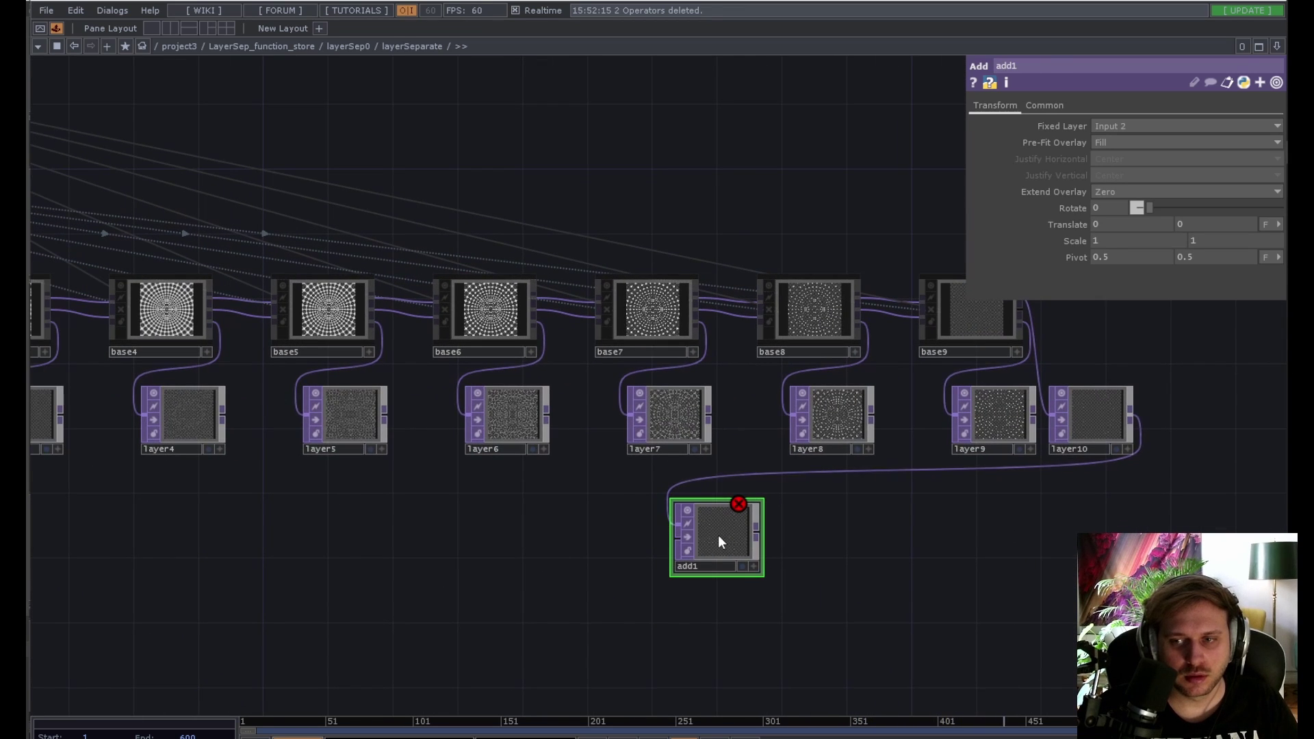
key(Delete)
Step: Place a Composite TOP below the row of layer nulls, fed by layer10
scroll(831, 553, down, 3)
right_drag(191, 573, 1035, 479)
key(Tab)
text(c)
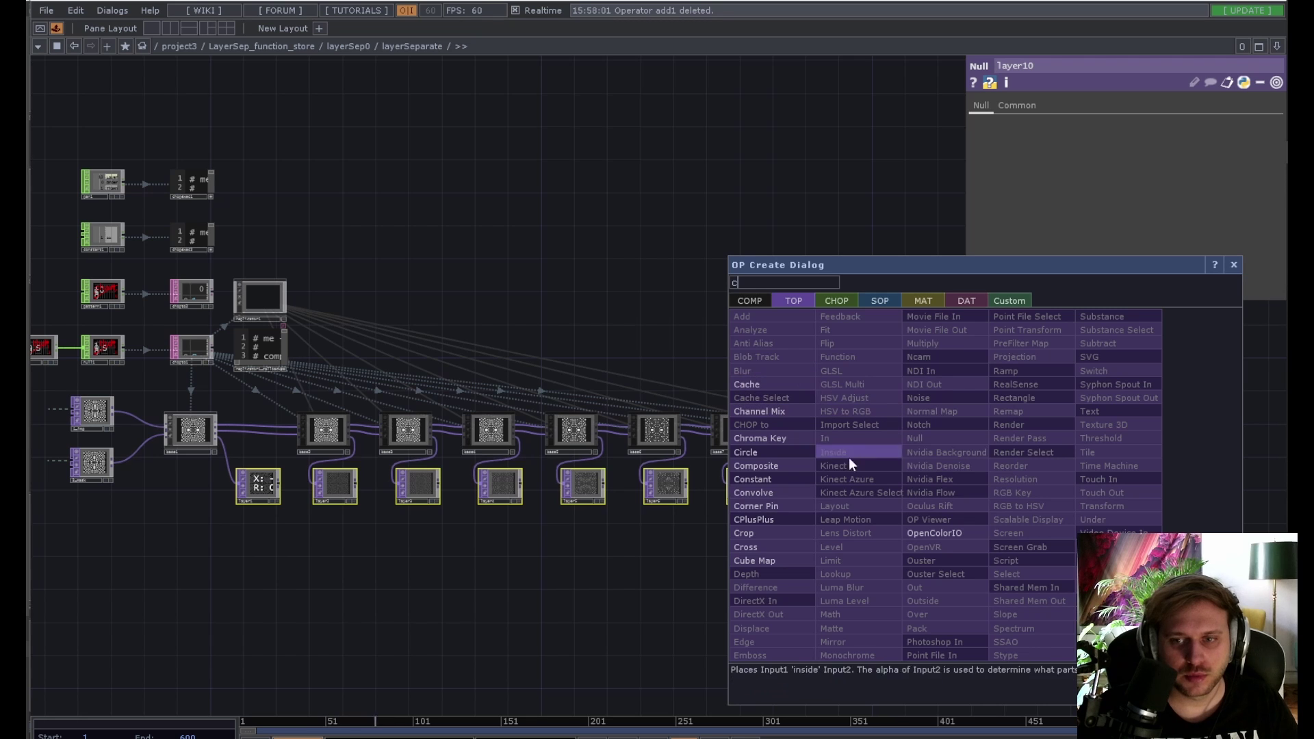
click(775, 467)
click(475, 576)
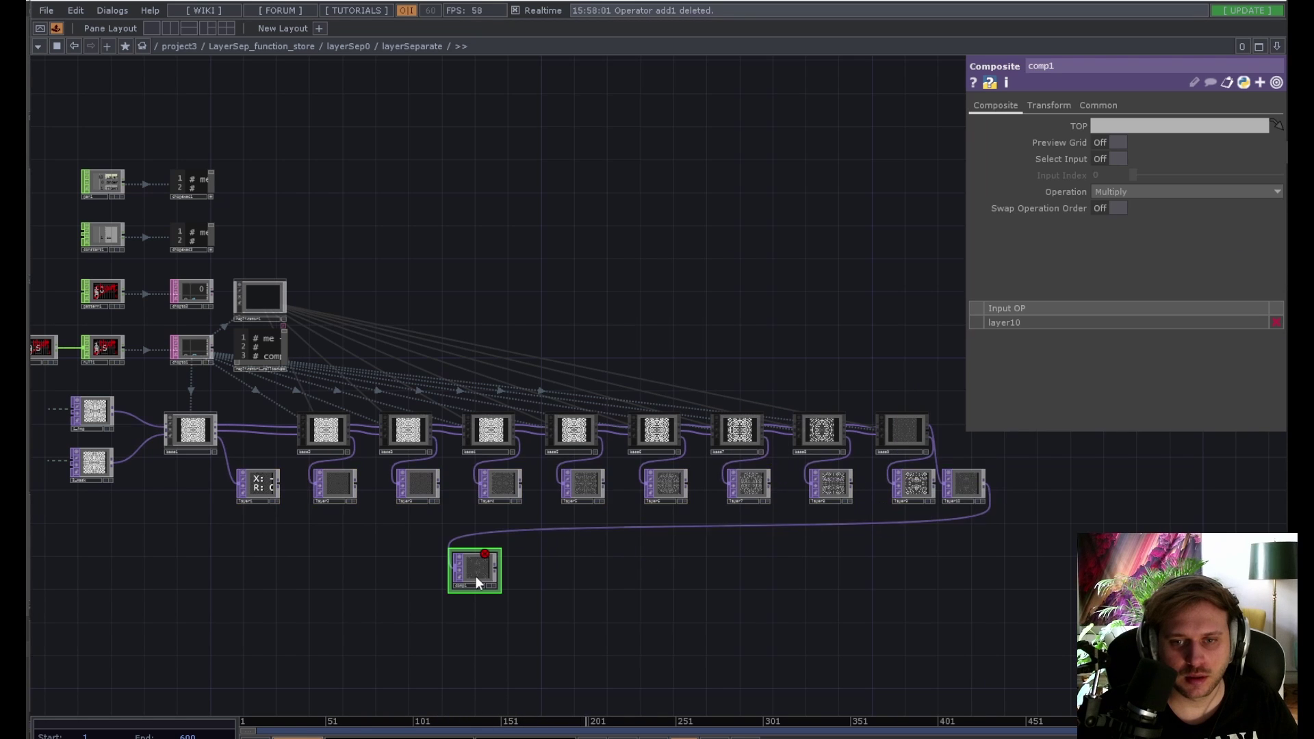
Step: Connect the layer1 to layer9 nulls as additional inputs of the new Composite TOP
scroll(471, 570, up, 4)
scroll(506, 533, down, 3)
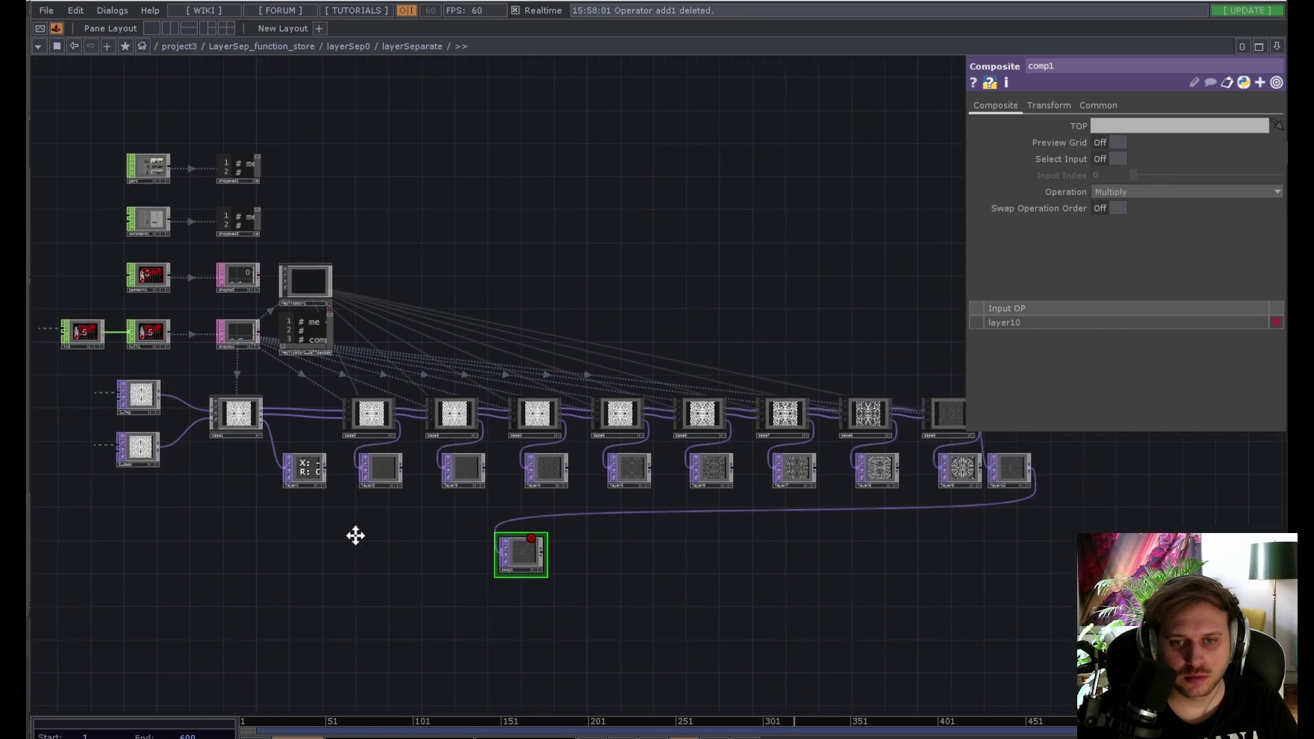
drag(250, 508, 928, 468)
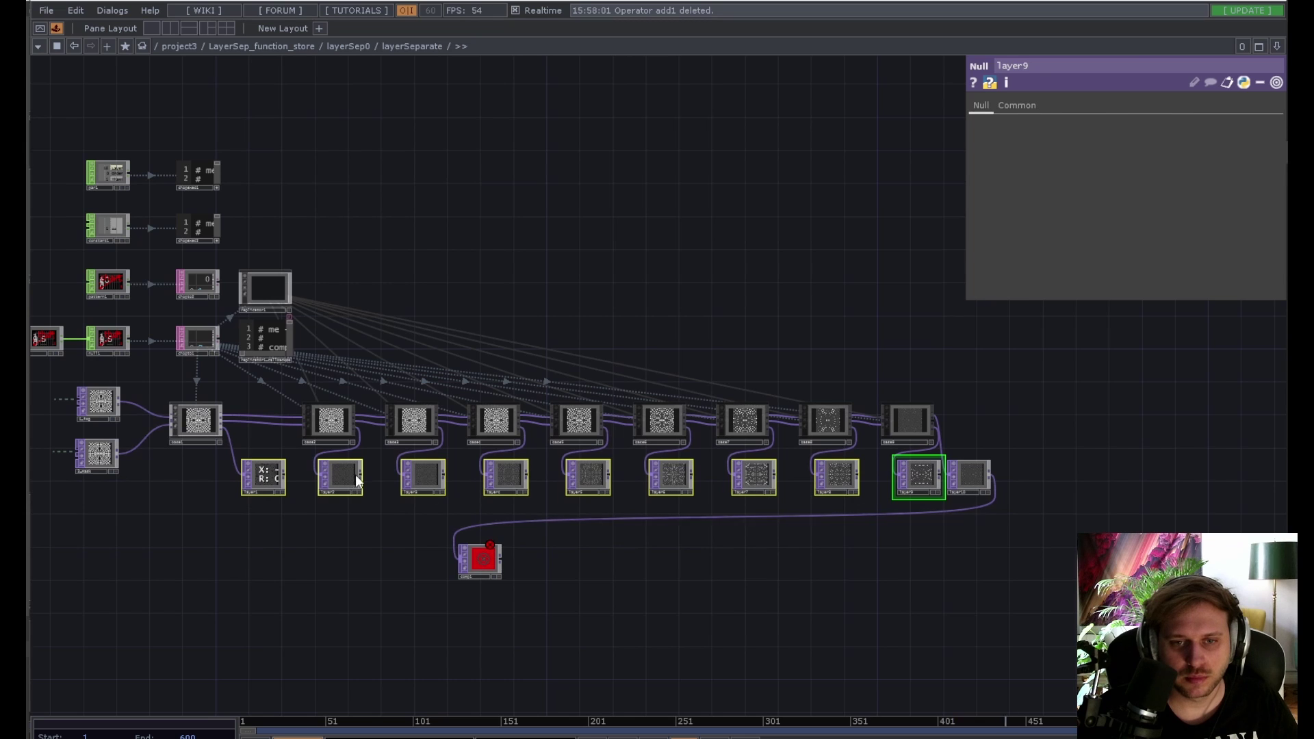
drag(362, 473, 446, 562)
scroll(479, 575, up, 5)
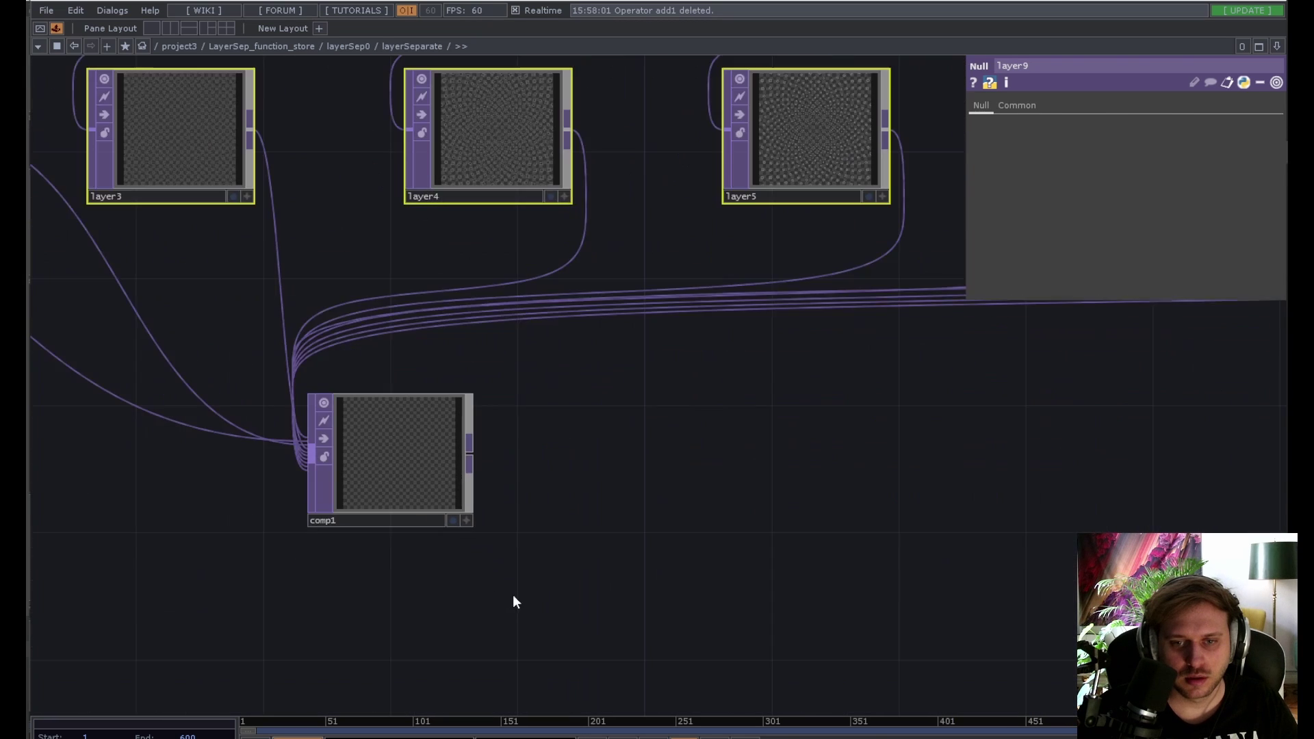
Step: Set the Composite TOP's Operation to Add and inspect the recombined layer image up close
click(370, 404)
click(1136, 192)
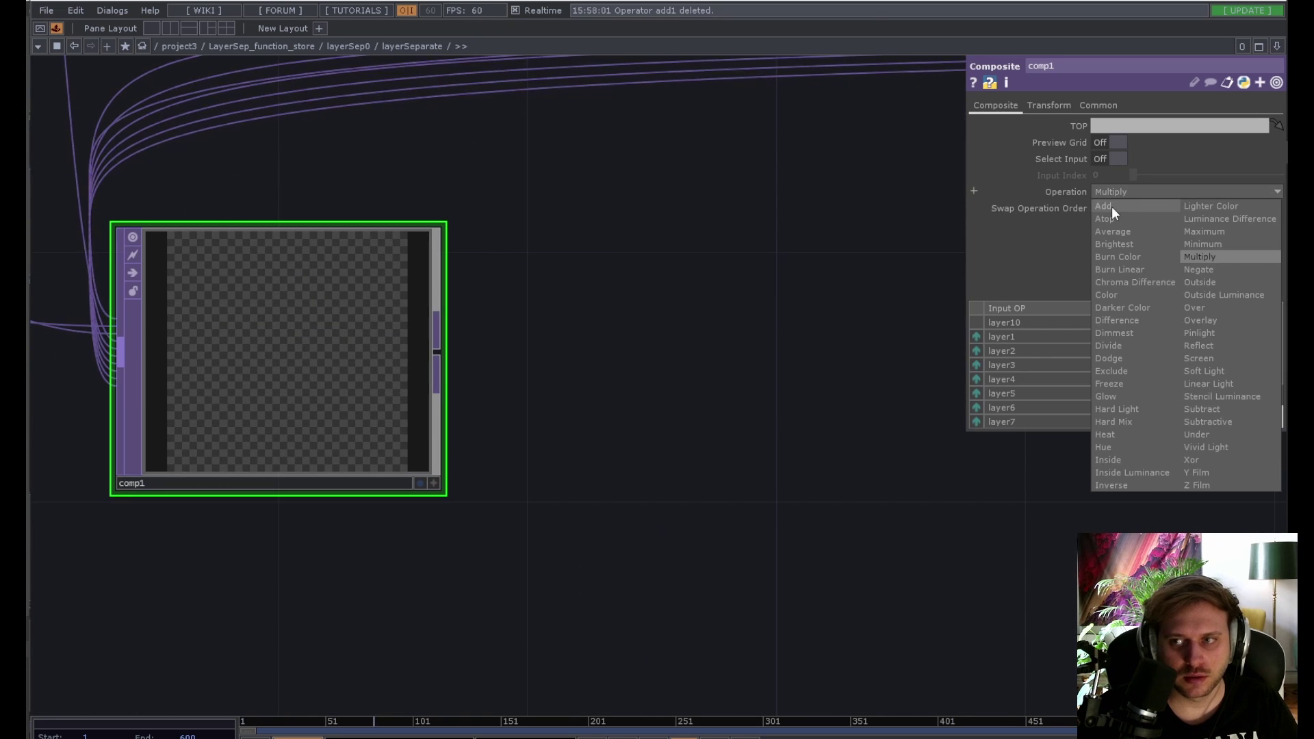
click(1112, 207)
key(shift+h)
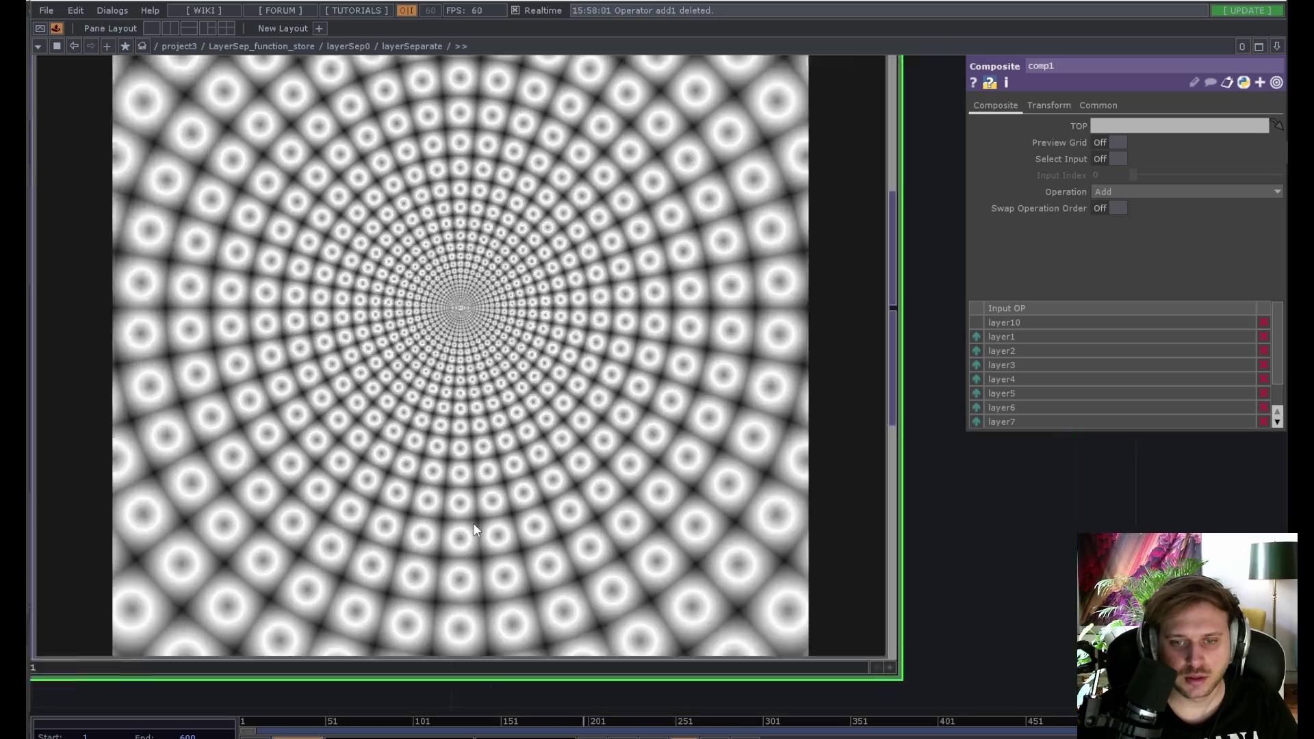
scroll(448, 501, down, 2)
scroll(354, 439, down, 3)
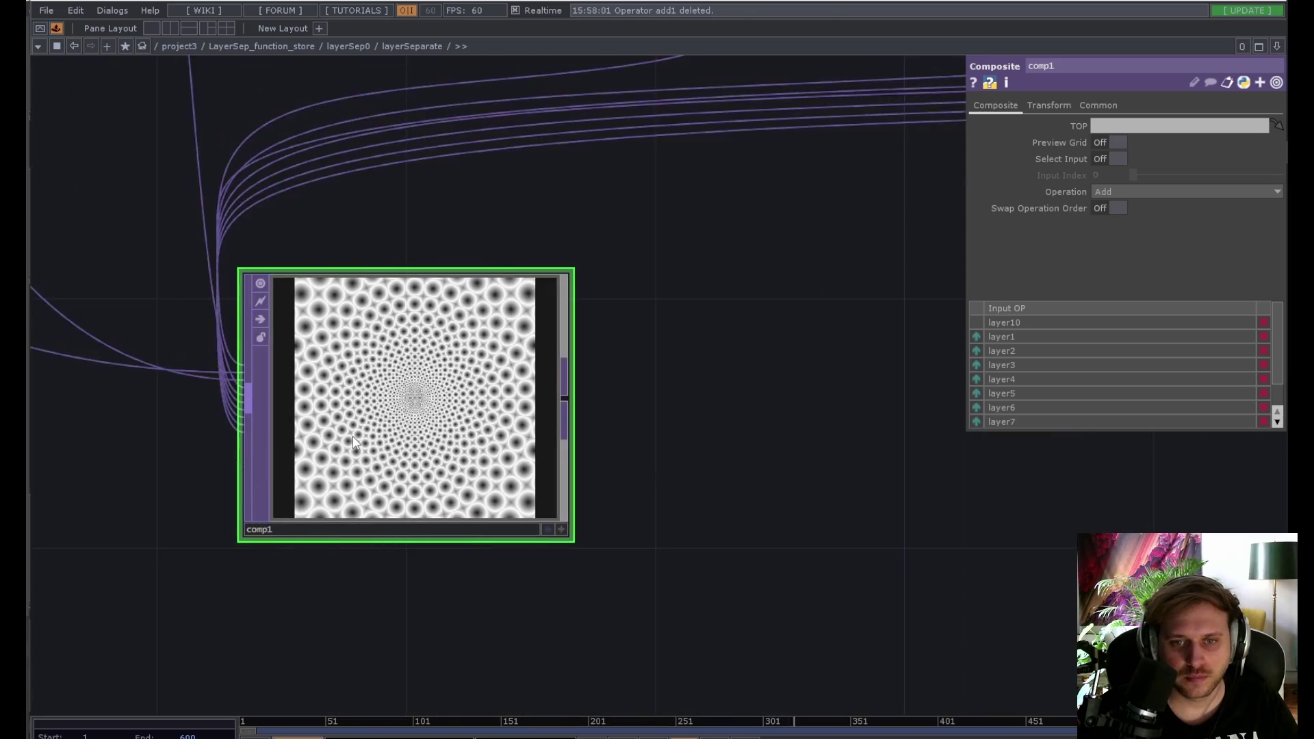
scroll(354, 441, up, 5)
scroll(356, 435, down, 5)
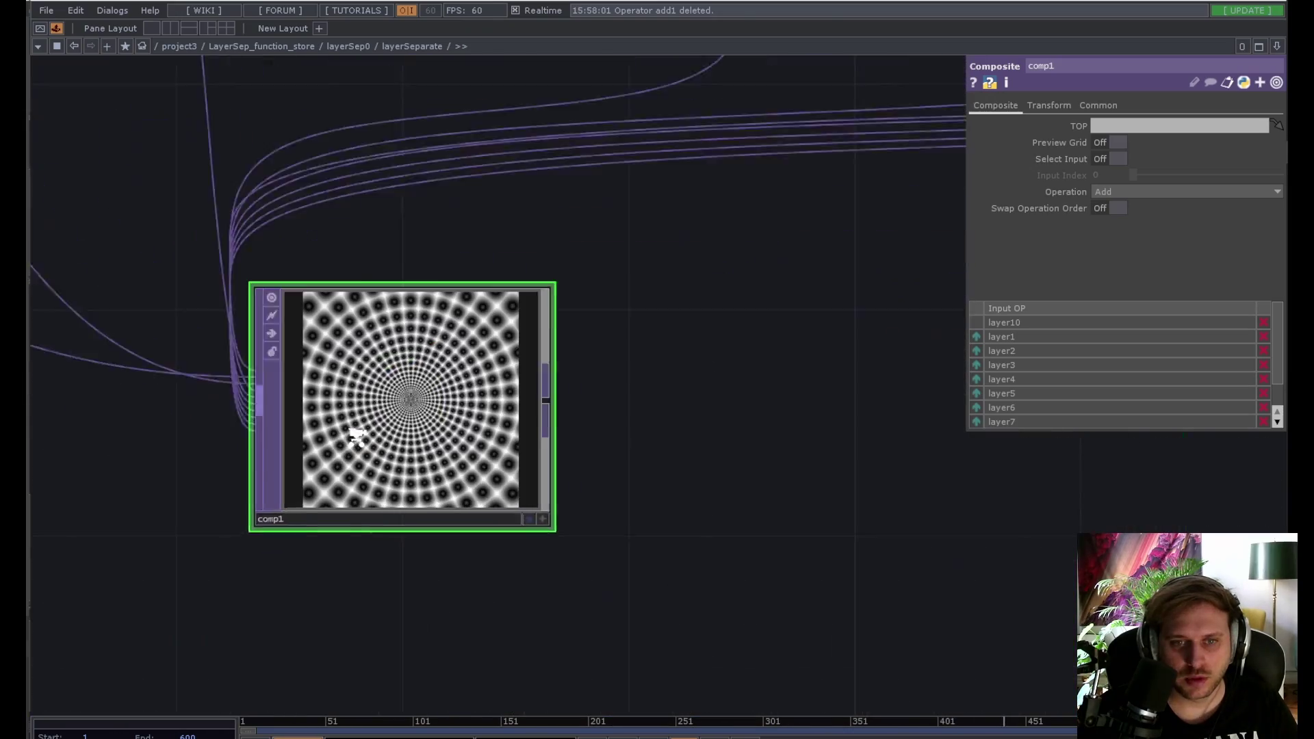
Step: Compare the Composite TOP's recombined image with the base row and the layer nulls up close
scroll(356, 436, up, 3)
scroll(356, 437, down, 6)
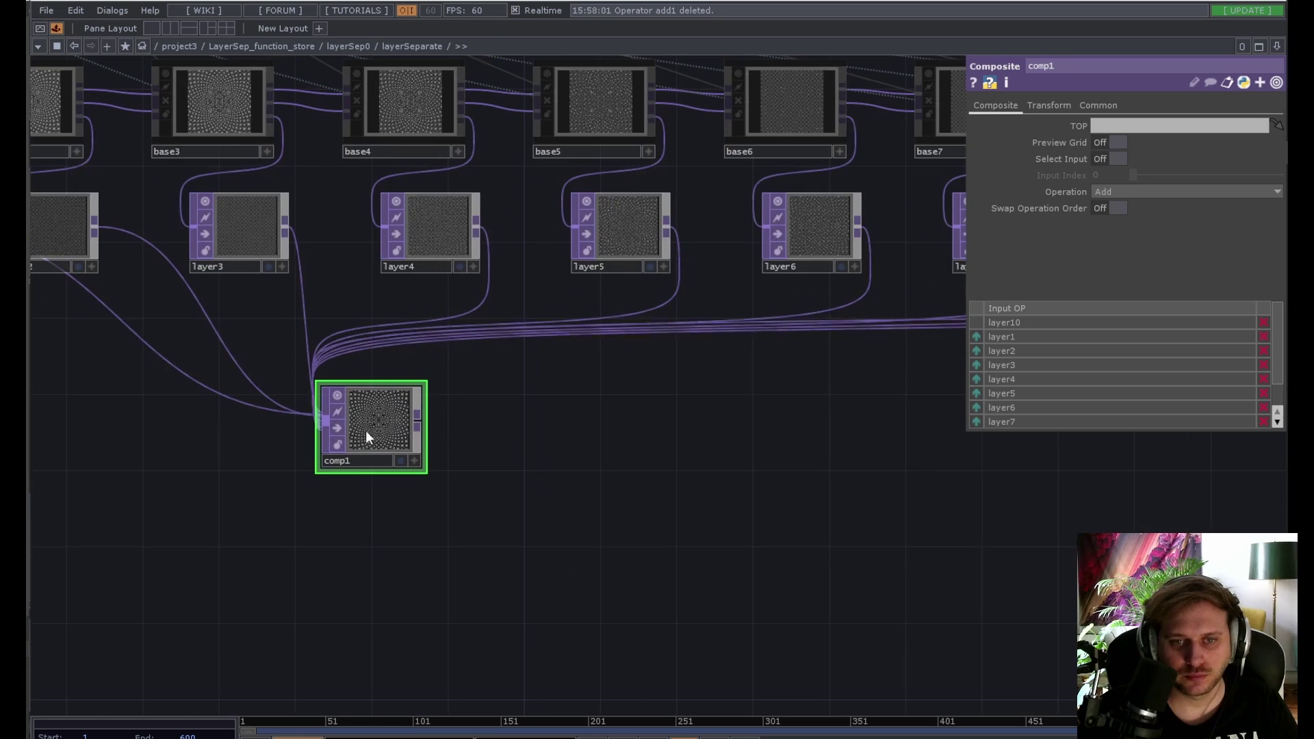
drag(569, 446, 779, 586)
drag(301, 458, 581, 507)
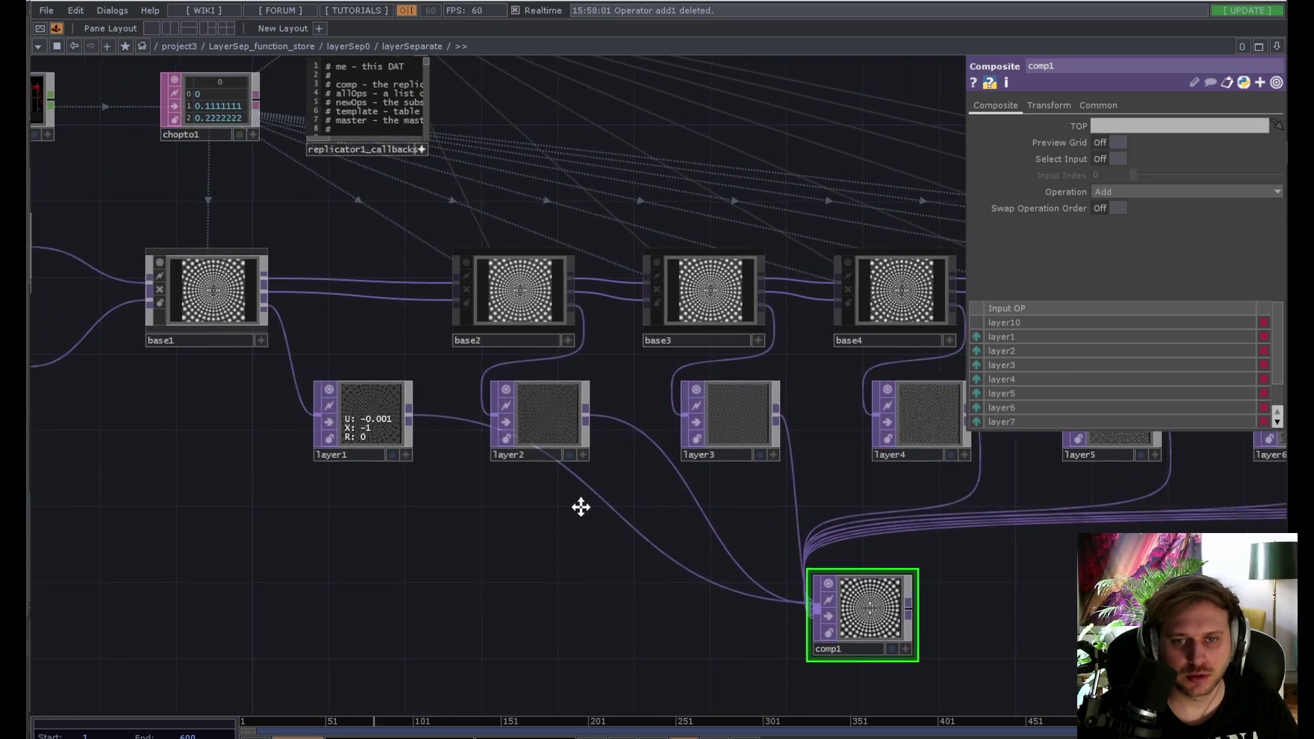
scroll(460, 454, up, 4)
scroll(410, 421, down, 4)
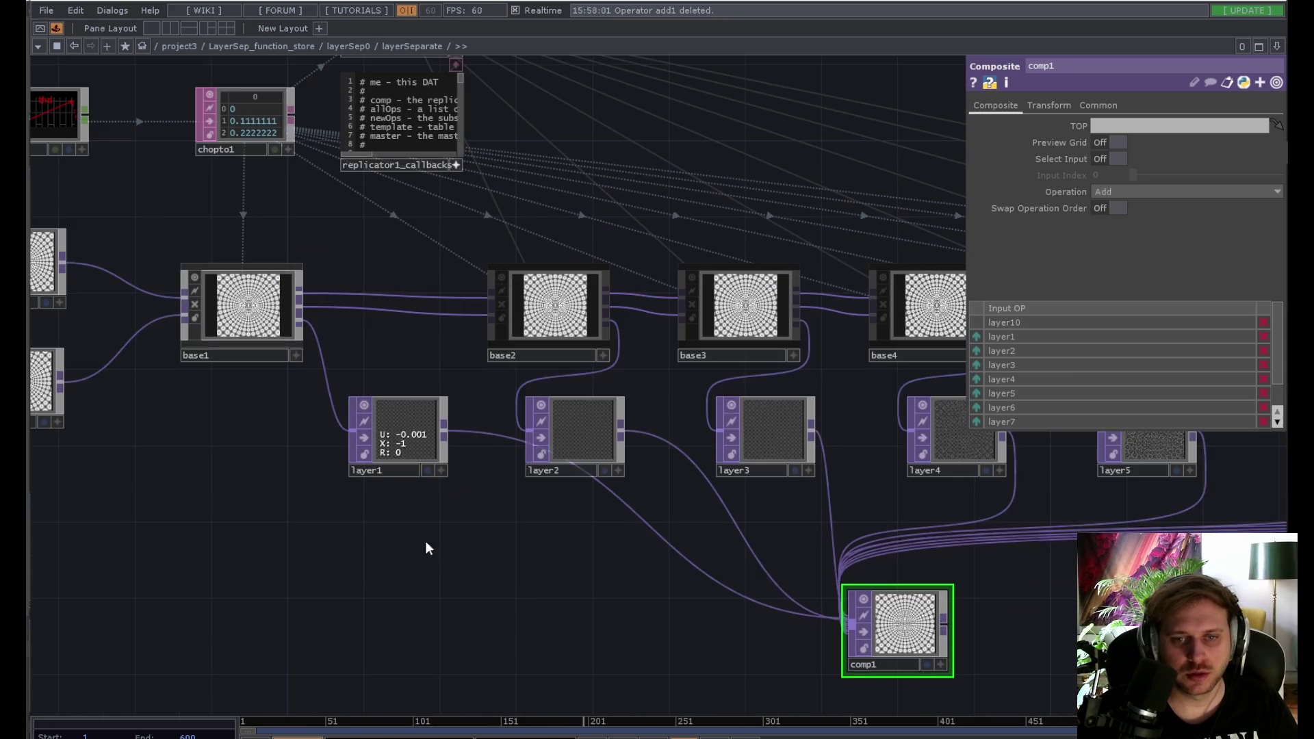
scroll(161, 458, down, 5)
click(110, 349)
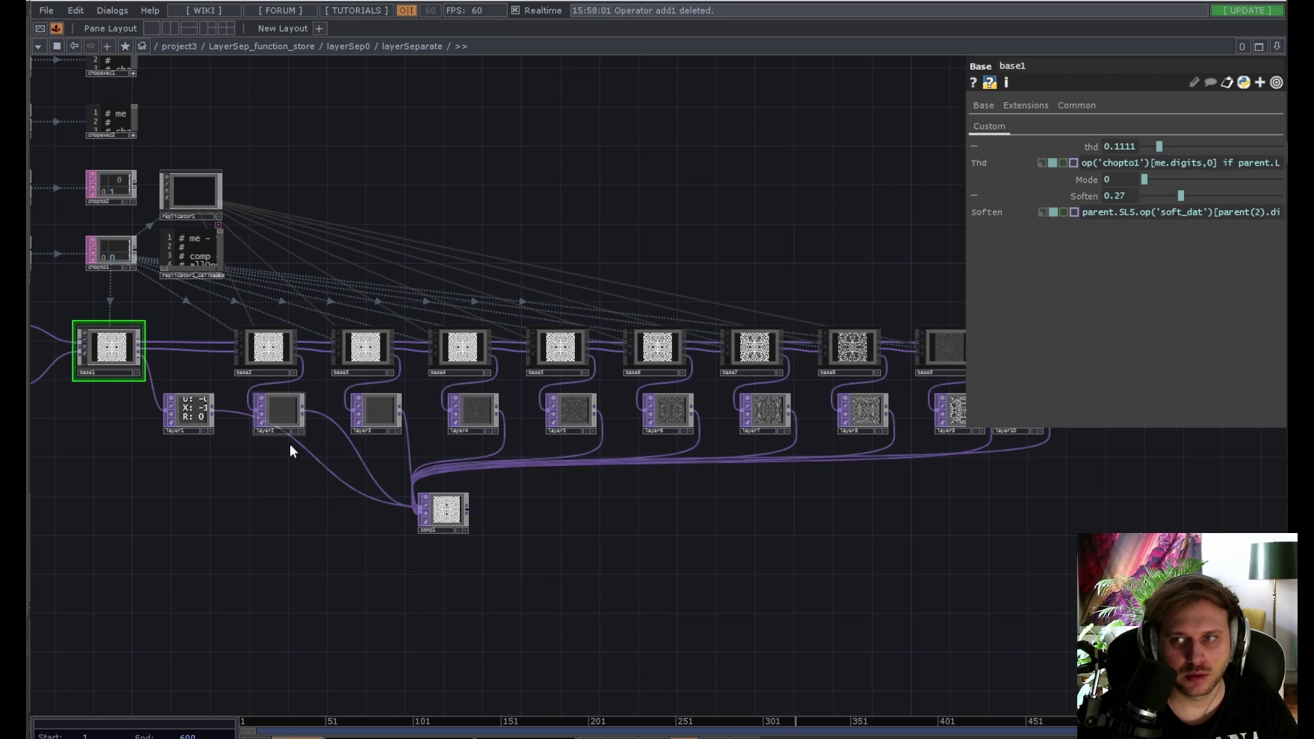
scroll(444, 517, up, 5)
Step: Delete the comp1 Composite TOP that recombines the layer nulls
click(445, 518)
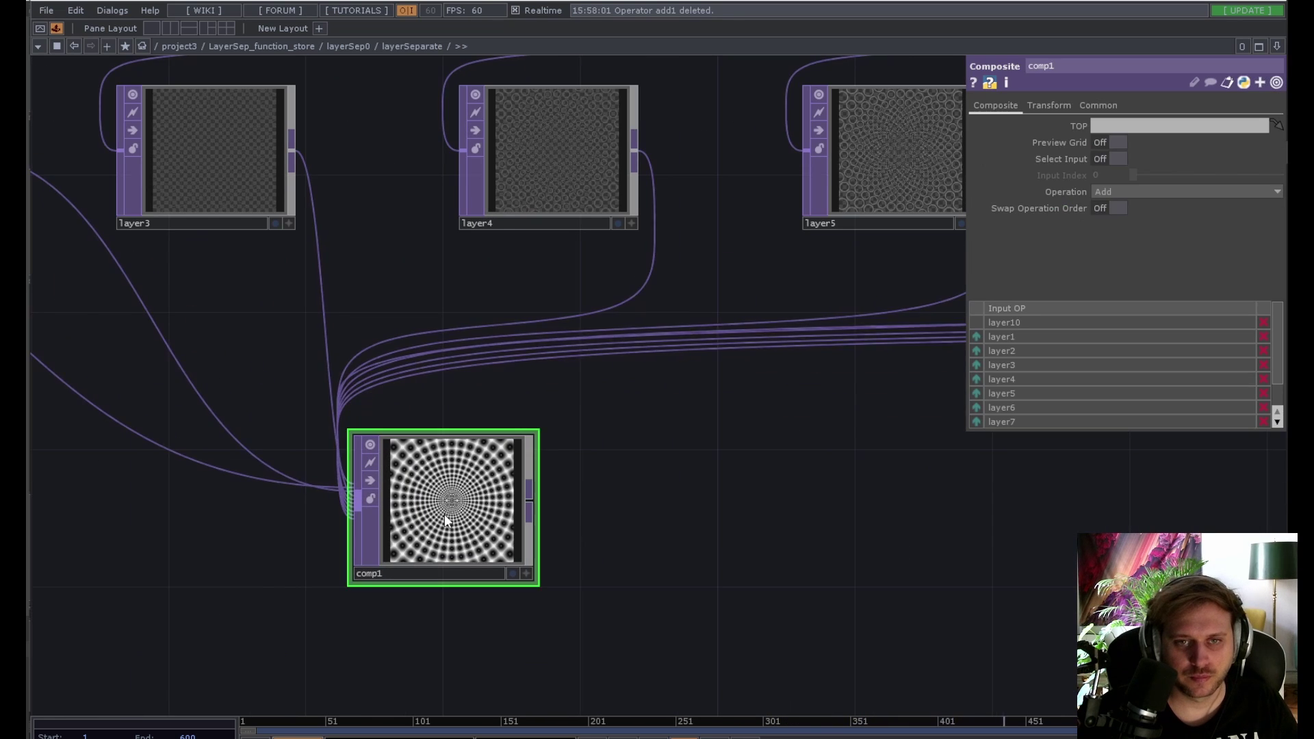
key(Delete)
scroll(528, 575, down, 5)
drag(664, 594, 576, 580)
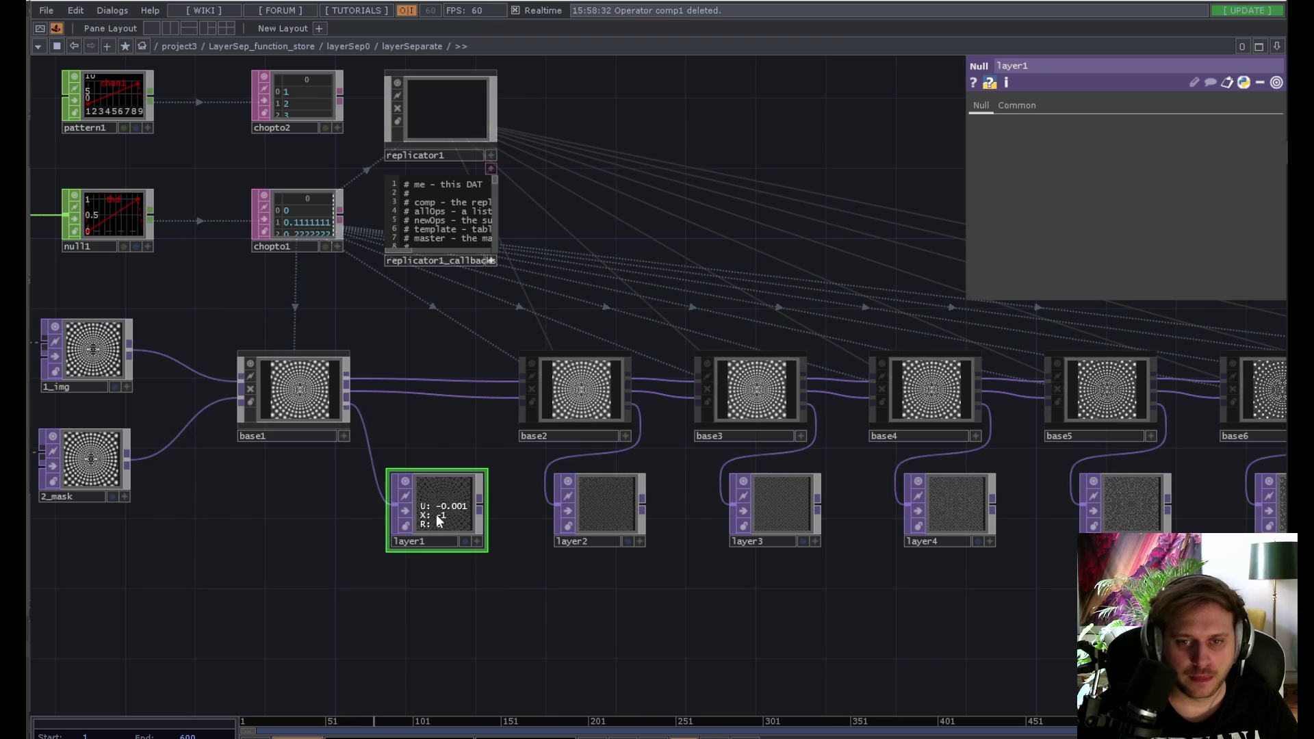
Step: Enter base2, examine its GLSL shader network from the inputs to the color, mask and image outputs, and return to the parent network
click(568, 400)
scroll(568, 397, up, 5)
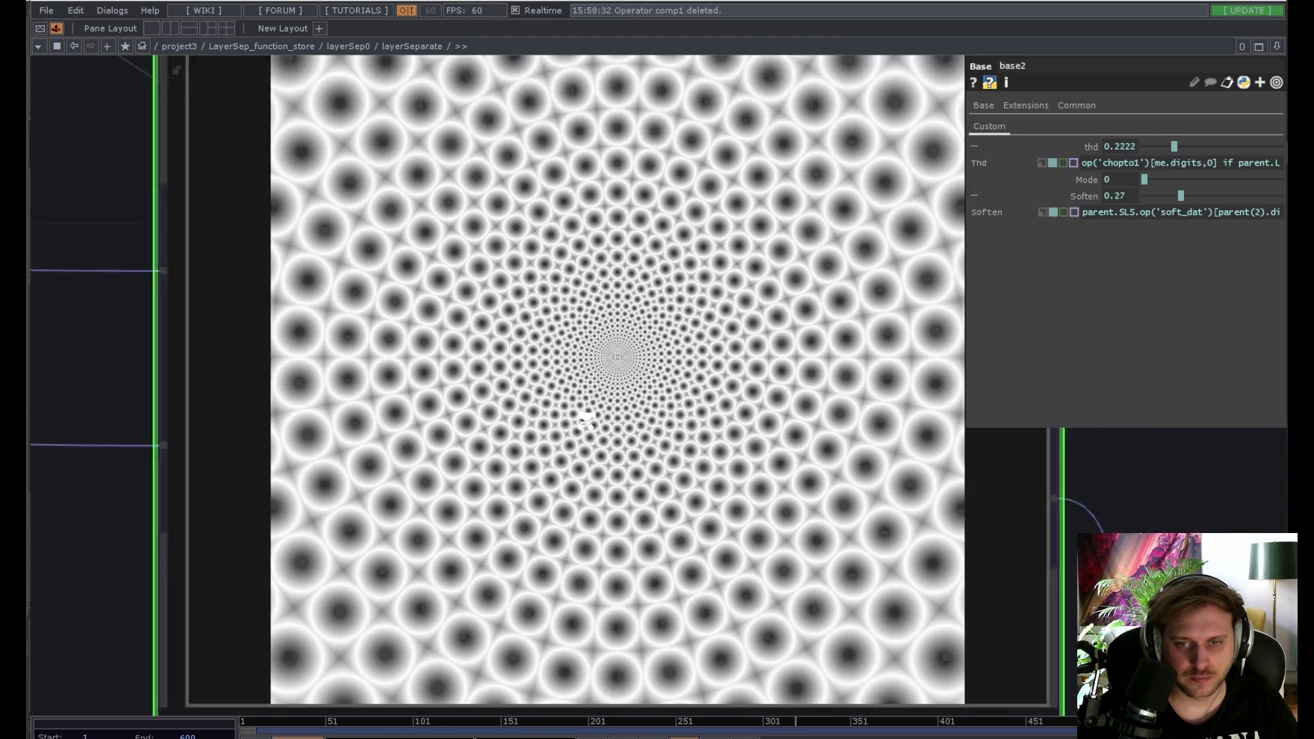
scroll(335, 449, up, 8)
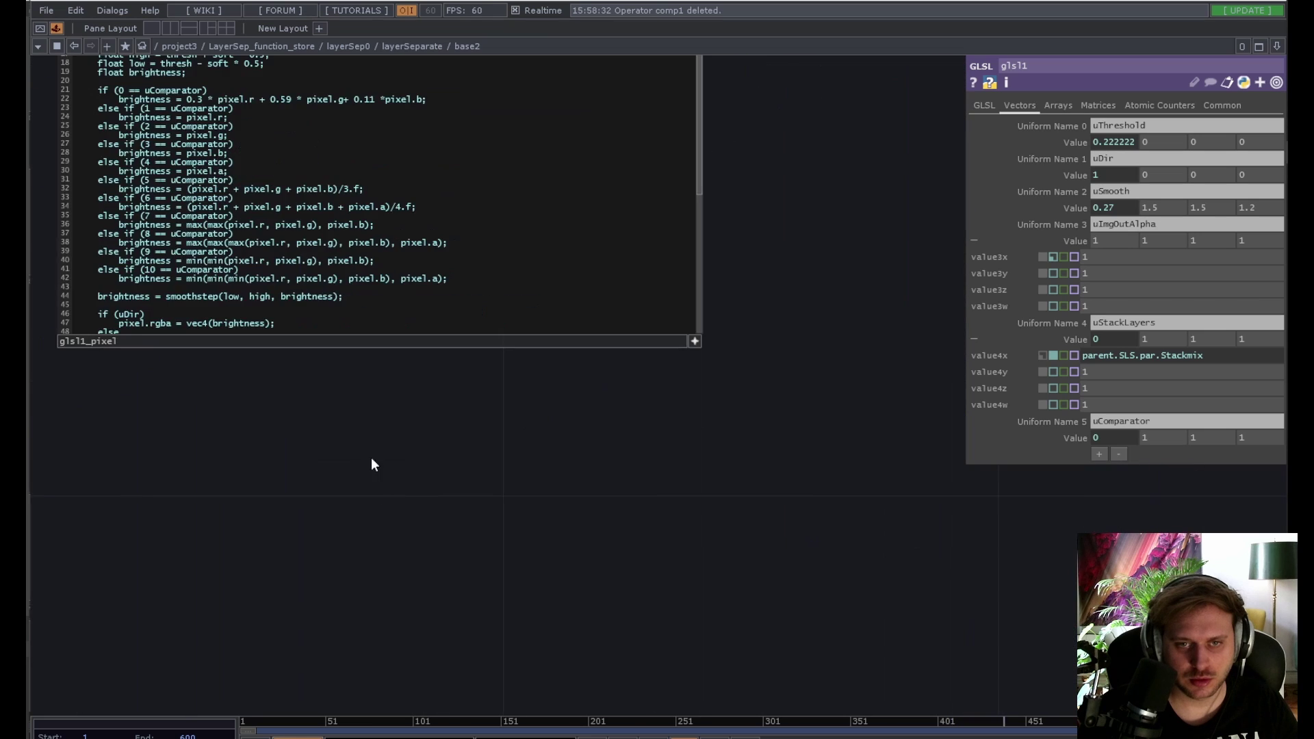
scroll(437, 579, down, 3)
scroll(441, 580, down, 5)
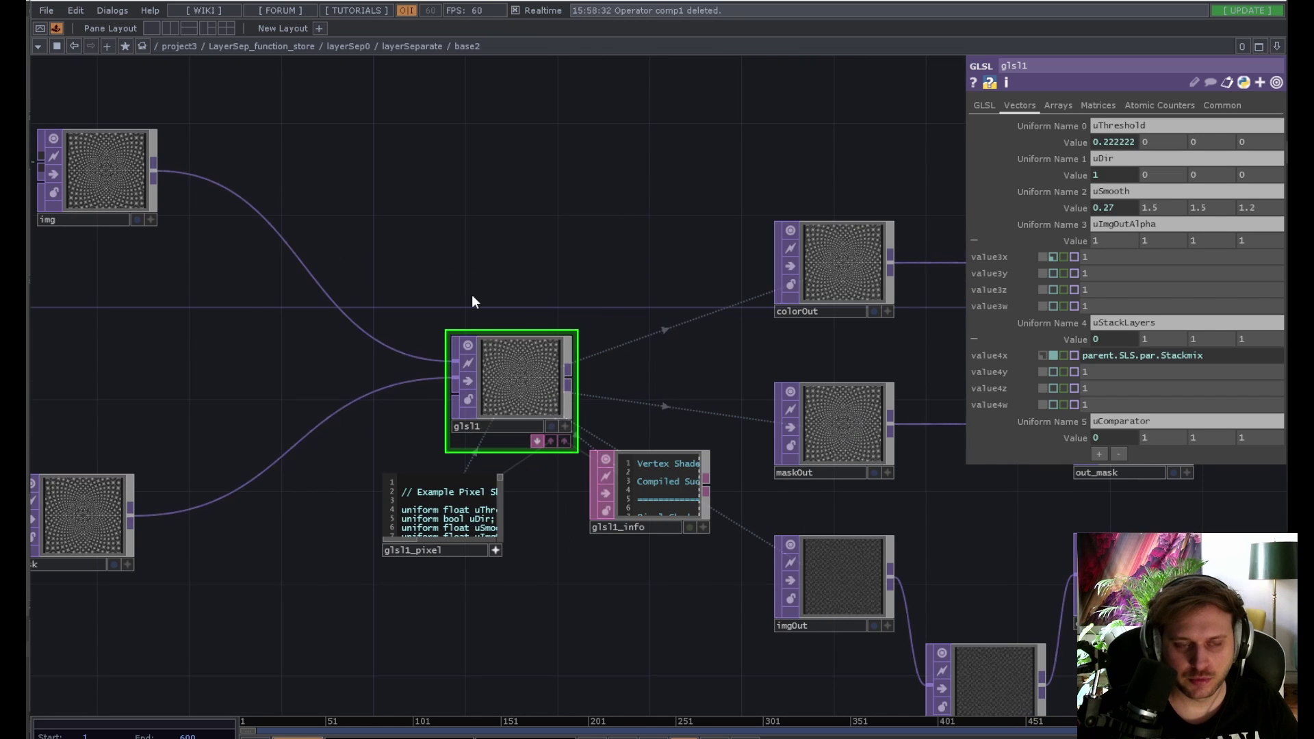
scroll(479, 291, down, 4)
drag(488, 286, 351, 346)
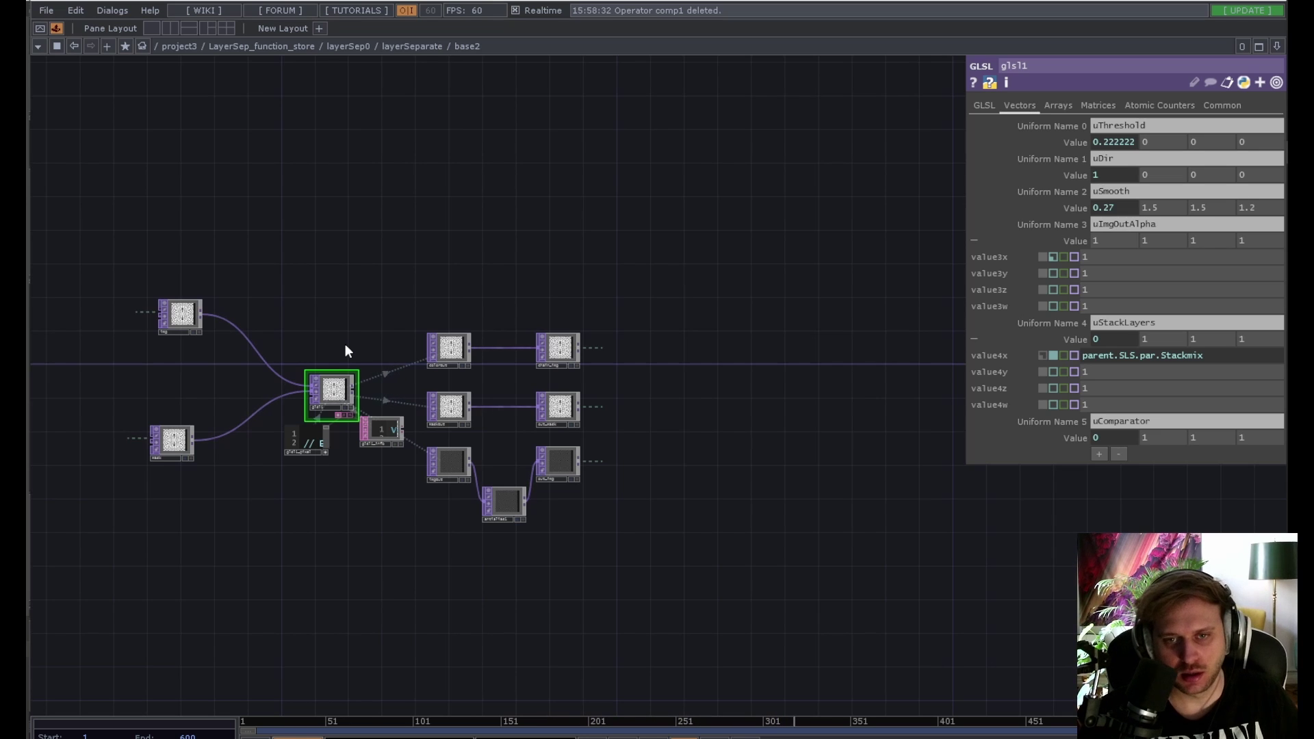
scroll(345, 350, down, 5)
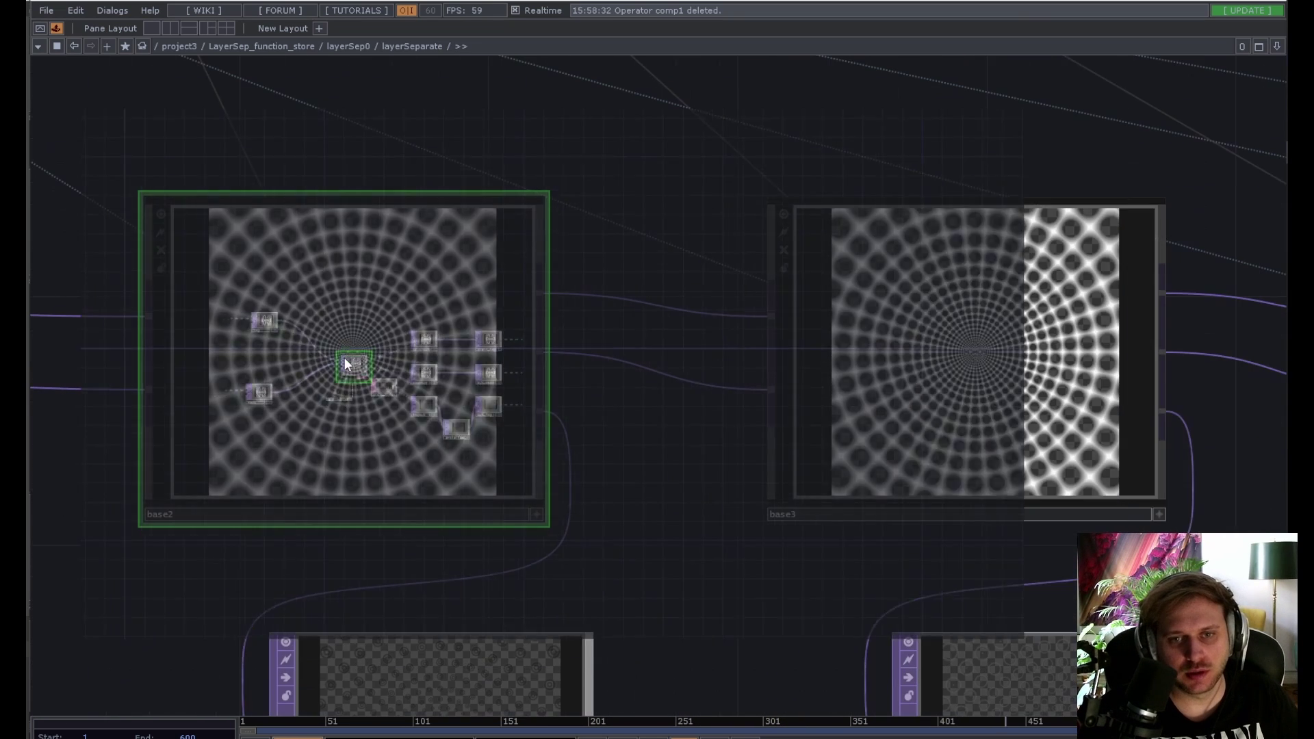
Step: Undo the paste of the Composite TOP above the layerSeparate network
scroll(376, 333, down, 10)
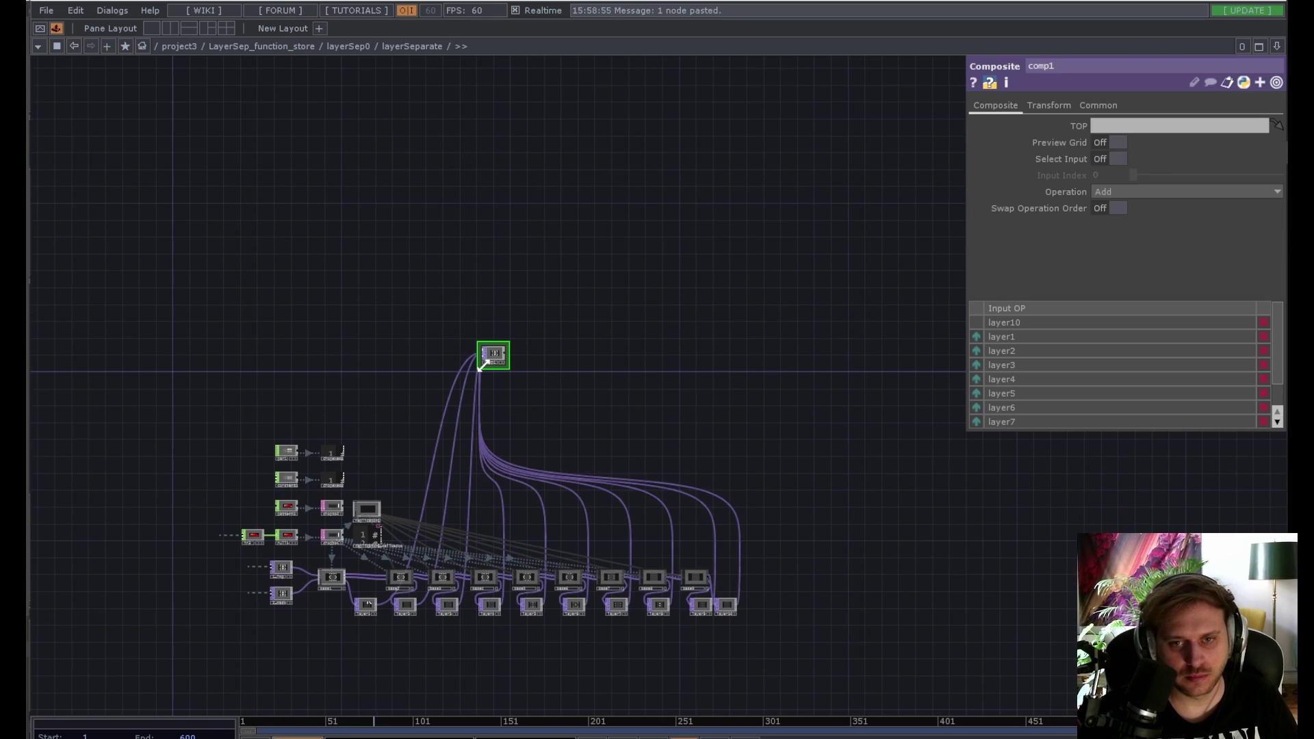
key(ctrl+z)
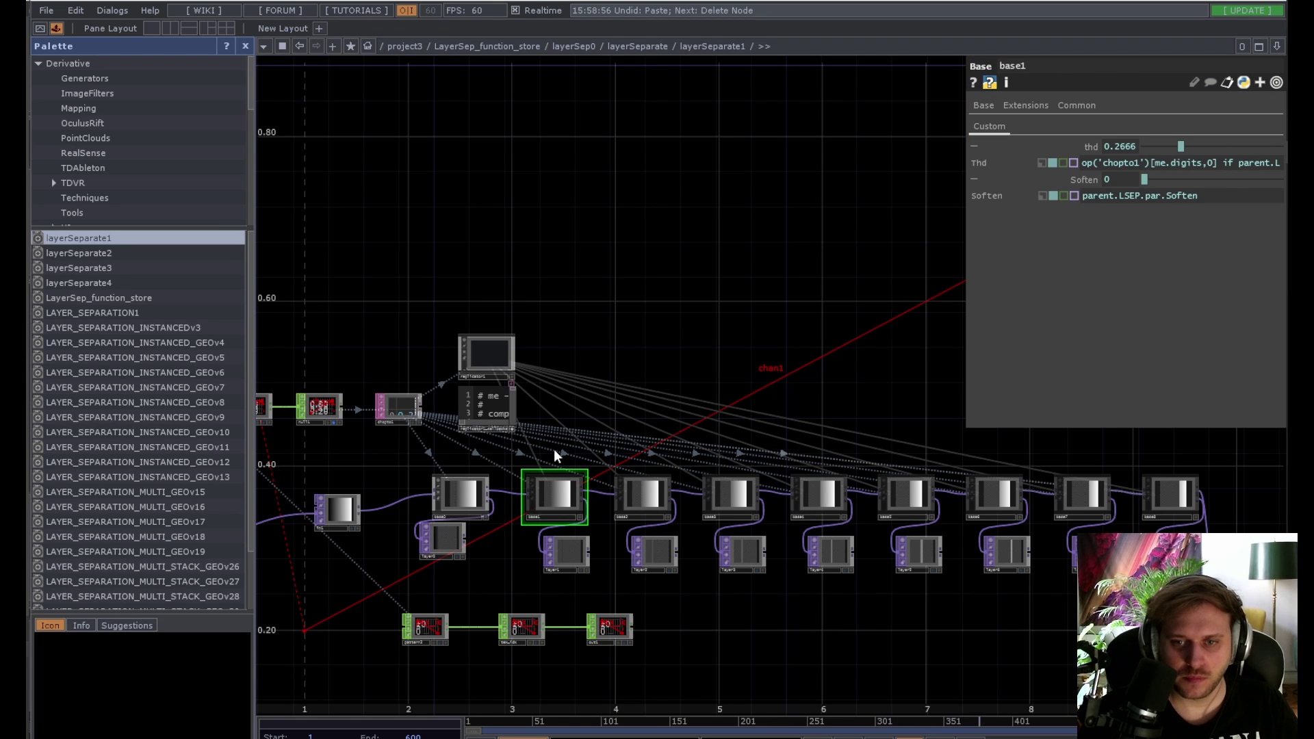
Step: Enter base1 inside the layerSeparate1 component to open its threshold network
scroll(619, 356, up, 6)
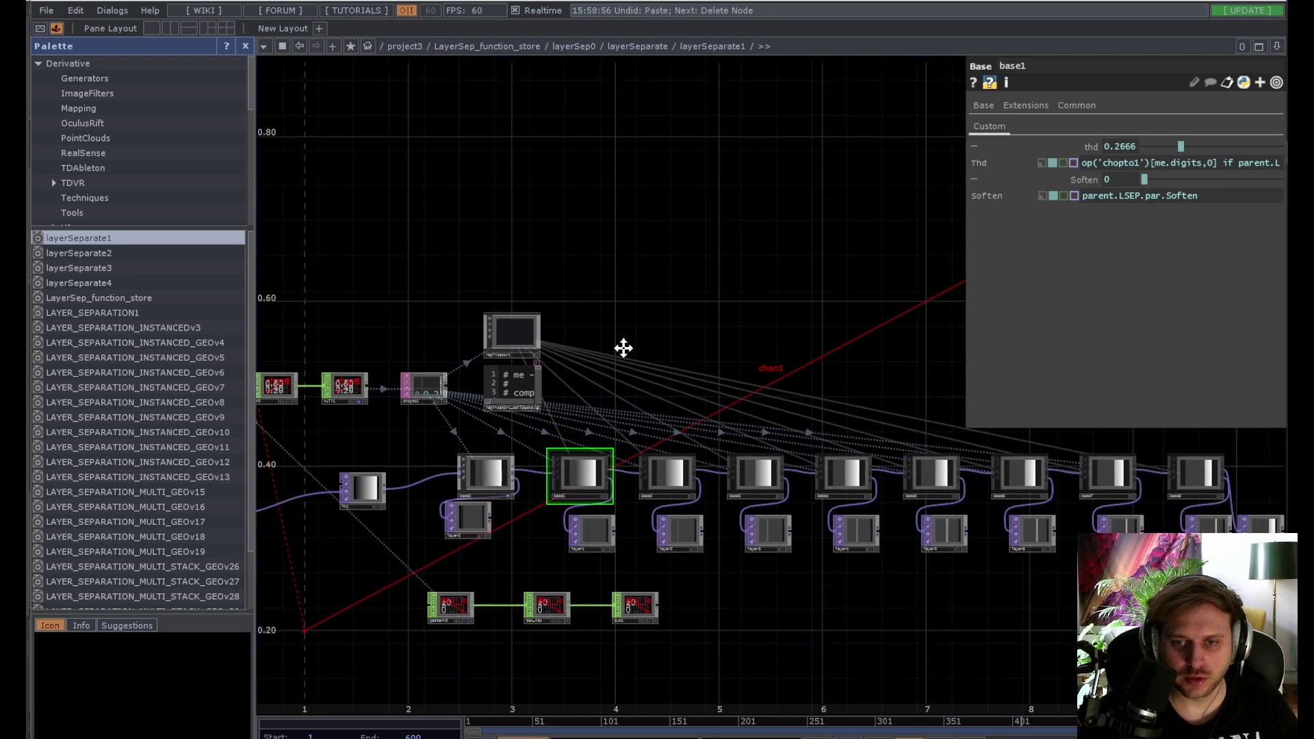
scroll(612, 406, up, 5)
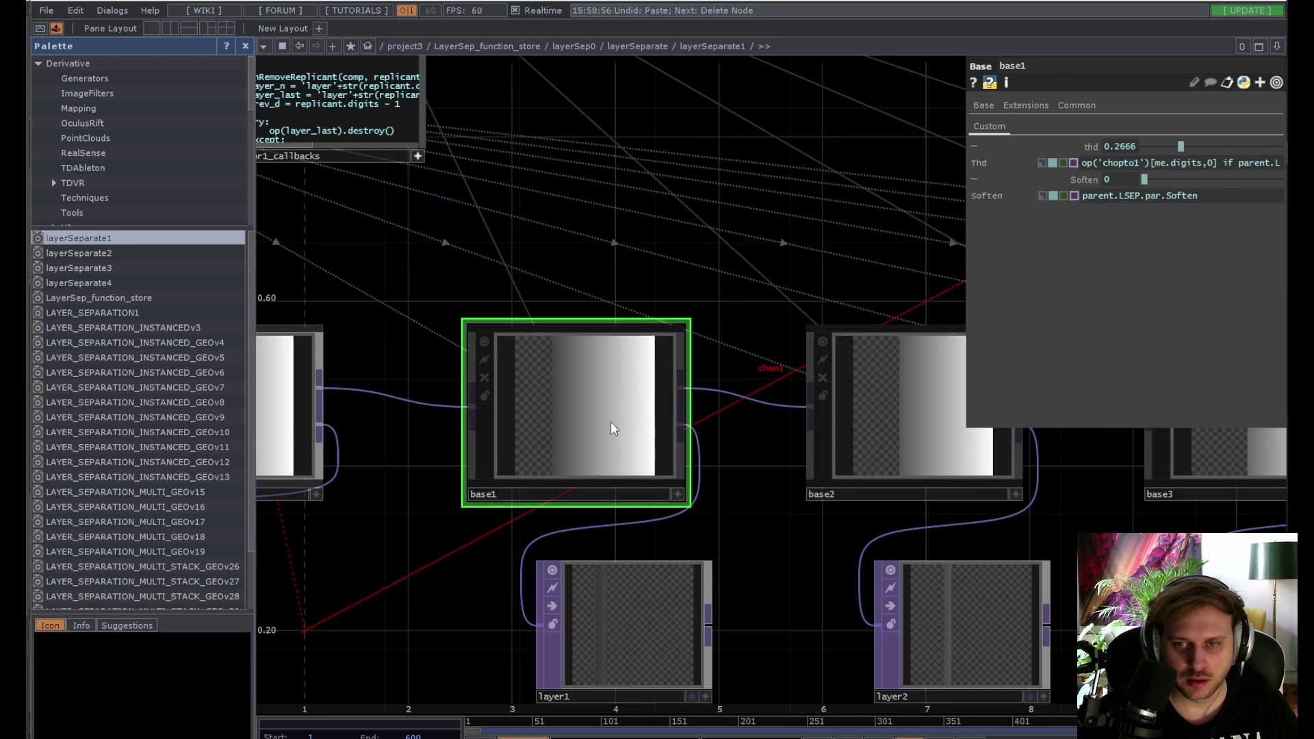
scroll(516, 401, down, 3)
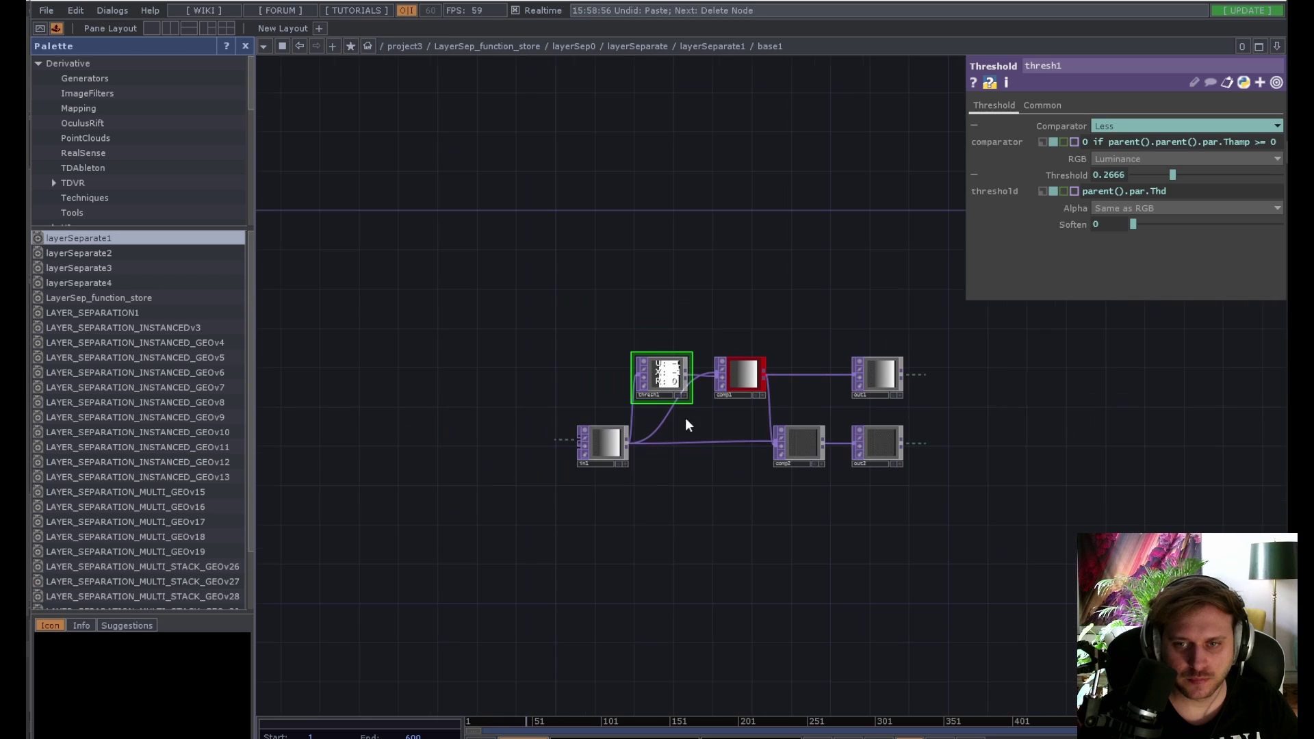
Step: Space out the threshold network in base1 by moving in1 and thresh1 farther away from comp1
drag(616, 442, 539, 442)
drag(582, 504, 549, 521)
scroll(453, 517, up, 2)
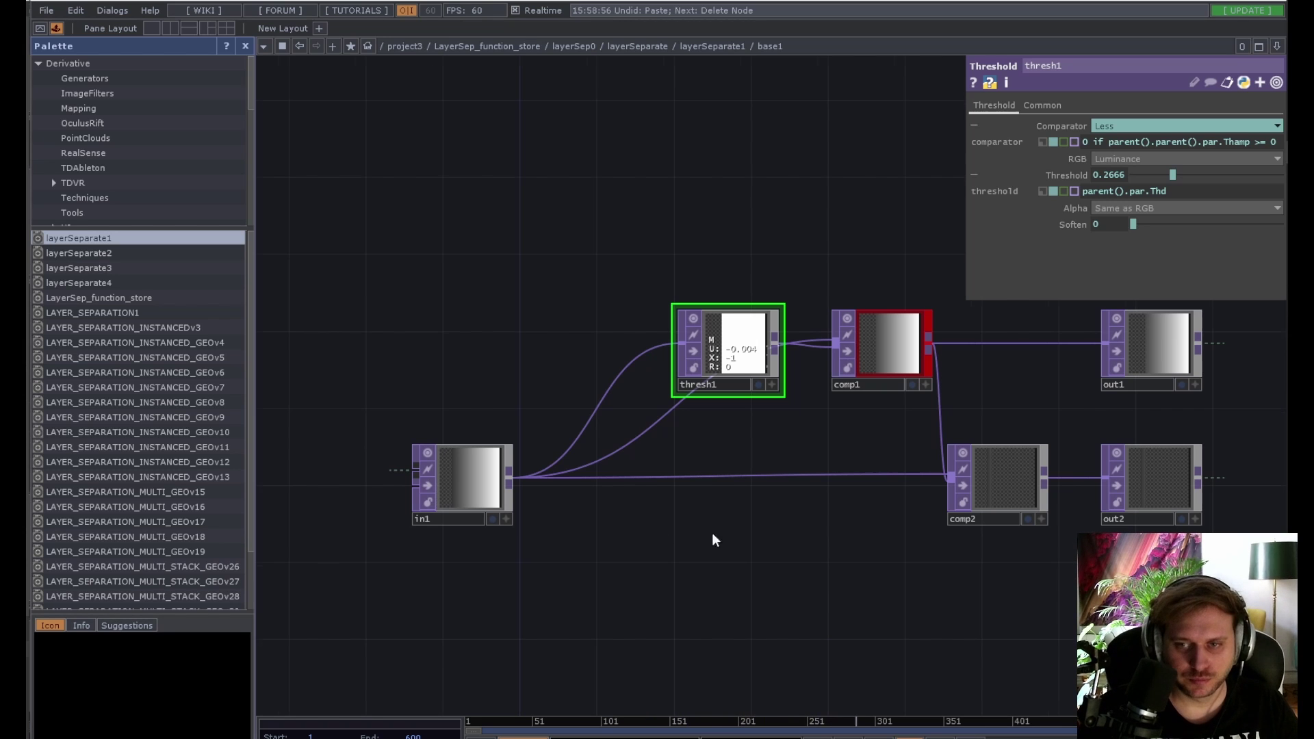
drag(714, 541, 636, 575)
click(381, 539)
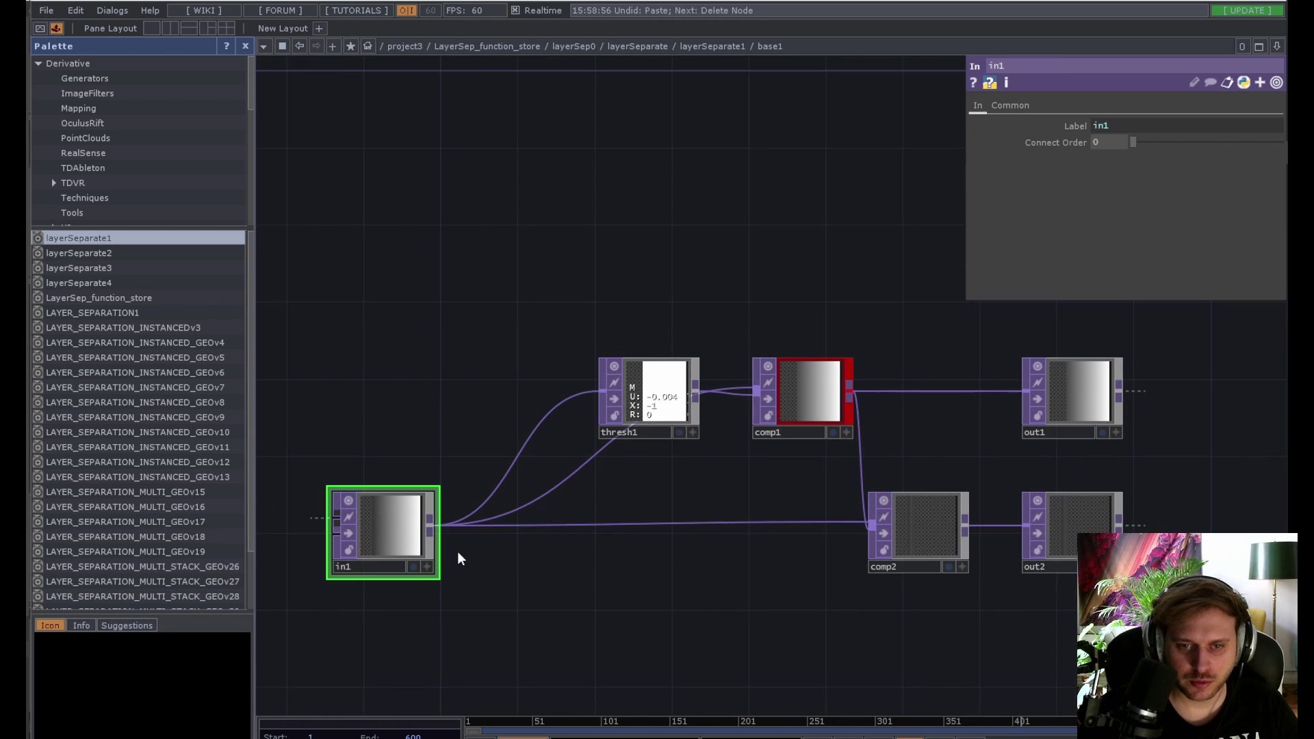
drag(671, 431, 599, 431)
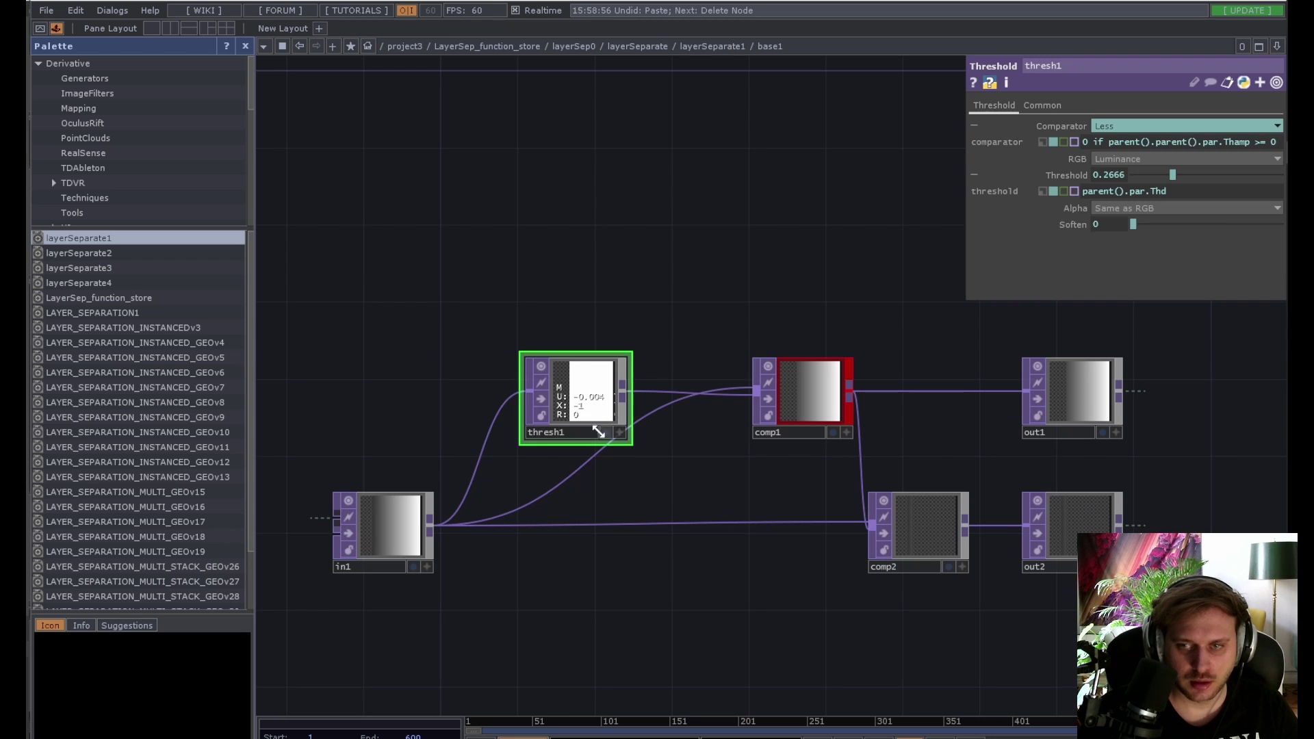
Step: Review the chain of base components and their layer nulls in layerSeparate1, and go back into base1
scroll(725, 450, down, 8)
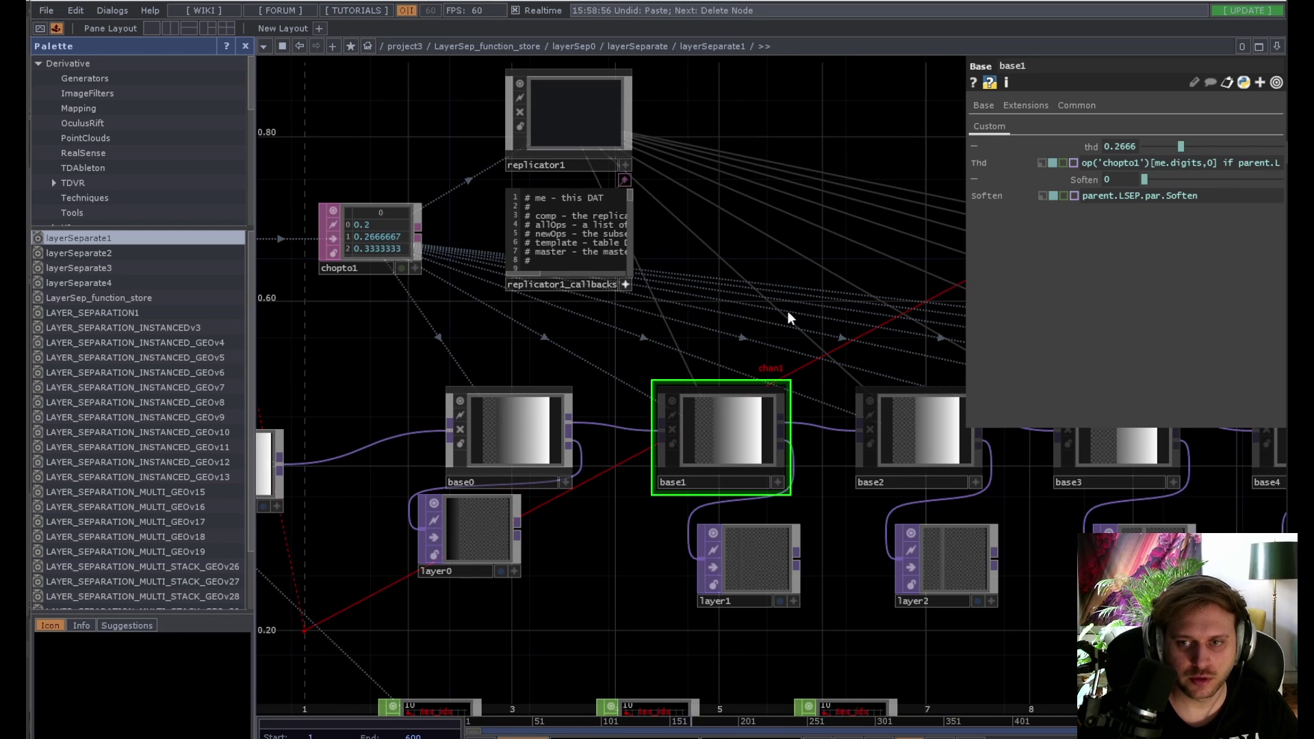
drag(789, 312, 532, 303)
scroll(532, 302, down, 3)
drag(779, 332, 875, 339)
scroll(509, 412, up, 10)
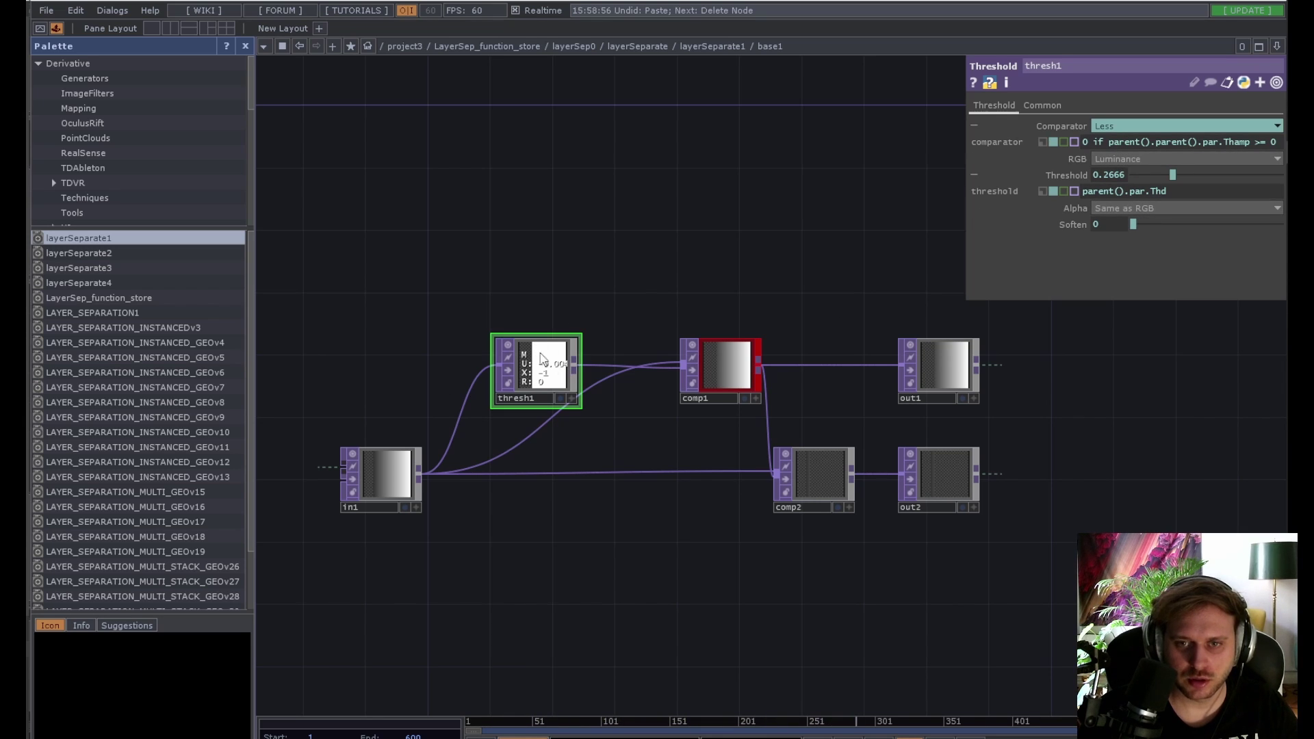
Step: Examine comp1's Multiply operation, the out1 output and comp2's Subtract operation, tracing how in1 feeds both composites
click(725, 368)
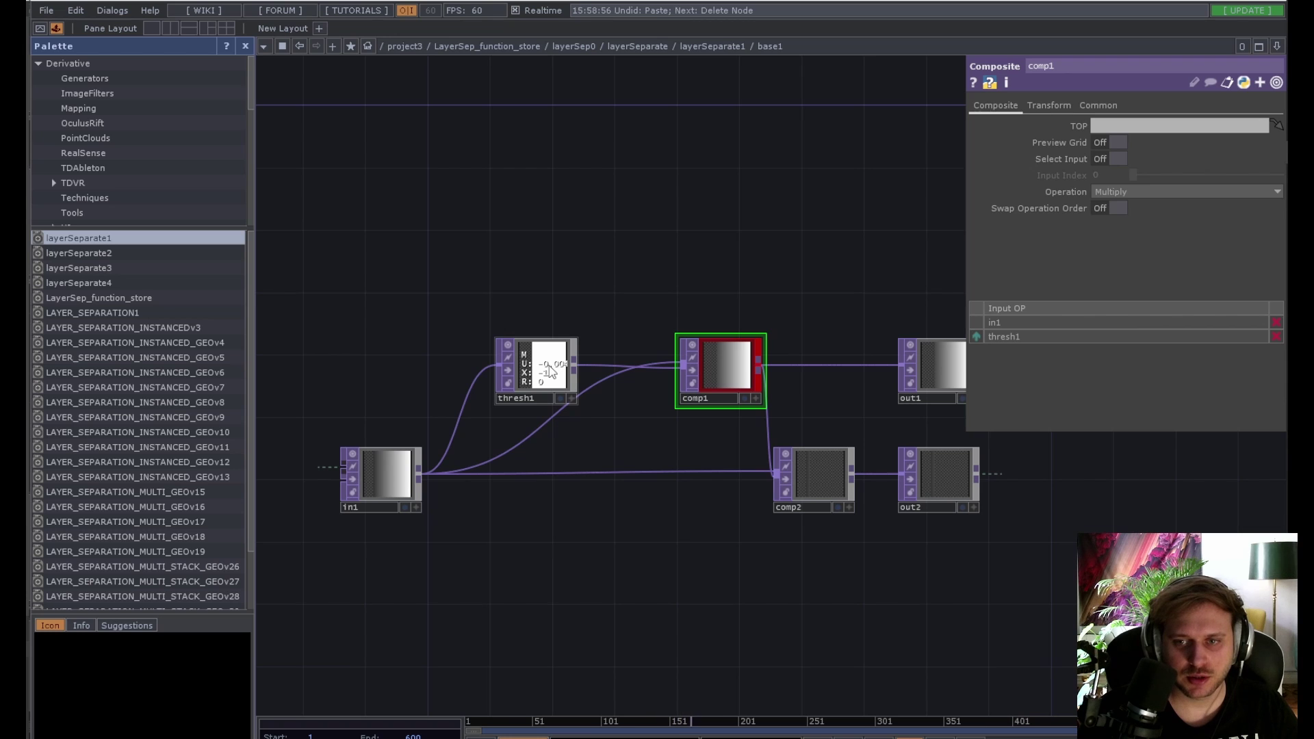
drag(726, 288, 534, 278)
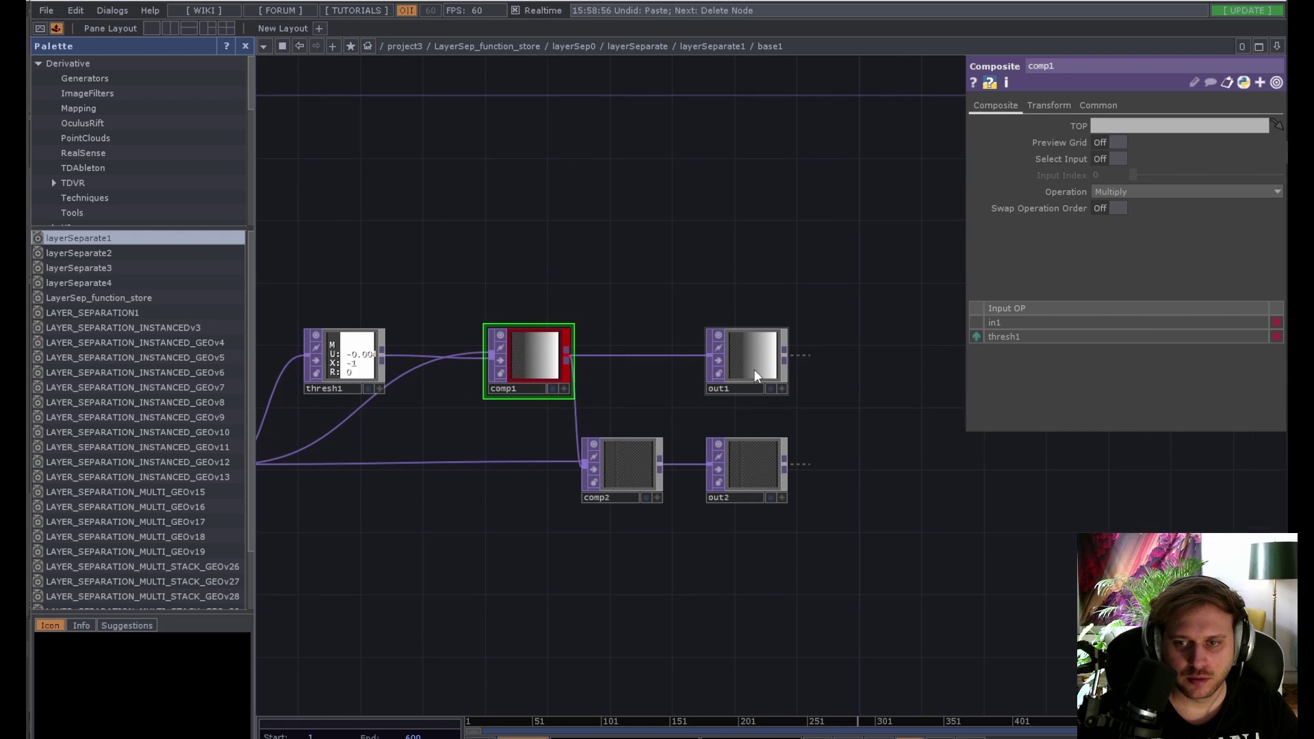
click(757, 376)
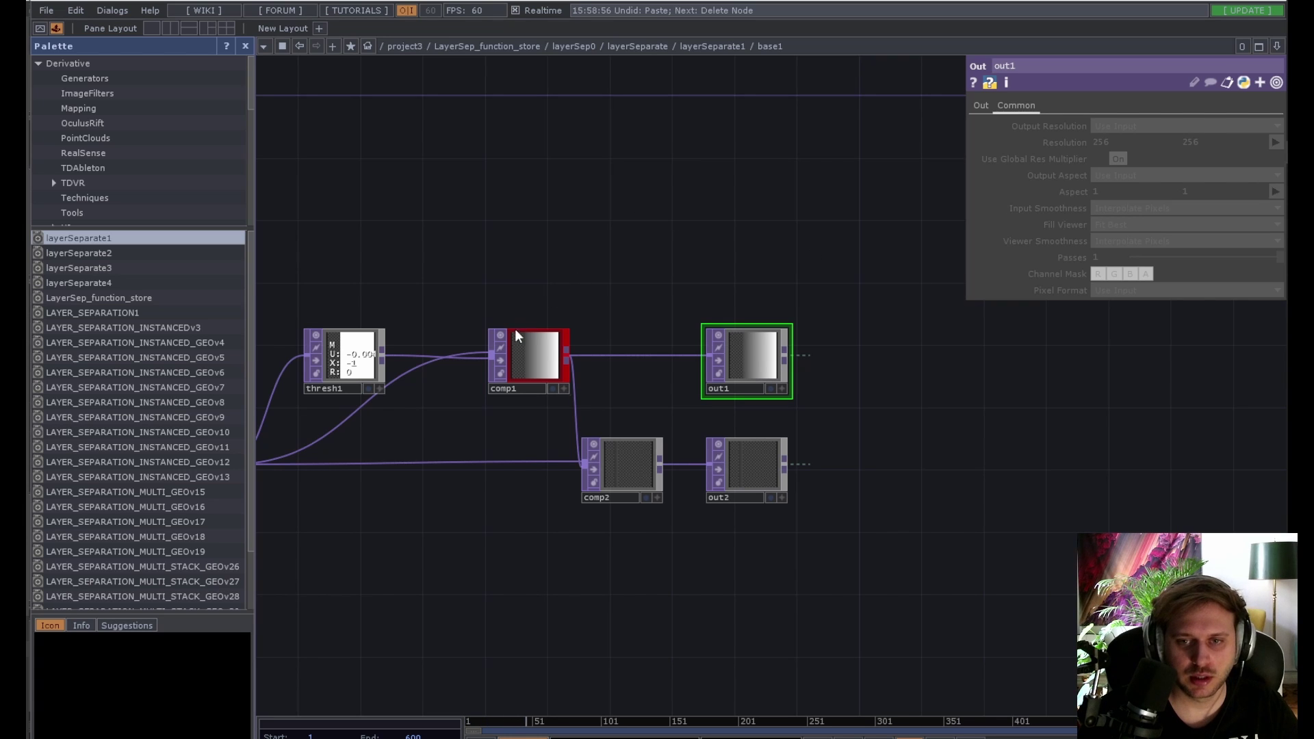
click(625, 476)
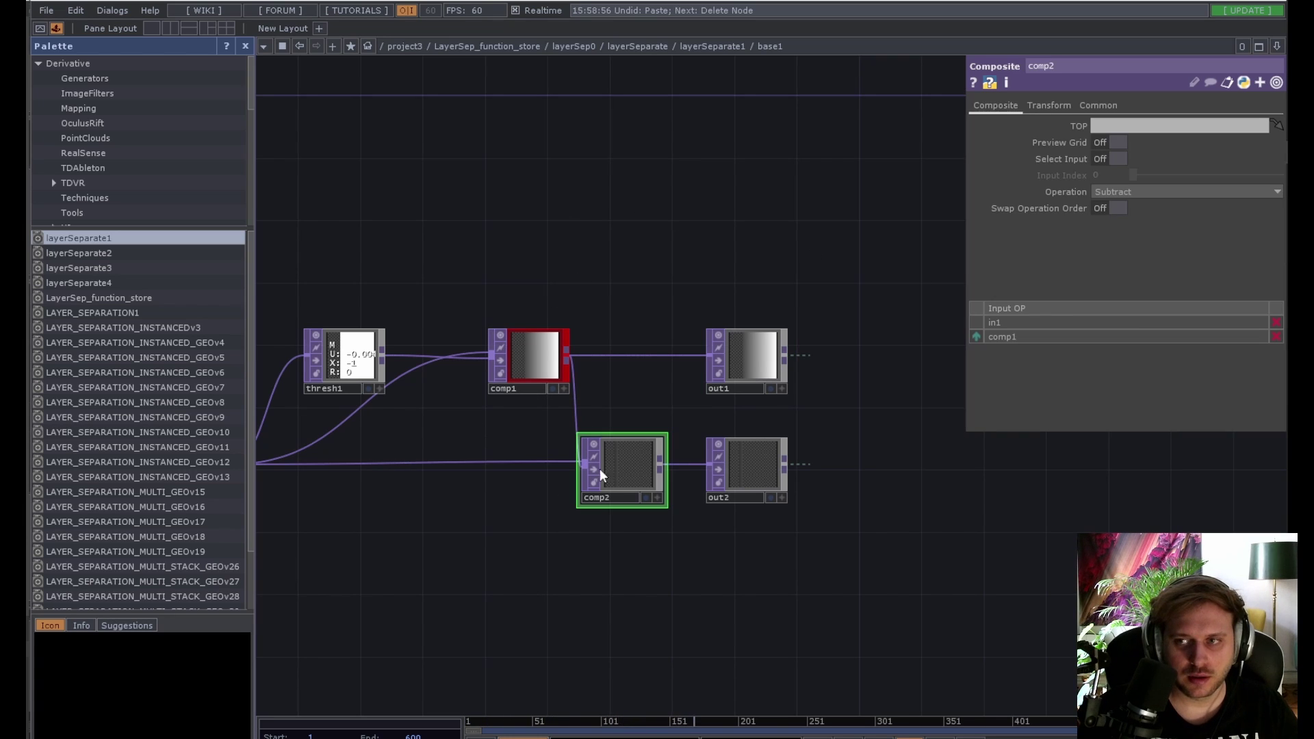
drag(481, 496, 666, 522)
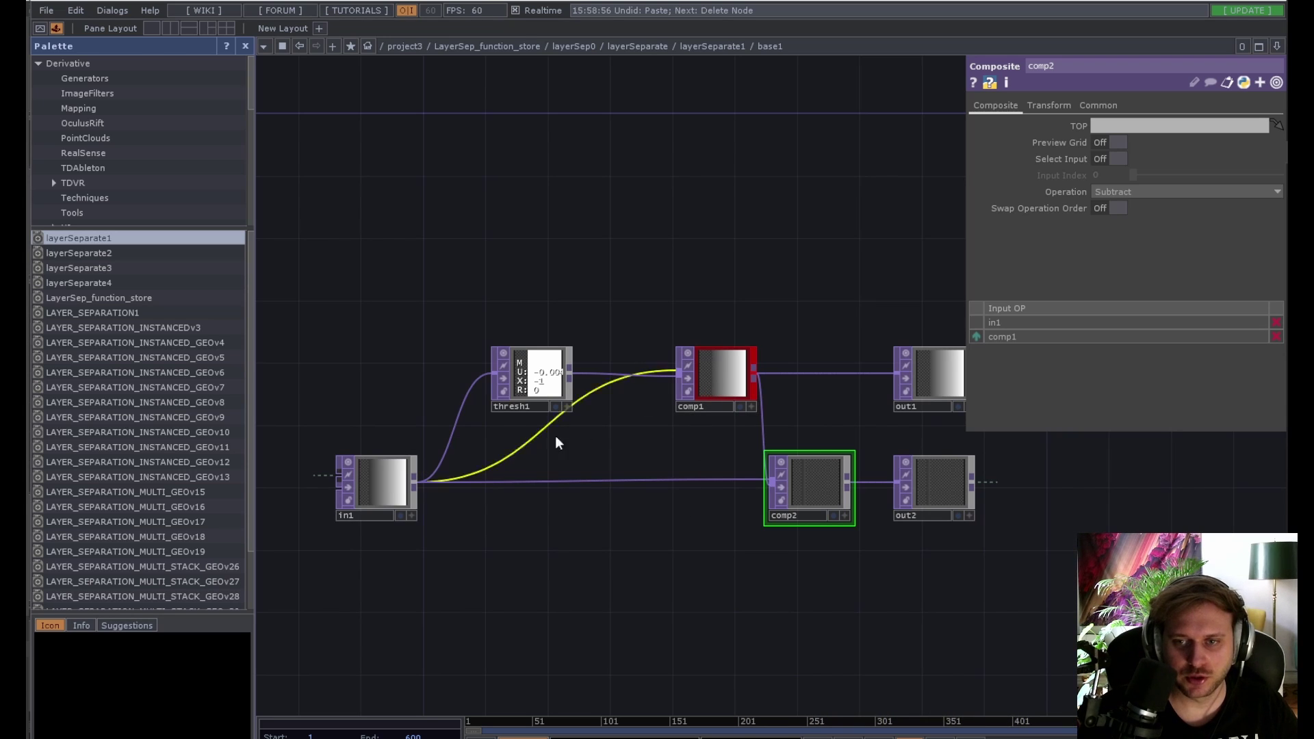
scroll(720, 385, up, 3)
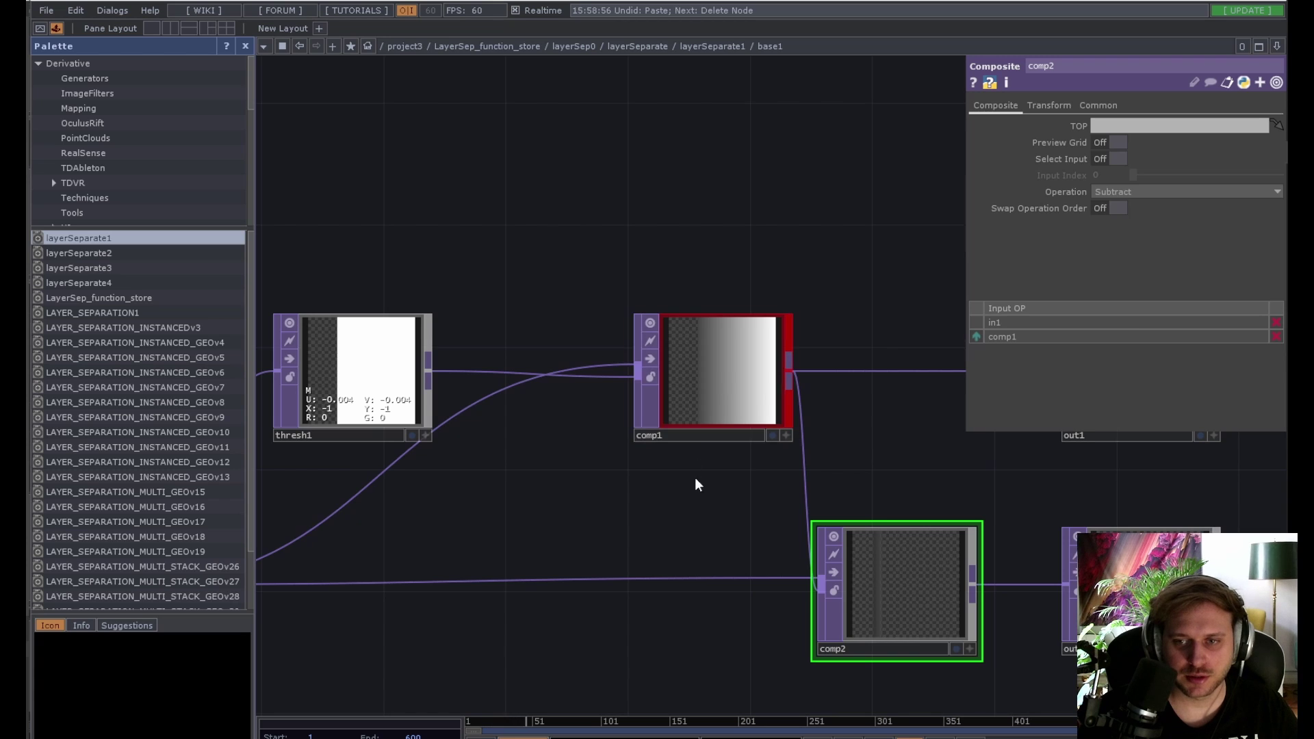
drag(695, 484, 545, 479)
scroll(561, 394, down, 3)
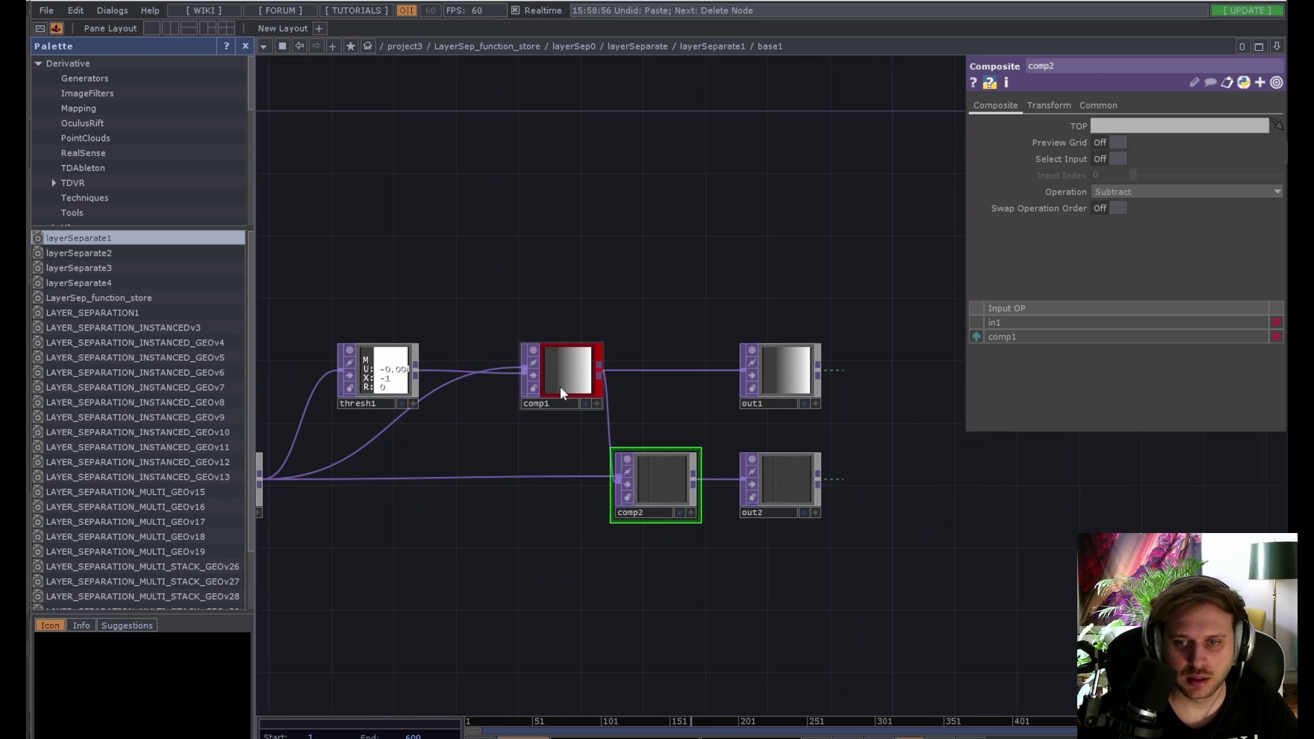
Step: Leave base1, review the row of base components and layer nulls, and enter base3 to examine its threshold network
scroll(955, 535, down, 6)
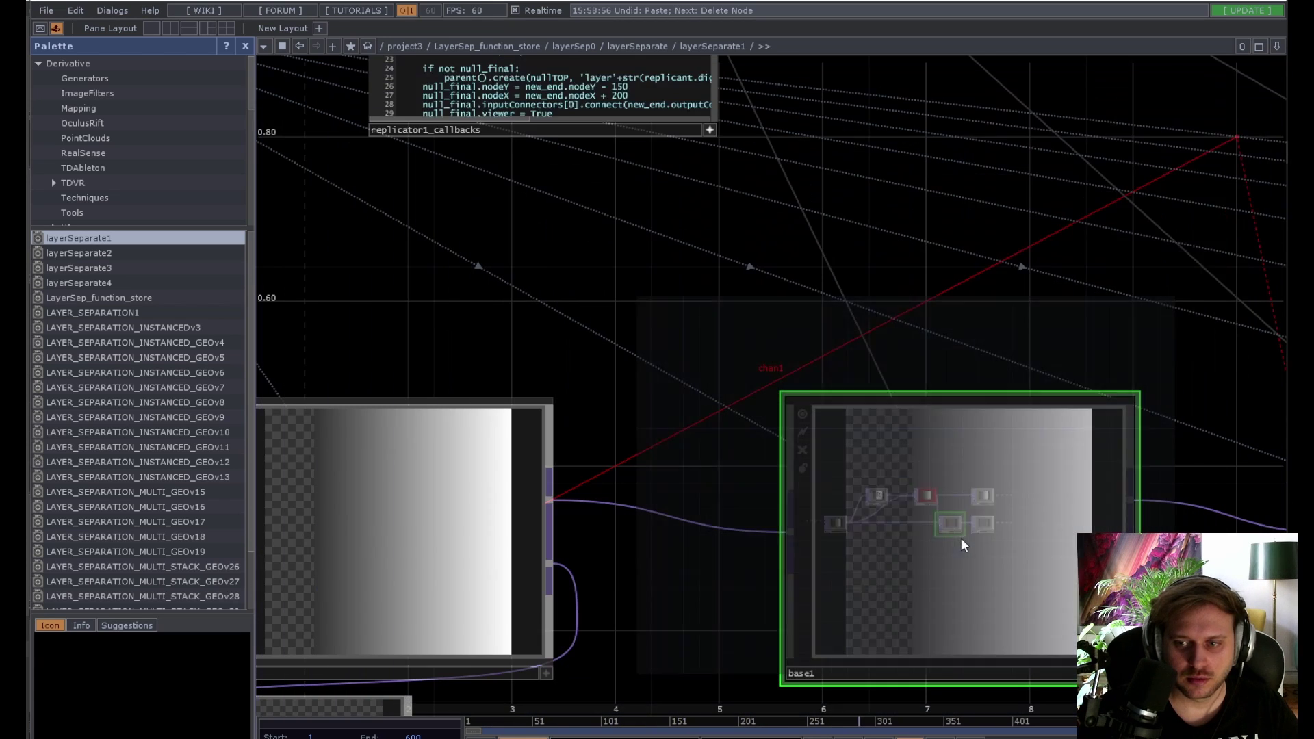
scroll(685, 546, down, 4)
drag(603, 615, 616, 510)
drag(645, 557, 493, 455)
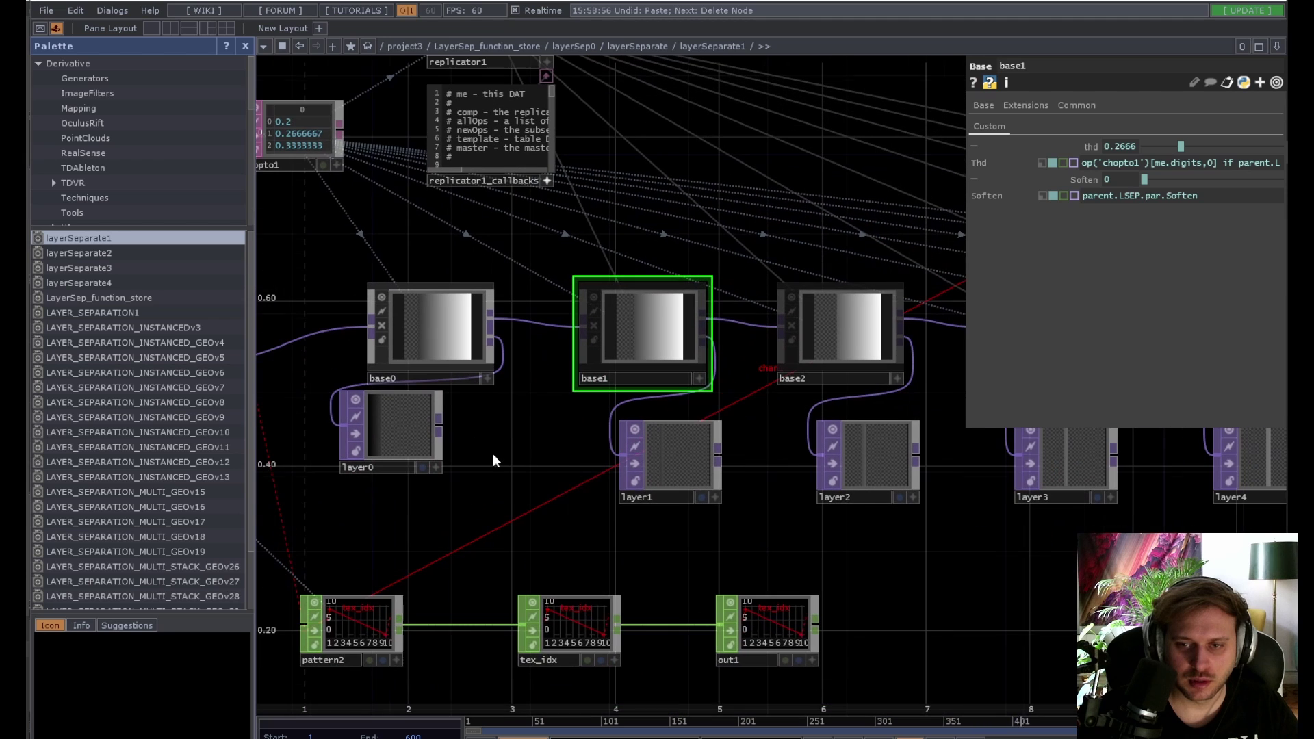
drag(855, 554, 792, 605)
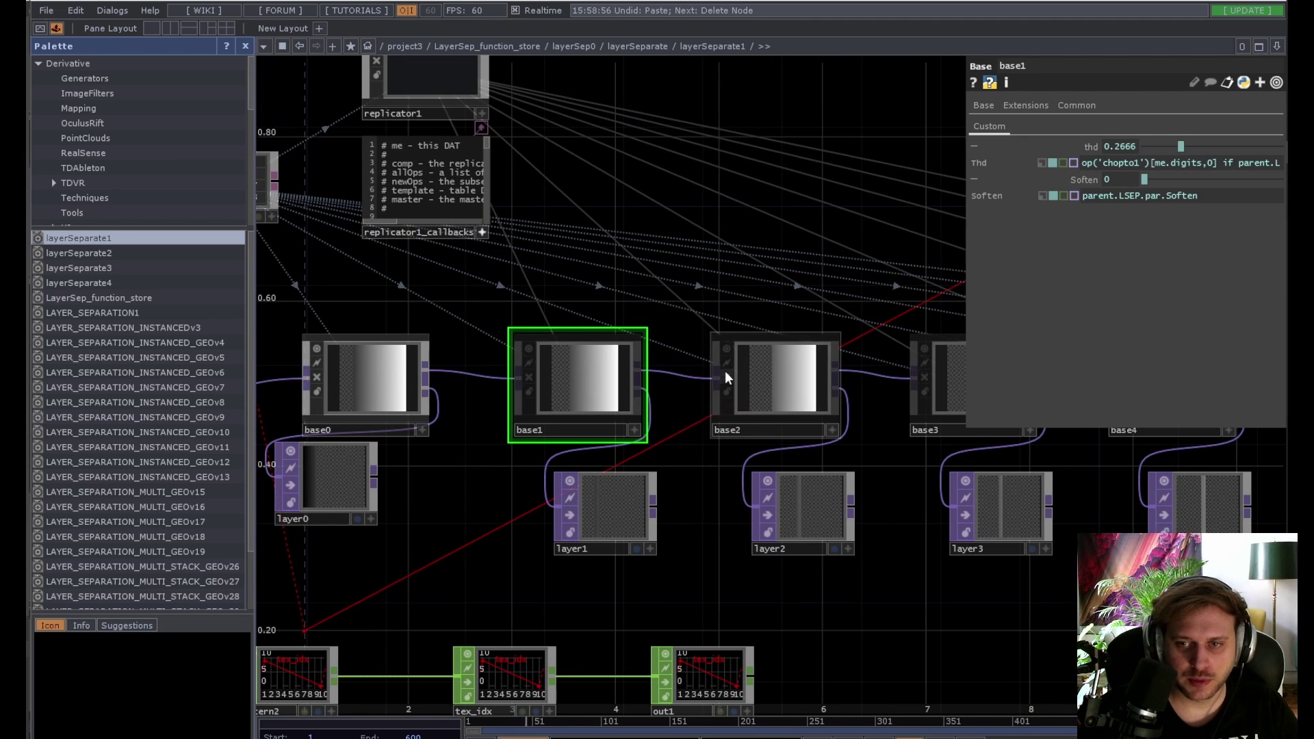
drag(756, 275, 569, 284)
scroll(695, 402, up, 8)
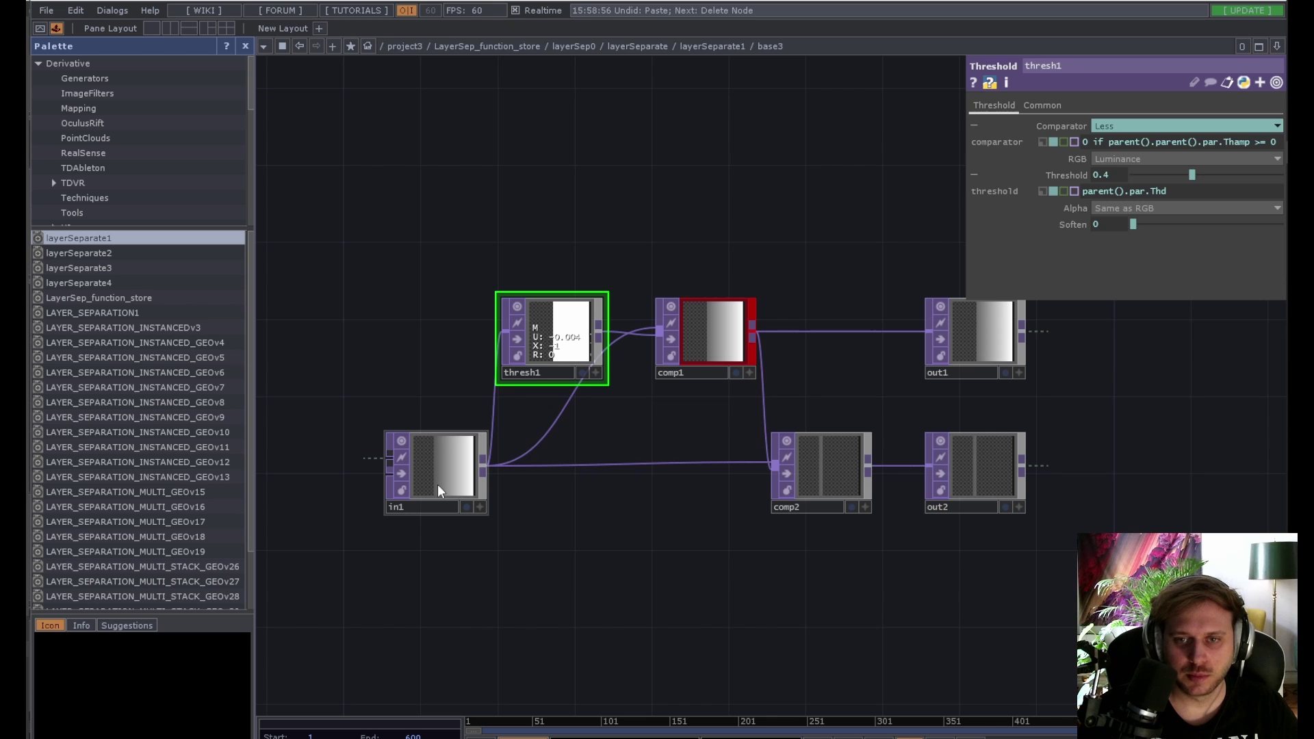
Step: Leave base3 and the layerSeparate1 component, returning to the layerSeparate network
scroll(587, 607, down, 10)
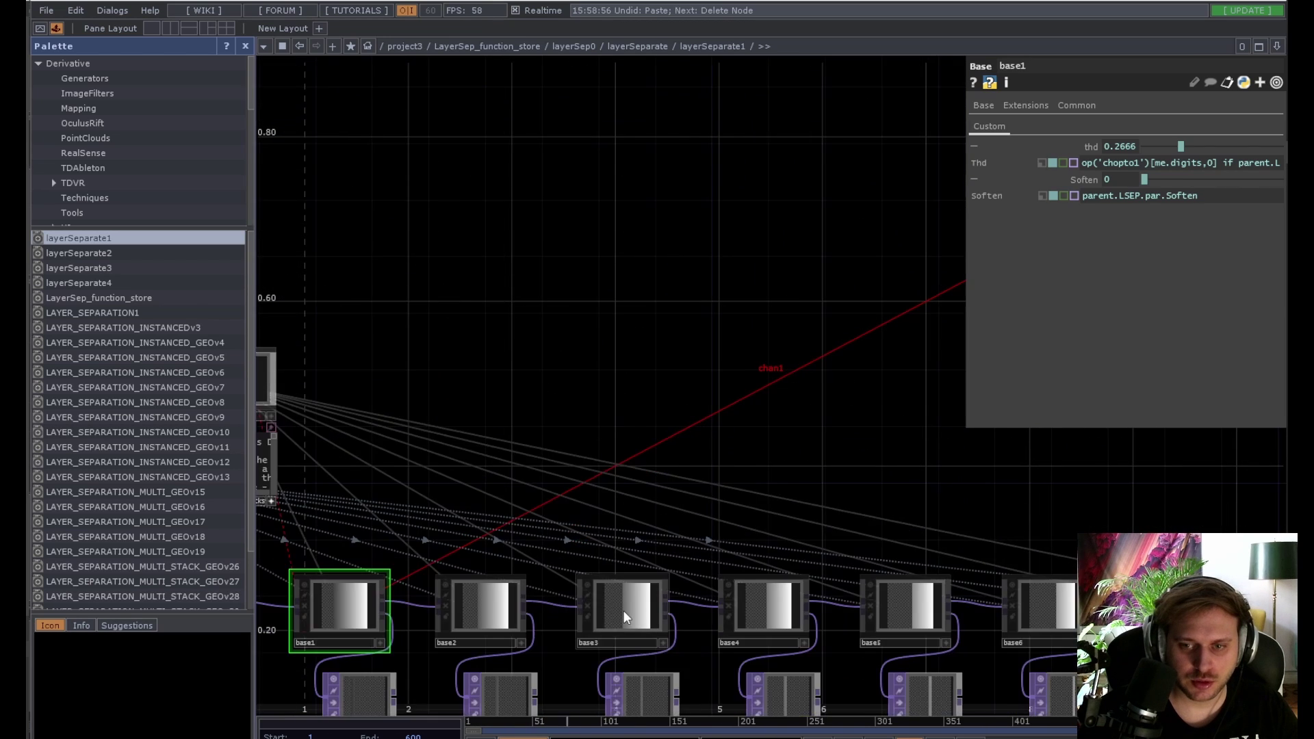
scroll(624, 612, down, 5)
drag(636, 512, 671, 297)
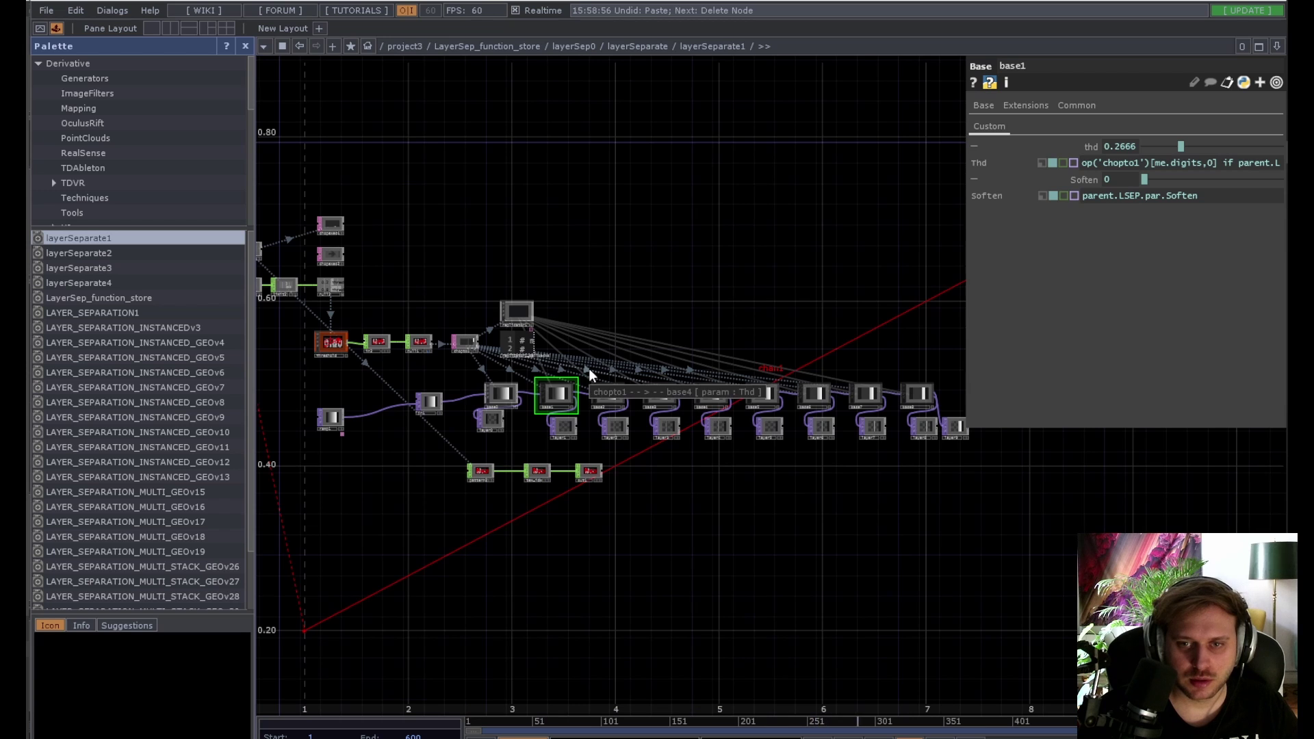
scroll(593, 375, down, 10)
scroll(591, 368, down, 7)
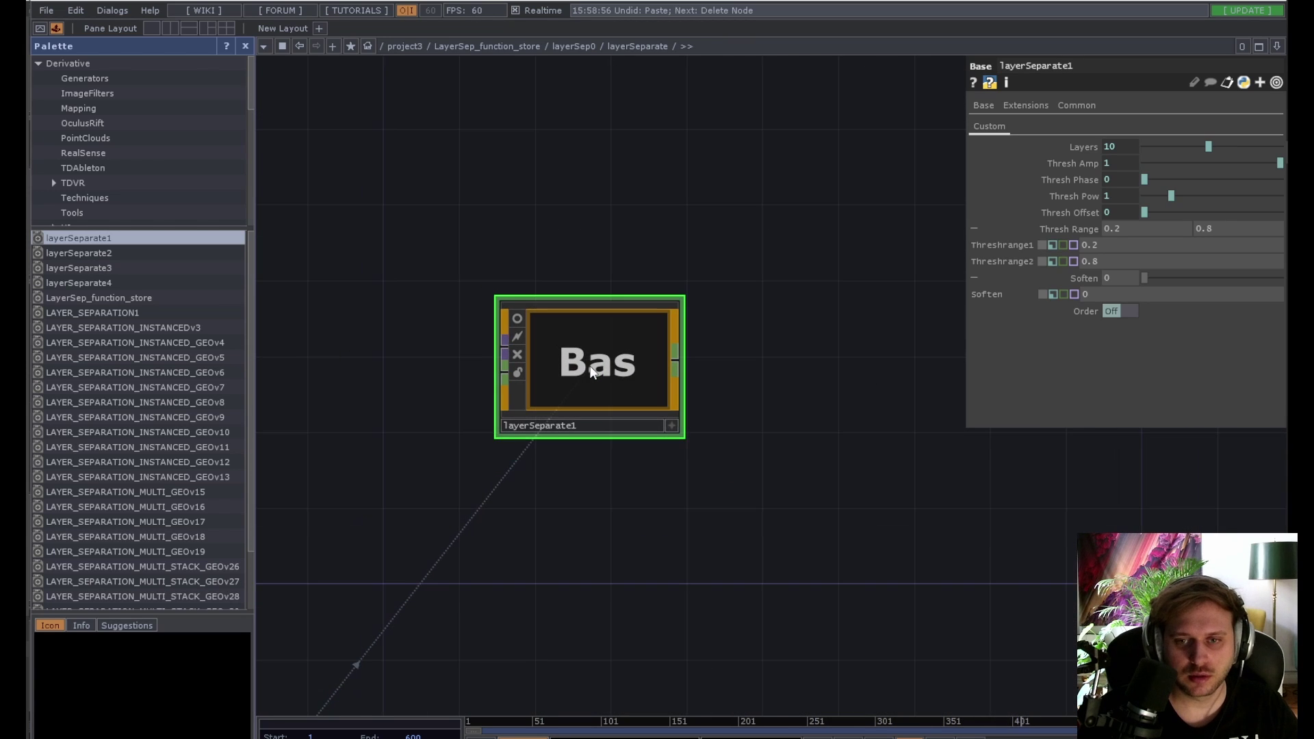
Step: Enter layerSeparate1, follow 1_img and 2_mask into the base chain, and enter base1
scroll(591, 368, up, 5)
scroll(590, 365, up, 1)
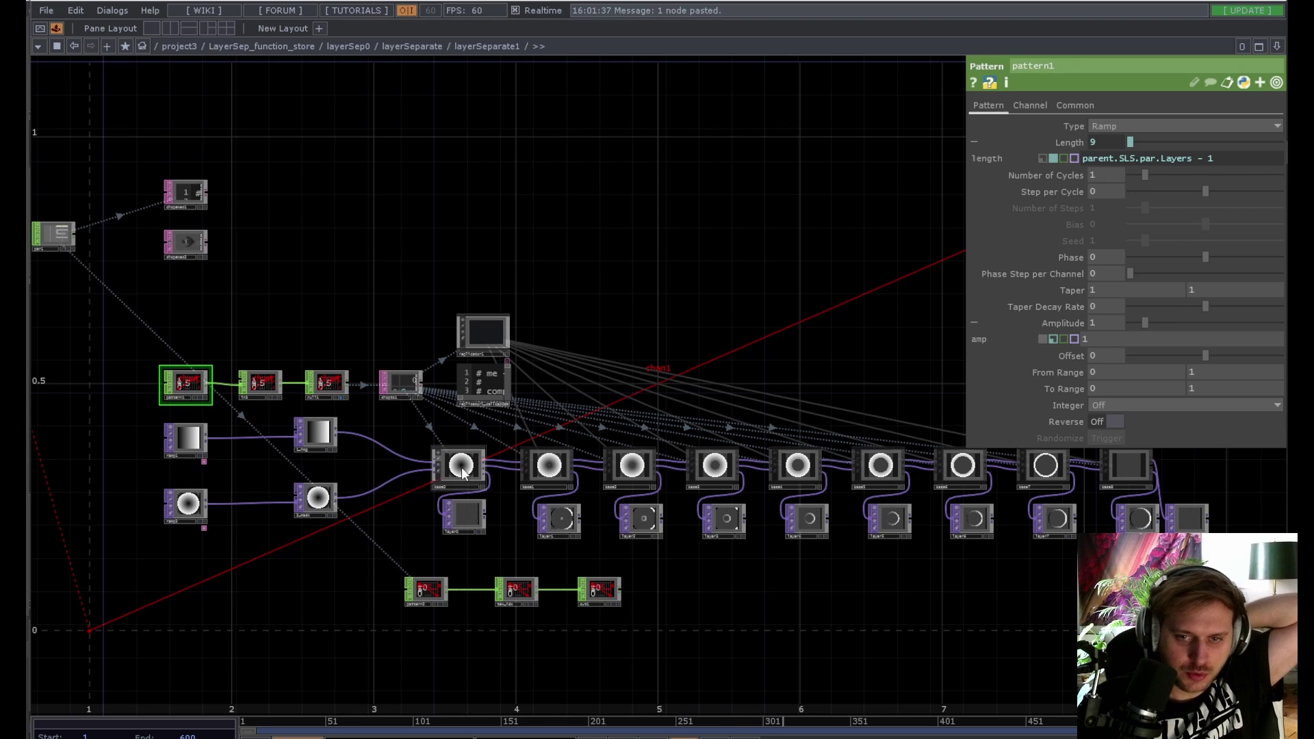
scroll(388, 472, up, 5)
scroll(536, 513, down, 6)
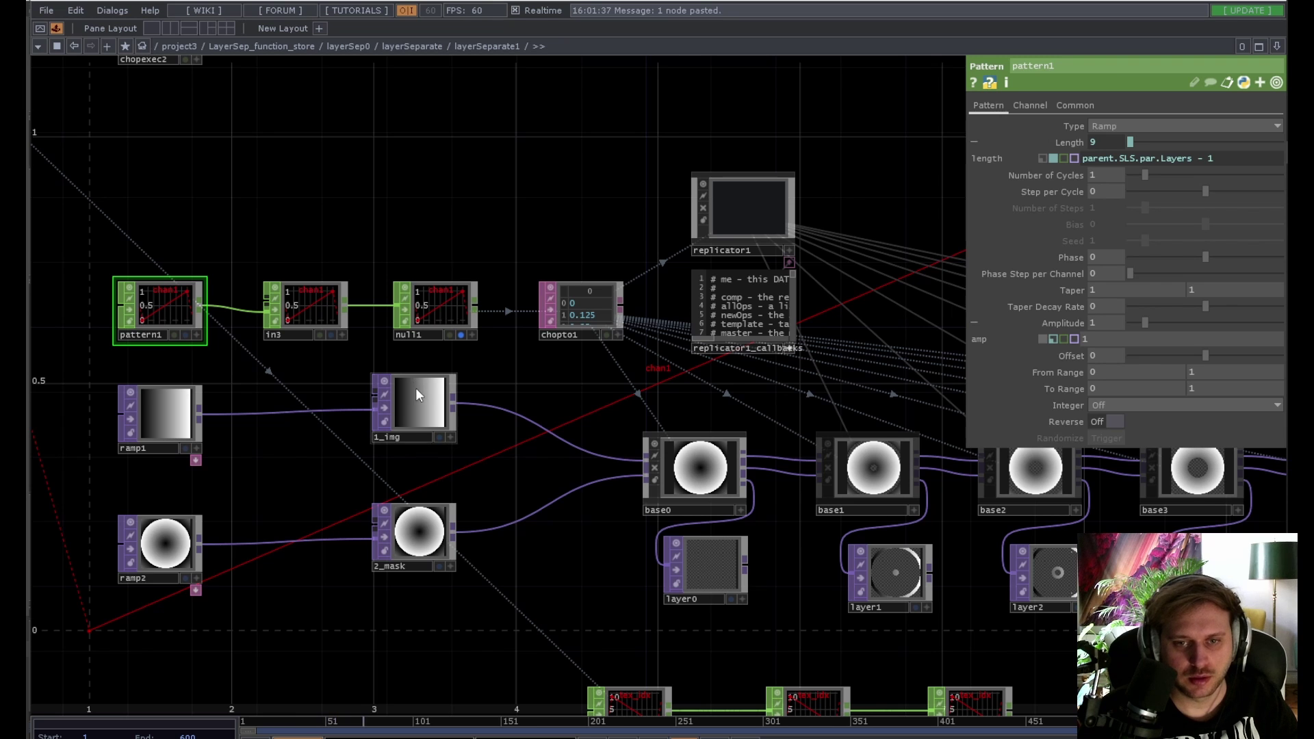
drag(553, 570, 445, 569)
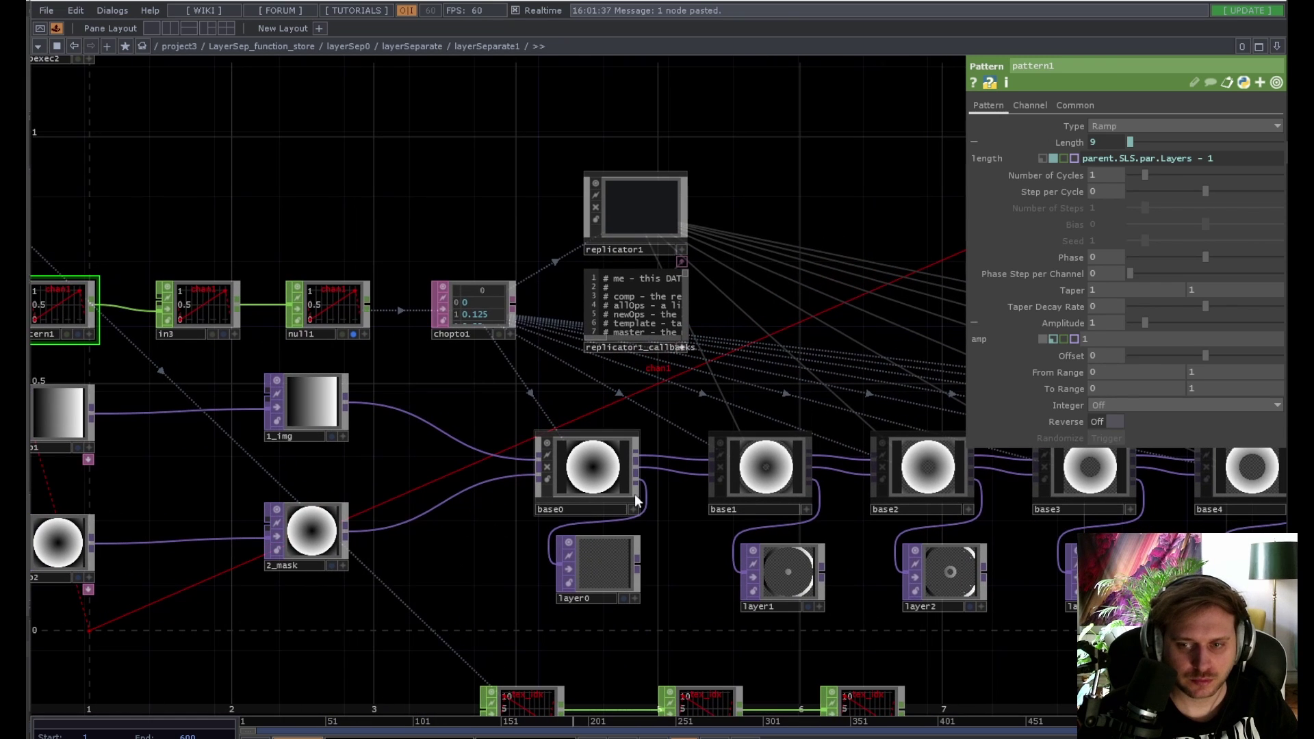
scroll(794, 482, up, 5)
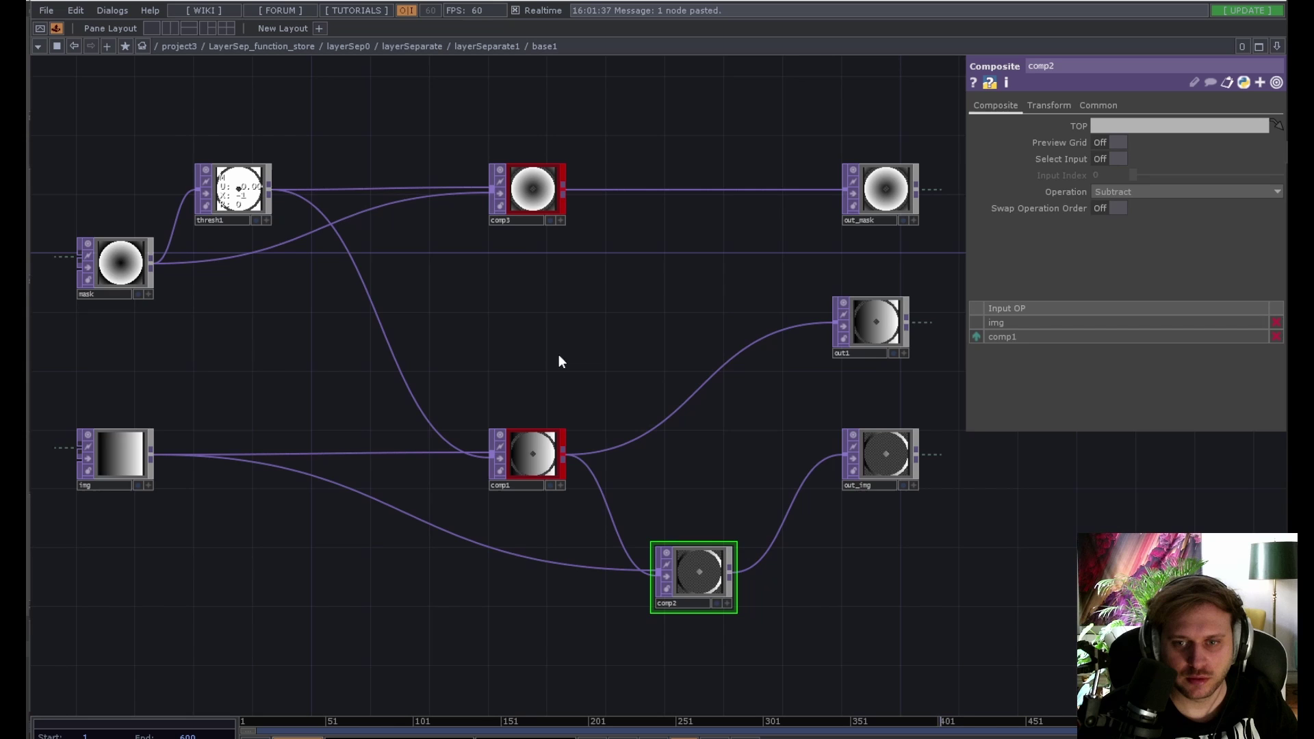
Step: Survey base1's threshold network and examine thresh1's comparator and threshold expressions
drag(559, 355, 587, 437)
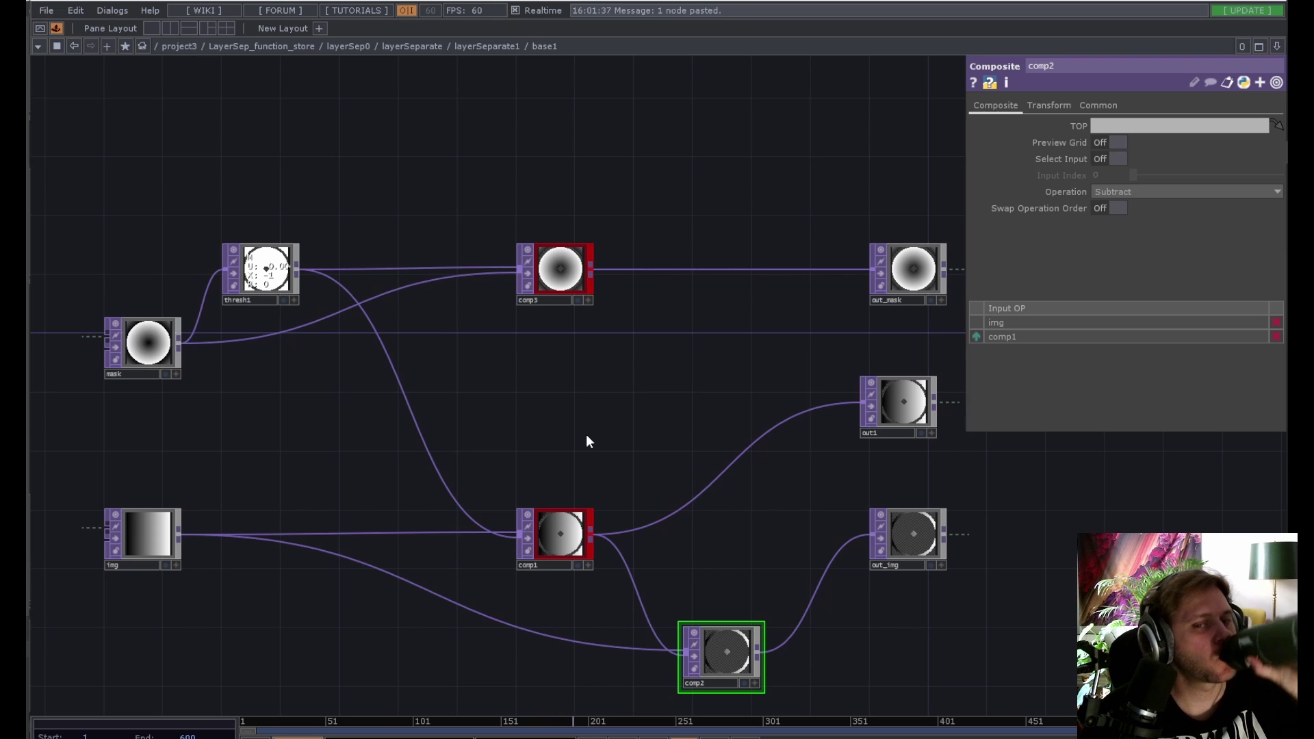
drag(587, 436, 533, 487)
scroll(528, 393, down, 2)
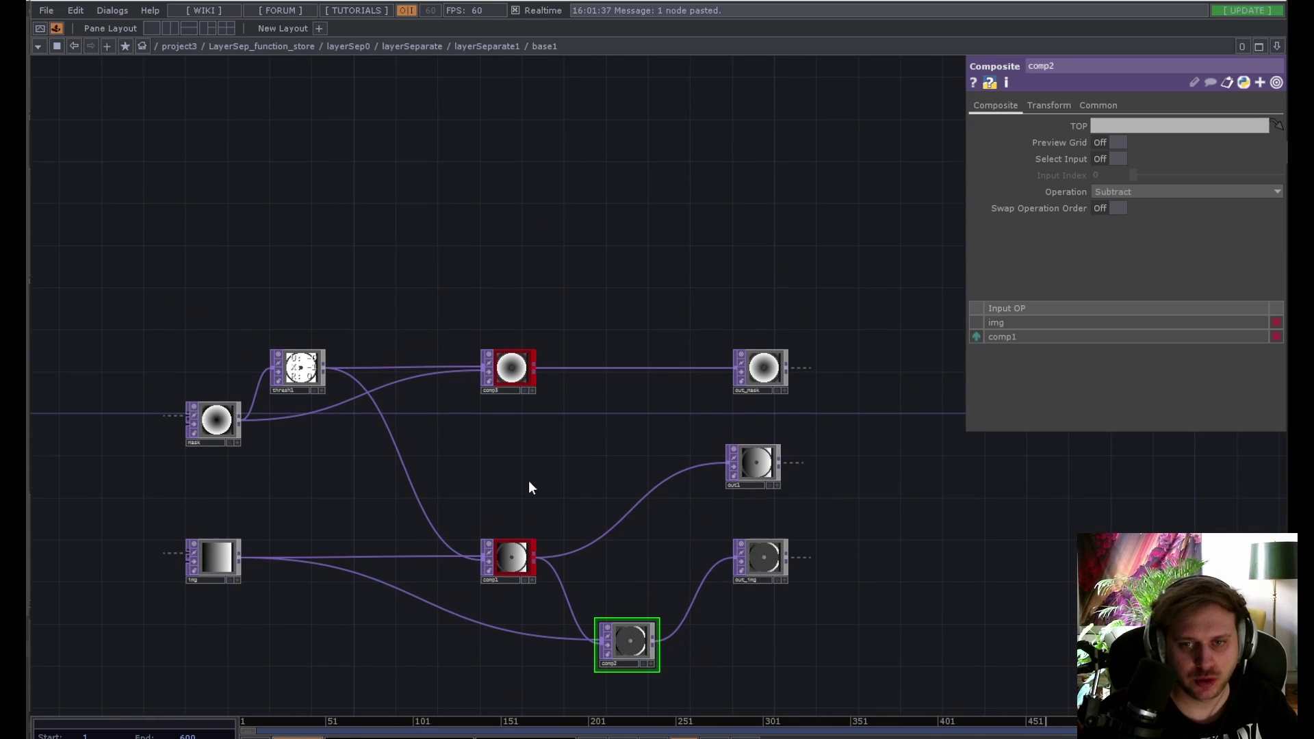
click(298, 380)
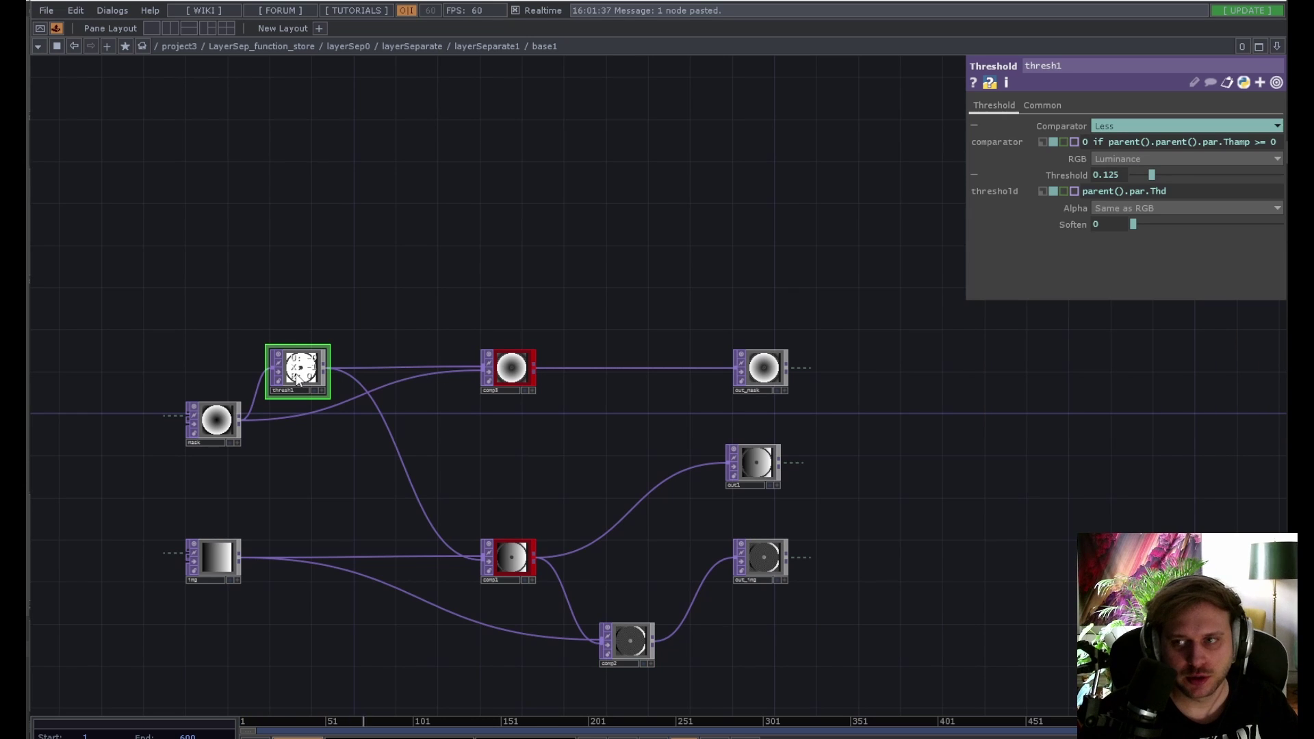
scroll(297, 380, up, 3)
scroll(297, 381, down, 3)
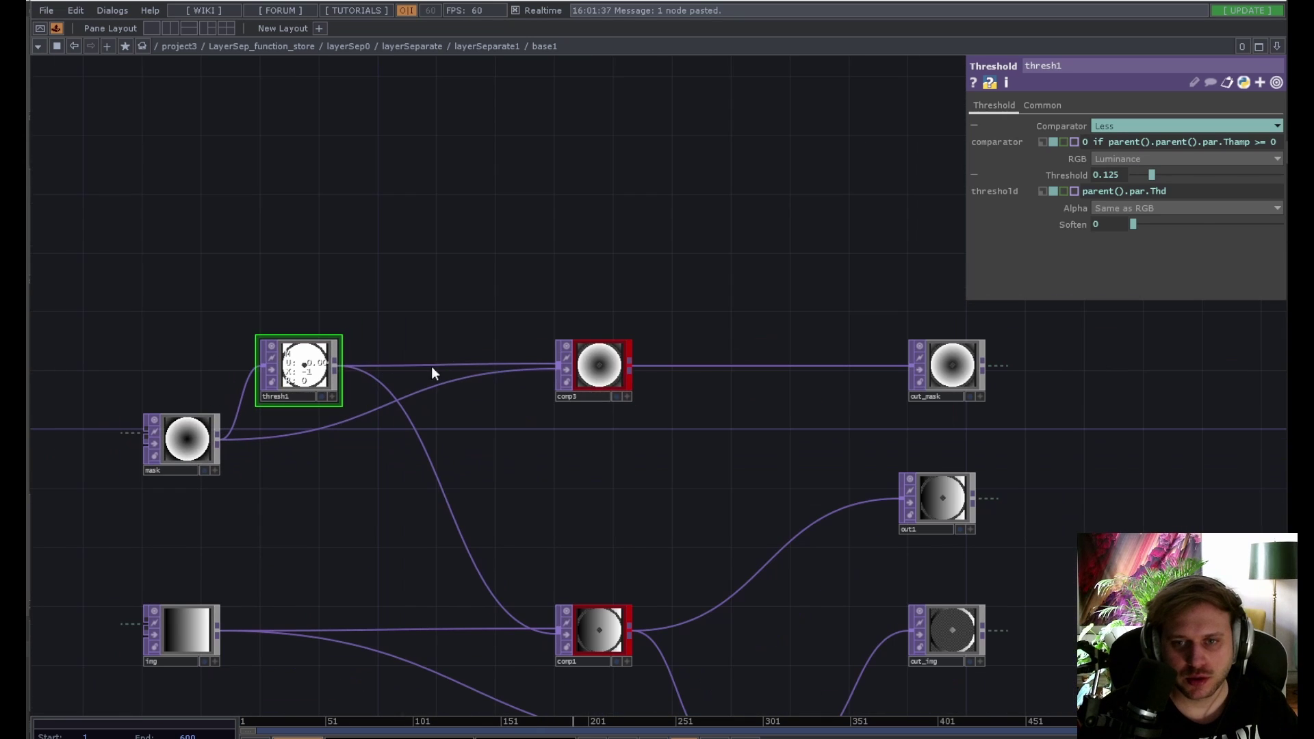
Step: Examine comp3's Multiply of thresh1 and mask, and line the out_mask output up with out1
click(597, 371)
drag(607, 463, 482, 460)
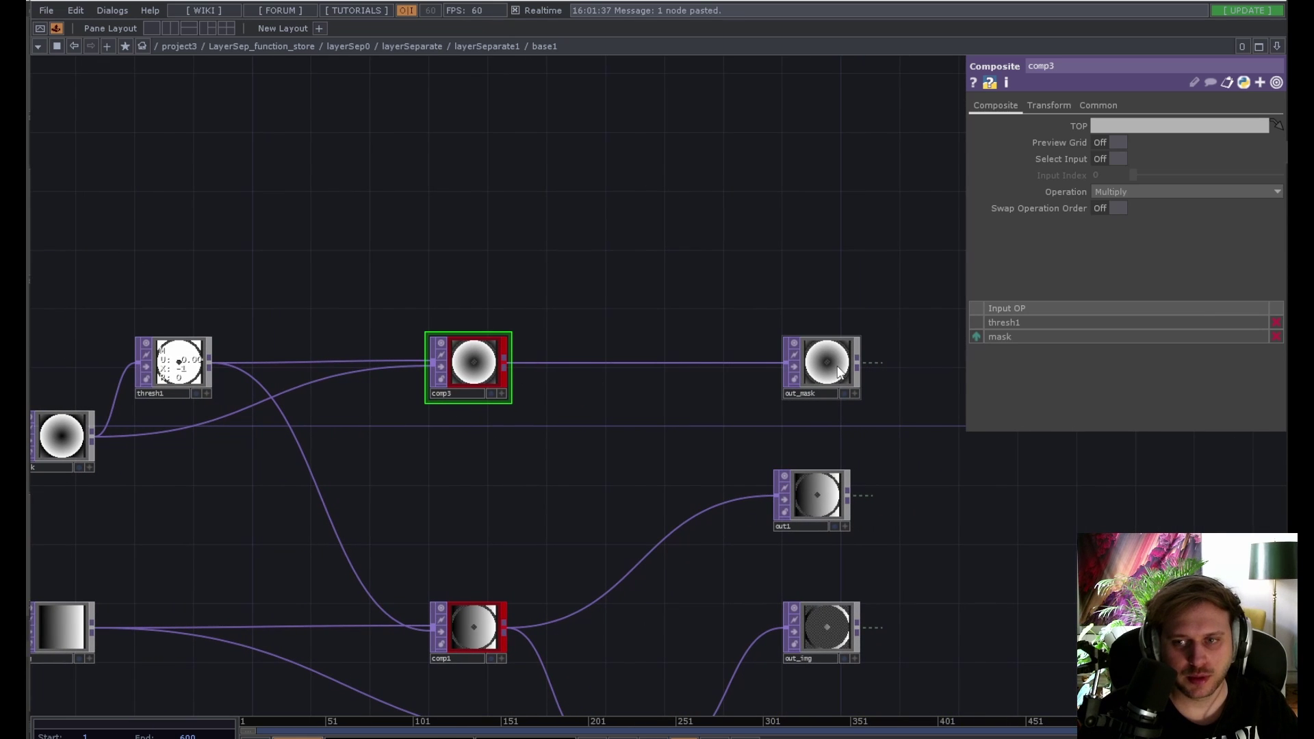
drag(838, 371, 826, 372)
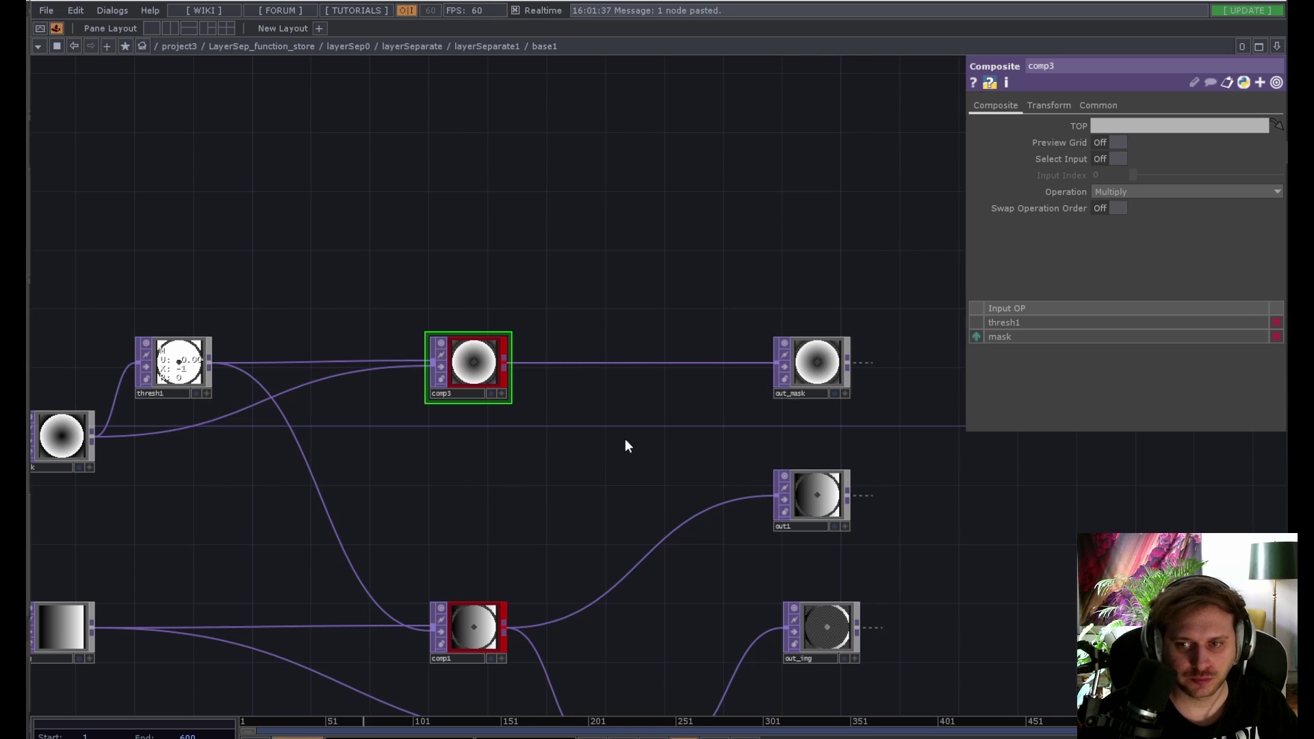
Step: Trace img and thresh1 into comp1 and examine its Multiply operation
drag(515, 498, 652, 404)
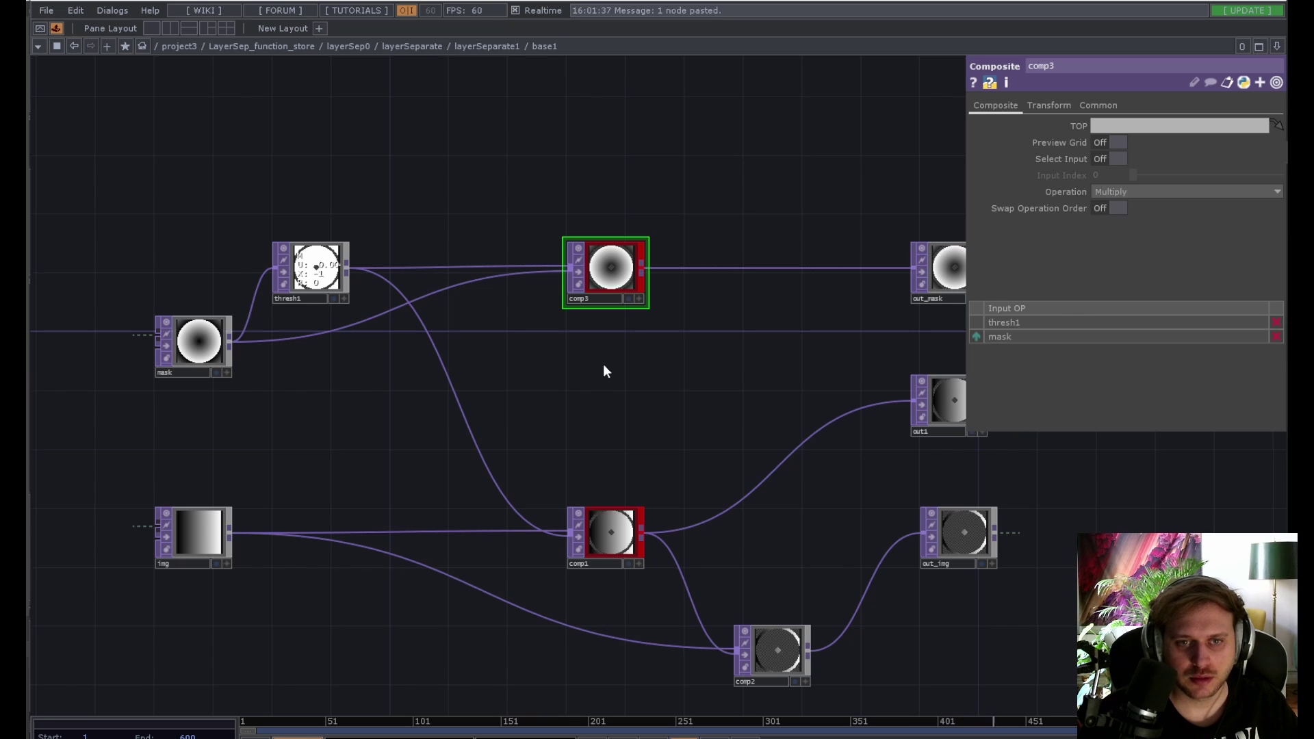
drag(603, 370, 532, 333)
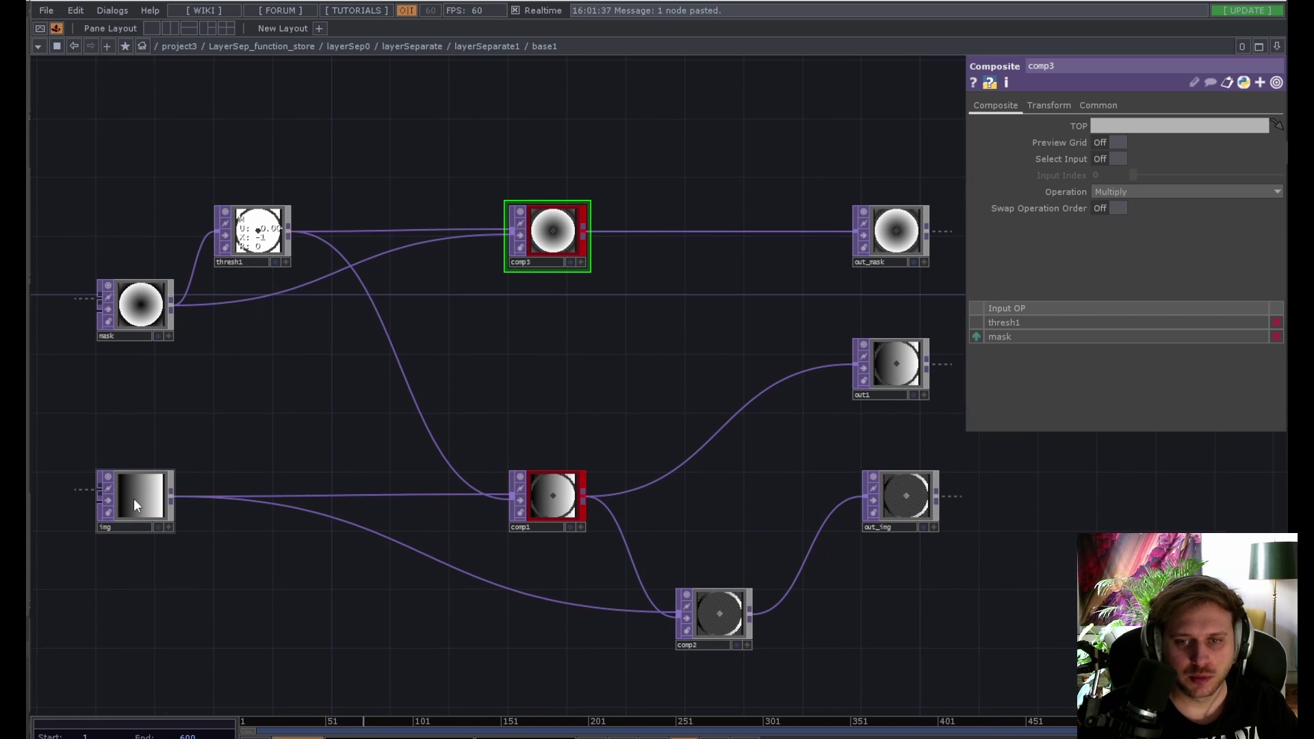
click(545, 504)
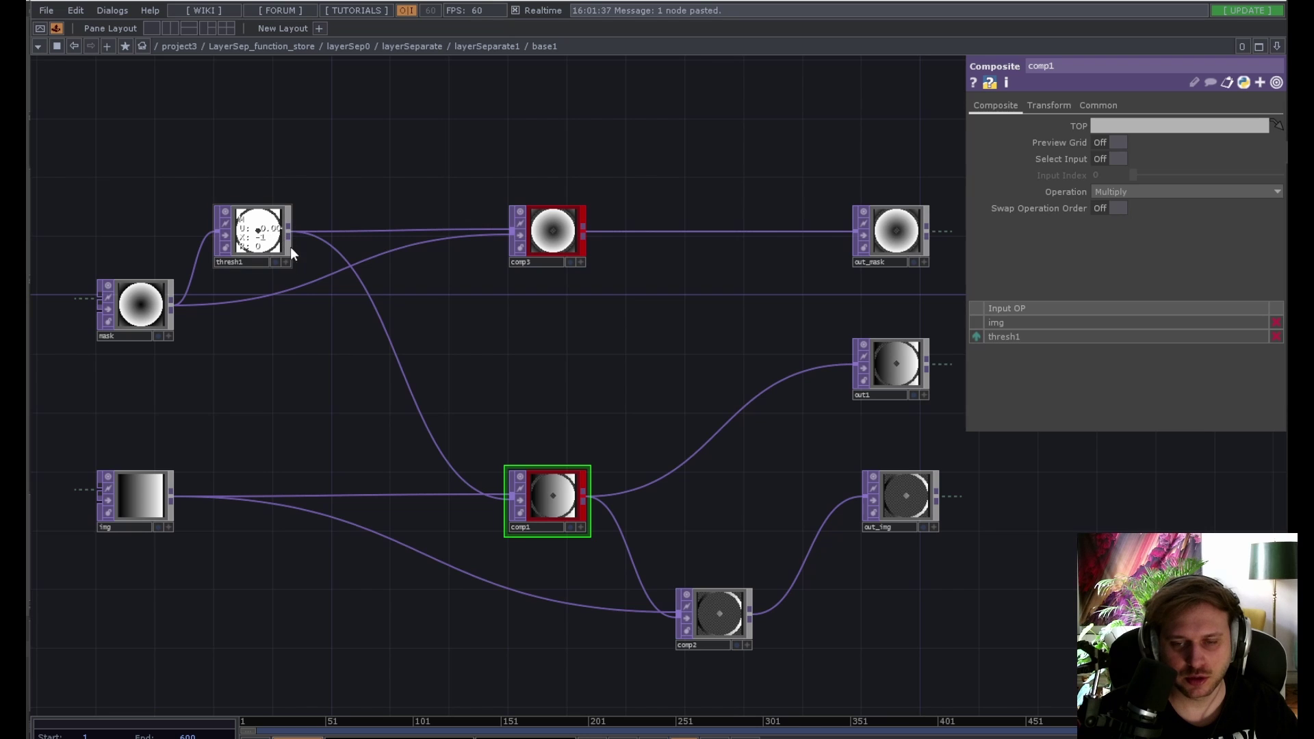
drag(530, 419, 421, 413)
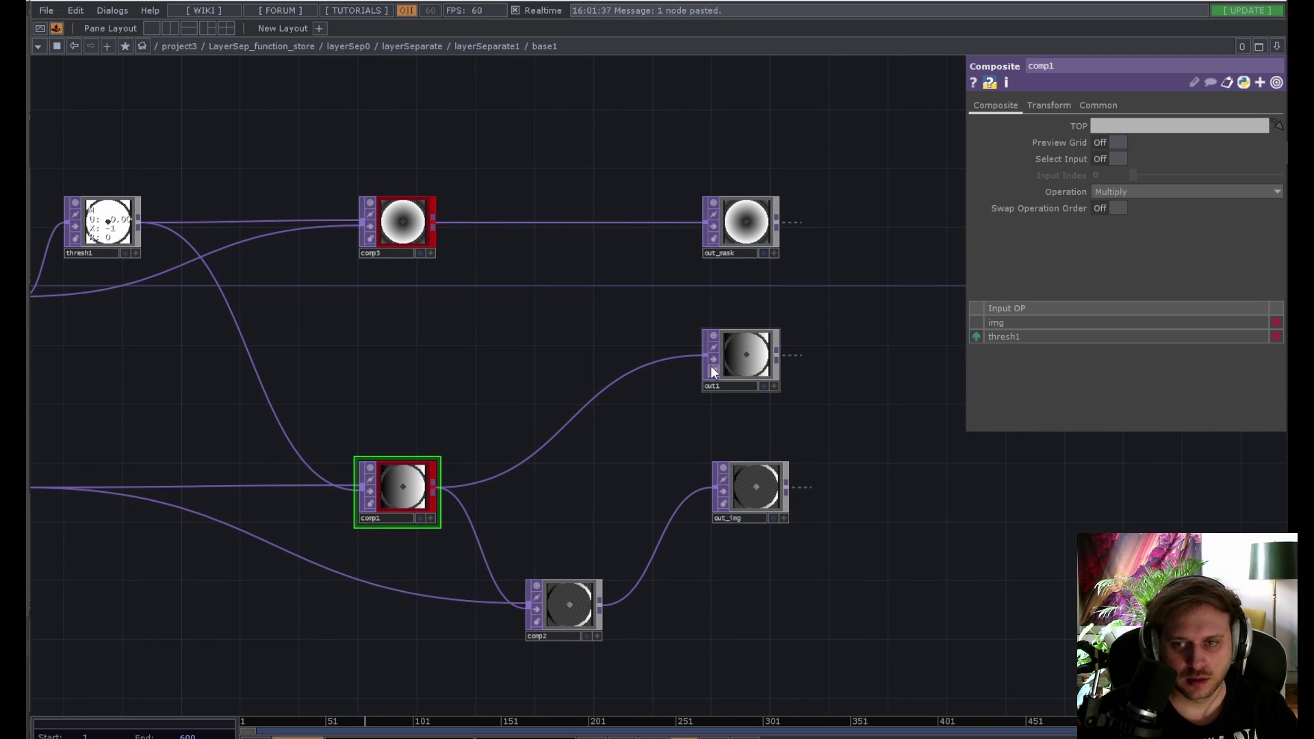
Step: Swap the positions of out1 and out_mask so out1 sits above out_mask, and align the two outputs
click(749, 354)
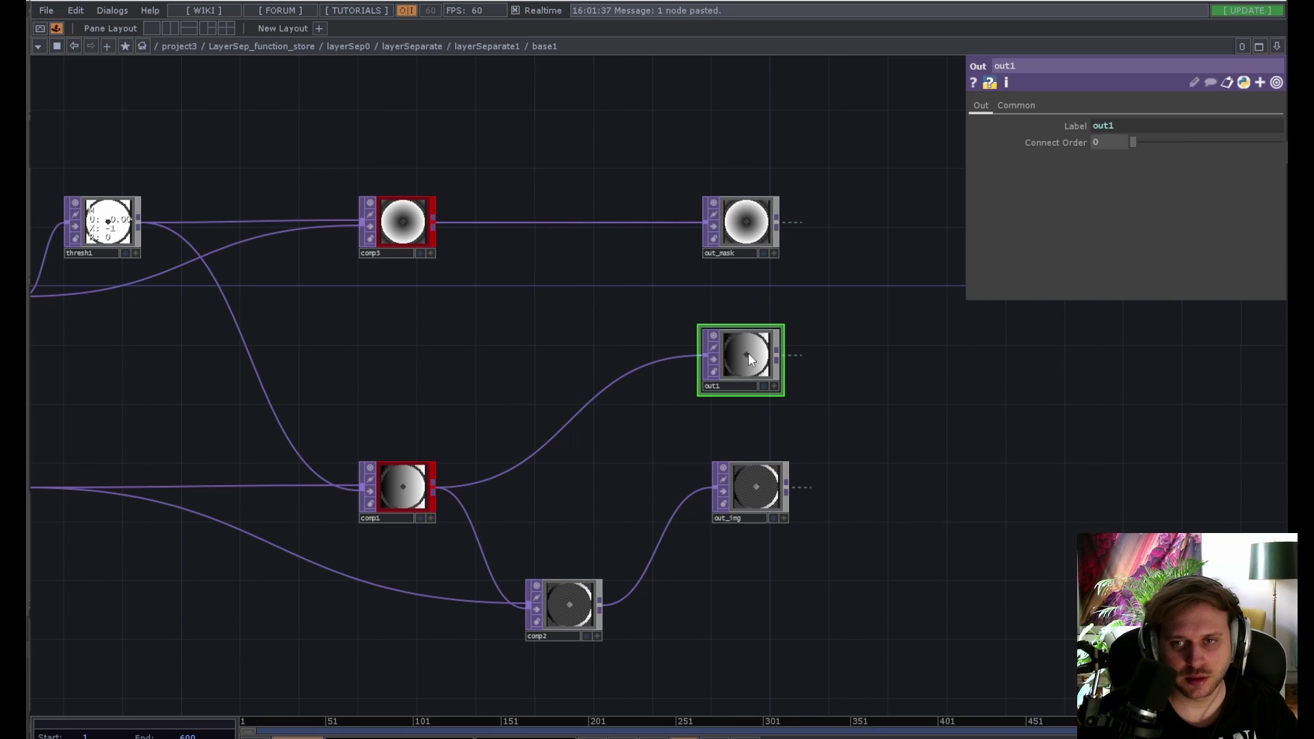
drag(749, 356, 704, 151)
drag(758, 228, 713, 361)
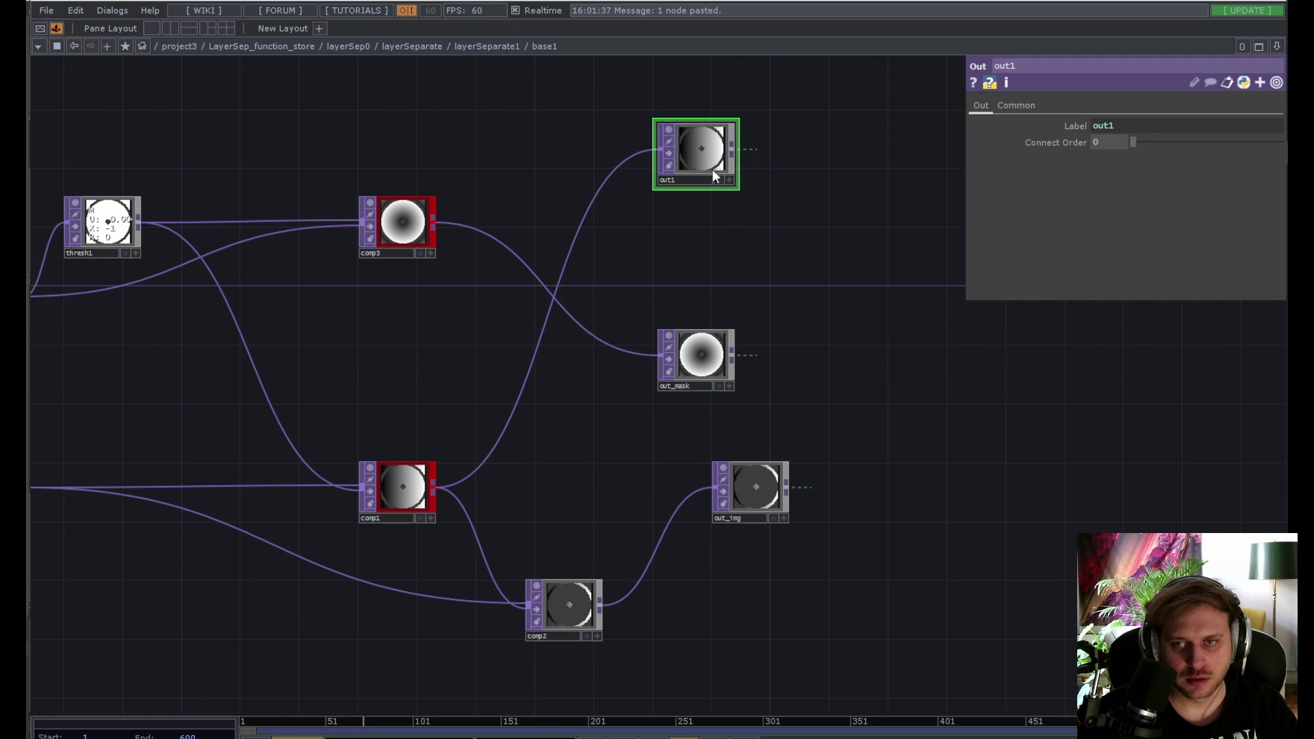
drag(710, 167, 727, 241)
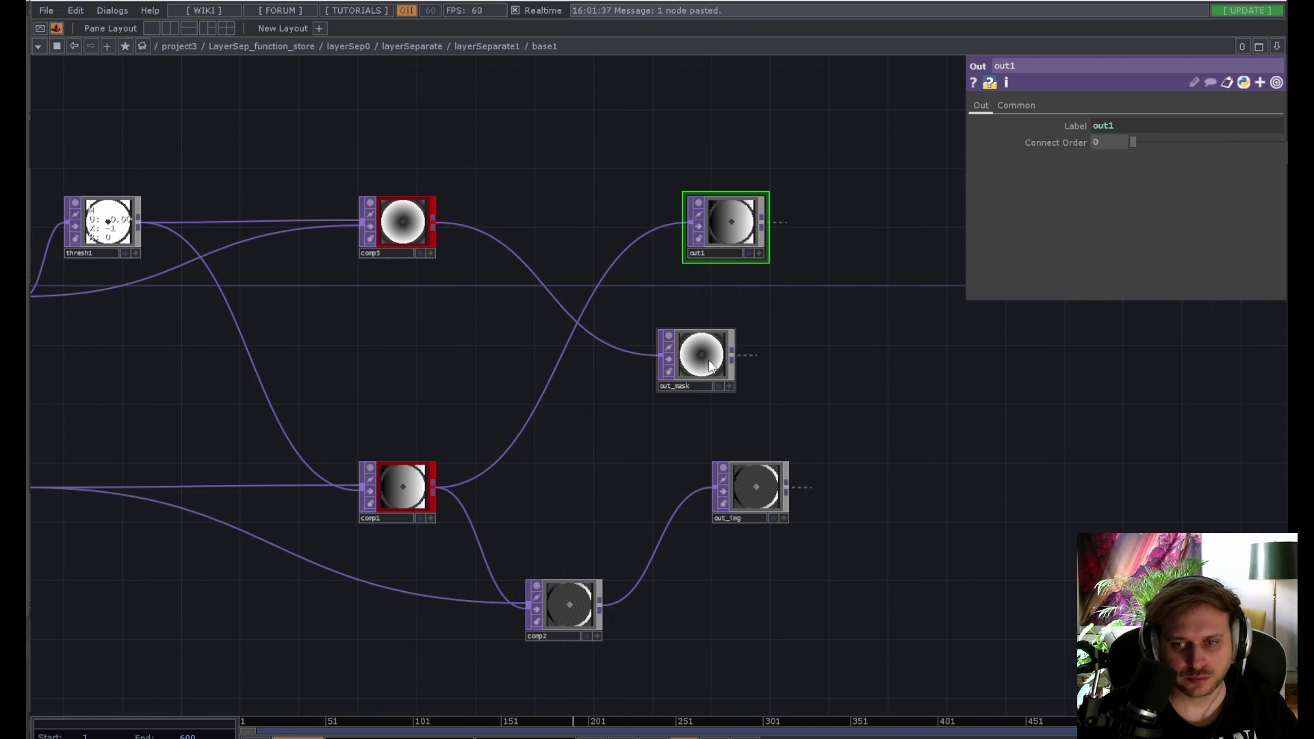
drag(709, 359, 767, 360)
drag(657, 415, 715, 406)
drag(817, 351, 788, 350)
Step: Trace comp1's result into comp2 and out_img, and re-examine comp1's Multiply of img and thresh1
drag(640, 427, 802, 318)
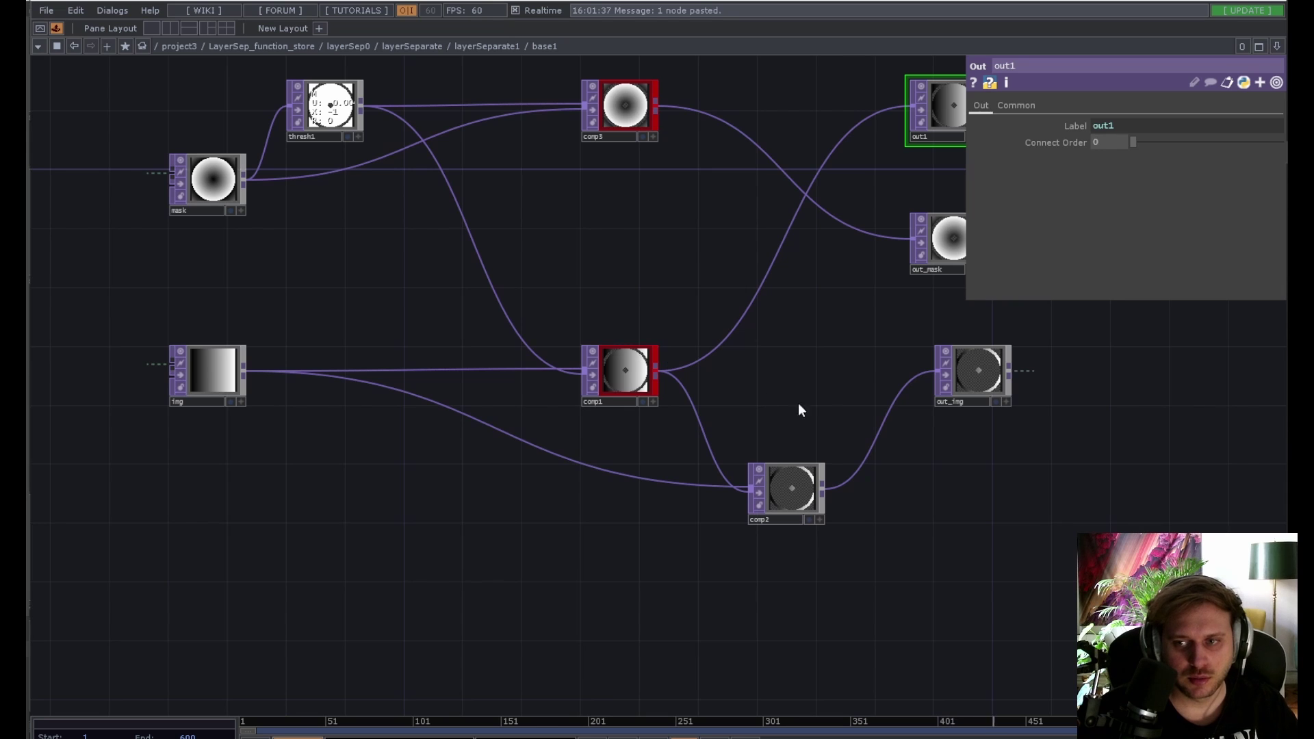
scroll(1001, 356, up, 5)
scroll(999, 363, down, 5)
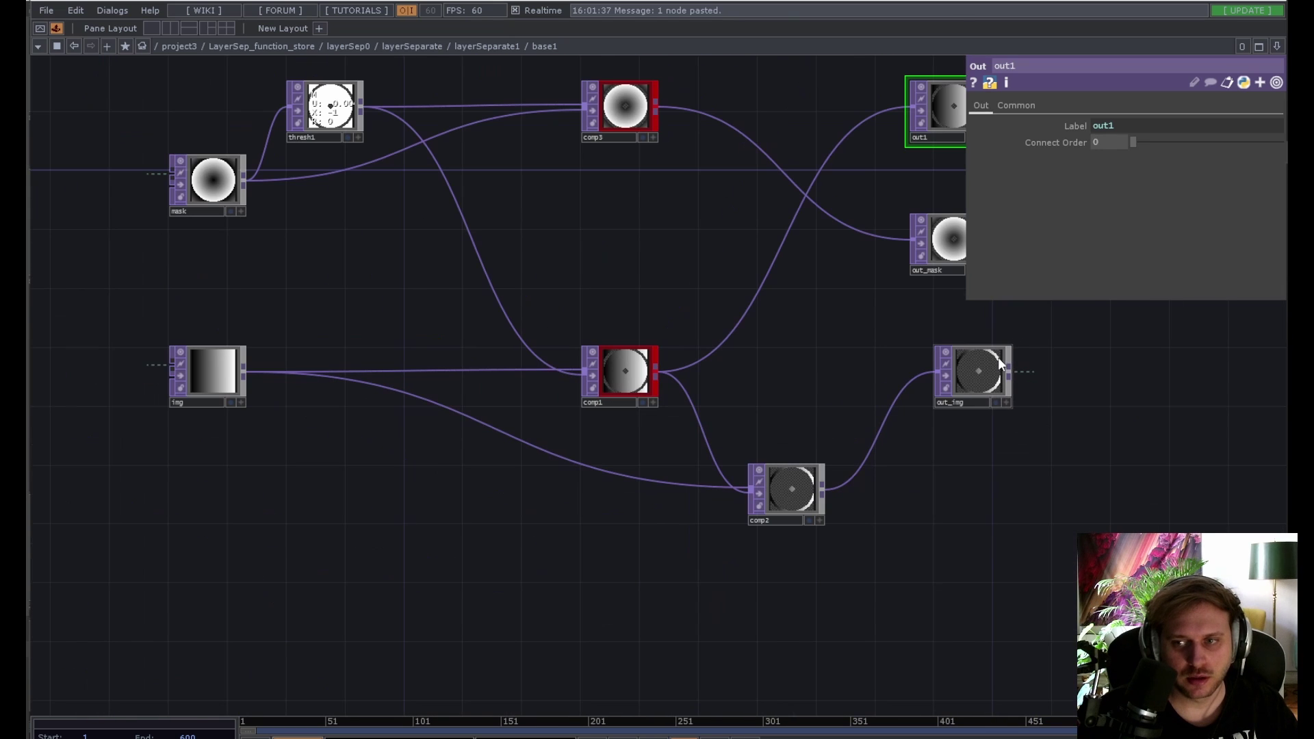
click(619, 376)
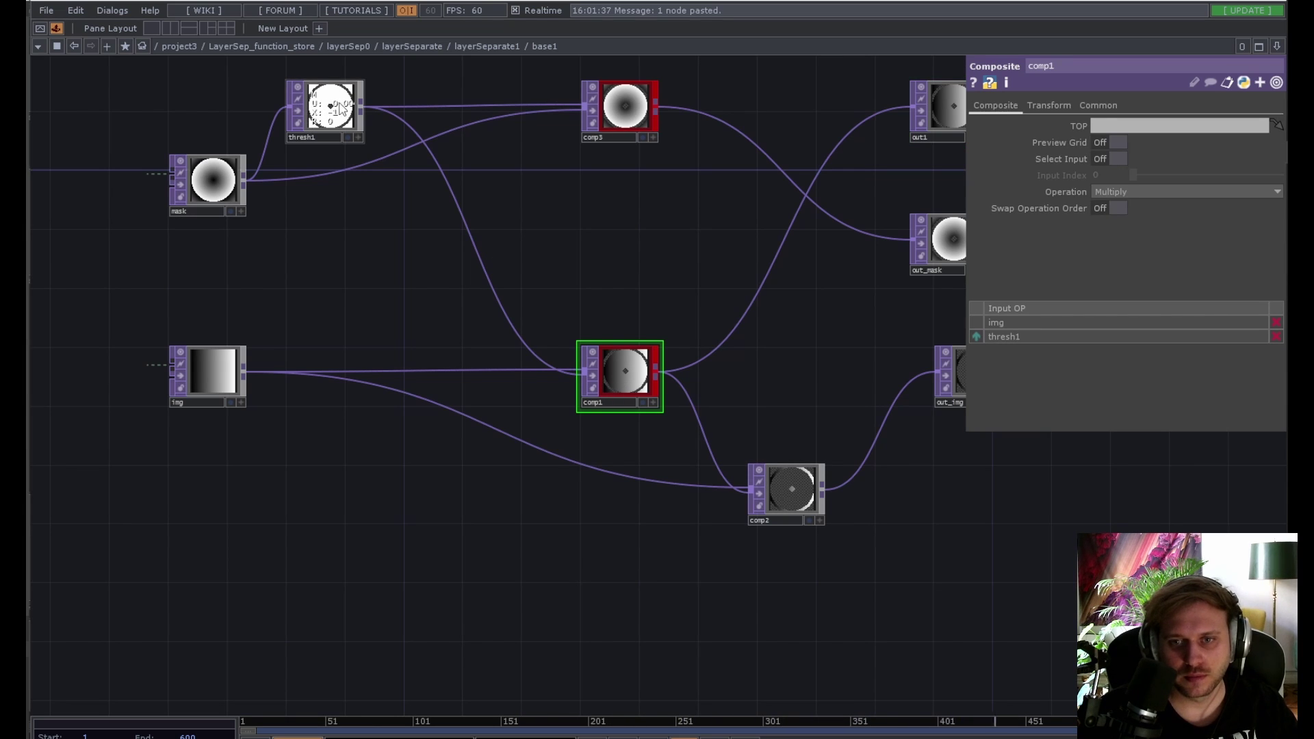
drag(759, 416, 646, 409)
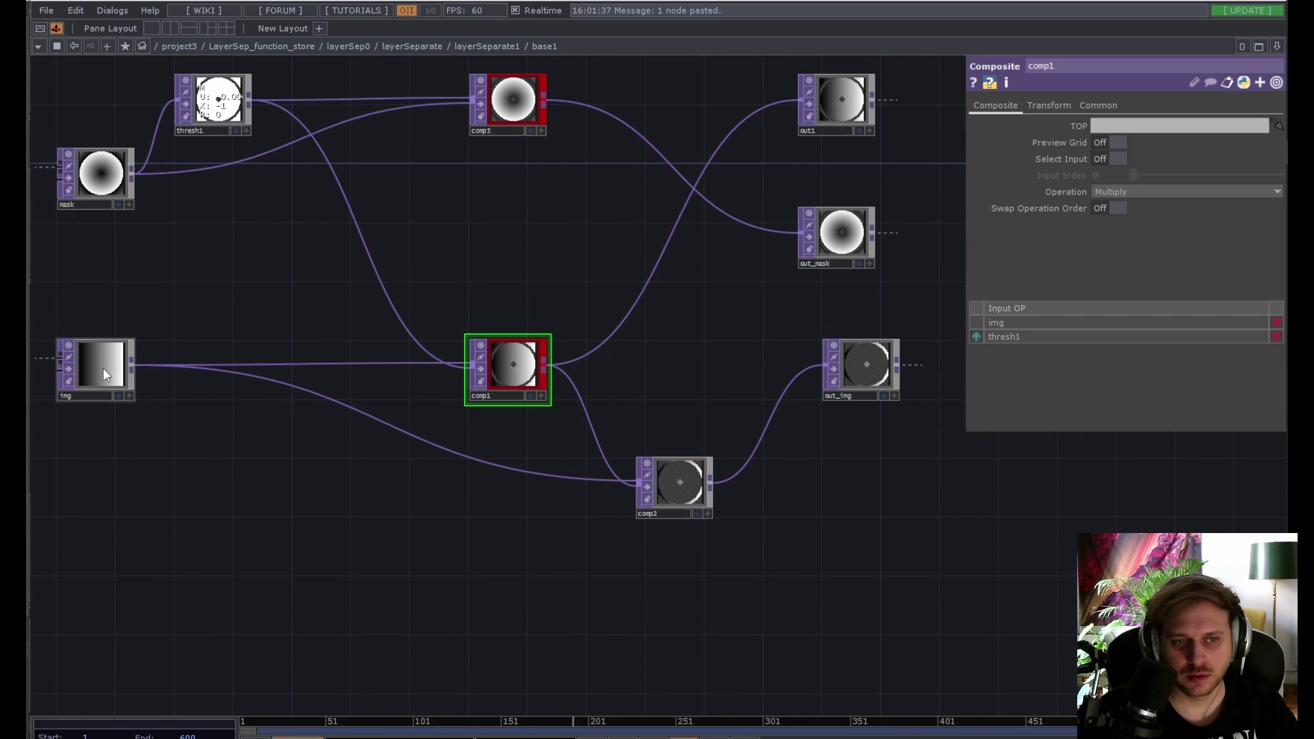
Step: Align out_img beneath out_mask and inspect its output label and connect order
mouse_move(863, 373)
mouse_down()
mouse_move(811, 373)
mouse_move(838, 372)
mouse_up()
click(852, 378)
drag(856, 477, 729, 509)
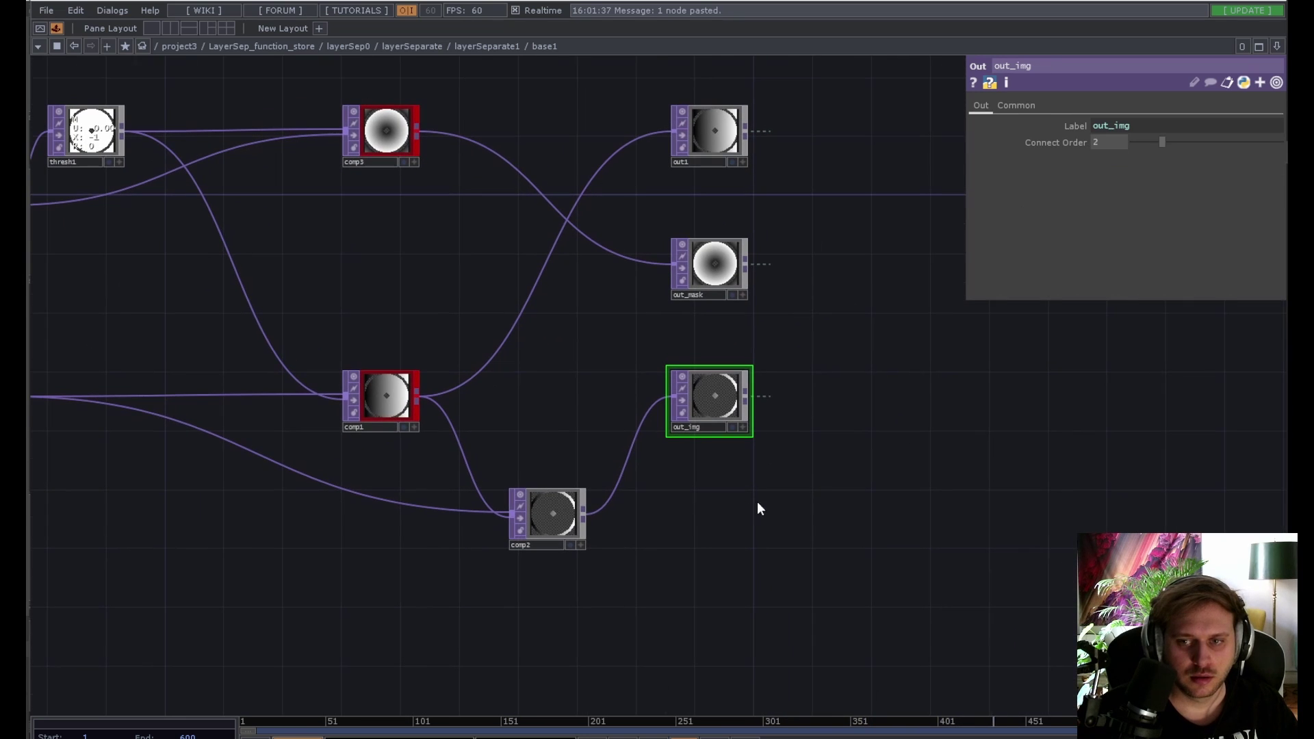
Step: Leave base1 and review the full chain of replicated base components with their layer nulls
scroll(796, 510, down, 5)
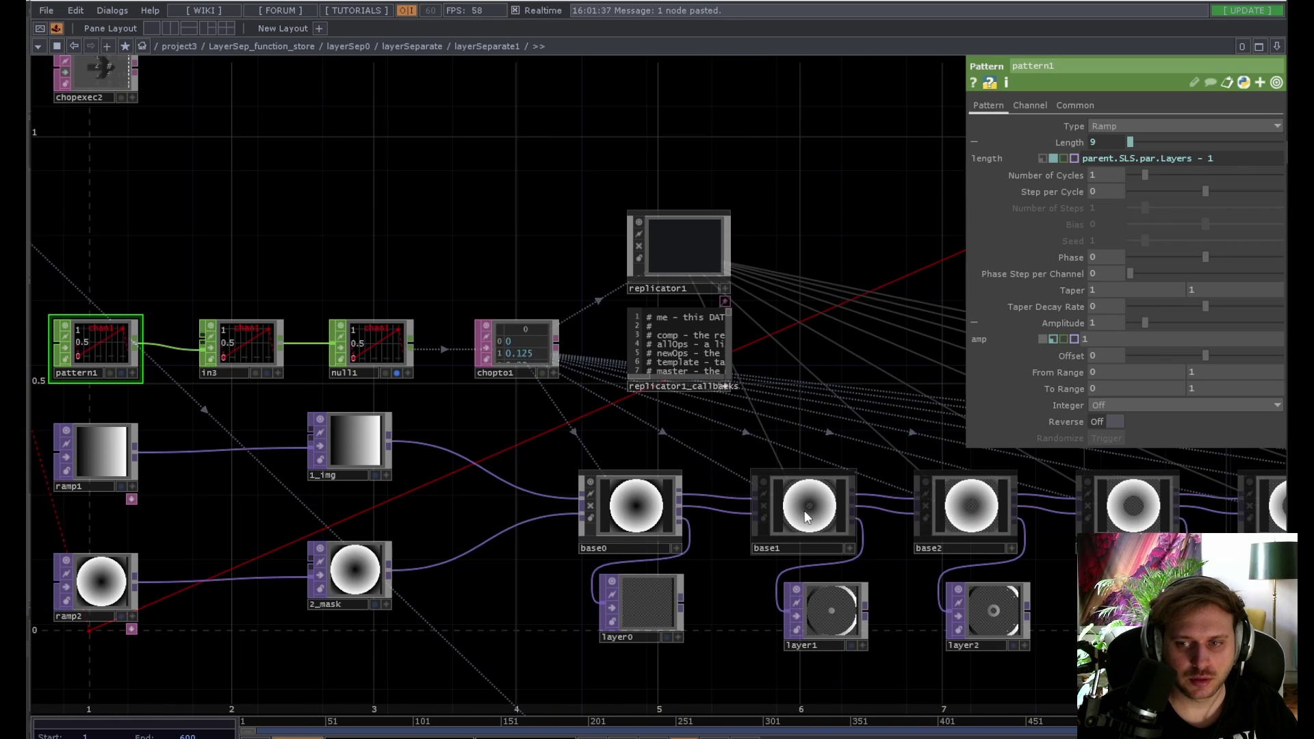
drag(849, 410, 625, 382)
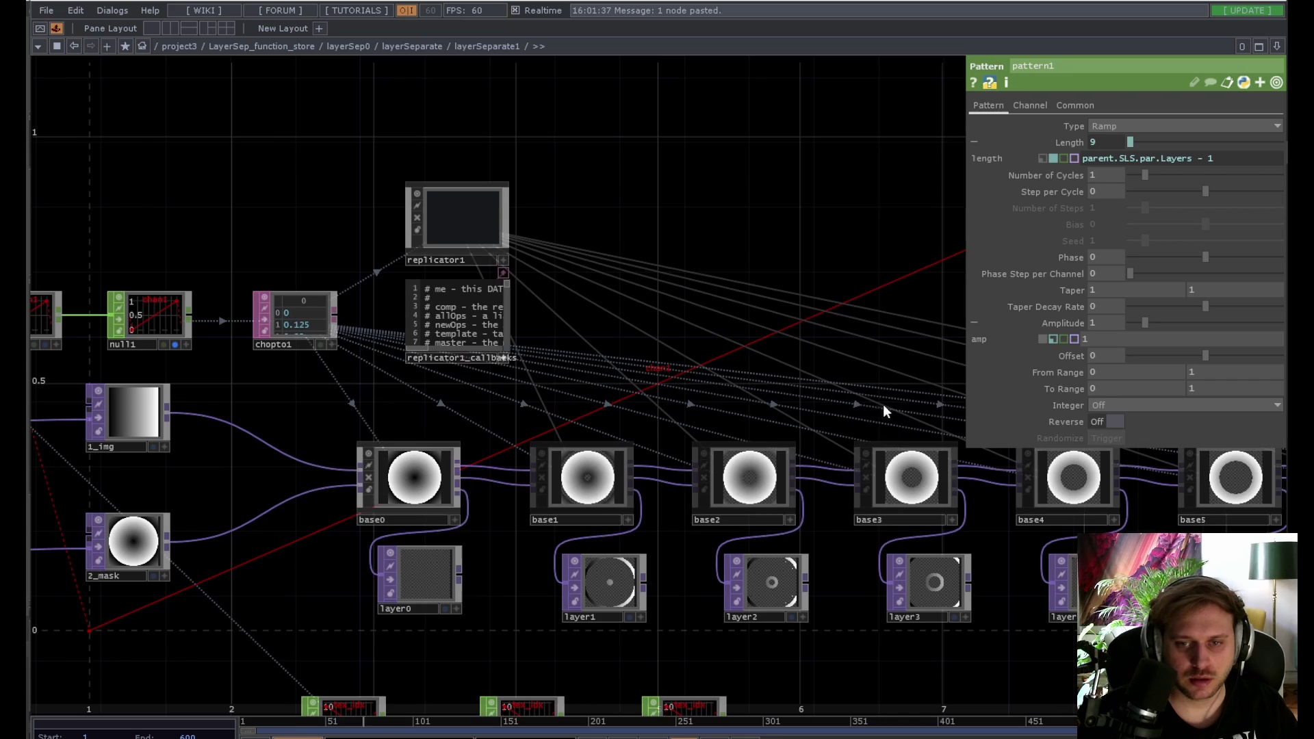
drag(883, 404, 450, 332)
scroll(450, 331, down, 2)
drag(798, 584, 774, 543)
scroll(608, 522, up, 6)
scroll(549, 542, down, 6)
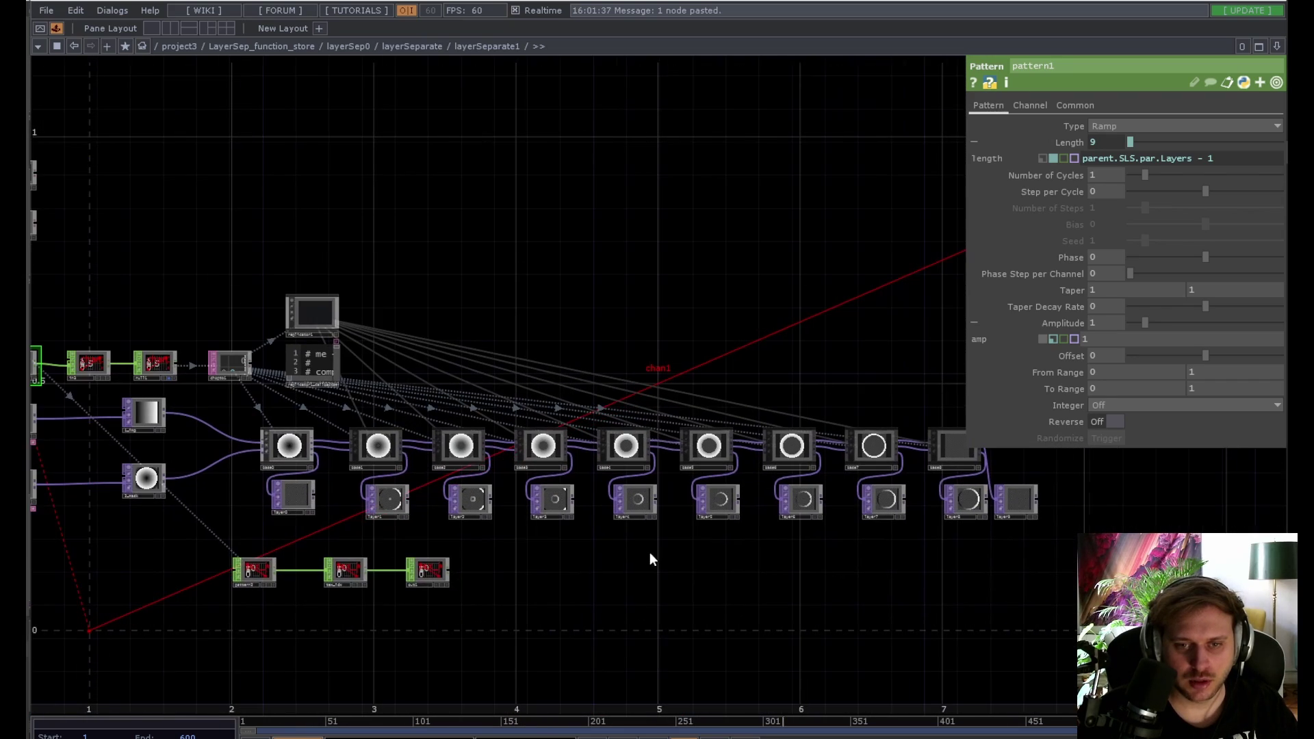
scroll(668, 564, down, 2)
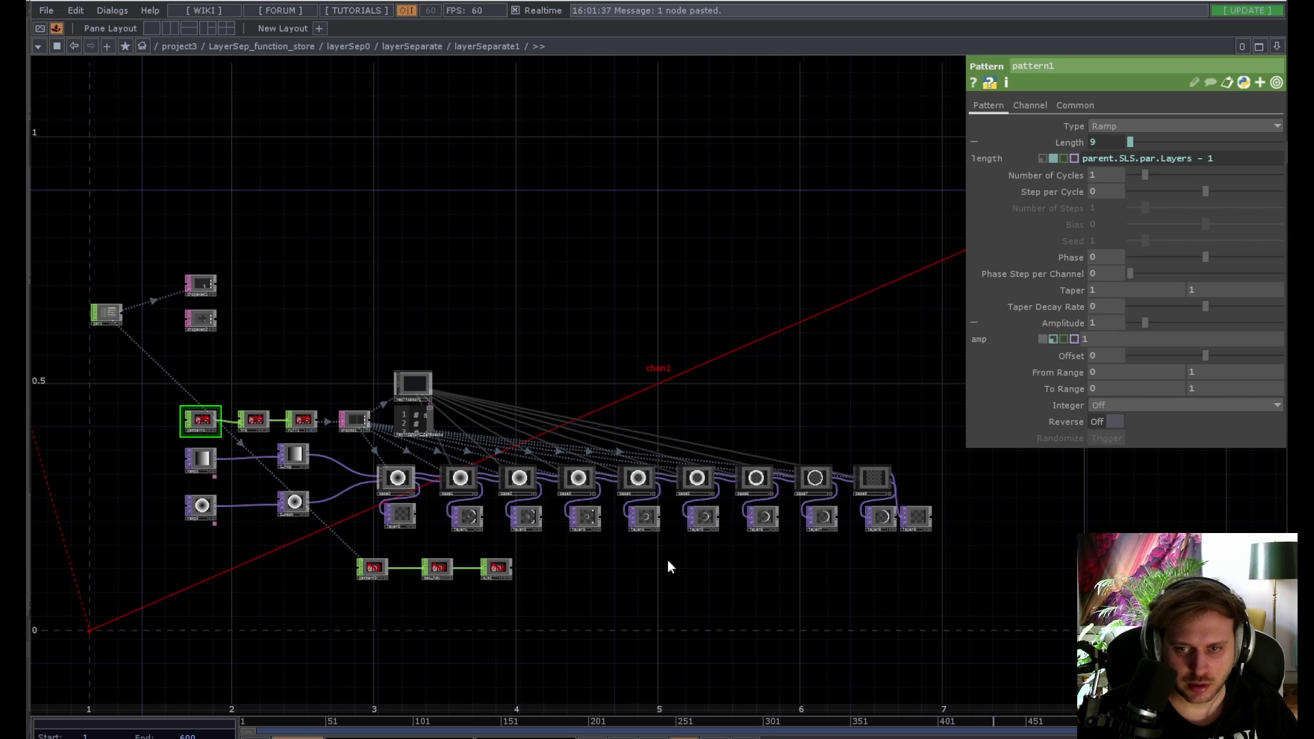
Step: Leave layerSeparate1 and view it within the surrounding layerSeparate network
scroll(667, 560, down, 5)
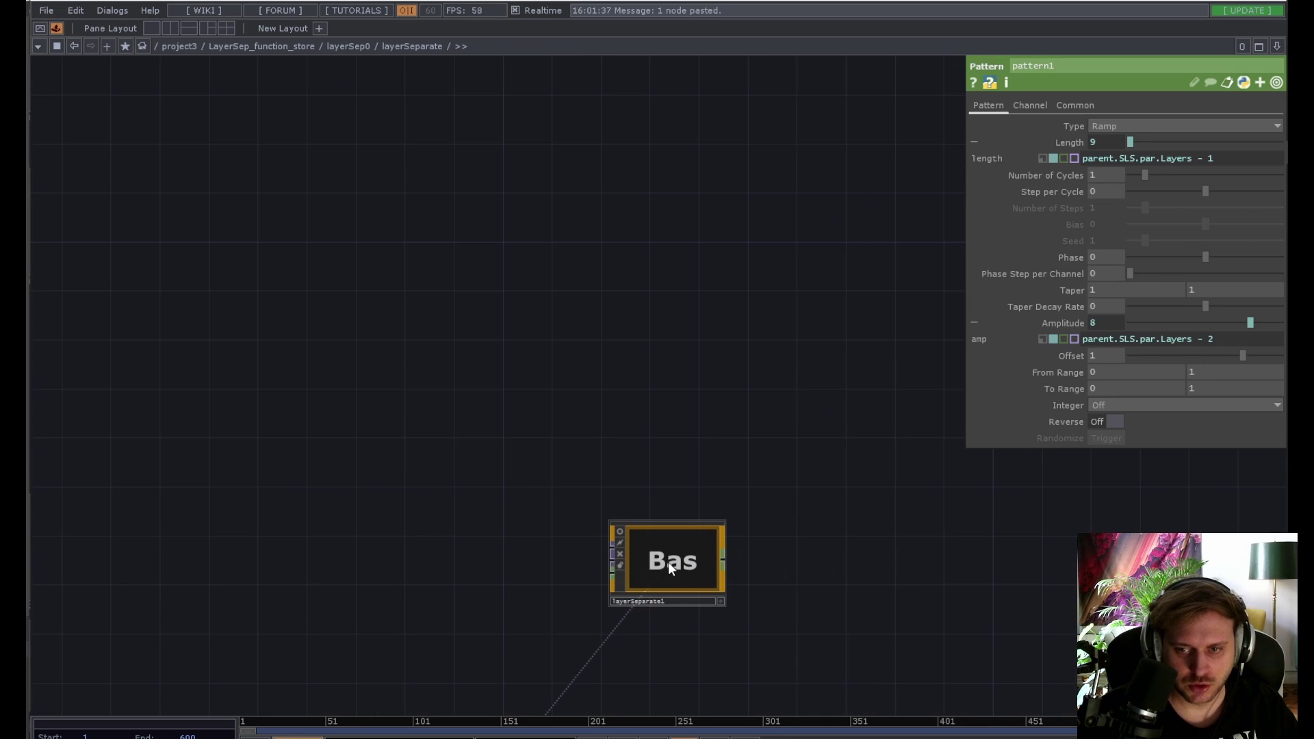
drag(646, 478, 559, 232)
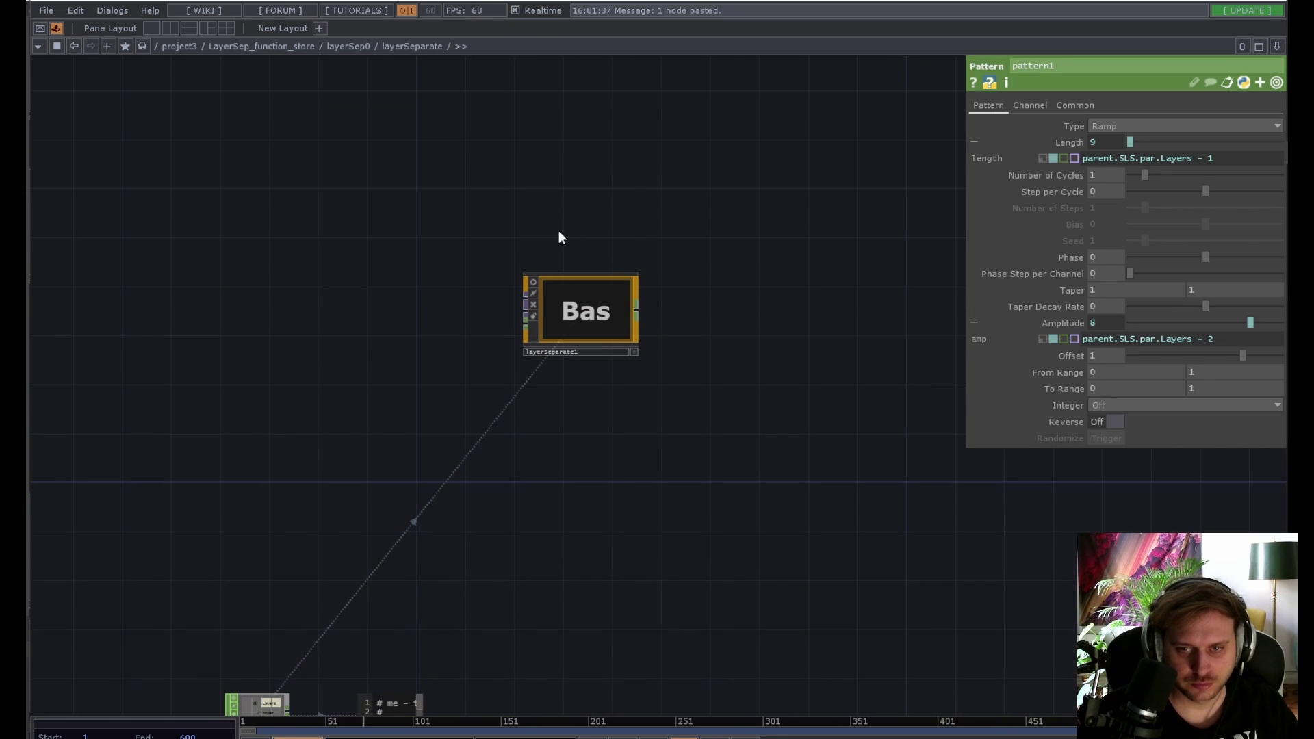
scroll(559, 231, down, 4)
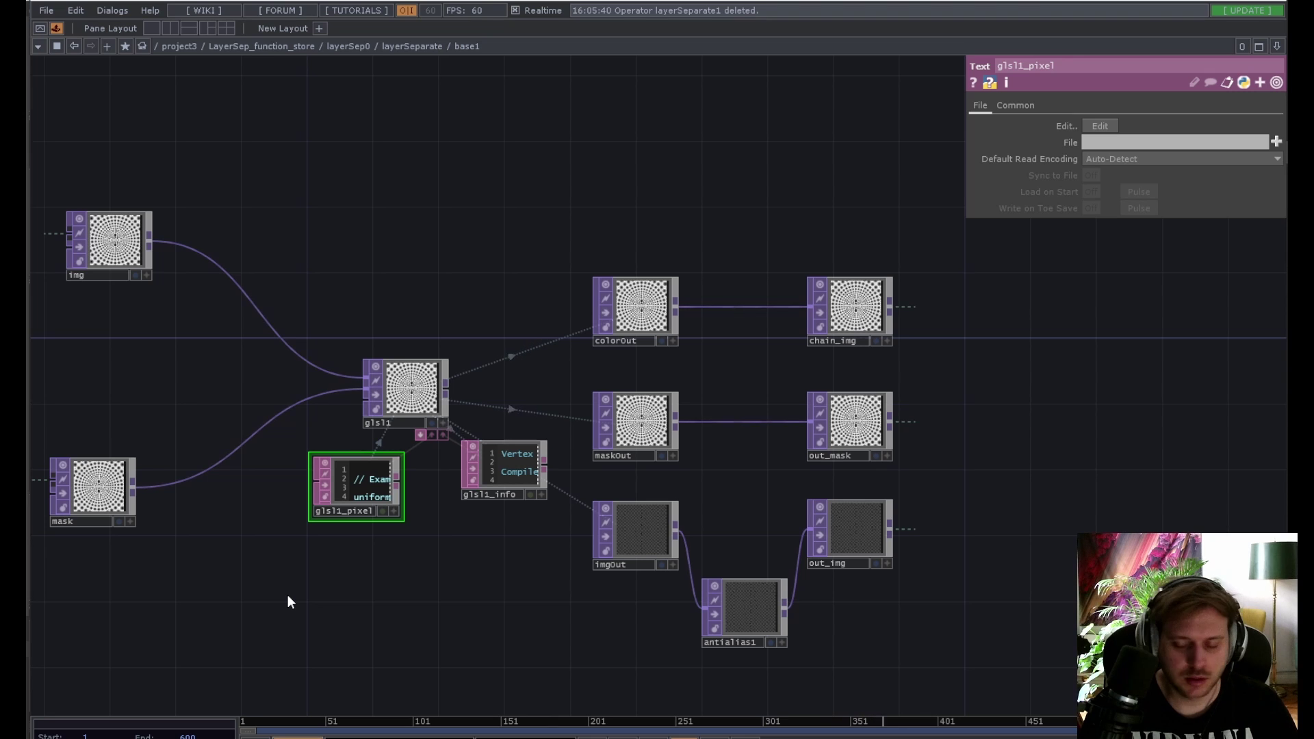
Step: Inspect the glsl1_pixel shader text beside glsl1 and glsl1_info in the shader-based base1
scroll(328, 551, up, 5)
drag(280, 503, 391, 627)
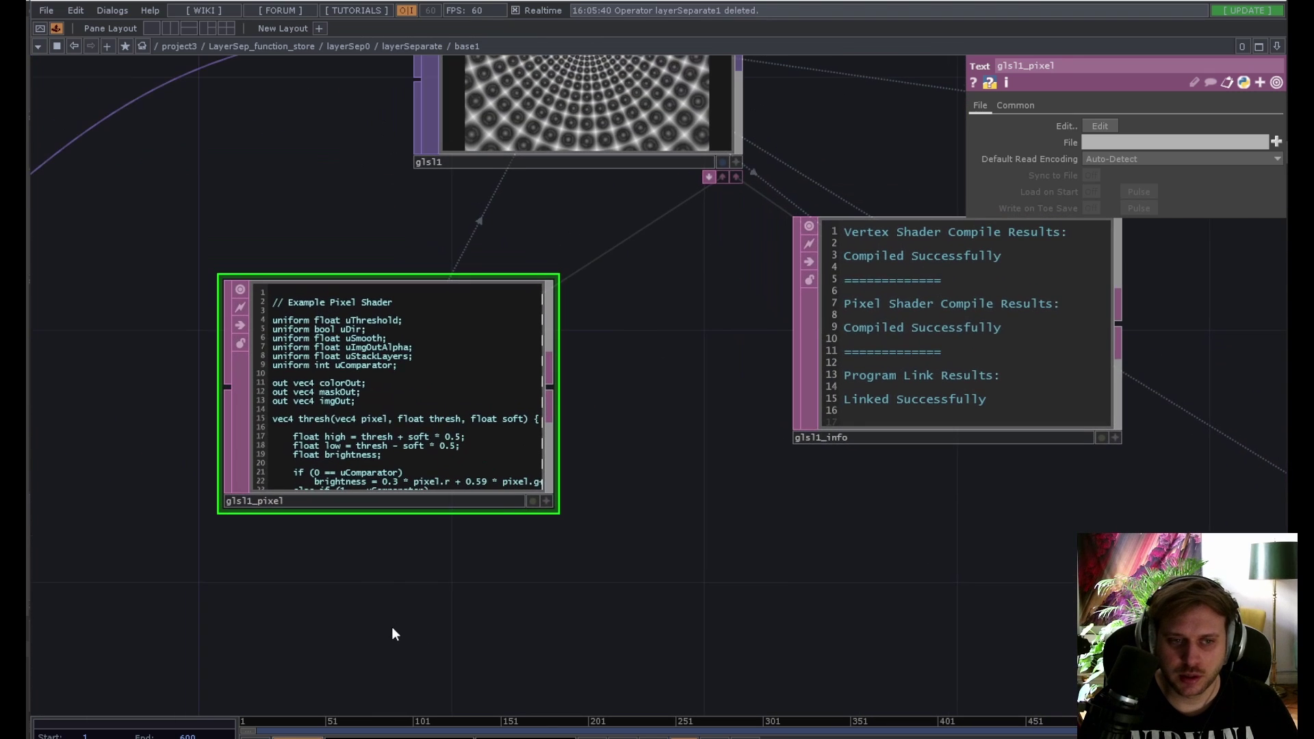
drag(141, 461, 220, 571)
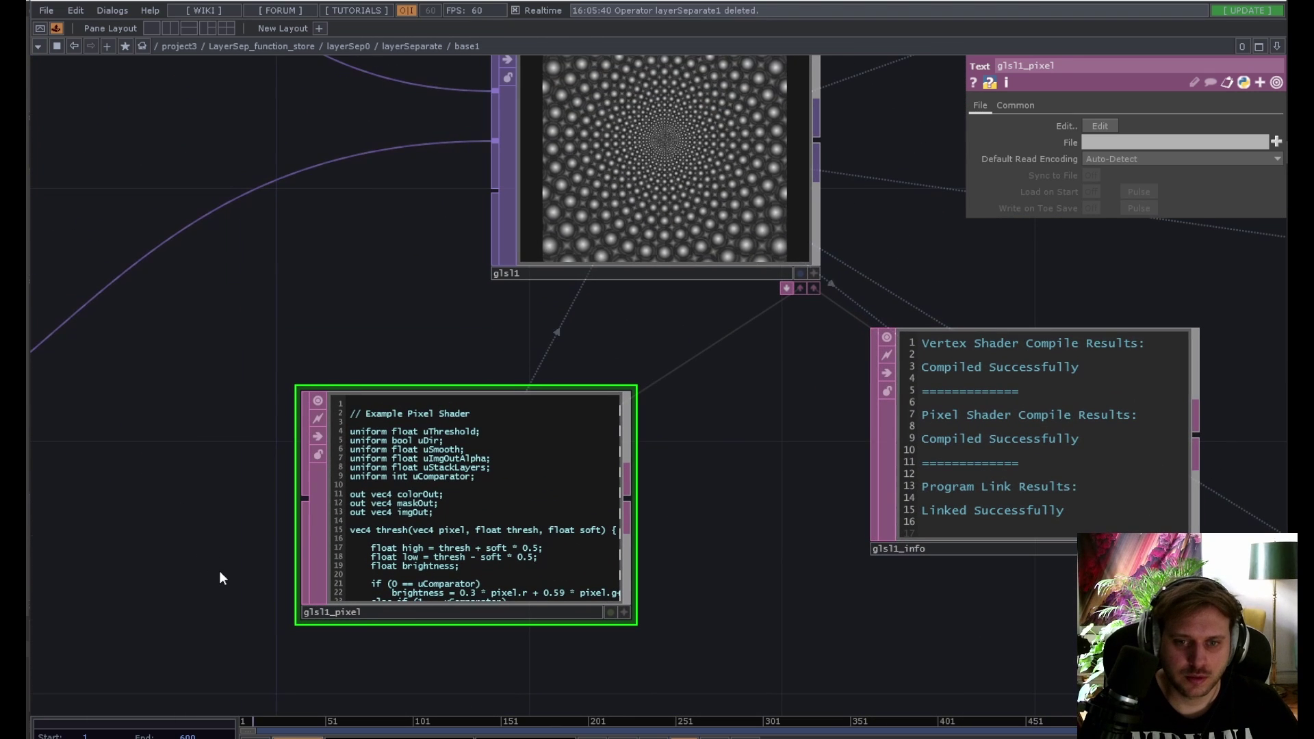
Step: Switch to Visual Studio Code and read the shader's thresh function, covering the uComparator branches, smoothstep and uDir condition
key(alt+Tab)
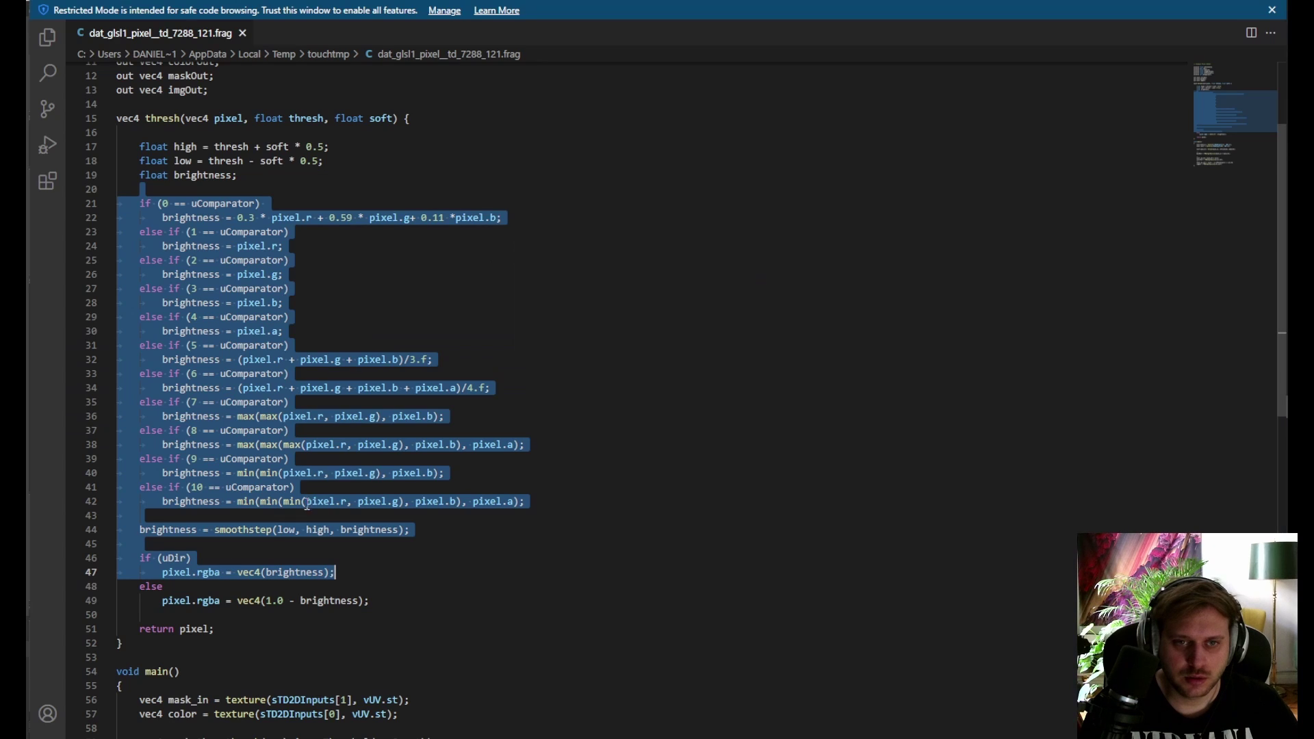
click(249, 204)
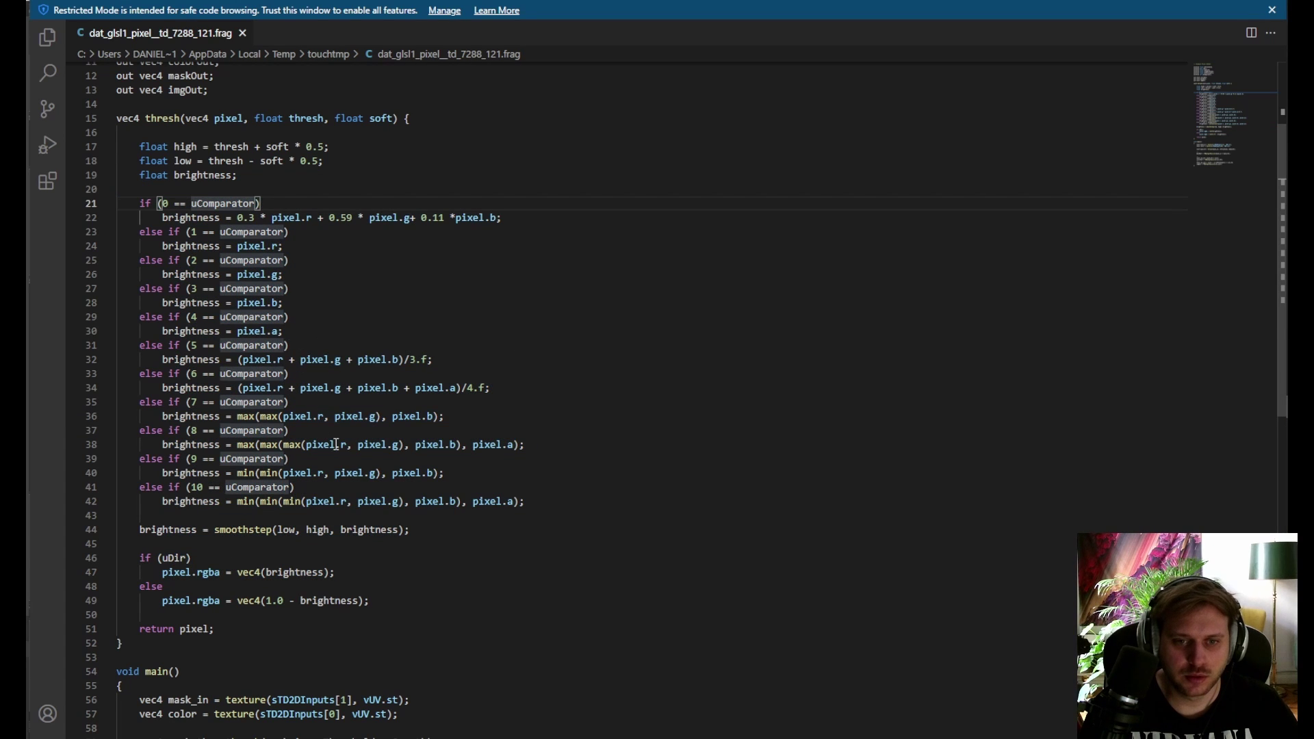
scroll(381, 573, down, 1)
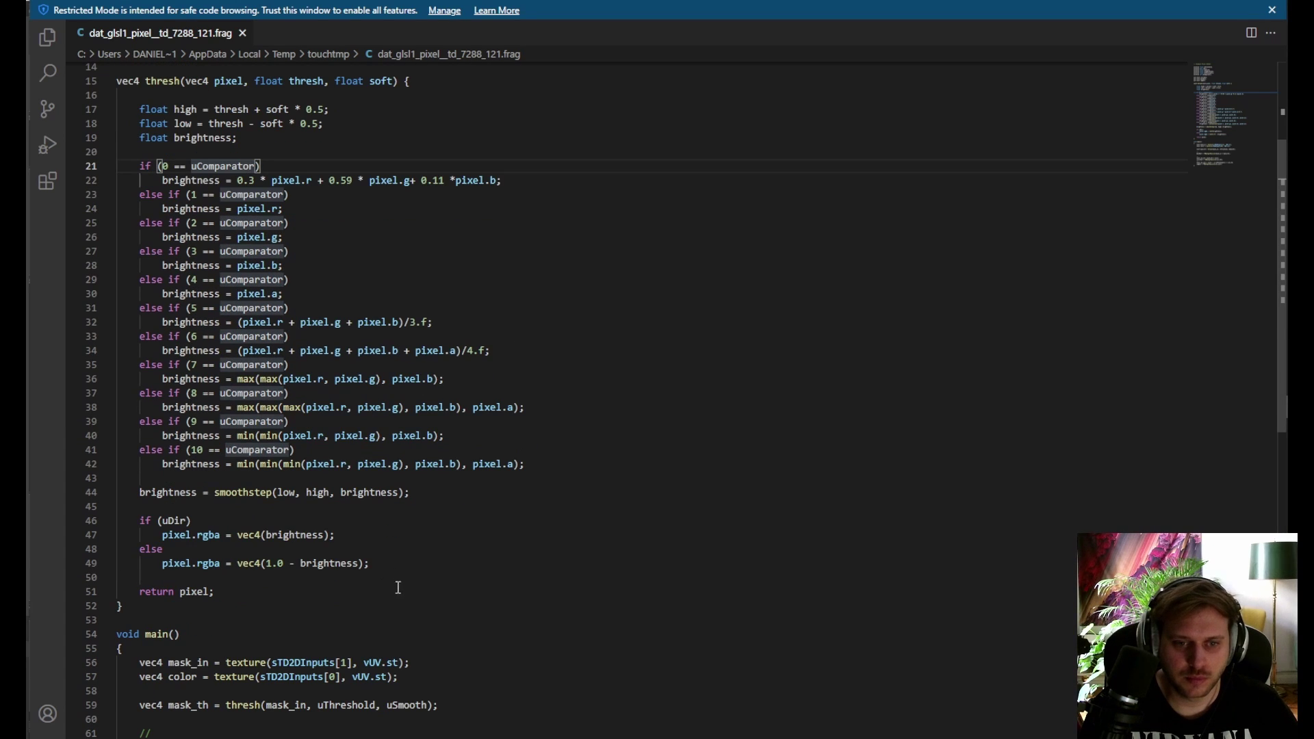
click(408, 608)
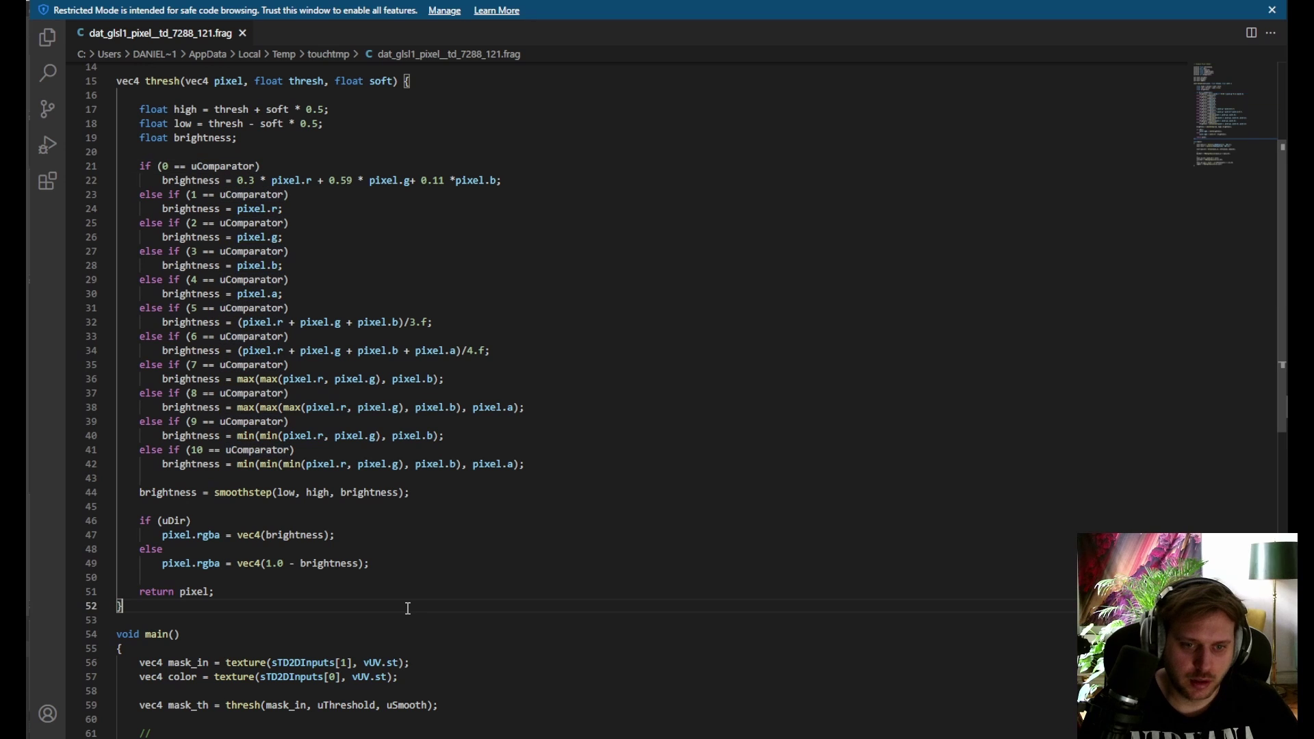
Step: Highlight the complete thresh function in the shader, from its declaration to its closing brace, and clear the selection
scroll(234, 178, up, 1)
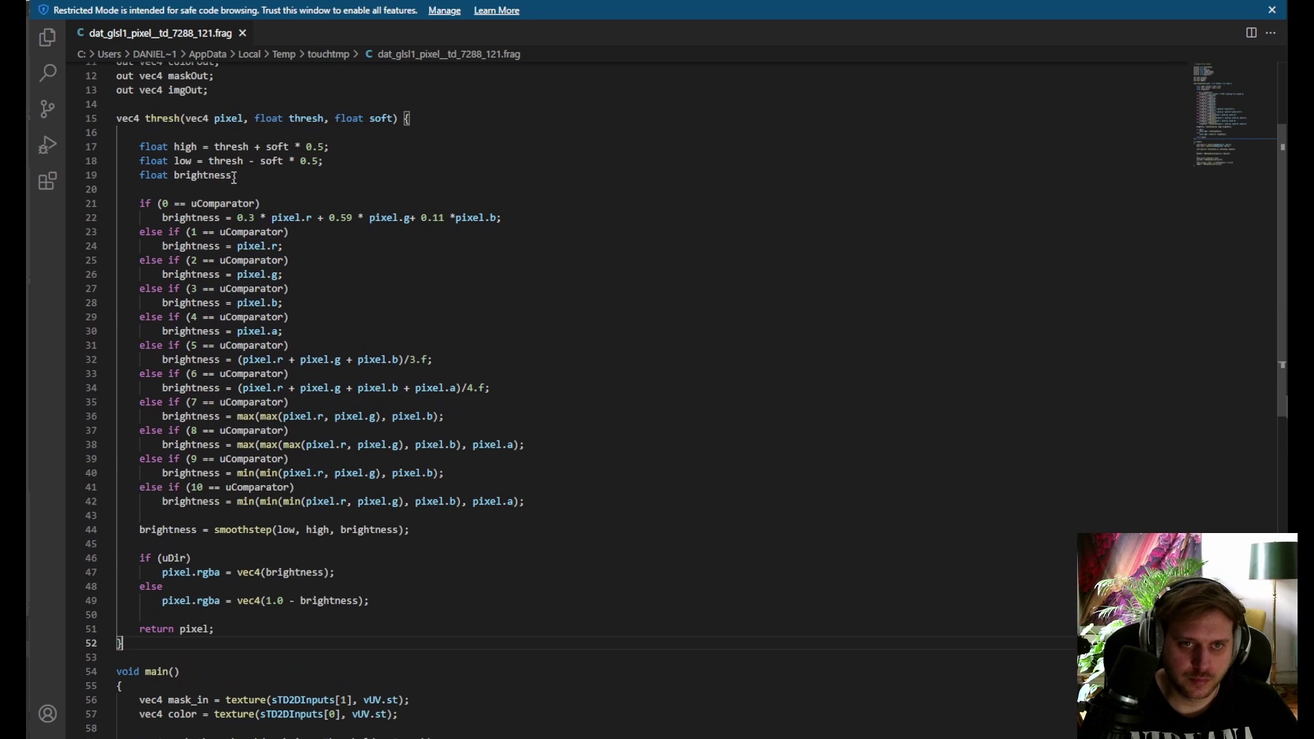
shift+click(119, 121)
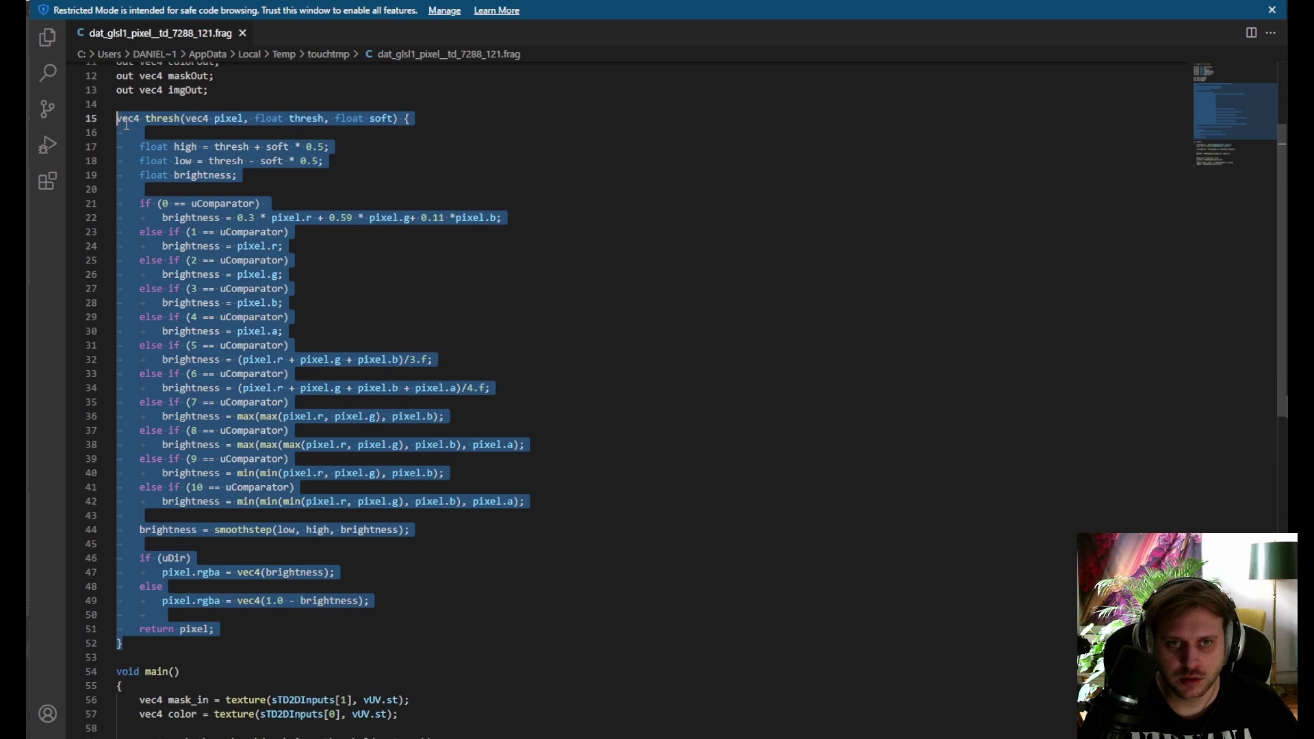
click(360, 226)
click(352, 184)
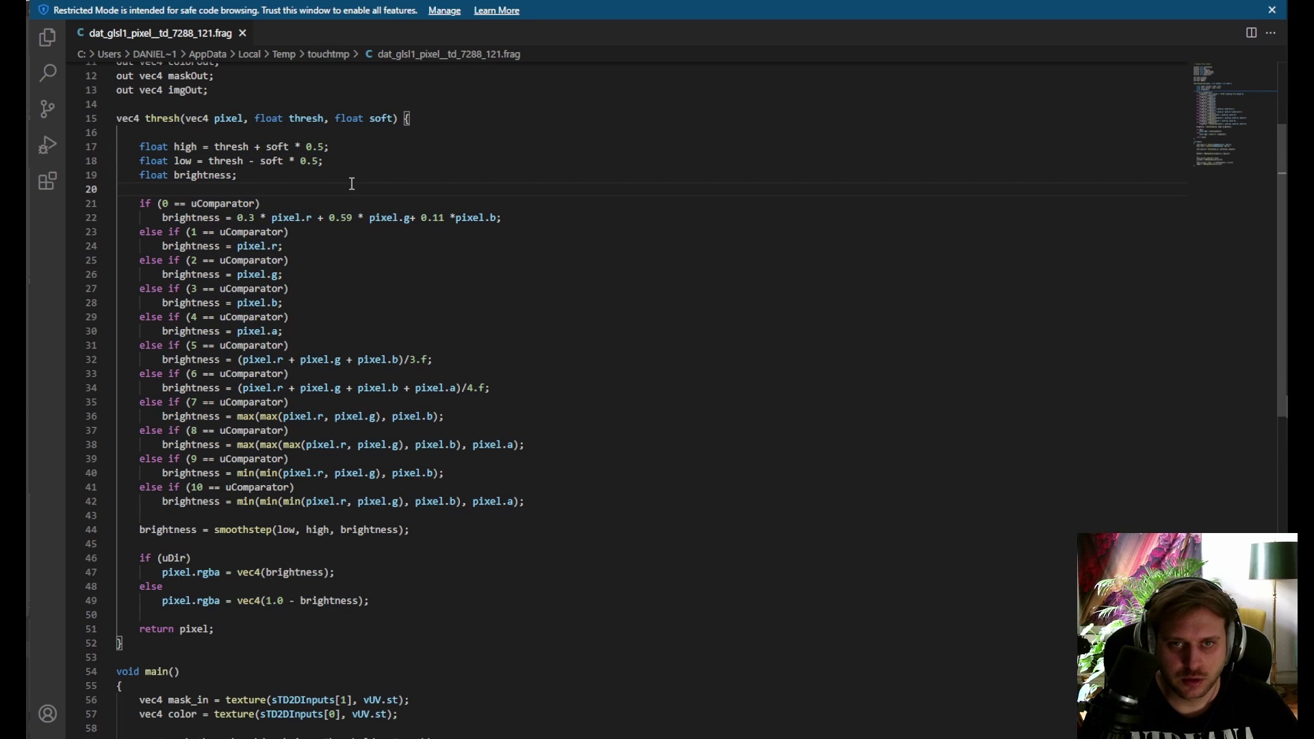
Step: Read the first part of the shader's main function, highlighting the mask_th thresh call and the maskOut line that multiplies mask_in by mask_th
scroll(428, 220, down, 3)
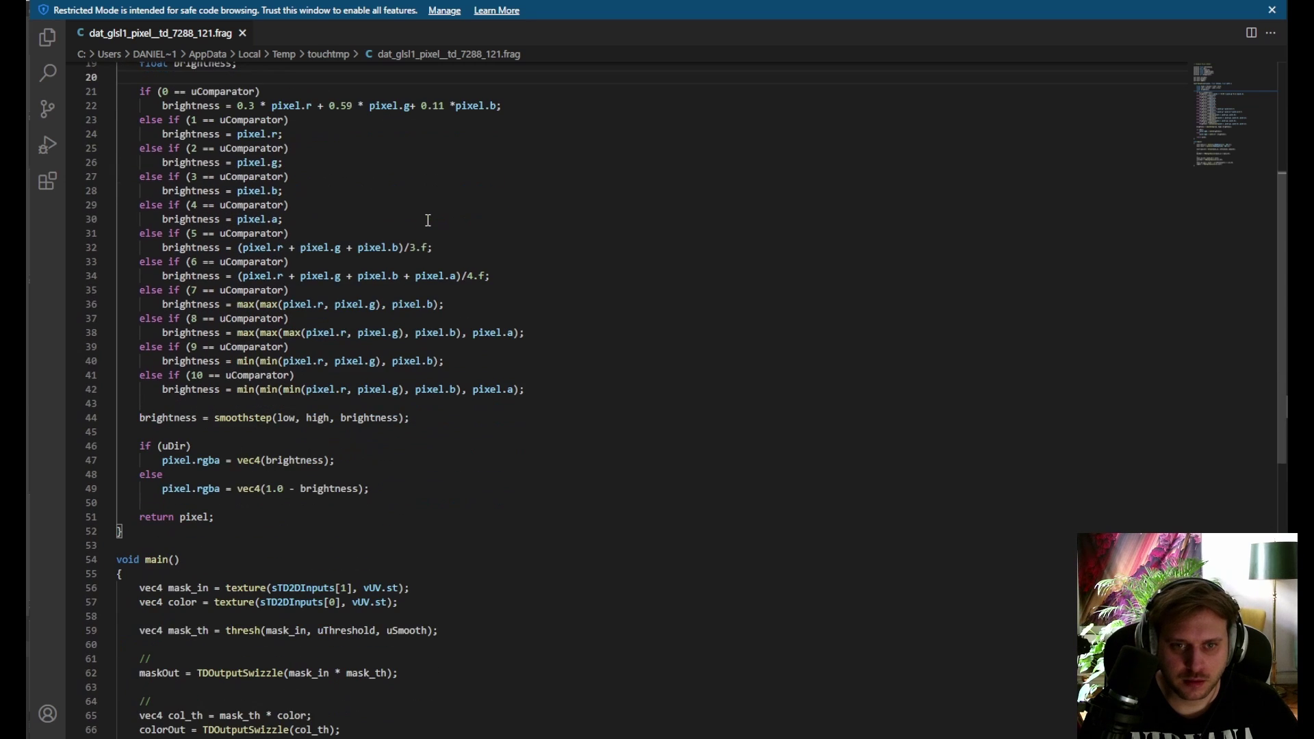
scroll(428, 220, down, 5)
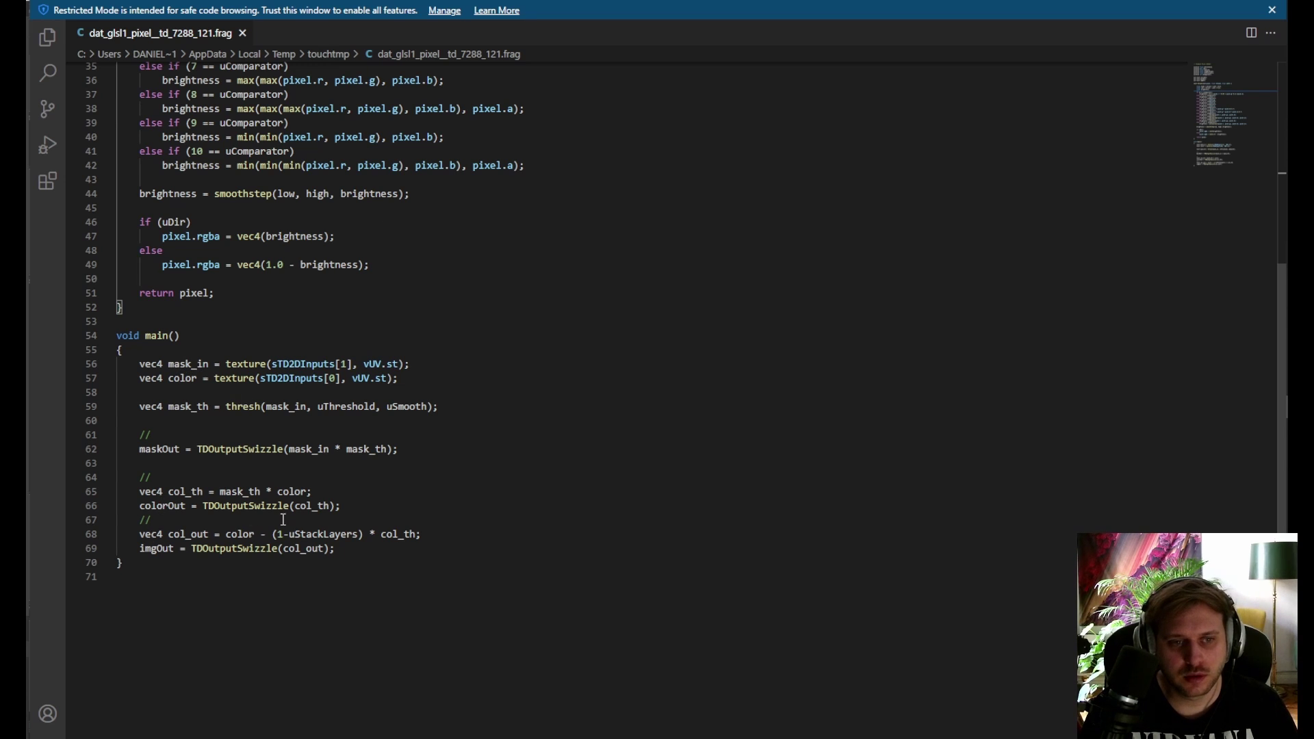
triple_click(243, 405)
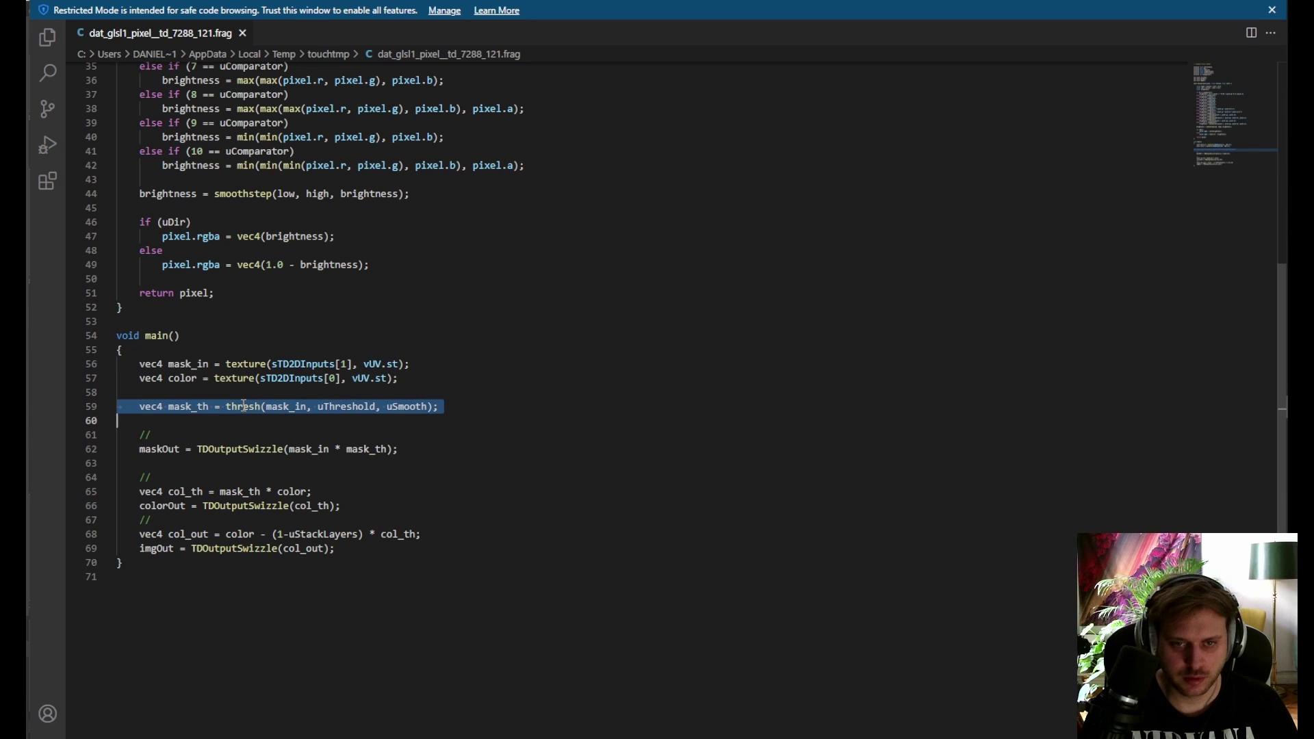
double_click(188, 406)
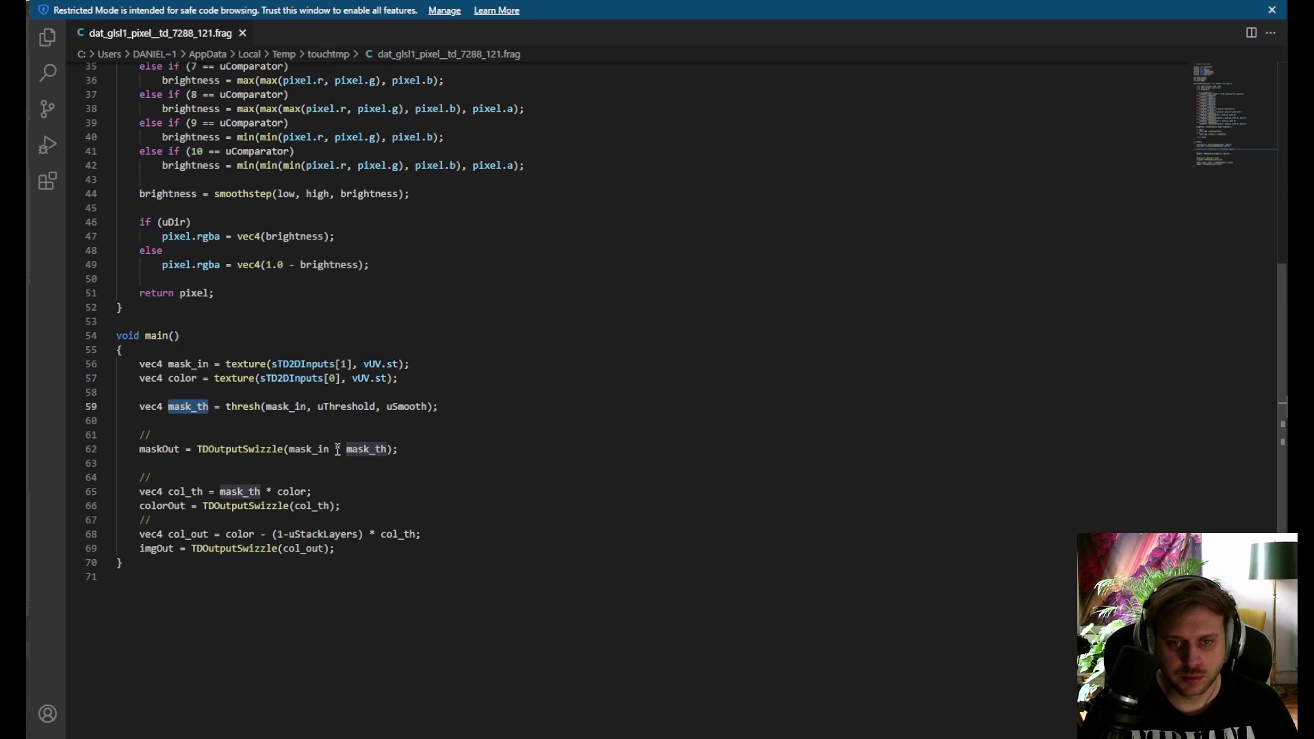
double_click(373, 450)
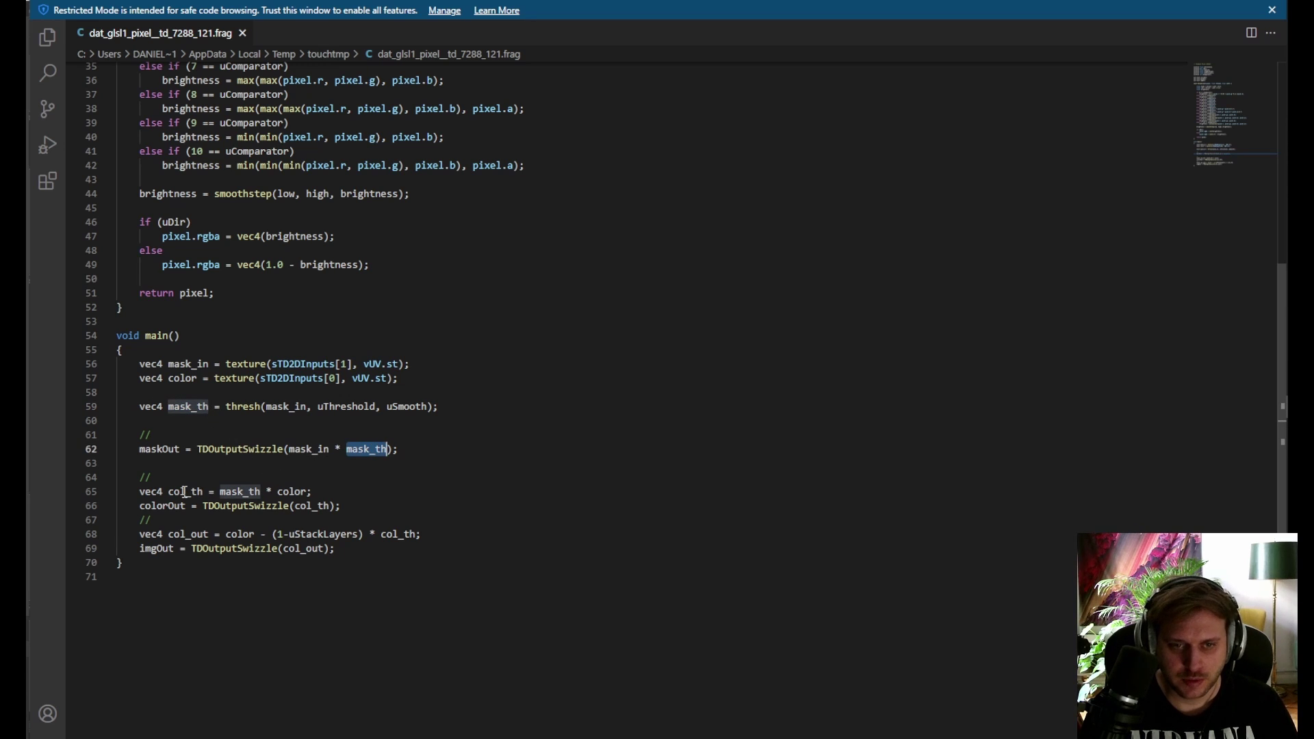
triple_click(265, 450)
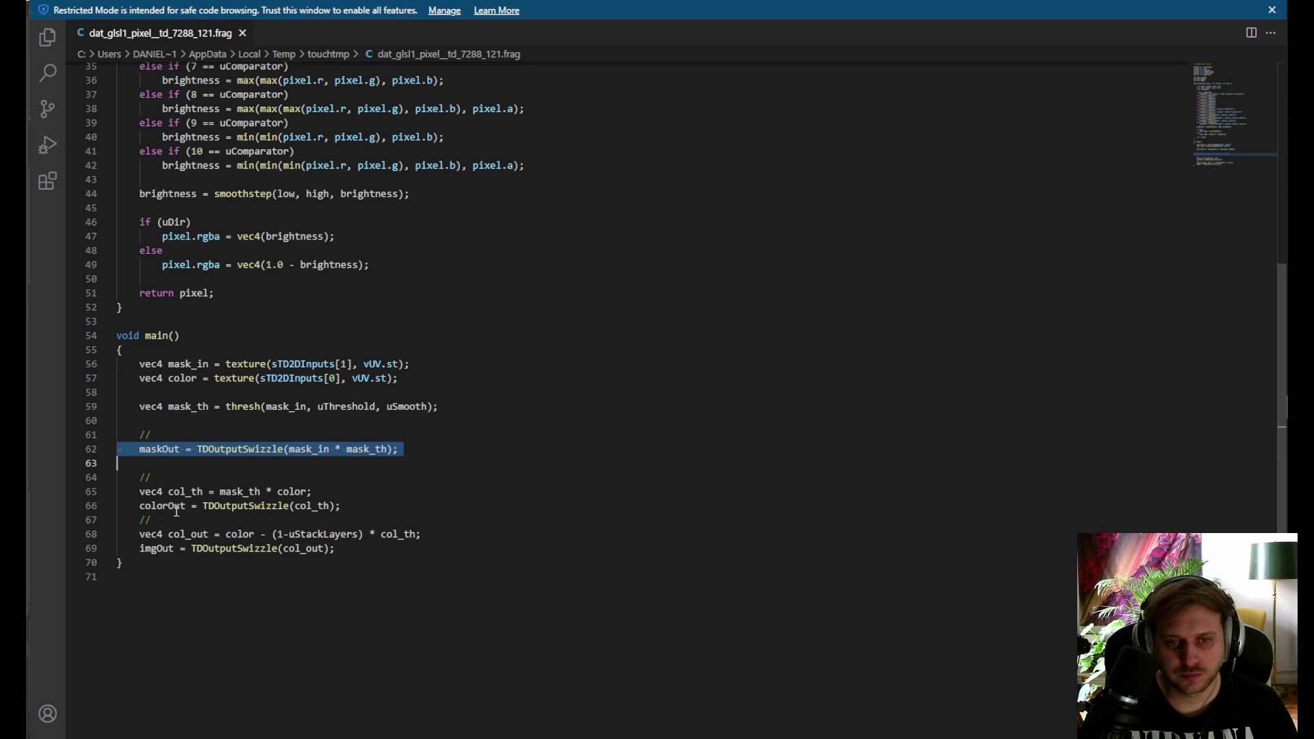
Step: Read the rest of main, highlighting mask_th and color in the col_th line and color in the col_out line
scroll(178, 510, down, 2)
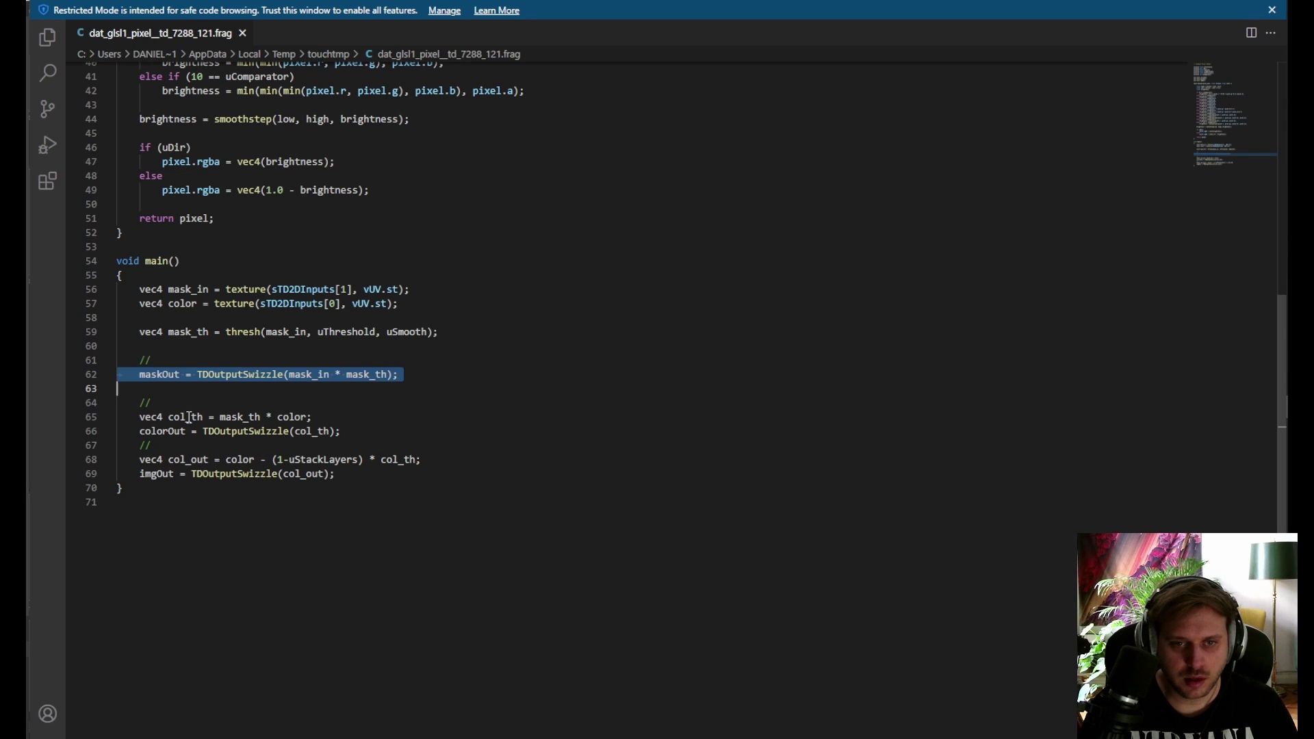
double_click(245, 417)
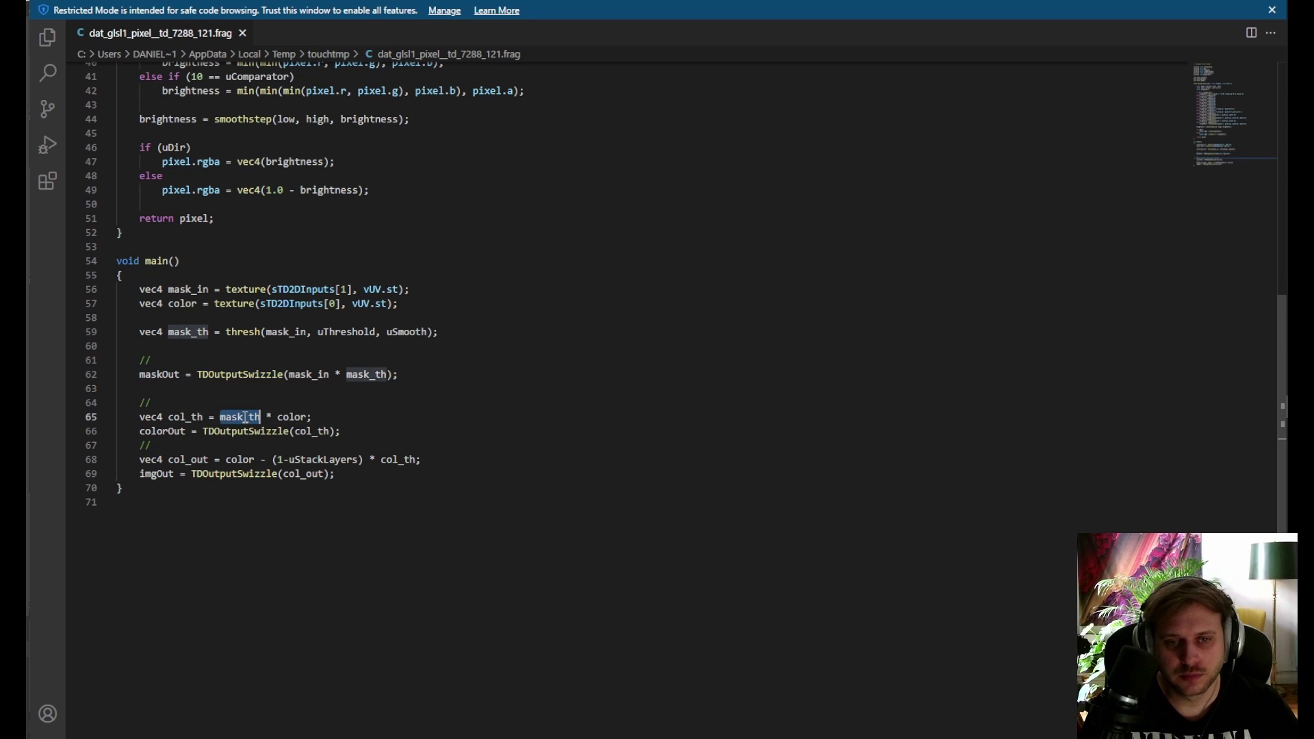
double_click(297, 417)
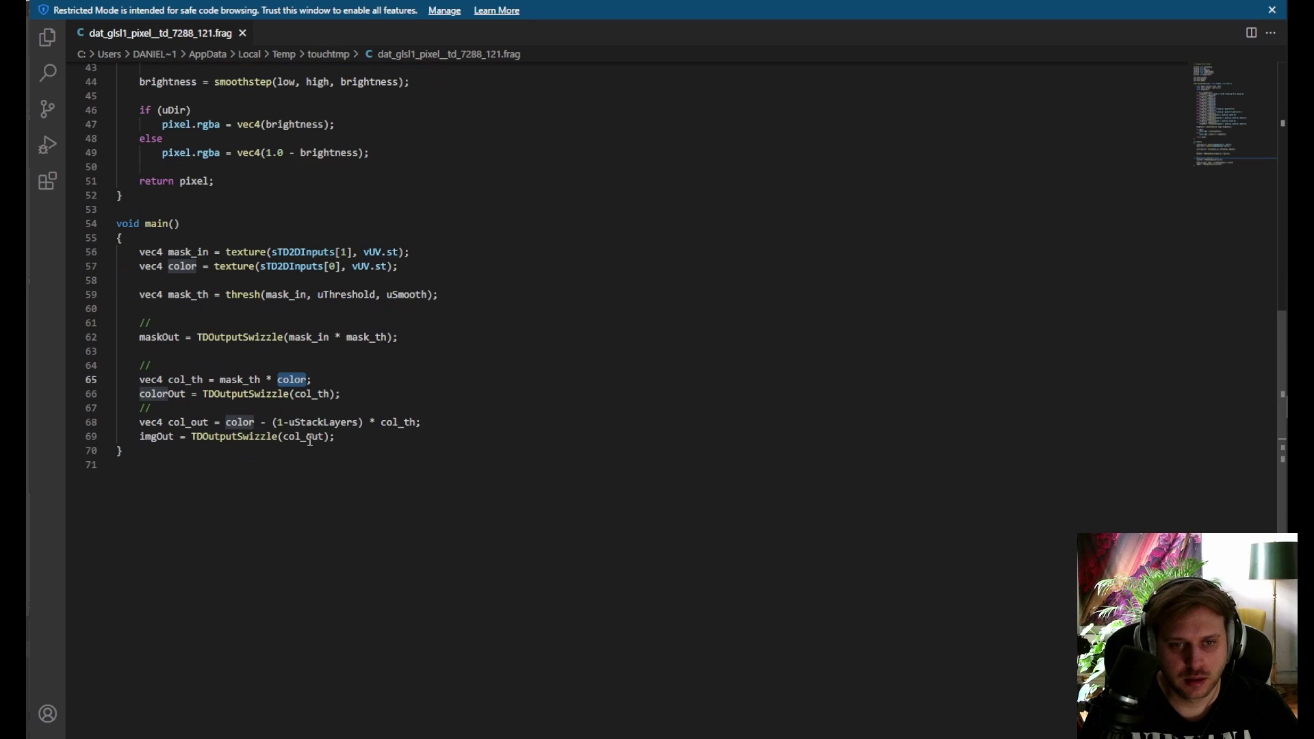
scroll(232, 410, down, 1)
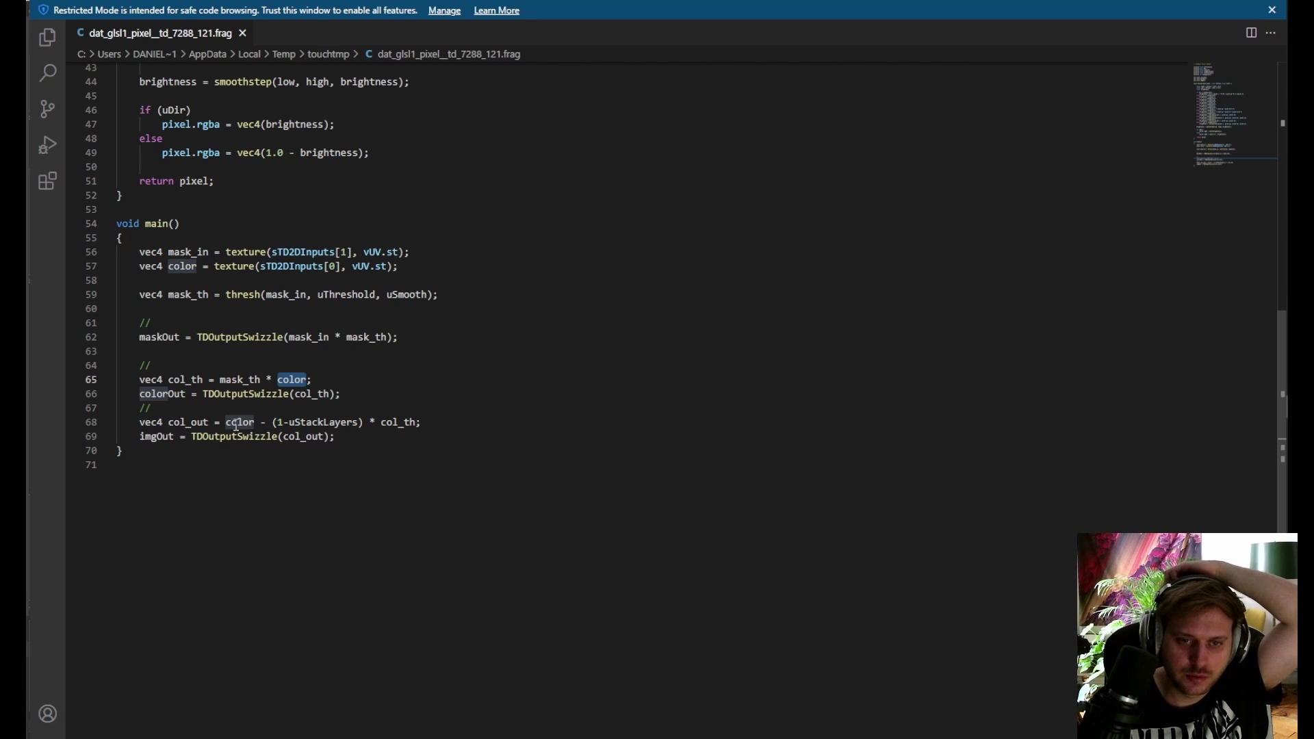
double_click(237, 423)
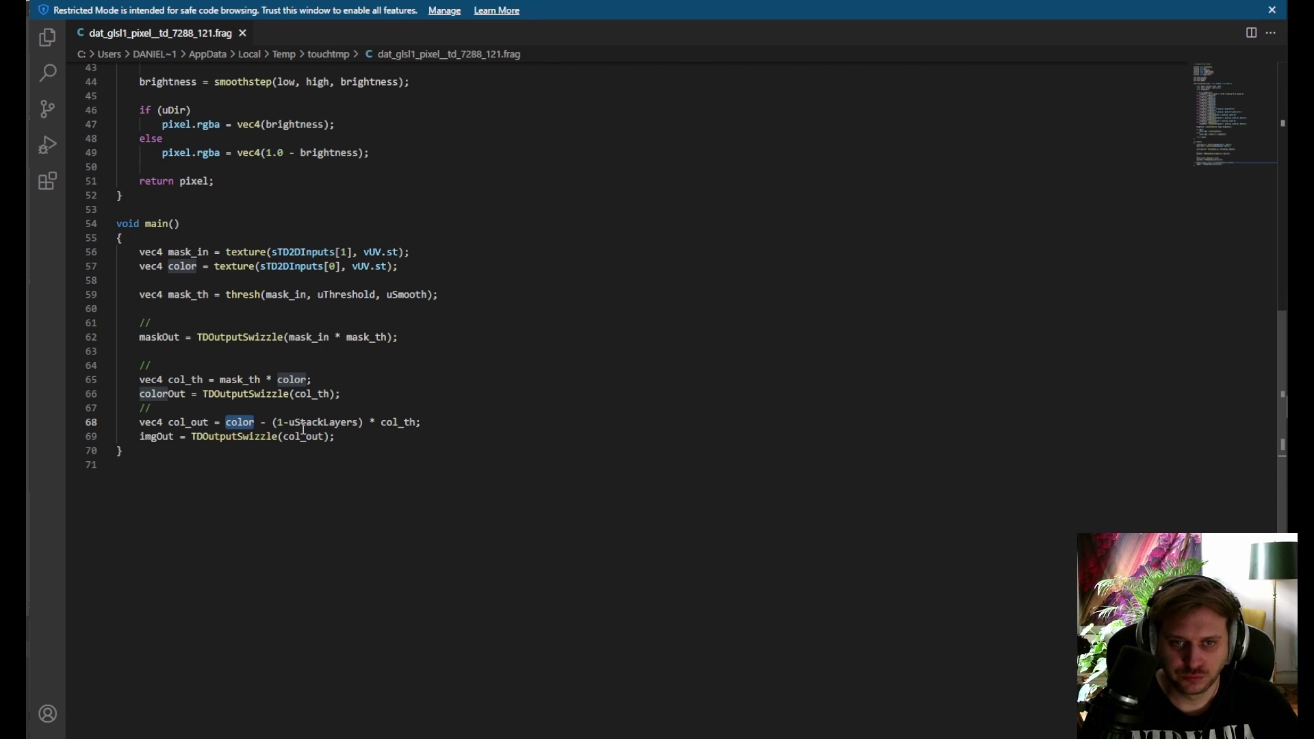
Step: Switch to TouchDesigner, select antialias1 inside base1 and check the Anti-alias option in the Settings parameters of LayerSep_function_store
key(alt+Tab)
scroll(759, 521, down, 5)
drag(740, 545, 288, 376)
click(745, 513)
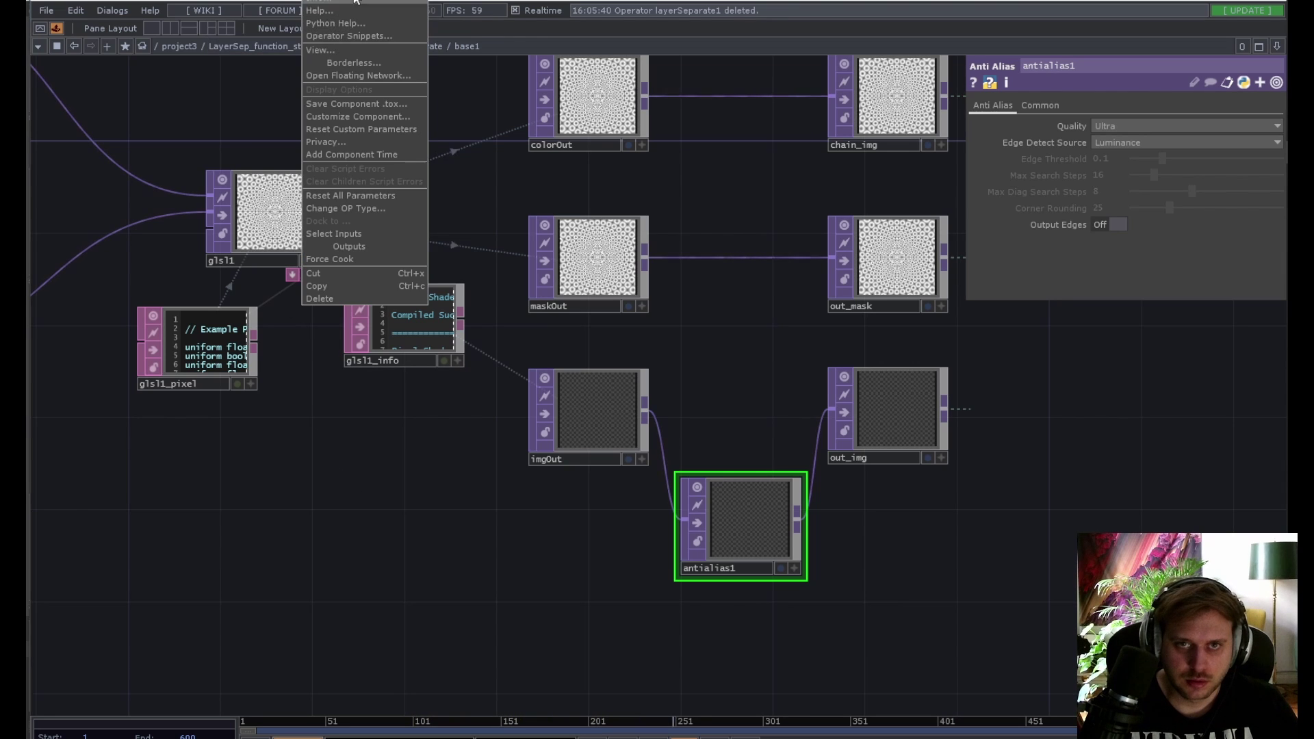
click(322, 3)
click(203, 71)
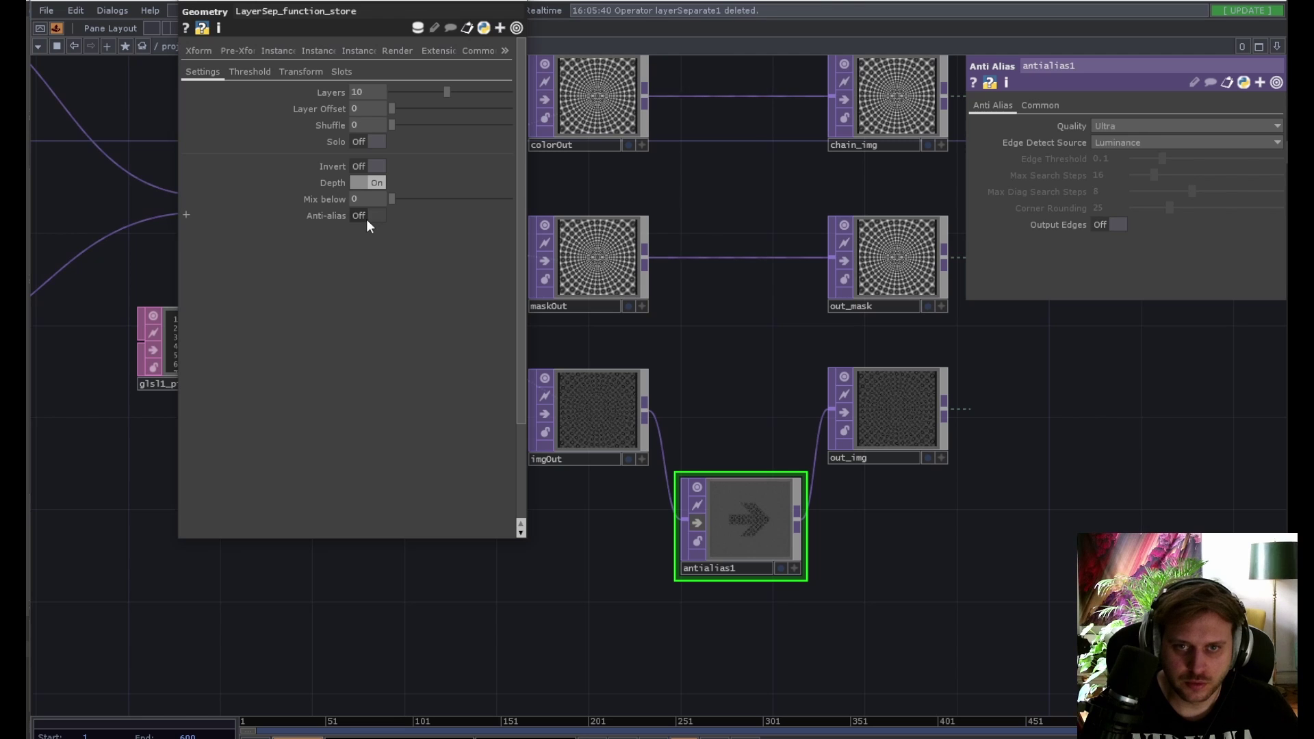
click(518, 6)
Step: Leave base1 and examine the onReplicate function in the replicator1_callbacks script
scroll(462, 497, down, 10)
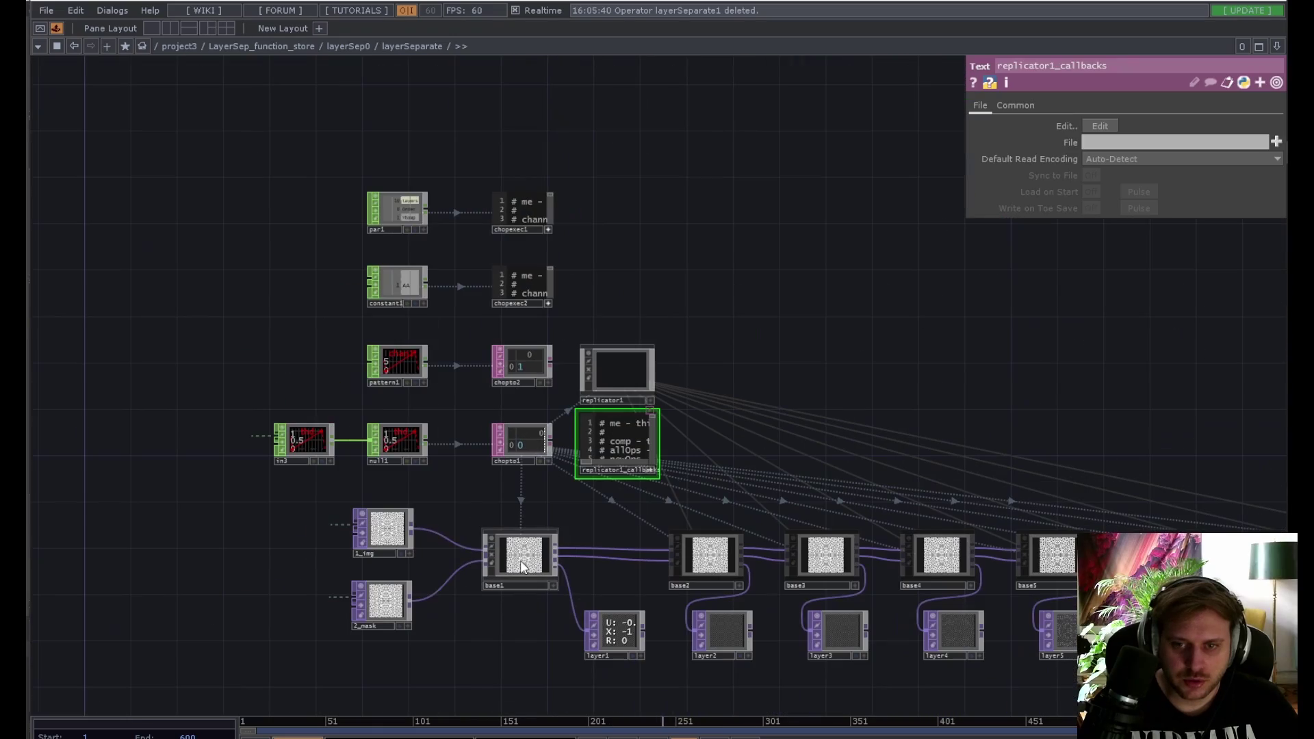
scroll(662, 476, up, 5)
scroll(665, 462, up, 2)
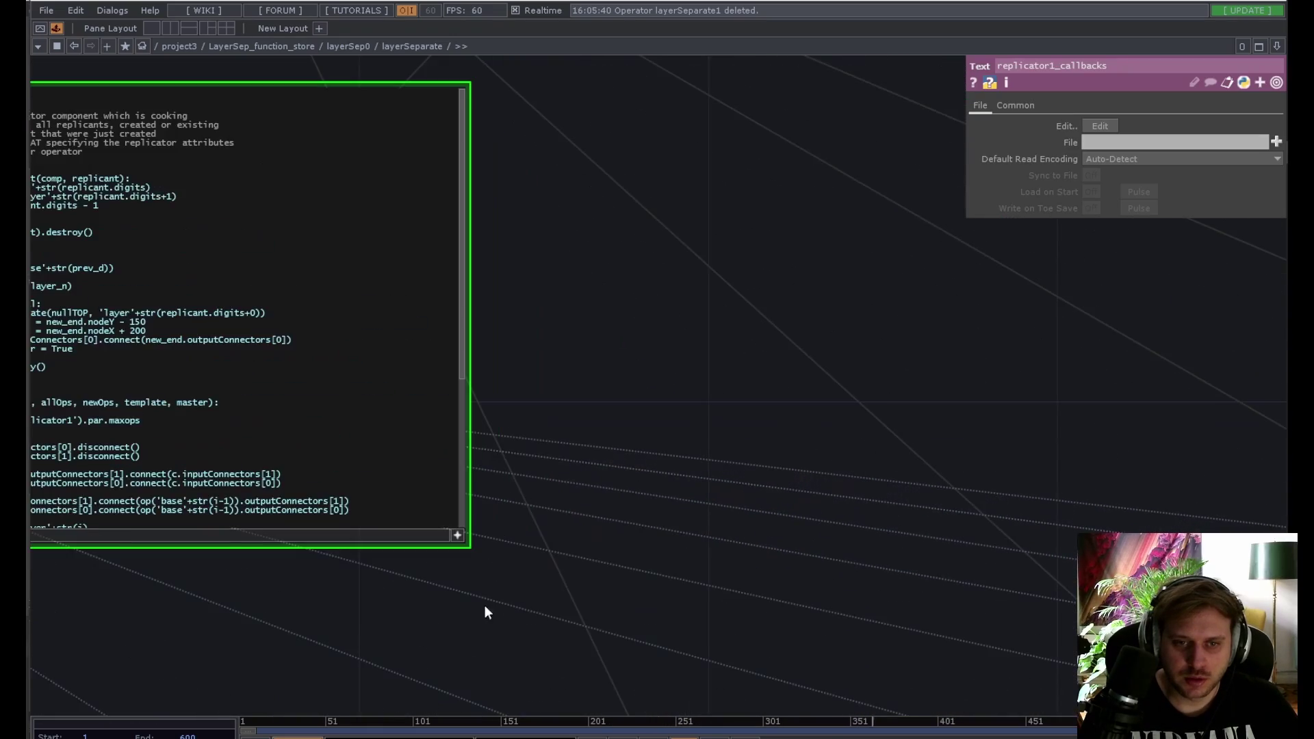
scroll(601, 622, down, 4)
scroll(667, 607, up, 5)
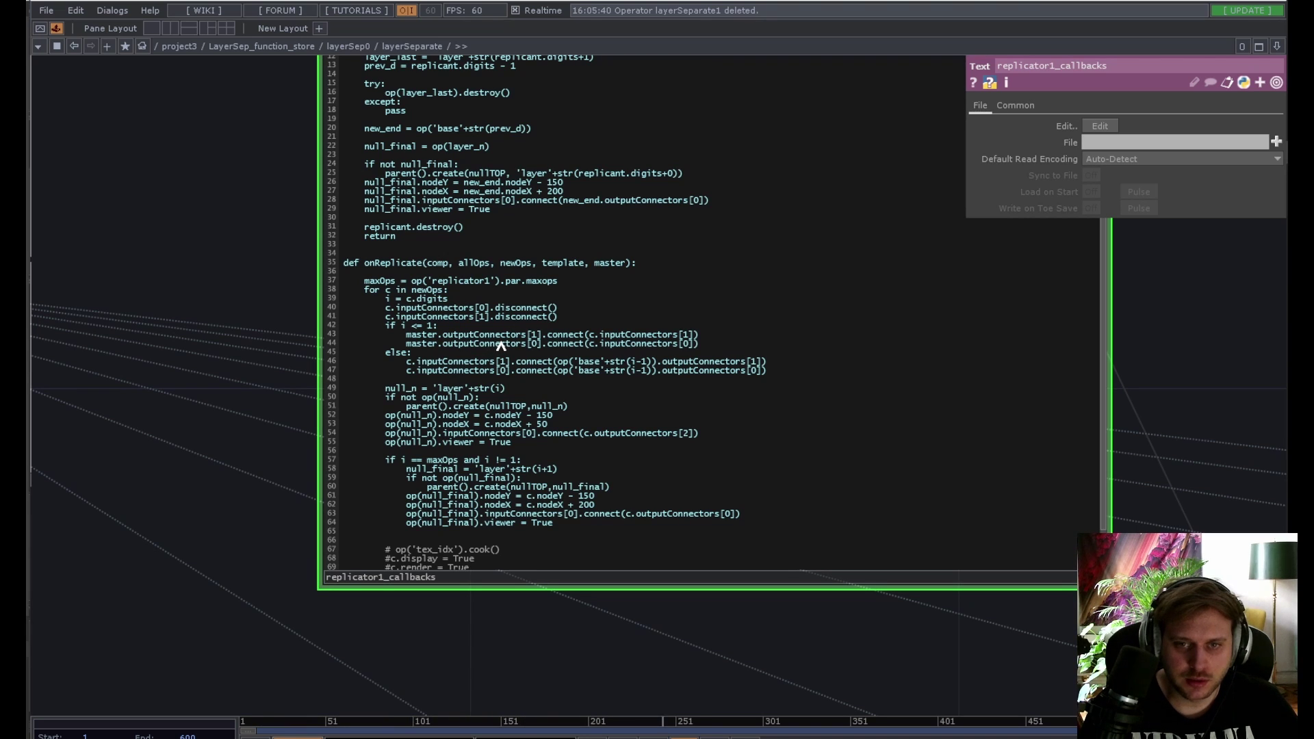
drag(220, 344, 473, 343)
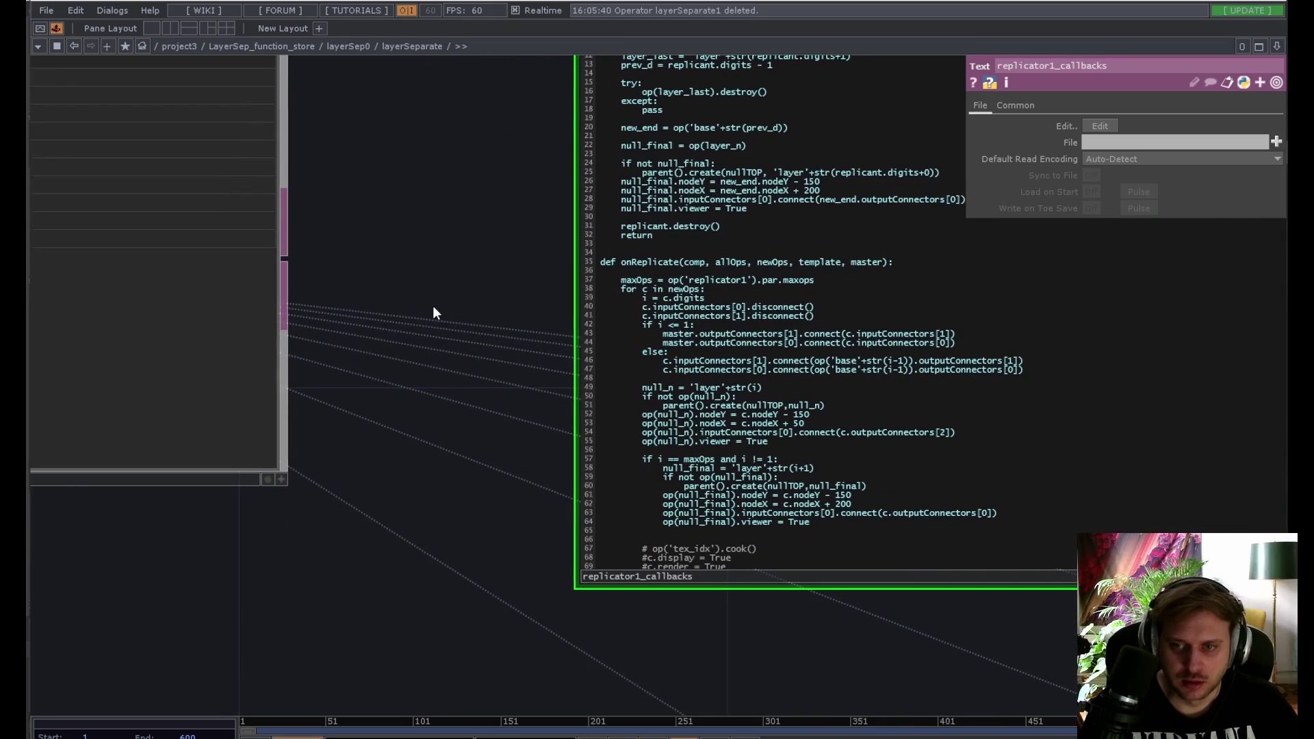
Step: Move the layer10 null up beside base9's output and nudge layer9 slightly lower beneath base9
scroll(433, 305, down, 6)
scroll(1098, 489, up, 8)
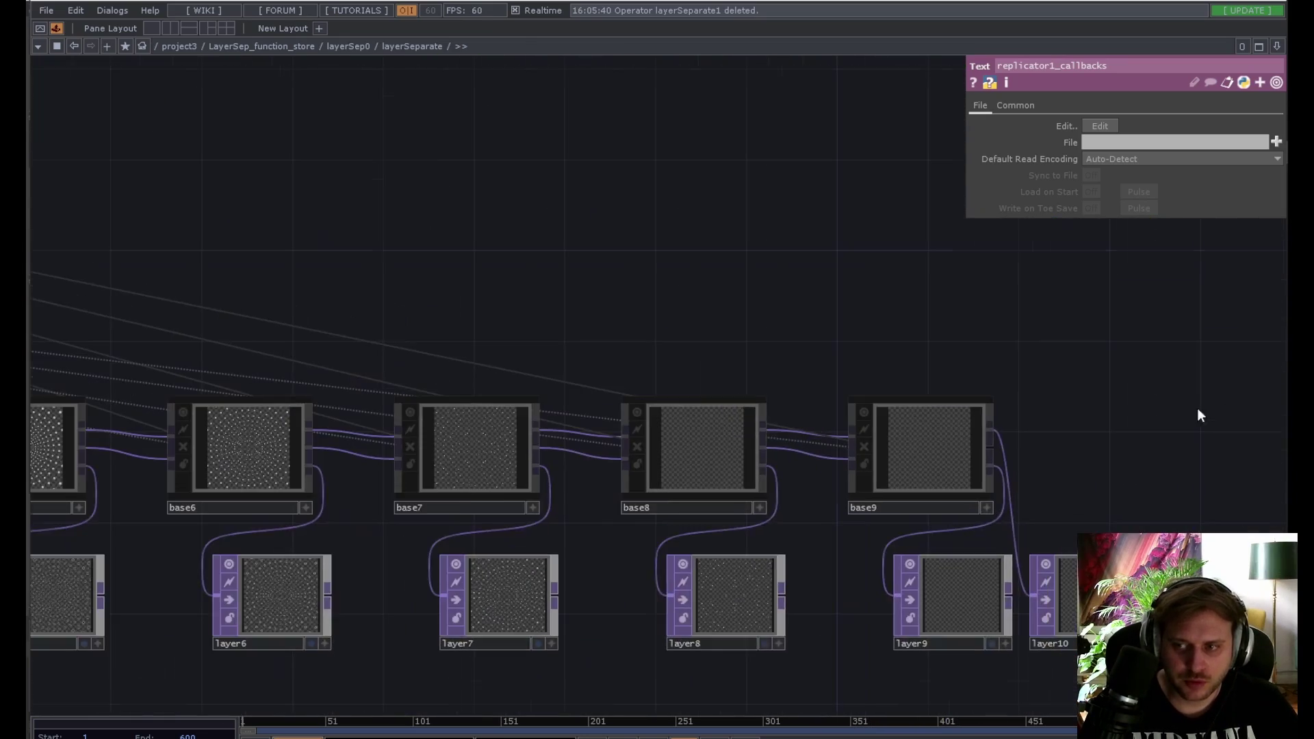
drag(803, 419, 745, 369)
drag(696, 560, 791, 318)
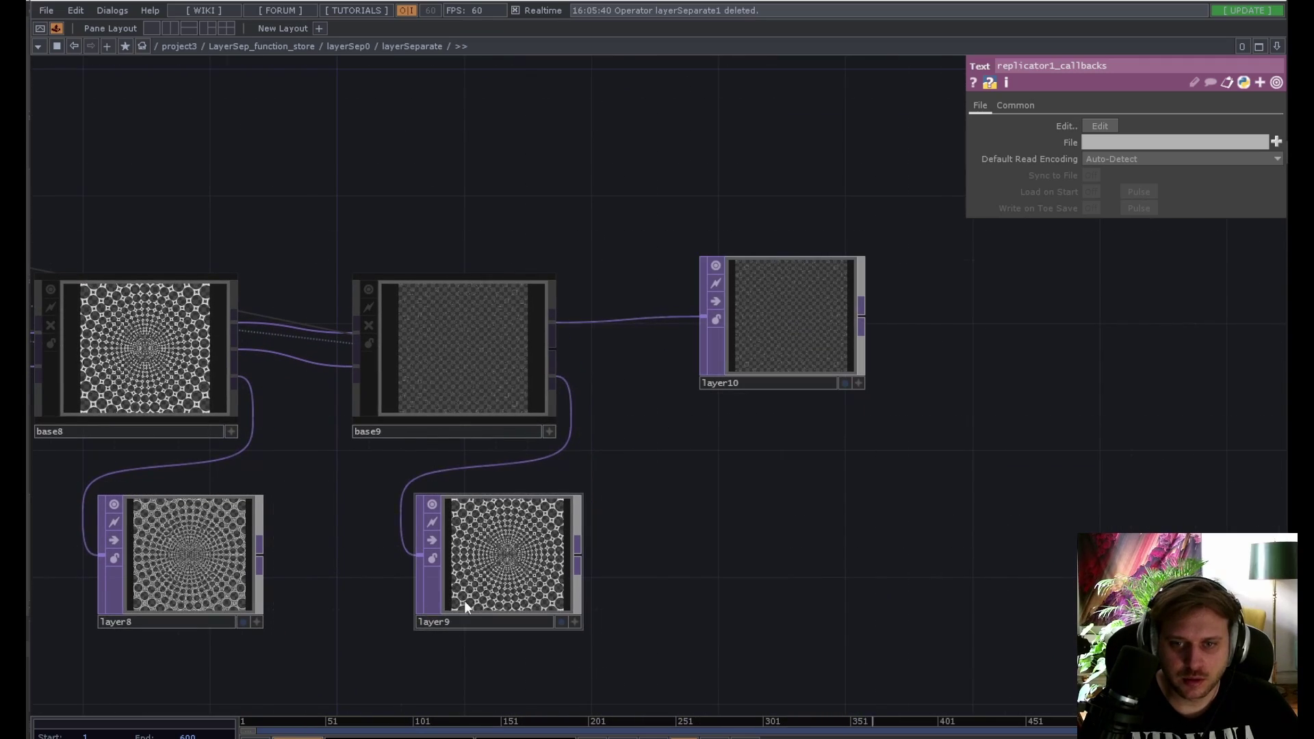
mouse_move(493, 585)
mouse_down()
mouse_move(649, 601)
mouse_move(473, 585)
mouse_move(487, 577)
mouse_move(474, 556)
mouse_move(479, 577)
mouse_up()
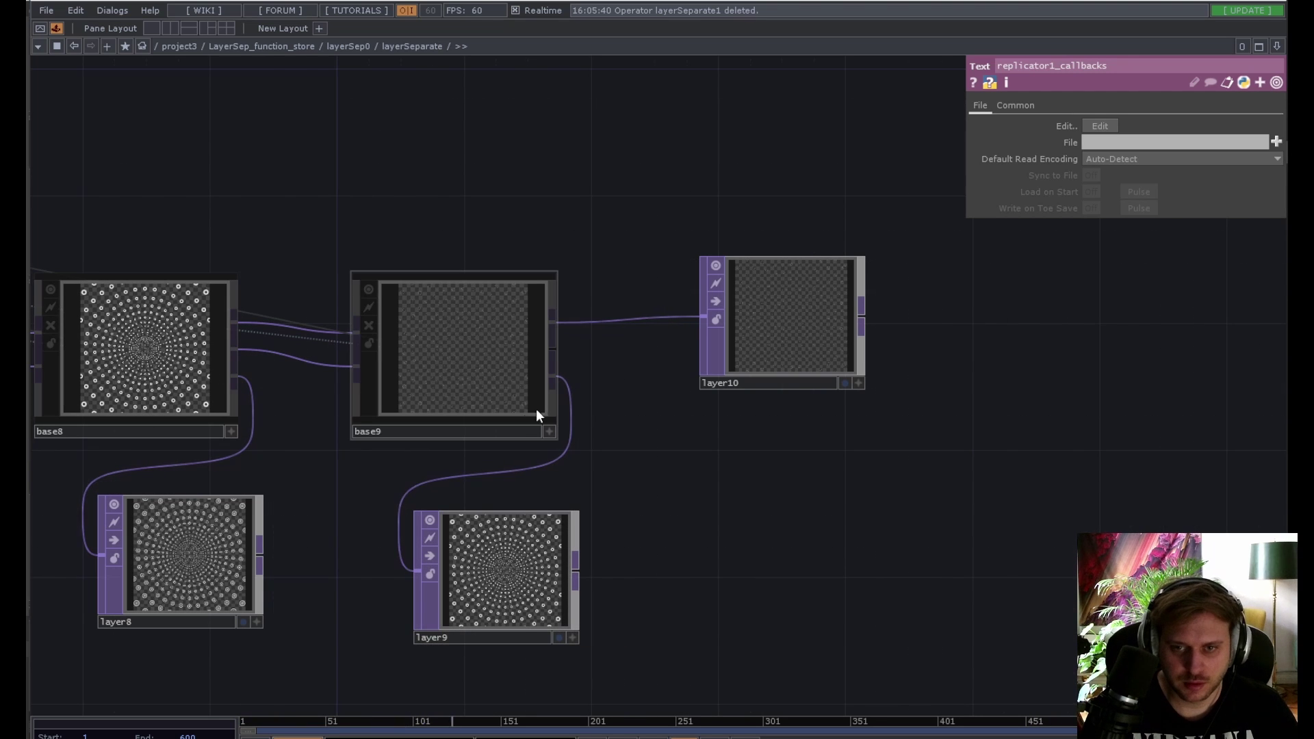
Step: Look inside base9, return to the replicated chain and examine the final layer10 null's image up close
double_click(490, 384)
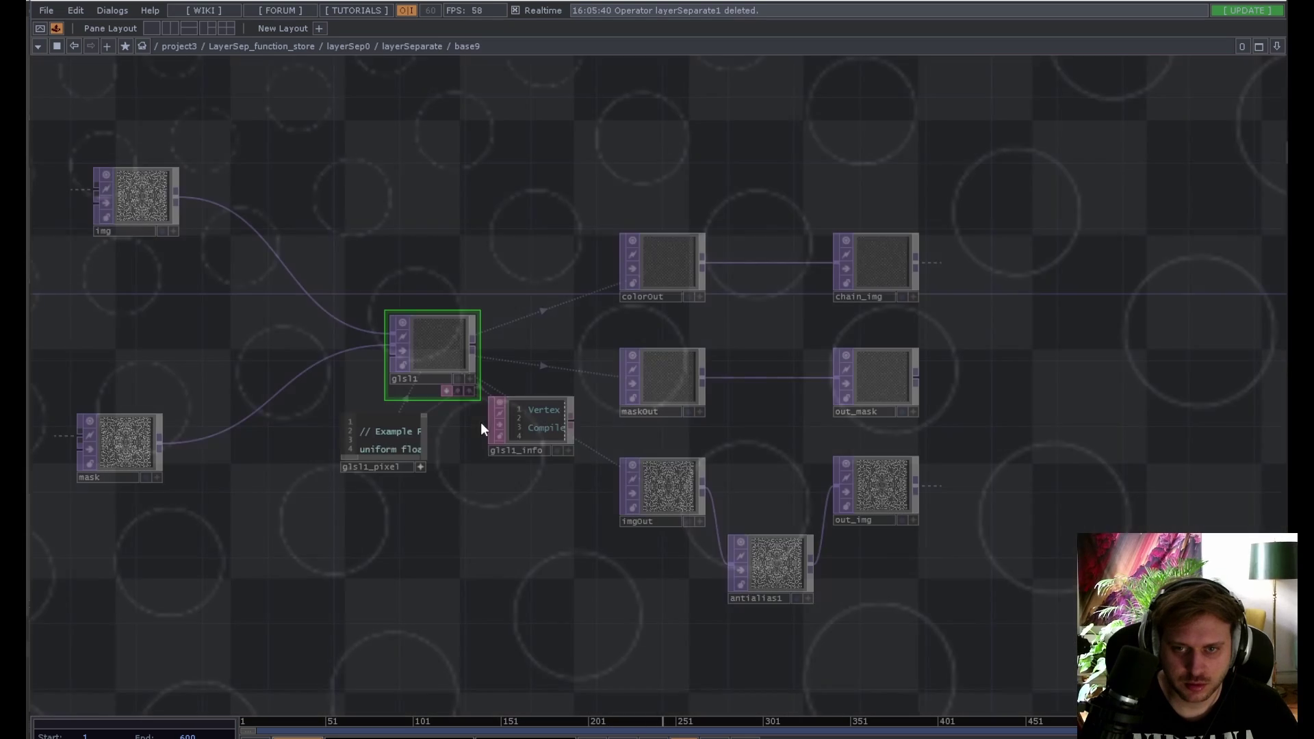
key(p)
key(u)
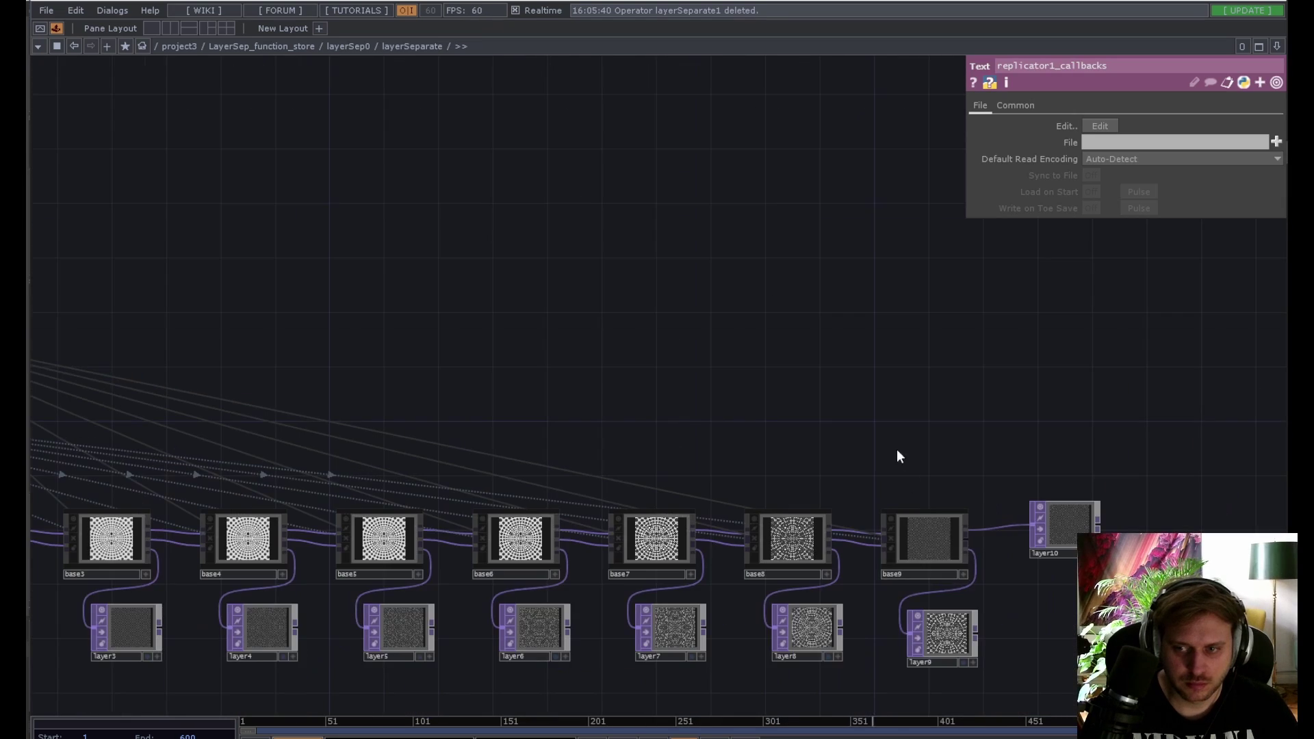
drag(899, 457, 564, 312)
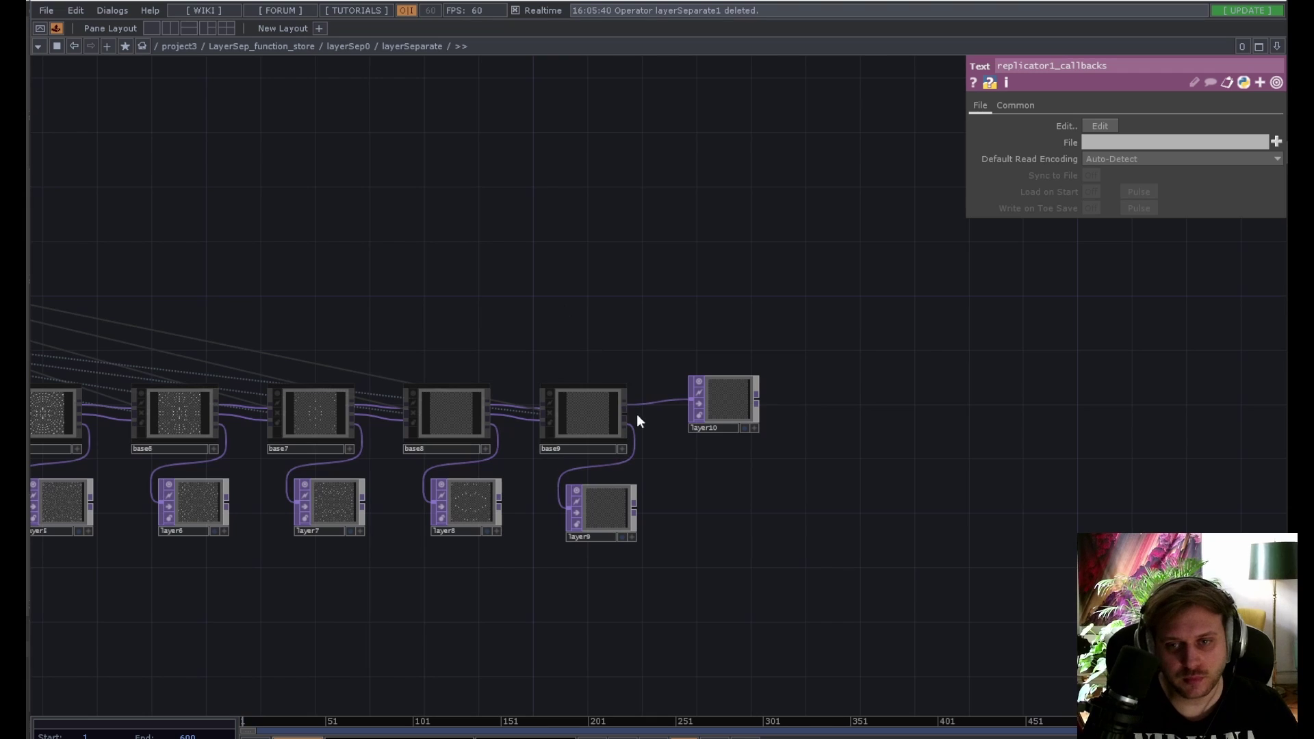
scroll(693, 417, up, 3)
scroll(712, 408, up, 4)
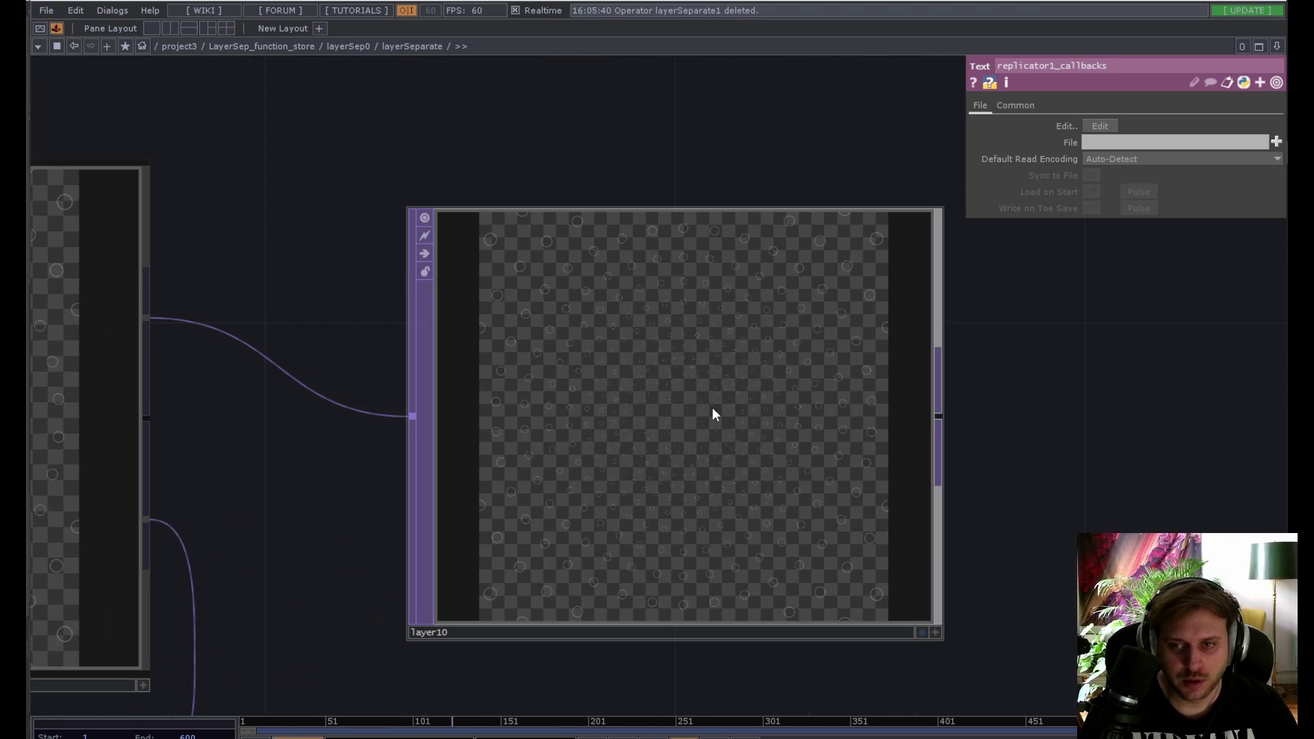
click(712, 407)
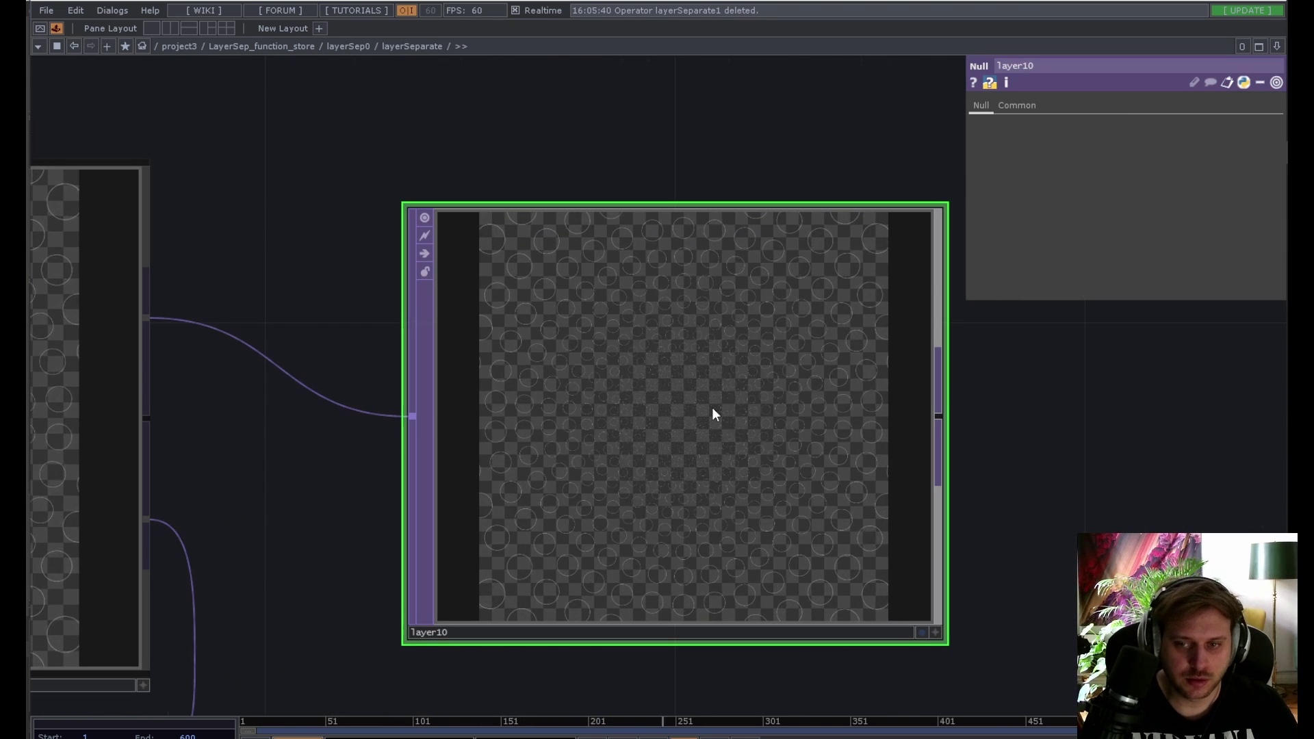
scroll(712, 408, down, 5)
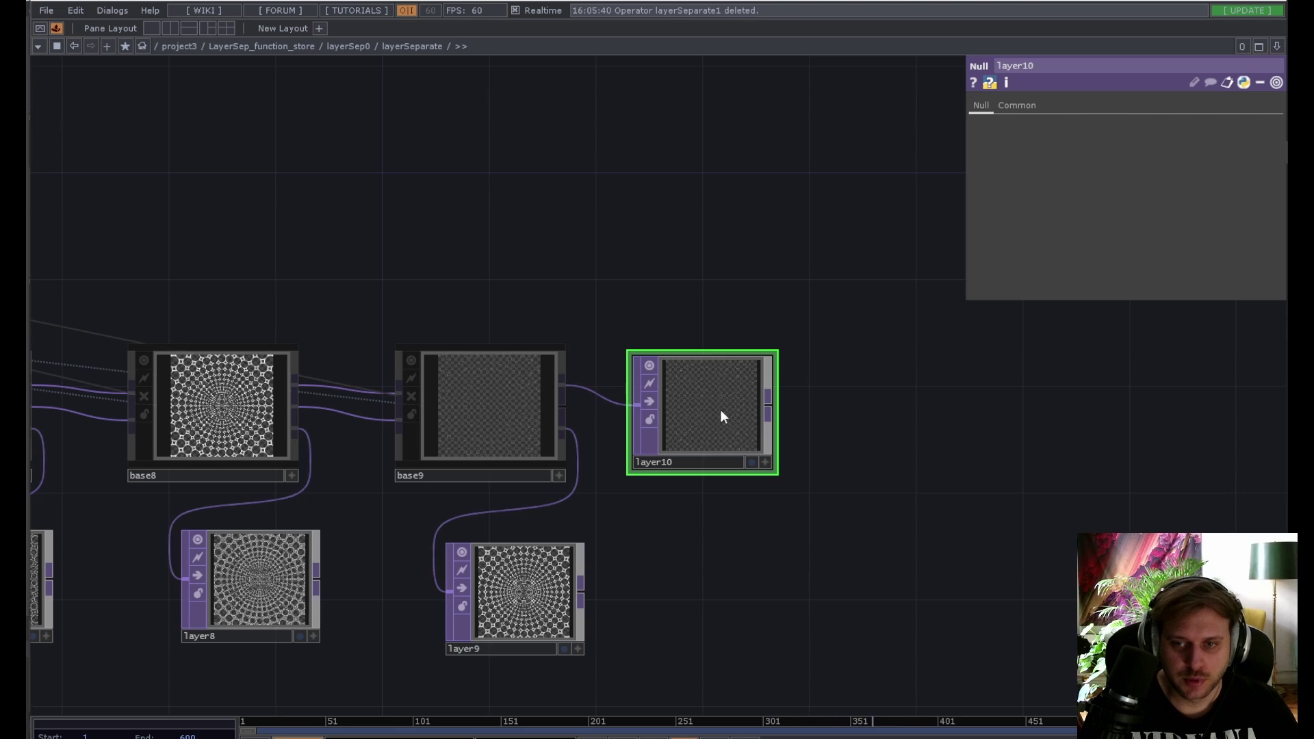
scroll(720, 410, up, 5)
scroll(731, 417, down, 4)
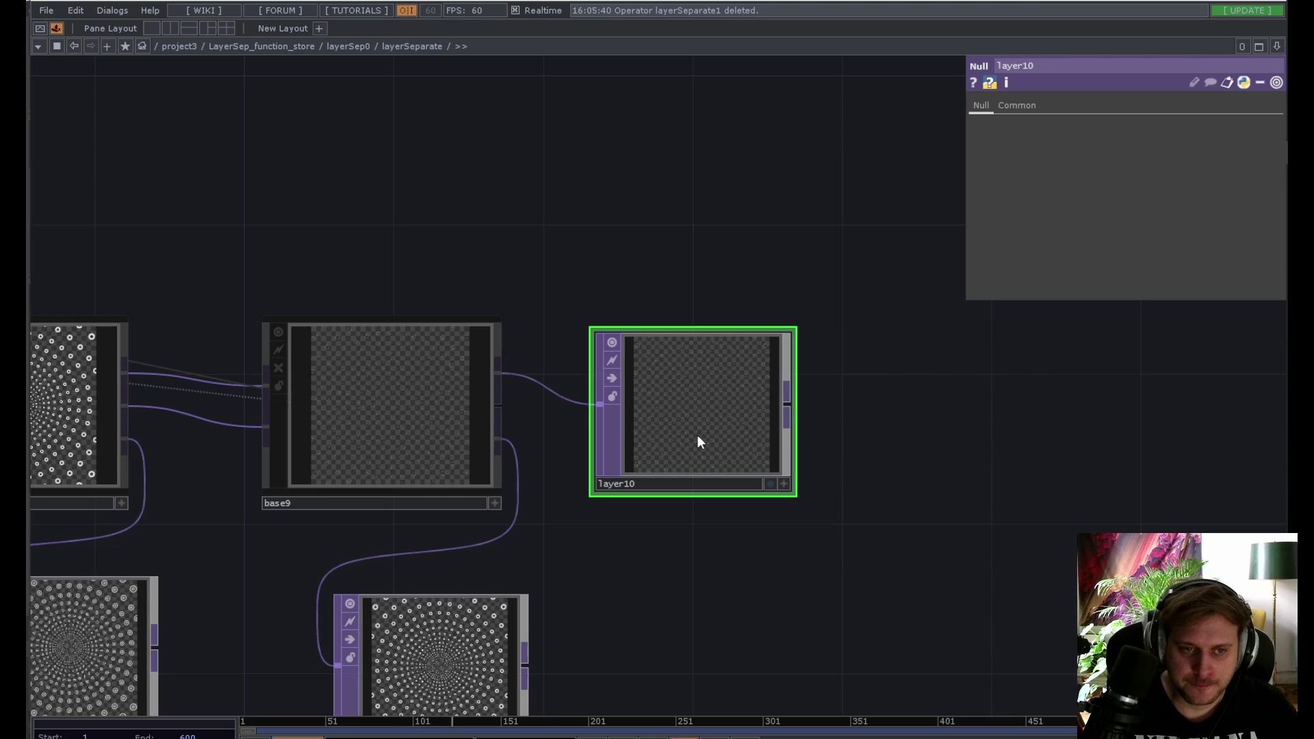
Step: Review the whole layerSeparate chain and leave it to view the parent layerSep0 network
scroll(699, 436, down, 6)
scroll(660, 339, down, 2)
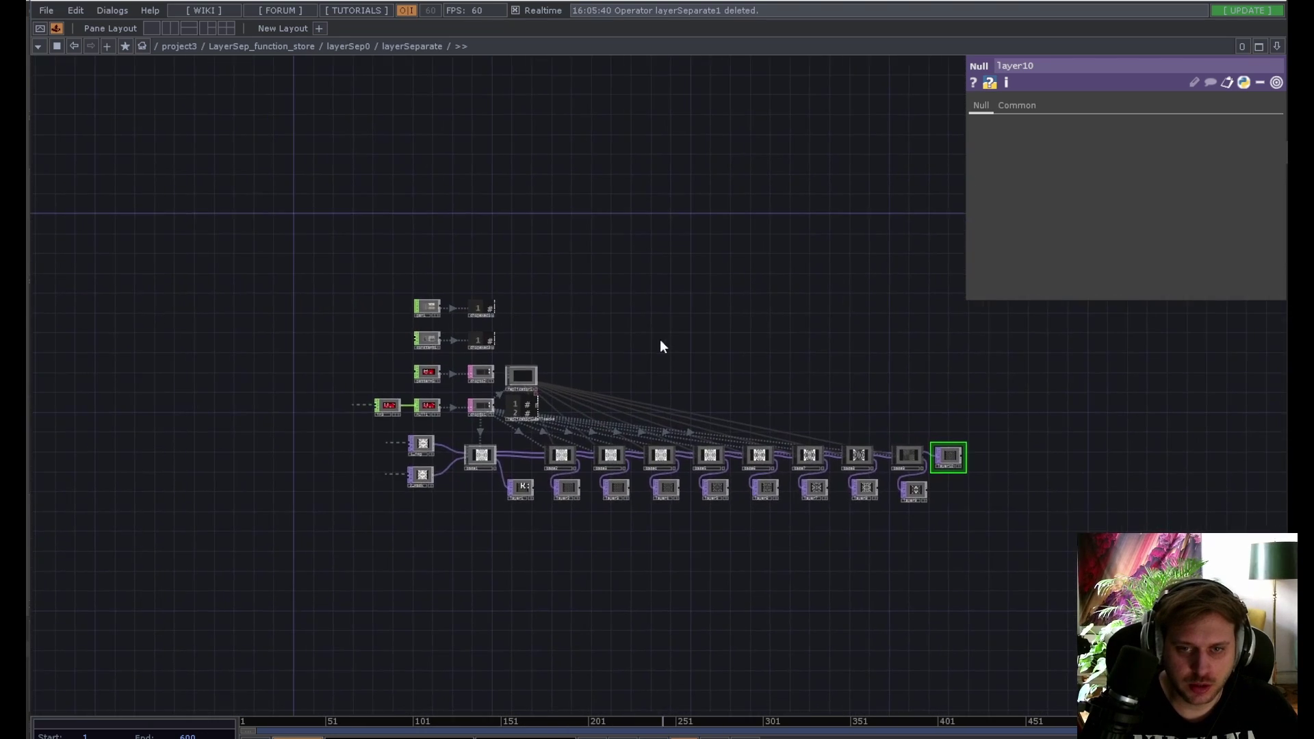
scroll(635, 334, up, 3)
scroll(654, 351, down, 8)
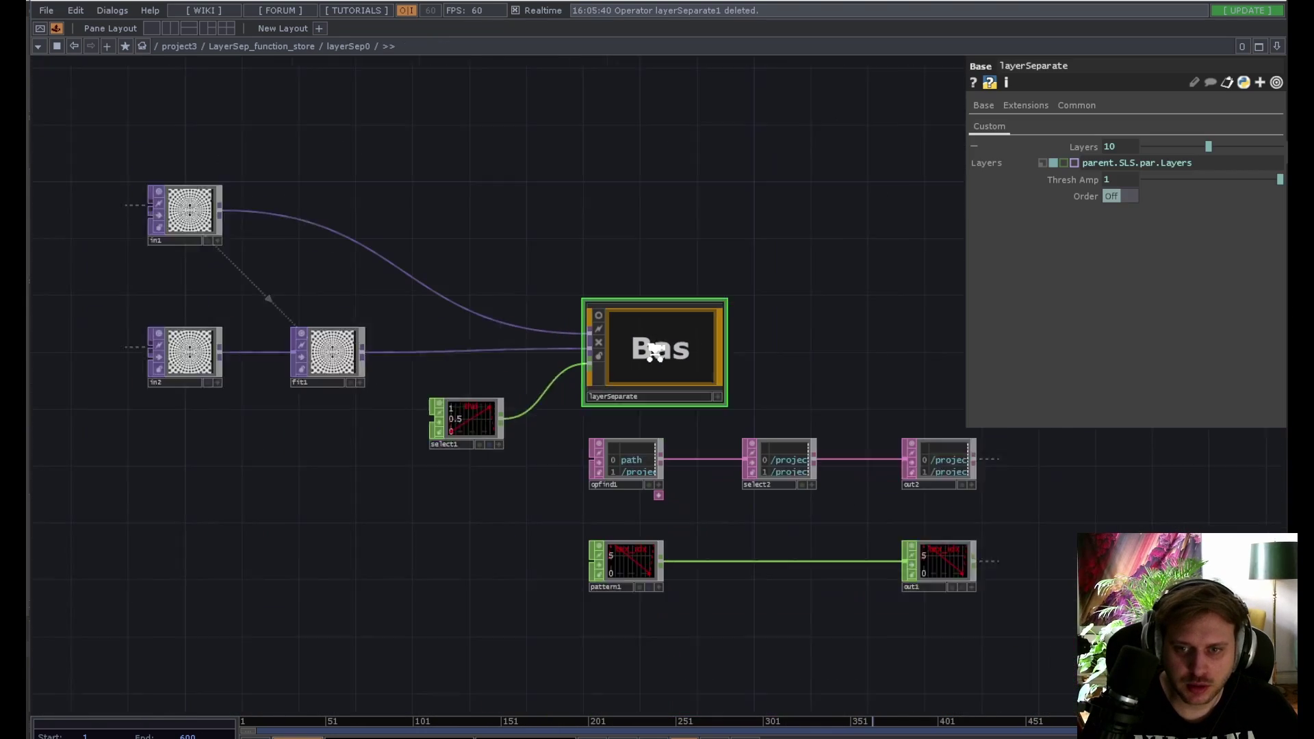
drag(647, 224, 537, 343)
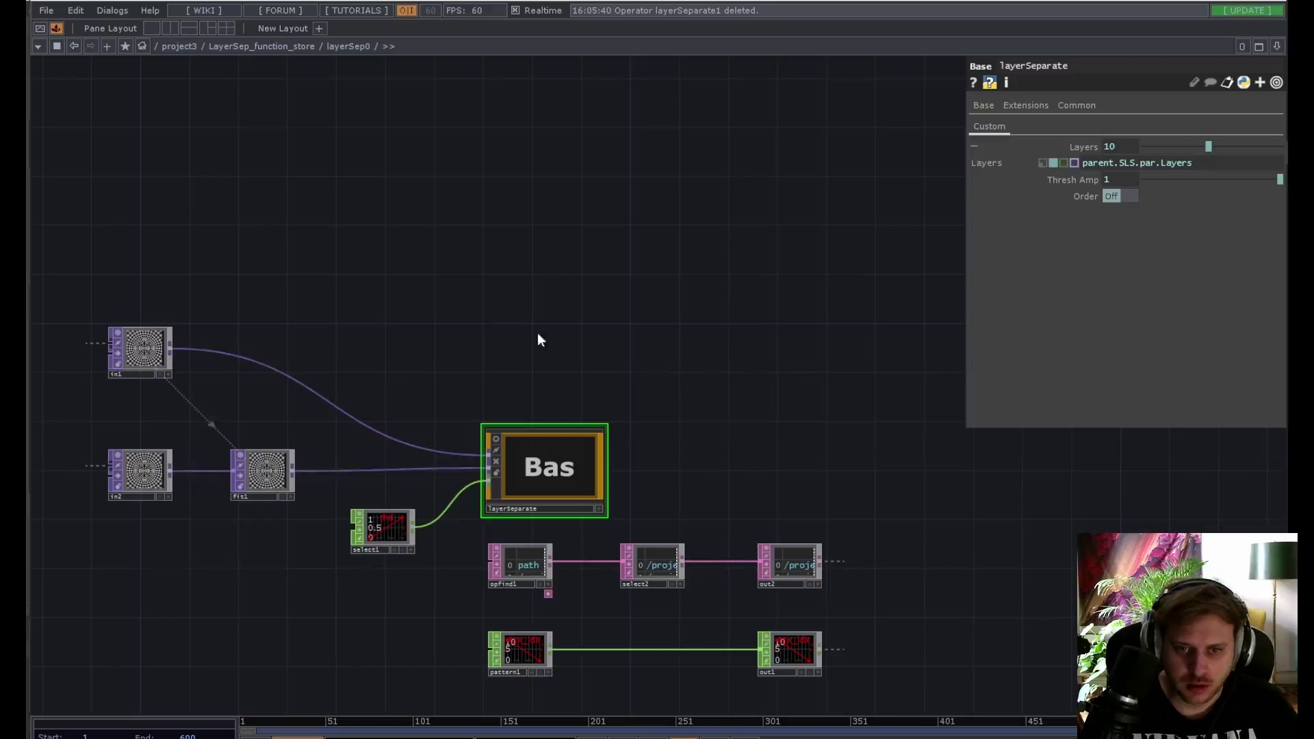
scroll(544, 336, down, 5)
scroll(554, 336, up, 2)
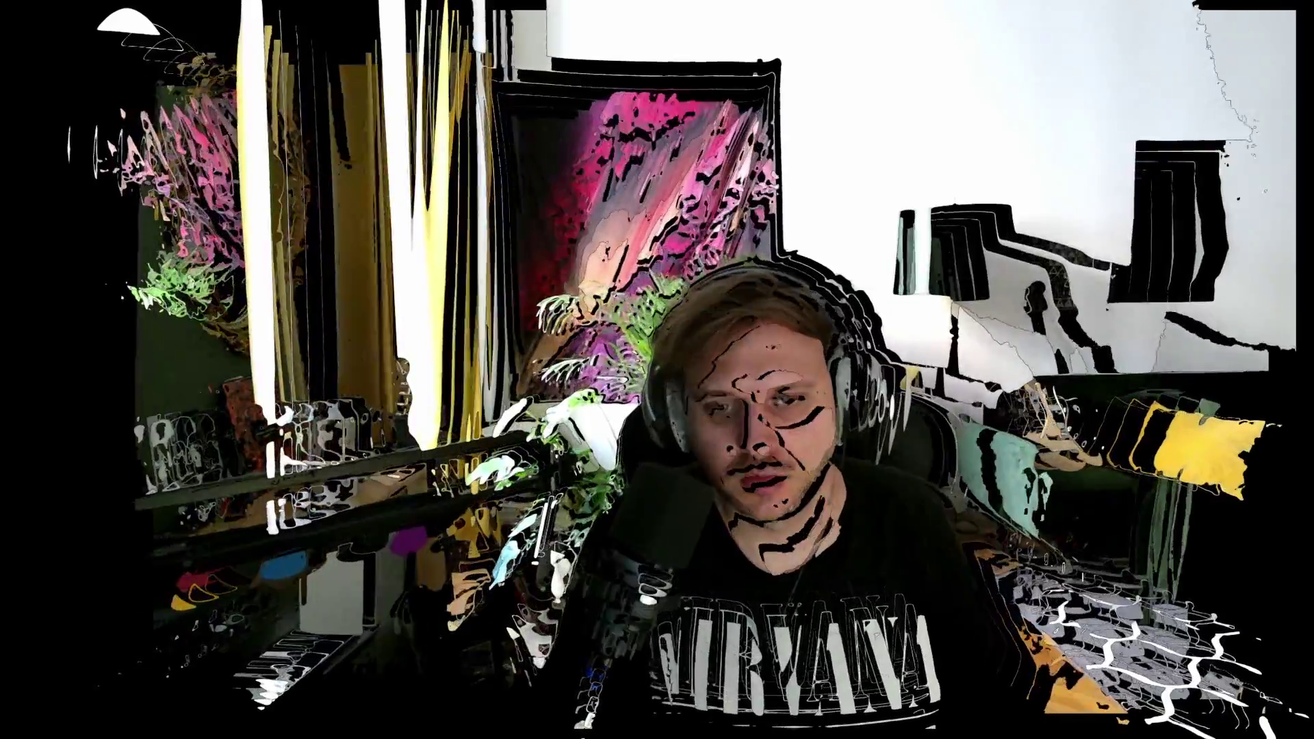